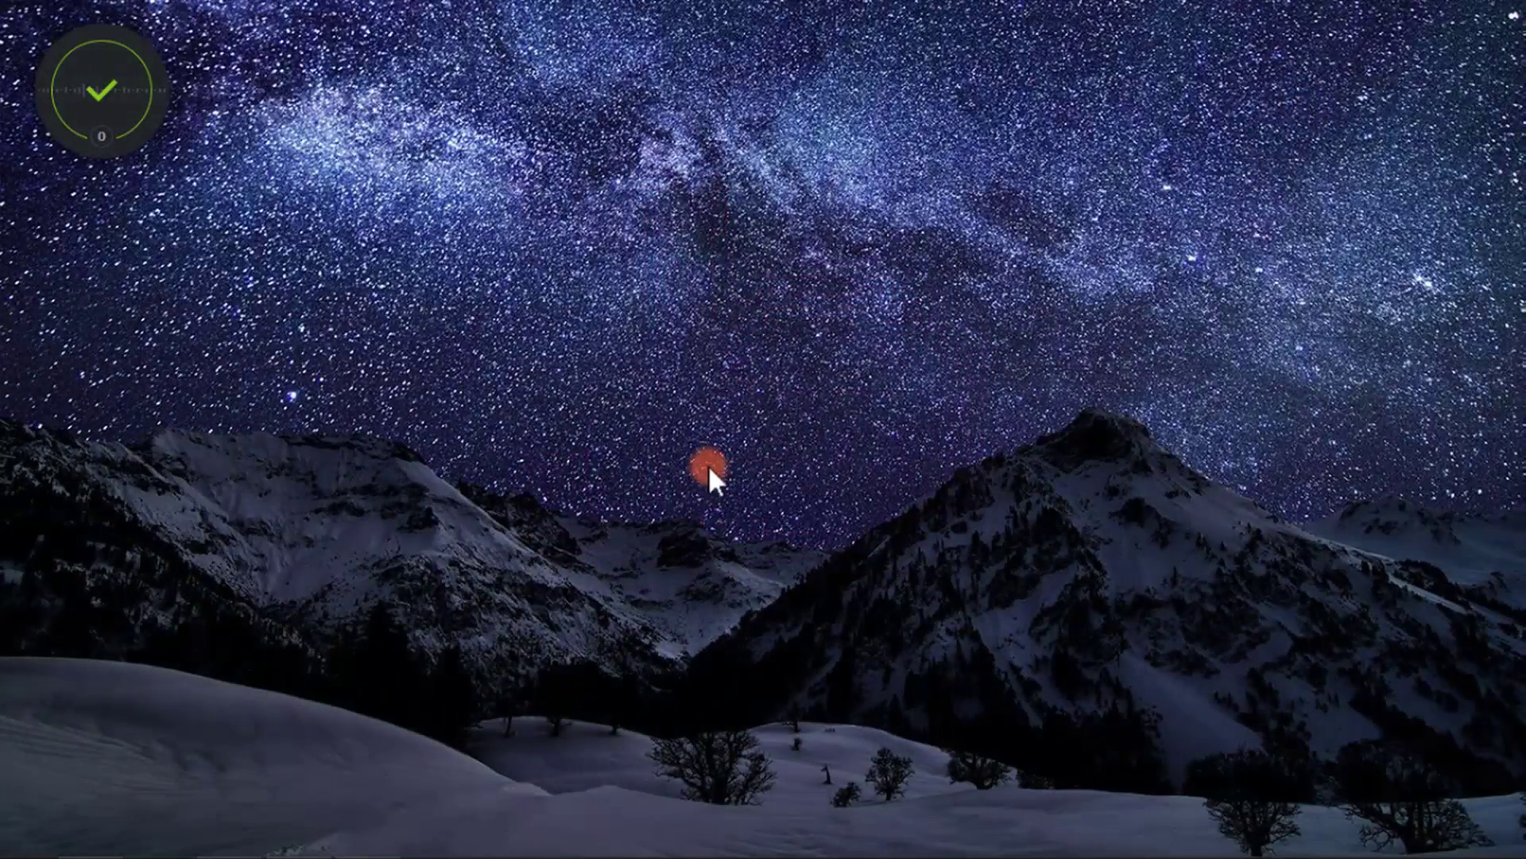
- Switch to Photoshop, create a 1366 x 768 pixel RGB document at 72 pixels/inch with white background, and dock its window
{"action": "mouse_move", "coordinate": [477, 839]}
{"action": "left_click", "coordinate": [307, 841]}
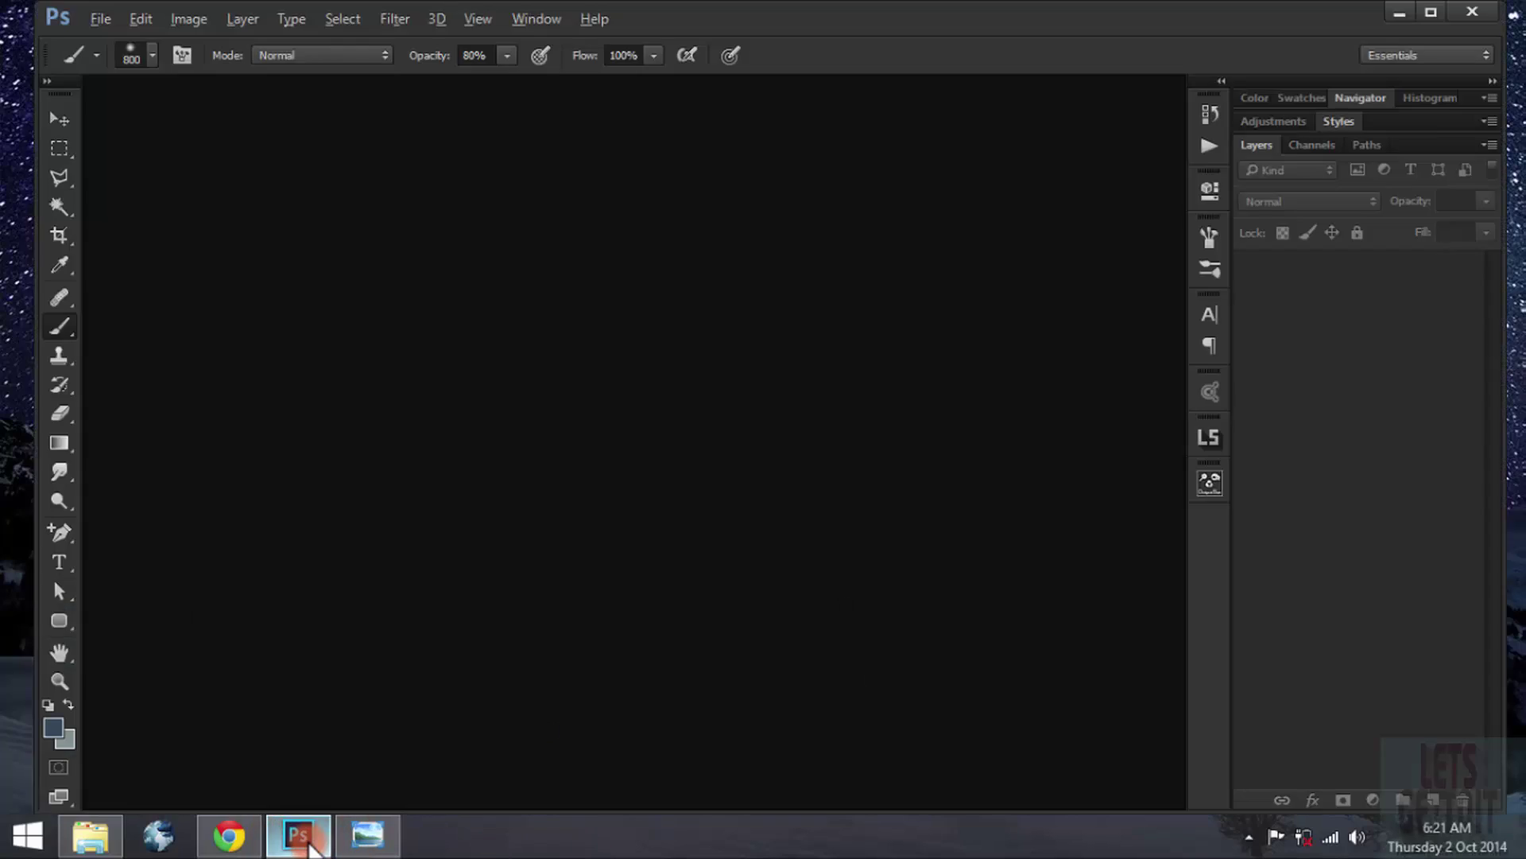
{"action": "left_click", "coordinate": [94, 18]}
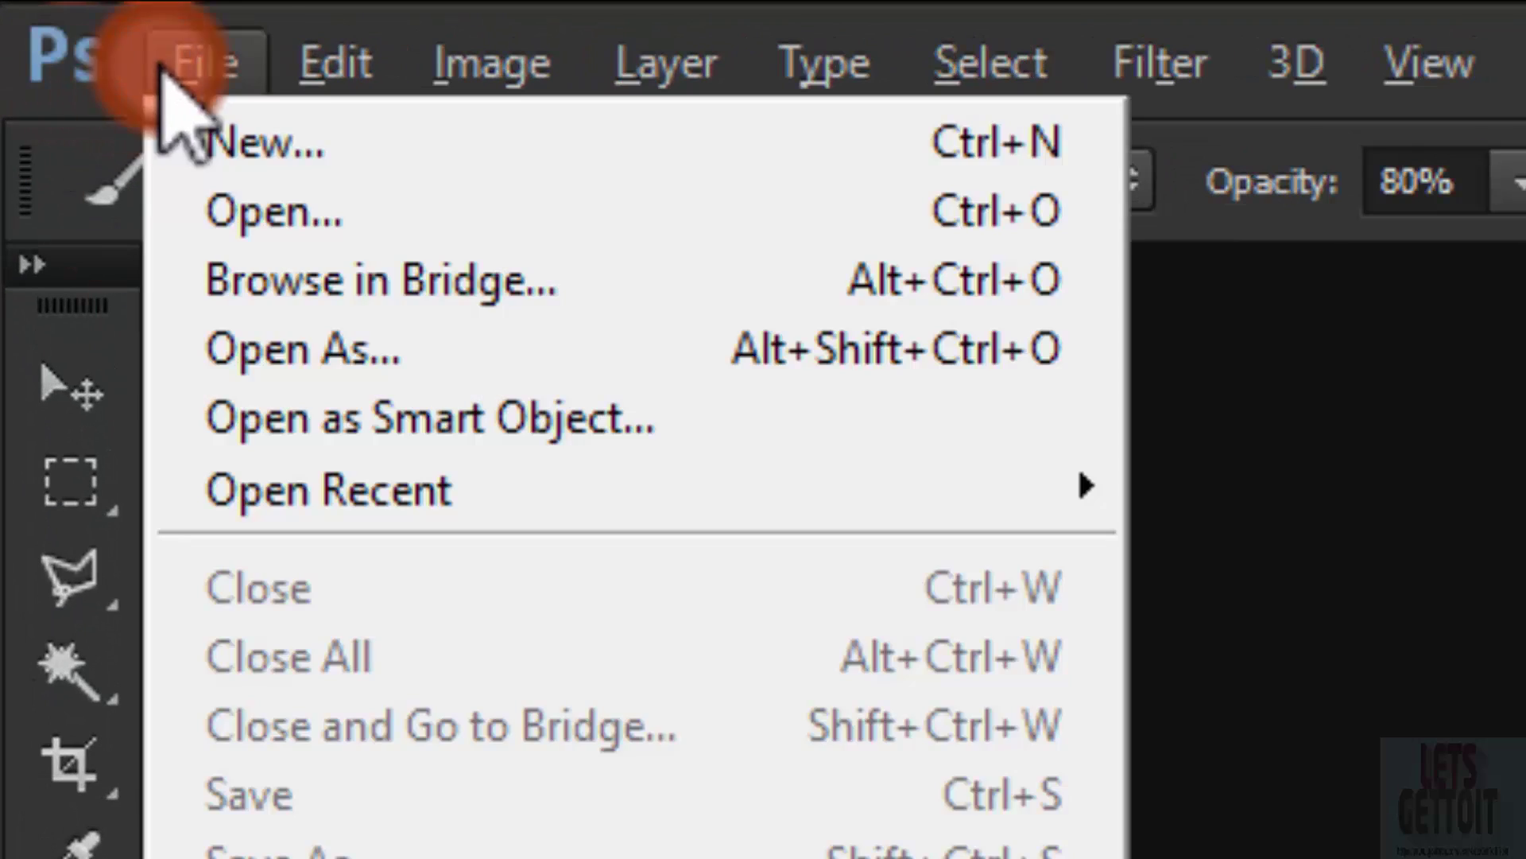
{"action": "left_click", "coordinate": [266, 141]}
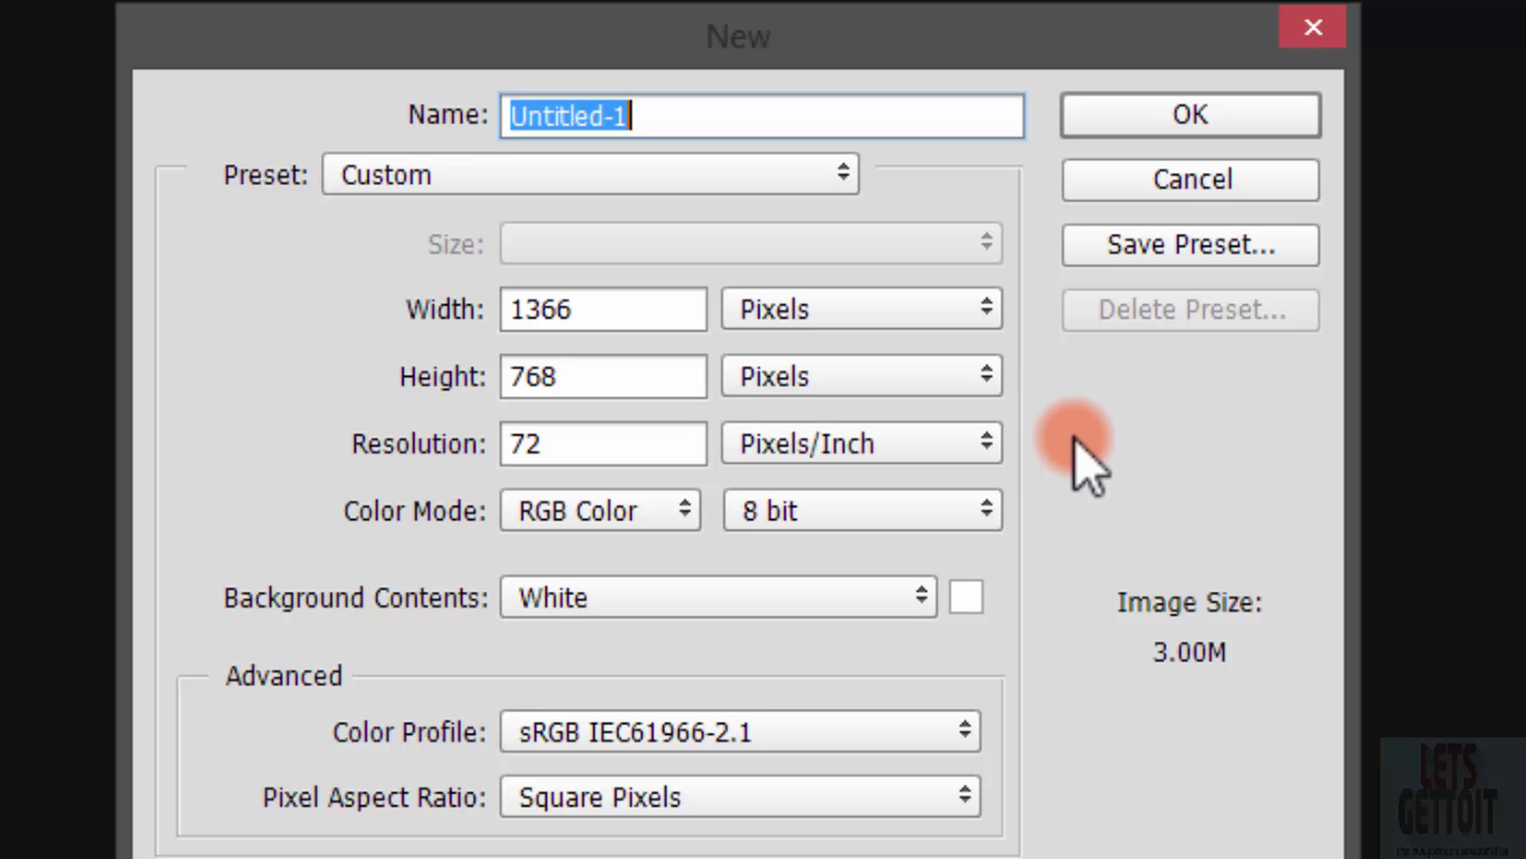
{"action": "left_click", "coordinate": [1185, 118]}
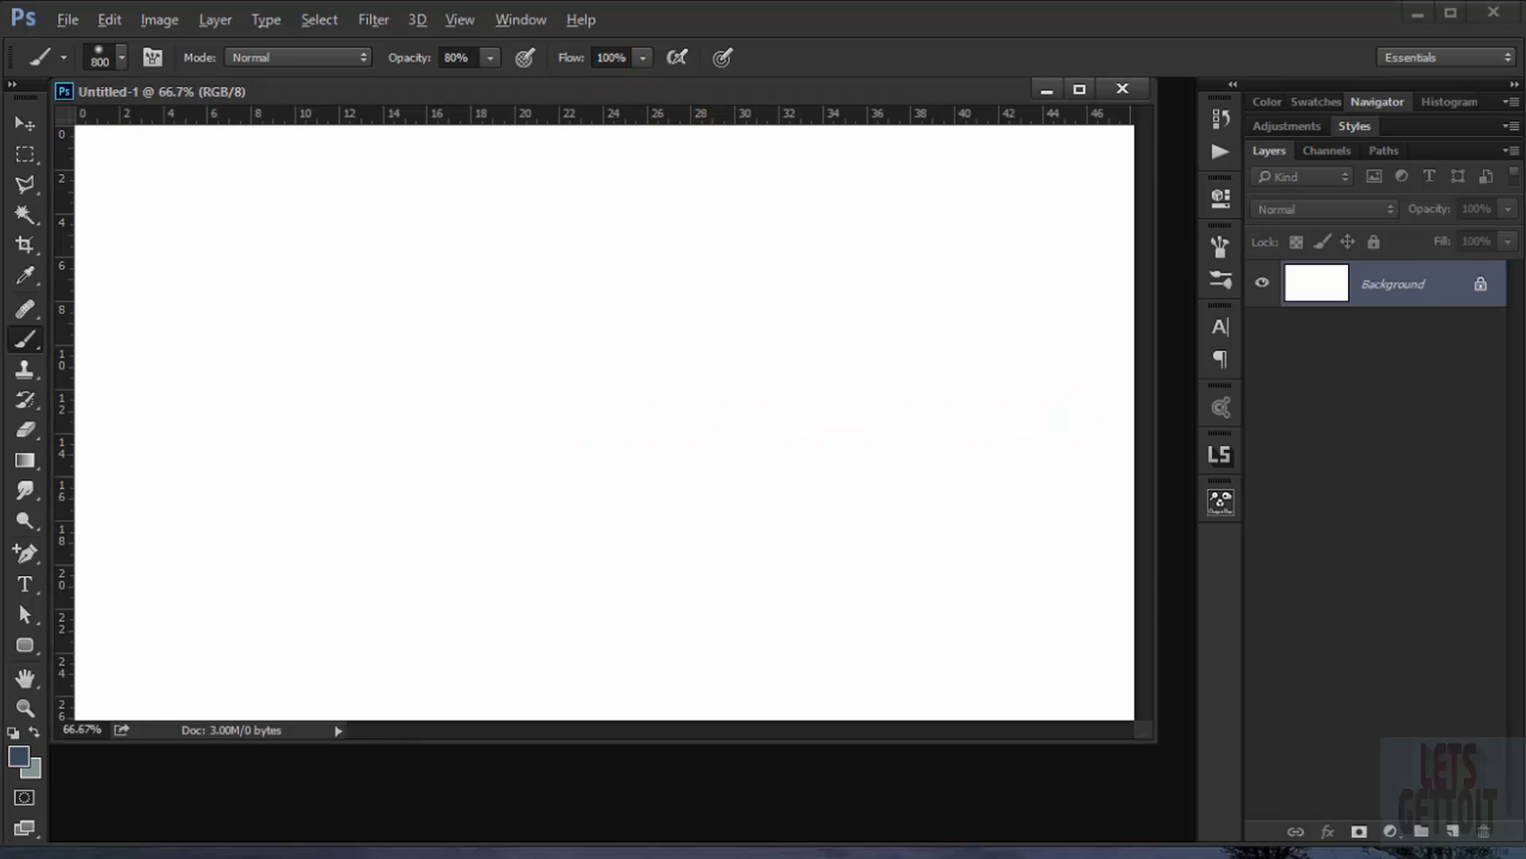
{"action": "left_click", "coordinate": [18, 119]}
{"action": "left_click_drag", "start_coordinate": [387, 95], "coordinate": [418, 94]}
- Swap the foreground and background colors and fill the Background layer with the grey-green foreground color 839495
{"action": "left_click", "coordinate": [33, 732]}
{"action": "left_click", "coordinate": [18, 756]}
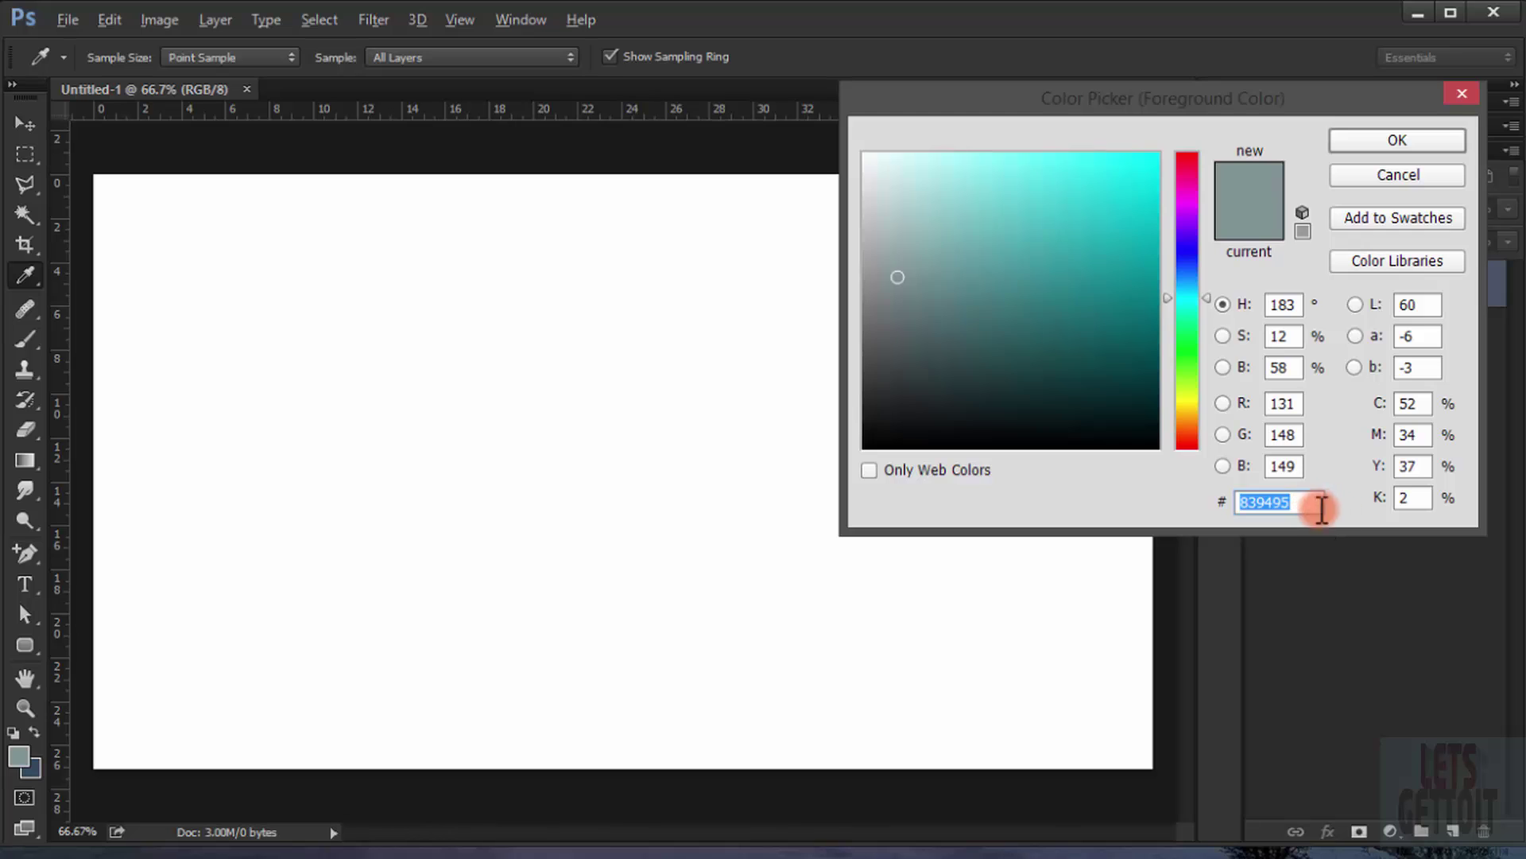
{"action": "left_click", "coordinate": [1414, 137]}
{"action": "key", "text": "v"}
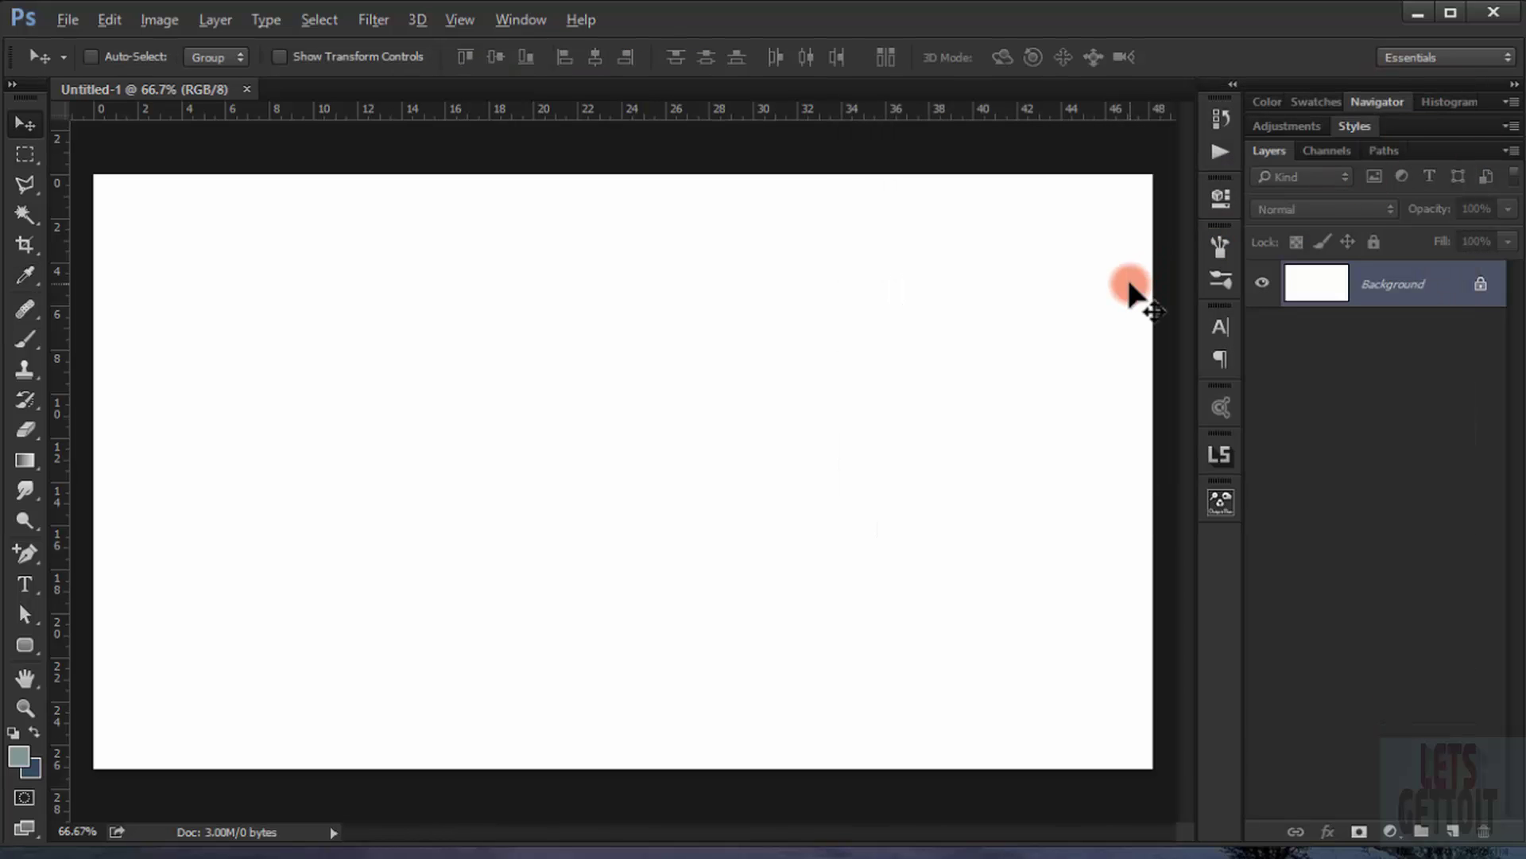
{"action": "key", "text": "alt+BackSpace"}
- Add the text FOLD in GreatLakesNF Regular at 202 pt, using the dark blue swatch as its color
{"action": "left_click", "coordinate": [33, 588]}
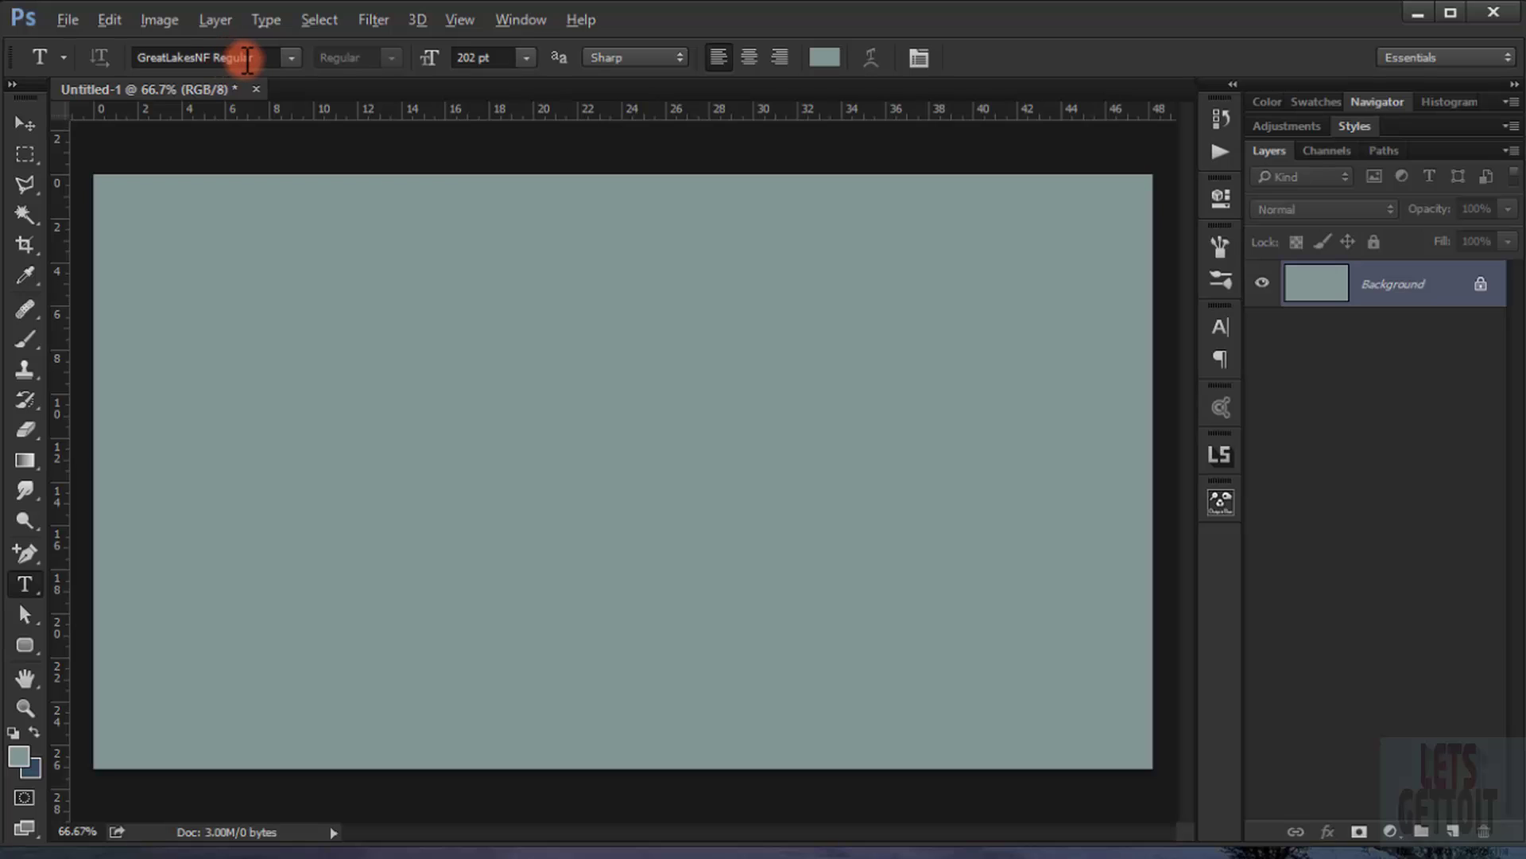
{"action": "left_click", "coordinate": [450, 429]}
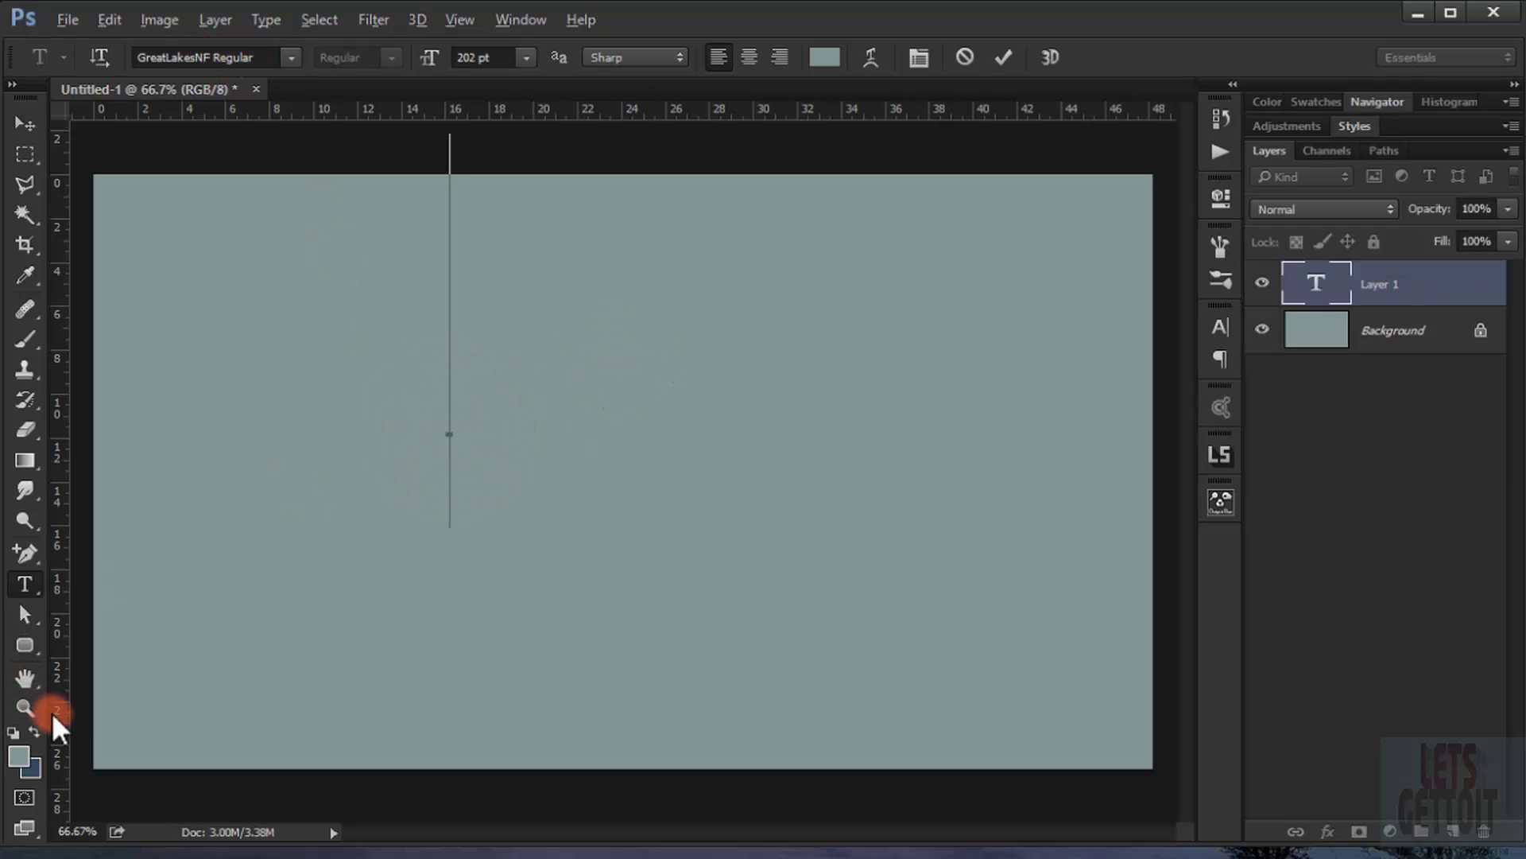
{"action": "left_click", "coordinate": [32, 728]}
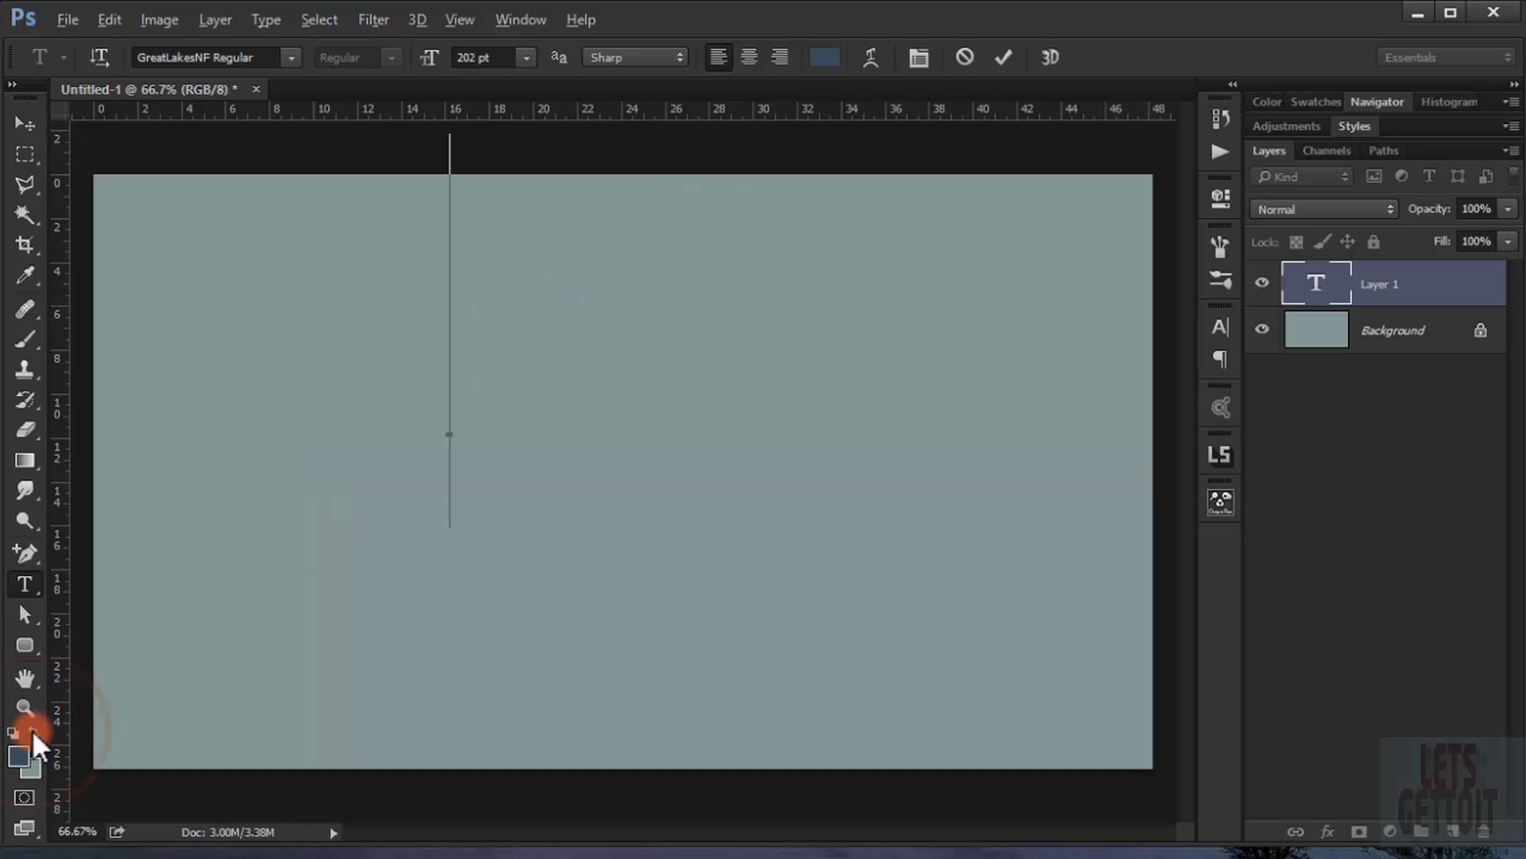
{"action": "type", "text": "F"}
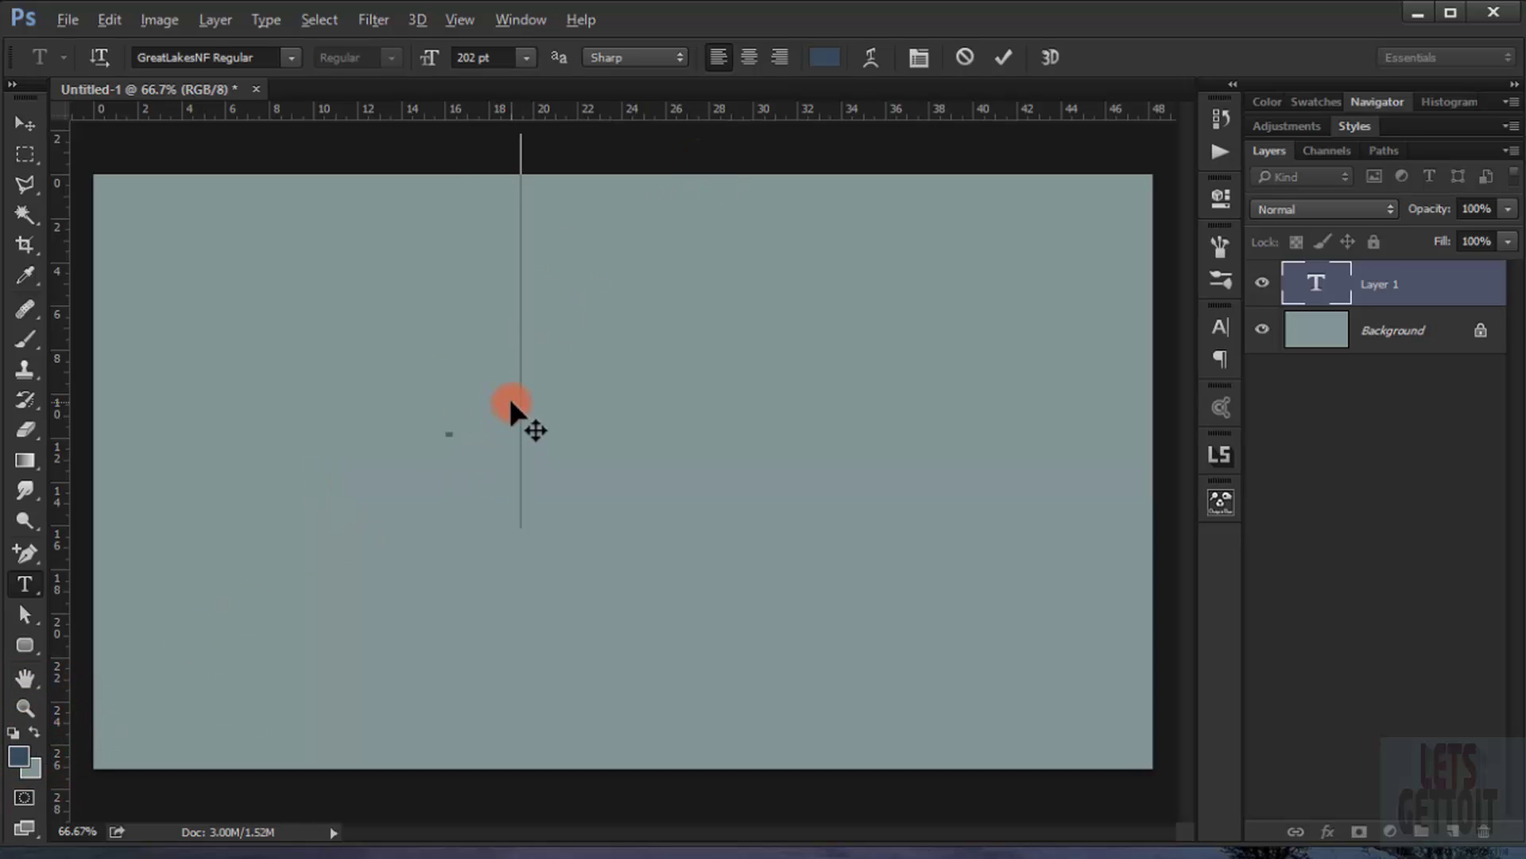
{"action": "type", "text": "OLD"}
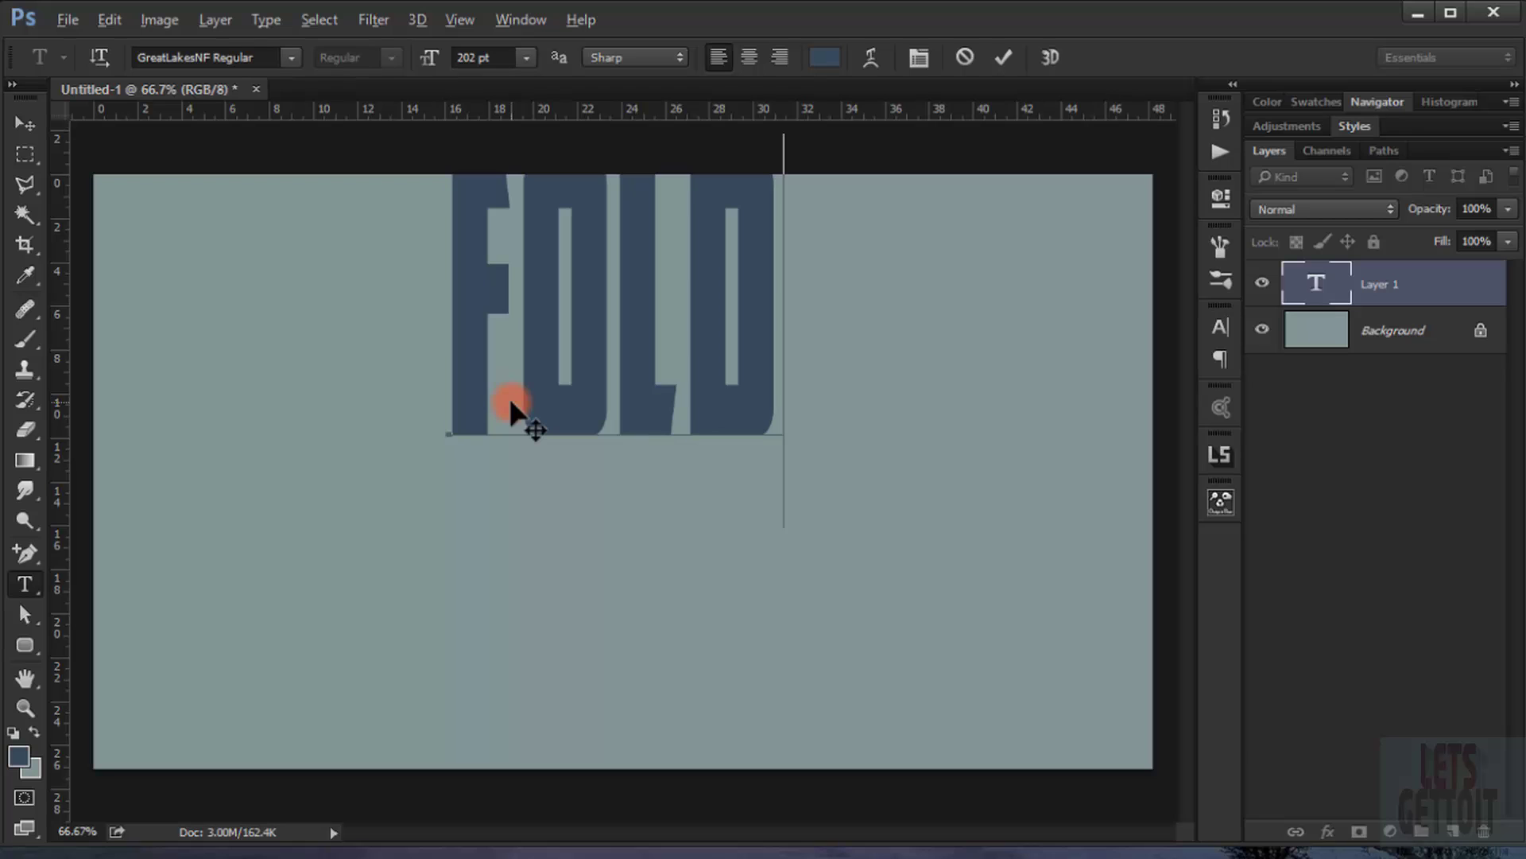
- Commit the FOLD text and center it horizontally and vertically on the canvas
{"action": "left_click", "coordinate": [22, 121]}
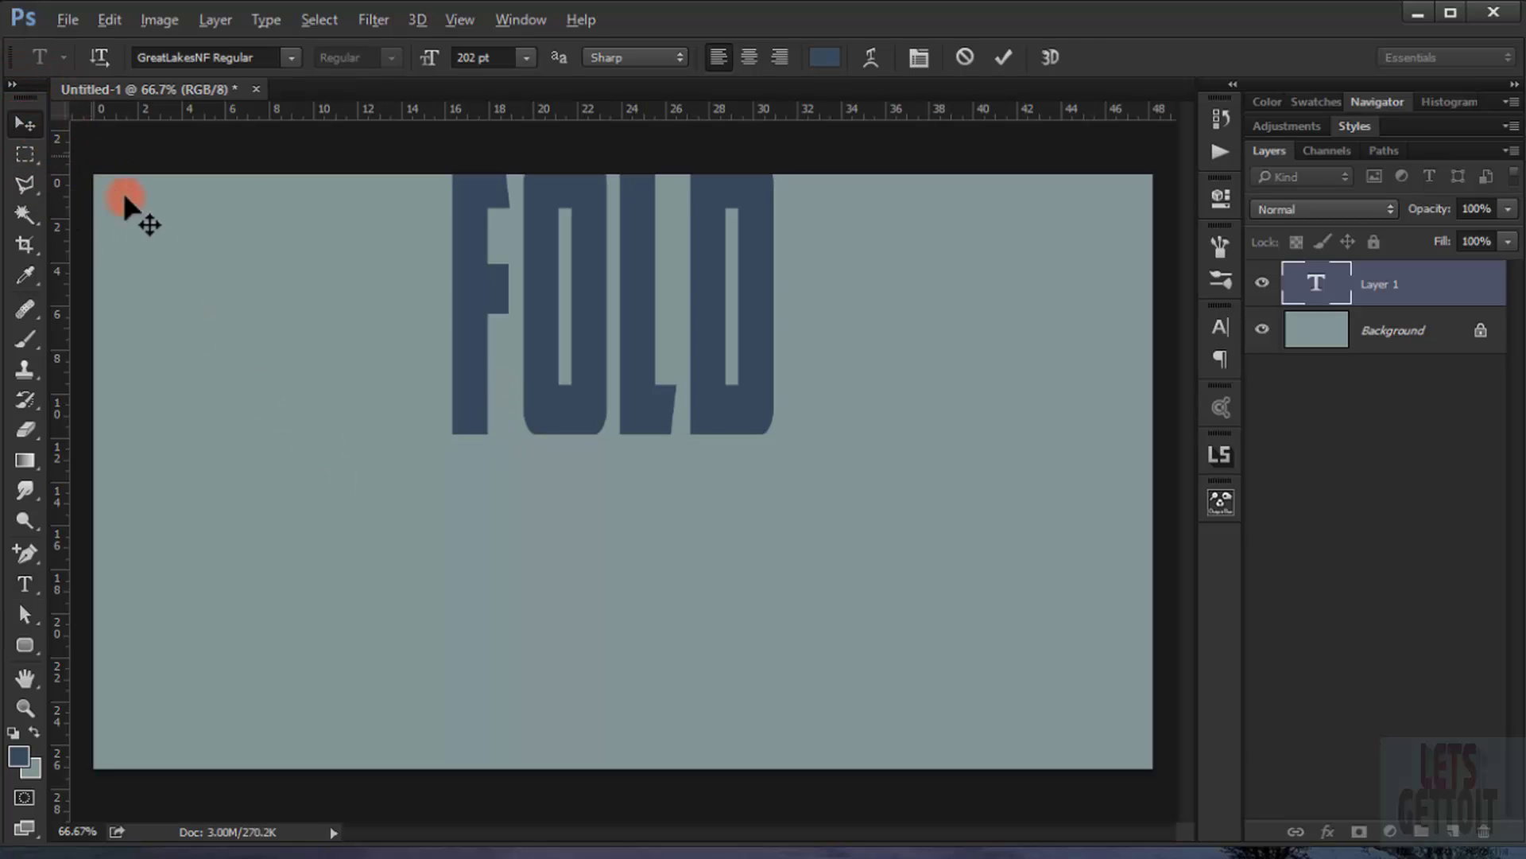
{"action": "left_click_drag", "start_coordinate": [474, 294], "coordinate": [484, 401]}
{"action": "key", "text": "ctrl+a"}
{"action": "left_click", "coordinate": [595, 56]}
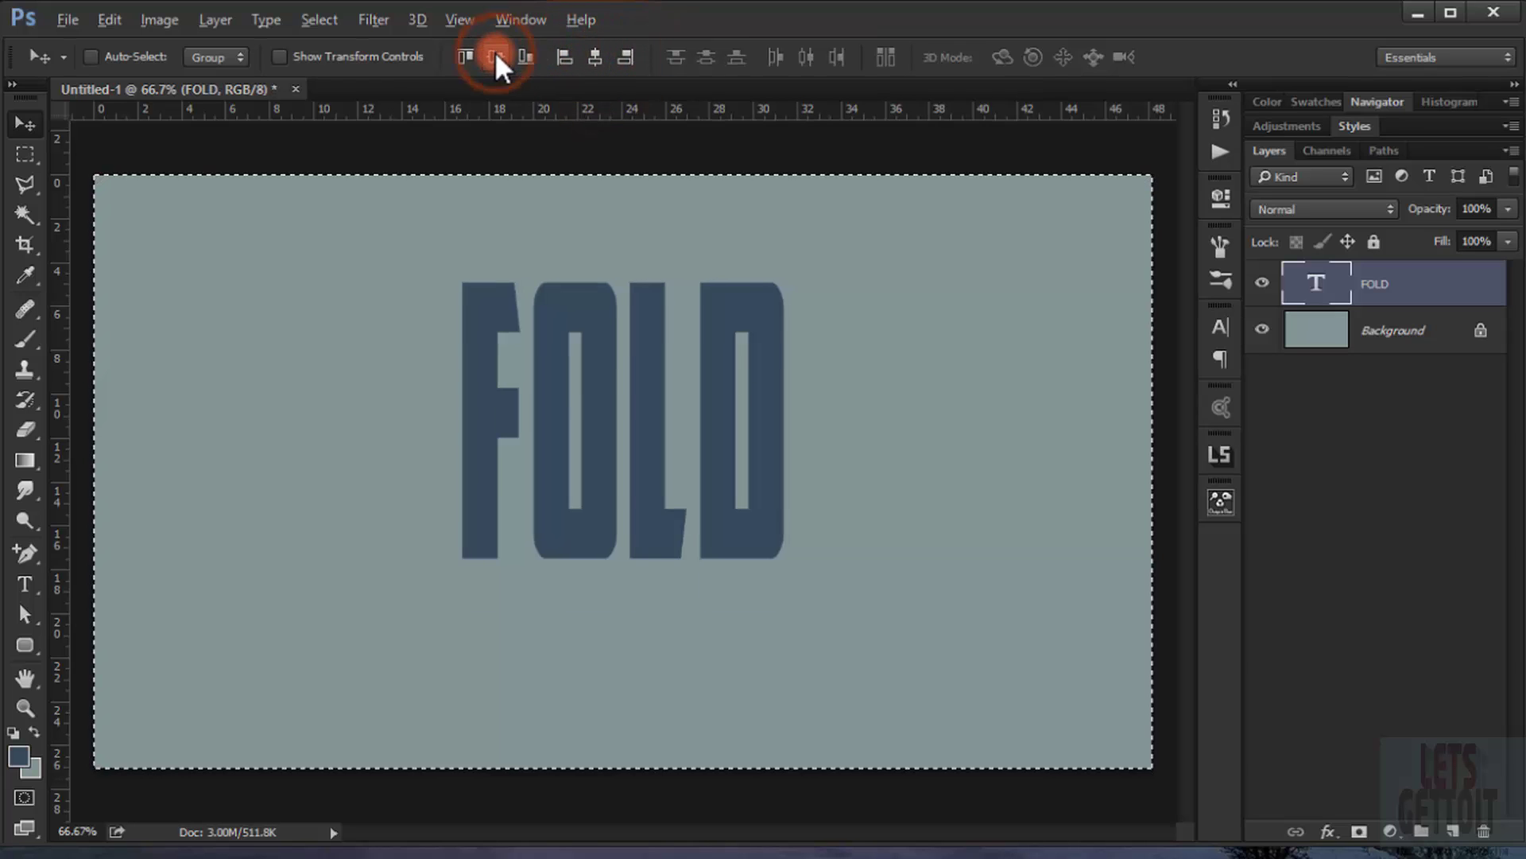
{"action": "left_click", "coordinate": [494, 56]}
{"action": "key", "text": "ctrl+d"}
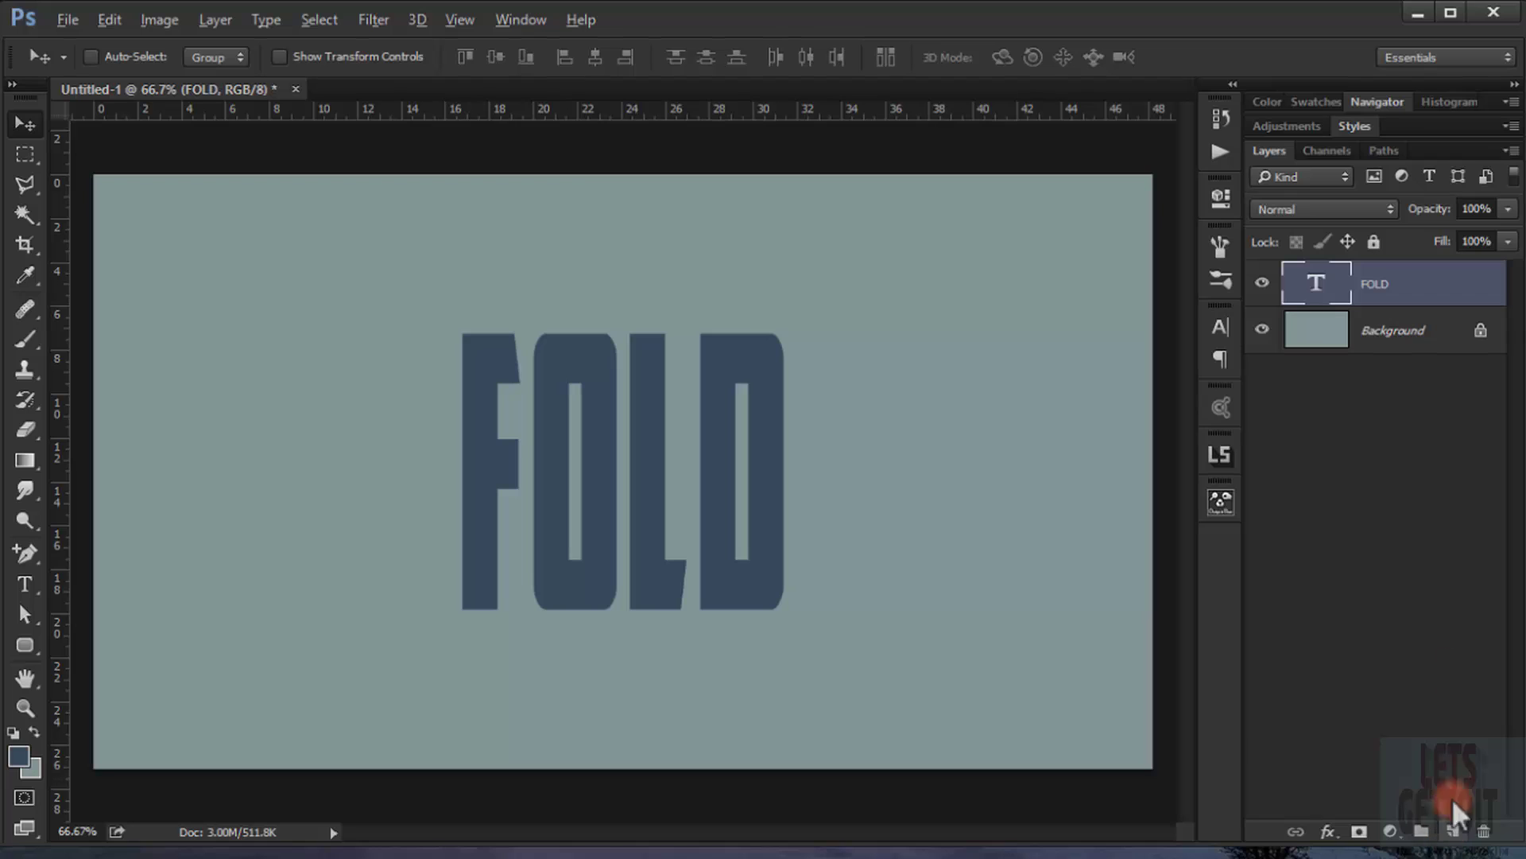
- Add a new layer named Light above the text, with Soft Light blend mode and 30% opacity
{"action": "left_click", "coordinate": [1453, 830]}
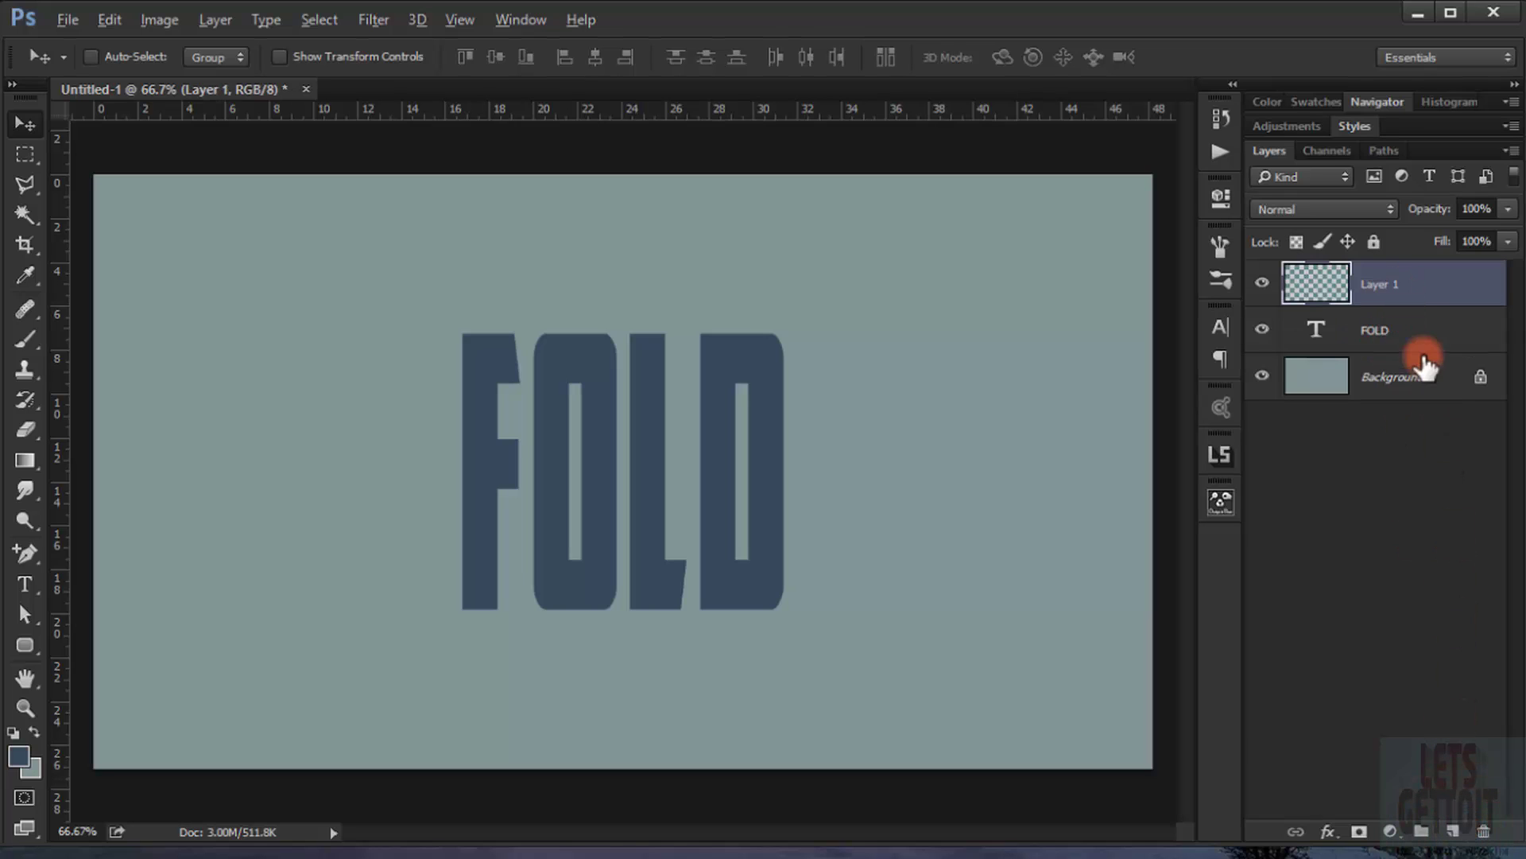
{"action": "double_click", "coordinate": [1375, 286]}
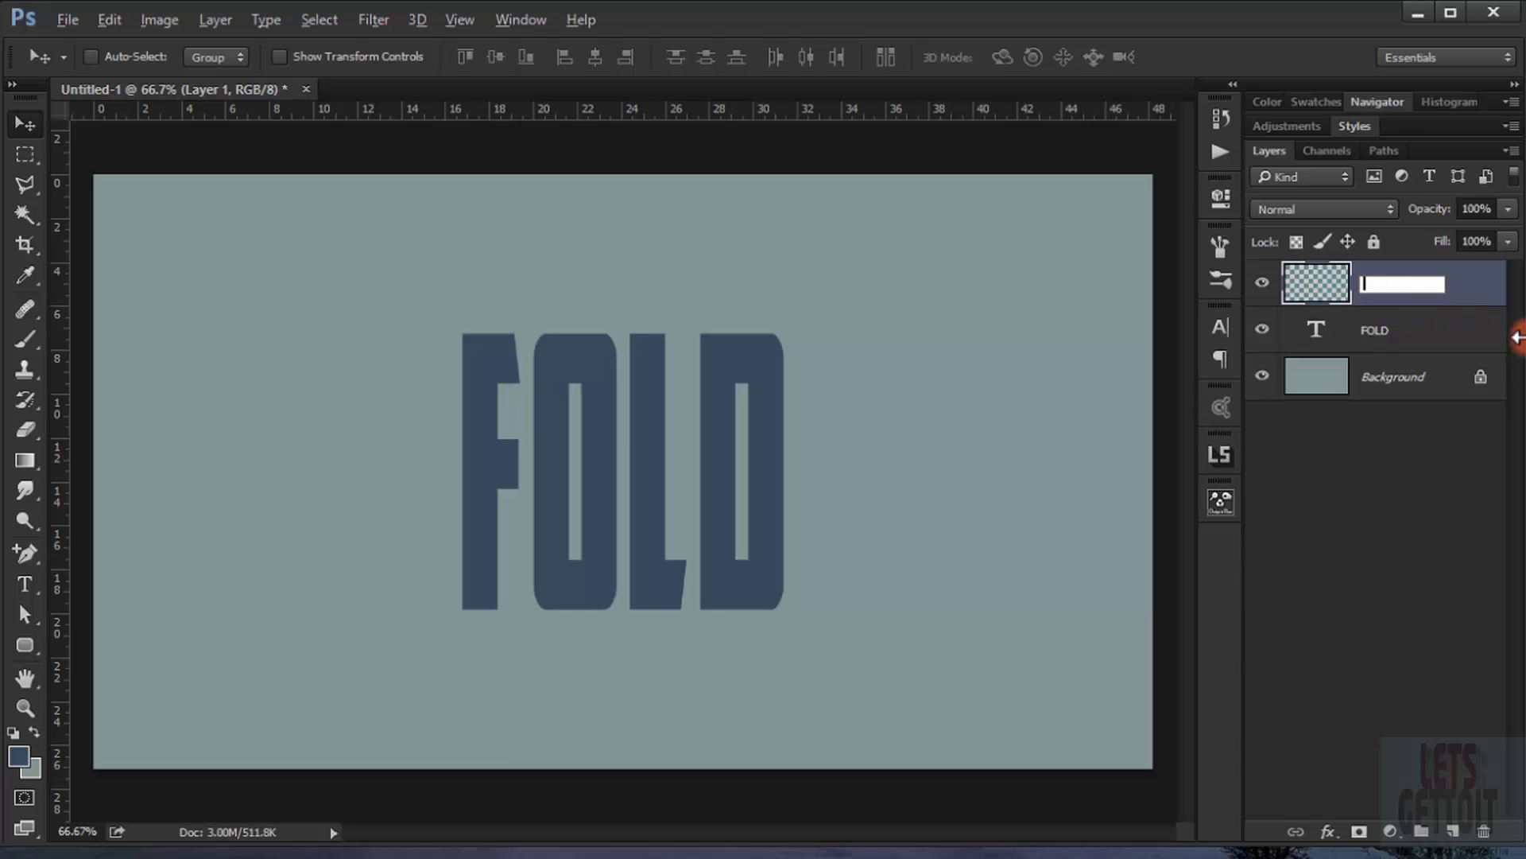
{"action": "key", "text": "Return"}
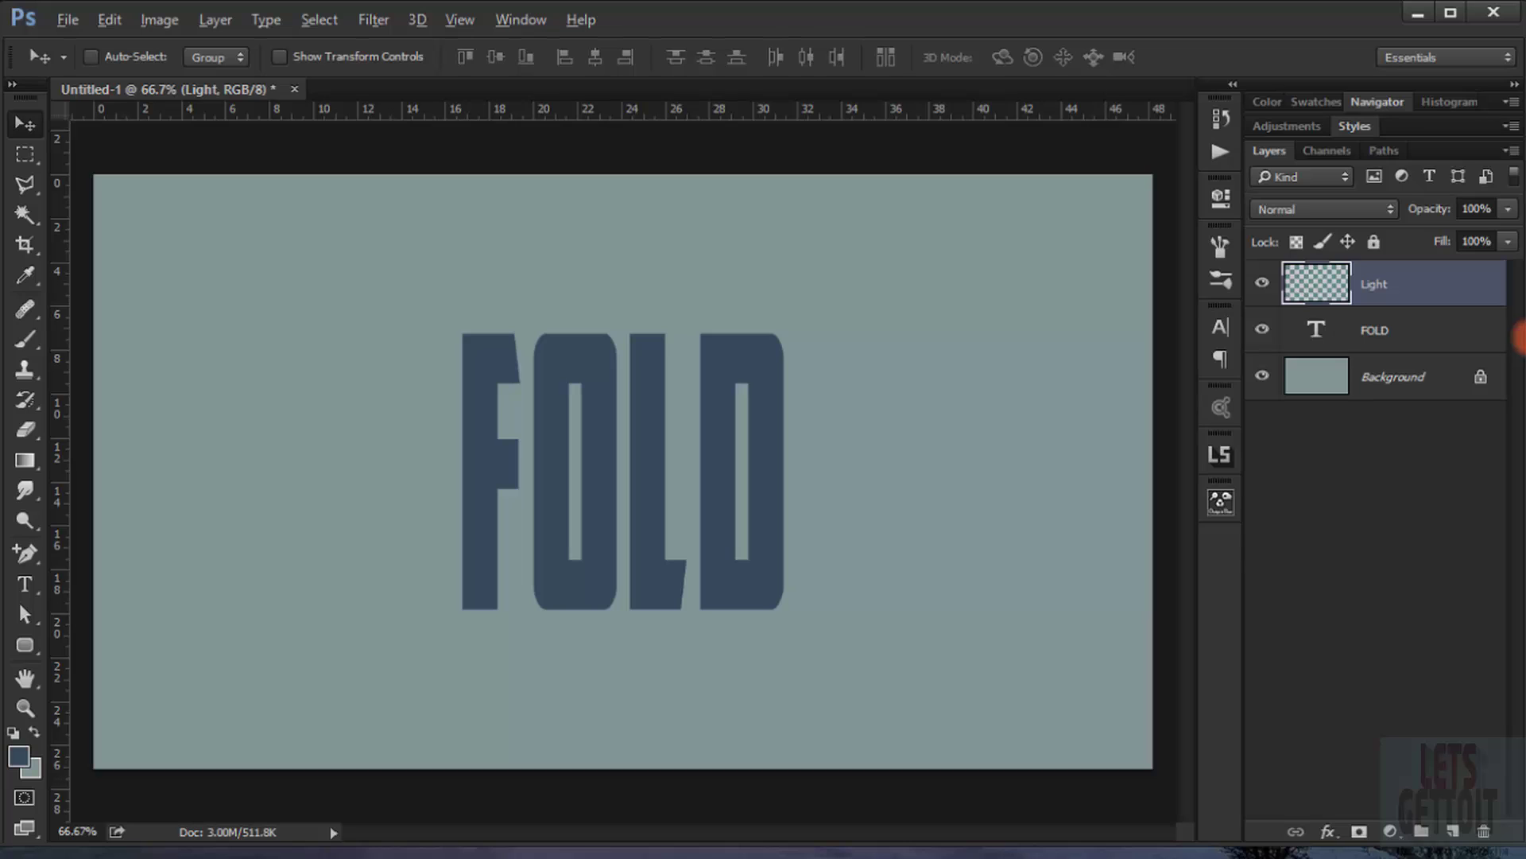
{"action": "left_click", "coordinate": [1359, 209]}
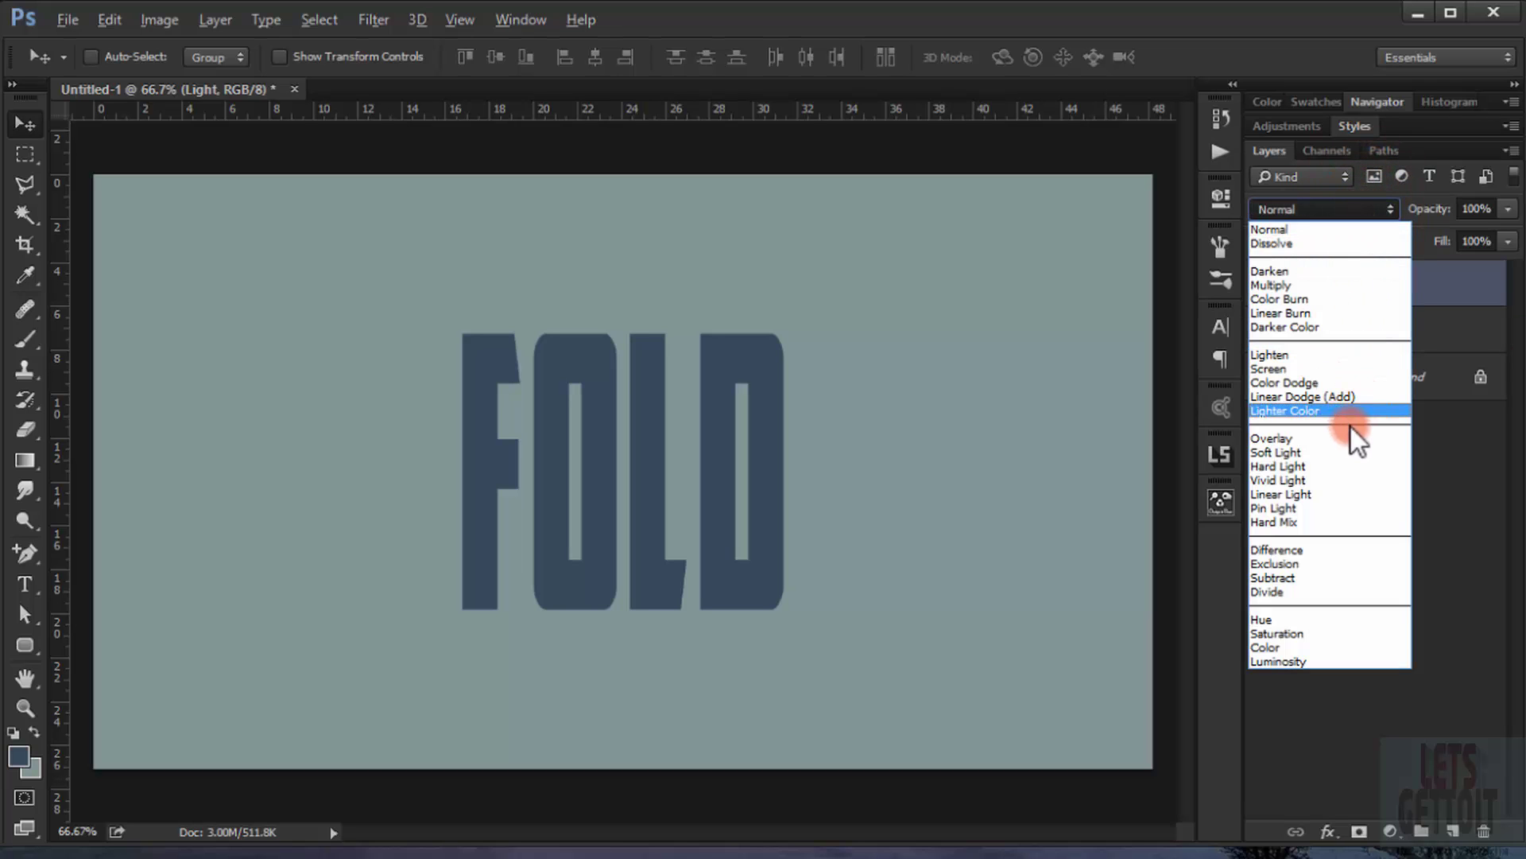
{"action": "left_click", "coordinate": [1343, 452]}
{"action": "left_click", "coordinate": [1437, 209]}
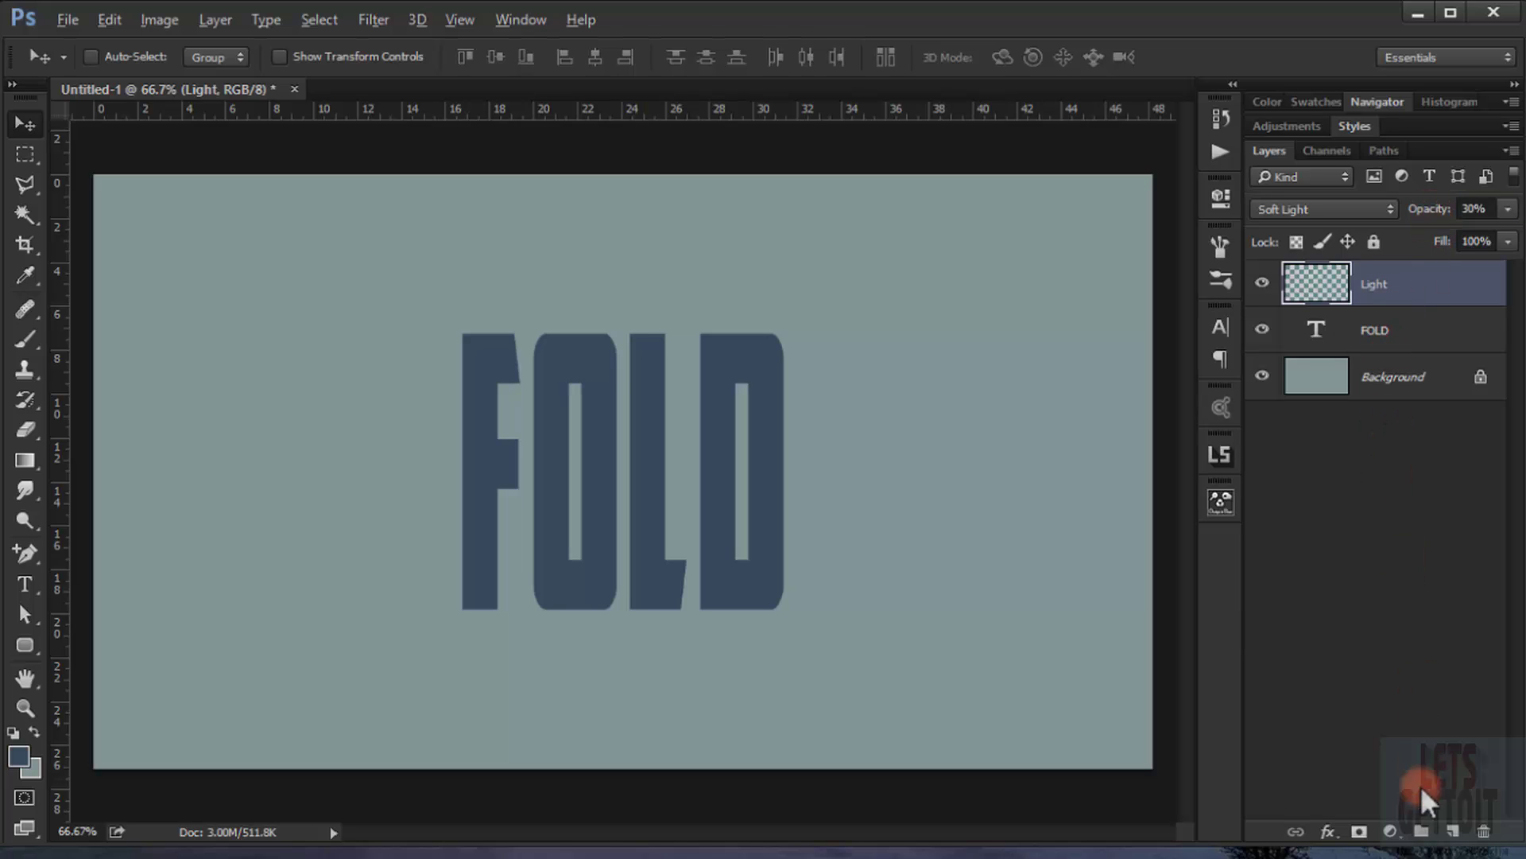
- Add another new layer named Dark above Light and set its blend mode to Multiply
{"action": "left_click", "coordinate": [1452, 831]}
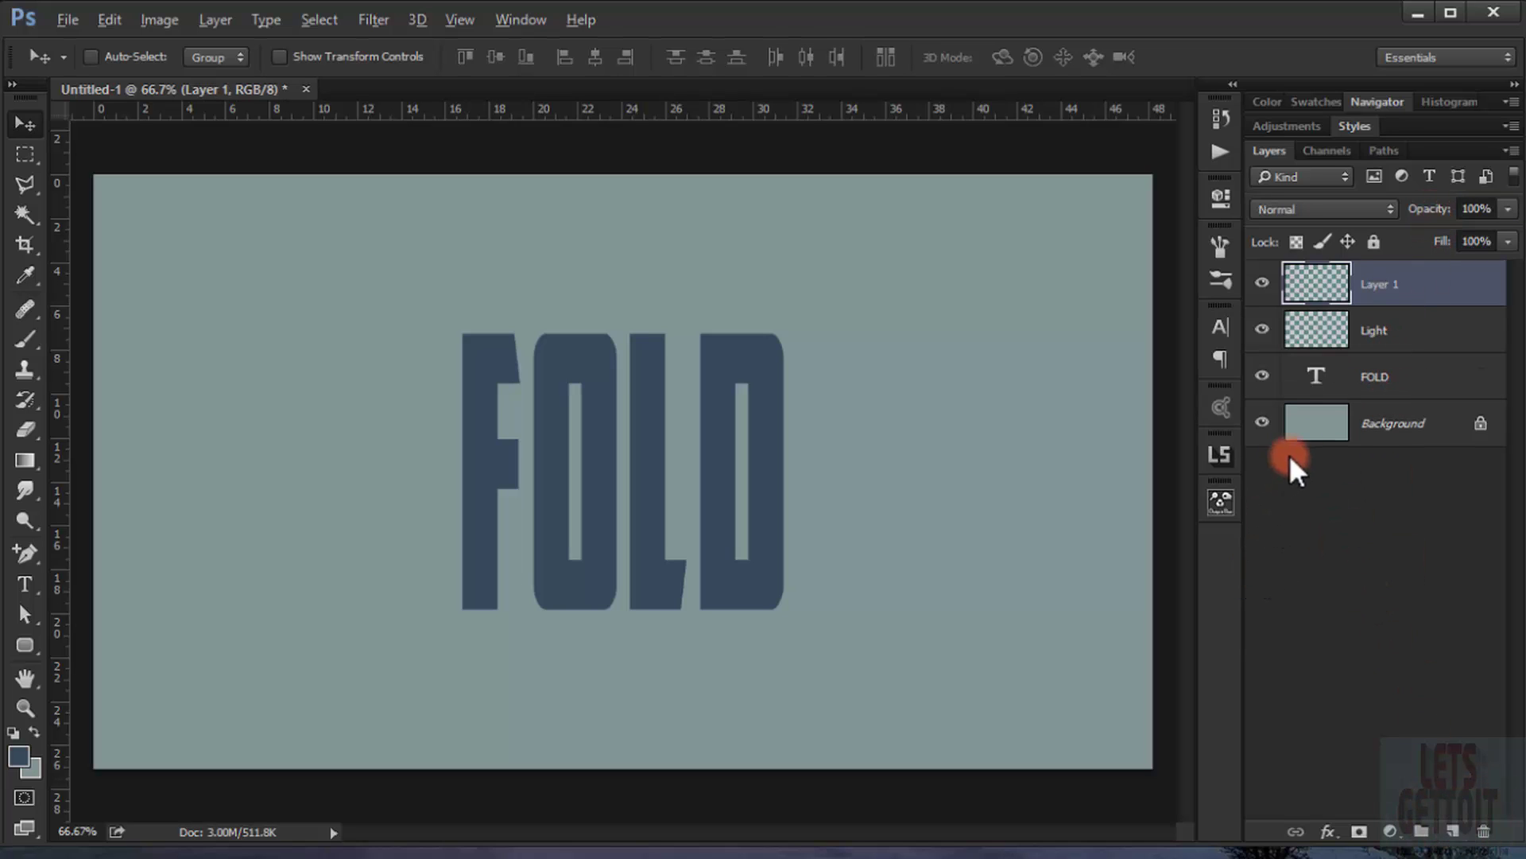
{"action": "double_click", "coordinate": [1396, 287]}
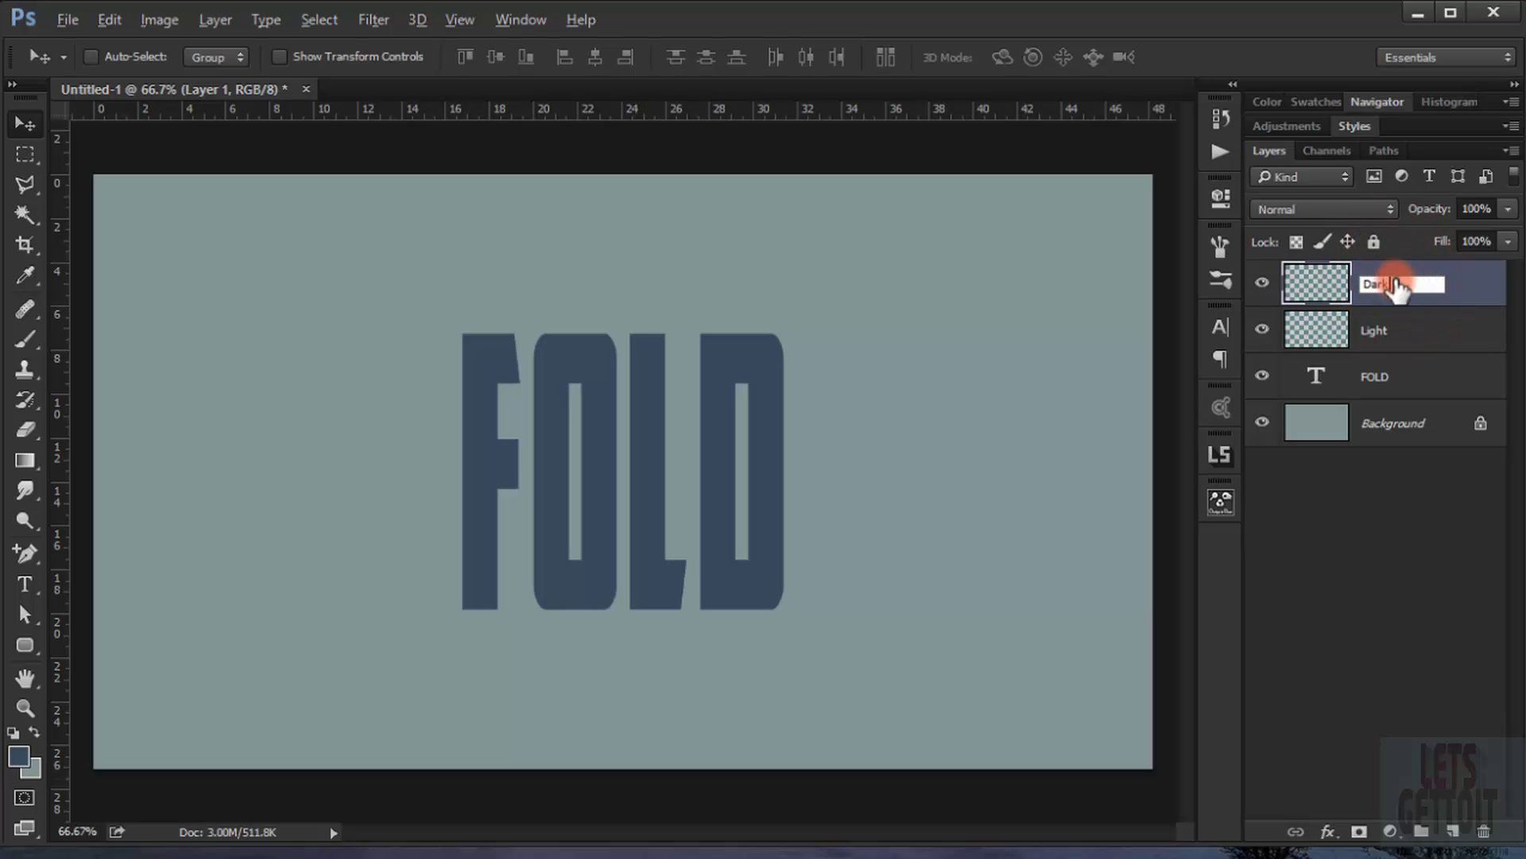
{"action": "key", "text": "Return"}
{"action": "left_click", "coordinate": [1344, 209]}
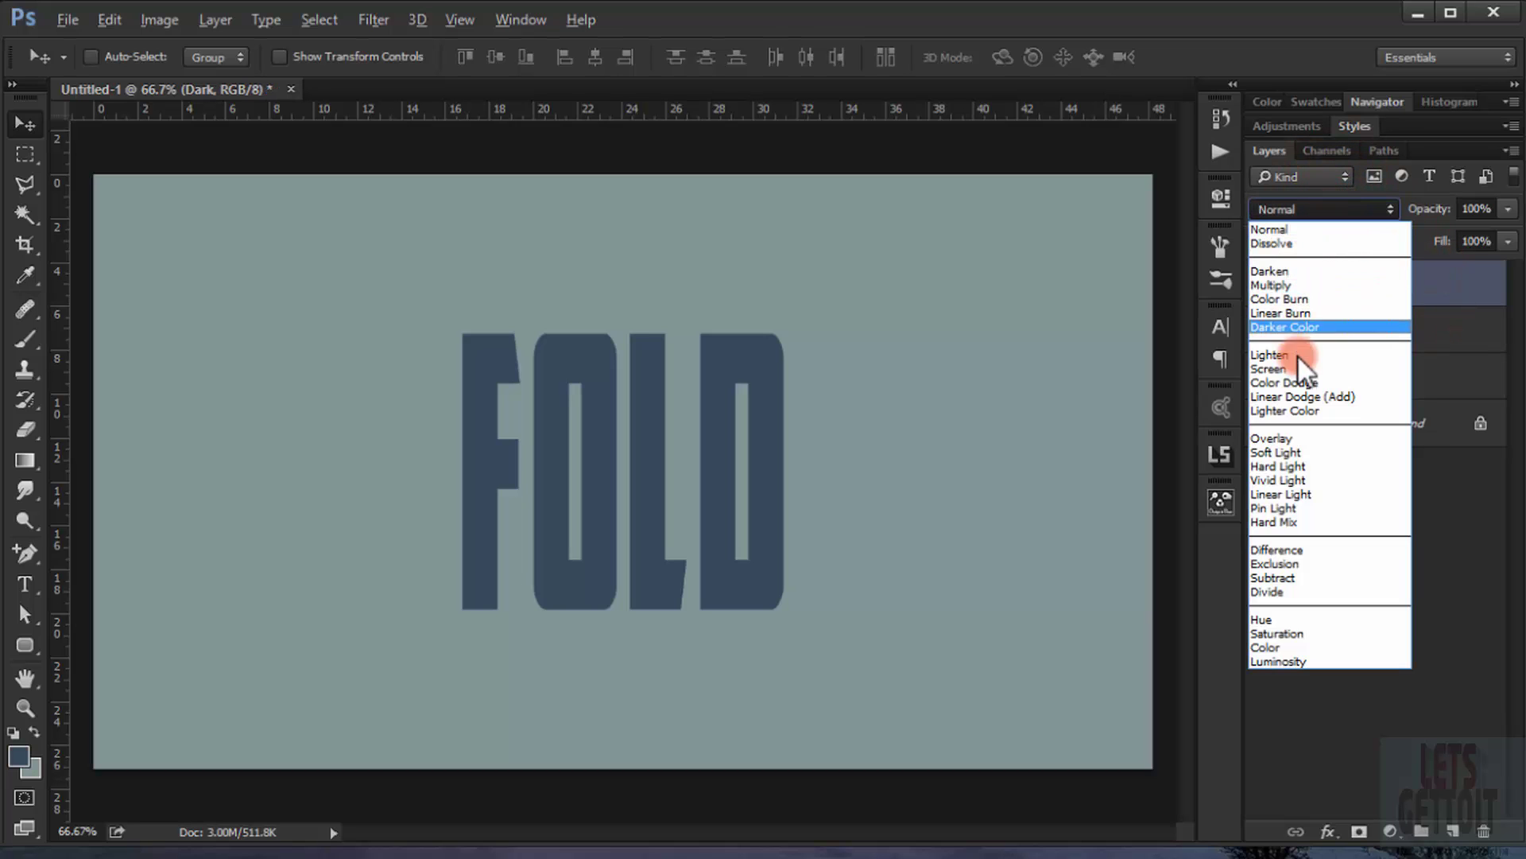
{"action": "left_click", "coordinate": [1296, 287]}
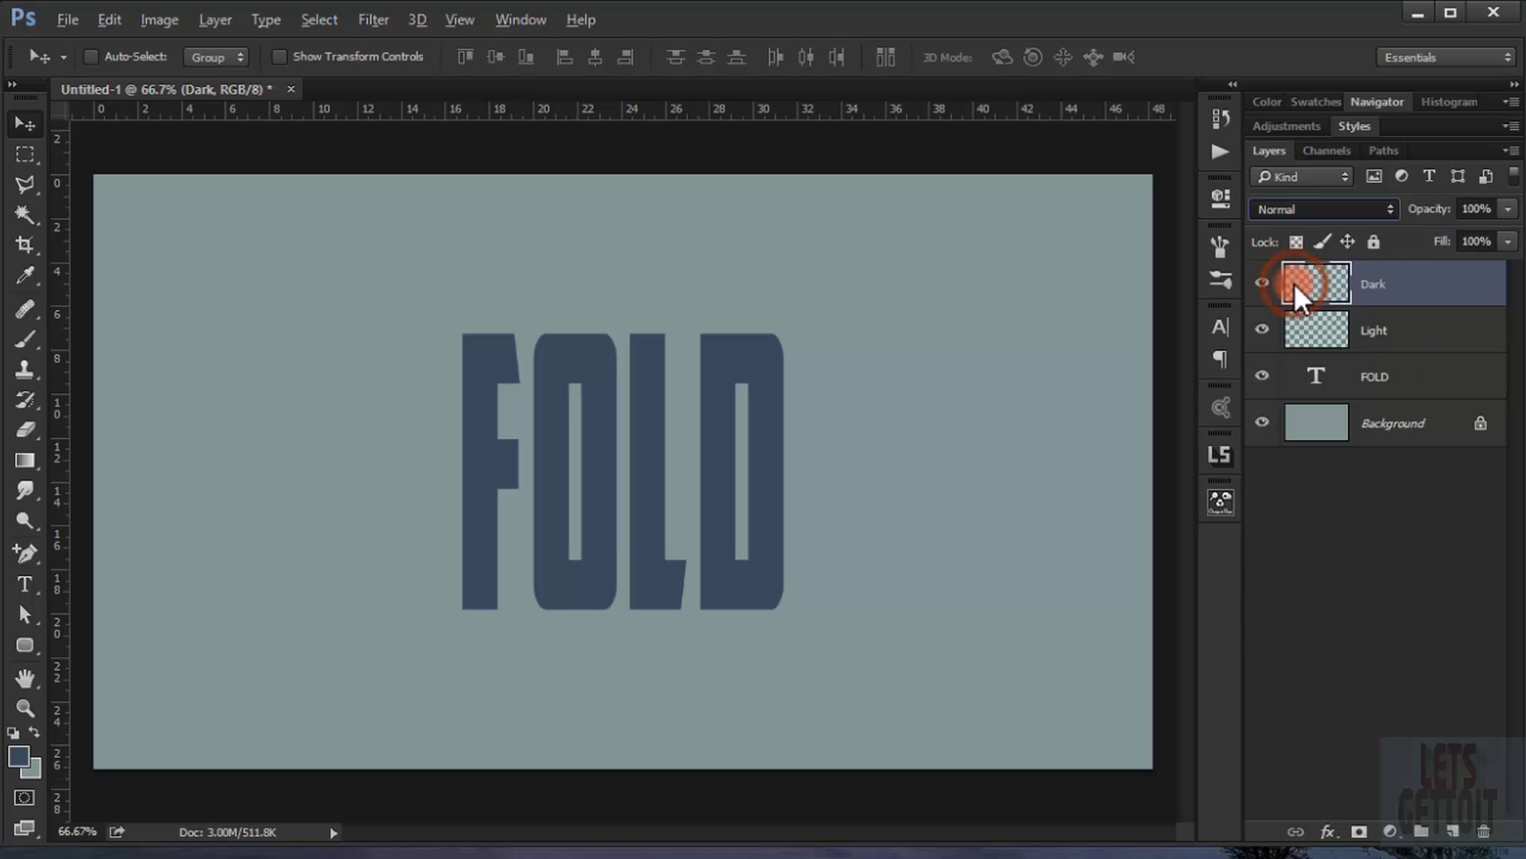
- Convert the FOLD text layer to a shape layer
{"action": "left_click", "coordinate": [1397, 380]}
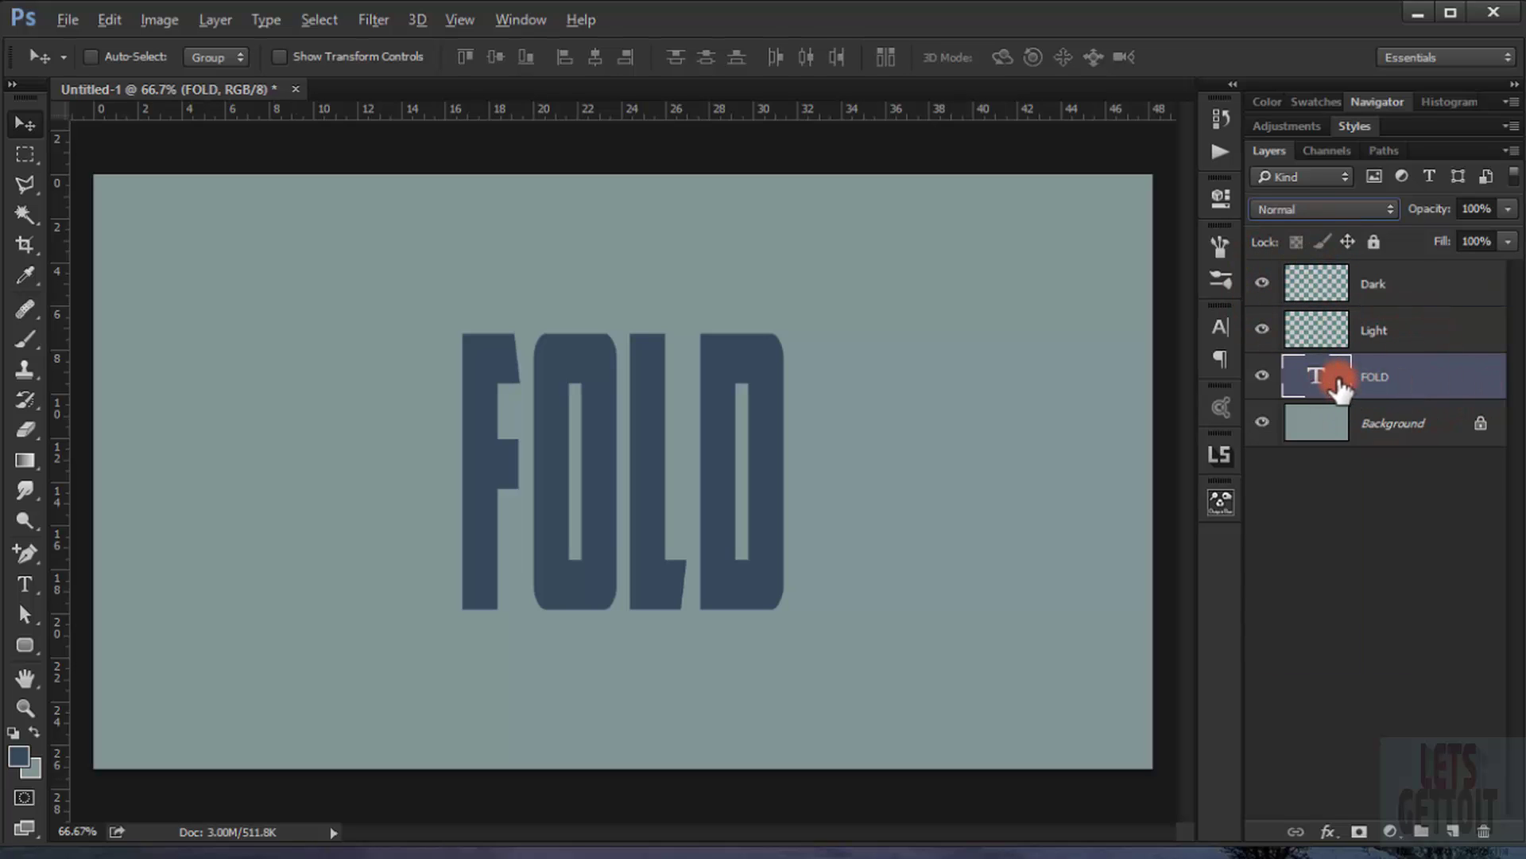
{"action": "right_click", "coordinate": [1455, 378]}
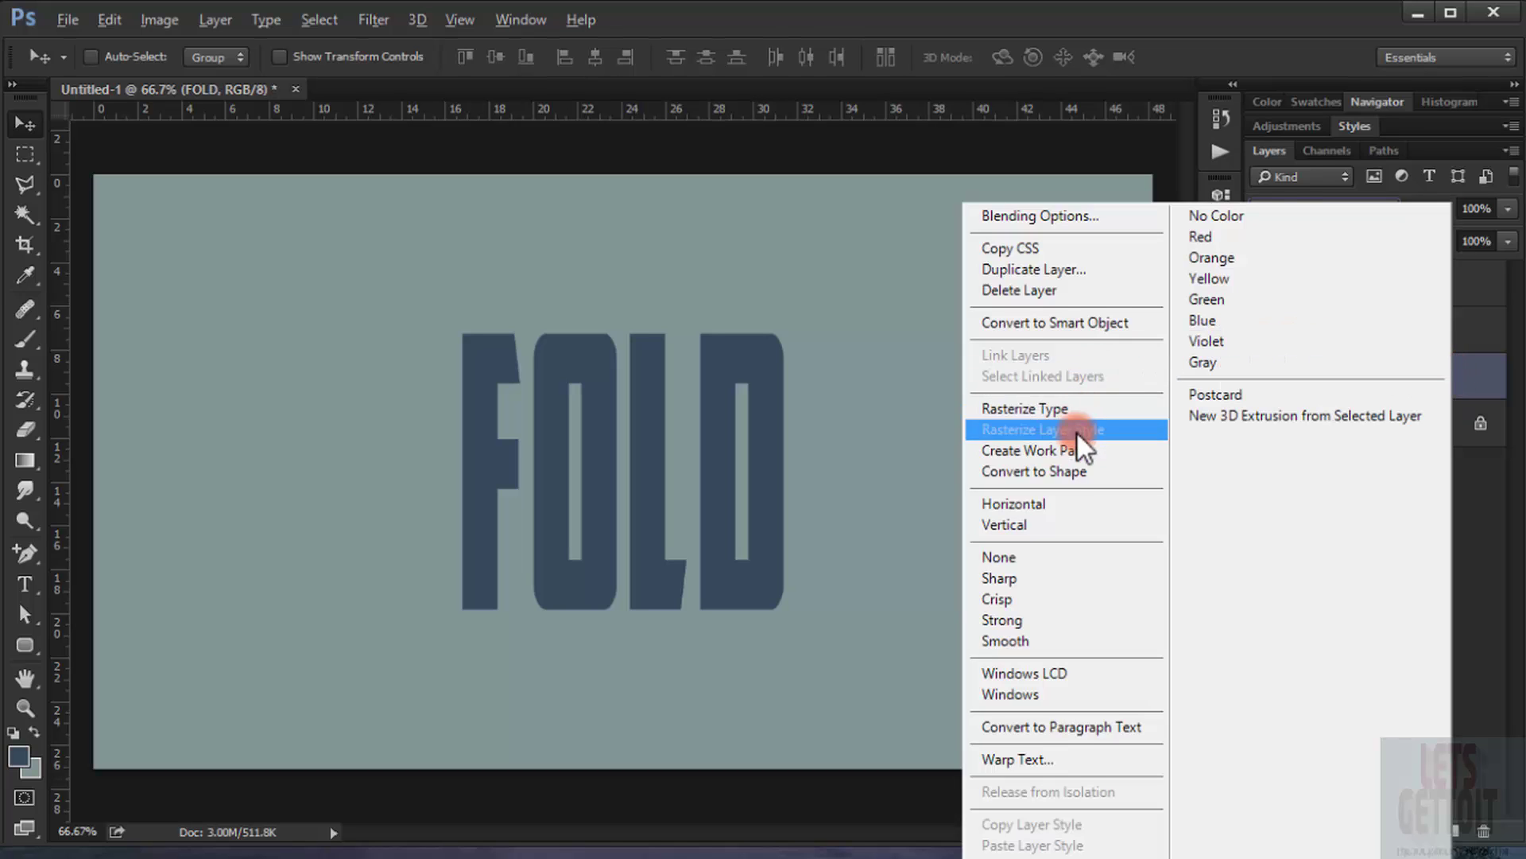
{"action": "left_click", "coordinate": [1093, 473]}
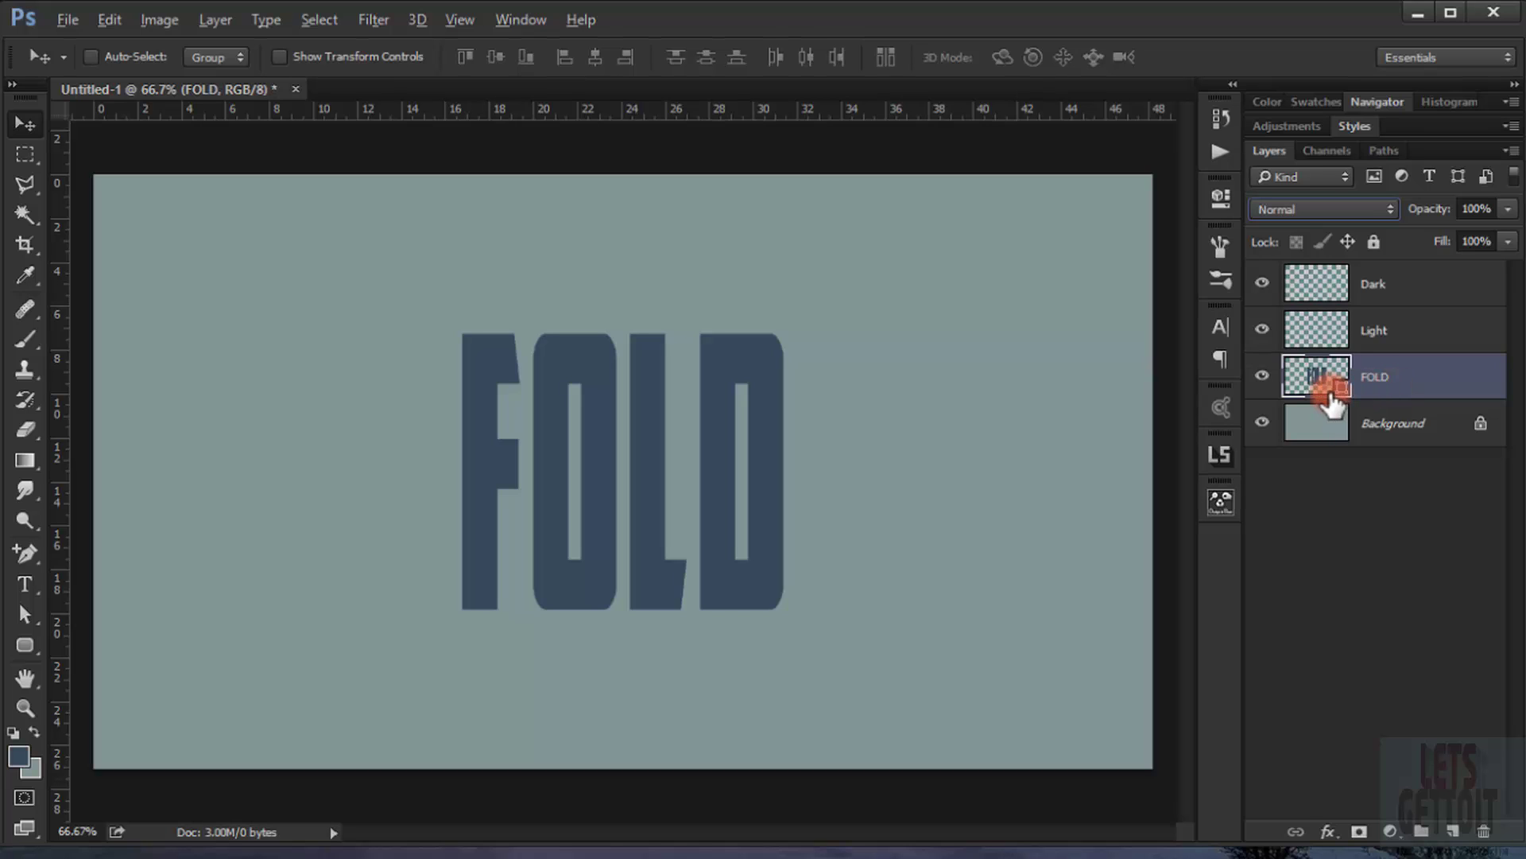
{"action": "left_click", "coordinate": [678, 391]}
{"action": "mouse_move", "coordinate": [1311, 383]}
{"action": "left_mouse_down"}
{"action": "mouse_move", "coordinate": [1336, 398]}
{"action": "mouse_move", "coordinate": [1323, 385]}
{"action": "left_mouse_up"}
{"action": "scroll", "coordinate": [822, 408], "scroll_direction": "up", "scroll_amount": 5}
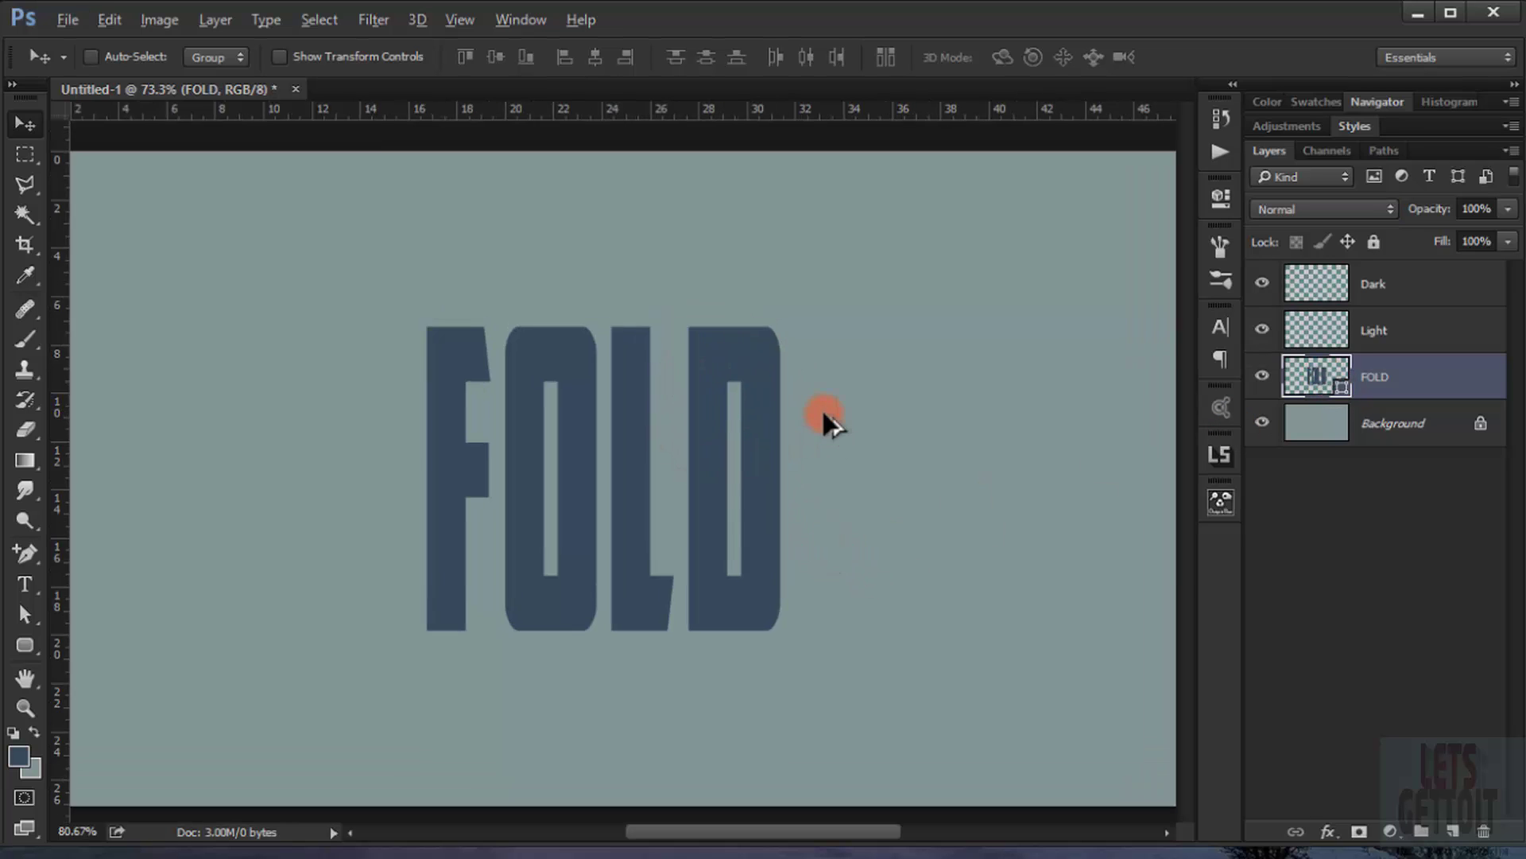
{"action": "left_click_drag", "start_coordinate": [597, 402], "coordinate": [678, 311]}
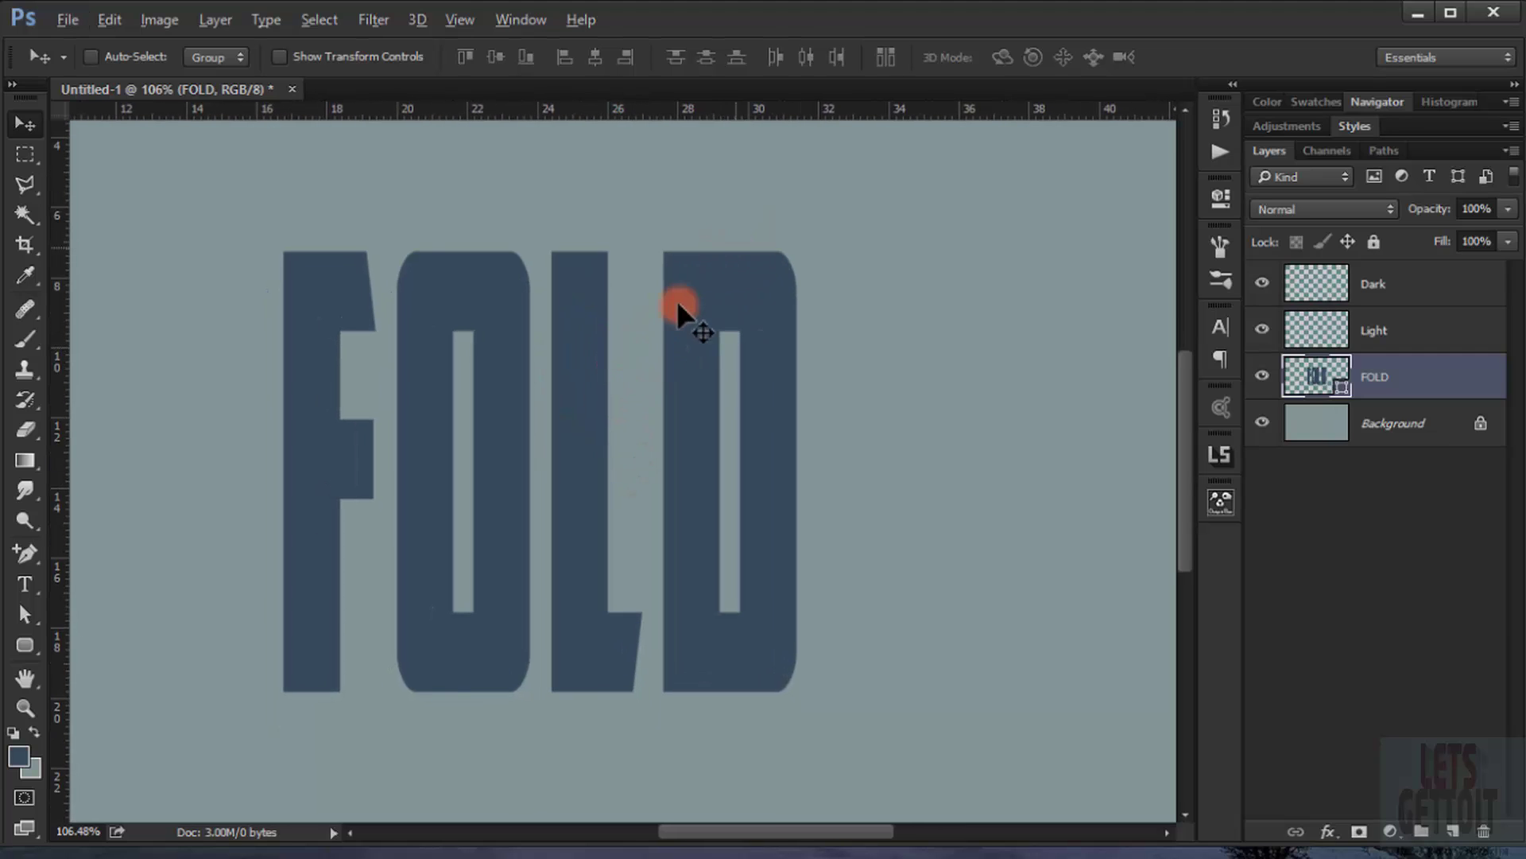
{"action": "left_click", "coordinate": [27, 545]}
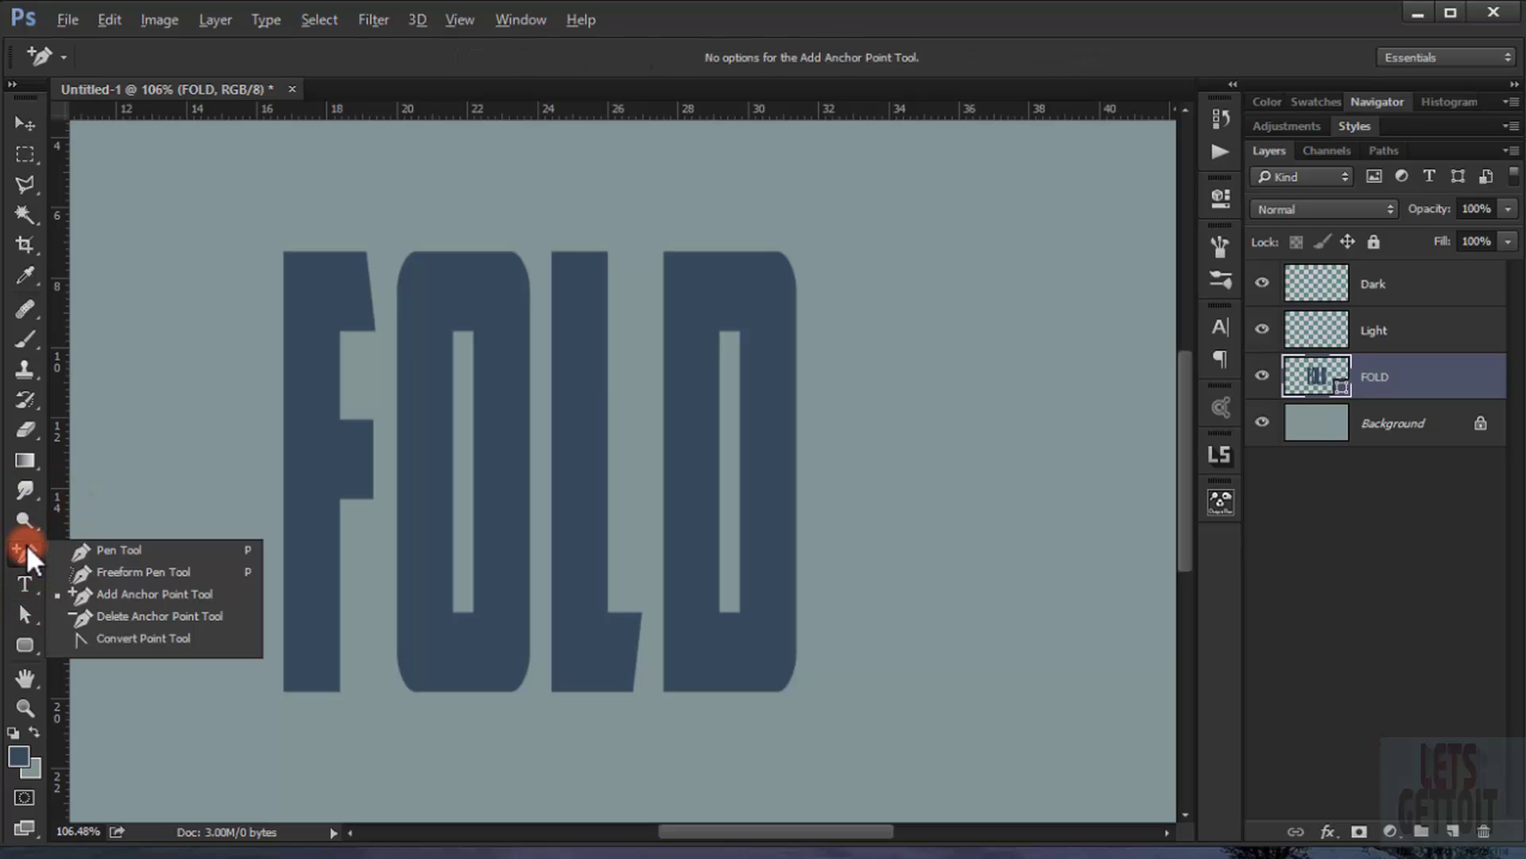
{"action": "left_click_drag", "start_coordinate": [27, 543], "coordinate": [206, 590]}
{"action": "left_click_drag", "start_coordinate": [27, 623], "coordinate": [165, 634]}
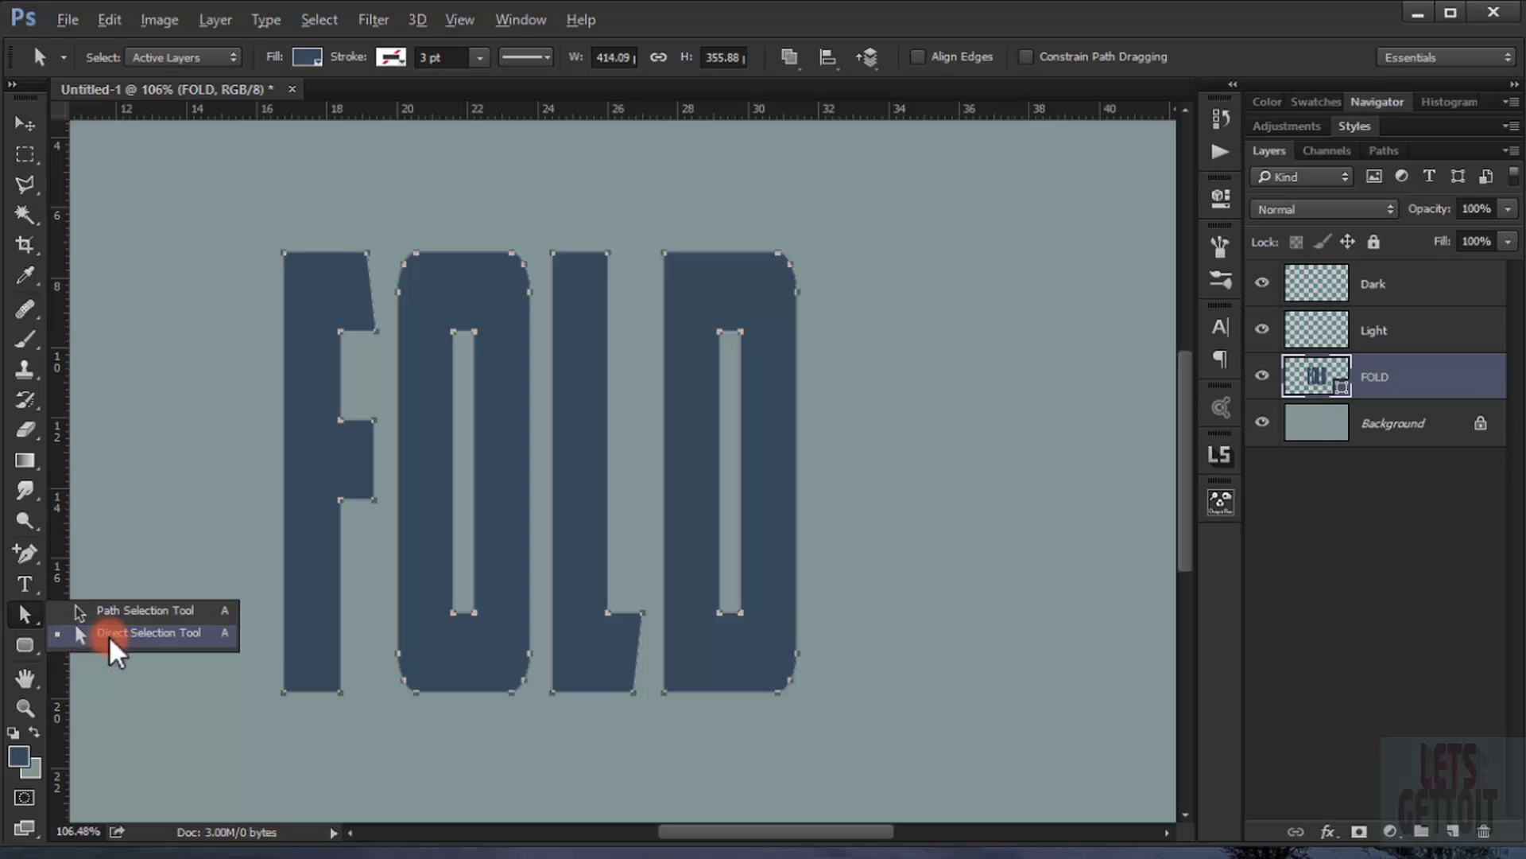
{"action": "left_click_drag", "start_coordinate": [116, 641], "coordinate": [198, 637]}
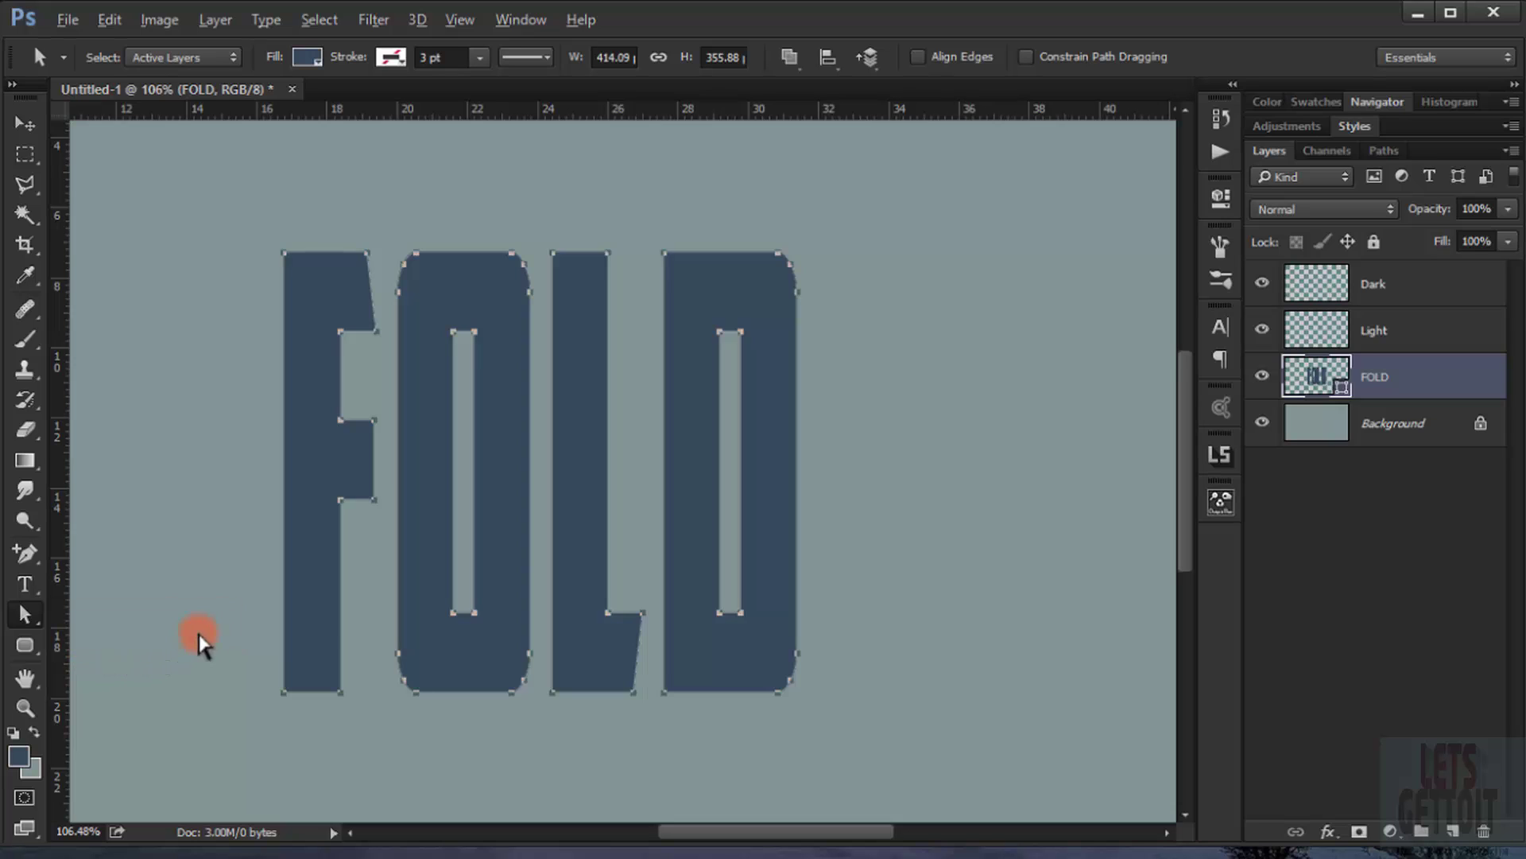
- Add three anchor points along the top edge of the letter D using the Add Anchor Point tool
{"action": "left_click", "coordinate": [25, 555]}
{"action": "scroll", "coordinate": [549, 433], "scroll_direction": "up", "scroll_amount": 3}
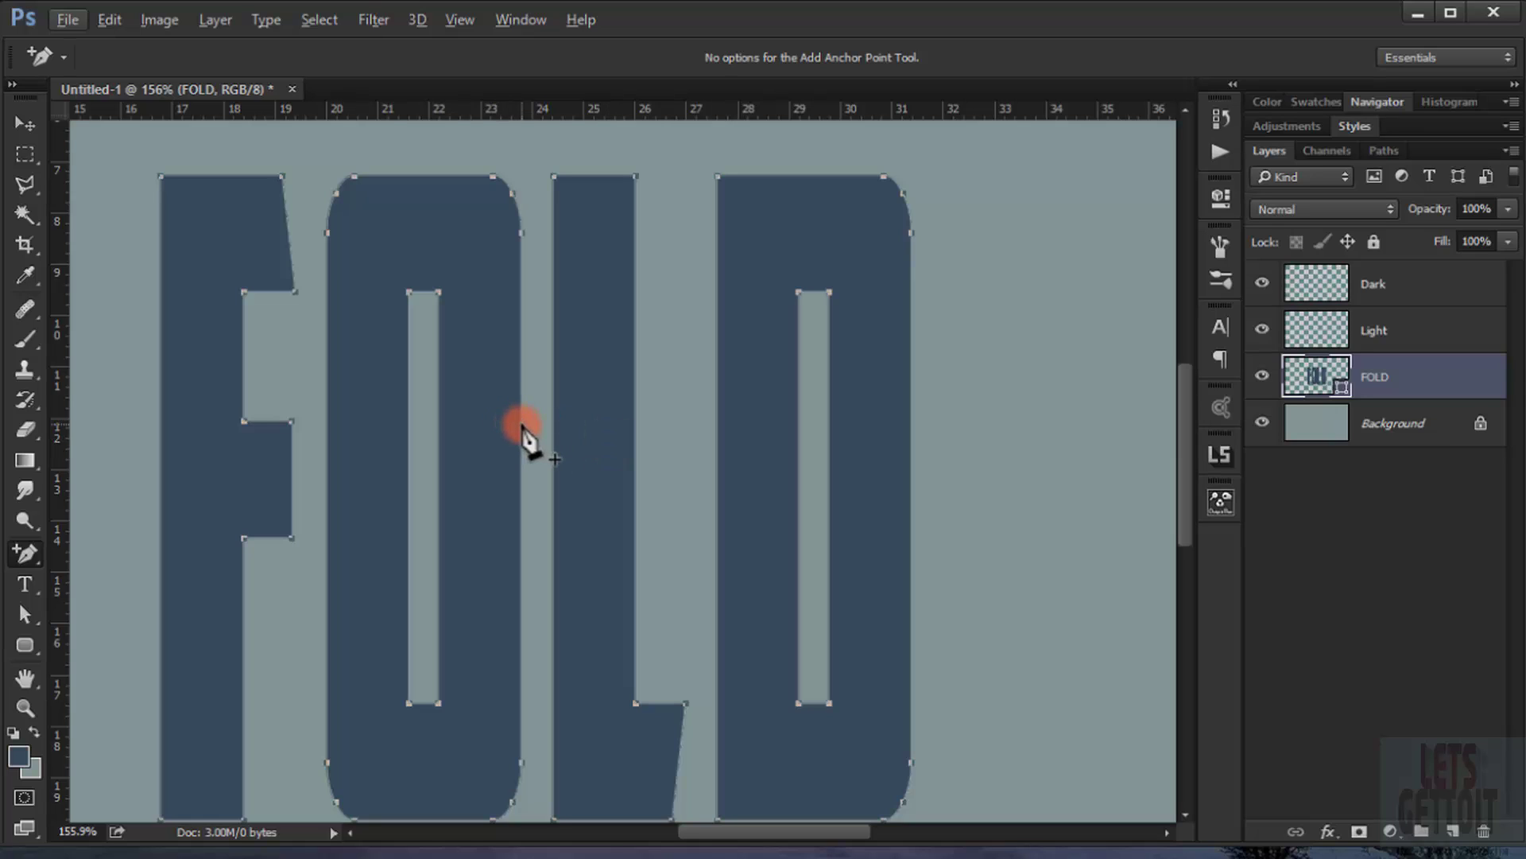
{"action": "left_click_drag", "start_coordinate": [512, 402], "coordinate": [274, 469]}
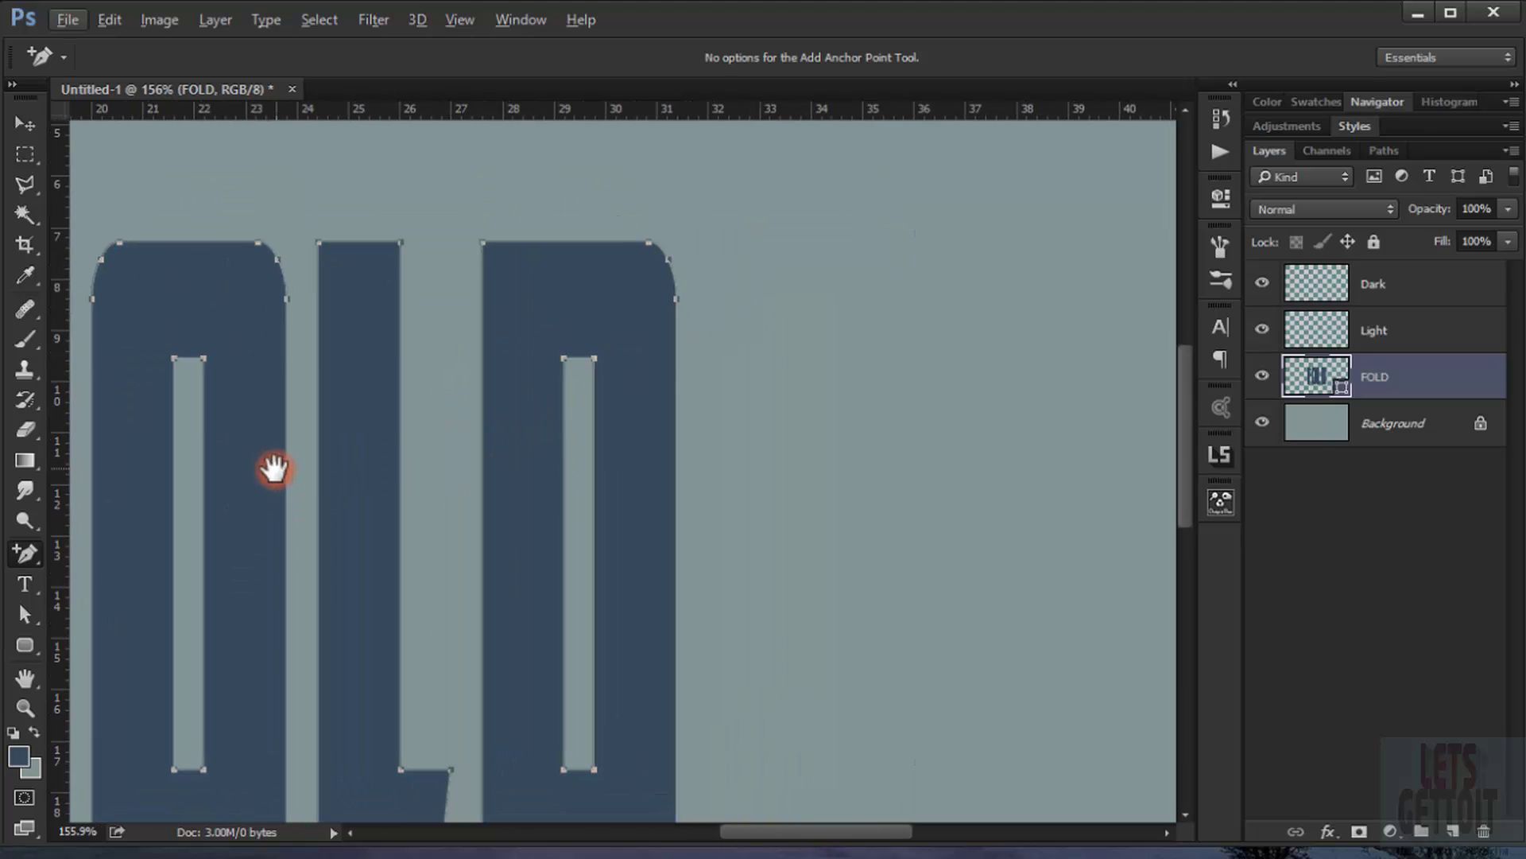
{"action": "scroll", "coordinate": [511, 348], "scroll_direction": "up", "scroll_amount": 4}
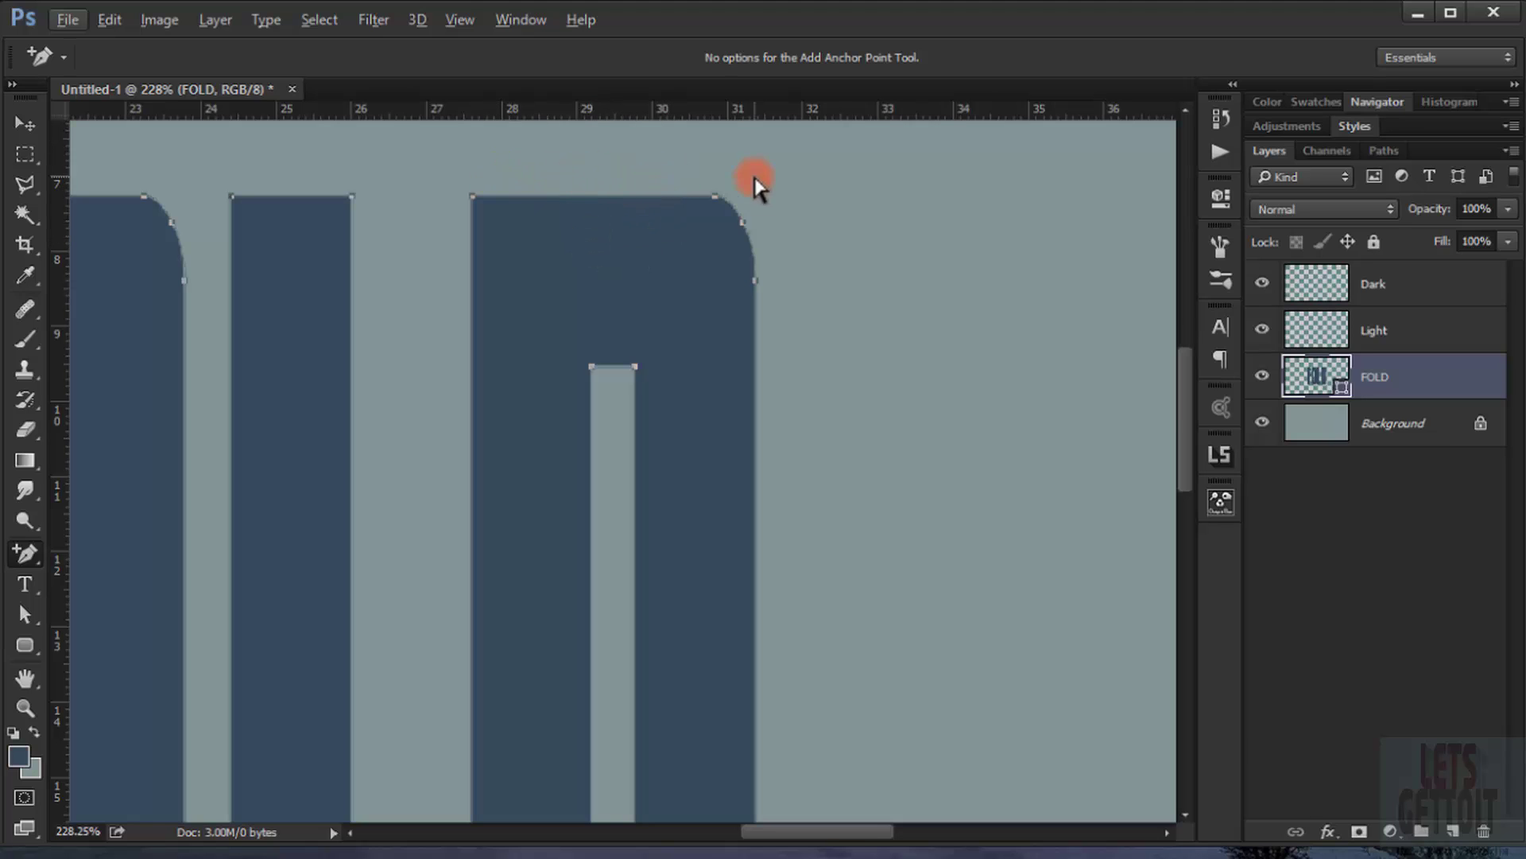
{"action": "scroll", "coordinate": [562, 255], "scroll_direction": "up", "scroll_amount": 2}
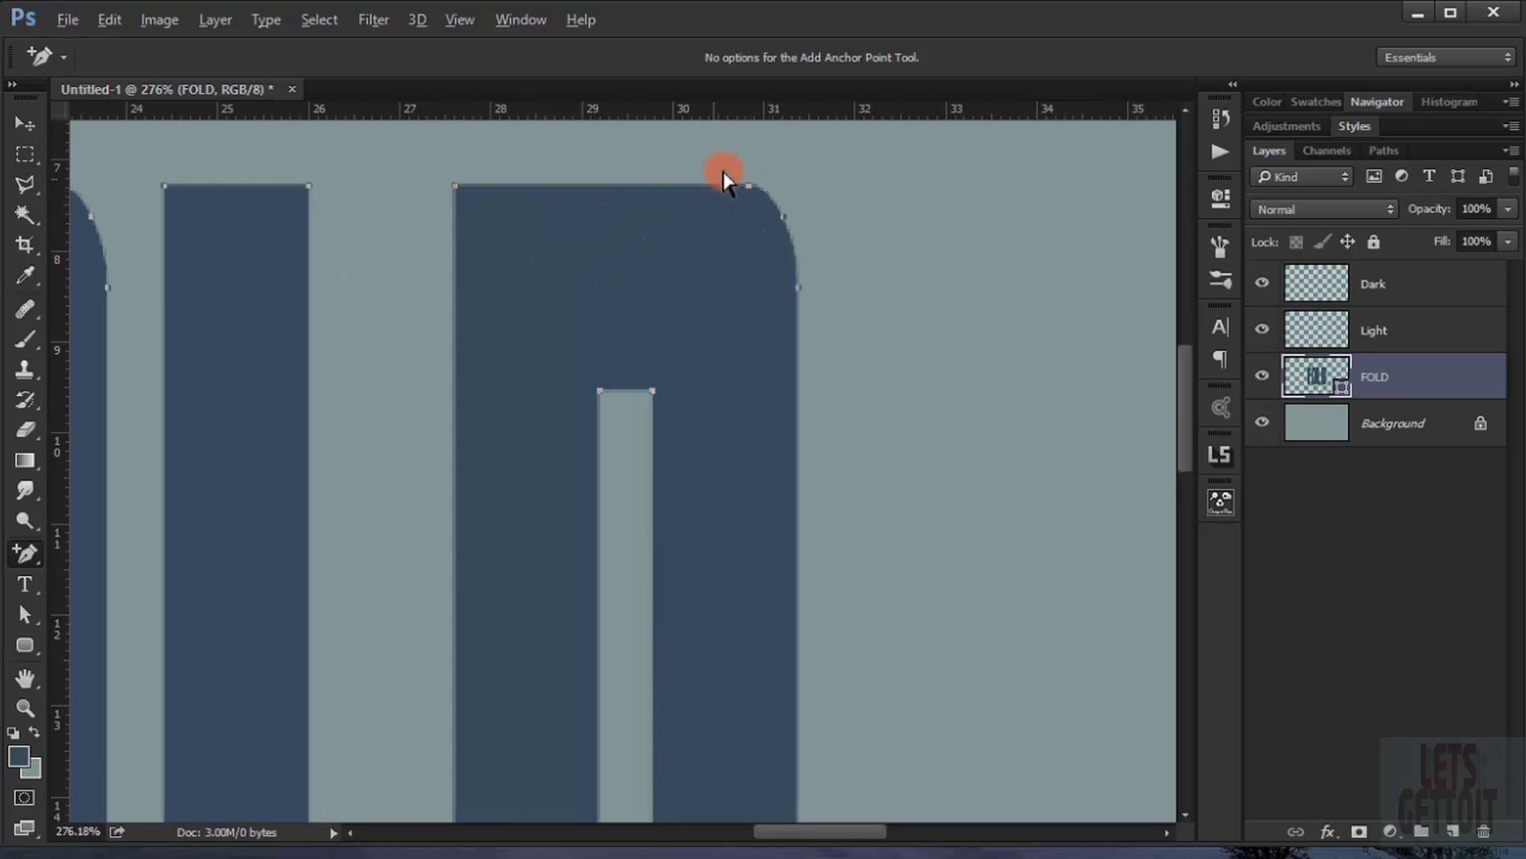
{"action": "scroll", "coordinate": [641, 211], "scroll_direction": "up", "scroll_amount": 1}
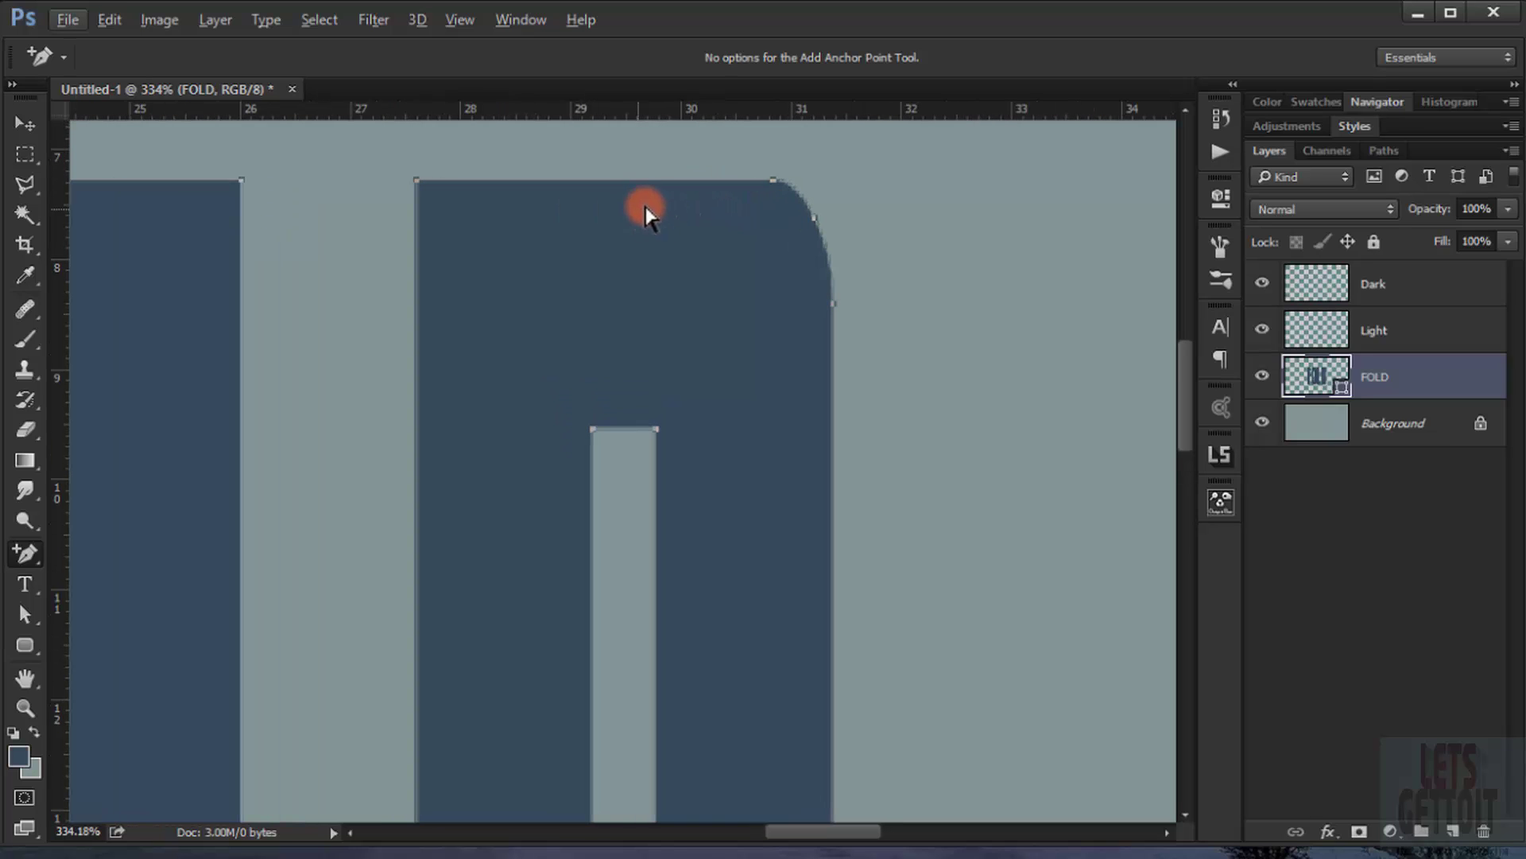
{"action": "left_click_drag", "start_coordinate": [672, 184], "coordinate": [735, 189]}
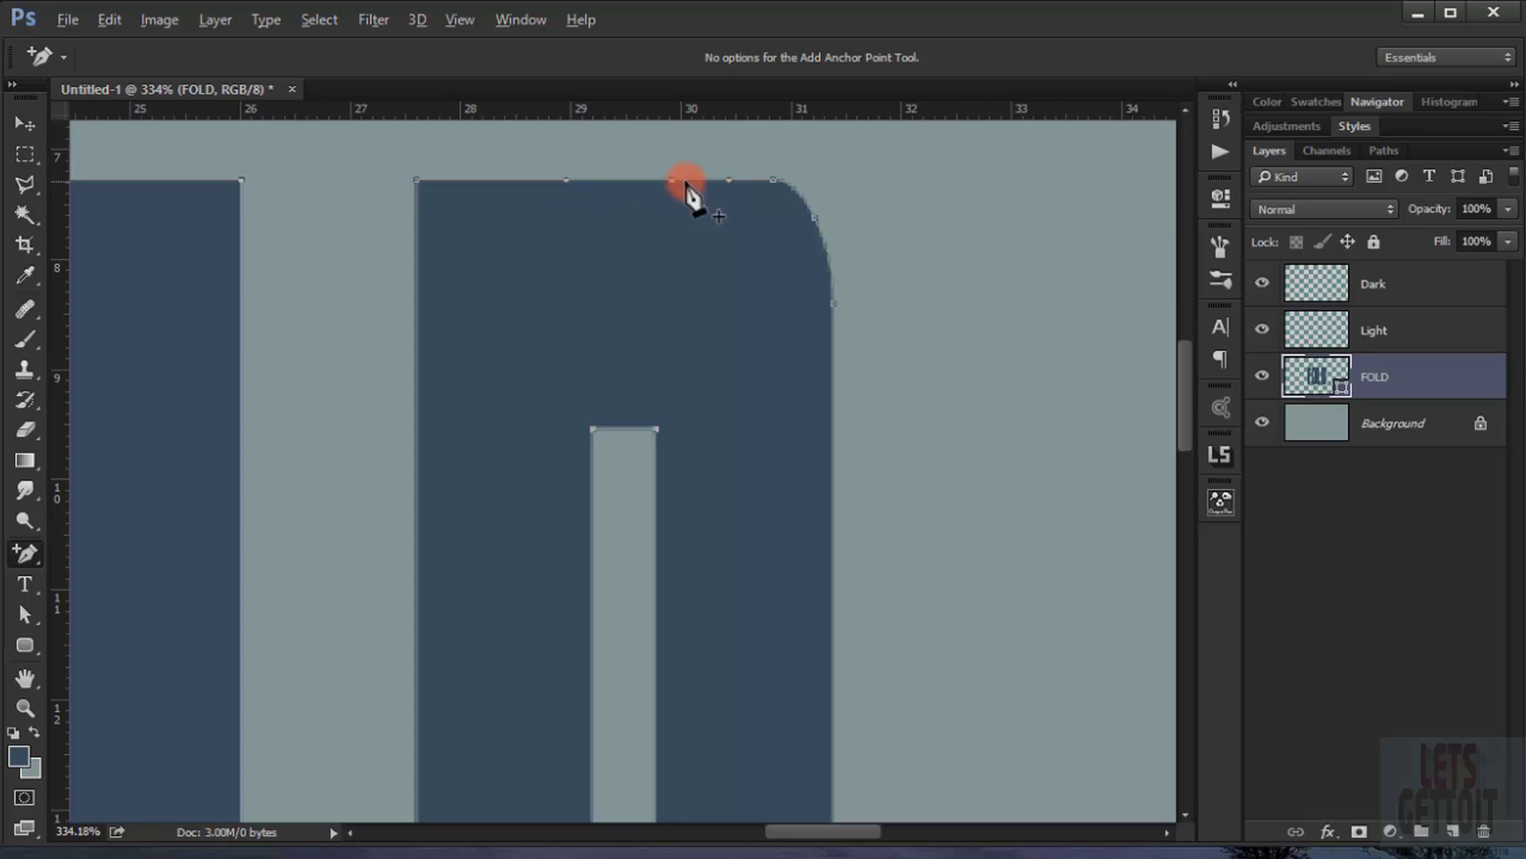
{"action": "left_click", "coordinate": [729, 182]}
{"action": "left_click_drag", "start_coordinate": [570, 181], "coordinate": [608, 182]}
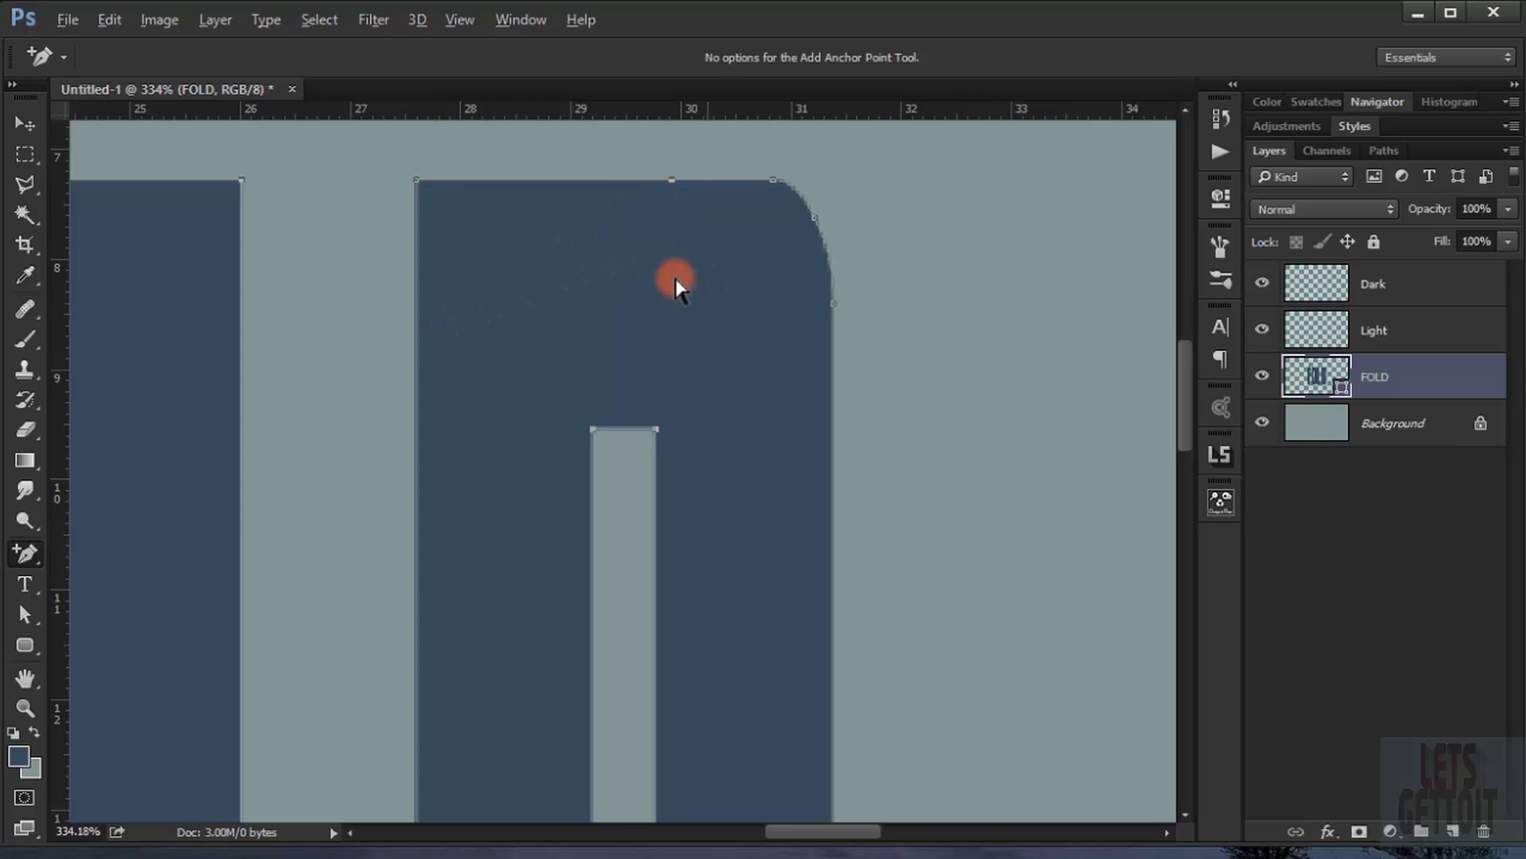
{"action": "left_click", "coordinate": [599, 182]}
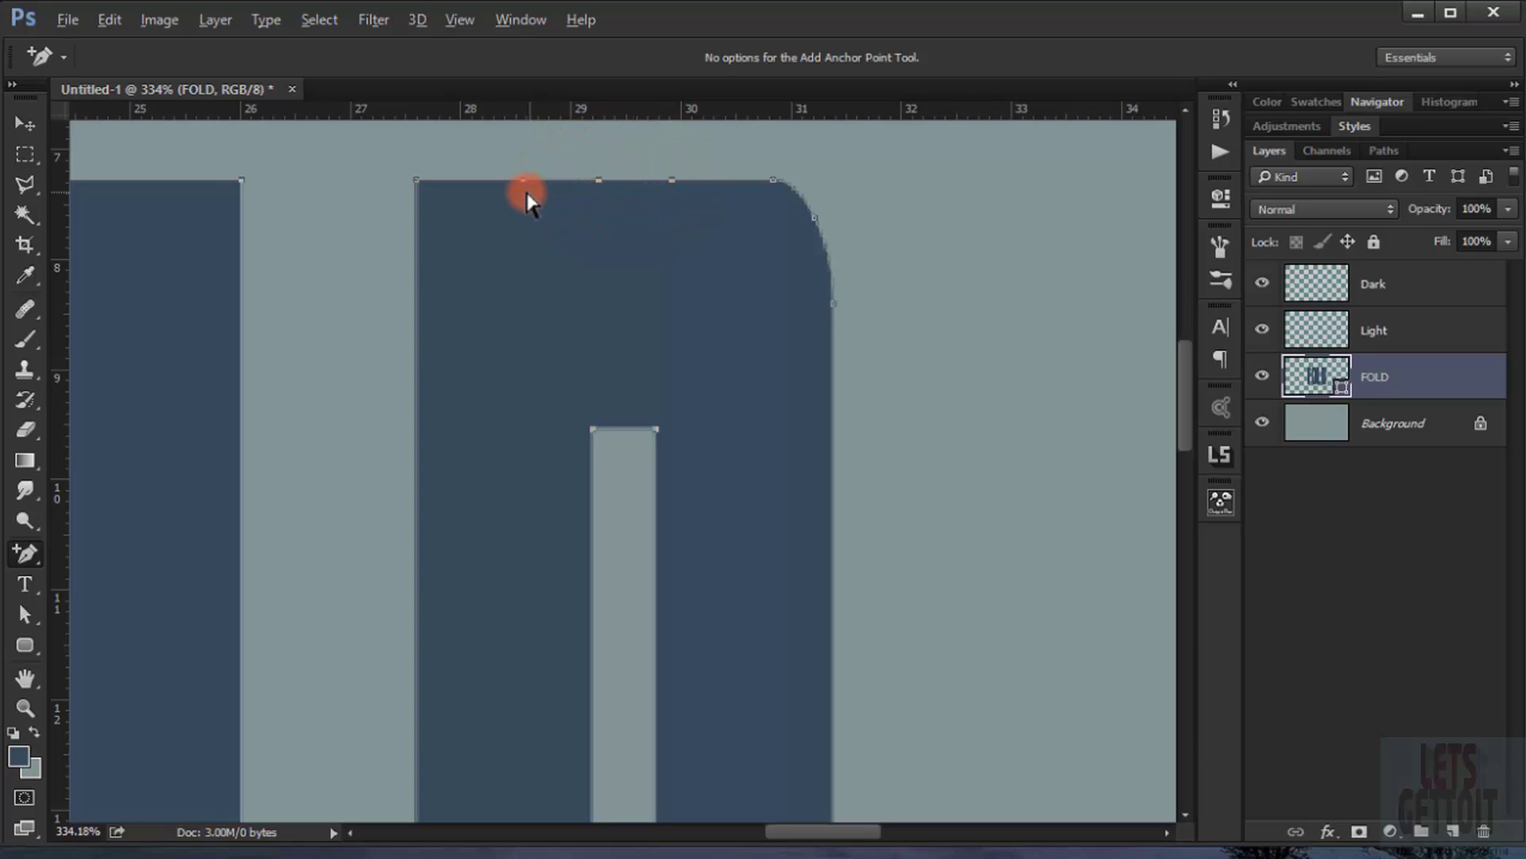
{"action": "left_click", "coordinate": [702, 180]}
{"action": "left_click", "coordinate": [729, 180]}
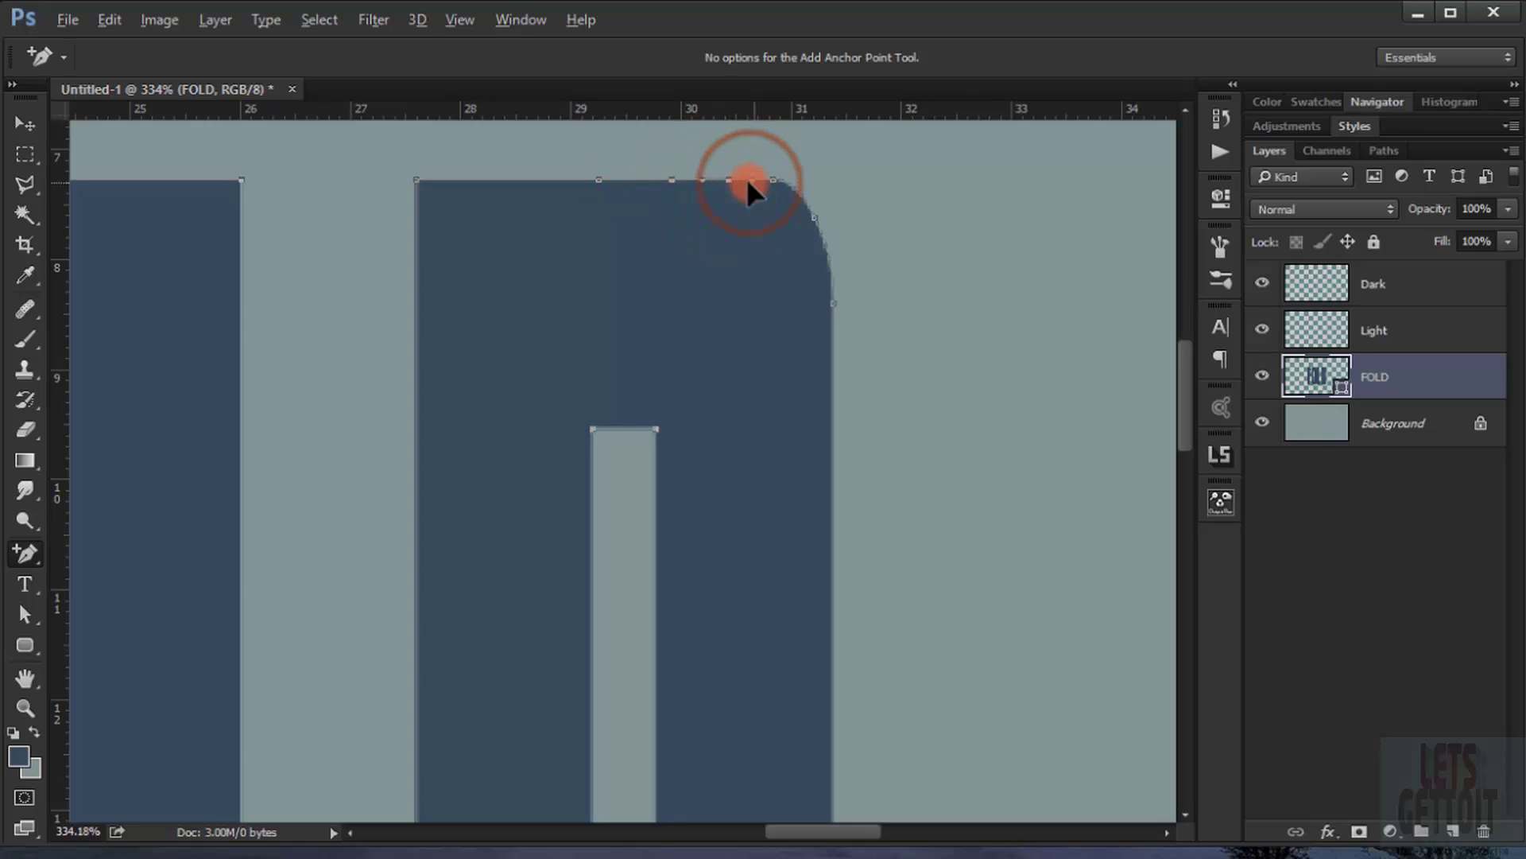
{"action": "key", "text": "ctrl+z"}
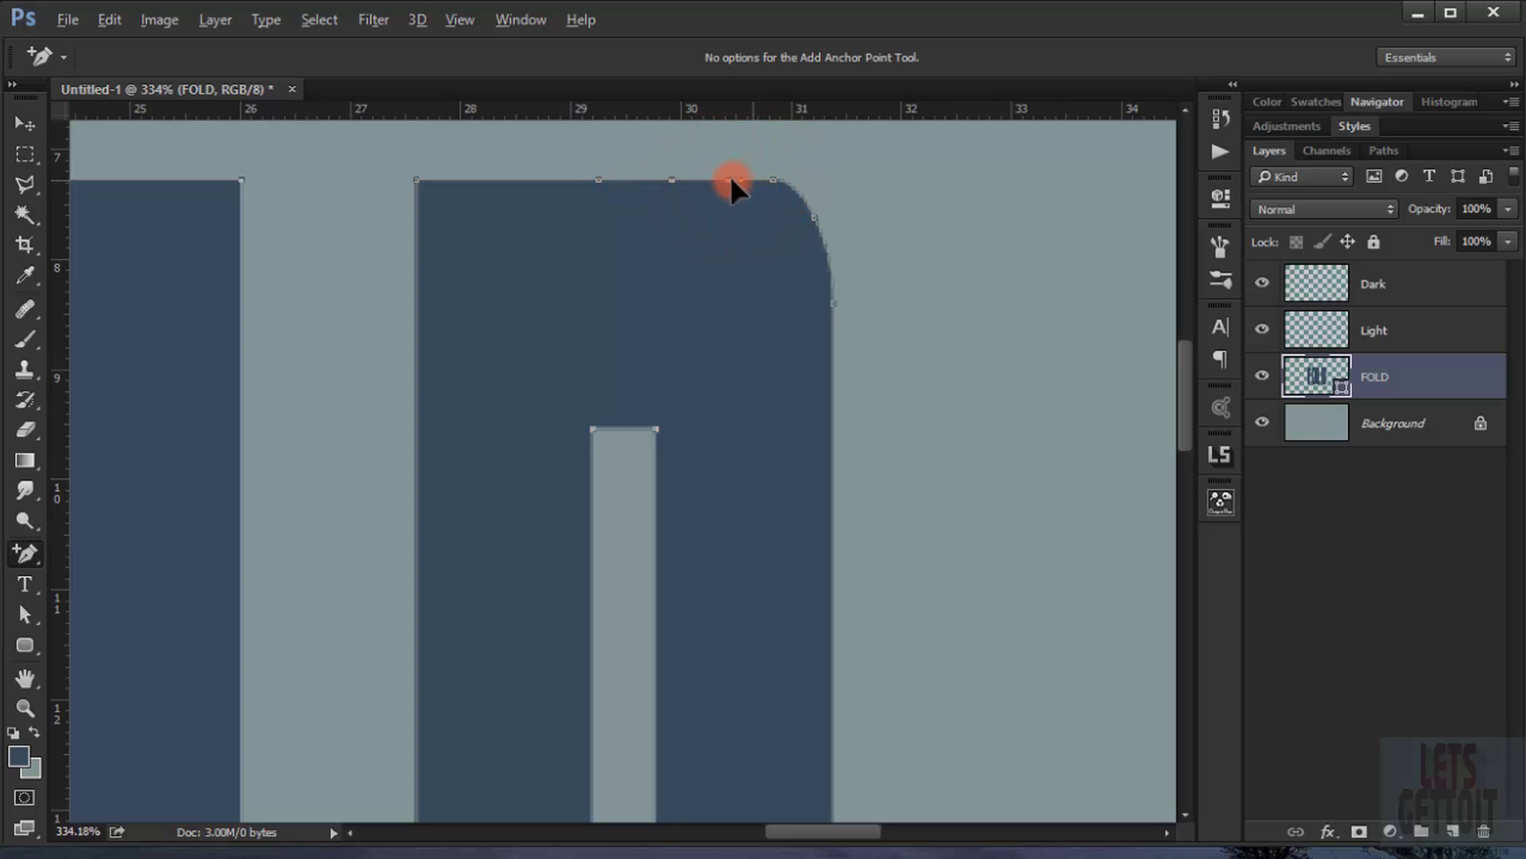
- Add three anchor points along the upper part of the D's outer left edge
{"action": "left_click", "coordinate": [416, 398]}
{"action": "left_click_drag", "start_coordinate": [488, 228], "coordinate": [494, 409]}
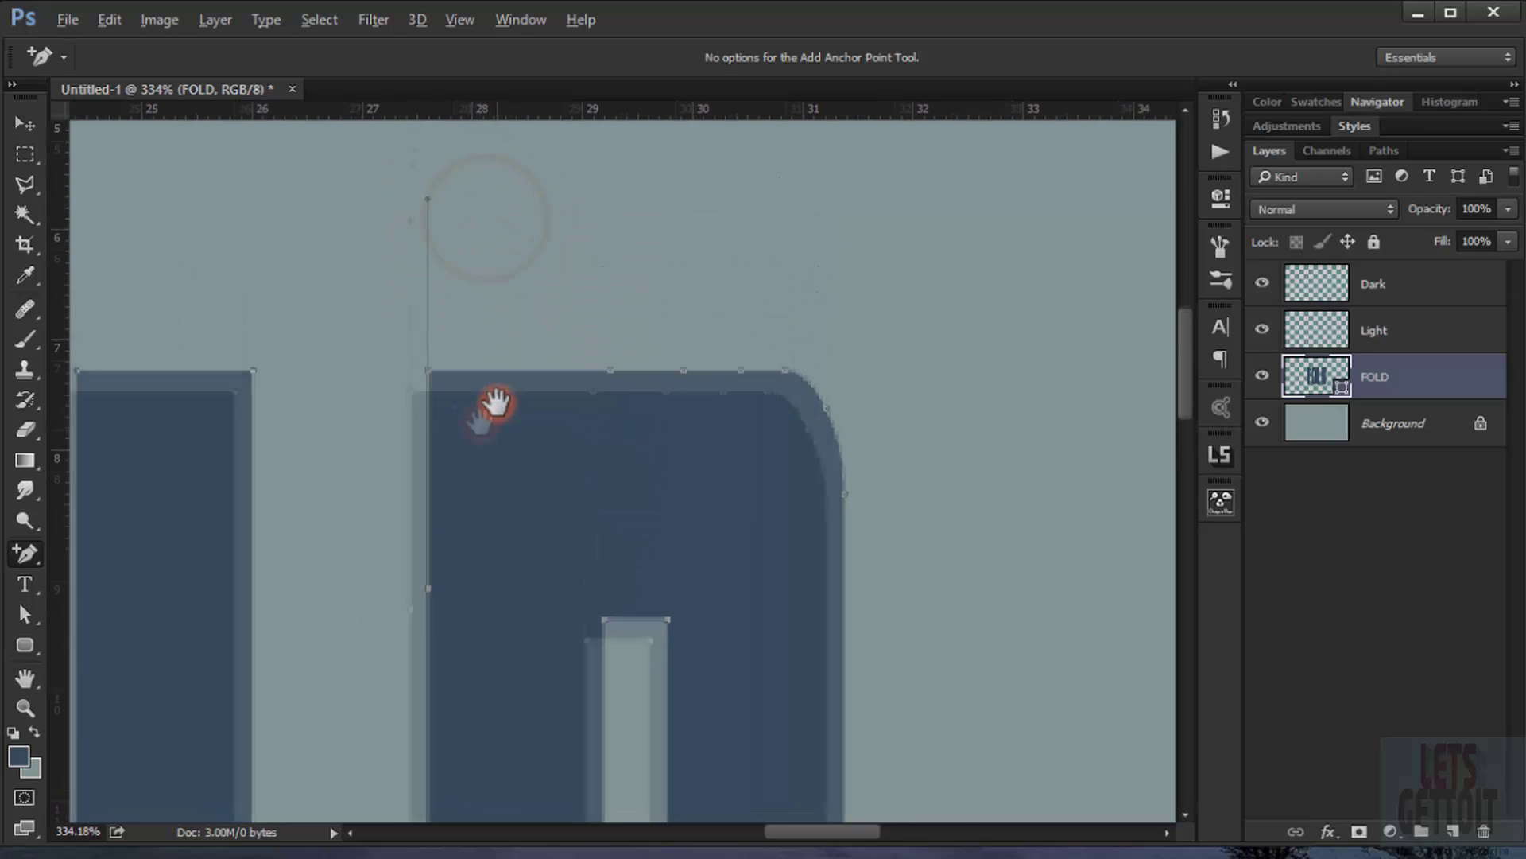
{"action": "left_click", "coordinate": [430, 567]}
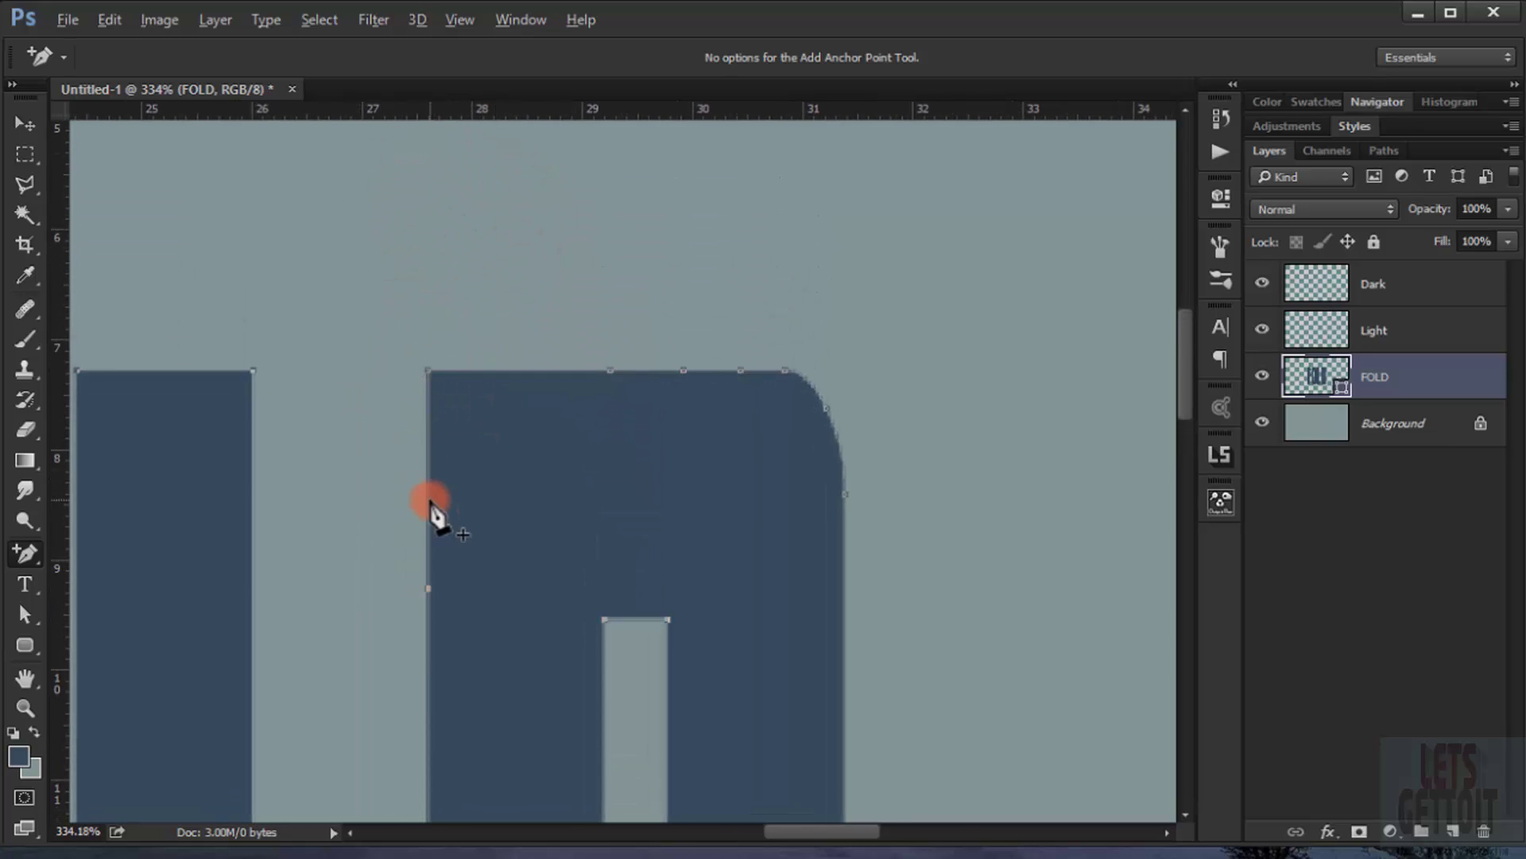
{"action": "left_click", "coordinate": [430, 498]}
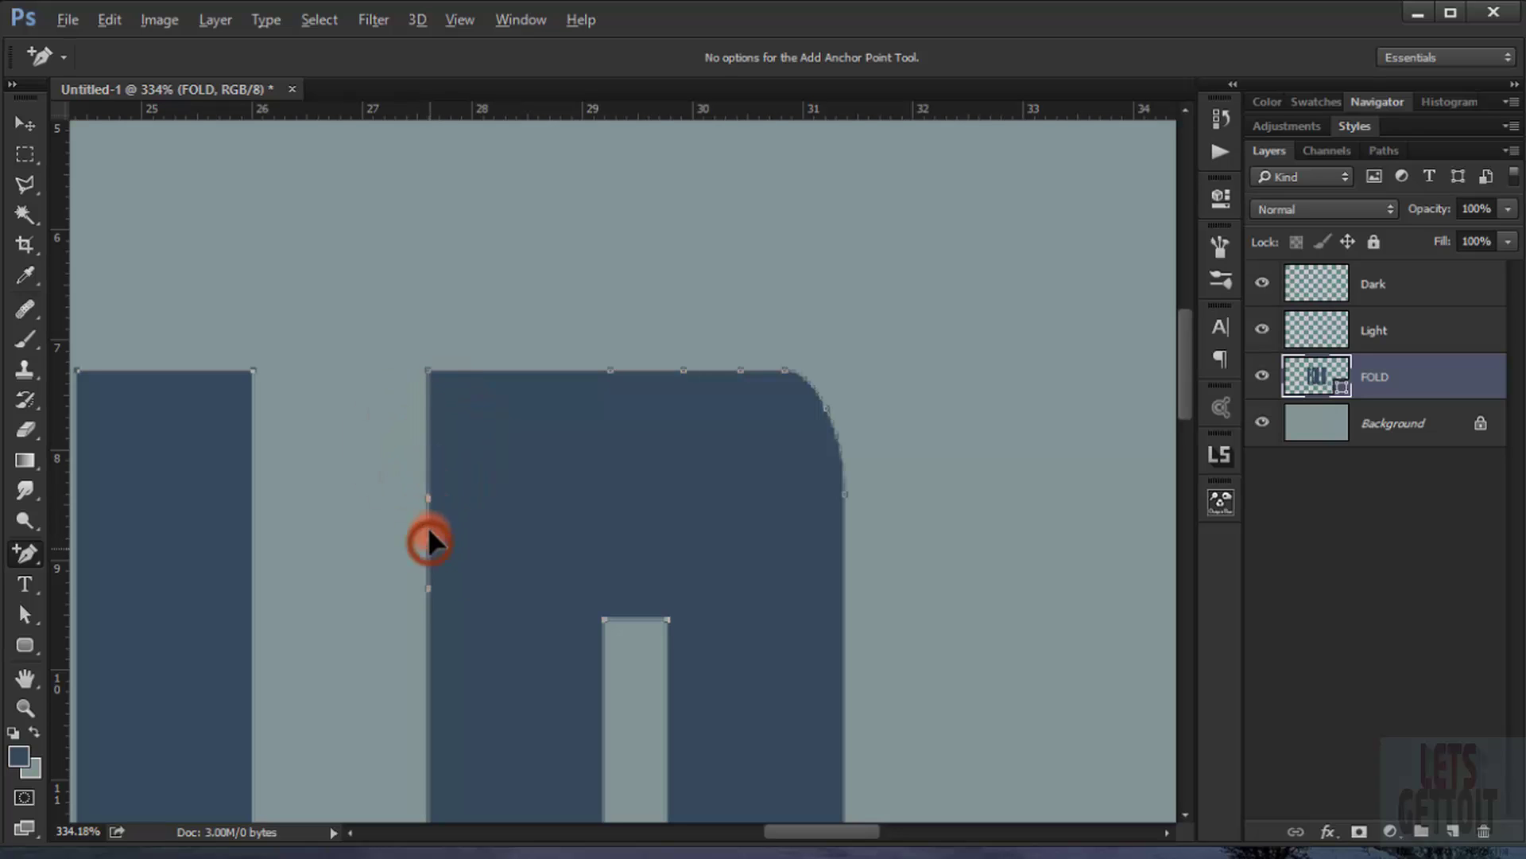
{"action": "scroll", "coordinate": [453, 535], "scroll_direction": "down", "scroll_amount": 3}
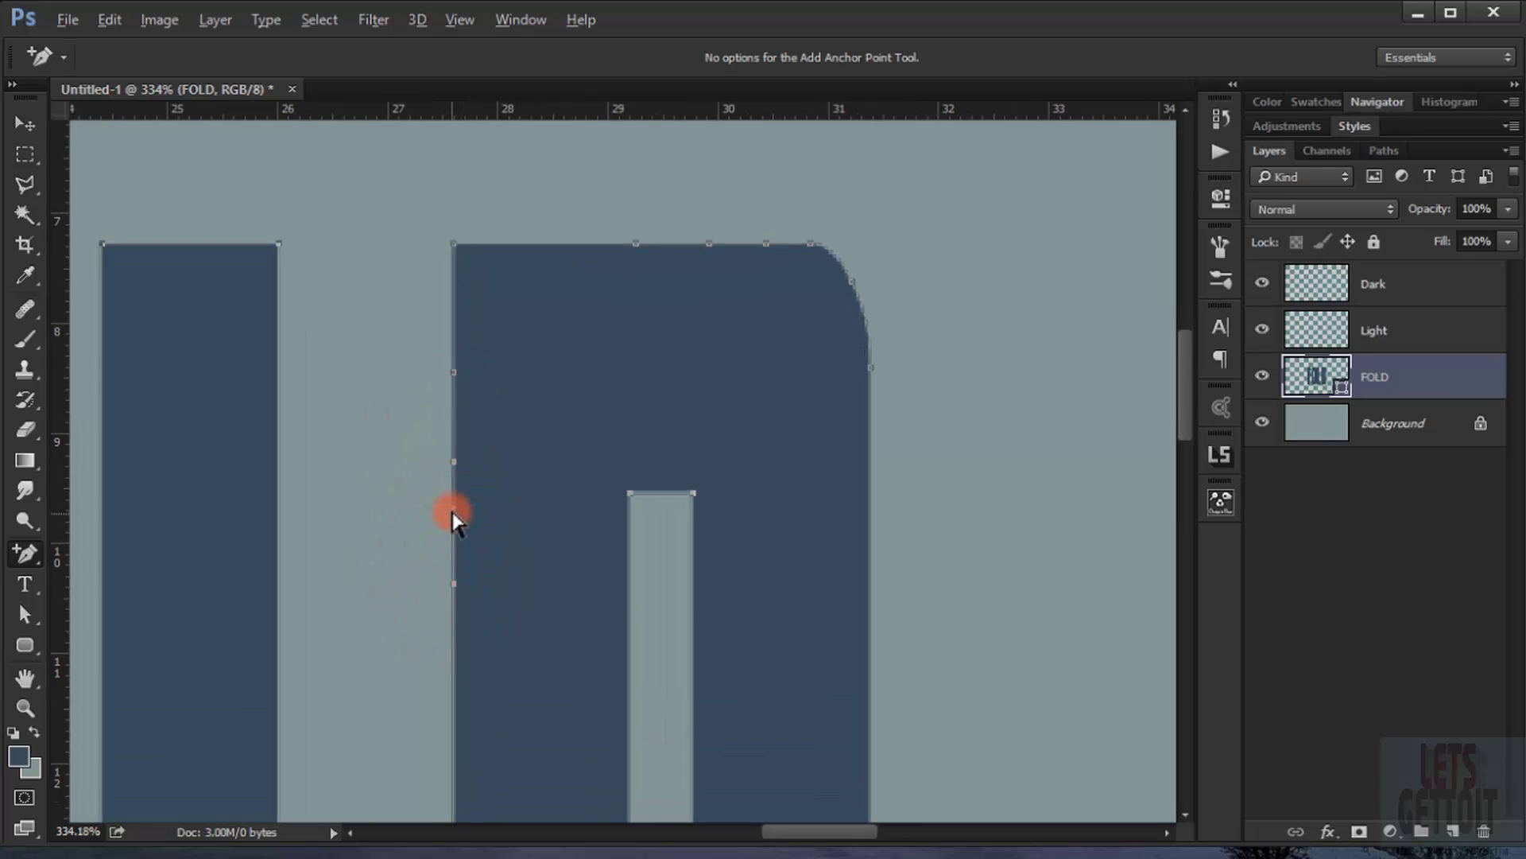
{"action": "left_click", "coordinate": [454, 284]}
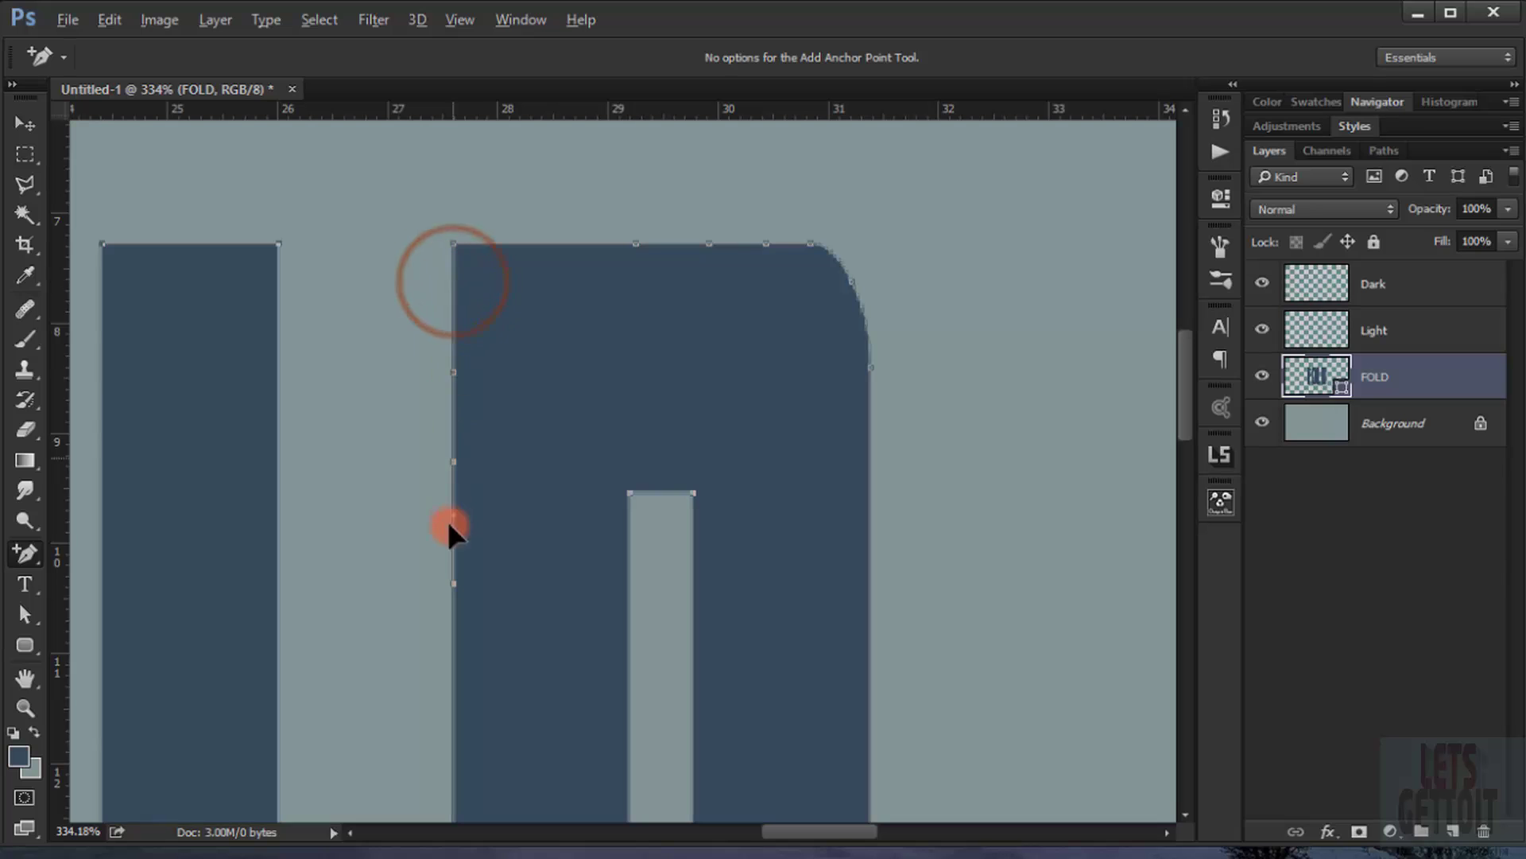
{"action": "scroll", "coordinate": [473, 481], "scroll_direction": "up", "scroll_amount": 2}
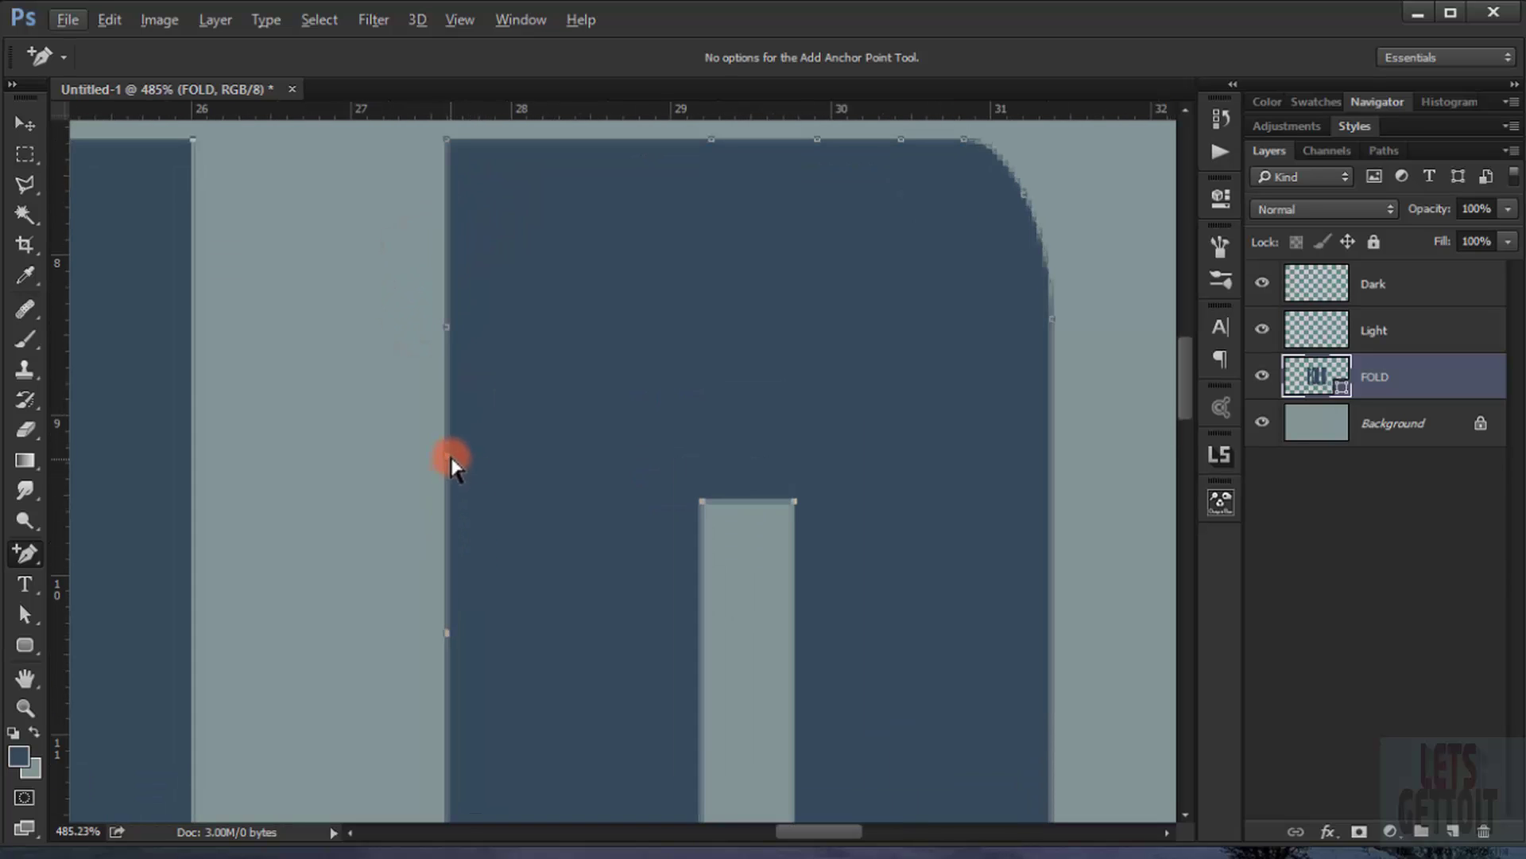
{"action": "left_click", "coordinate": [410, 435]}
{"action": "left_click", "coordinate": [450, 443]}
{"action": "left_click", "coordinate": [450, 459]}
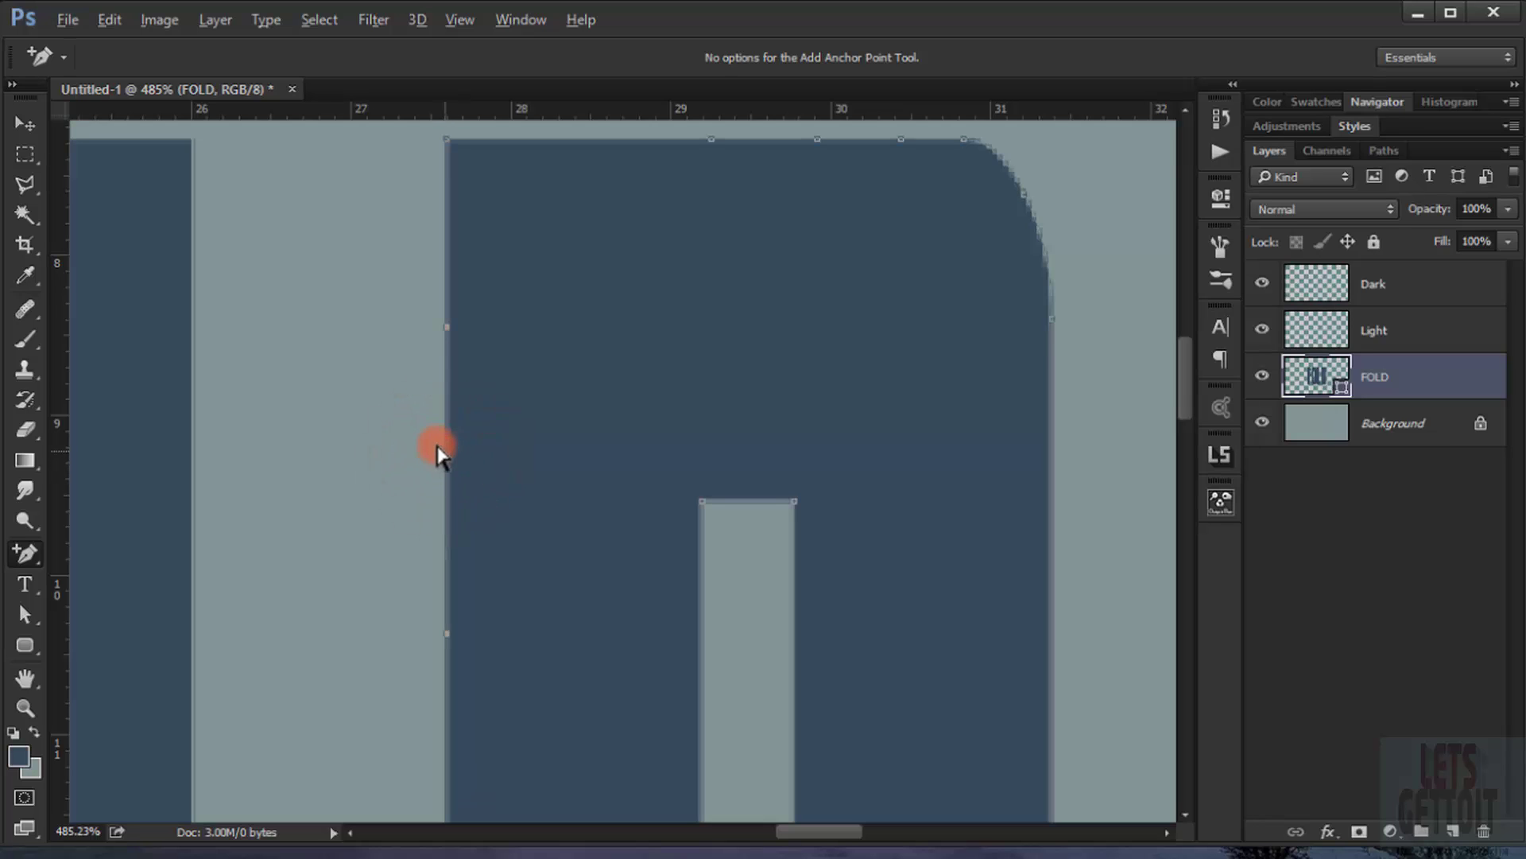
- Shape the D's corner fold by moving the left edge's middle anchor inward and the top edge's middle anchor up and outward
{"action": "left_click_drag", "start_coordinate": [602, 333], "coordinate": [501, 452]}
{"action": "mouse_move", "coordinate": [698, 237]}
{"action": "left_mouse_down"}
{"action": "mouse_move", "coordinate": [746, 290]}
{"action": "mouse_move", "coordinate": [740, 274]}
{"action": "left_mouse_up"}
{"action": "left_click_drag", "start_coordinate": [722, 256], "coordinate": [797, 175]}
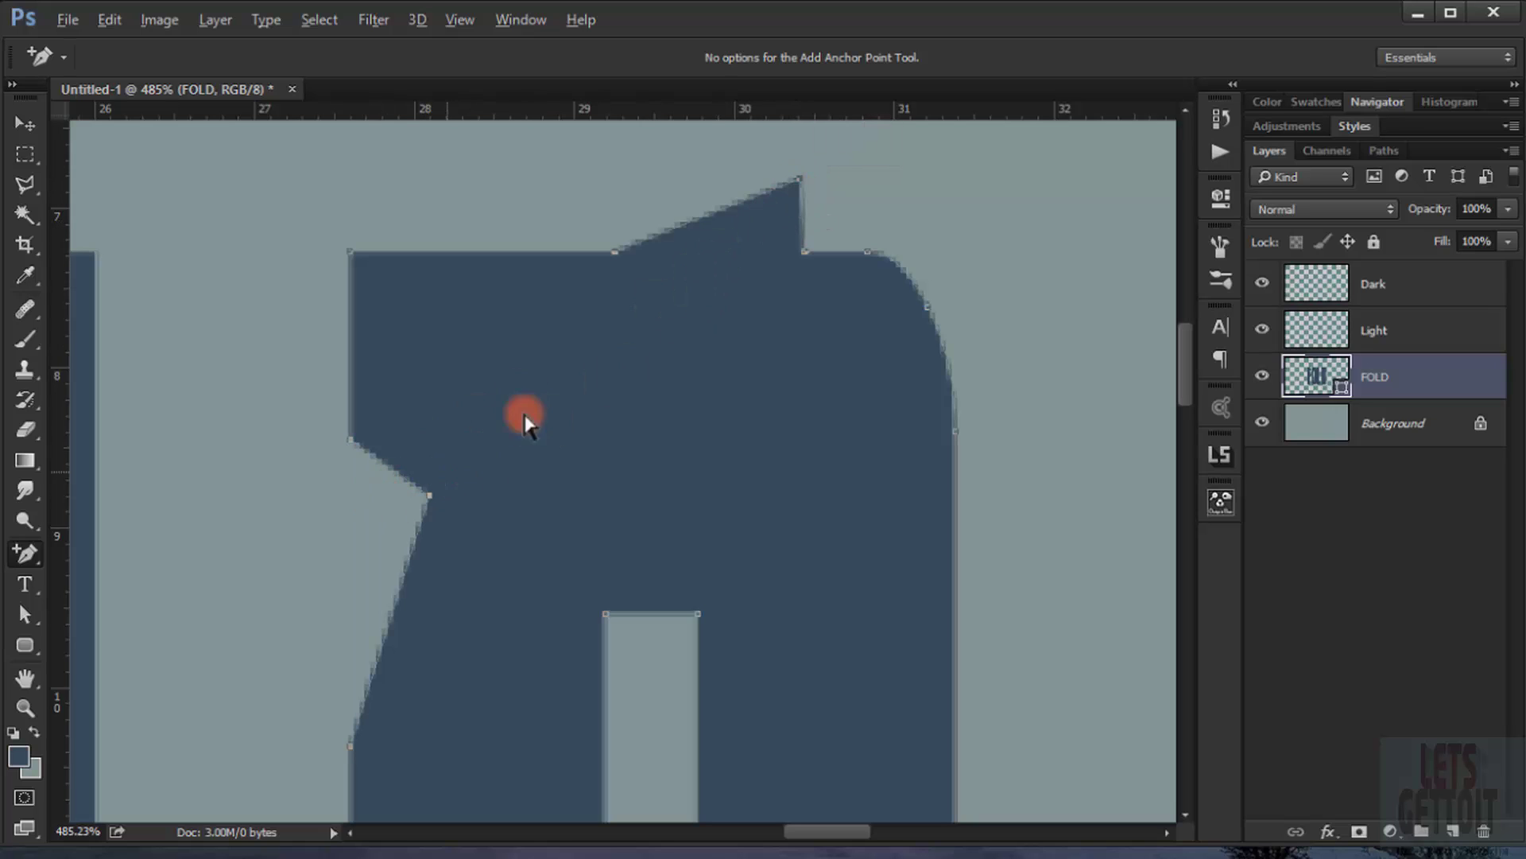
- Load the FOLD shape layer's reshaped path as a selection
{"action": "scroll", "coordinate": [612, 394], "scroll_direction": "down", "scroll_amount": 2}
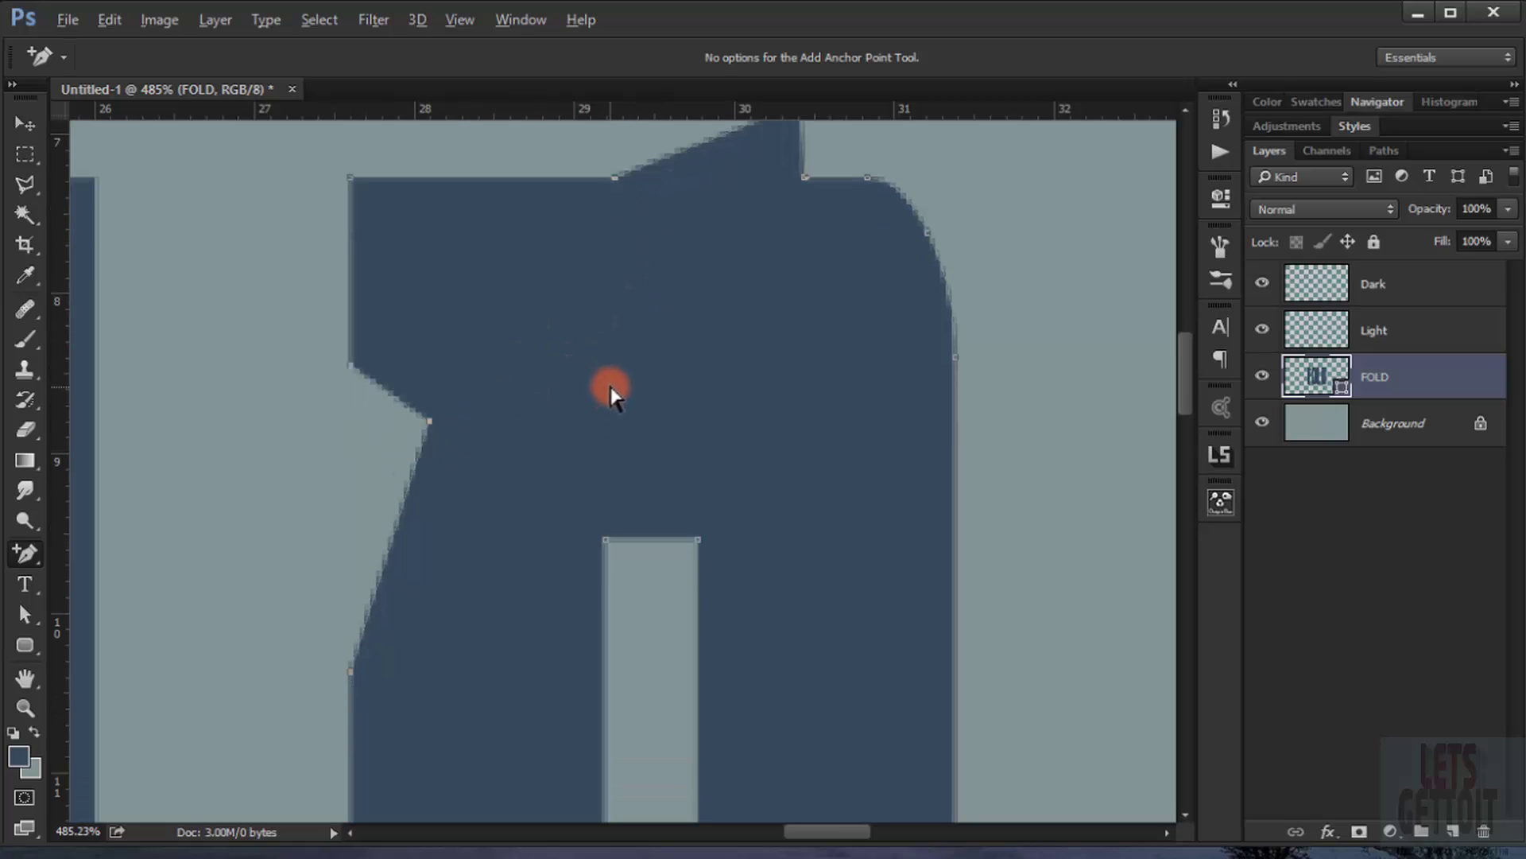
{"action": "scroll", "coordinate": [610, 389], "scroll_direction": "down", "scroll_amount": 4}
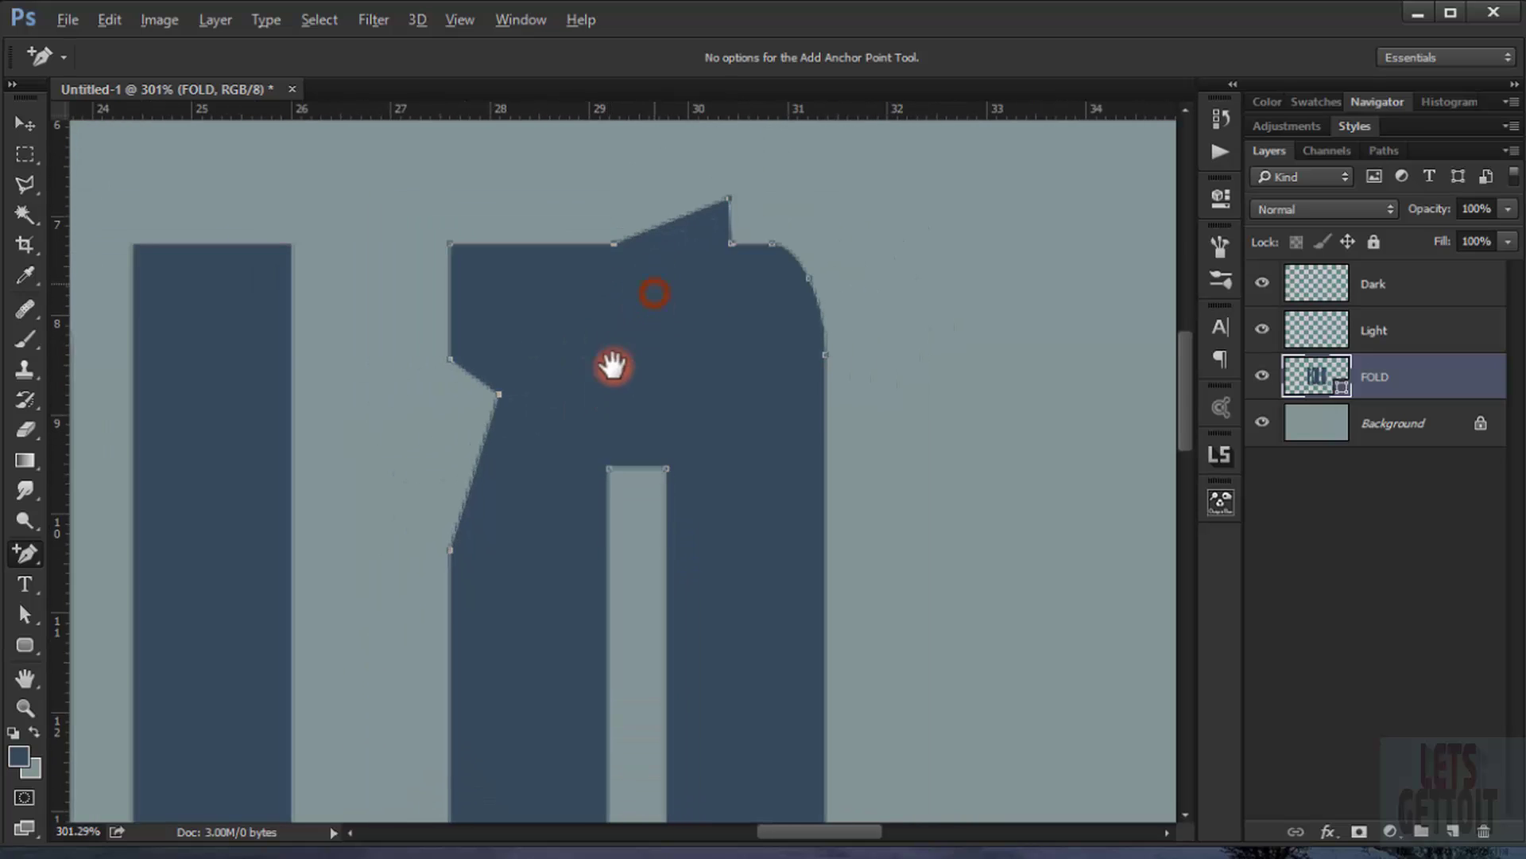
{"action": "scroll", "coordinate": [685, 351], "scroll_direction": "down", "scroll_amount": 2}
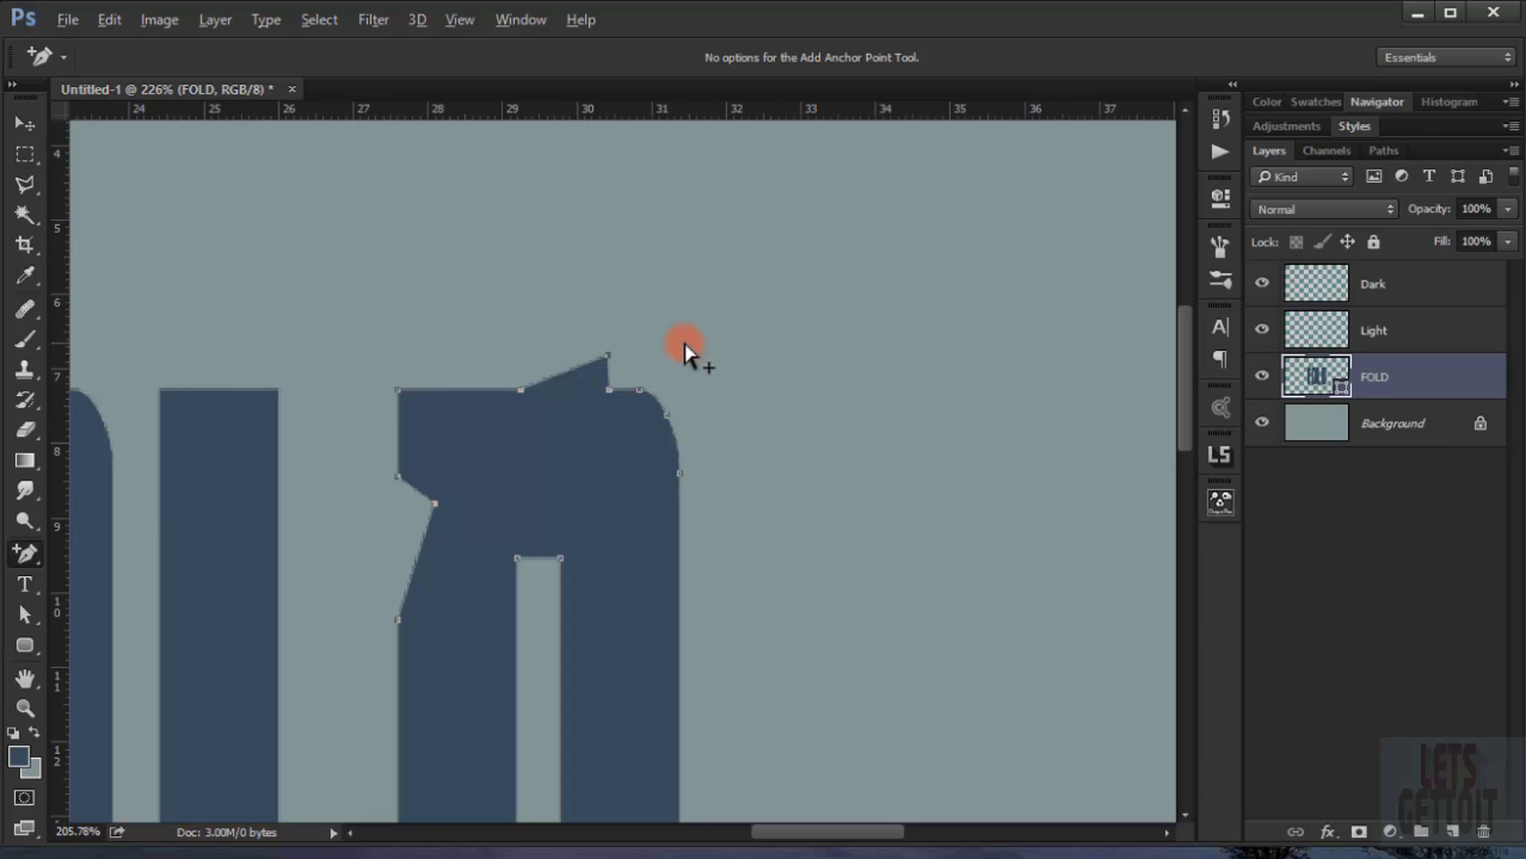
{"action": "scroll", "coordinate": [692, 354], "scroll_direction": "down", "scroll_amount": 2}
{"action": "scroll", "coordinate": [647, 314], "scroll_direction": "up", "scroll_amount": 2}
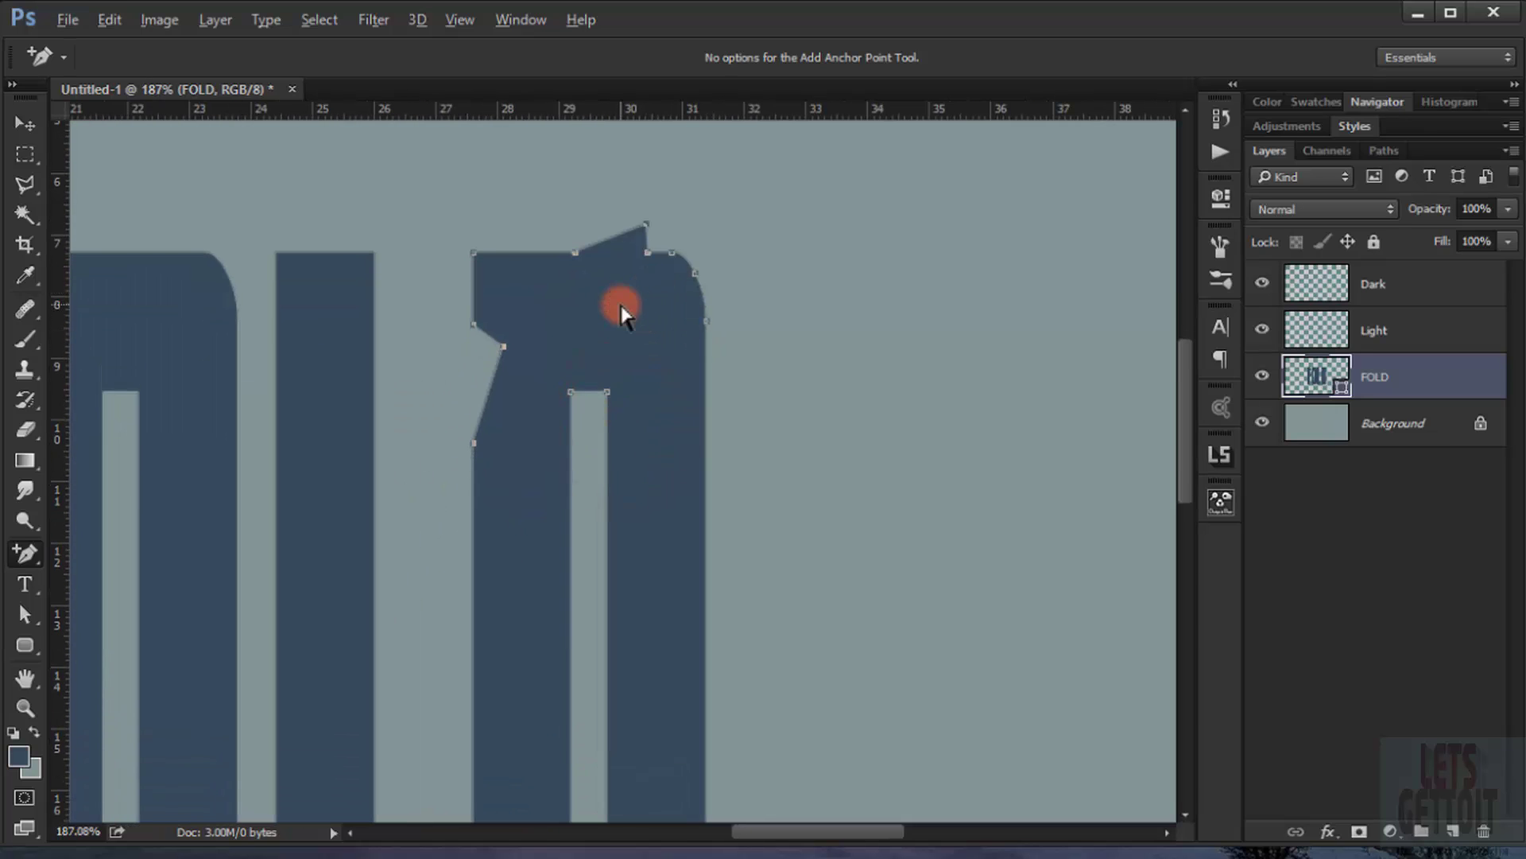
{"action": "scroll", "coordinate": [621, 314], "scroll_direction": "up", "scroll_amount": 2}
{"action": "scroll", "coordinate": [620, 314], "scroll_direction": "up", "scroll_amount": 1}
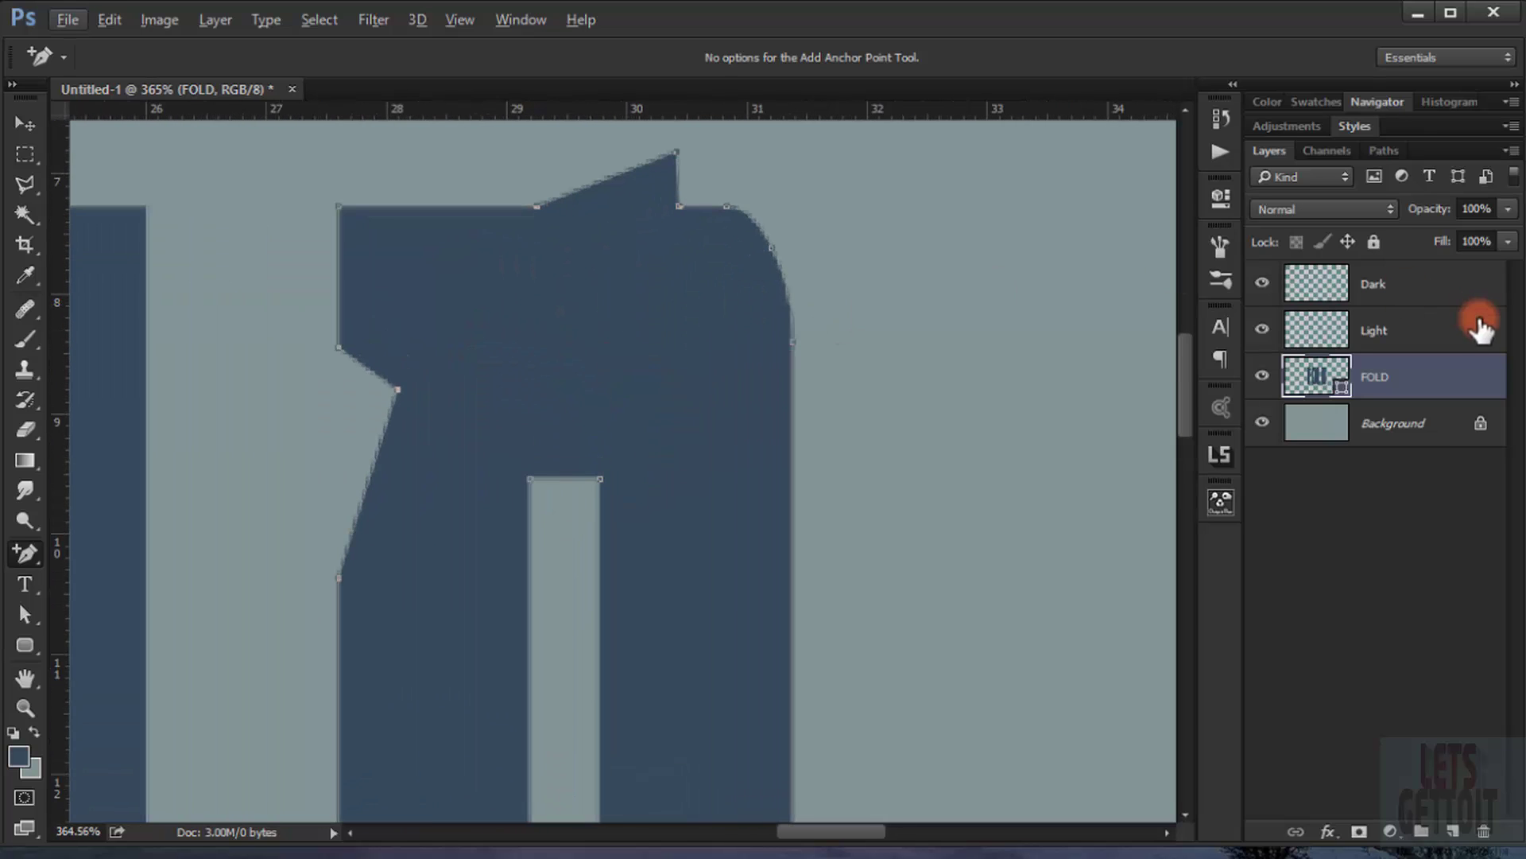
{"action": "left_click", "coordinate": [1351, 378], "text": "ctrl"}
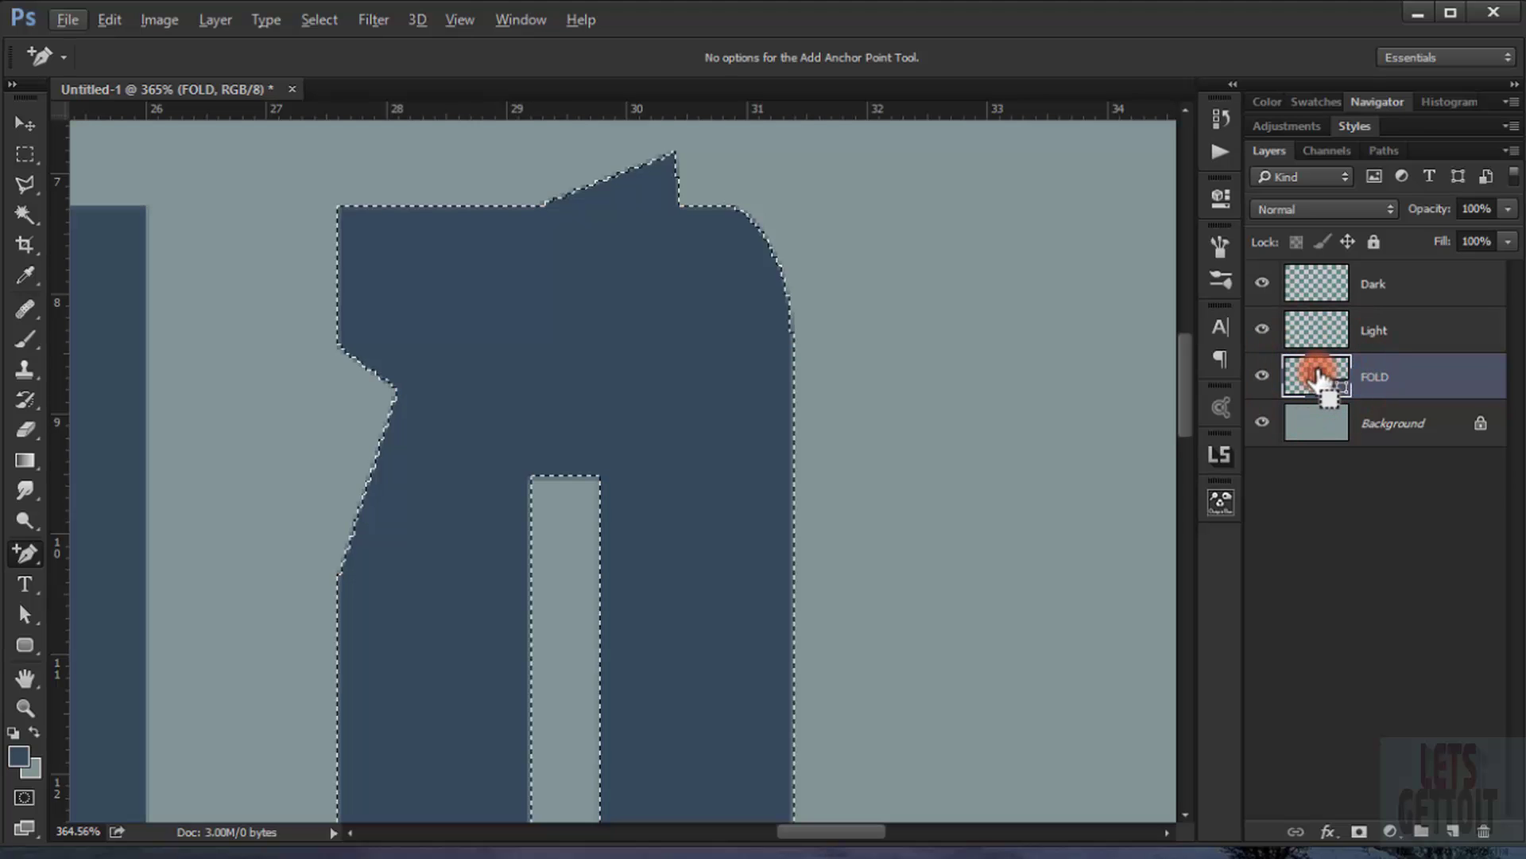
- Intersect the selection with a Polygonal Lasso outline around the D's upper-left corner, cutting diagonally between the two displaced fold anchors
{"action": "mouse_move", "coordinate": [30, 183]}
{"action": "left_mouse_down"}
{"action": "mouse_move", "coordinate": [183, 204]}
{"action": "mouse_move", "coordinate": [136, 204]}
{"action": "left_mouse_up"}
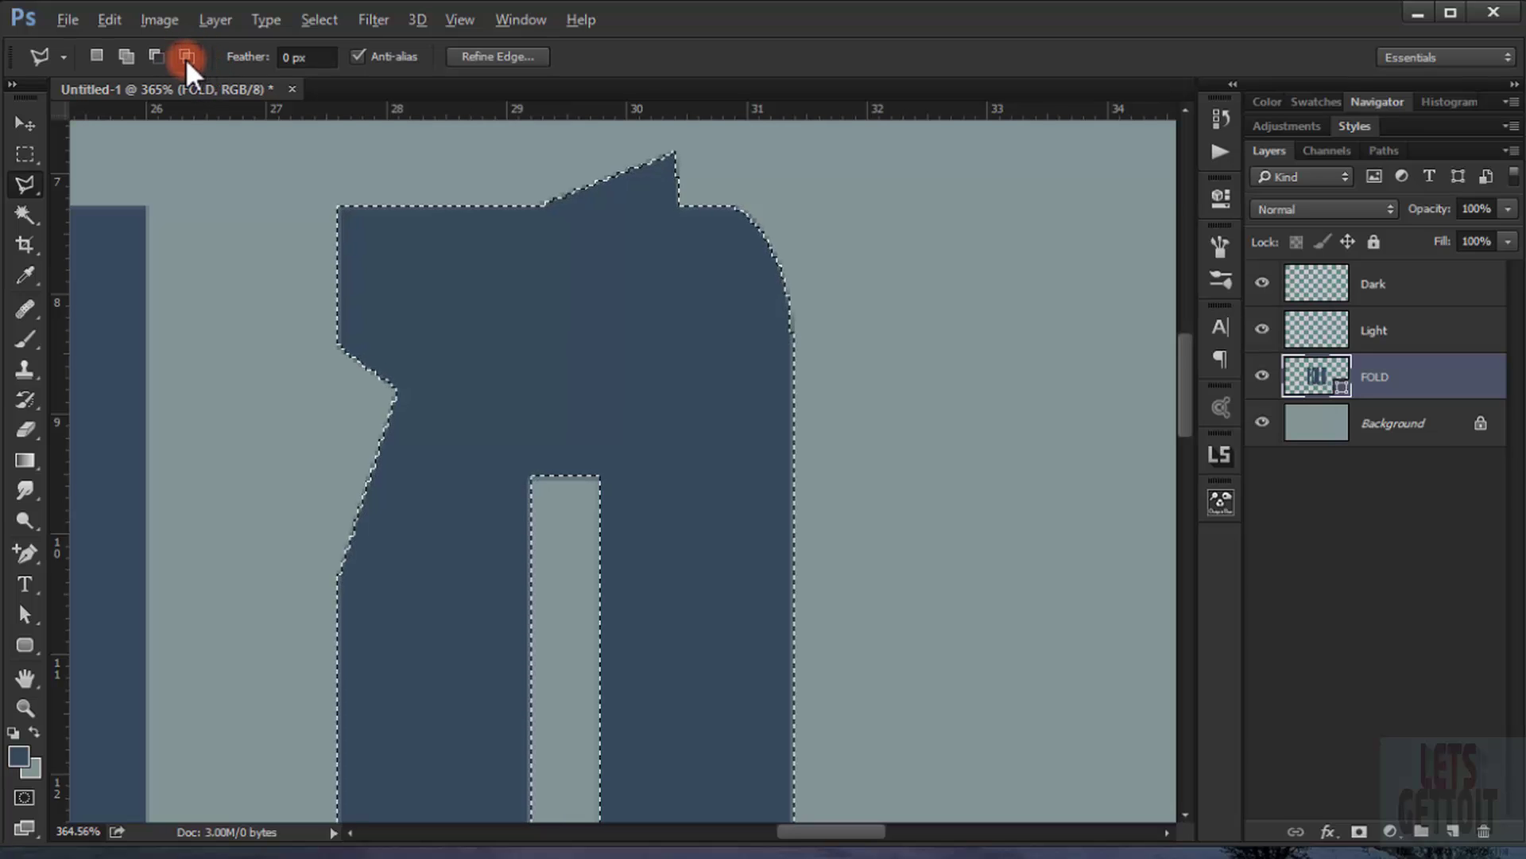
{"action": "left_click_drag", "start_coordinate": [632, 220], "coordinate": [600, 348]}
{"action": "left_click_drag", "start_coordinate": [651, 253], "coordinate": [369, 485]}
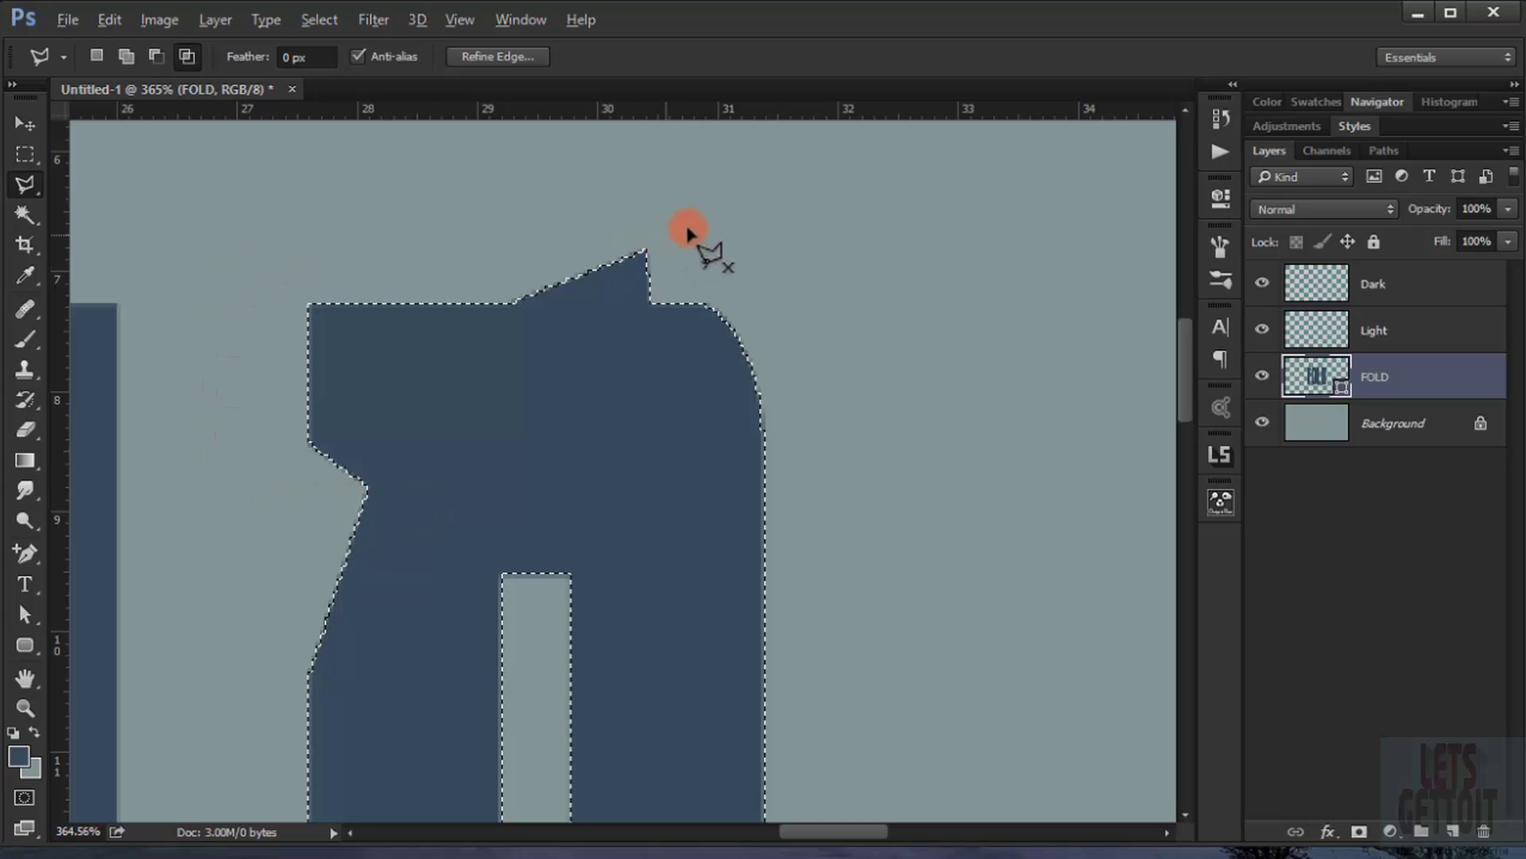
{"action": "left_click", "coordinate": [684, 191]}
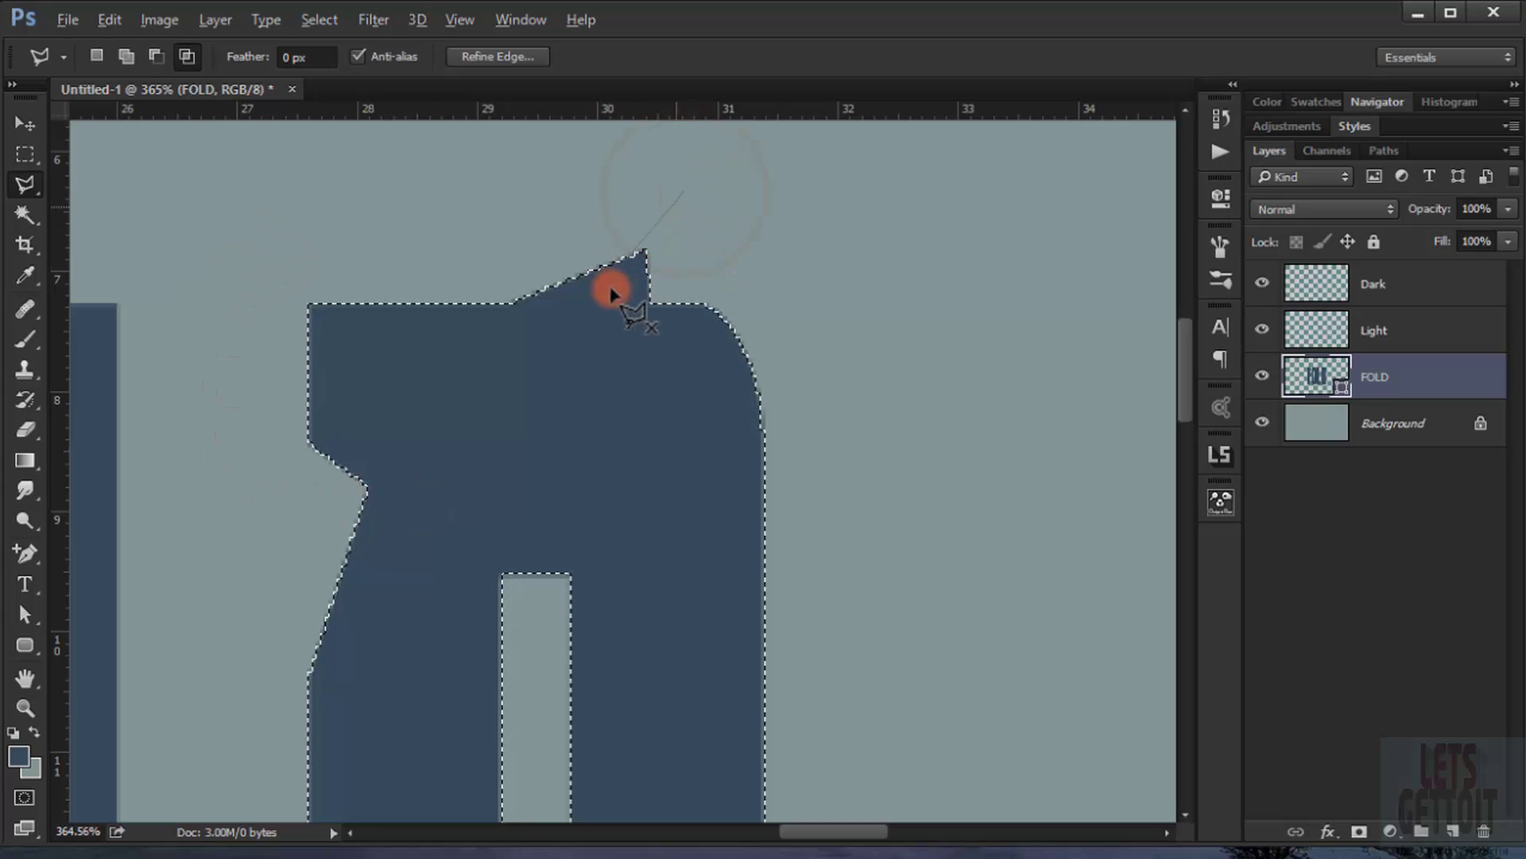
{"action": "left_click", "coordinate": [343, 507]}
{"action": "left_click", "coordinate": [522, 358]}
{"action": "left_click", "coordinate": [339, 510]}
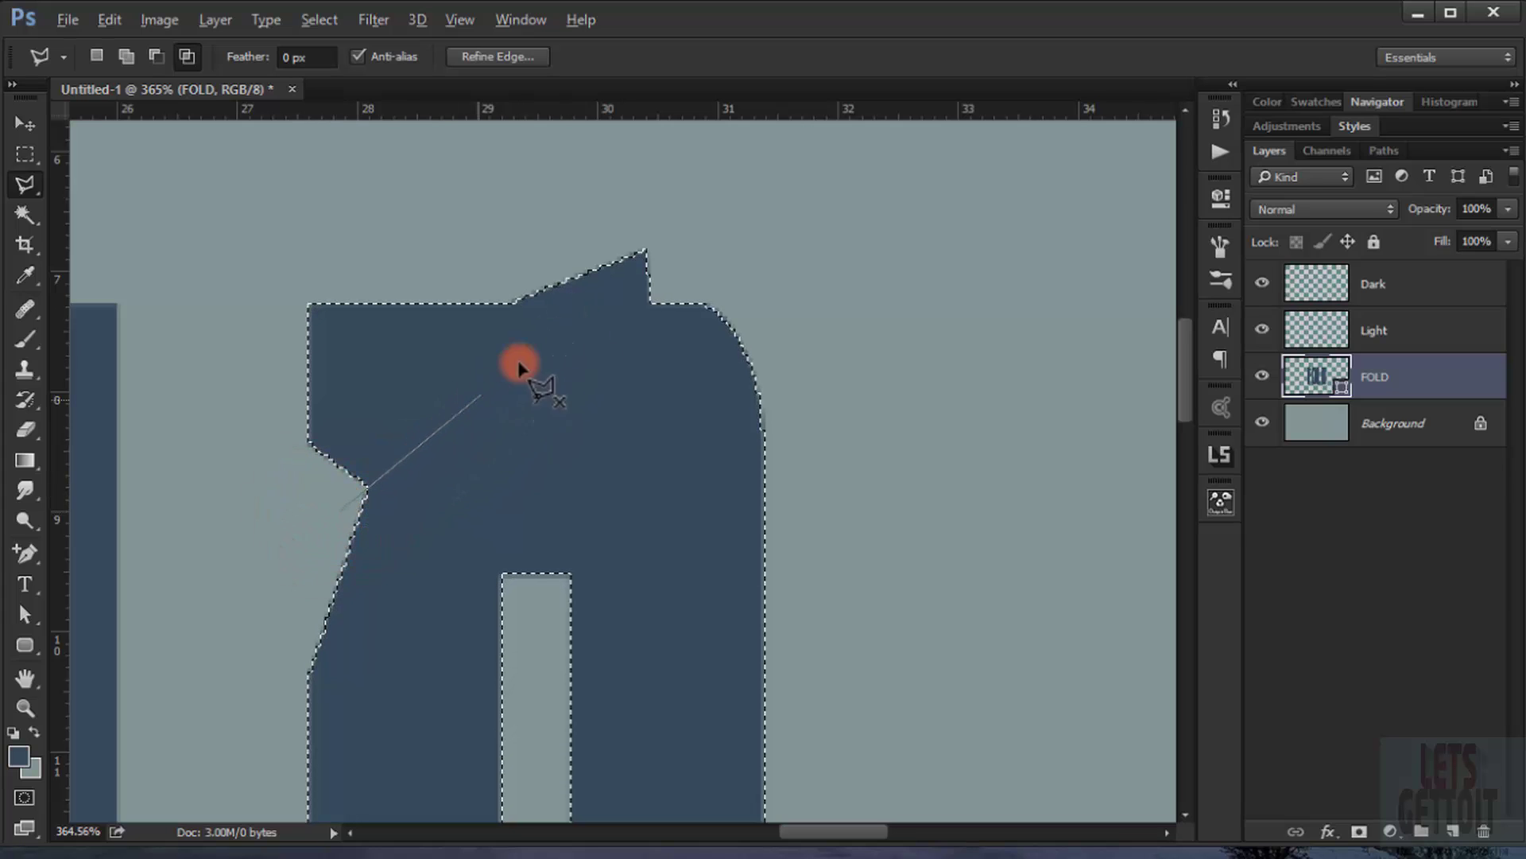
{"action": "left_click", "coordinate": [666, 234]}
{"action": "left_click", "coordinate": [299, 226]}
{"action": "left_click", "coordinate": [240, 328]}
{"action": "left_click", "coordinate": [314, 516]}
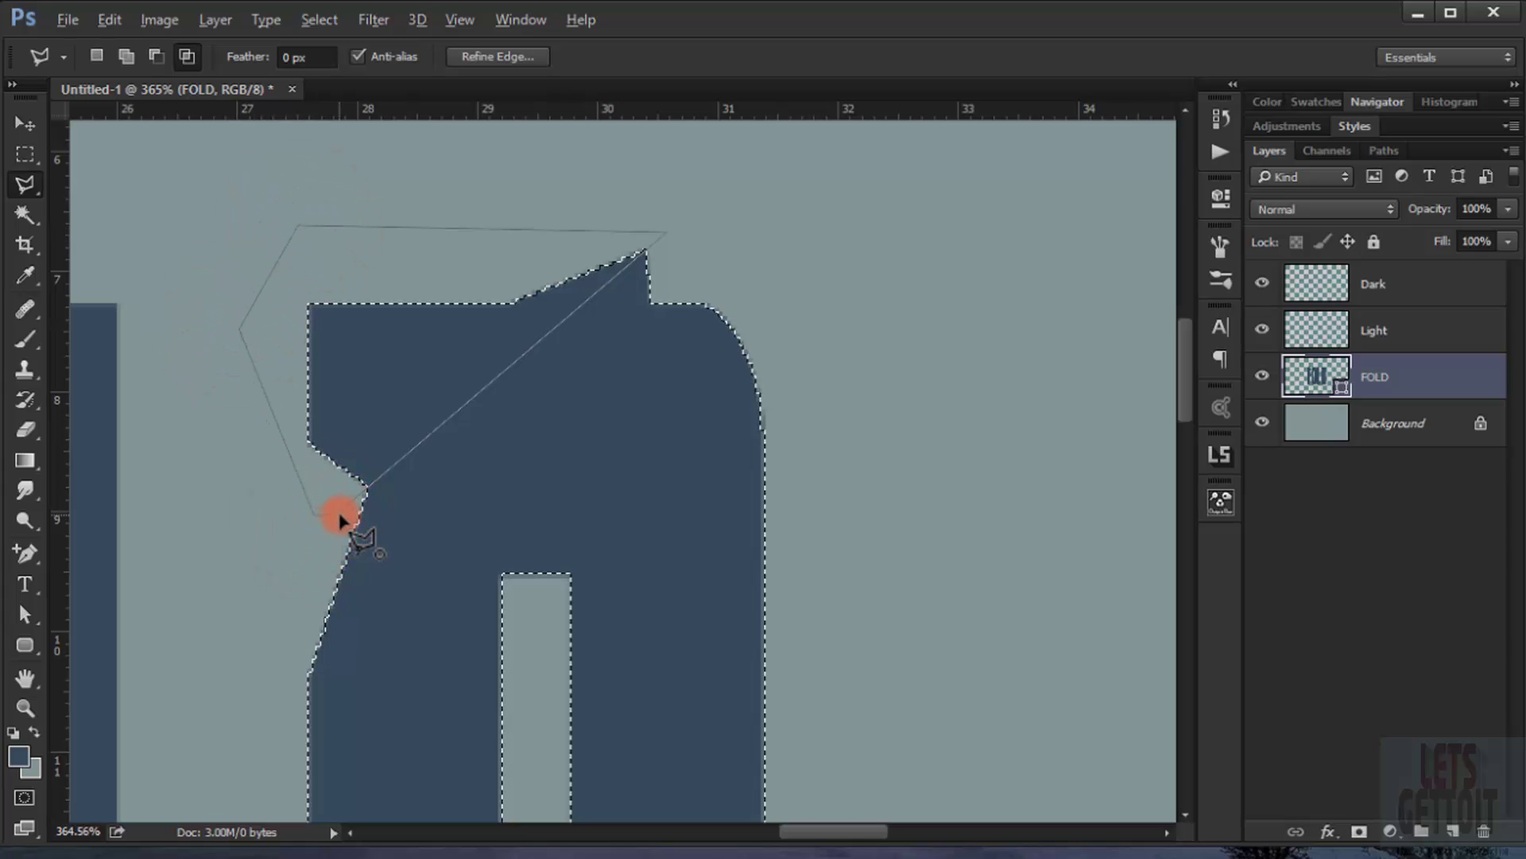
{"action": "left_click", "coordinate": [340, 517]}
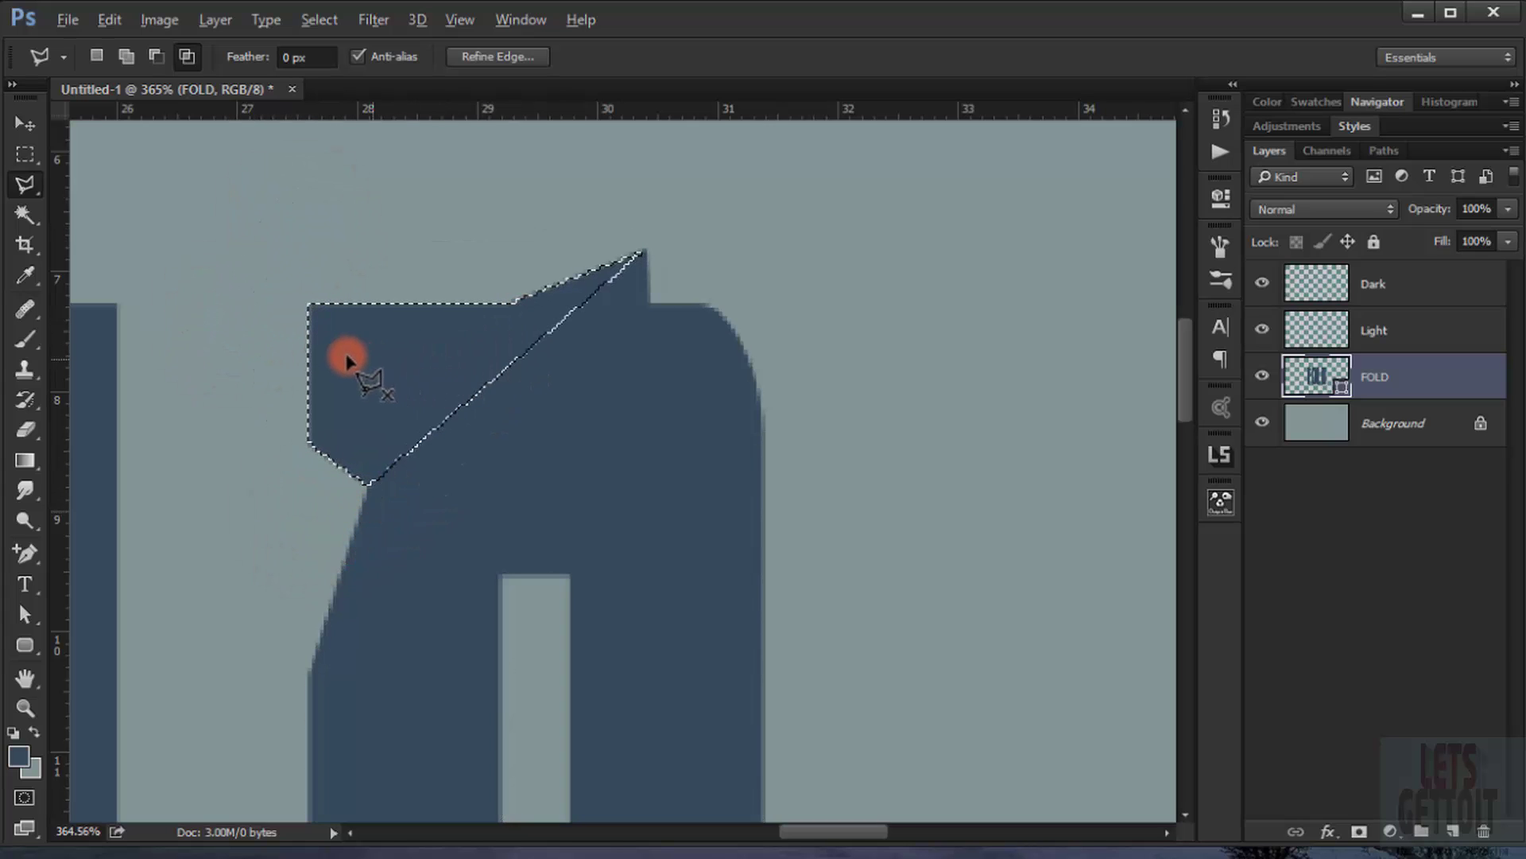
- Set the Gradient tool's Foreground to Transparent gradient to start from white (ffffff)
{"action": "left_click", "coordinate": [26, 461]}
{"action": "left_click", "coordinate": [76, 457]}
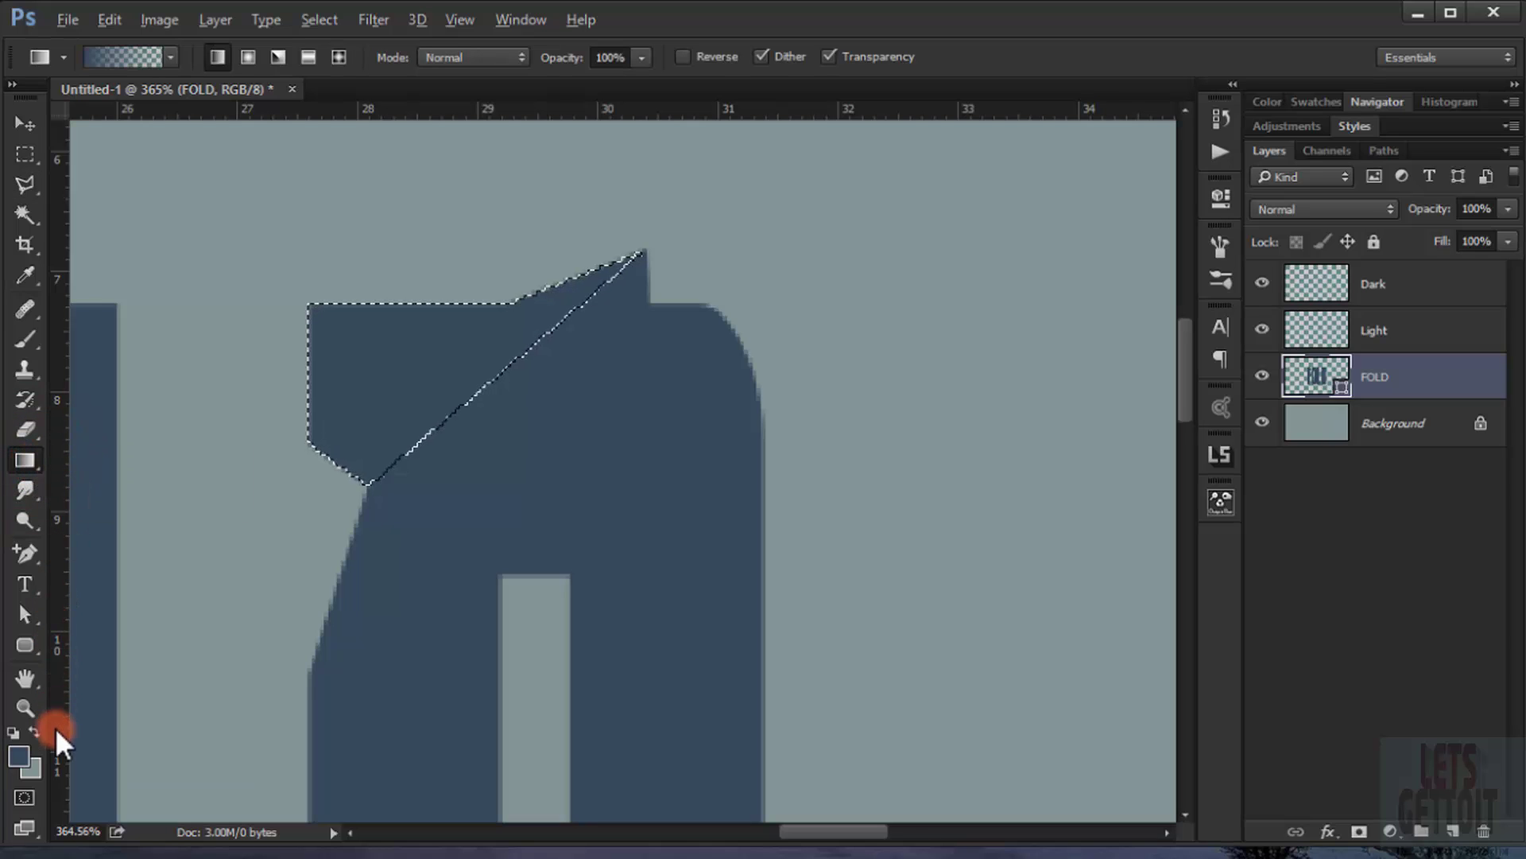
{"action": "left_click", "coordinate": [135, 56]}
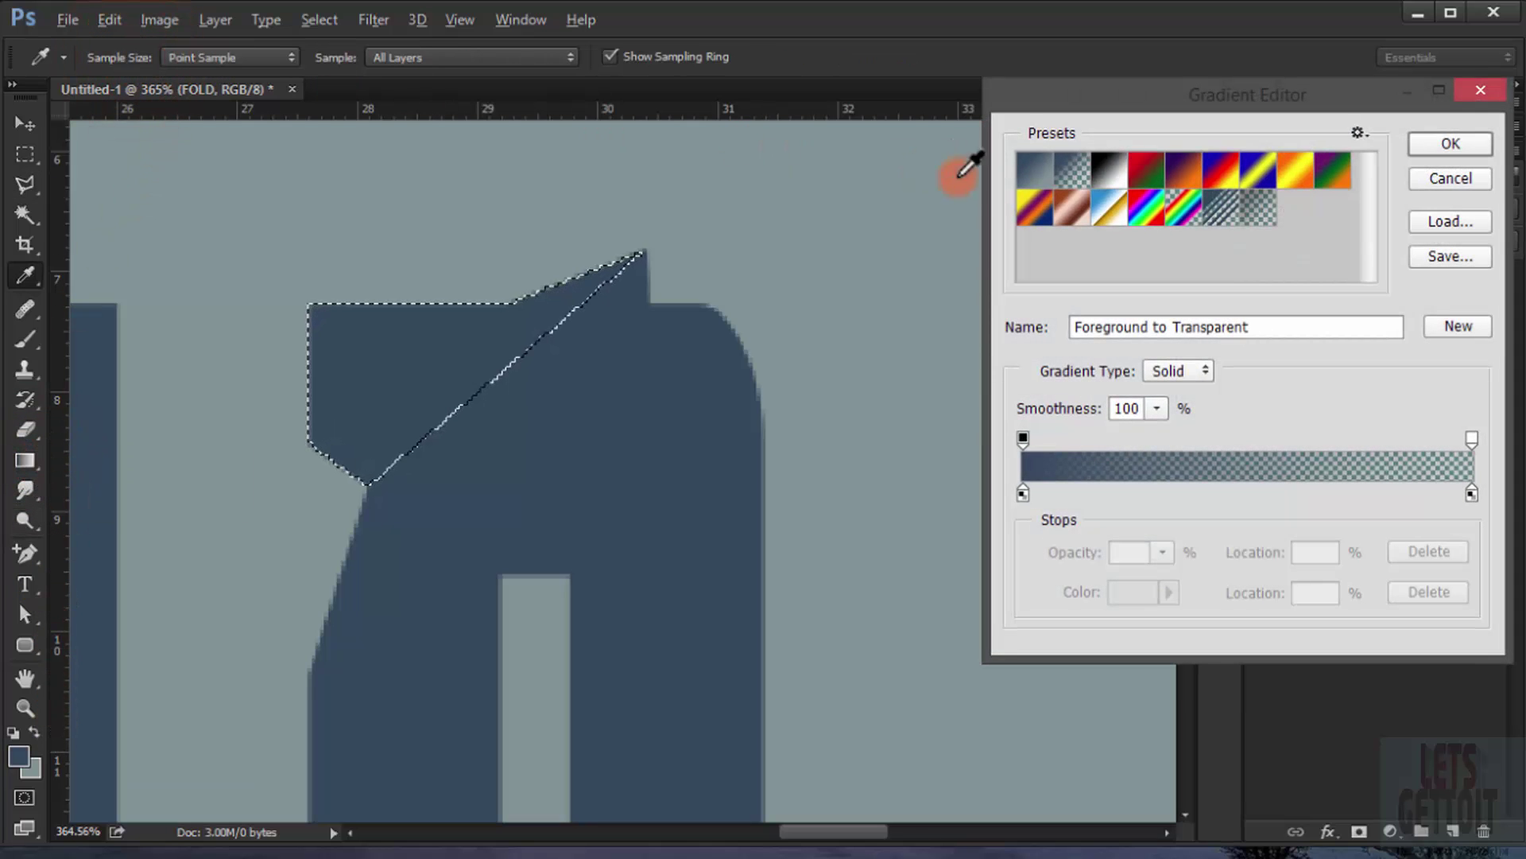
{"action": "left_click", "coordinate": [1023, 494]}
{"action": "double_click", "coordinate": [1024, 495]}
{"action": "left_click_drag", "start_coordinate": [907, 279], "coordinate": [804, 110]}
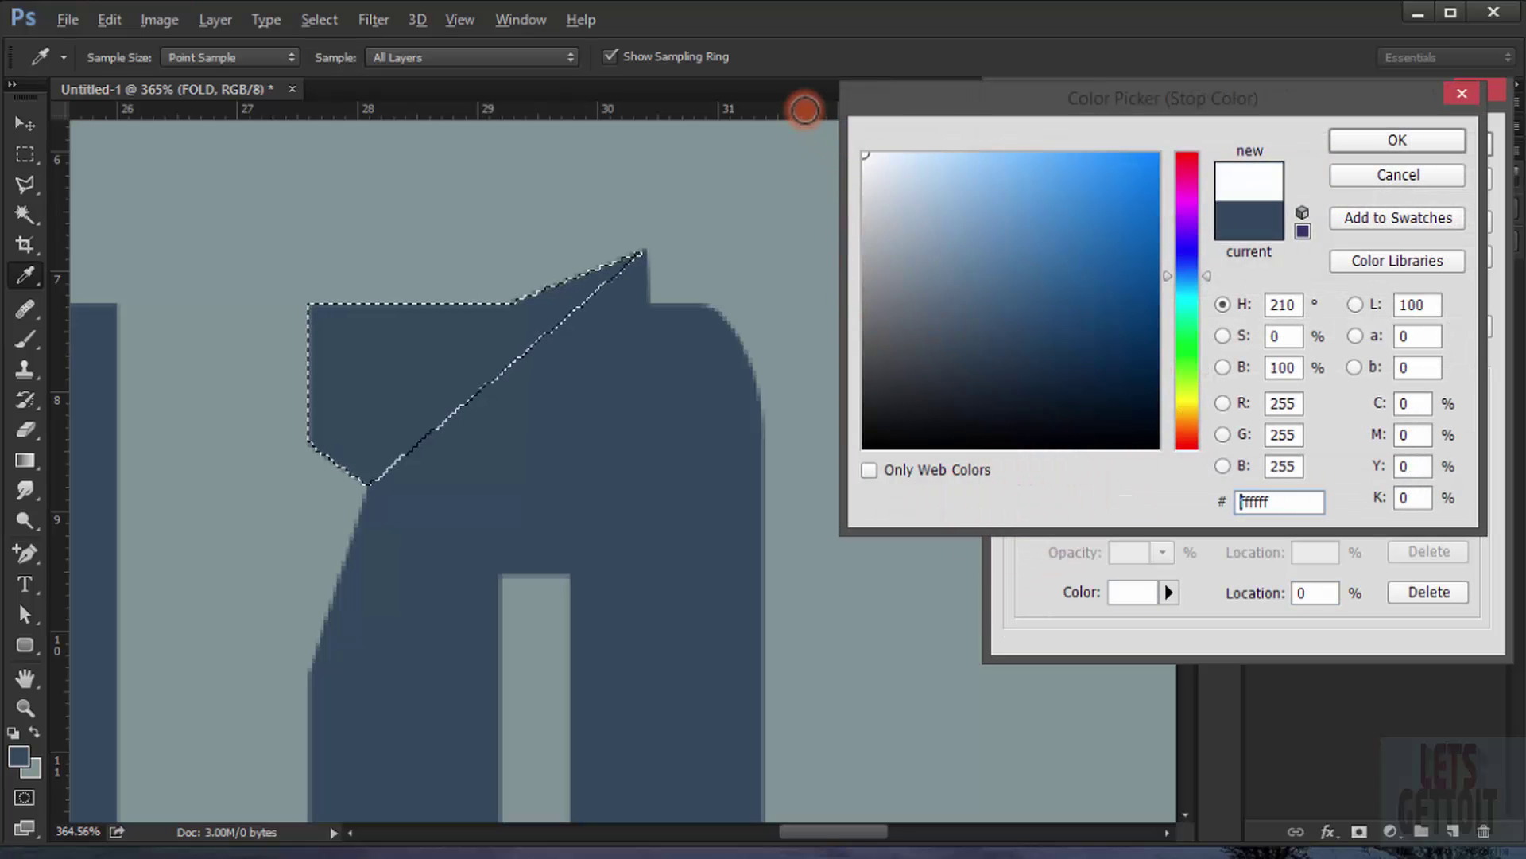
{"action": "left_click", "coordinate": [1384, 143]}
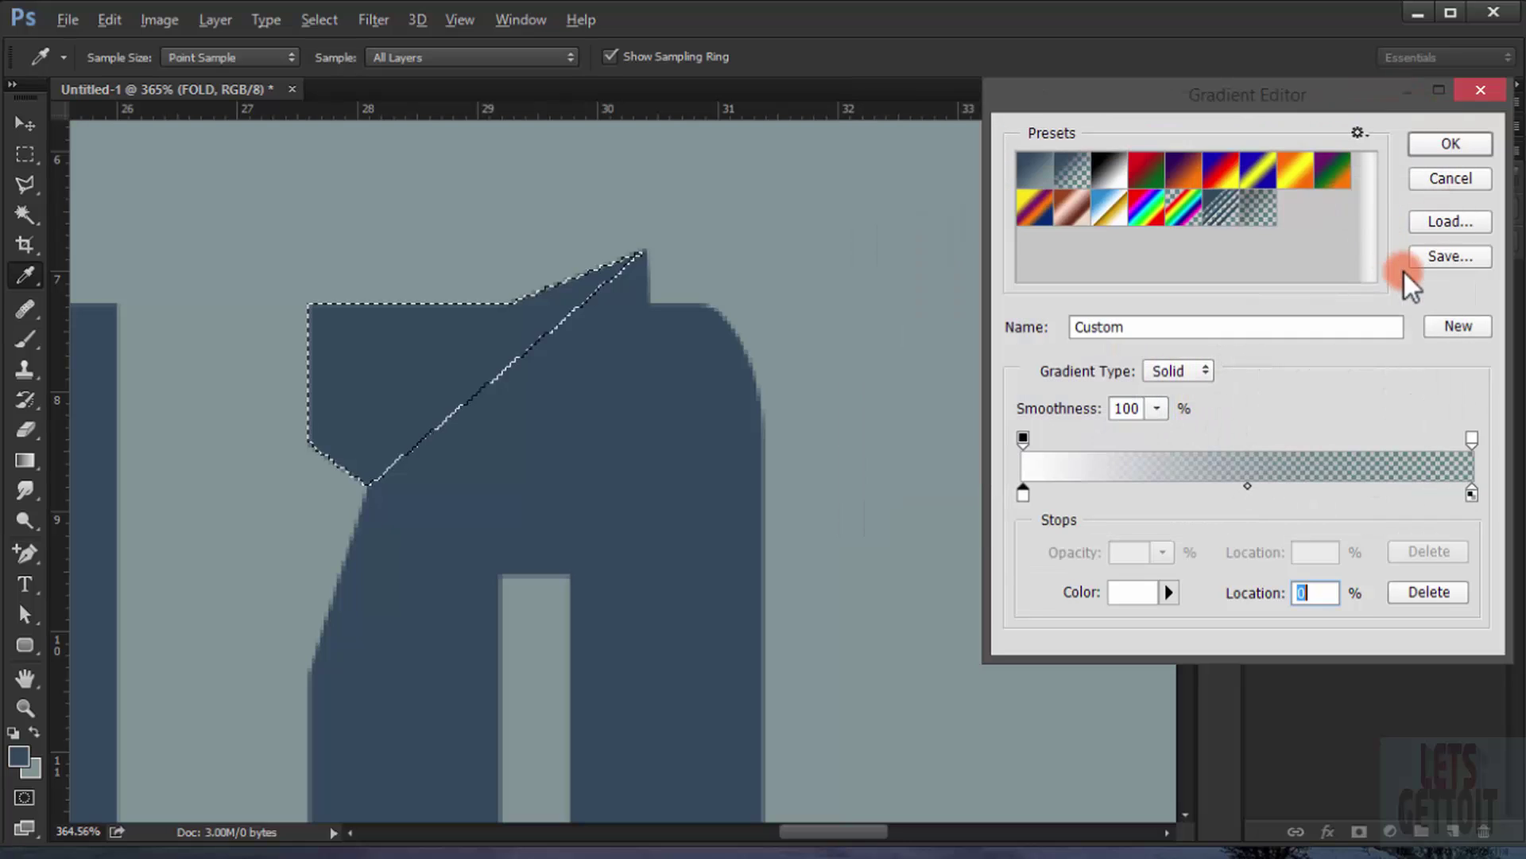
{"action": "left_click", "coordinate": [1449, 144]}
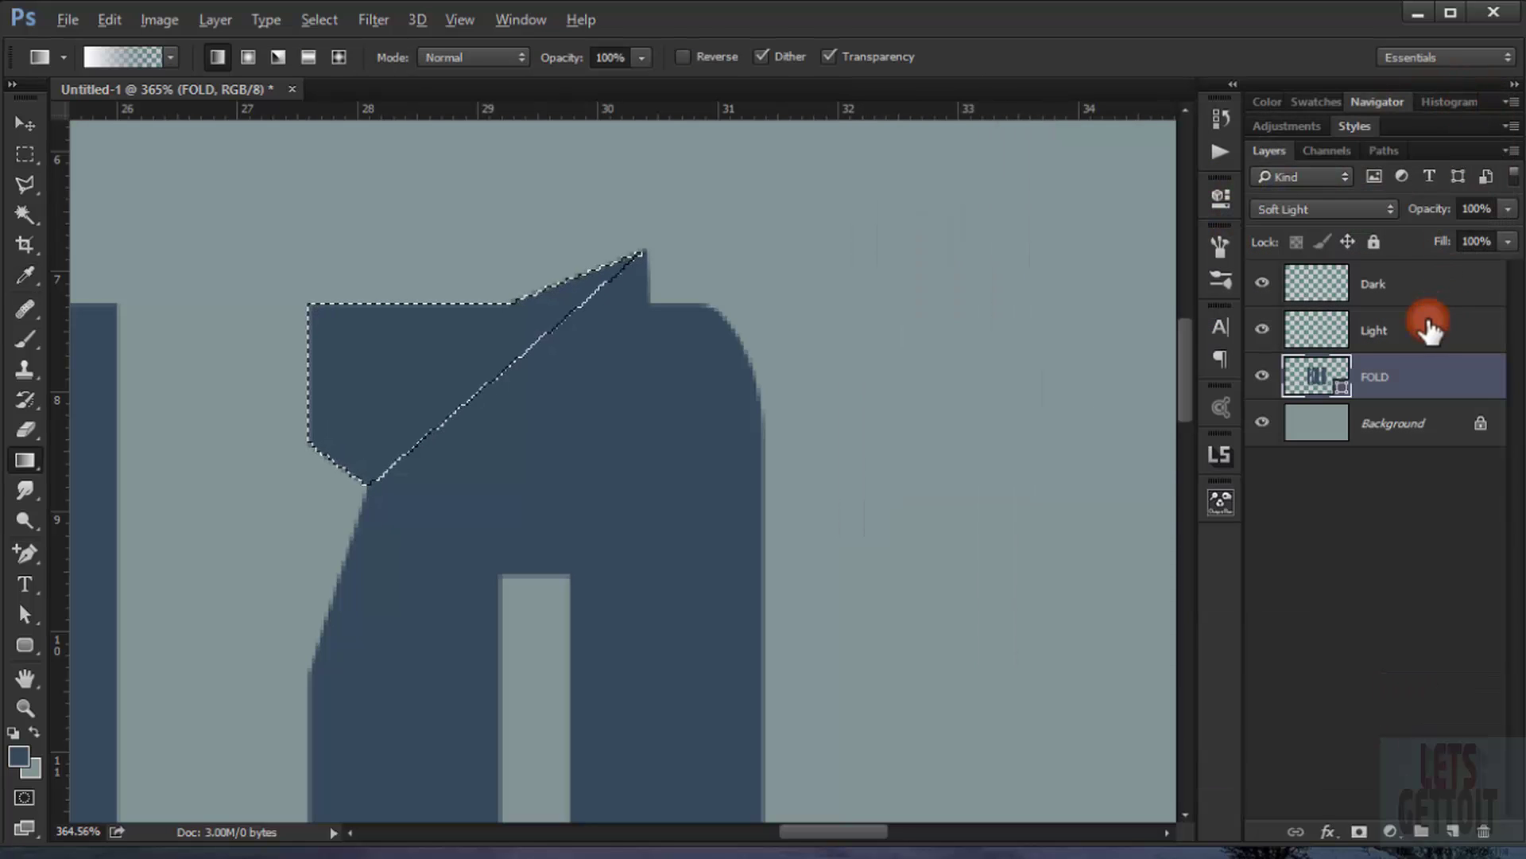
- Make the Light layer active and keep the white gradient's end opacity stop at 0% at location 100%
{"action": "left_click", "coordinate": [1407, 317]}
{"action": "left_click", "coordinate": [1372, 331]}
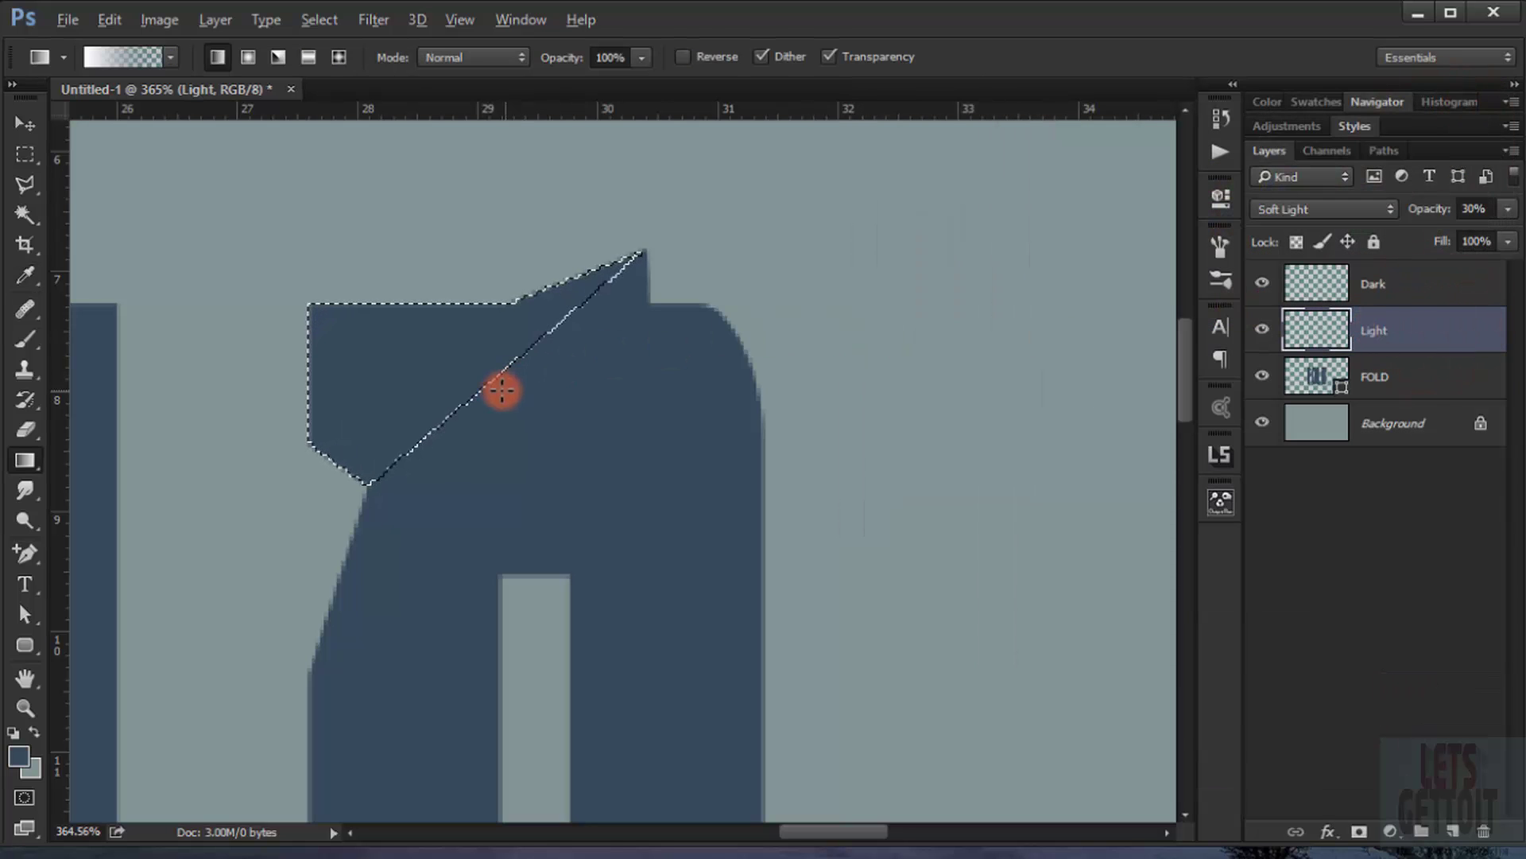
{"action": "left_click", "coordinate": [122, 48]}
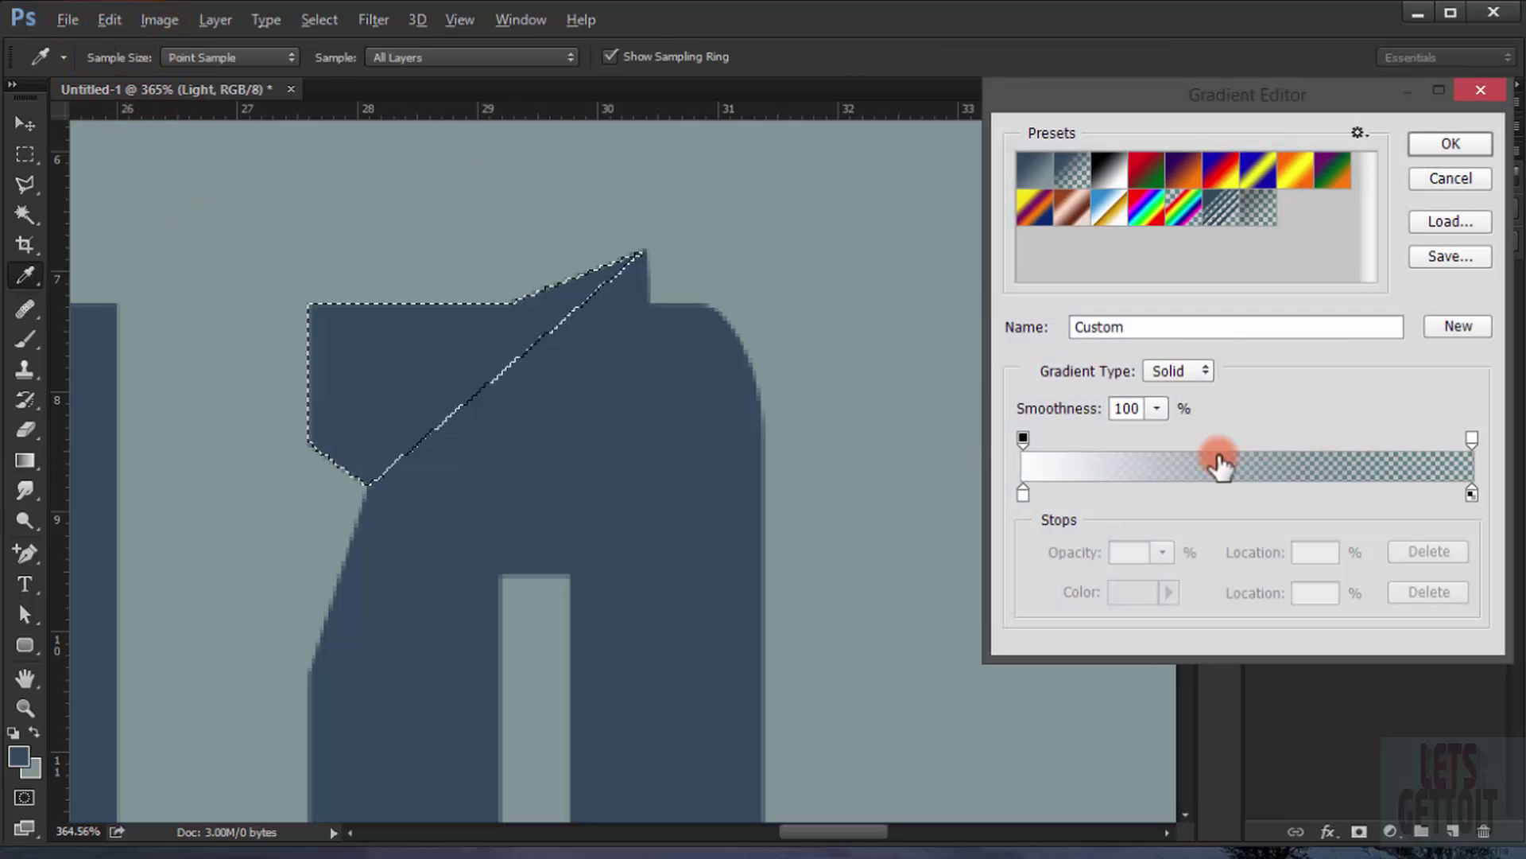
{"action": "left_click", "coordinate": [1472, 436]}
{"action": "left_click", "coordinate": [1162, 552]}
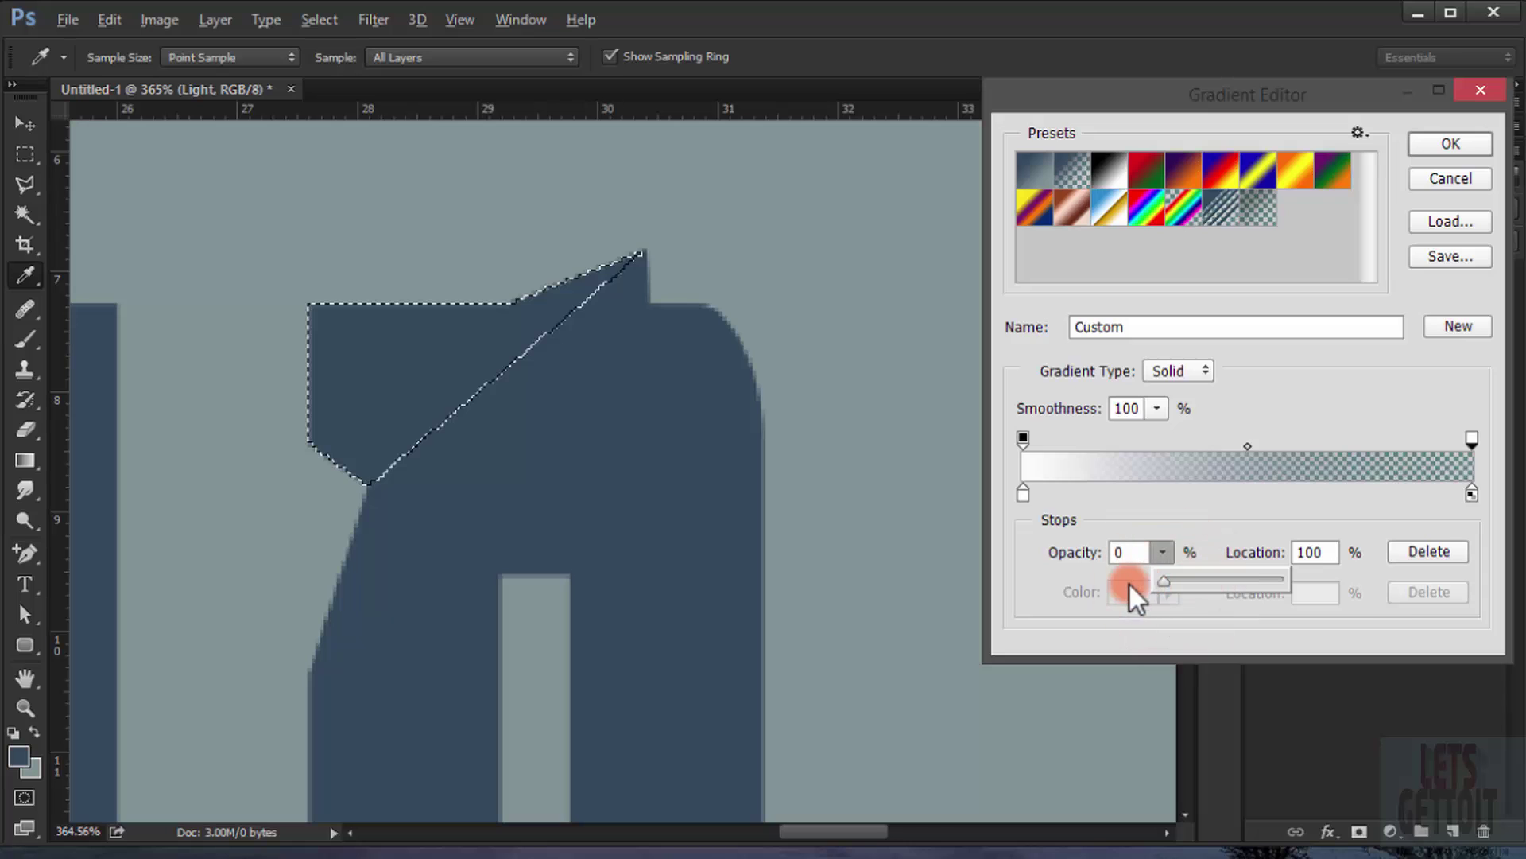
{"action": "left_click", "coordinate": [1320, 99]}
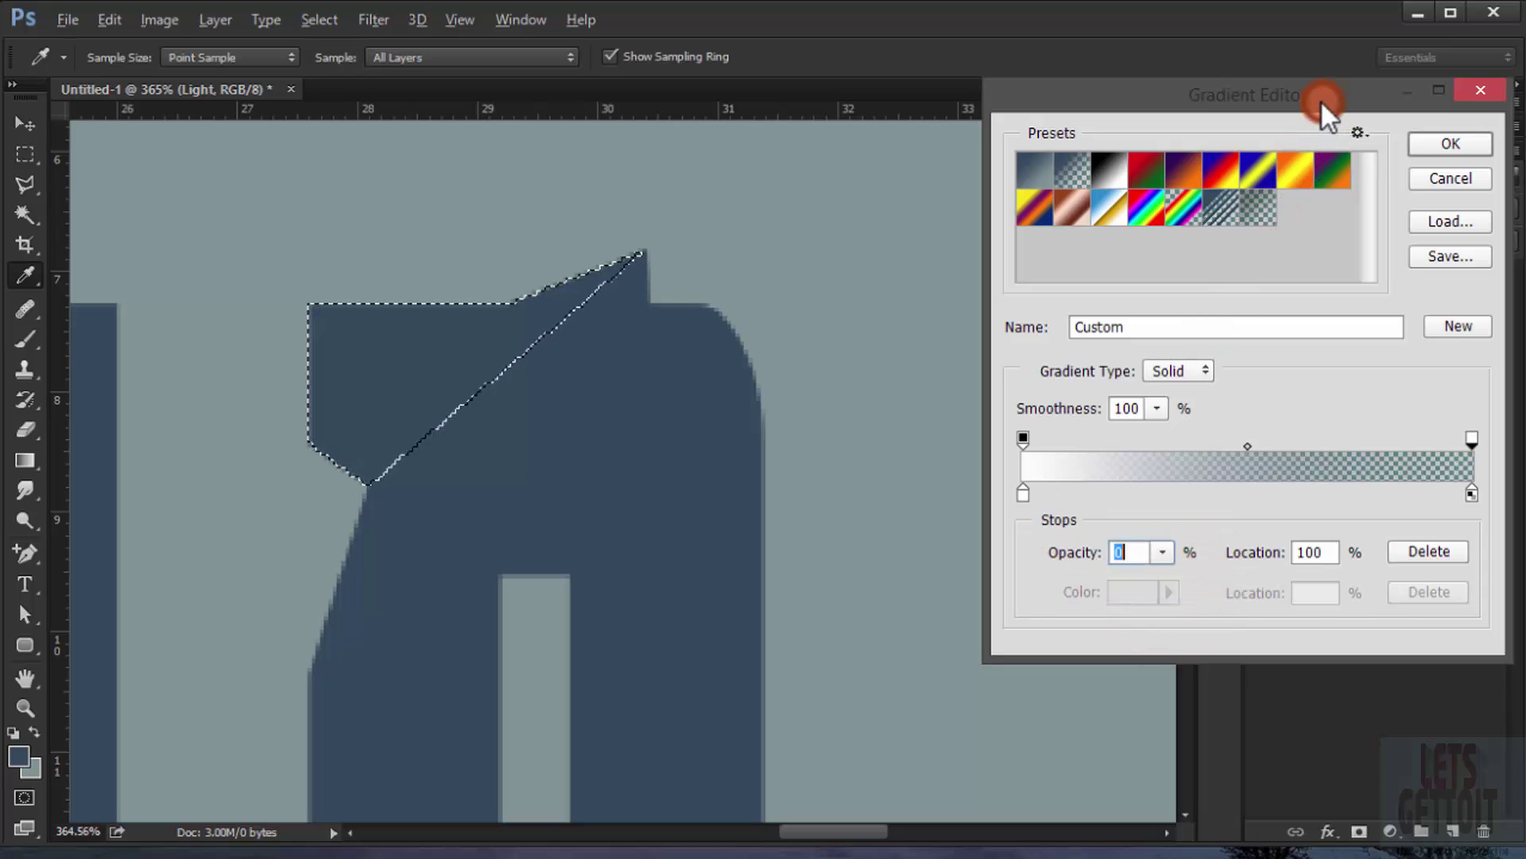
{"action": "left_click", "coordinate": [1452, 145]}
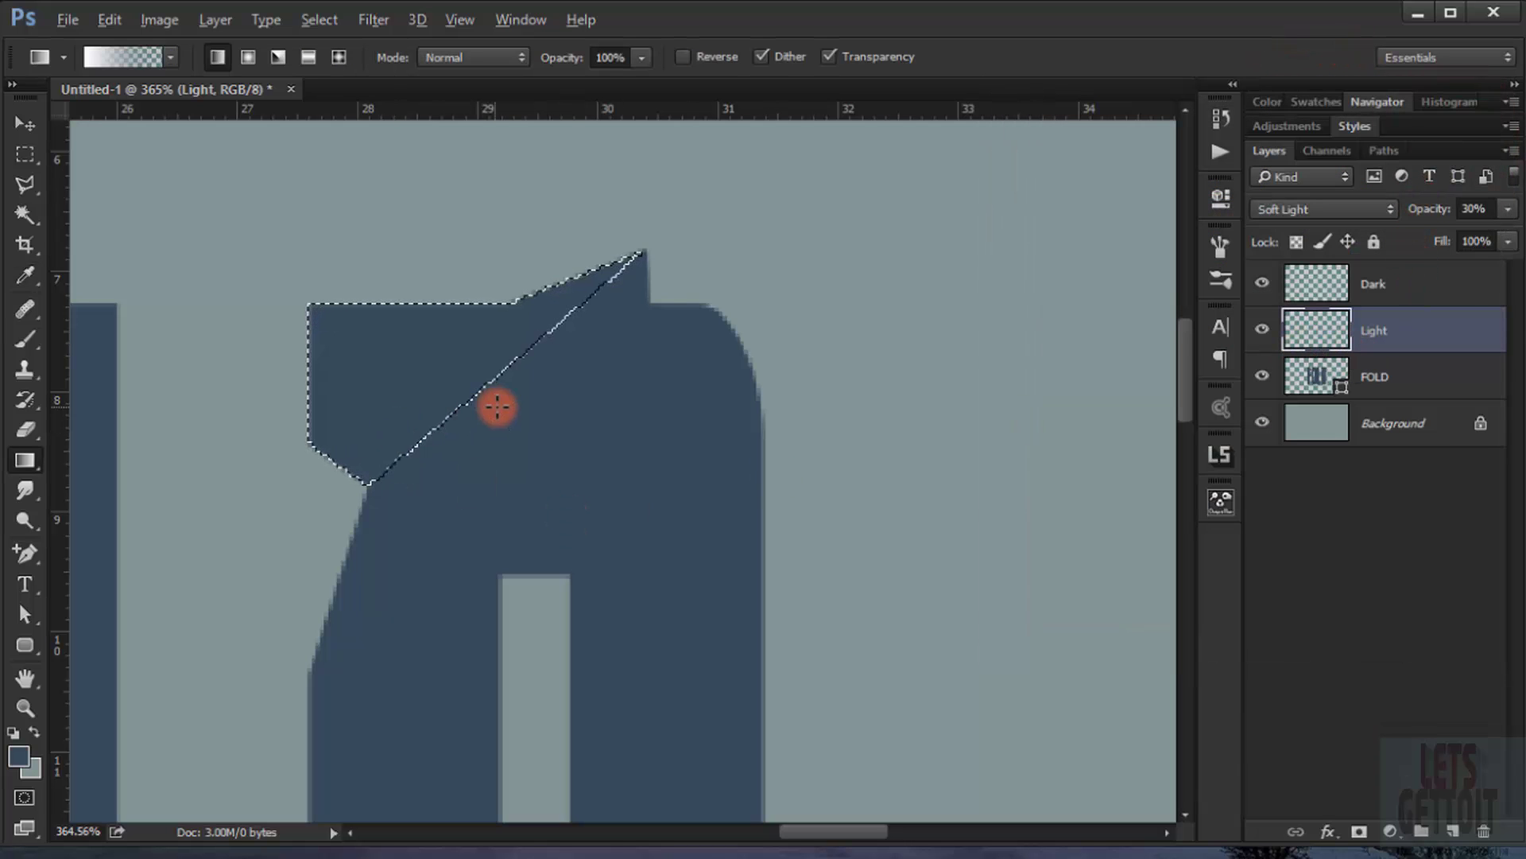
- Apply several white-to-transparent gradients on the Light layer from the D's diagonal fold line toward its upper-left corner, and deselect
{"action": "left_click_drag", "start_coordinate": [504, 410], "coordinate": [442, 372]}
{"action": "left_click_drag", "start_coordinate": [500, 416], "coordinate": [416, 365]}
{"action": "left_click_drag", "start_coordinate": [453, 440], "coordinate": [392, 386]}
{"action": "left_click_drag", "start_coordinate": [455, 441], "coordinate": [356, 356]}
{"action": "key", "text": "ctrl+d"}
- Load the FOLD shape layer as a selection while keeping the Light layer active
{"action": "scroll", "coordinate": [589, 434], "scroll_direction": "down", "scroll_amount": 4}
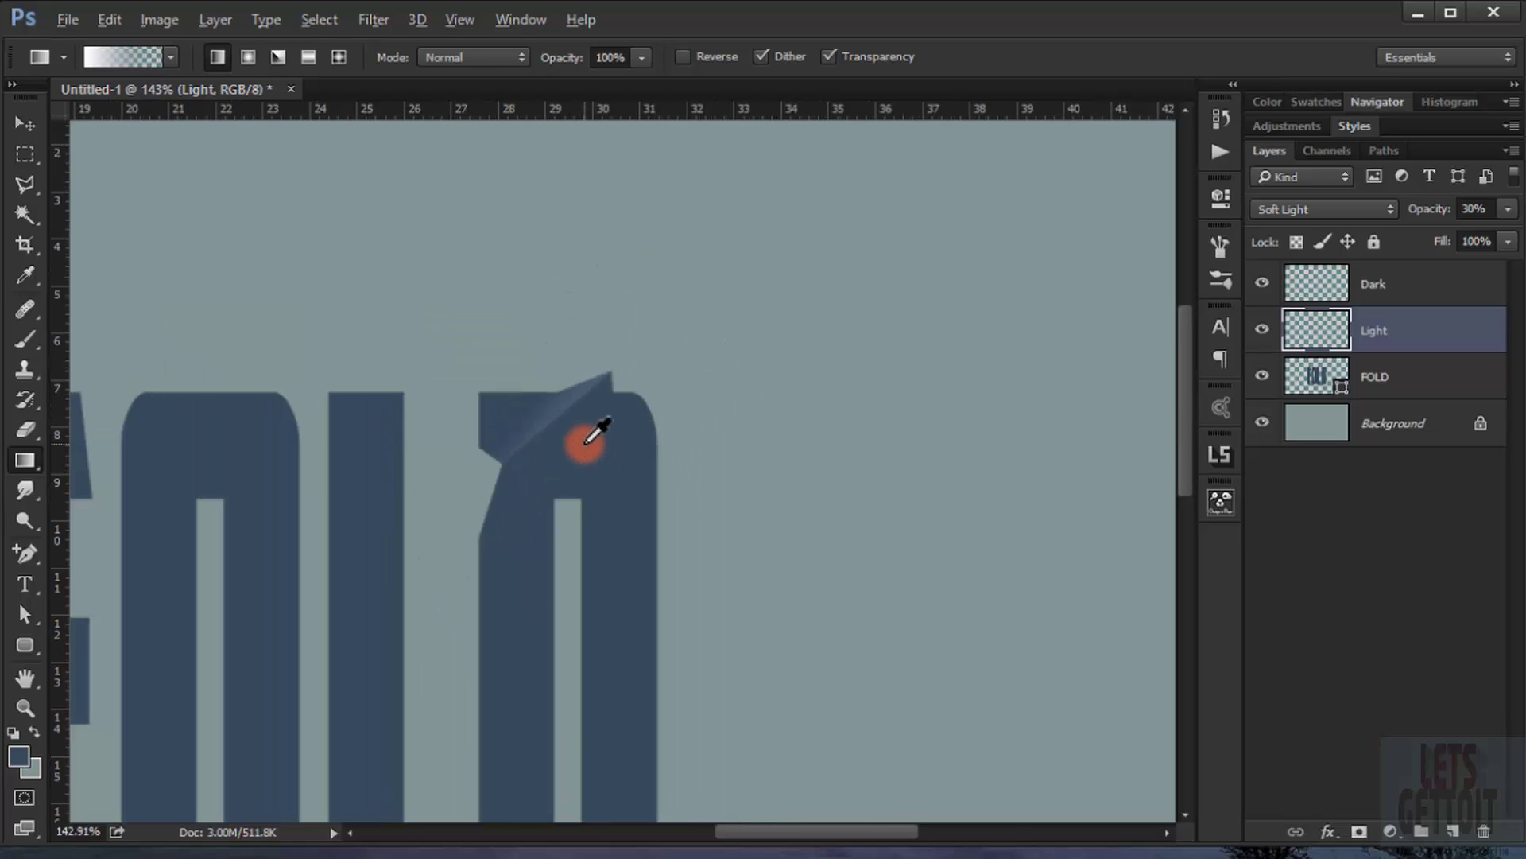
{"action": "scroll", "coordinate": [592, 445], "scroll_direction": "up", "scroll_amount": 3}
{"action": "scroll", "coordinate": [579, 469], "scroll_direction": "up", "scroll_amount": 1}
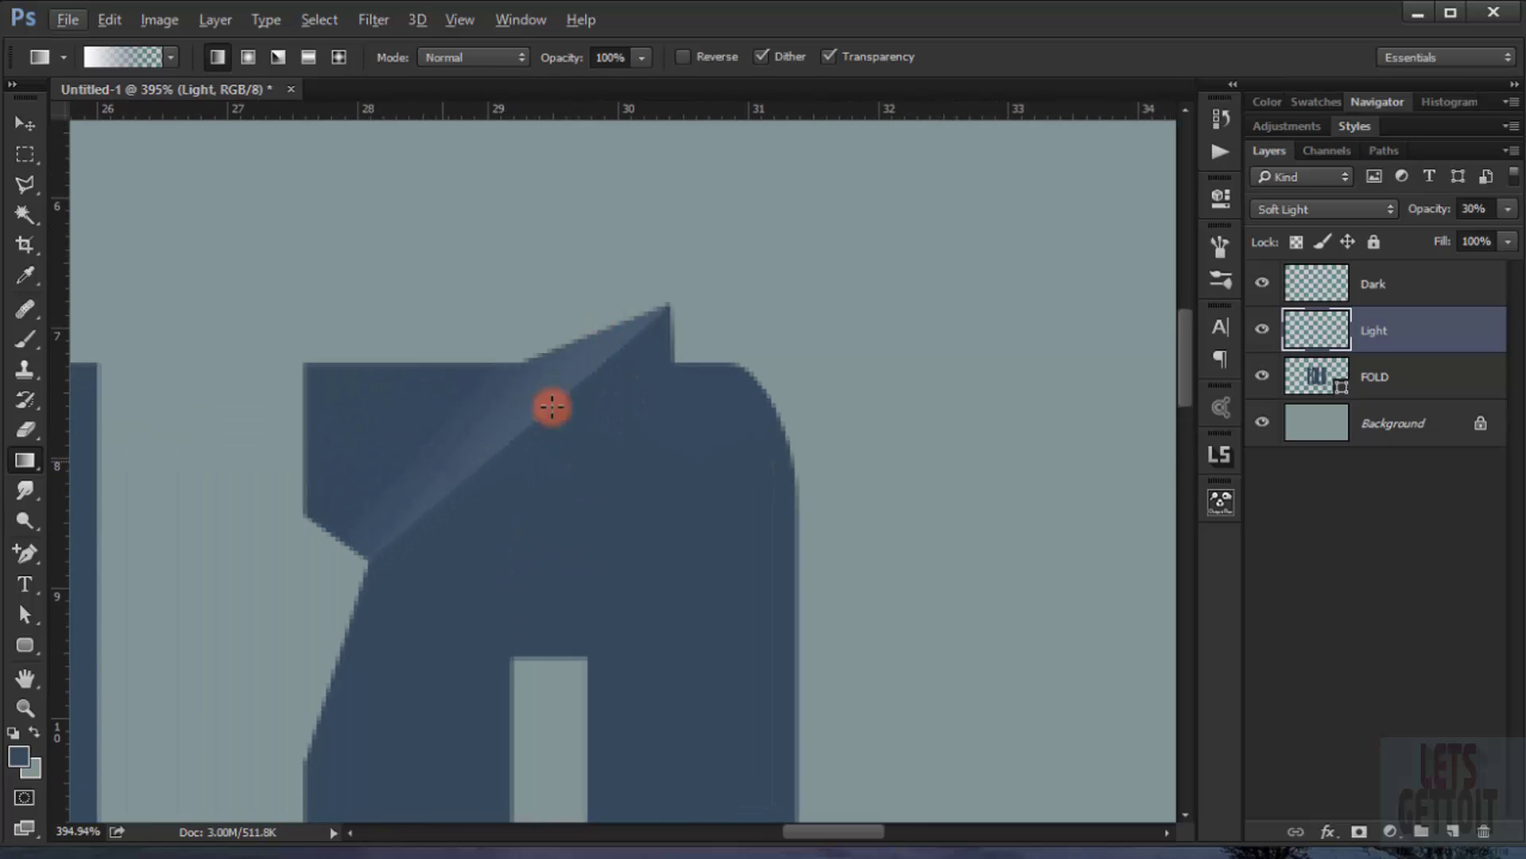
{"action": "left_click", "coordinate": [1331, 380], "text": "ctrl"}
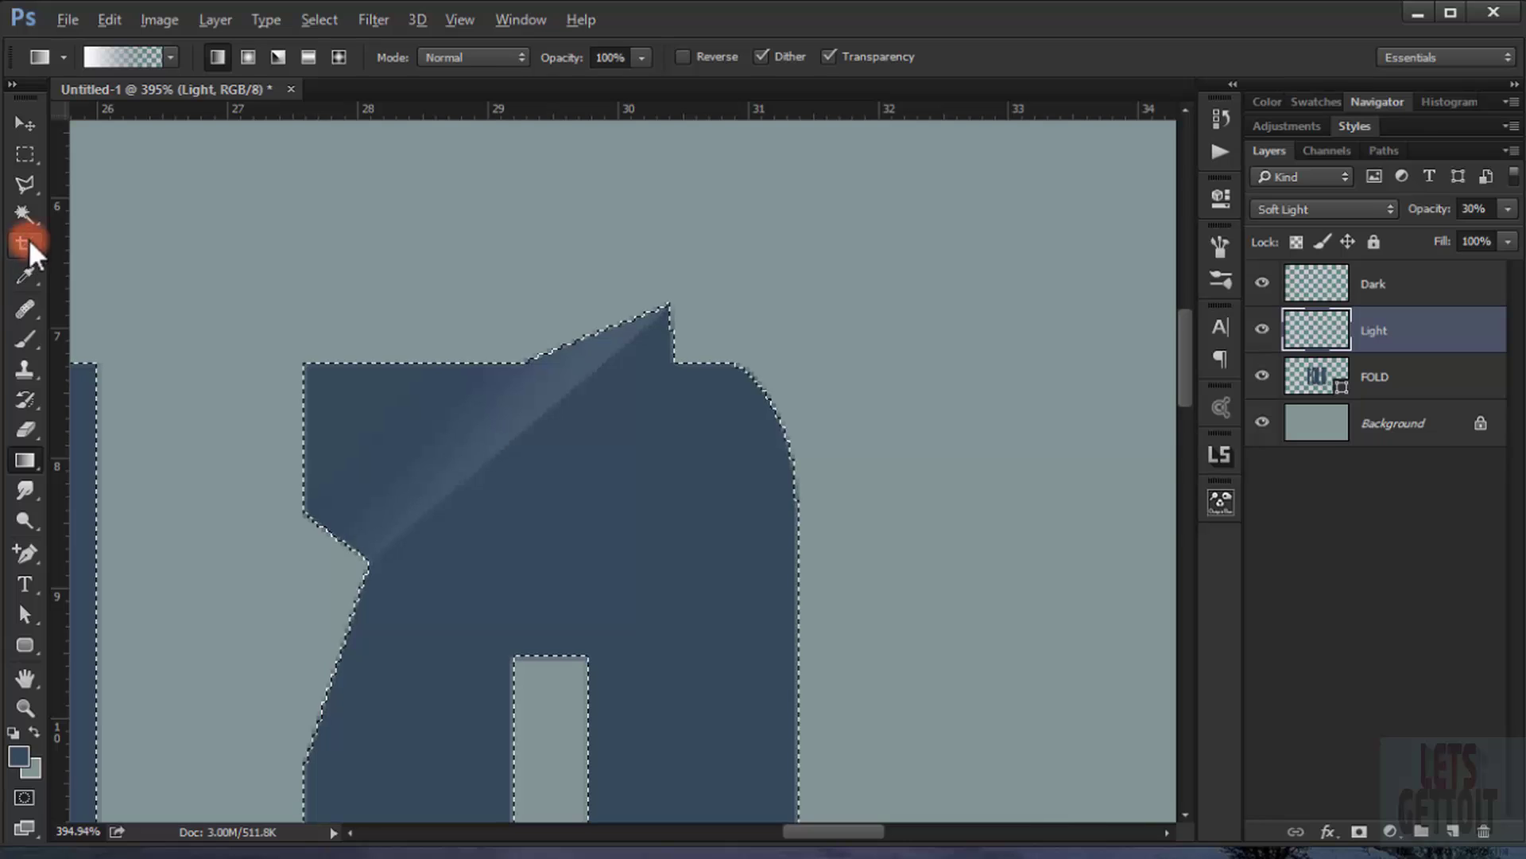
- Intersect the selection with a Polygonal Lasso outline covering the D's upper part below the diagonal fold line
{"action": "left_click", "coordinate": [27, 182]}
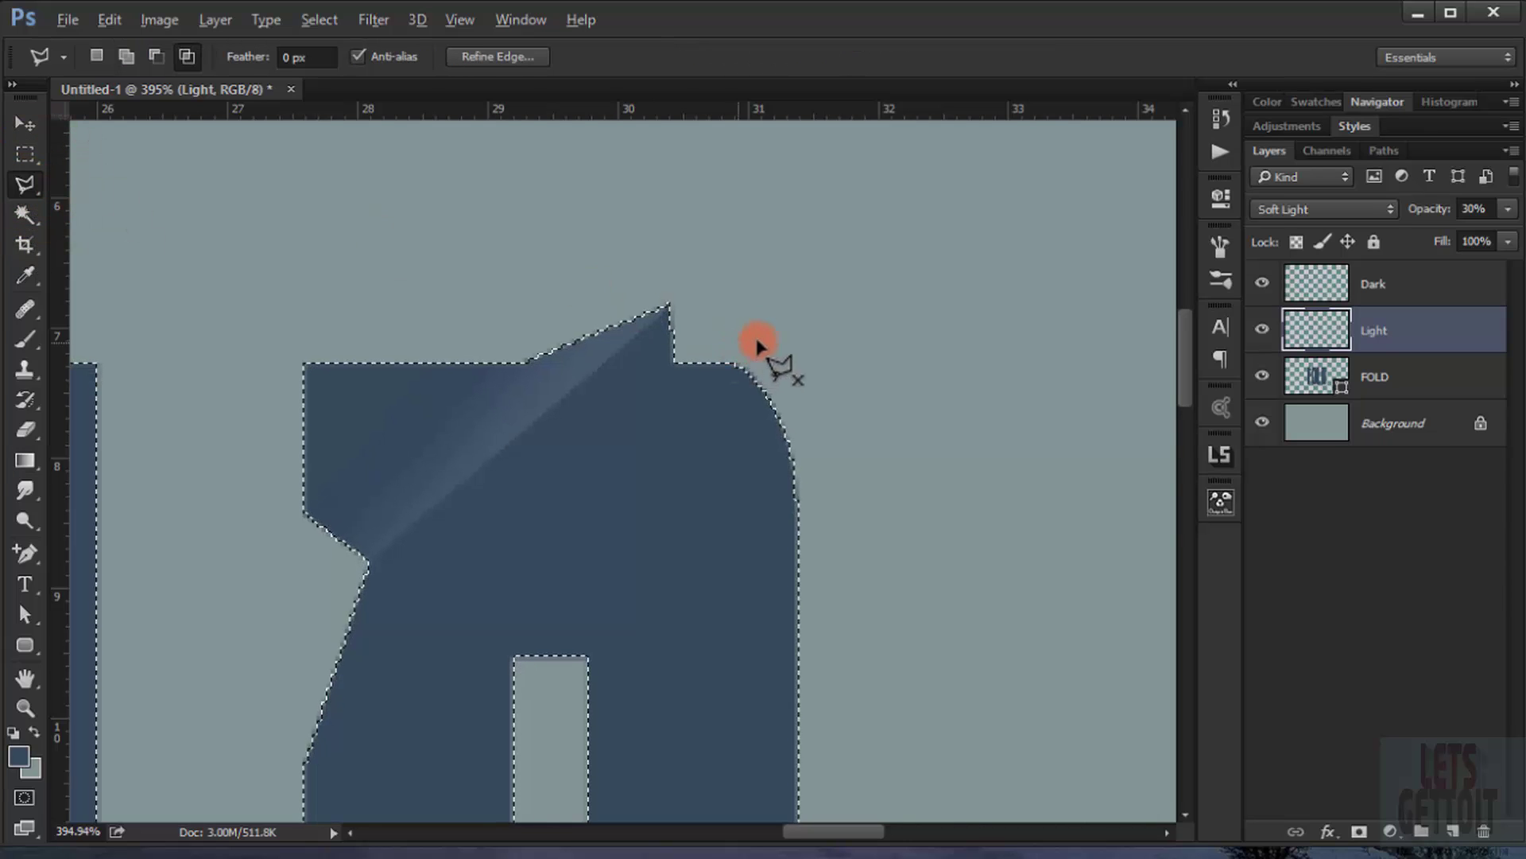
{"action": "left_click", "coordinate": [718, 277]}
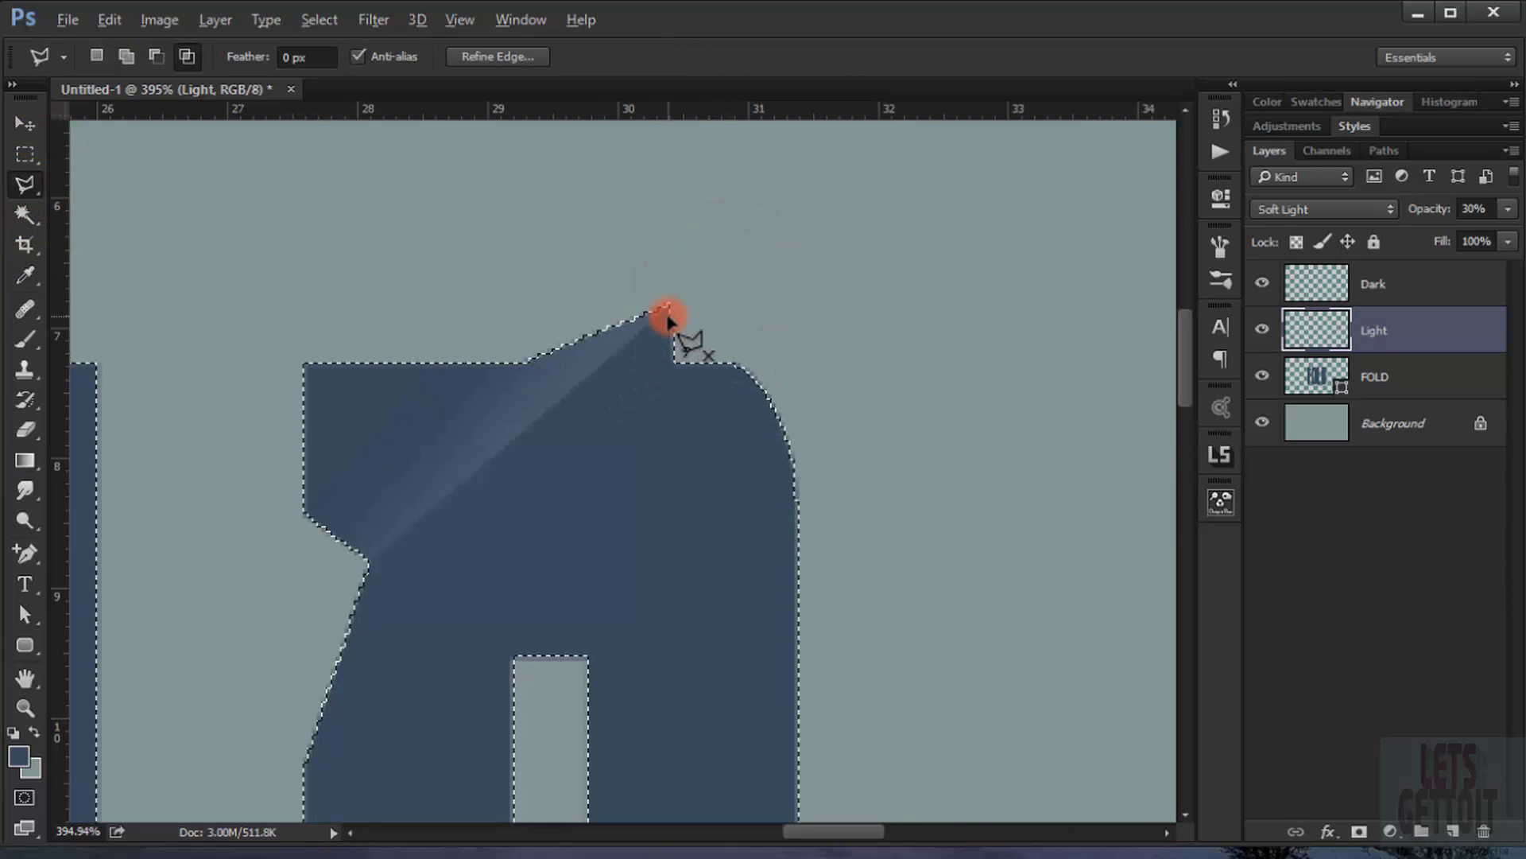
{"action": "left_click", "coordinate": [708, 273]}
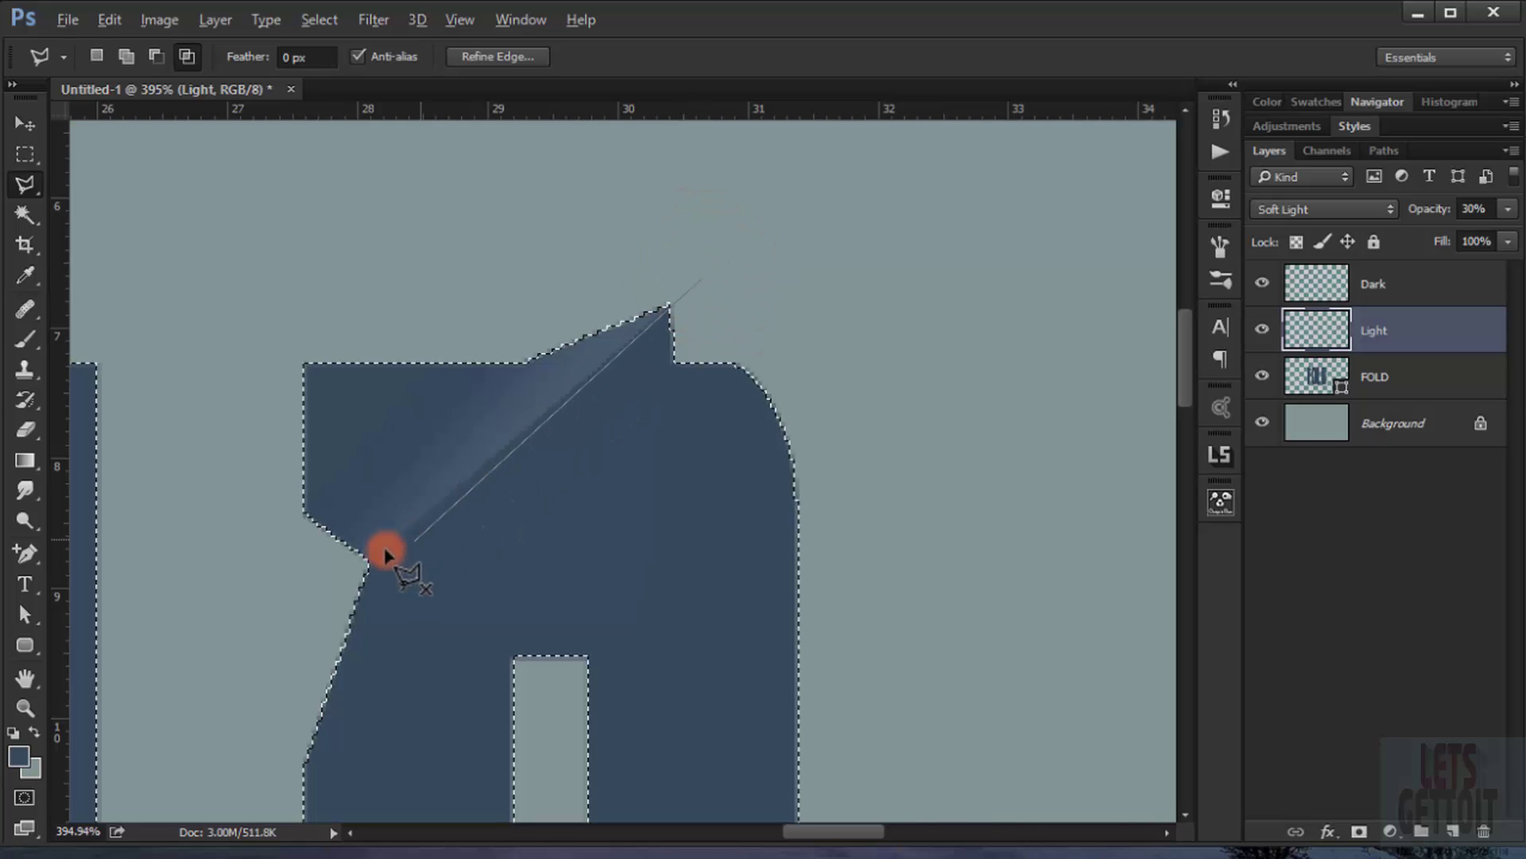
{"action": "left_click", "coordinate": [330, 591]}
{"action": "mouse_move", "coordinate": [722, 288]}
{"action": "left_mouse_down"}
{"action": "mouse_move", "coordinate": [716, 270]}
{"action": "mouse_move", "coordinate": [350, 586]}
{"action": "left_mouse_up"}
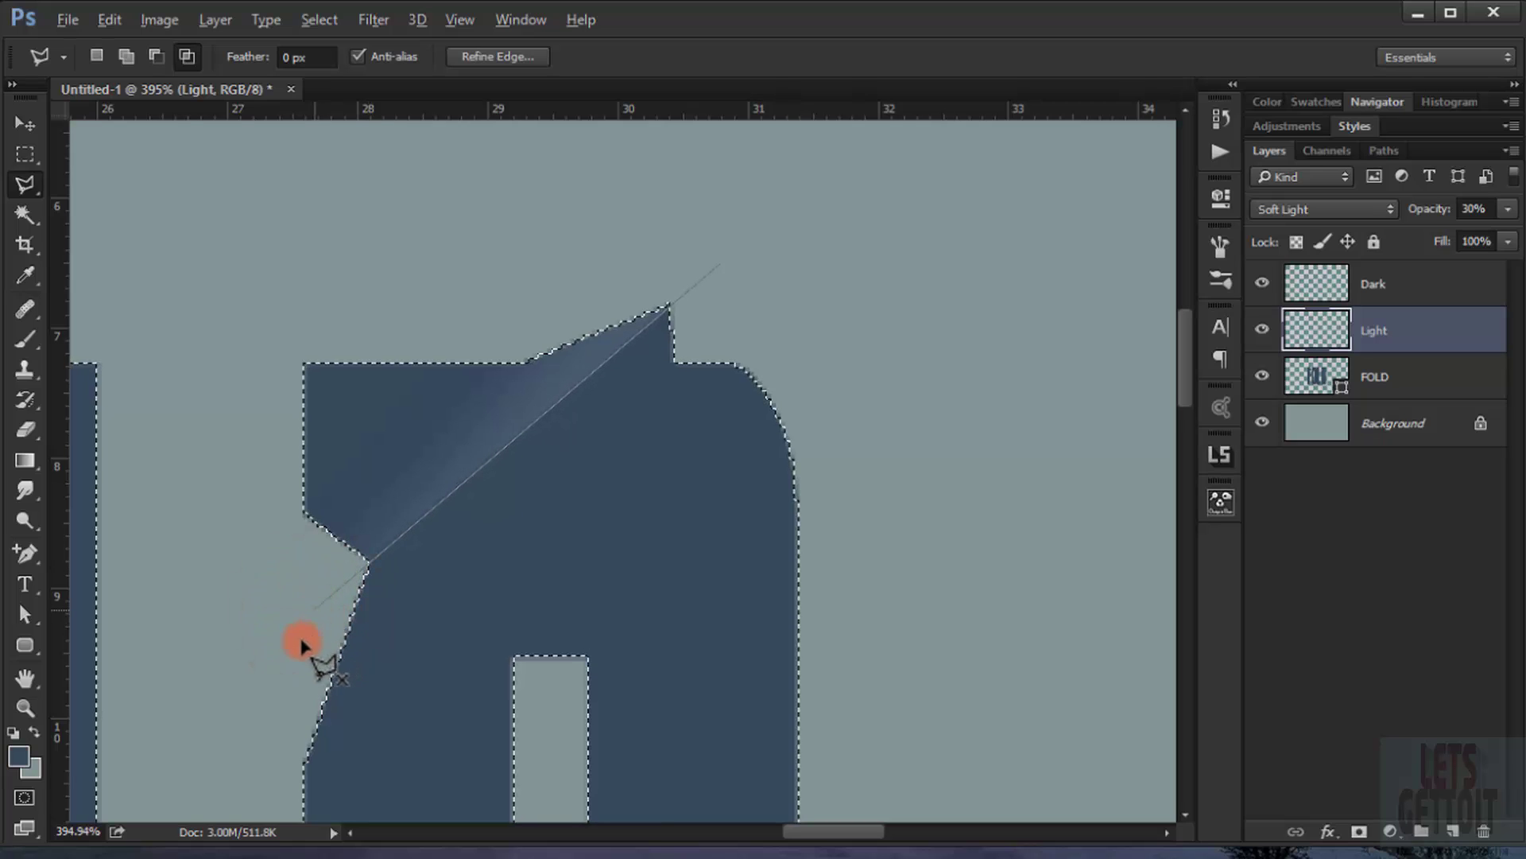
{"action": "left_click", "coordinate": [279, 759]}
{"action": "left_click", "coordinate": [855, 693]}
{"action": "left_click", "coordinate": [873, 358]}
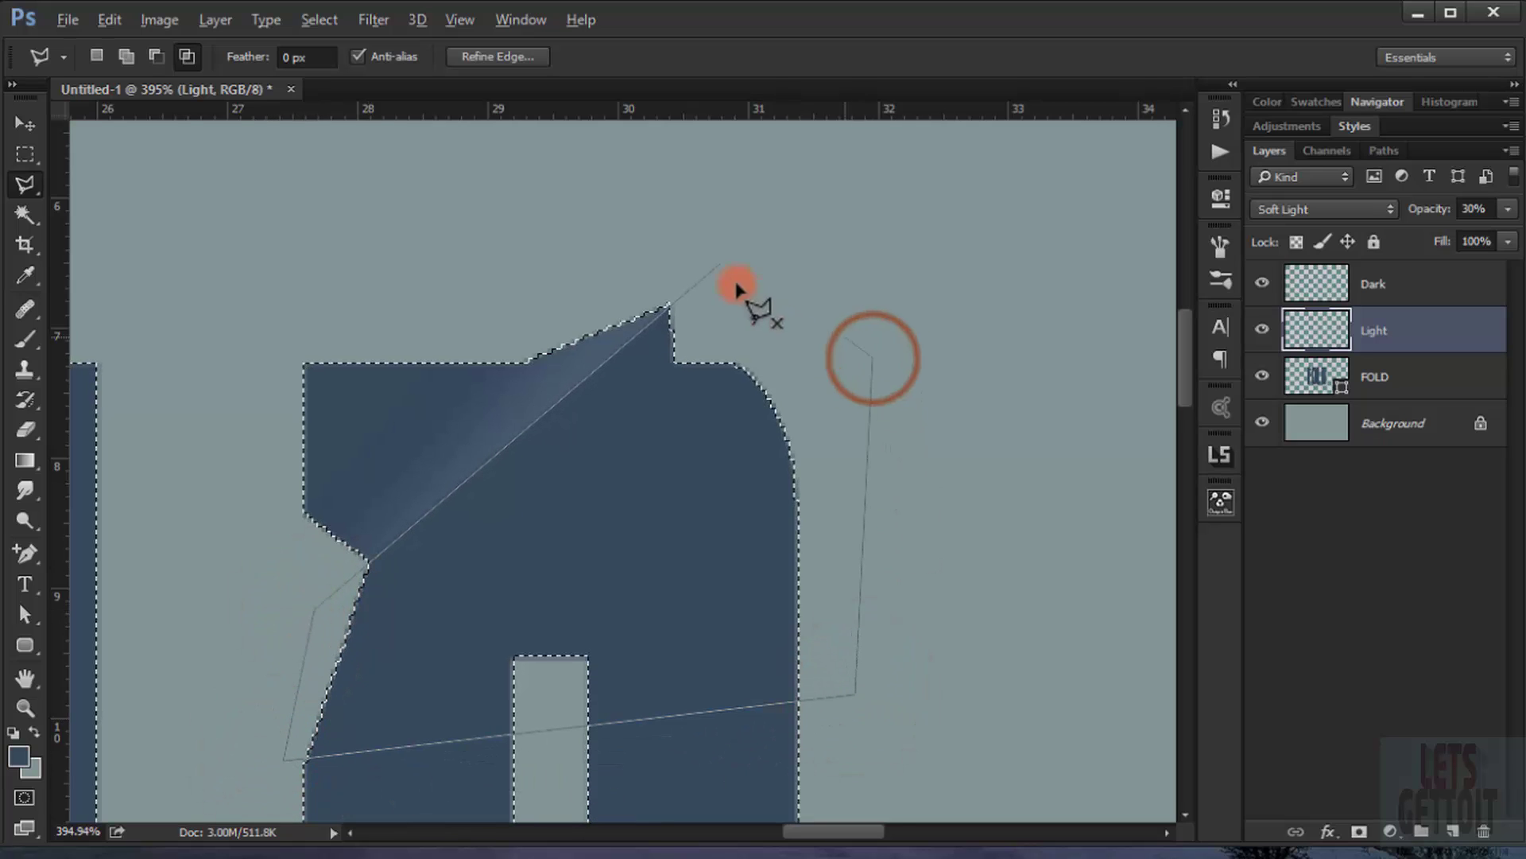
{"action": "left_click", "coordinate": [722, 269]}
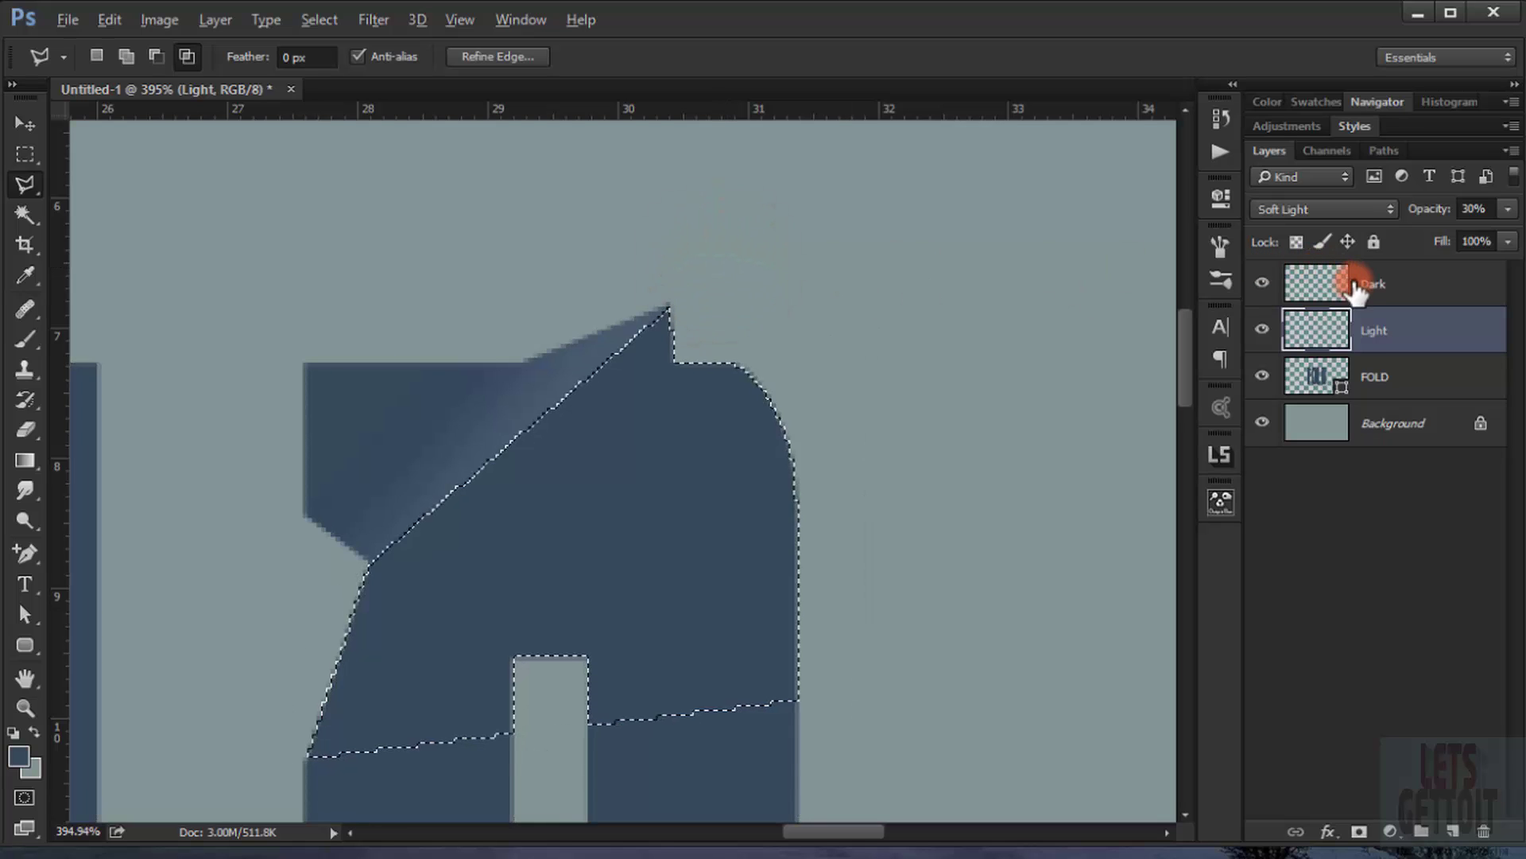
- Make the Dark layer active and set the Gradient tool's start color to bfbfbf, fading to transparent
{"action": "left_click", "coordinate": [1317, 295]}
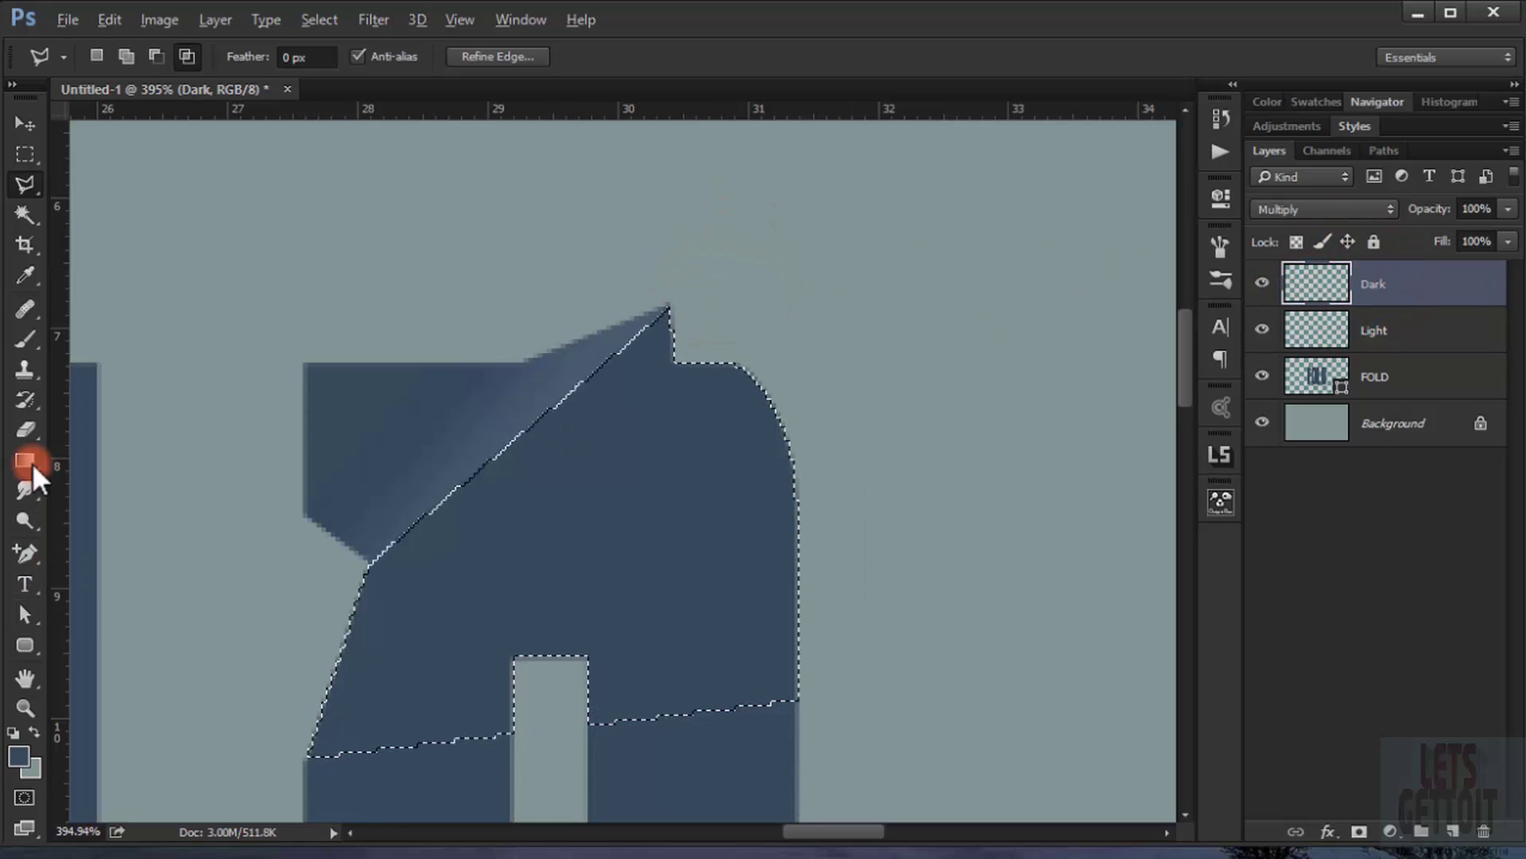
{"action": "left_click", "coordinate": [26, 460]}
{"action": "left_click", "coordinate": [137, 51]}
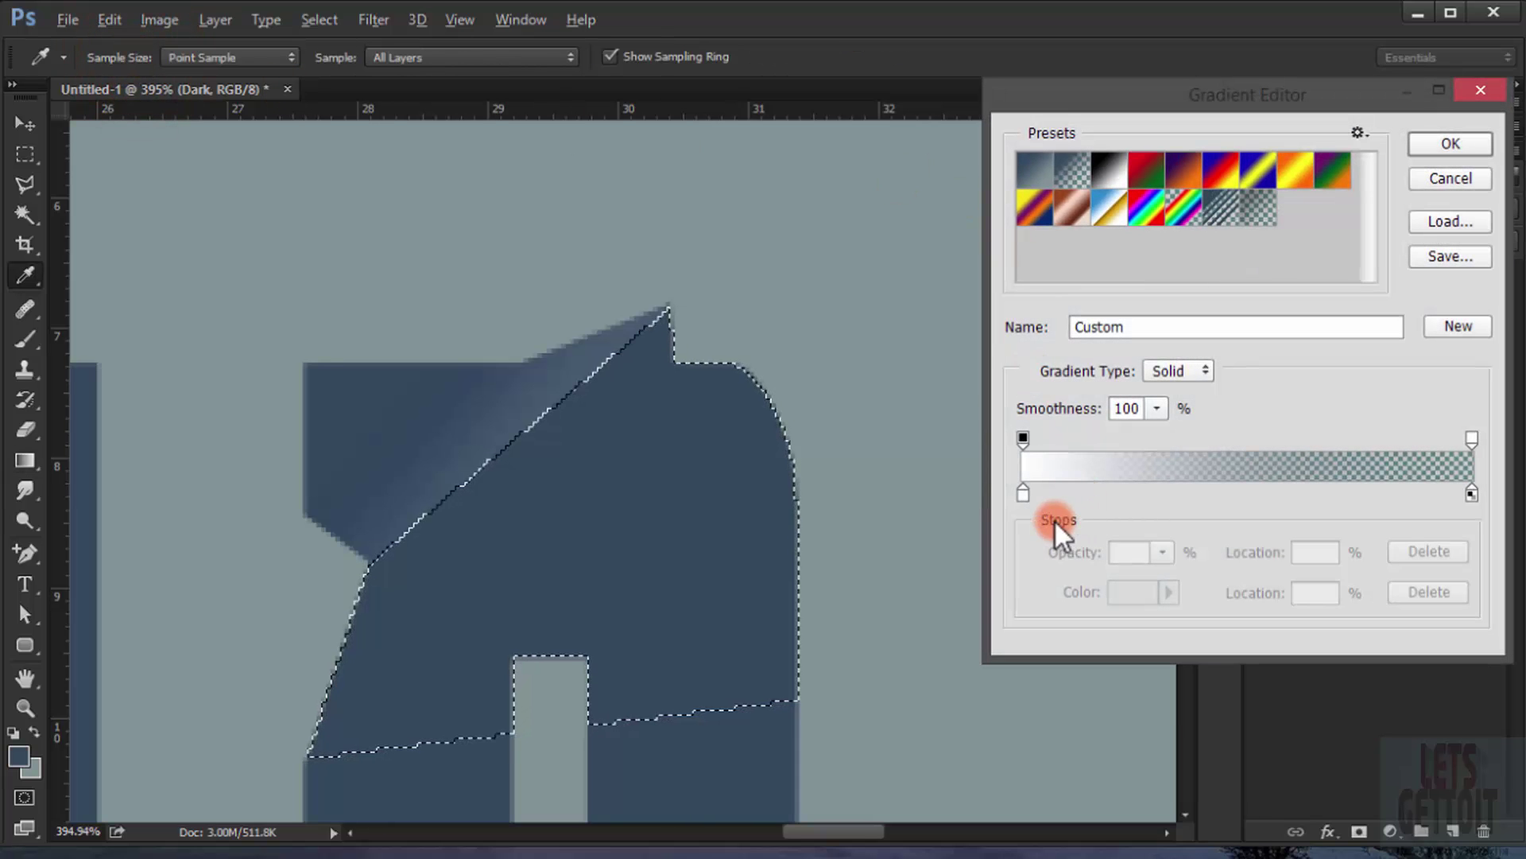
{"action": "double_click", "coordinate": [1023, 494]}
{"action": "left_click_drag", "start_coordinate": [1261, 481], "coordinate": [1291, 497]}
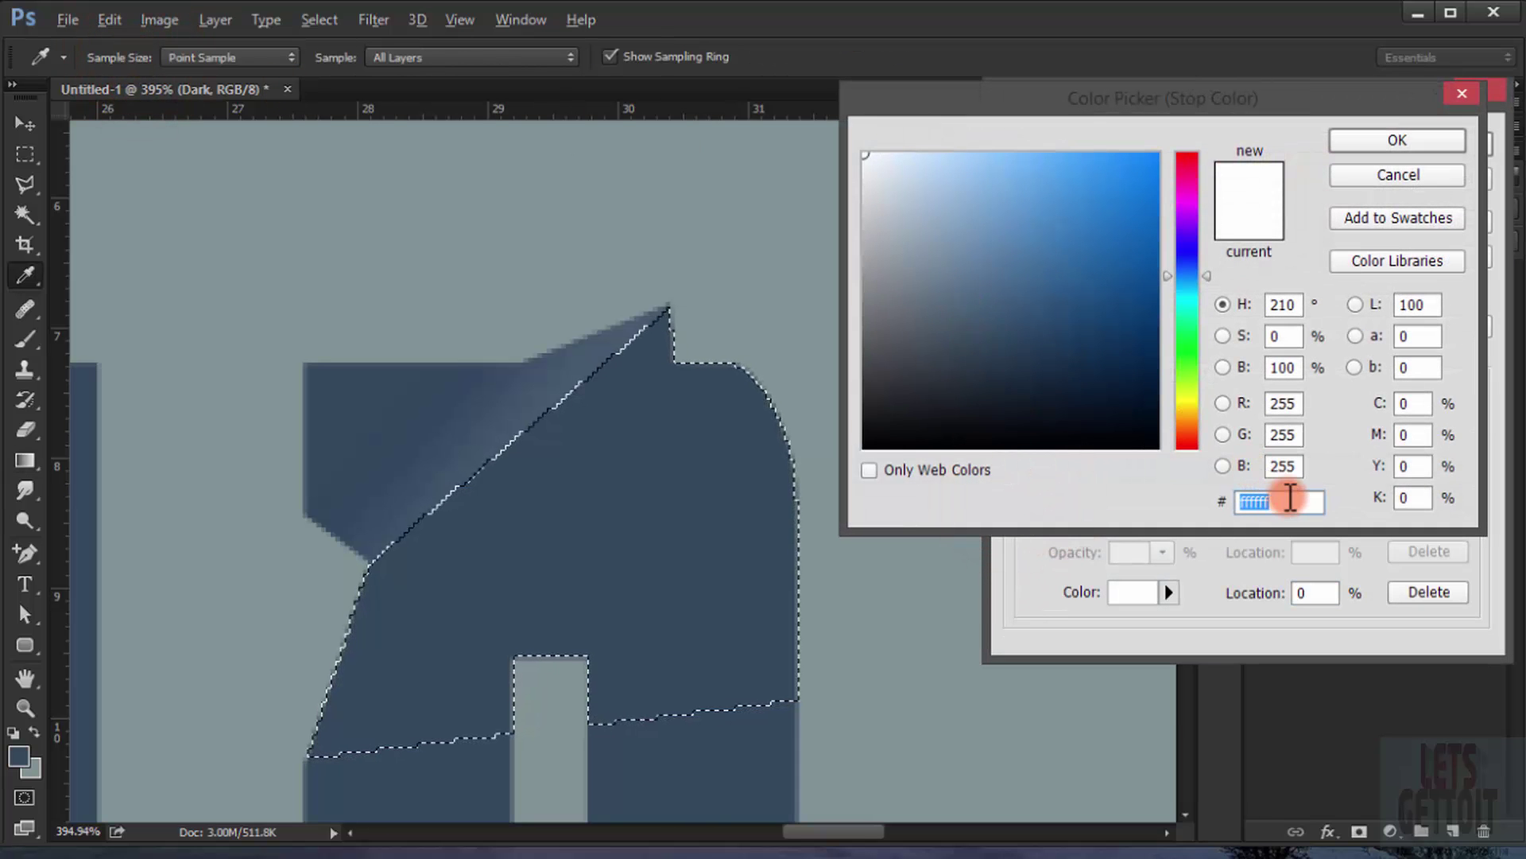
{"action": "type", "text": "bfbfbf"}
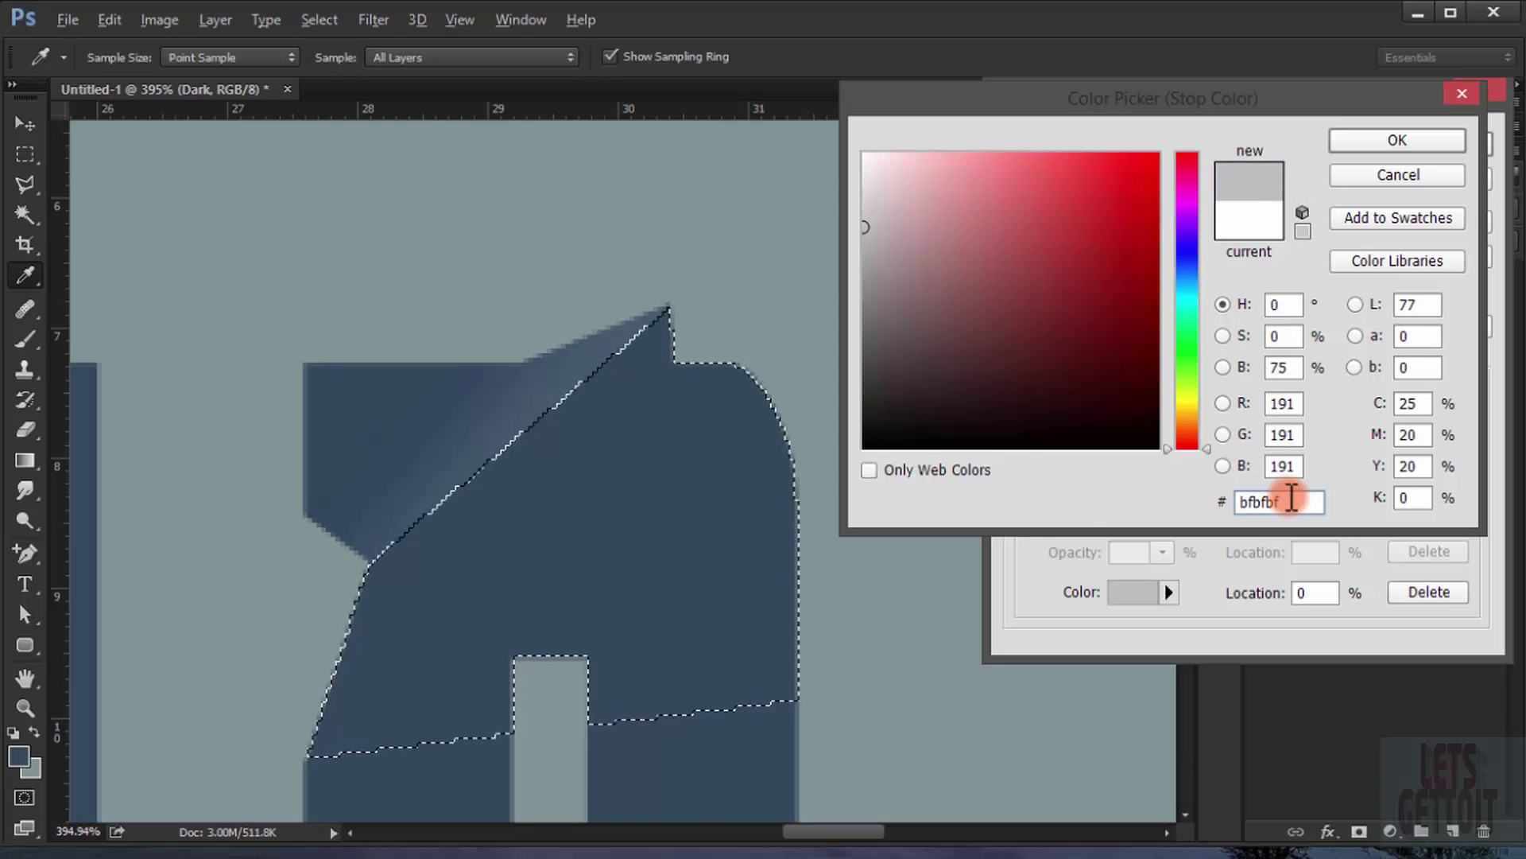
{"action": "left_click", "coordinate": [1349, 150]}
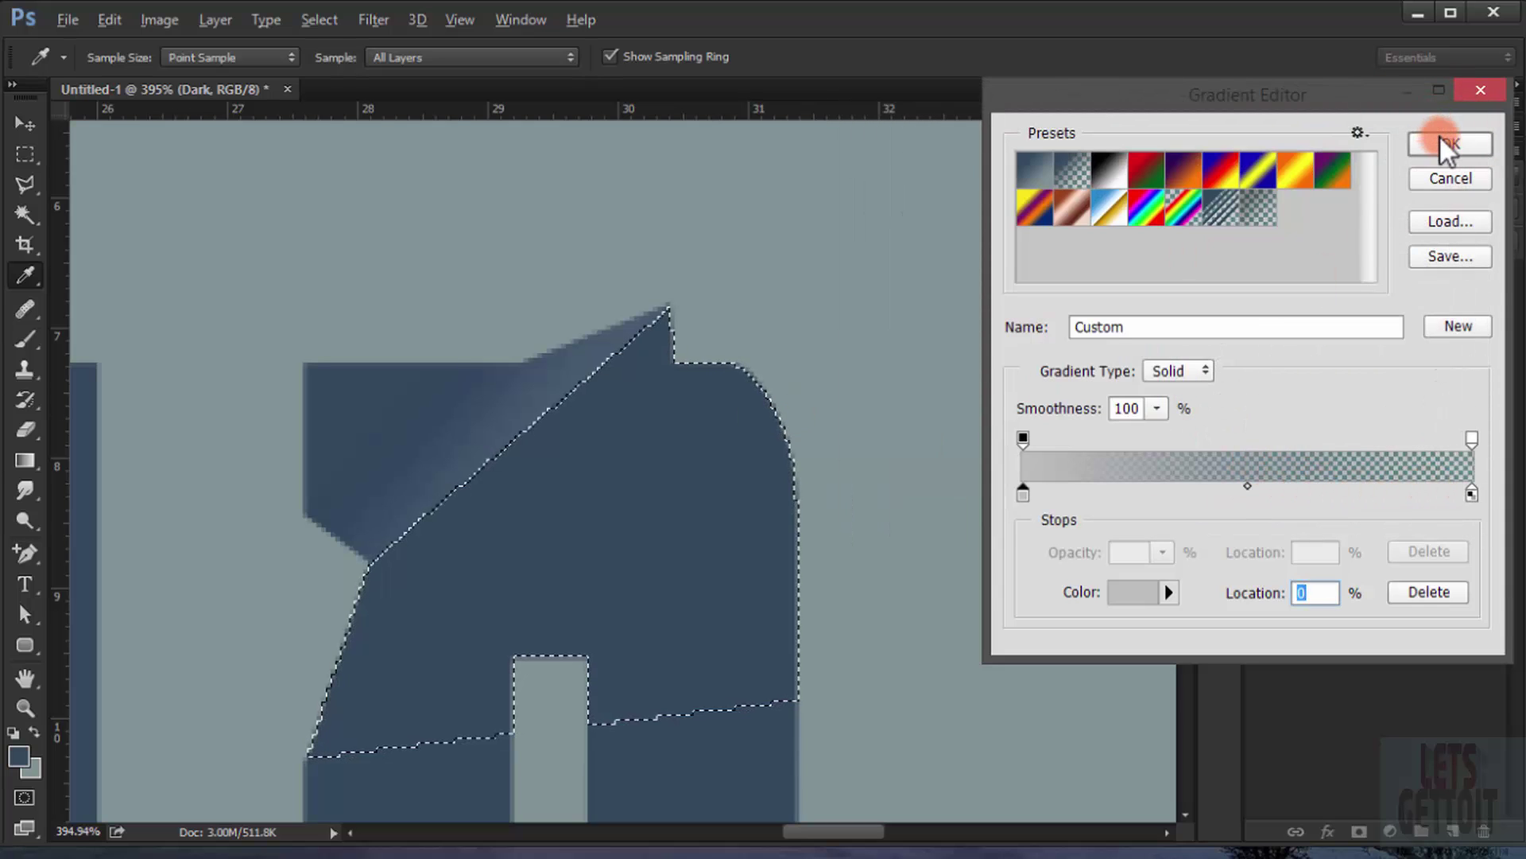
{"action": "left_click", "coordinate": [1440, 143]}
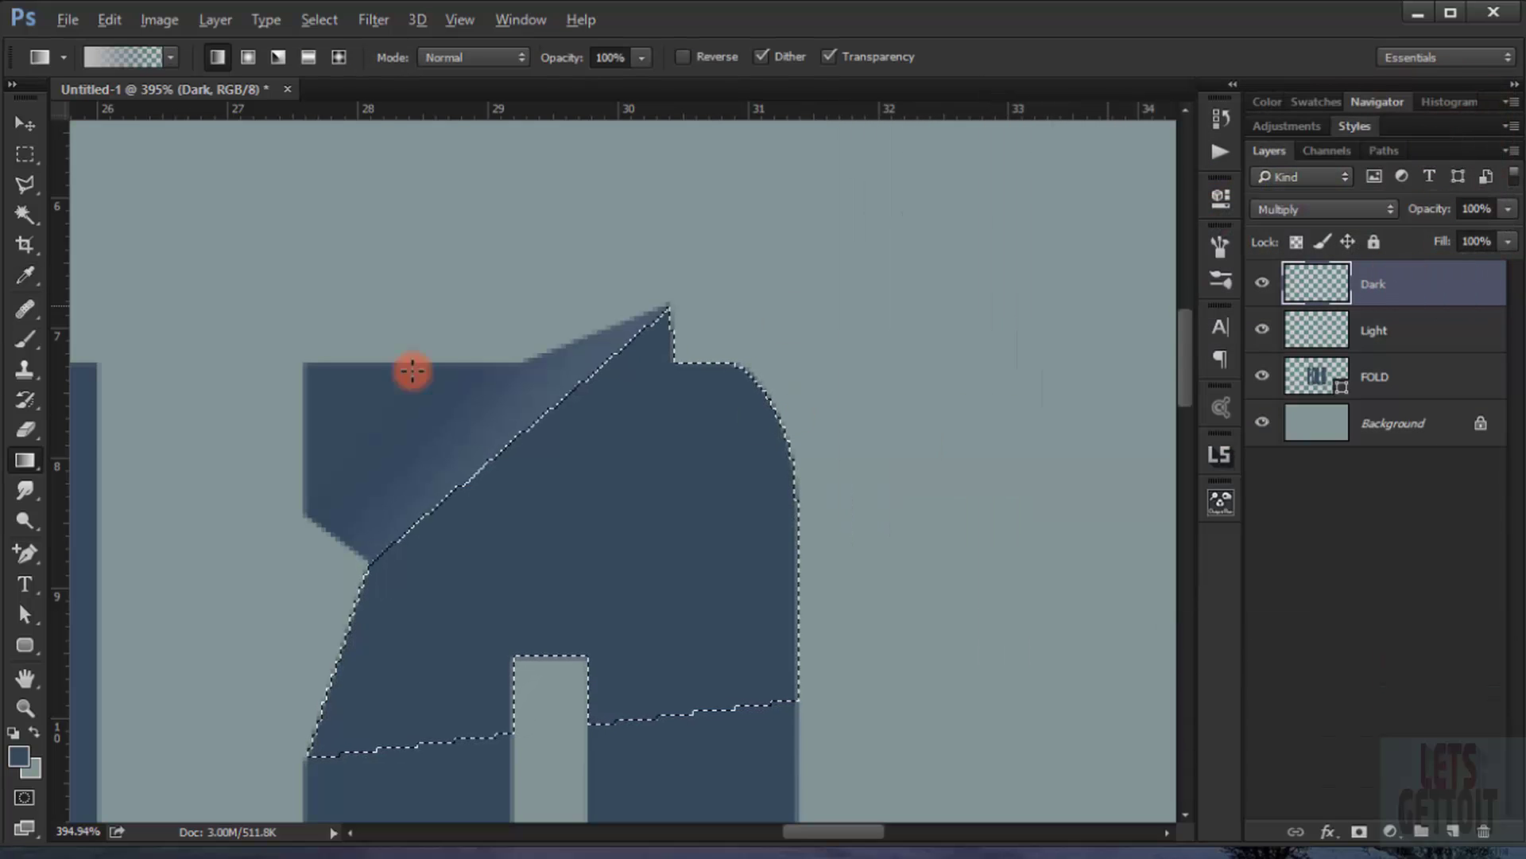
- Build up a shadow on the Dark layer with repeated gray-to-transparent gradients running diagonally down across the D's fold line, and deselect
{"action": "left_click", "coordinate": [576, 434]}
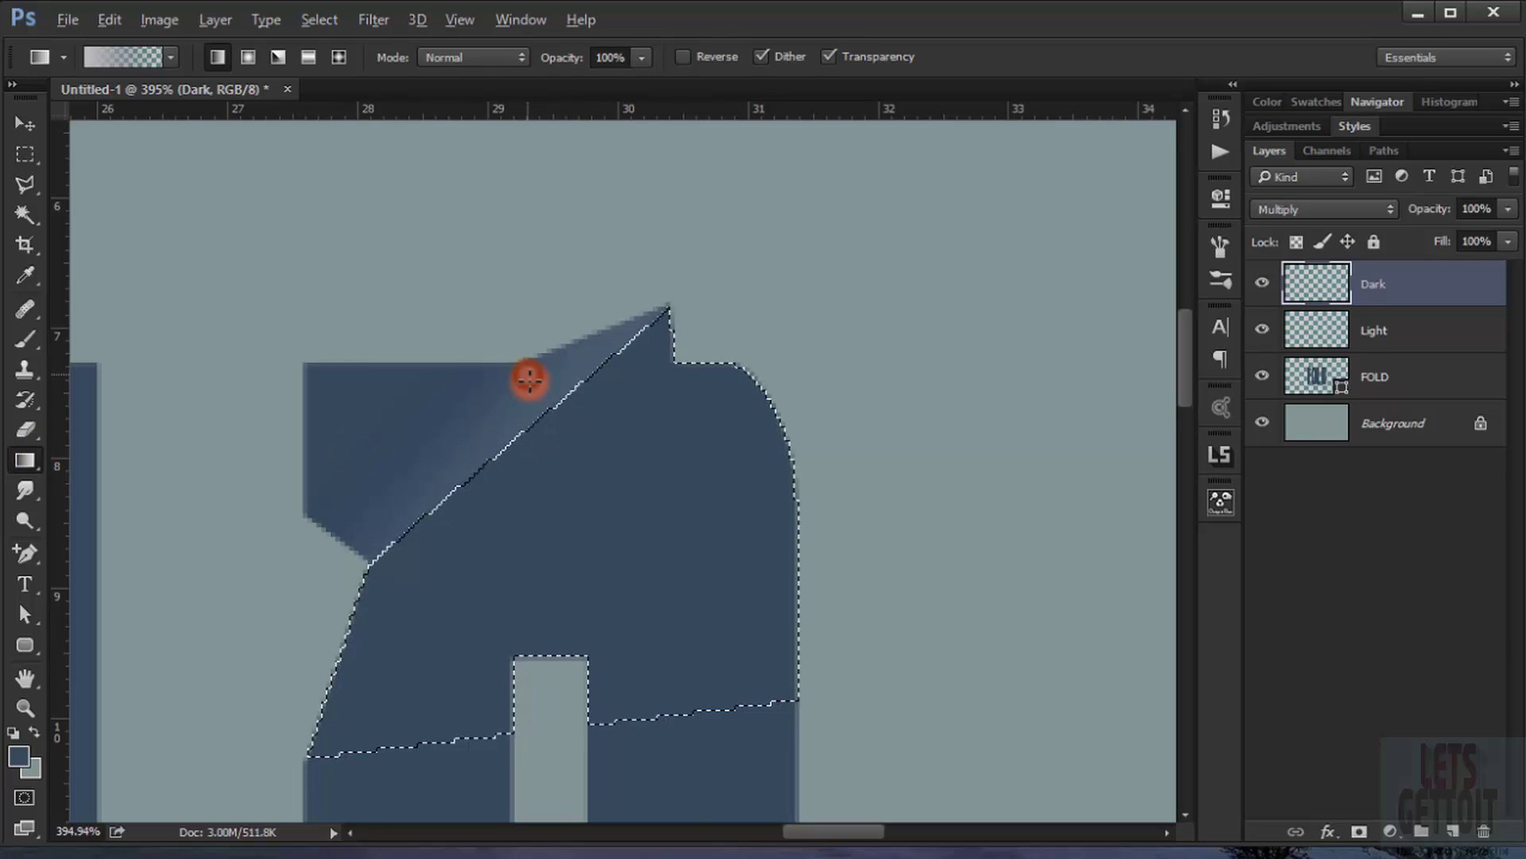
{"action": "left_click_drag", "start_coordinate": [540, 466], "coordinate": [538, 453]}
{"action": "left_click_drag", "start_coordinate": [502, 399], "coordinate": [562, 480]}
{"action": "mouse_move", "coordinate": [446, 395]}
{"action": "left_mouse_down"}
{"action": "mouse_move", "coordinate": [569, 446]}
{"action": "mouse_move", "coordinate": [519, 500]}
{"action": "mouse_move", "coordinate": [480, 475]}
{"action": "left_mouse_up"}
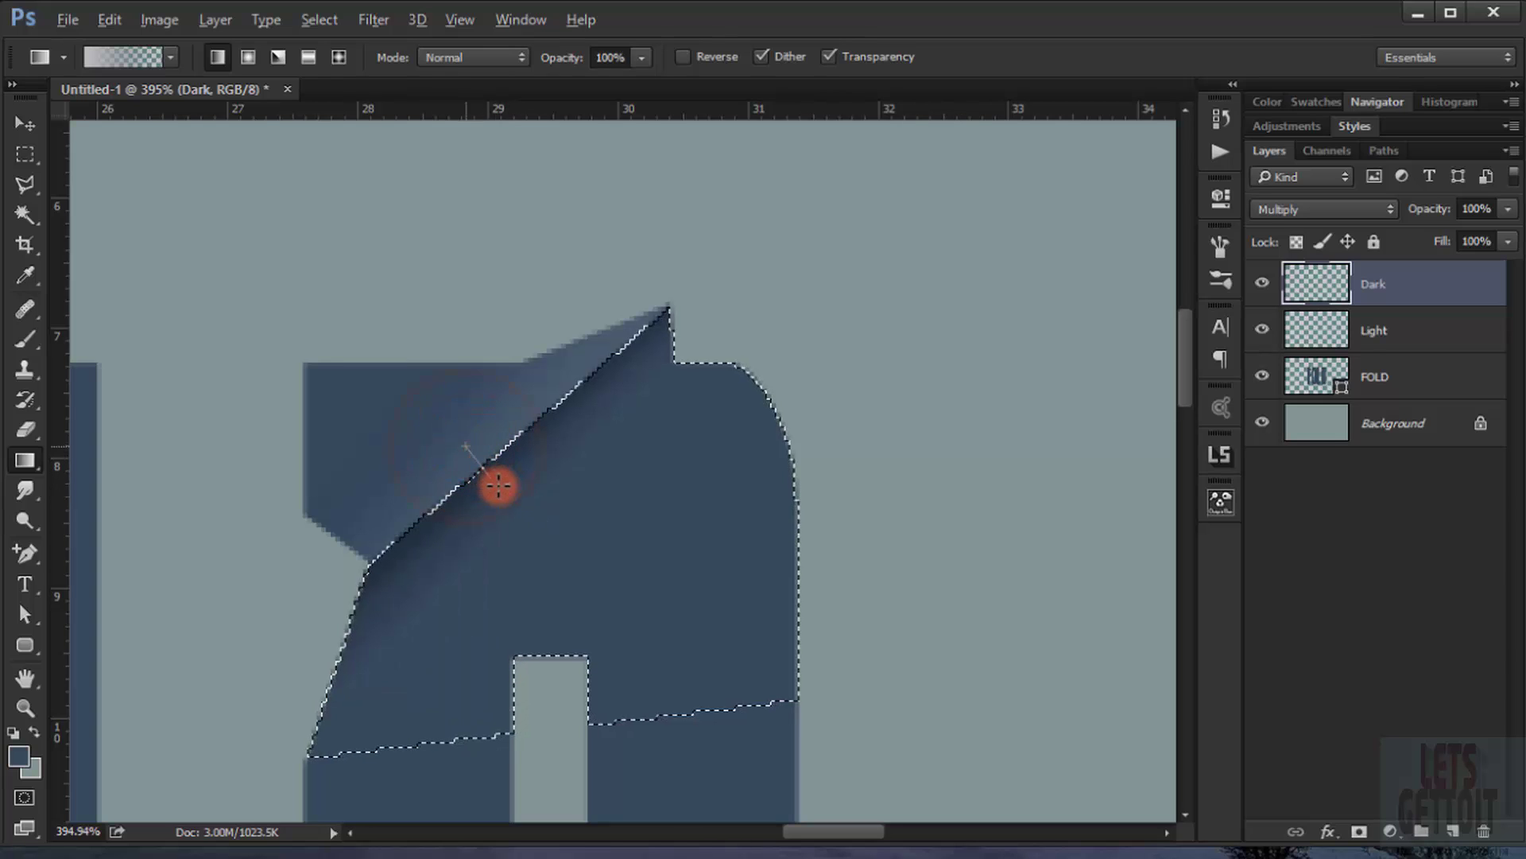
{"action": "left_click_drag", "start_coordinate": [350, 390], "coordinate": [501, 520]}
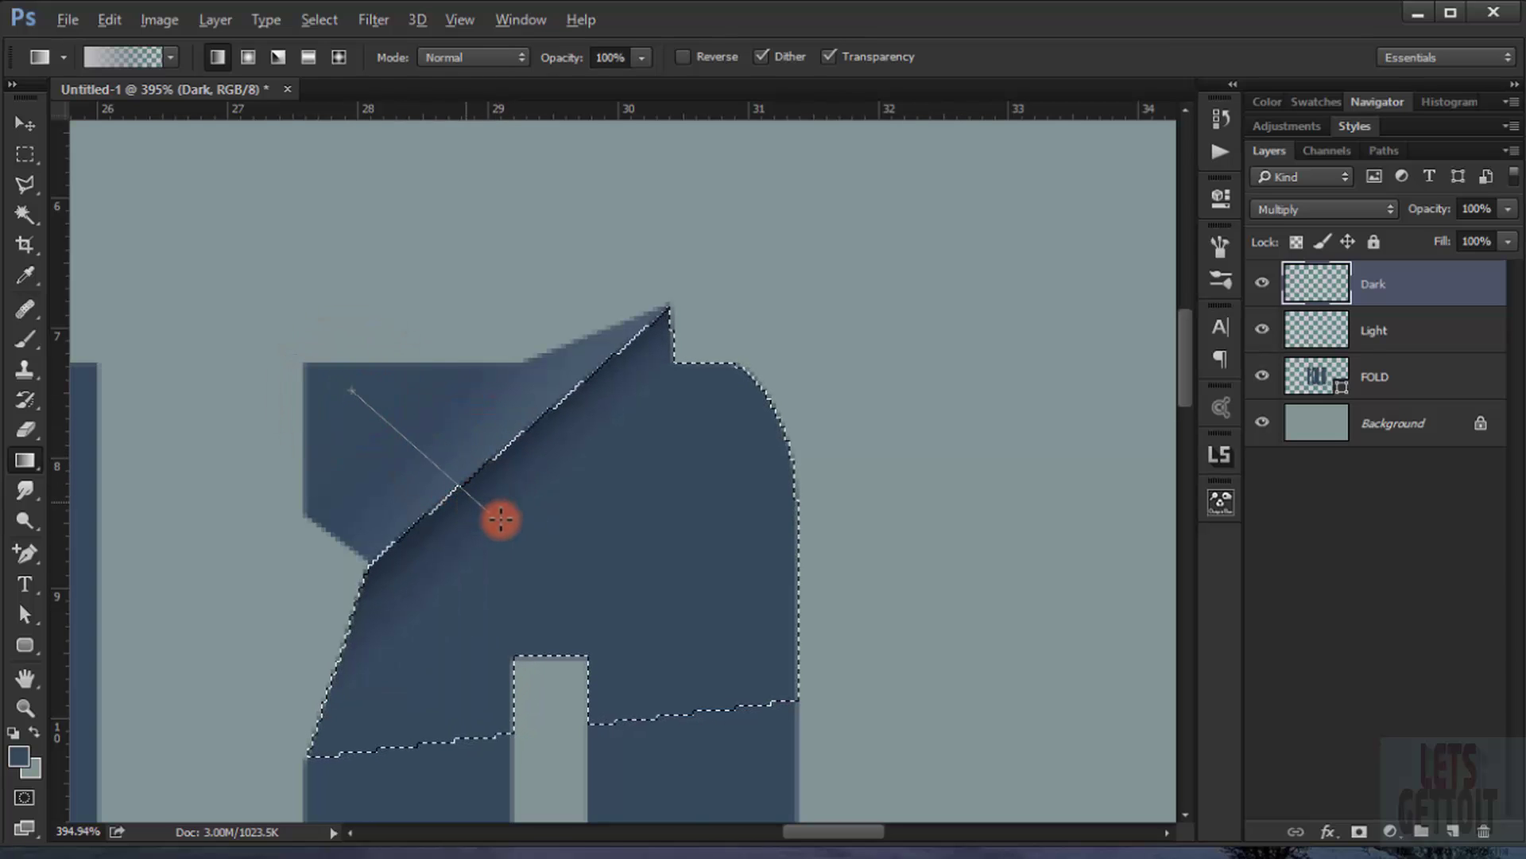
{"action": "left_click_drag", "start_coordinate": [440, 444], "coordinate": [562, 521]}
{"action": "left_click_drag", "start_coordinate": [357, 372], "coordinate": [512, 497]}
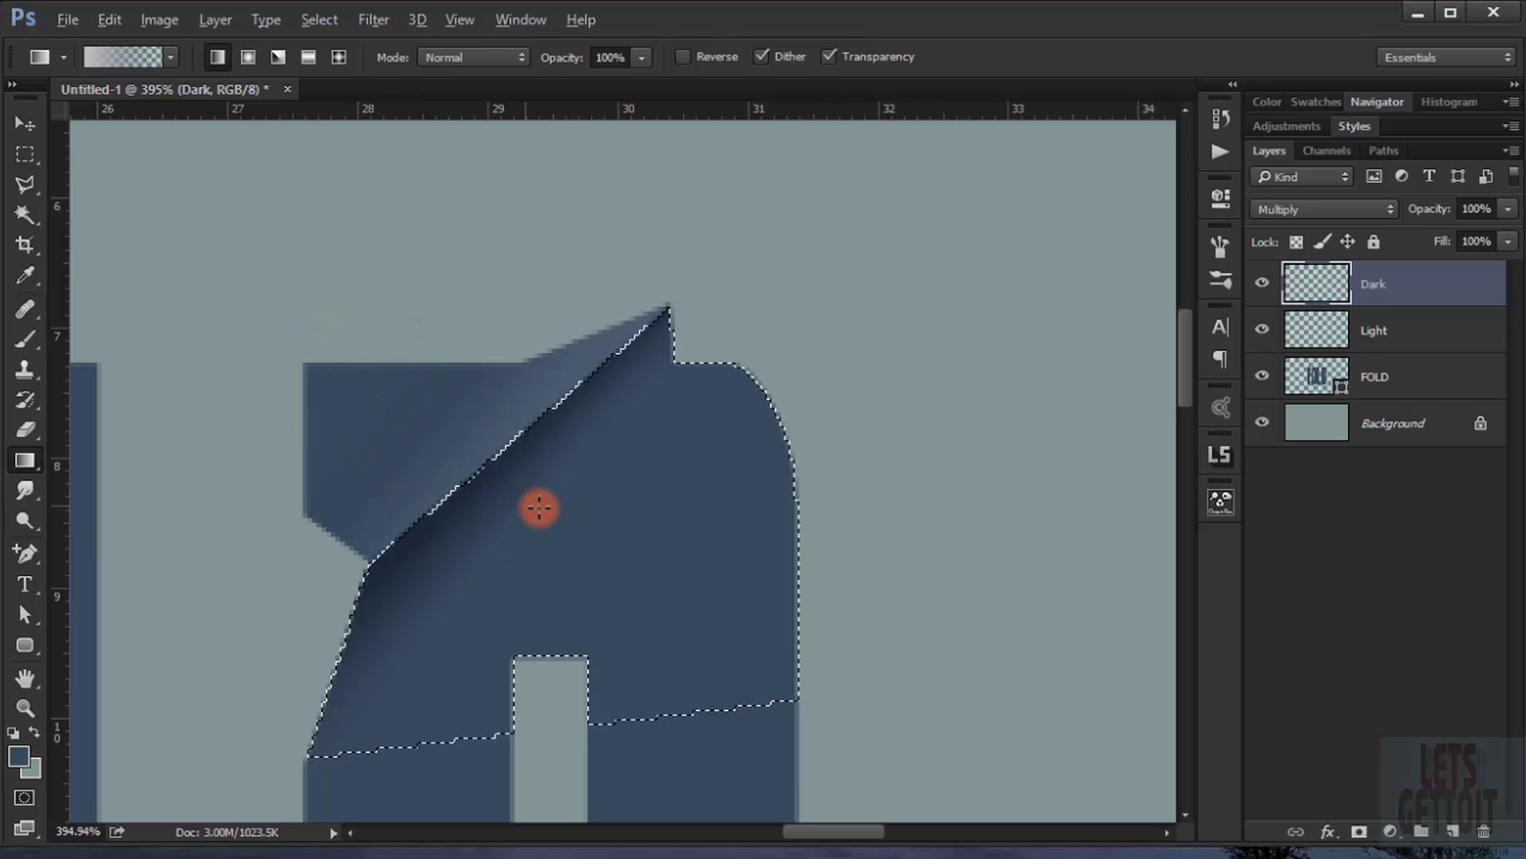
{"action": "key", "text": "ctrl+d"}
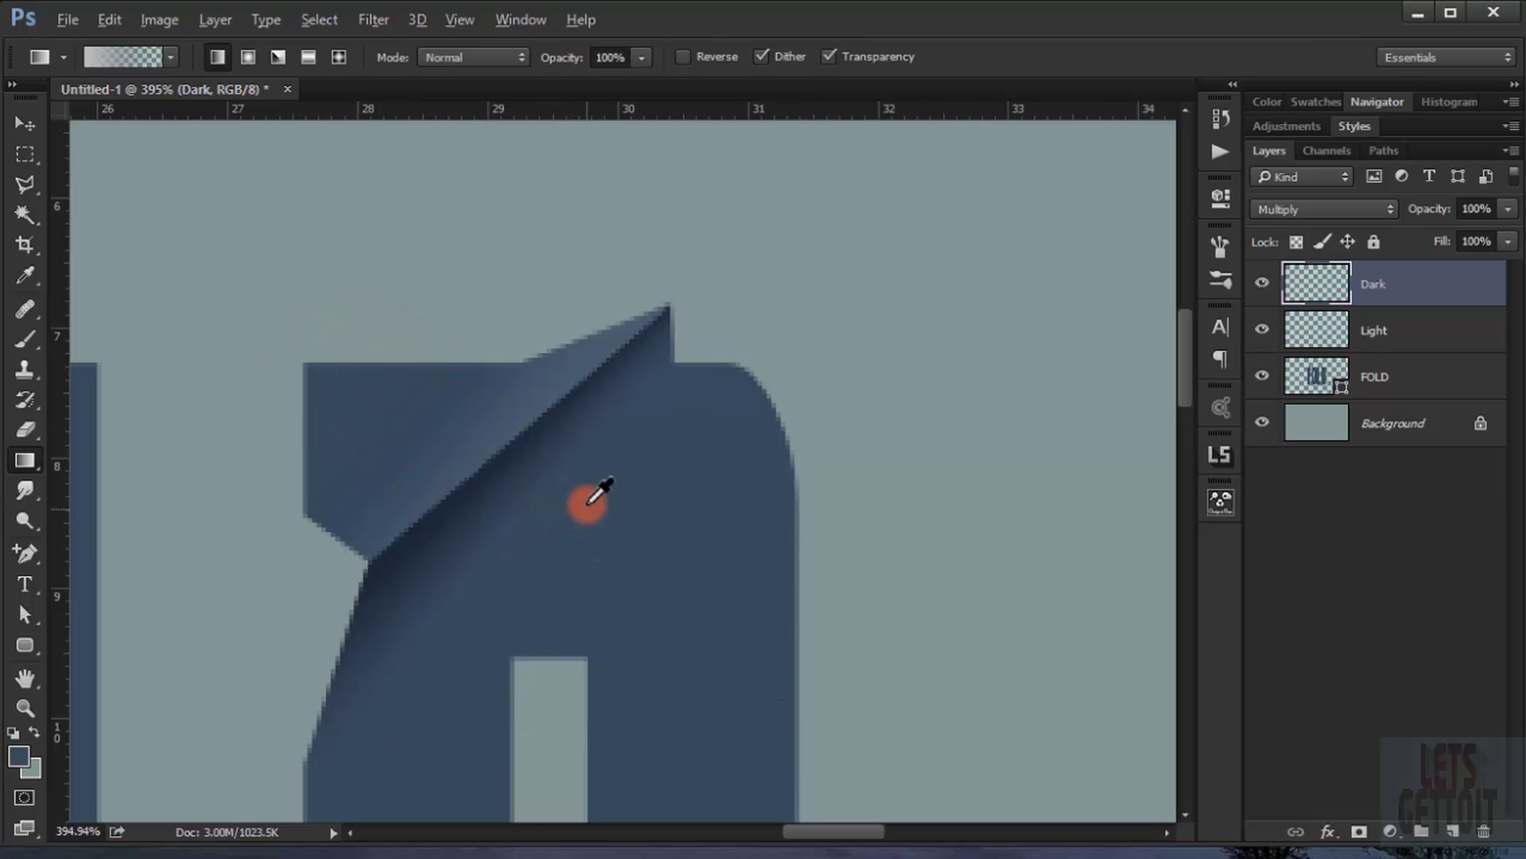
- On the FOLD layer, move the D's upper-left corner anchor up and inward, to about the height of the fold's raised tip
{"action": "scroll", "coordinate": [609, 497], "scroll_direction": "down", "scroll_amount": 5}
{"action": "scroll", "coordinate": [651, 578], "scroll_direction": "down", "scroll_amount": 3}
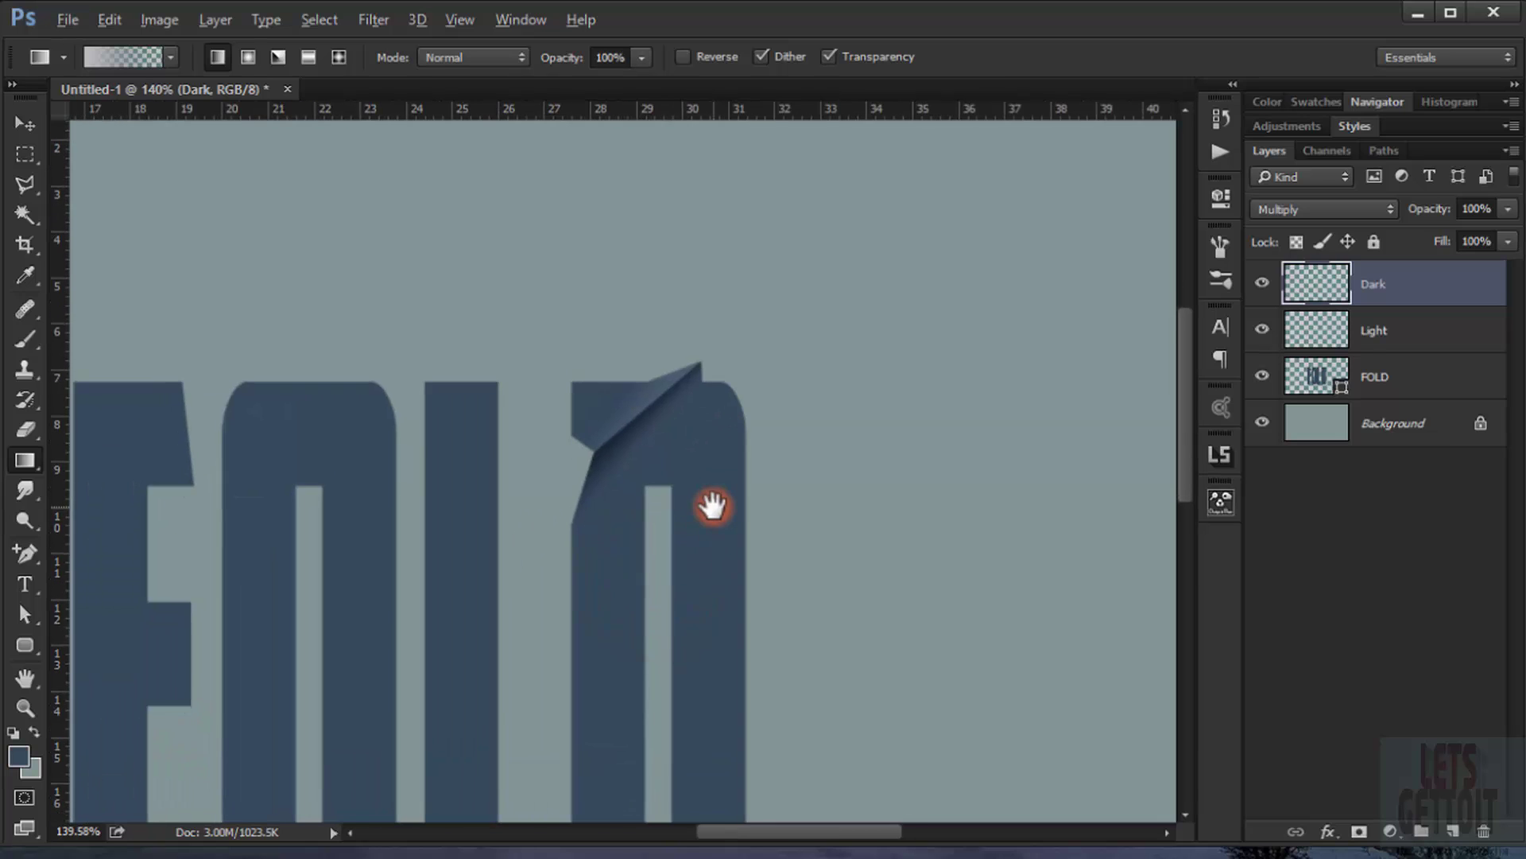
{"action": "scroll", "coordinate": [793, 547], "scroll_direction": "down", "scroll_amount": 1}
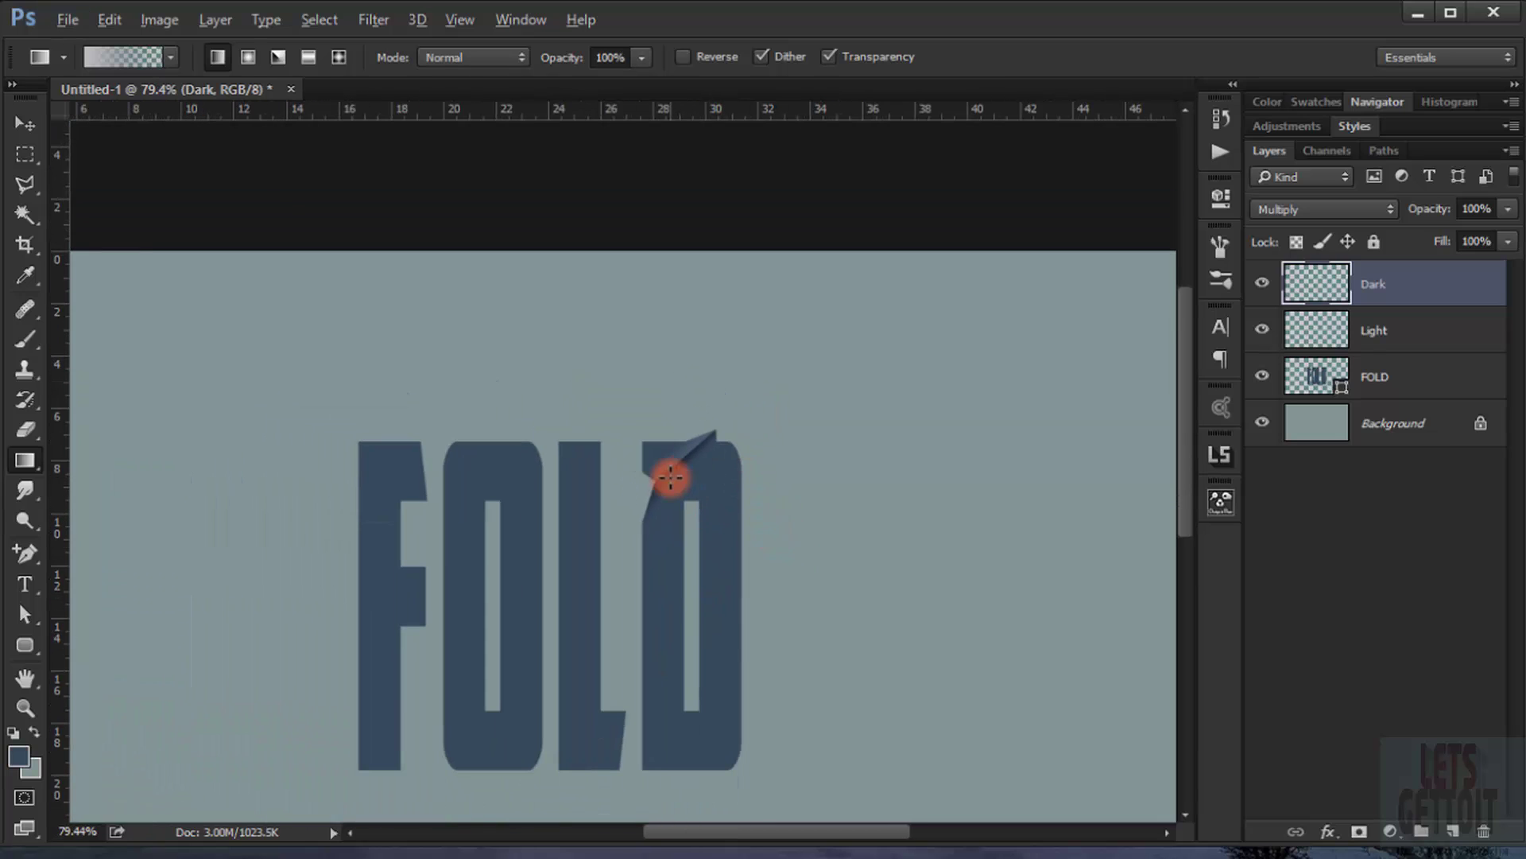
{"action": "scroll", "coordinate": [596, 432], "scroll_direction": "up", "scroll_amount": 6}
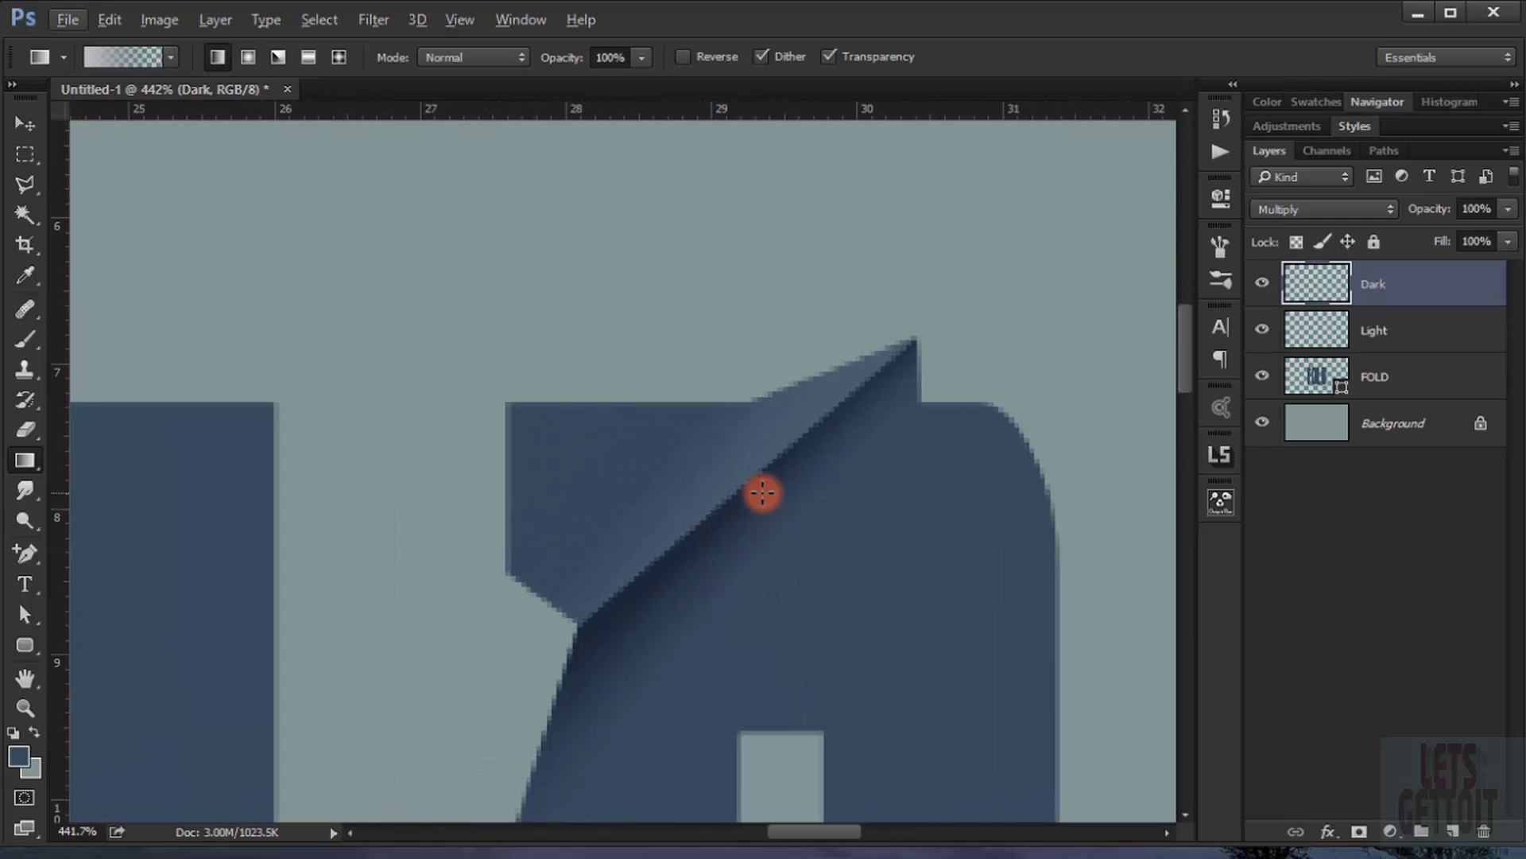
{"action": "scroll", "coordinate": [765, 481], "scroll_direction": "down", "scroll_amount": 2}
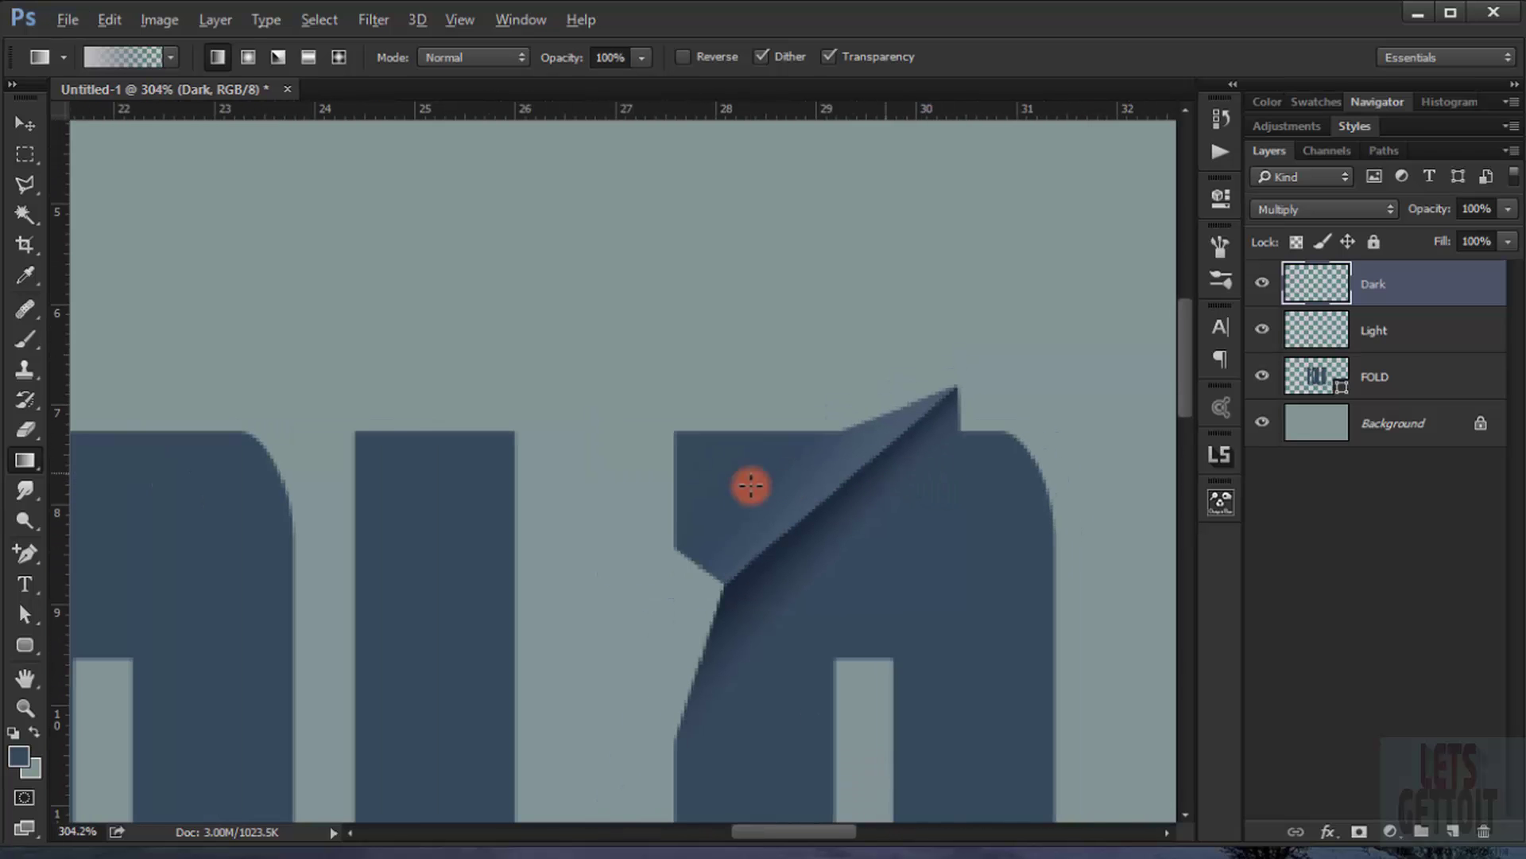
{"action": "left_click", "coordinate": [1308, 380]}
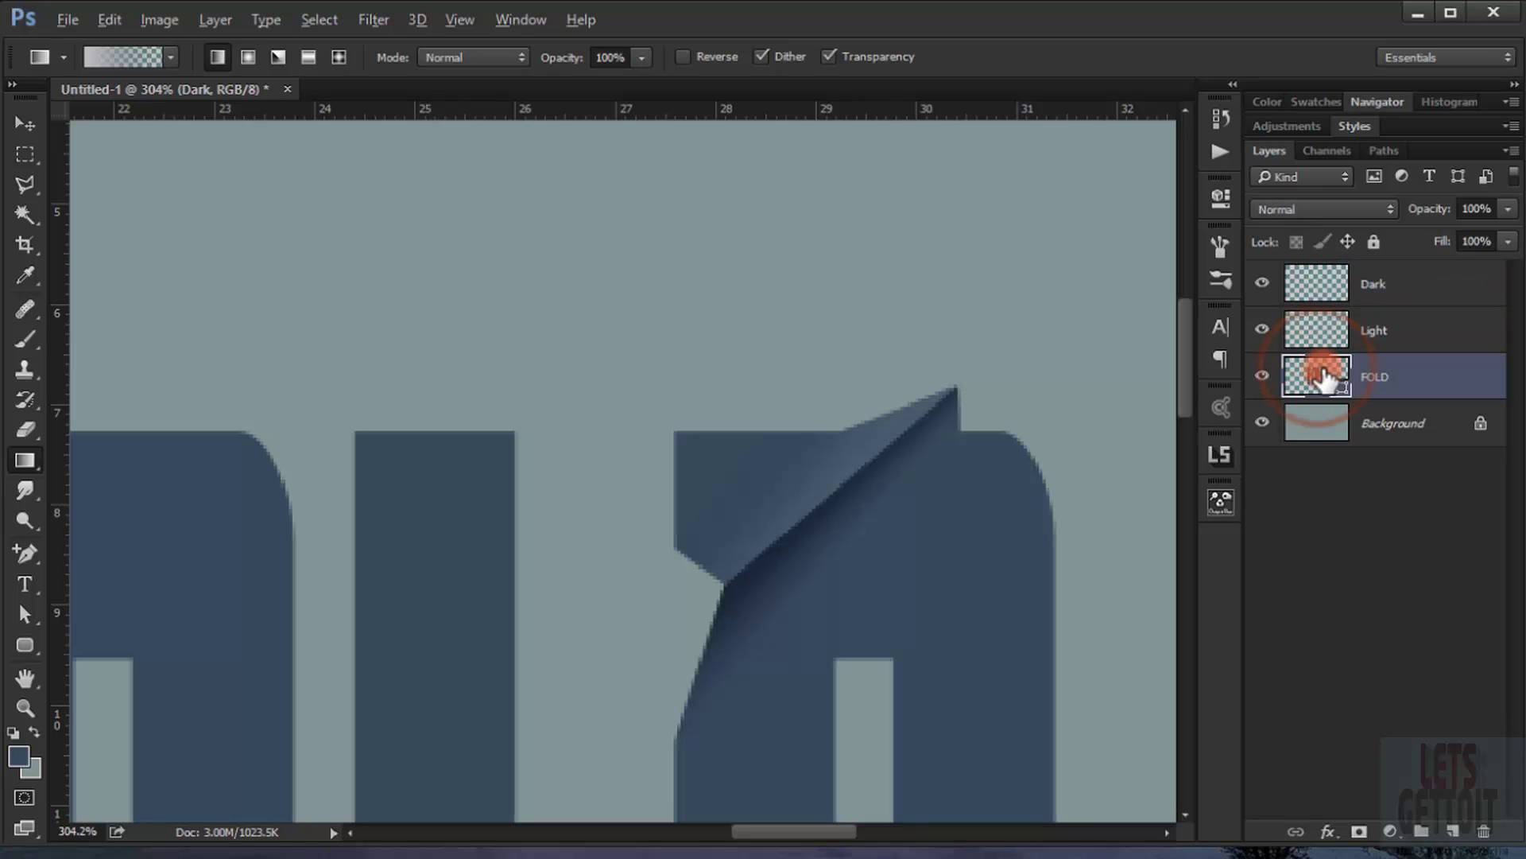
{"action": "left_click_drag", "start_coordinate": [30, 623], "coordinate": [117, 633]}
{"action": "left_click", "coordinate": [702, 525]}
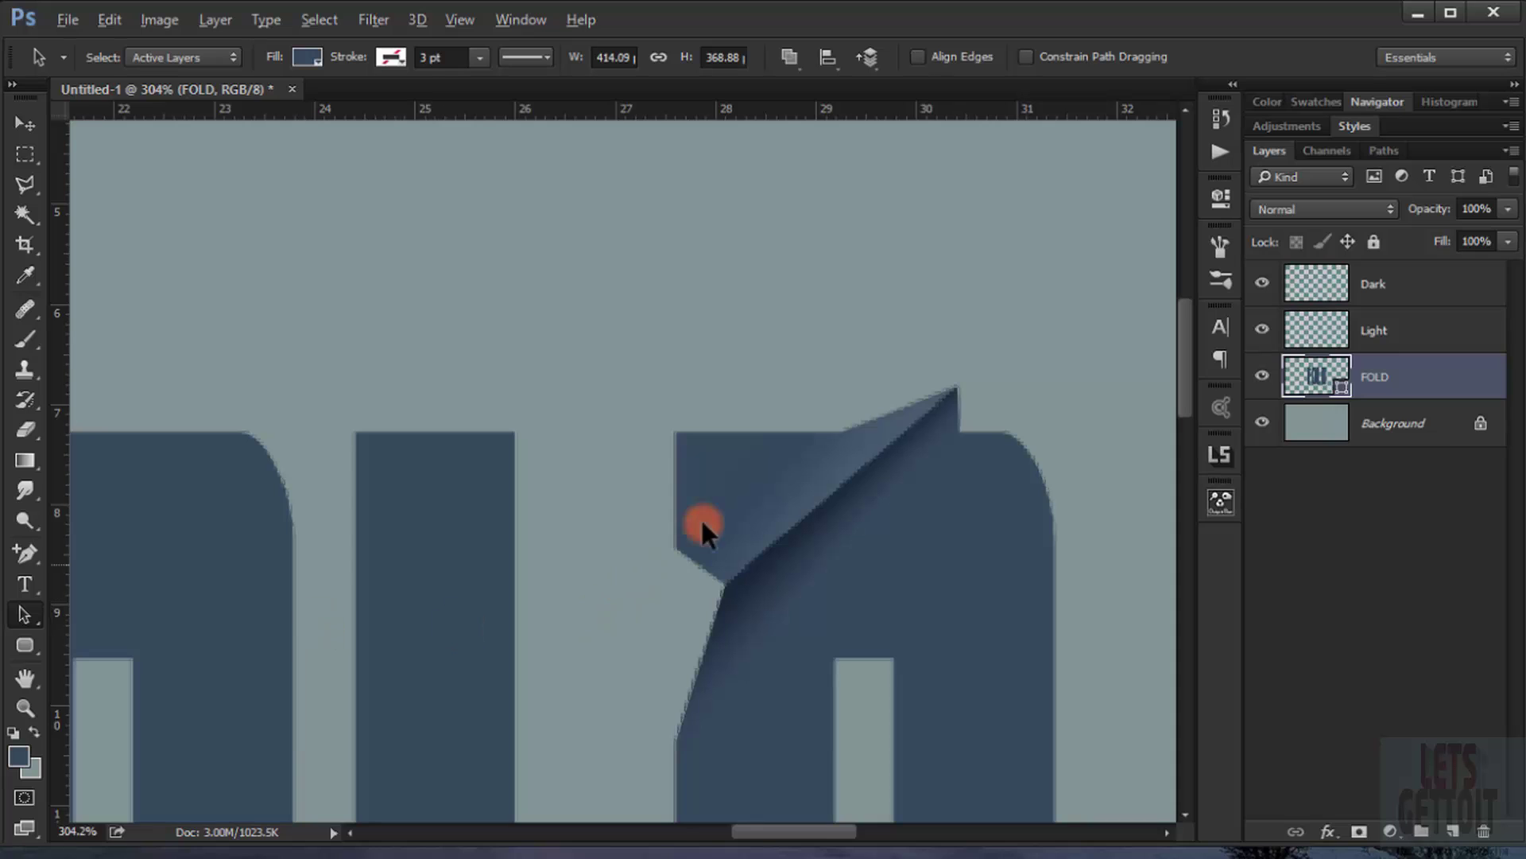
{"action": "scroll", "coordinate": [678, 436], "scroll_direction": "up", "scroll_amount": 1}
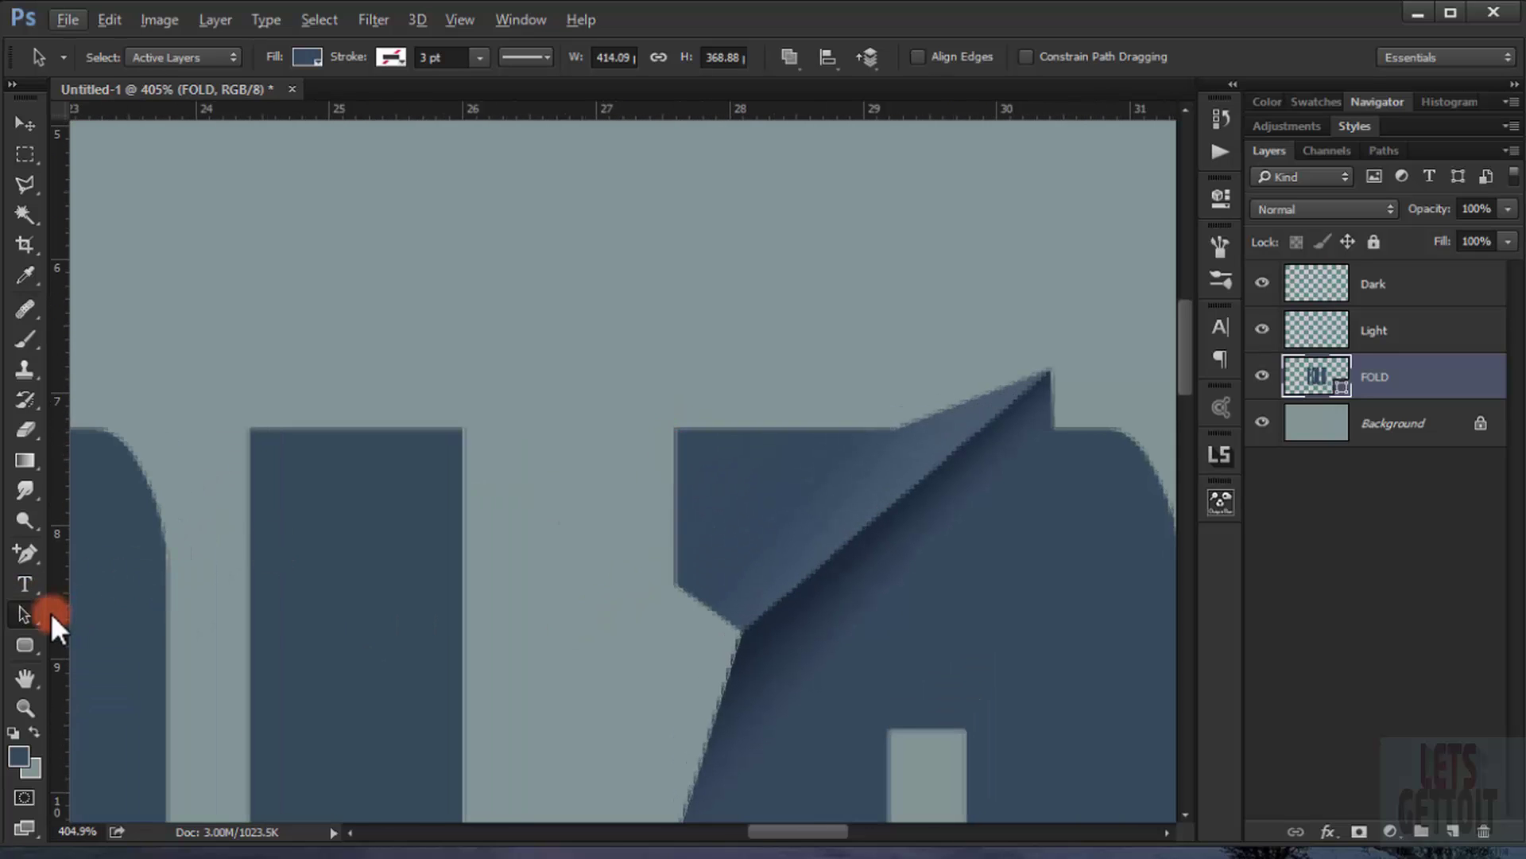
{"action": "left_click_drag", "start_coordinate": [31, 622], "coordinate": [126, 628]}
{"action": "left_click", "coordinate": [679, 436]}
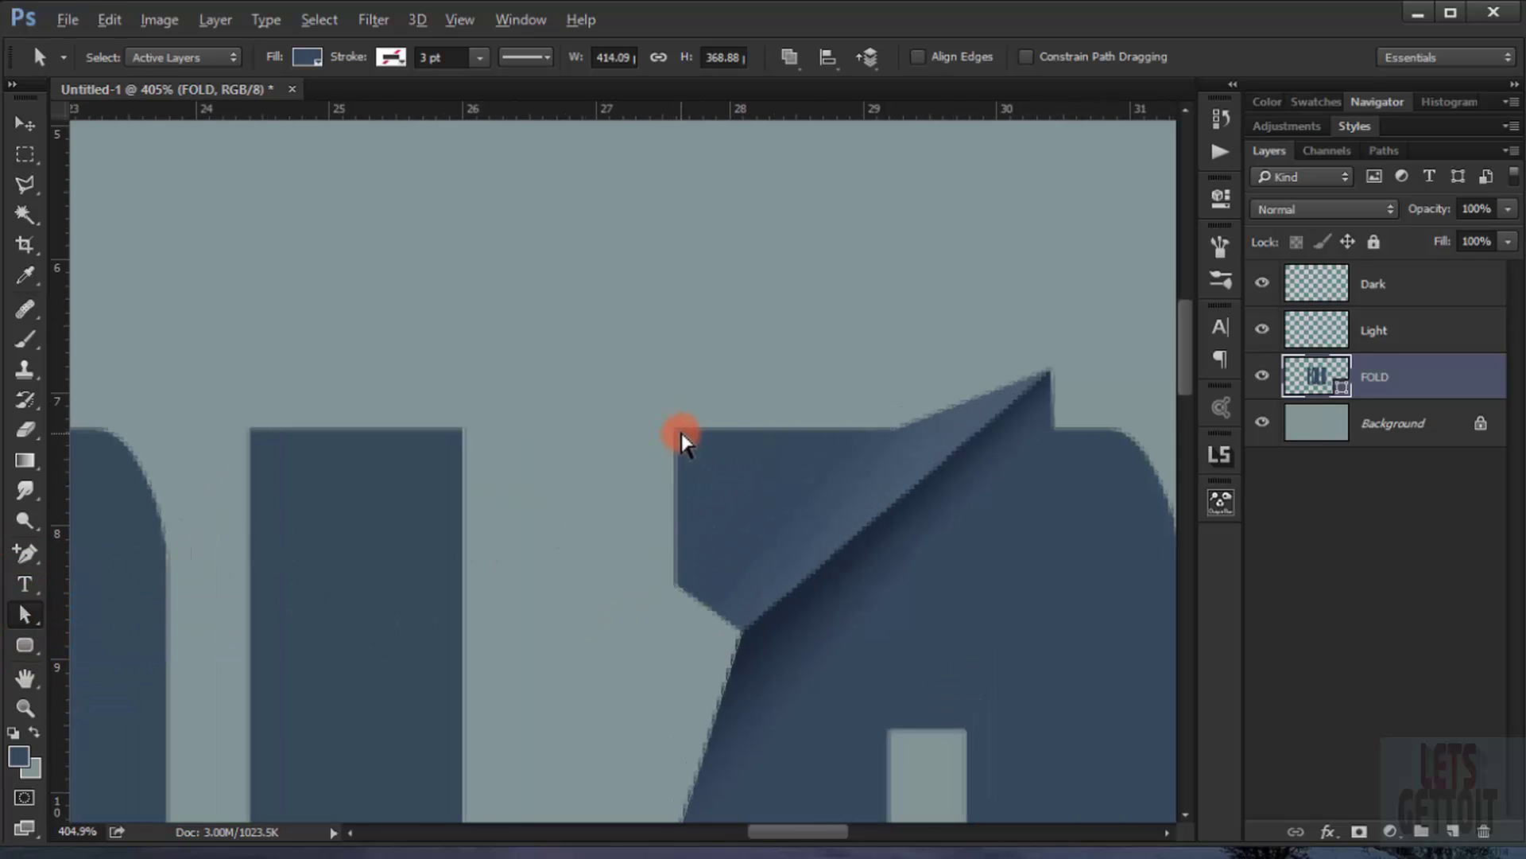
{"action": "scroll", "coordinate": [680, 438], "scroll_direction": "up", "scroll_amount": 1}
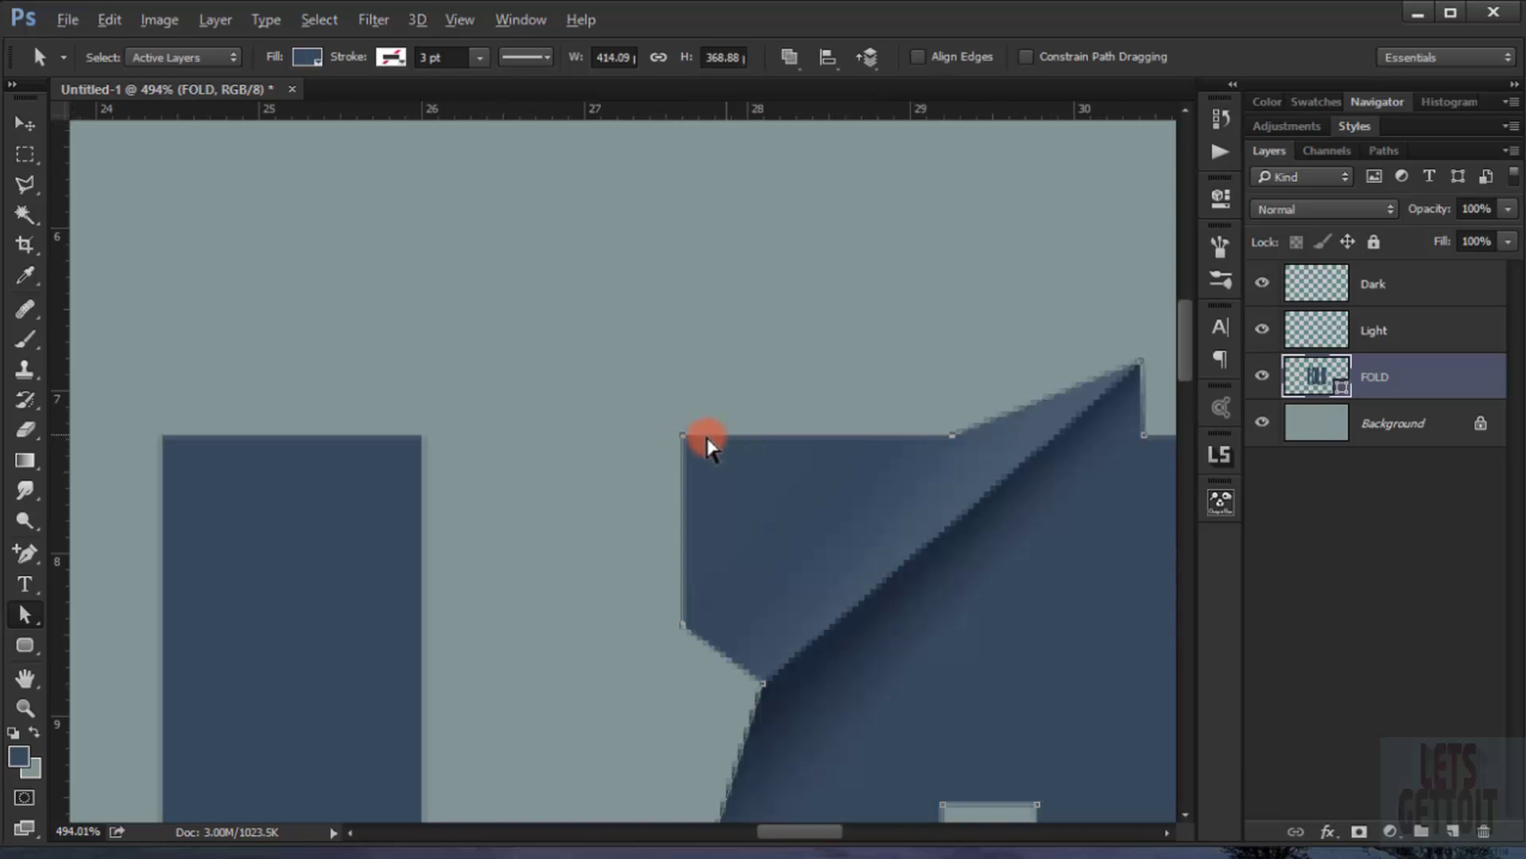
{"action": "left_click_drag", "start_coordinate": [683, 438], "coordinate": [779, 368]}
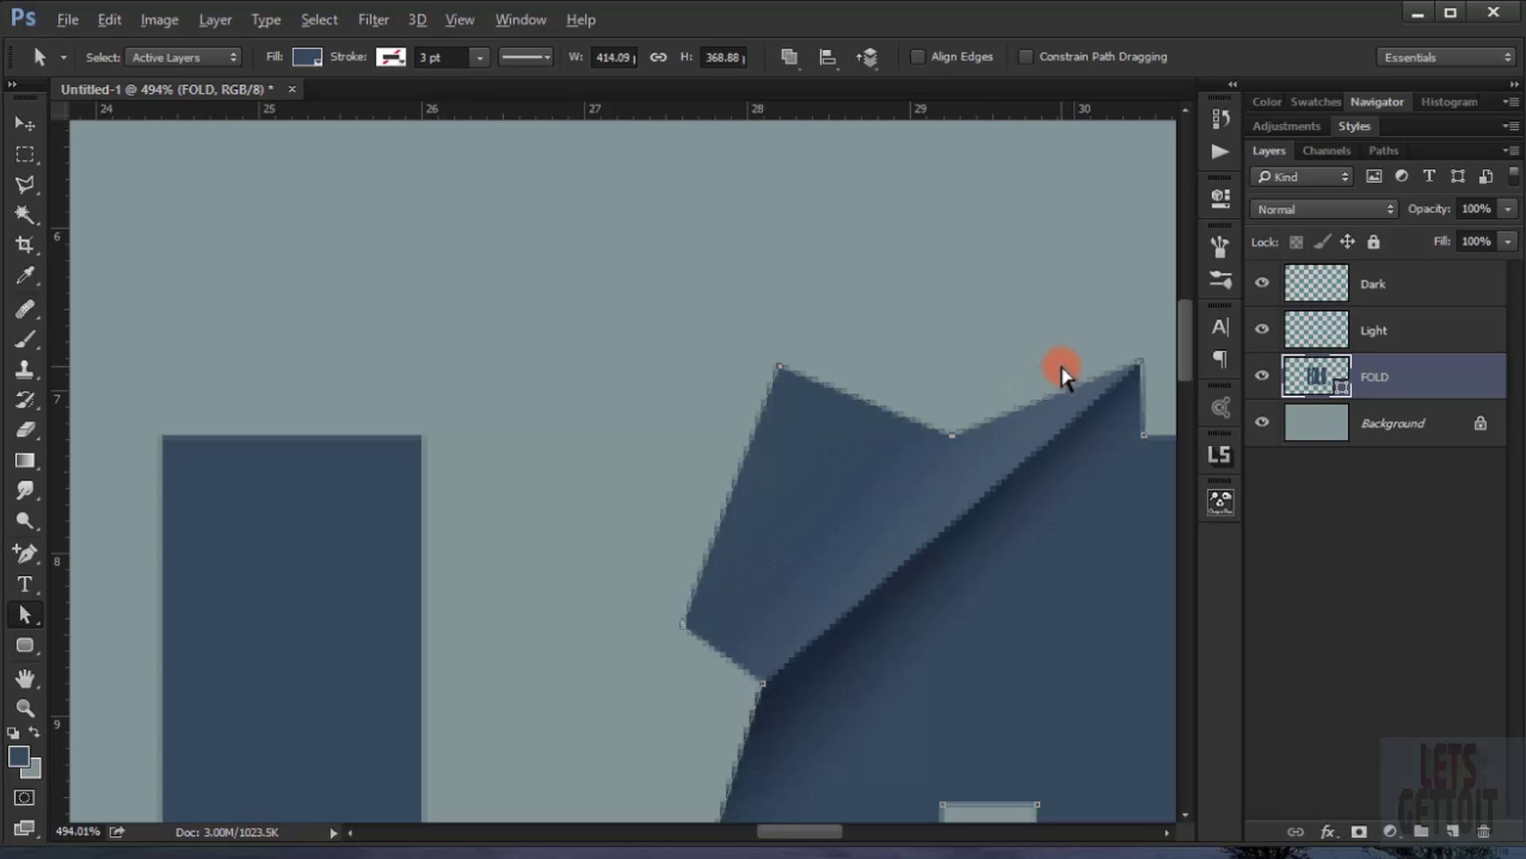
- Shift the D's raised upper-left corner anchor slightly further inward, toward the fold's tip
{"action": "scroll", "coordinate": [714, 698], "scroll_direction": "down", "scroll_amount": 2}
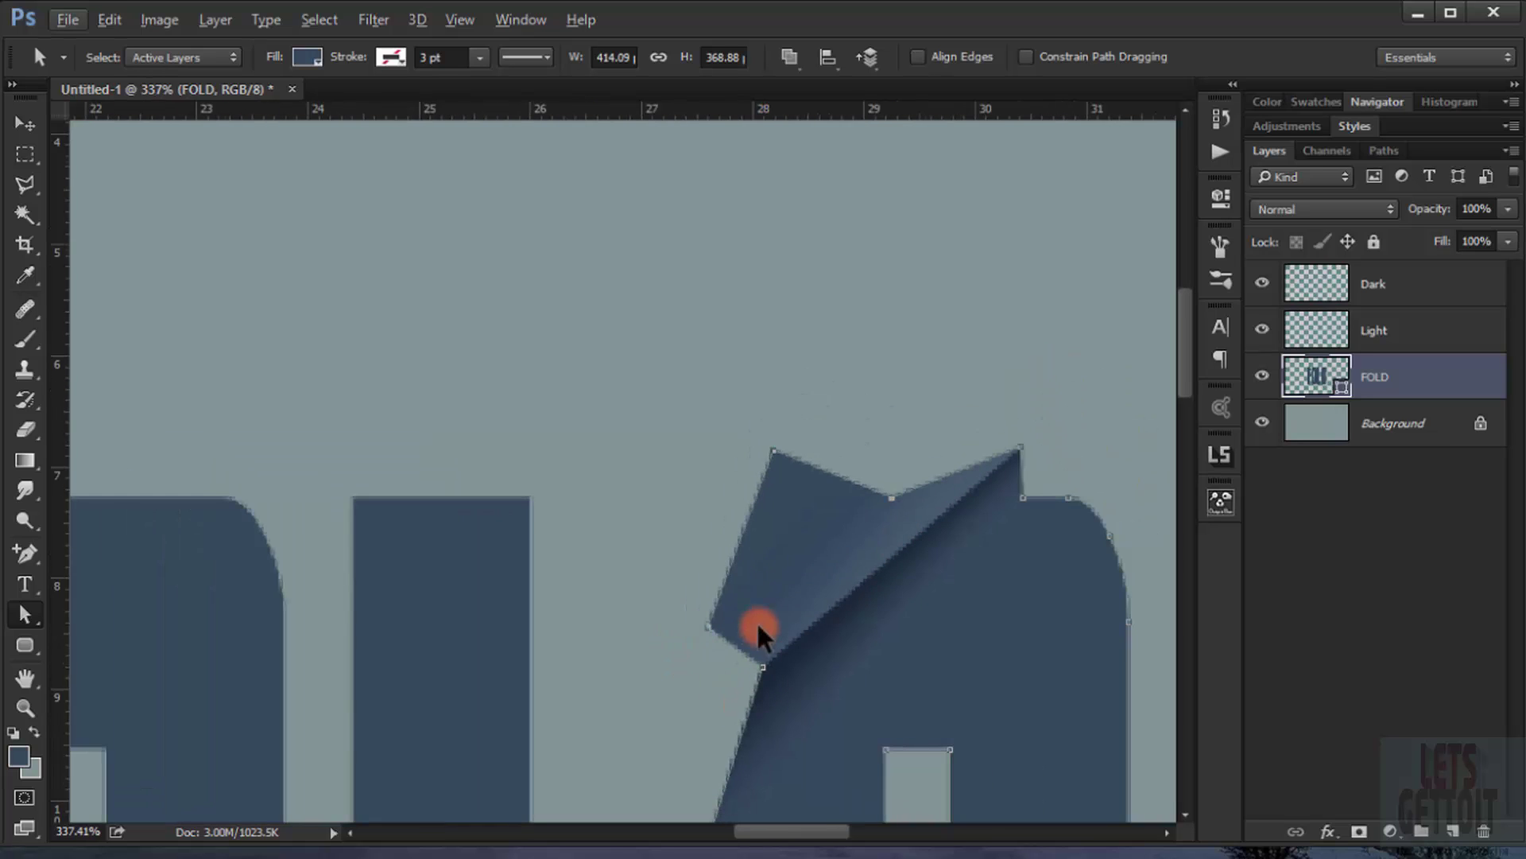
{"action": "scroll", "coordinate": [879, 535], "scroll_direction": "right", "scroll_amount": 3}
{"action": "left_click_drag", "start_coordinate": [616, 461], "coordinate": [640, 465]}
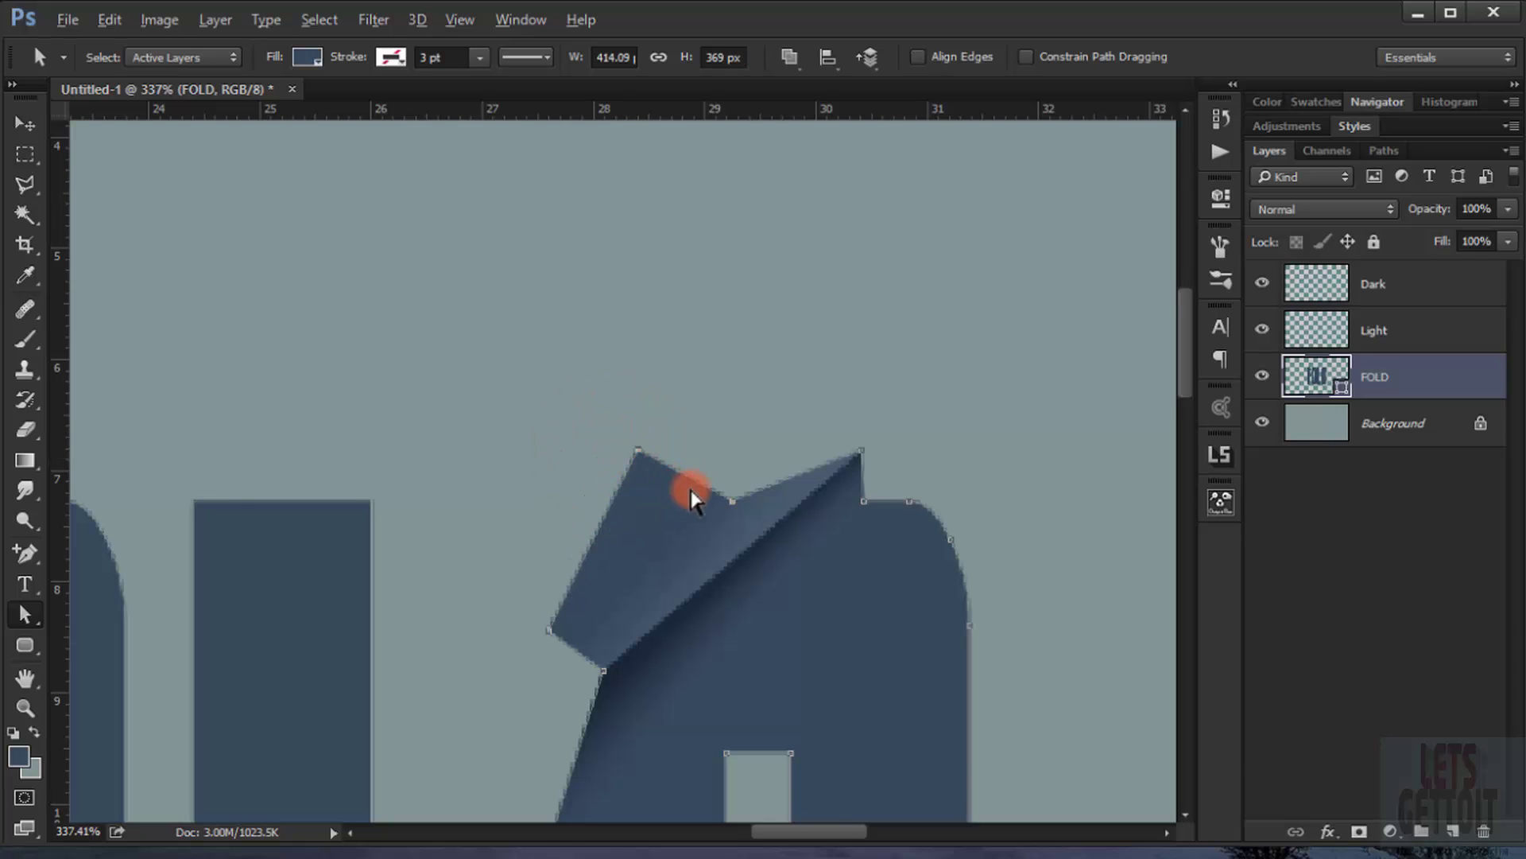
{"action": "scroll", "coordinate": [705, 501], "scroll_direction": "down", "scroll_amount": 1}
{"action": "left_click_drag", "start_coordinate": [774, 522], "coordinate": [700, 521]}
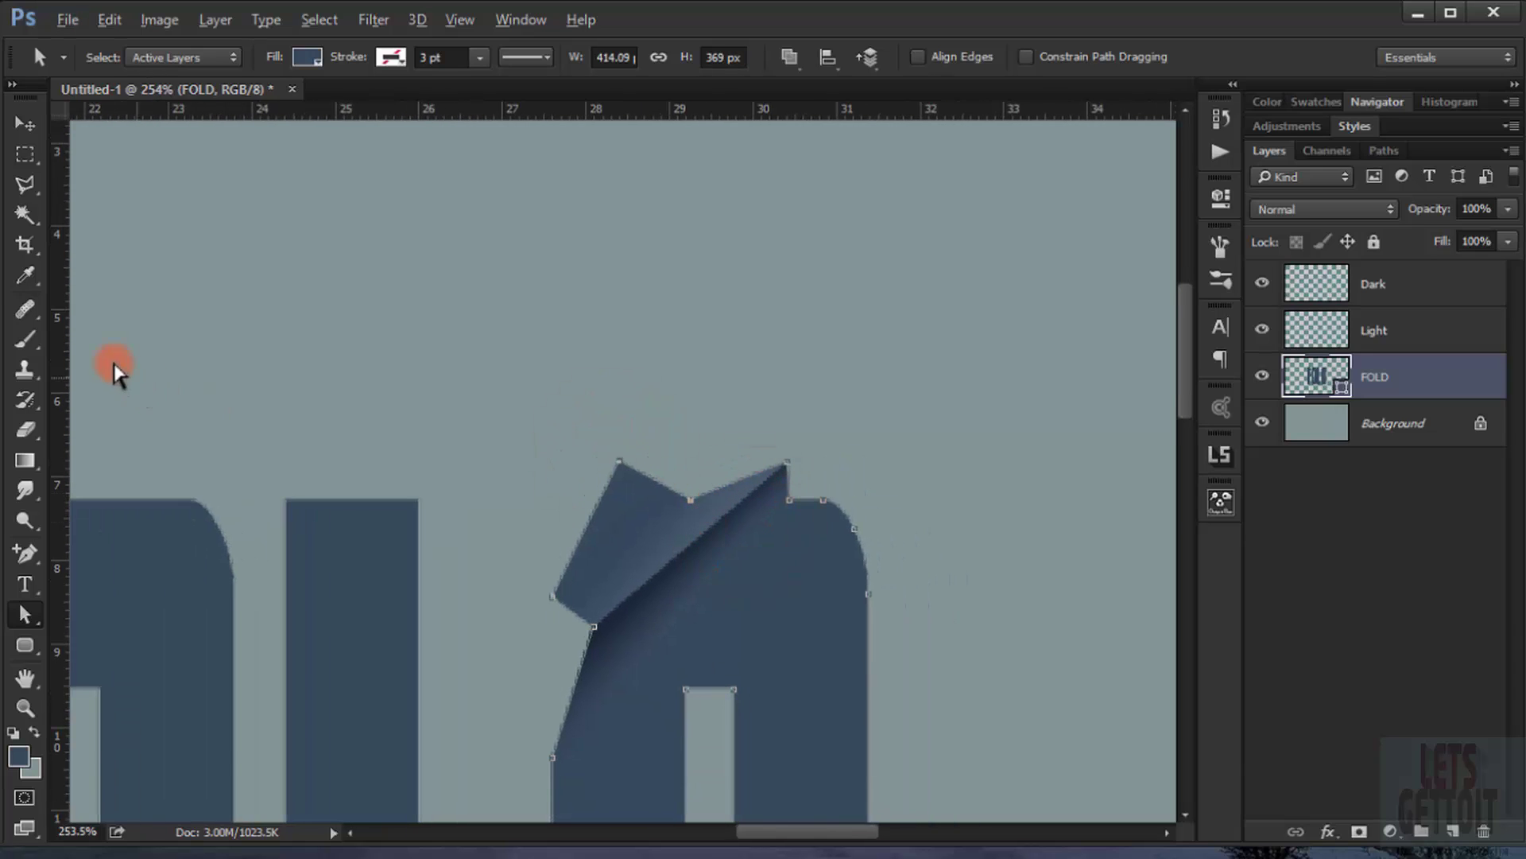
- Load the D's shape as a selection and intersect it with a Polygonal Lasso outline around the triangular flap at its upper-left corner
{"action": "left_click", "coordinate": [1326, 382], "text": "ctrl"}
{"action": "left_click", "coordinate": [35, 181]}
{"action": "scroll", "coordinate": [682, 488], "scroll_direction": "up", "scroll_amount": 2}
{"action": "left_click", "coordinate": [737, 477]}
{"action": "left_click", "coordinate": [383, 732]}
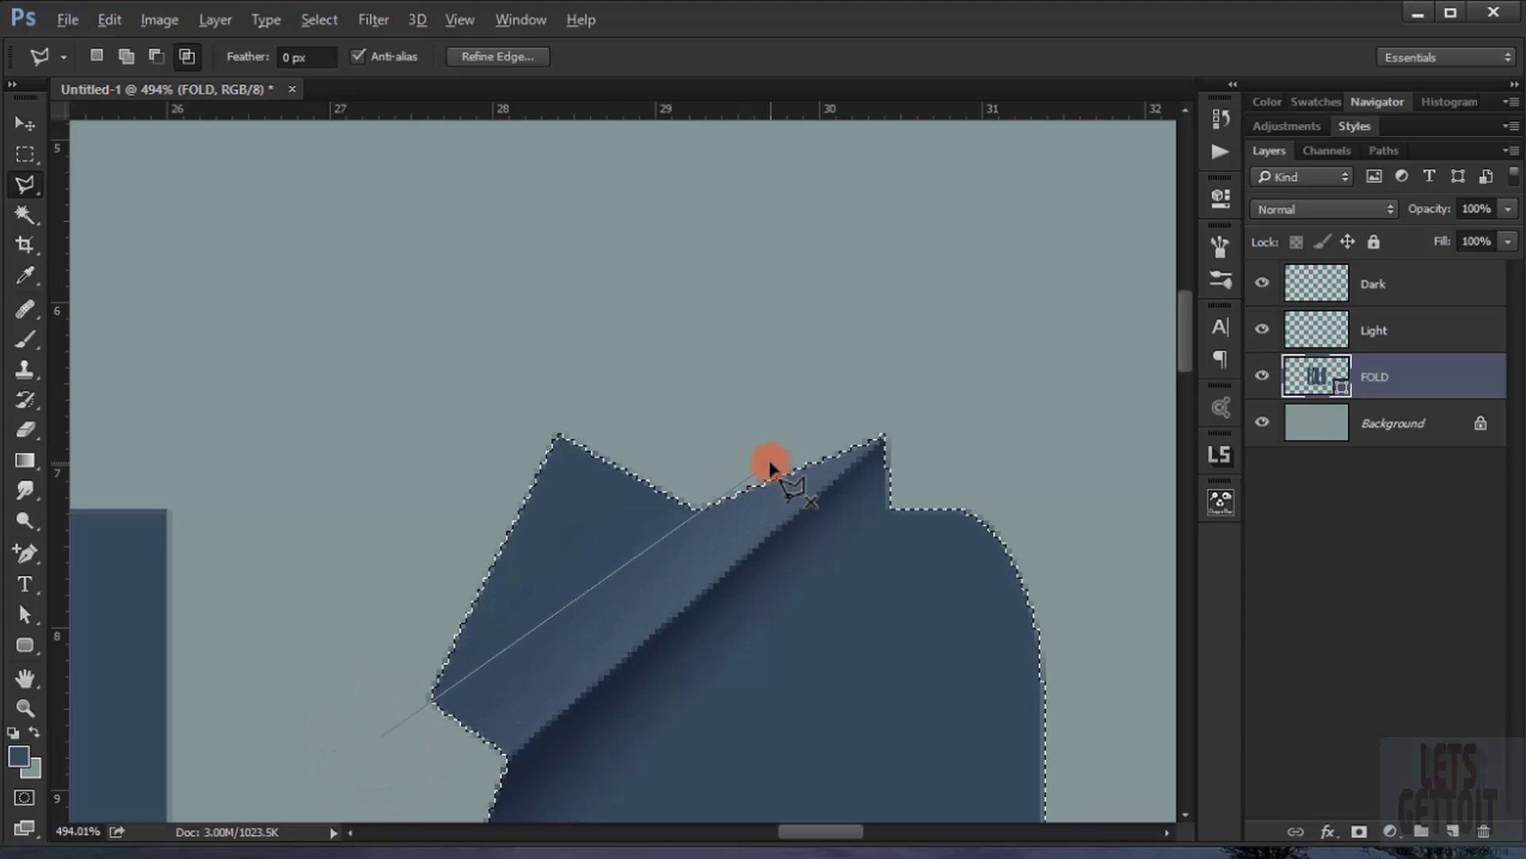
{"action": "left_click", "coordinate": [587, 329]}
{"action": "left_click", "coordinate": [422, 502]}
{"action": "left_click", "coordinate": [381, 682]}
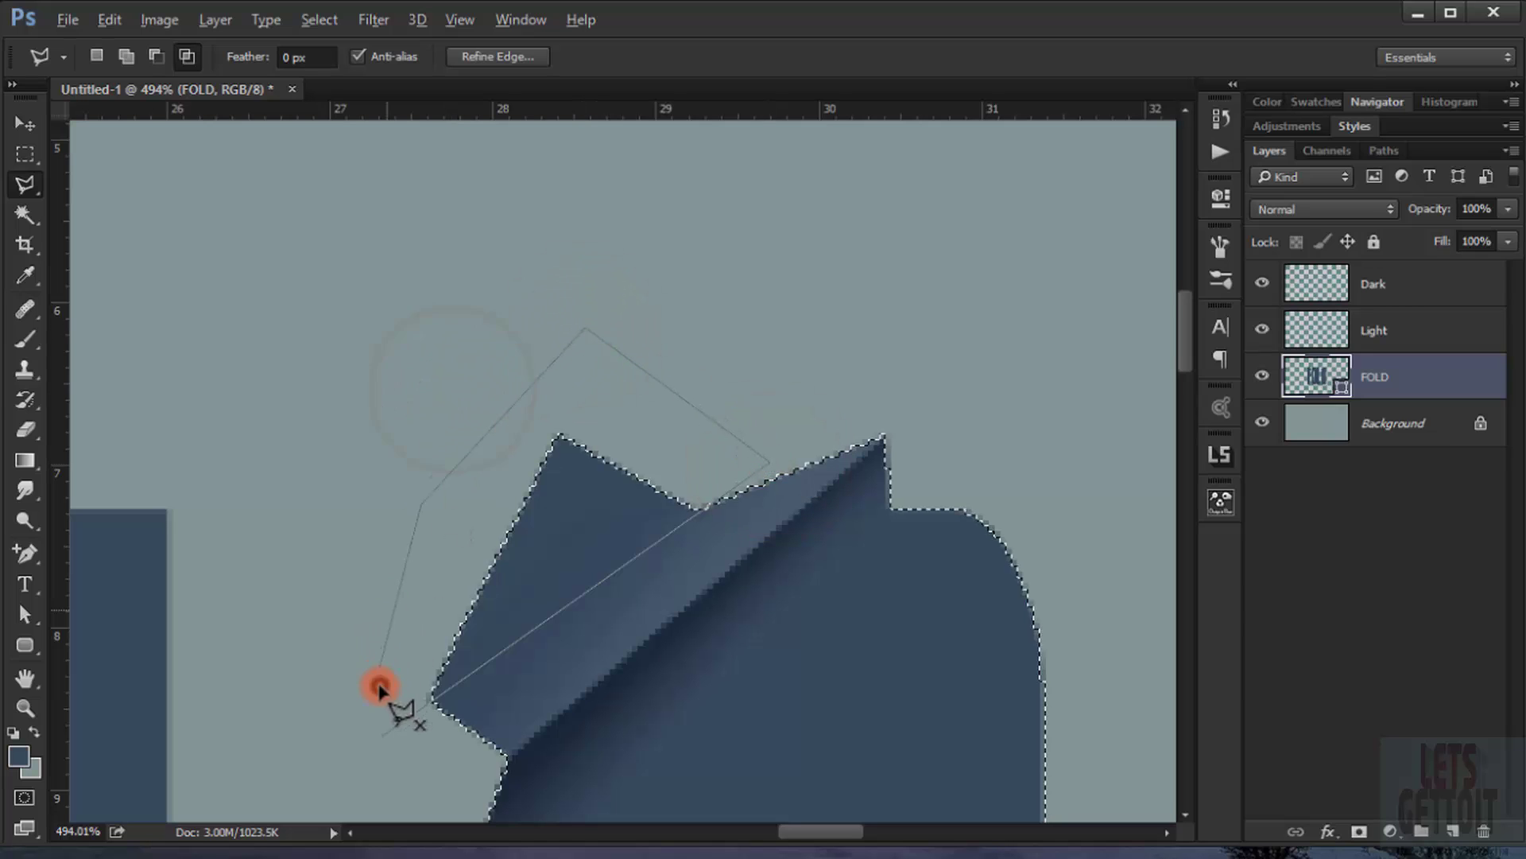
{"action": "double_click", "coordinate": [381, 735]}
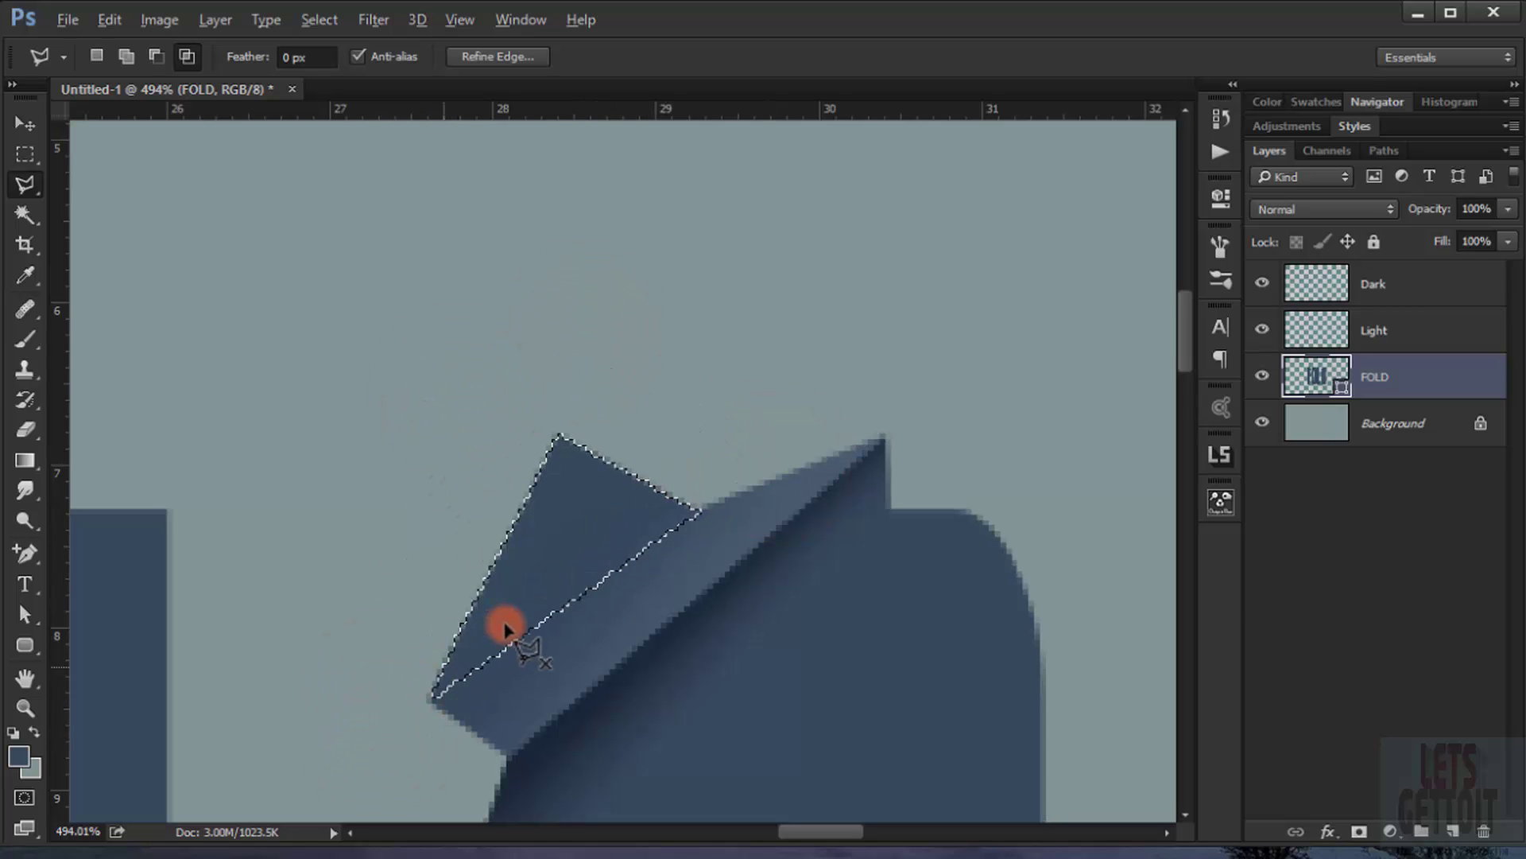
- Shade the triangular flap on the Dark layer with repeated gray-to-transparent gradients running diagonally from the fold edge toward its tip, and deselect
{"action": "scroll", "coordinate": [197, 704], "scroll_direction": "down", "scroll_amount": 2}
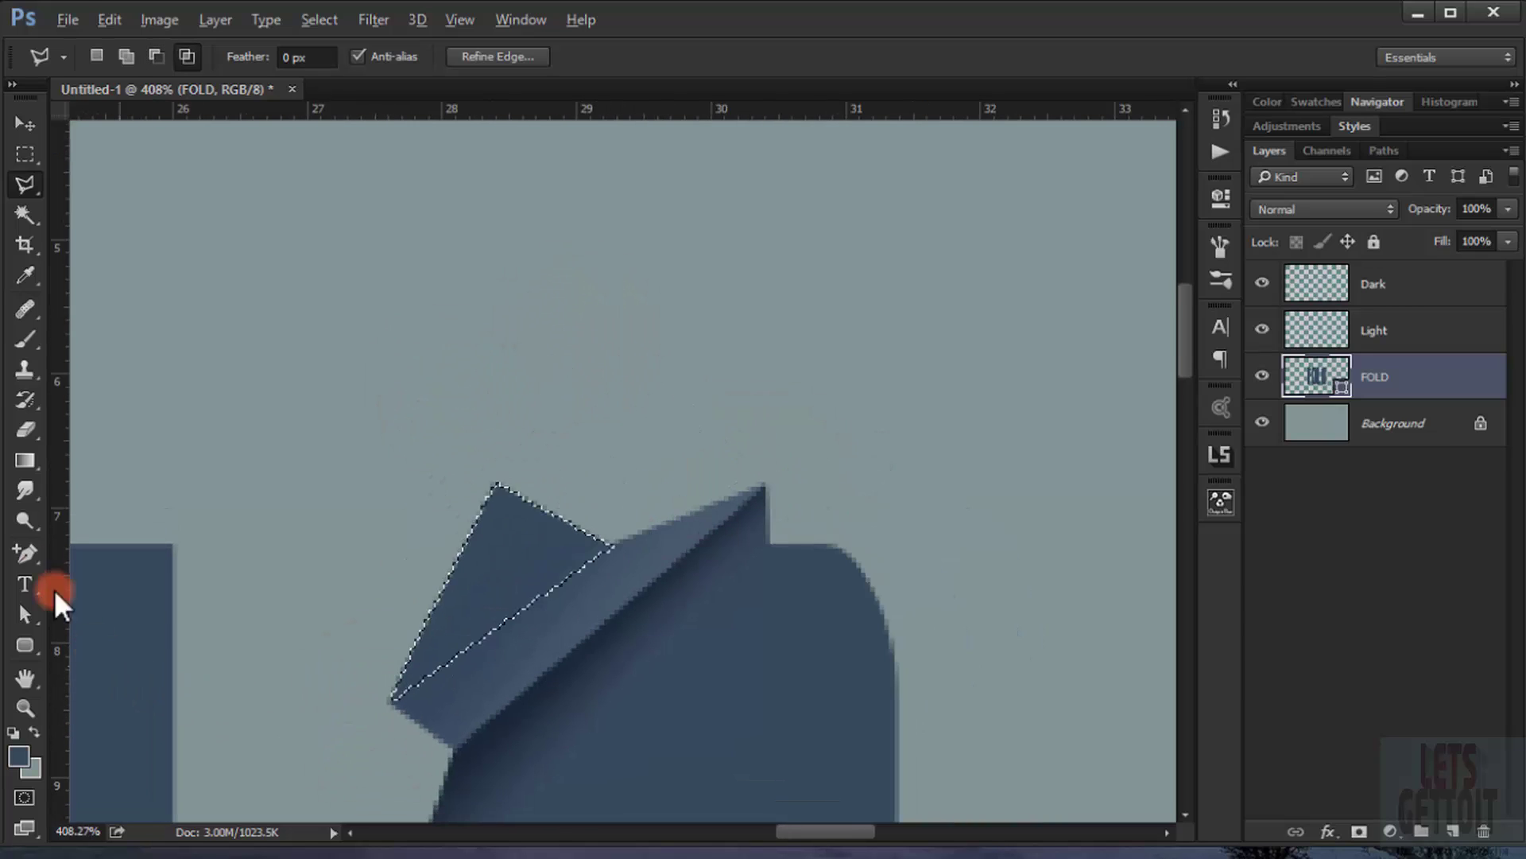
{"action": "left_click", "coordinate": [30, 460]}
{"action": "scroll", "coordinate": [556, 656], "scroll_direction": "up", "scroll_amount": 1}
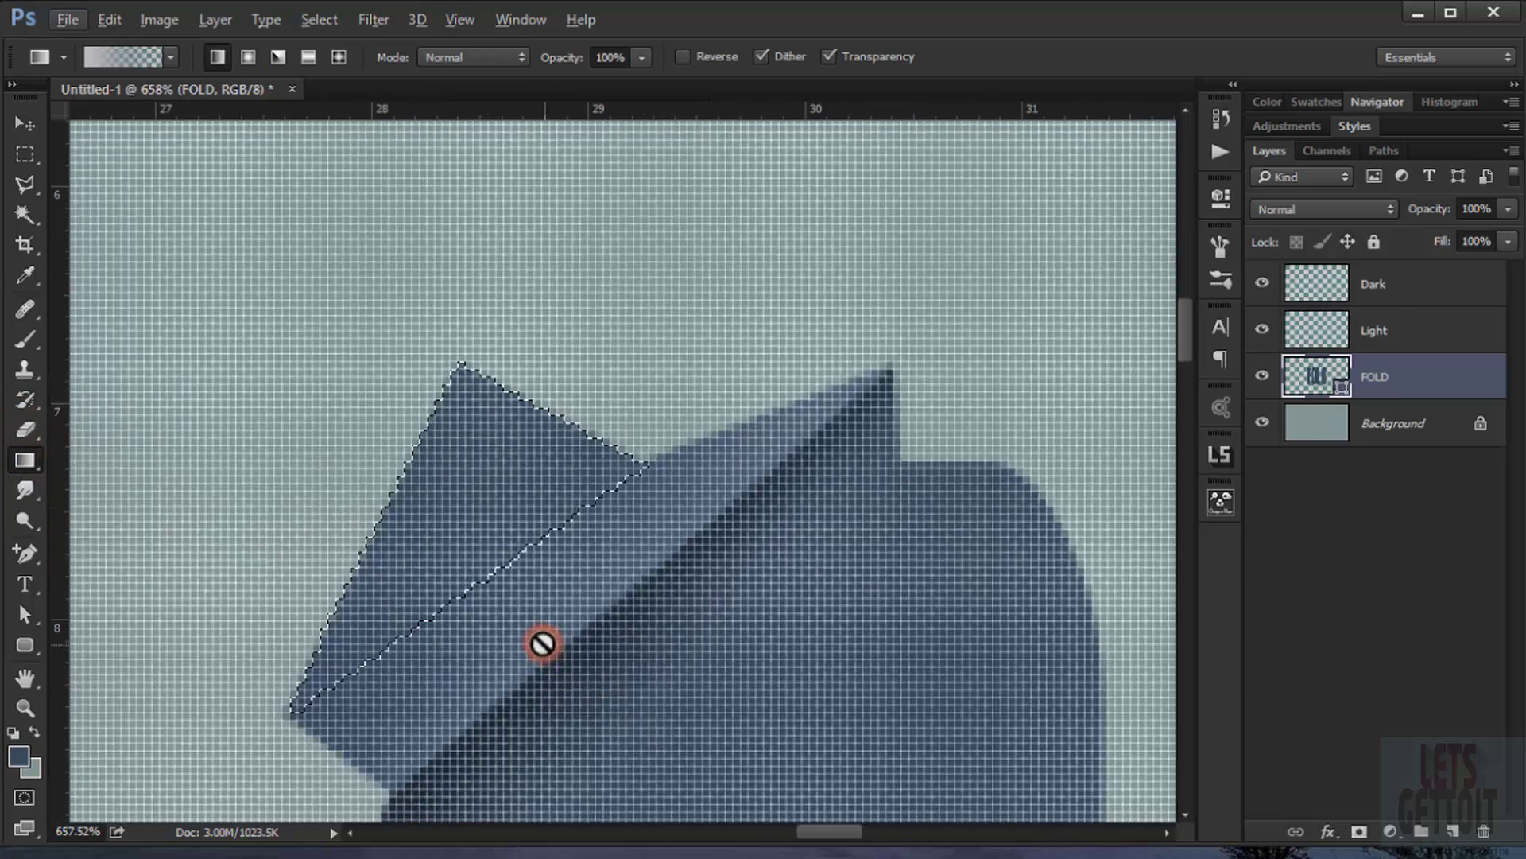
{"action": "left_click", "coordinate": [1368, 286]}
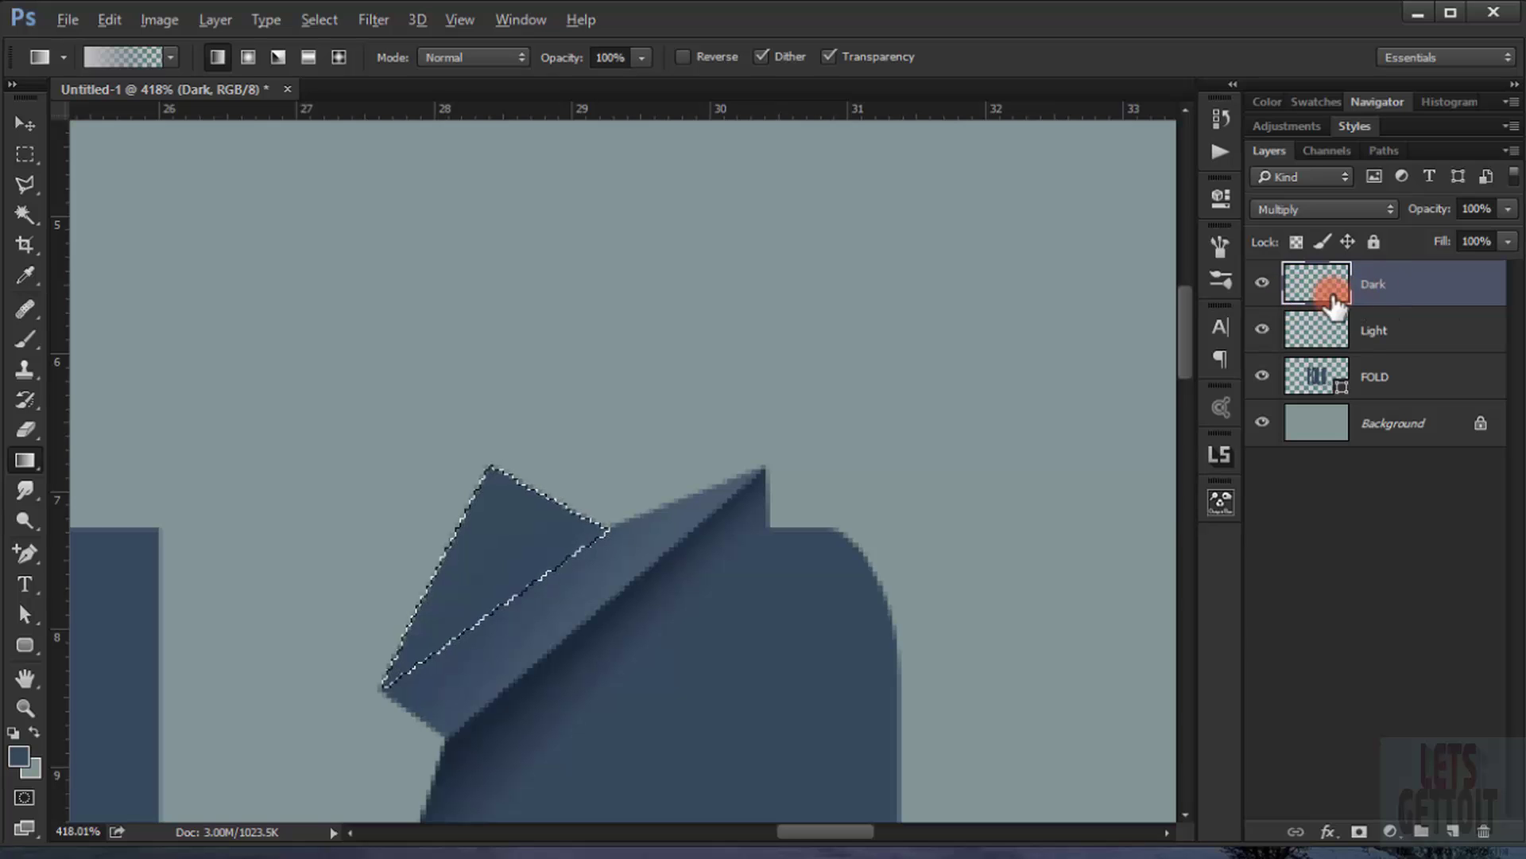
{"action": "left_click_drag", "start_coordinate": [556, 640], "coordinate": [503, 514]}
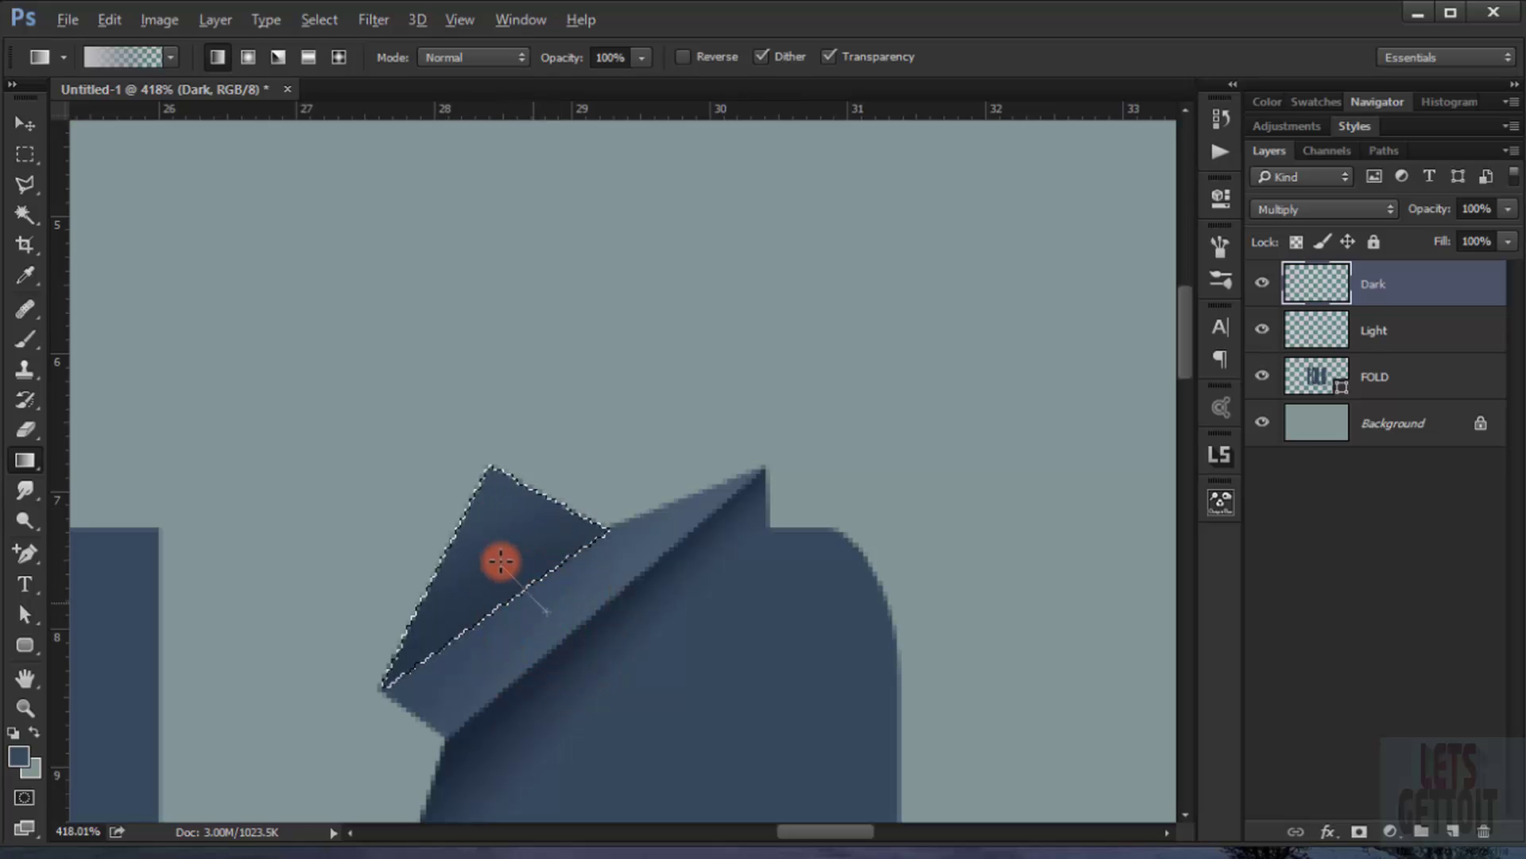
{"action": "left_click_drag", "start_coordinate": [673, 598], "coordinate": [493, 538]}
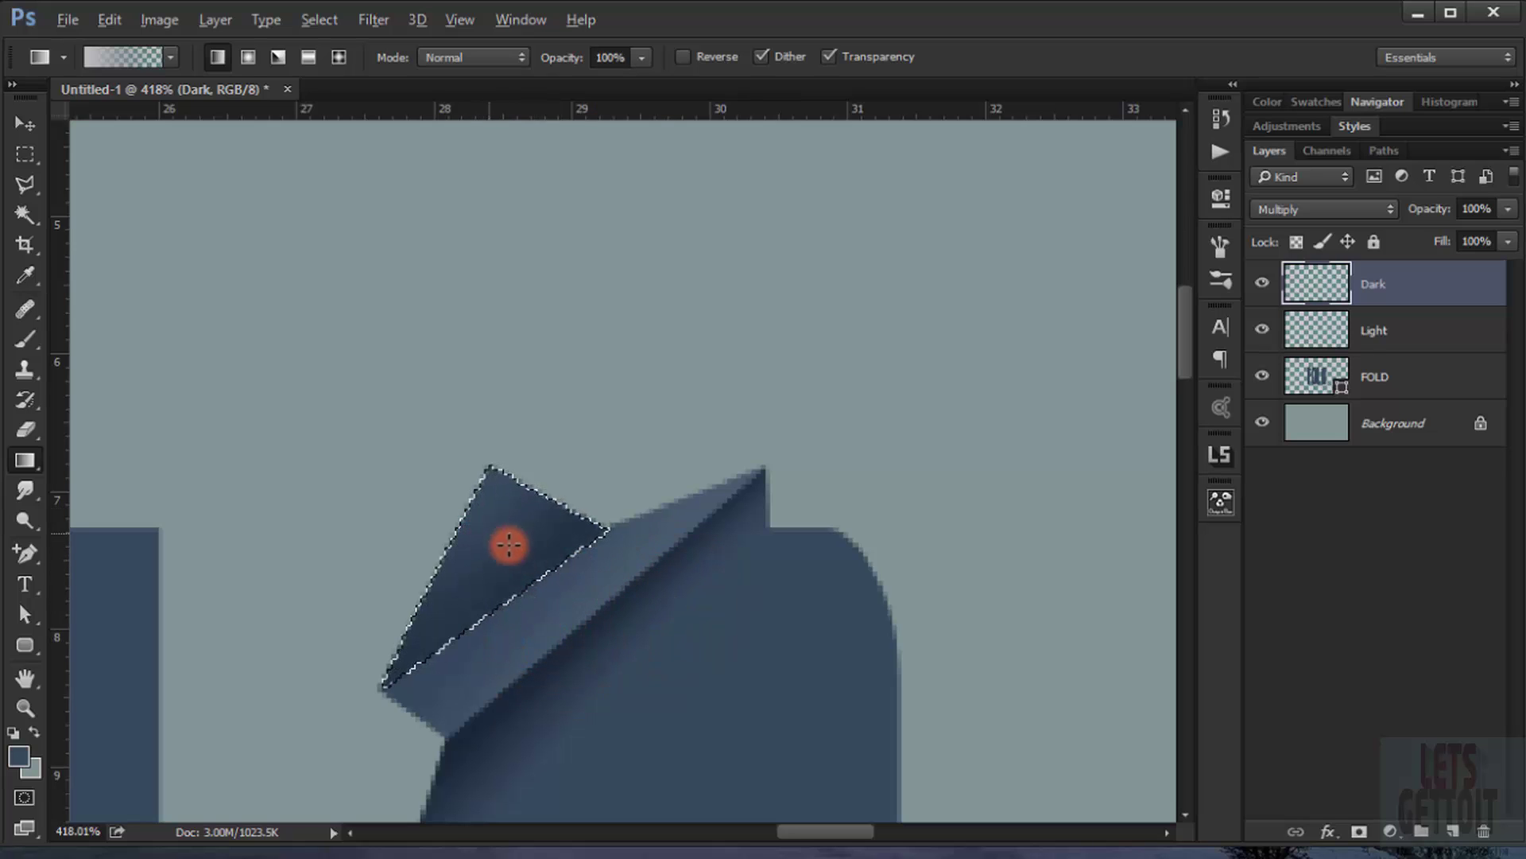
{"action": "left_click_drag", "start_coordinate": [605, 614], "coordinate": [506, 558]}
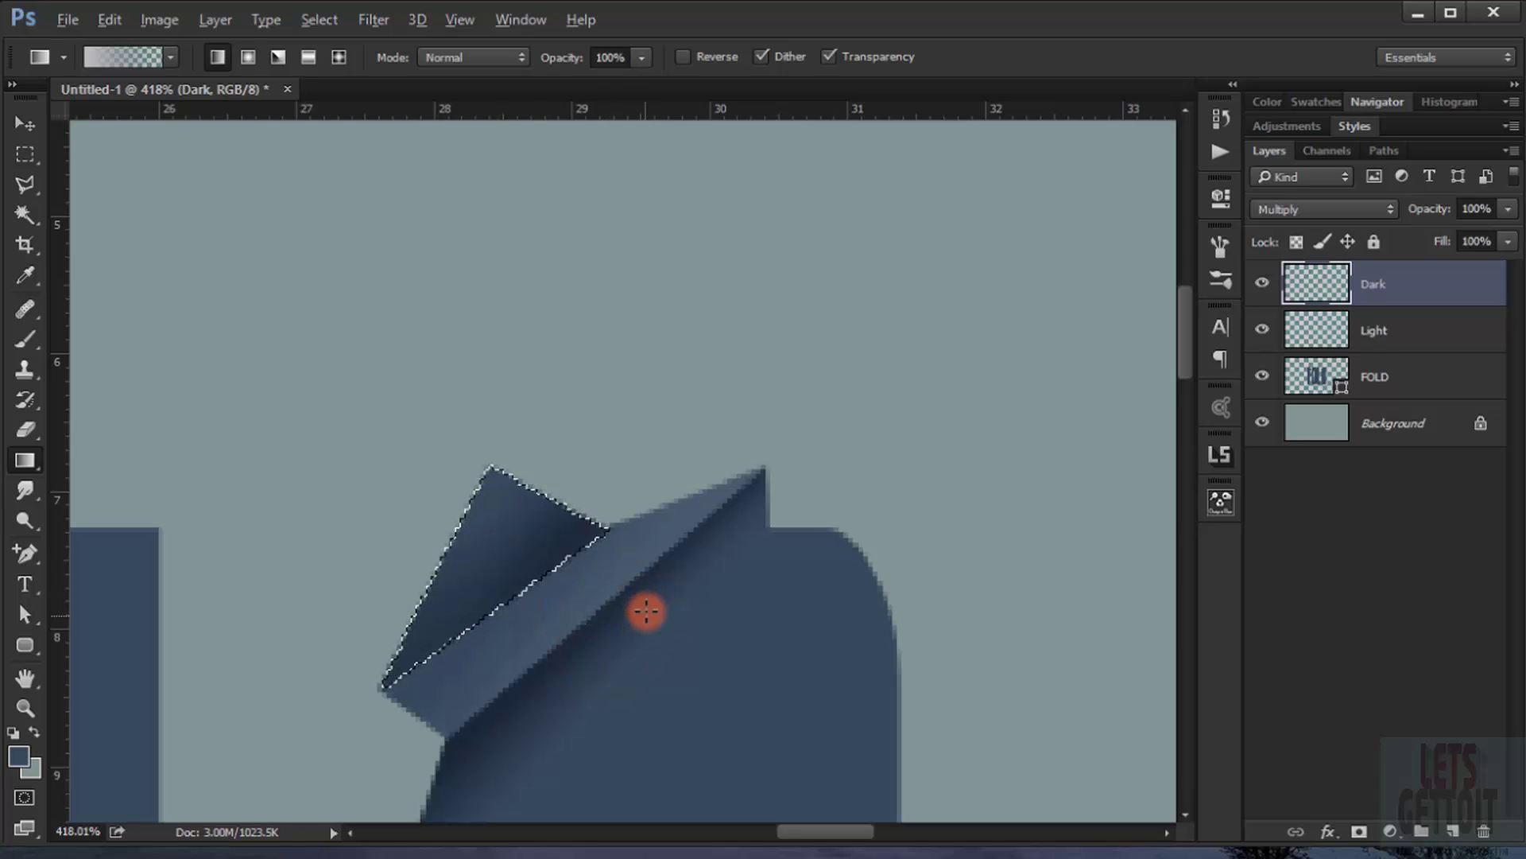
{"action": "scroll", "coordinate": [502, 556], "scroll_direction": "up", "scroll_amount": 1}
{"action": "key", "text": "ctrl+d"}
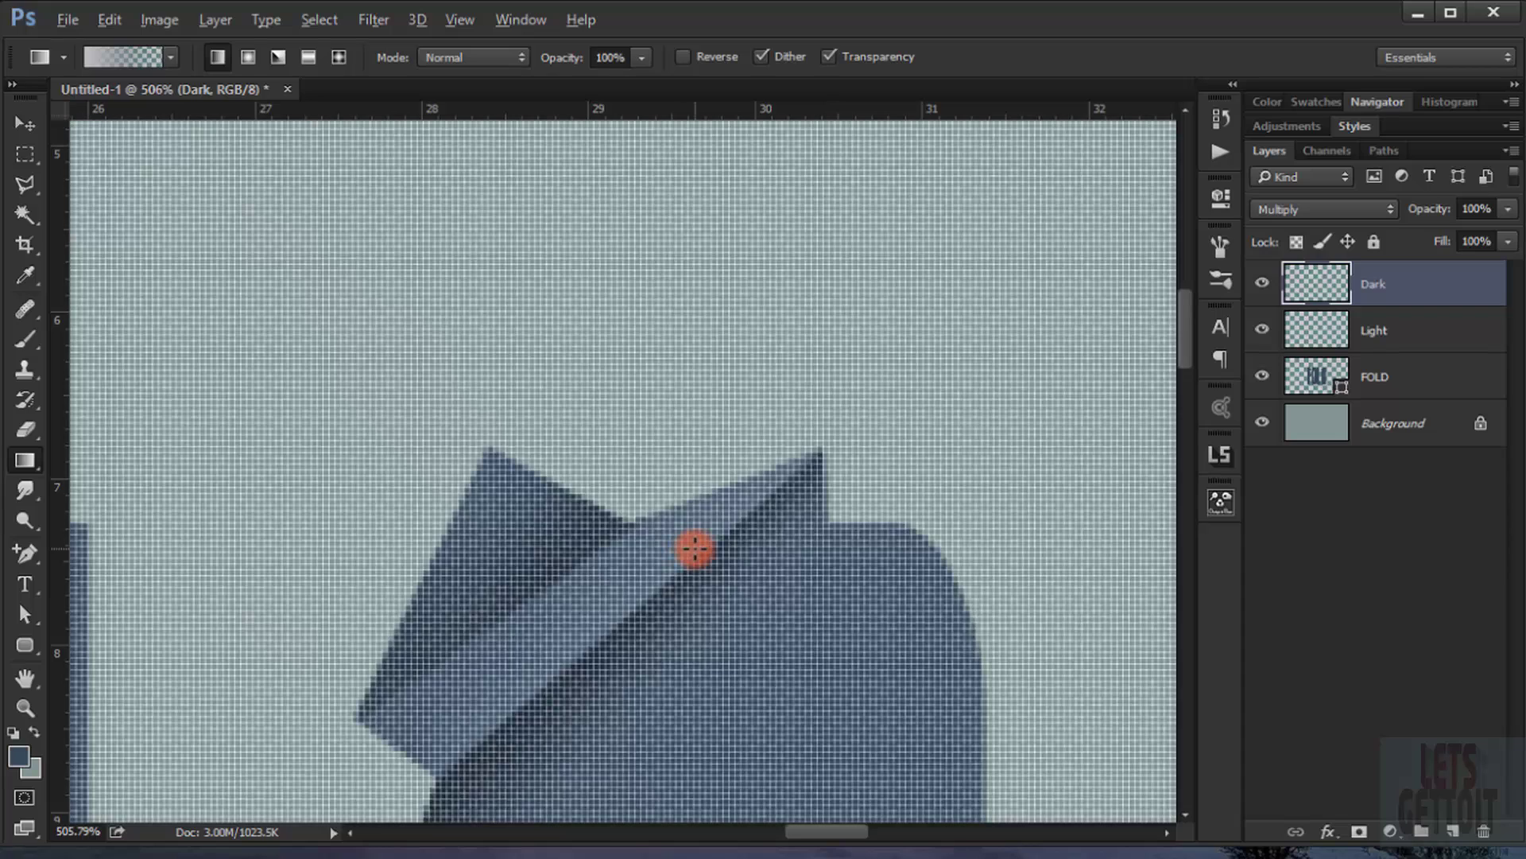
{"action": "scroll", "coordinate": [695, 545], "scroll_direction": "down", "scroll_amount": 5}
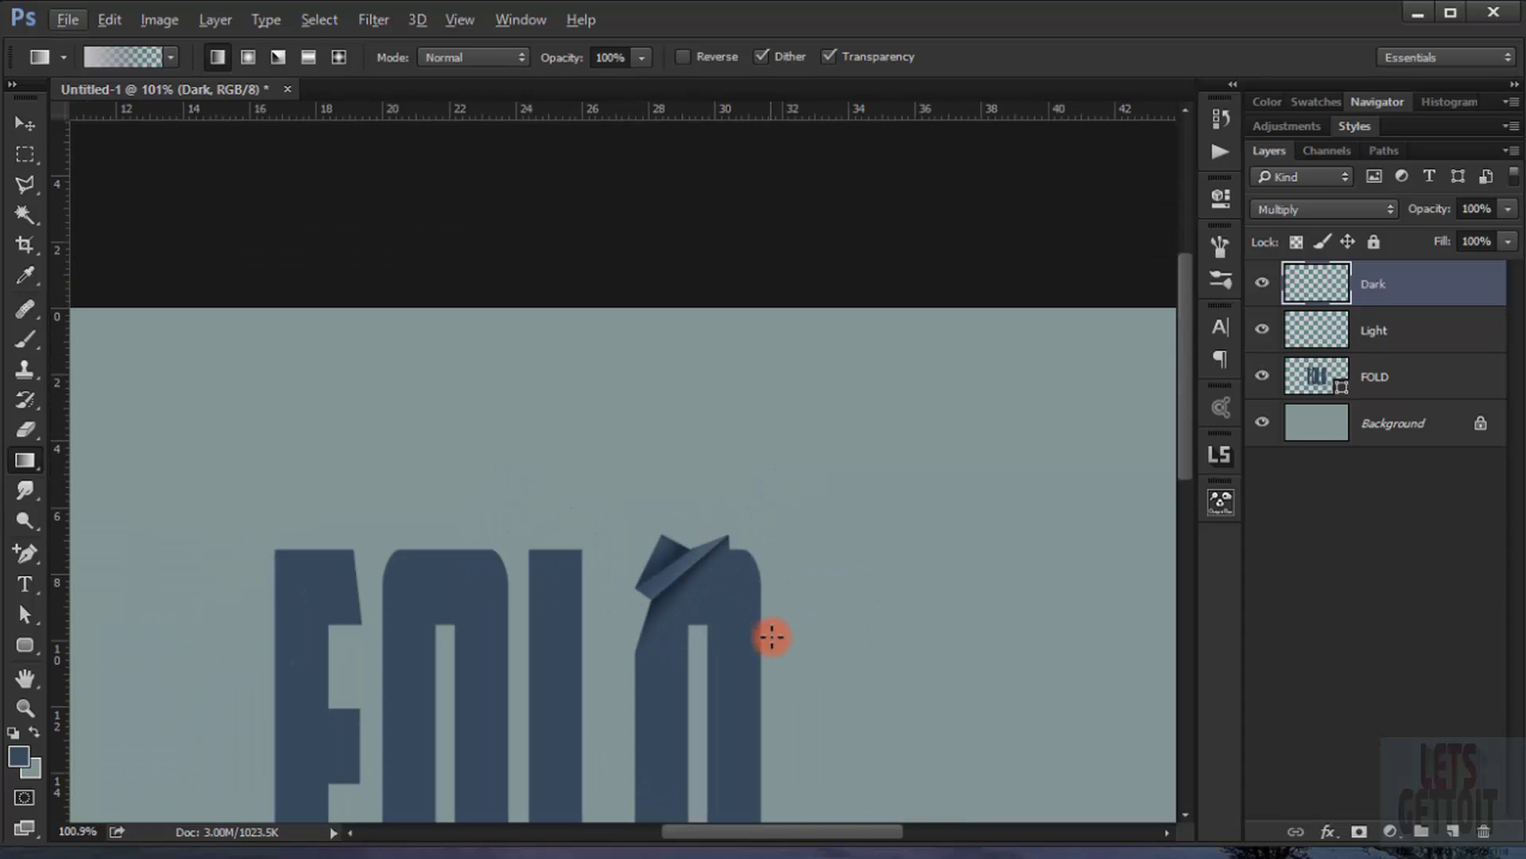
{"action": "left_click_drag", "start_coordinate": [763, 636], "coordinate": [712, 518]}
{"action": "scroll", "coordinate": [713, 518], "scroll_direction": "down", "scroll_amount": 1}
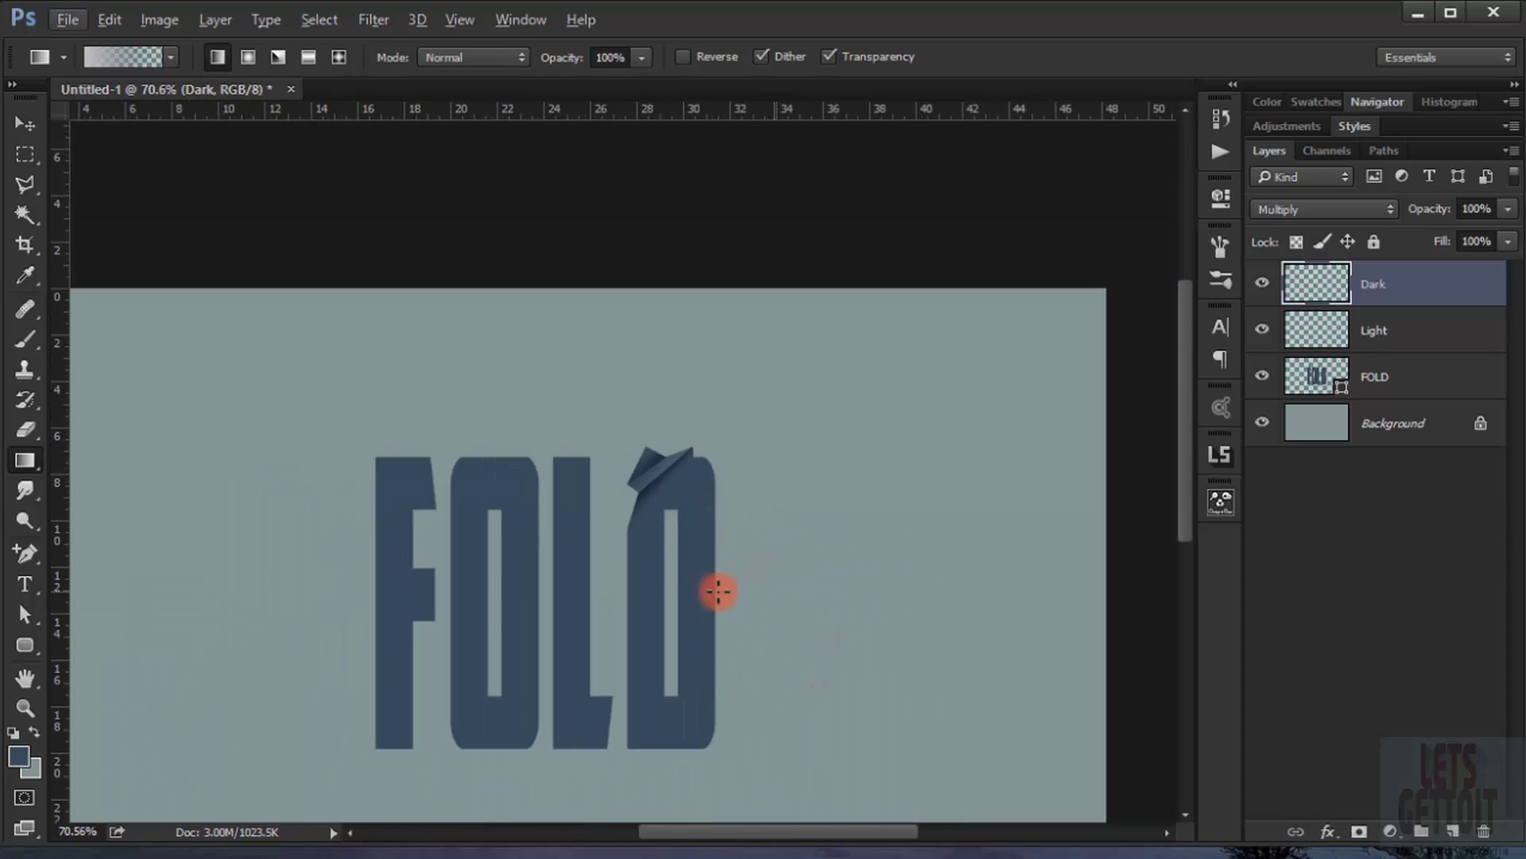
{"action": "scroll", "coordinate": [749, 489], "scroll_direction": "up", "scroll_amount": 3}
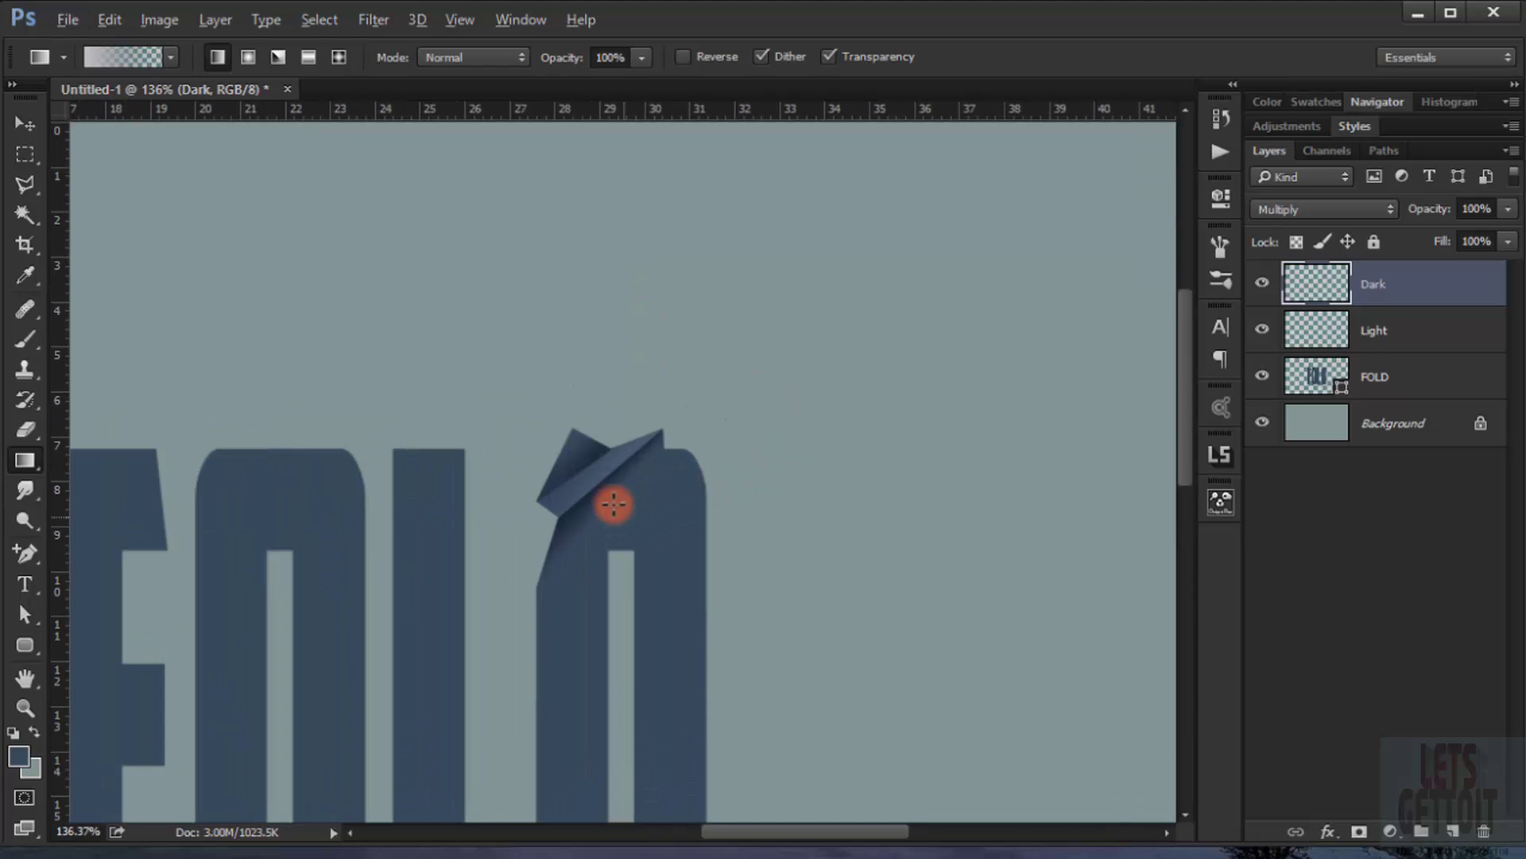
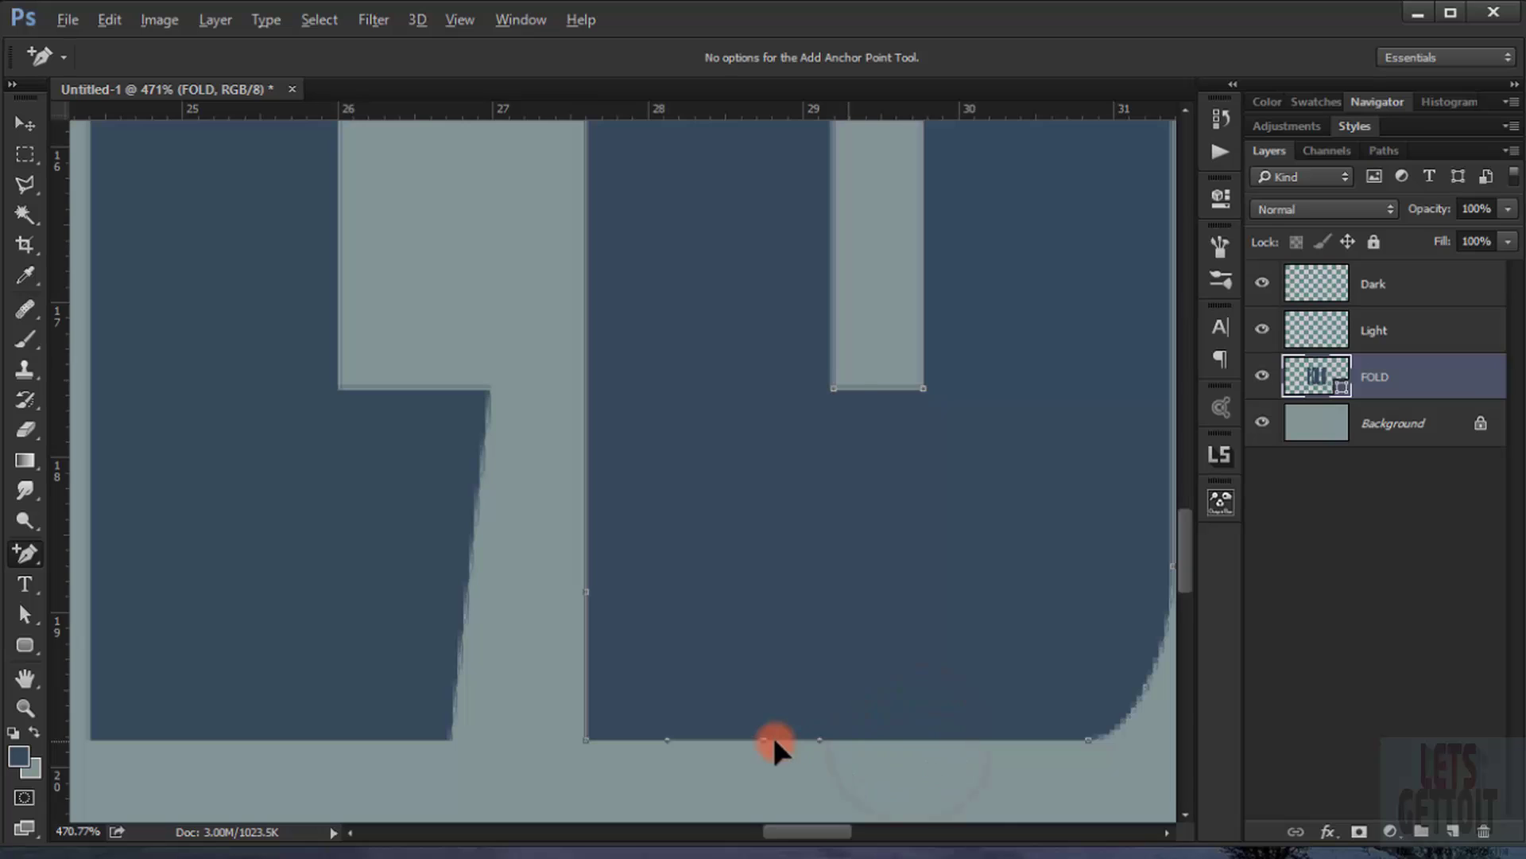
- On the FOLD layer, make the D's bottom-edge anchor a corner point and move the lower-left corner anchor up and slightly outward
{"action": "left_click", "coordinate": [762, 736]}
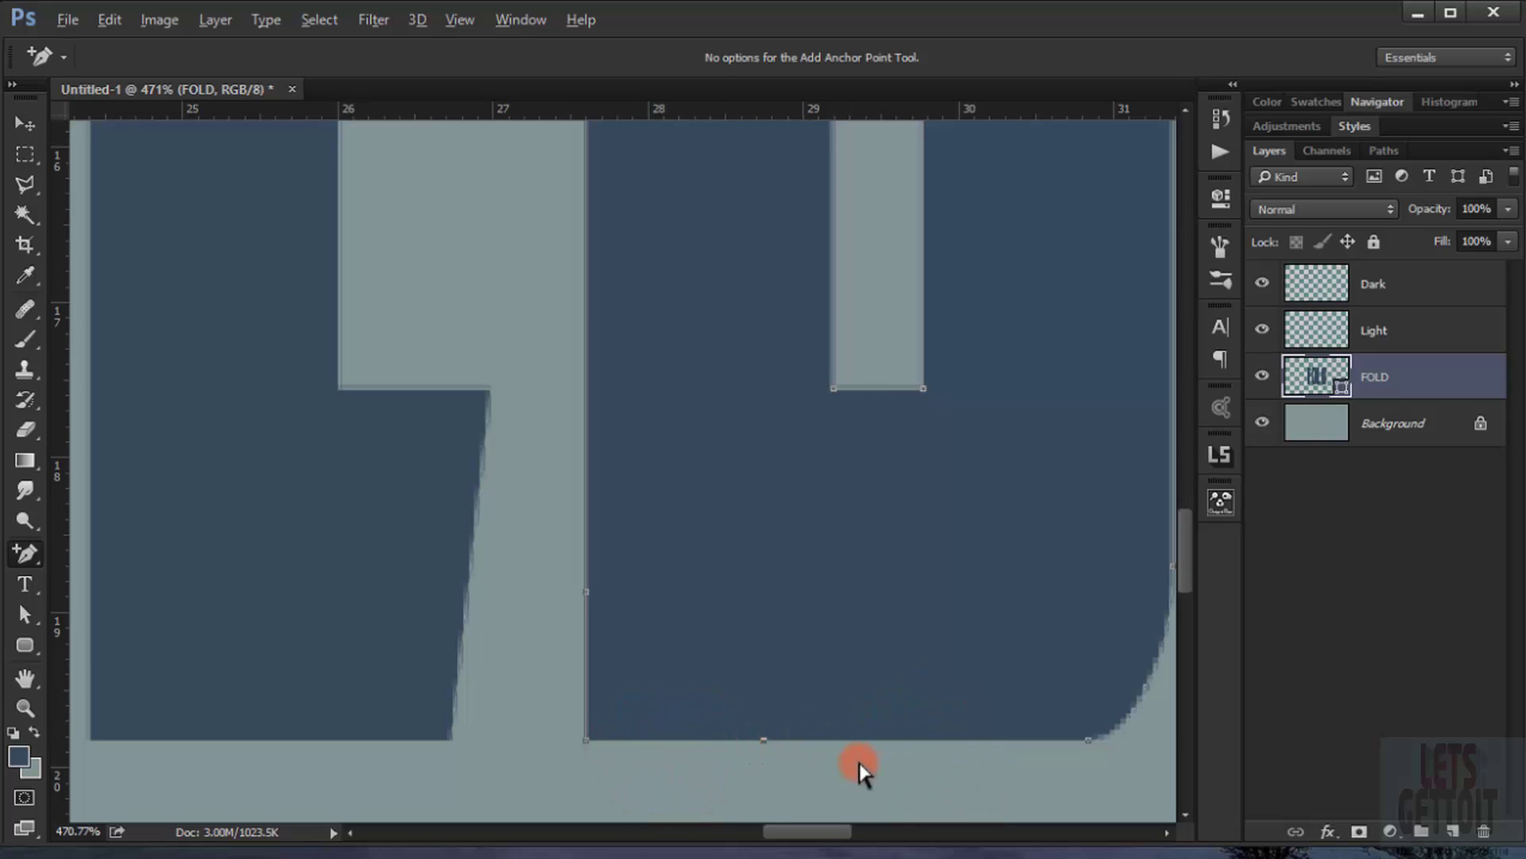
{"action": "left_click", "coordinate": [588, 749]}
{"action": "left_click", "coordinate": [584, 736]}
{"action": "left_click_drag", "start_coordinate": [576, 681], "coordinate": [556, 670]}
{"action": "scroll", "coordinate": [620, 722], "scroll_direction": "down", "scroll_amount": 2}
{"action": "left_click_drag", "start_coordinate": [753, 699], "coordinate": [556, 655]}
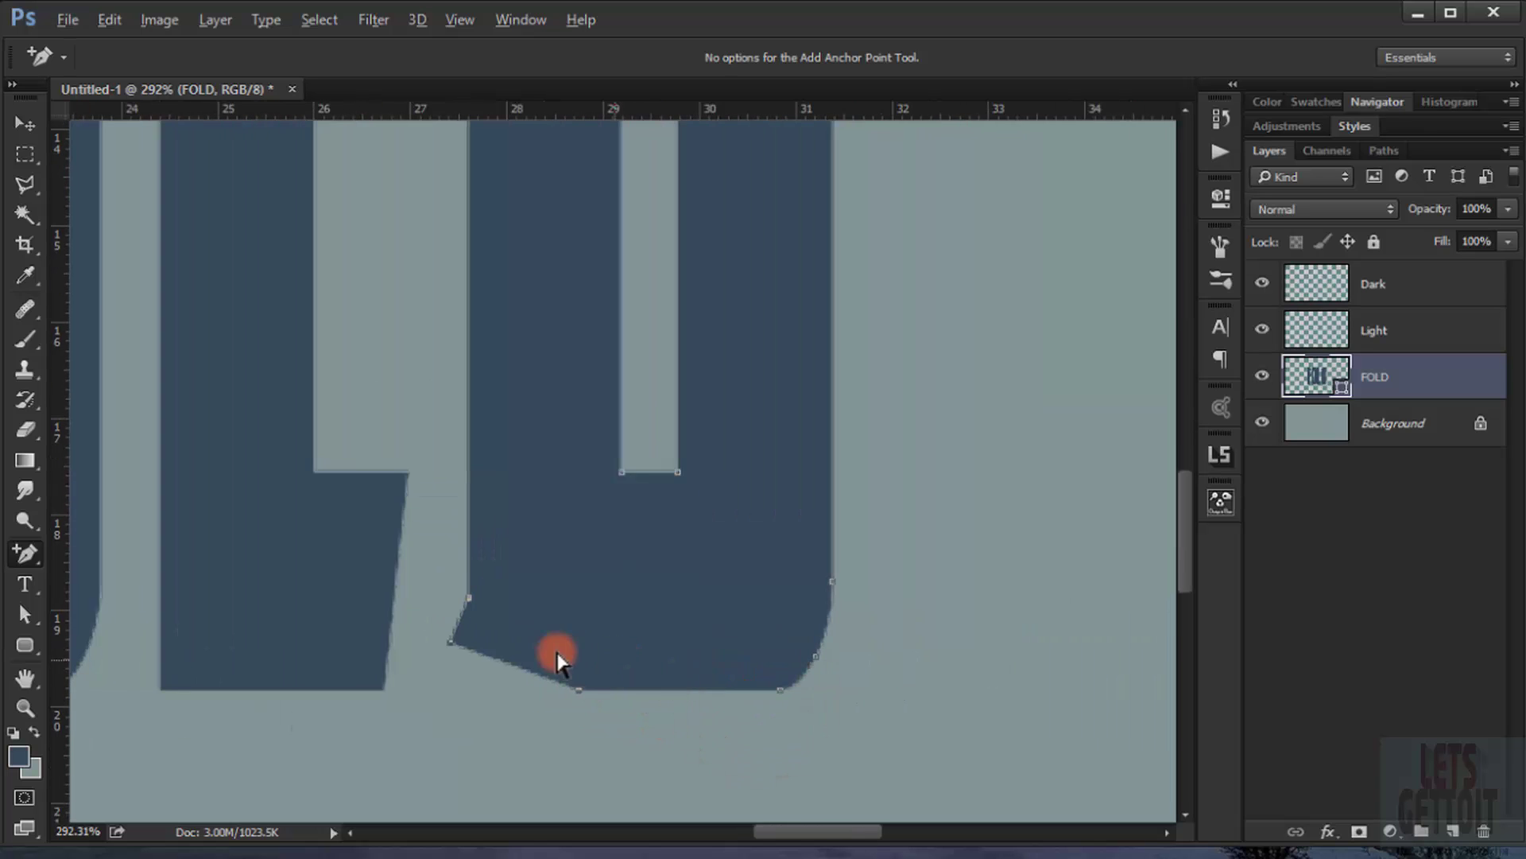
{"action": "scroll", "coordinate": [474, 657], "scroll_direction": "up", "scroll_amount": 2}
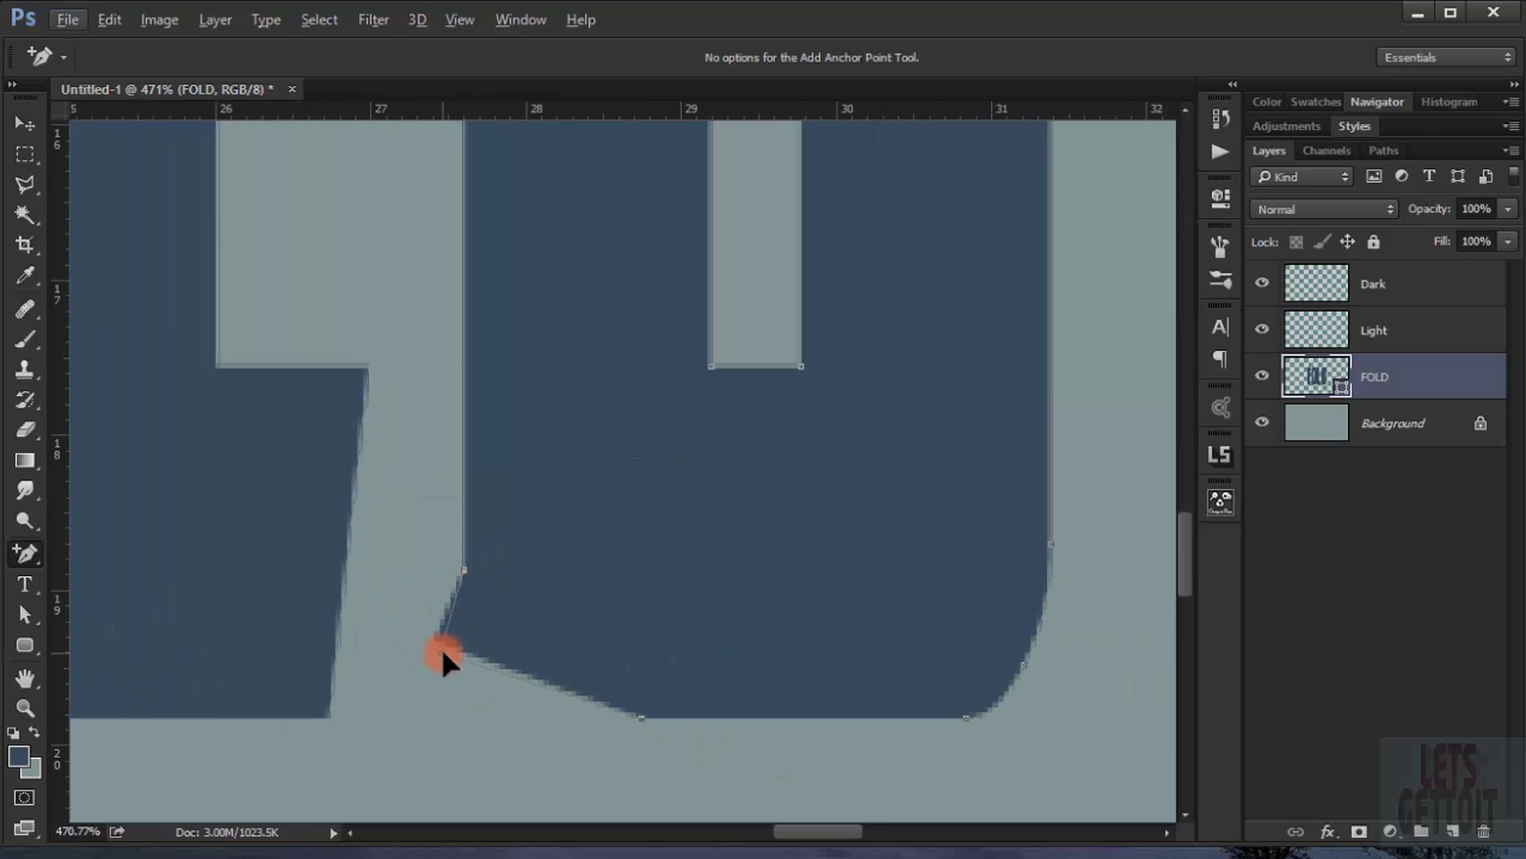
{"action": "scroll", "coordinate": [692, 660], "scroll_direction": "up", "scroll_amount": 1}
{"action": "scroll", "coordinate": [153, 594], "scroll_direction": "down", "scroll_amount": 2}
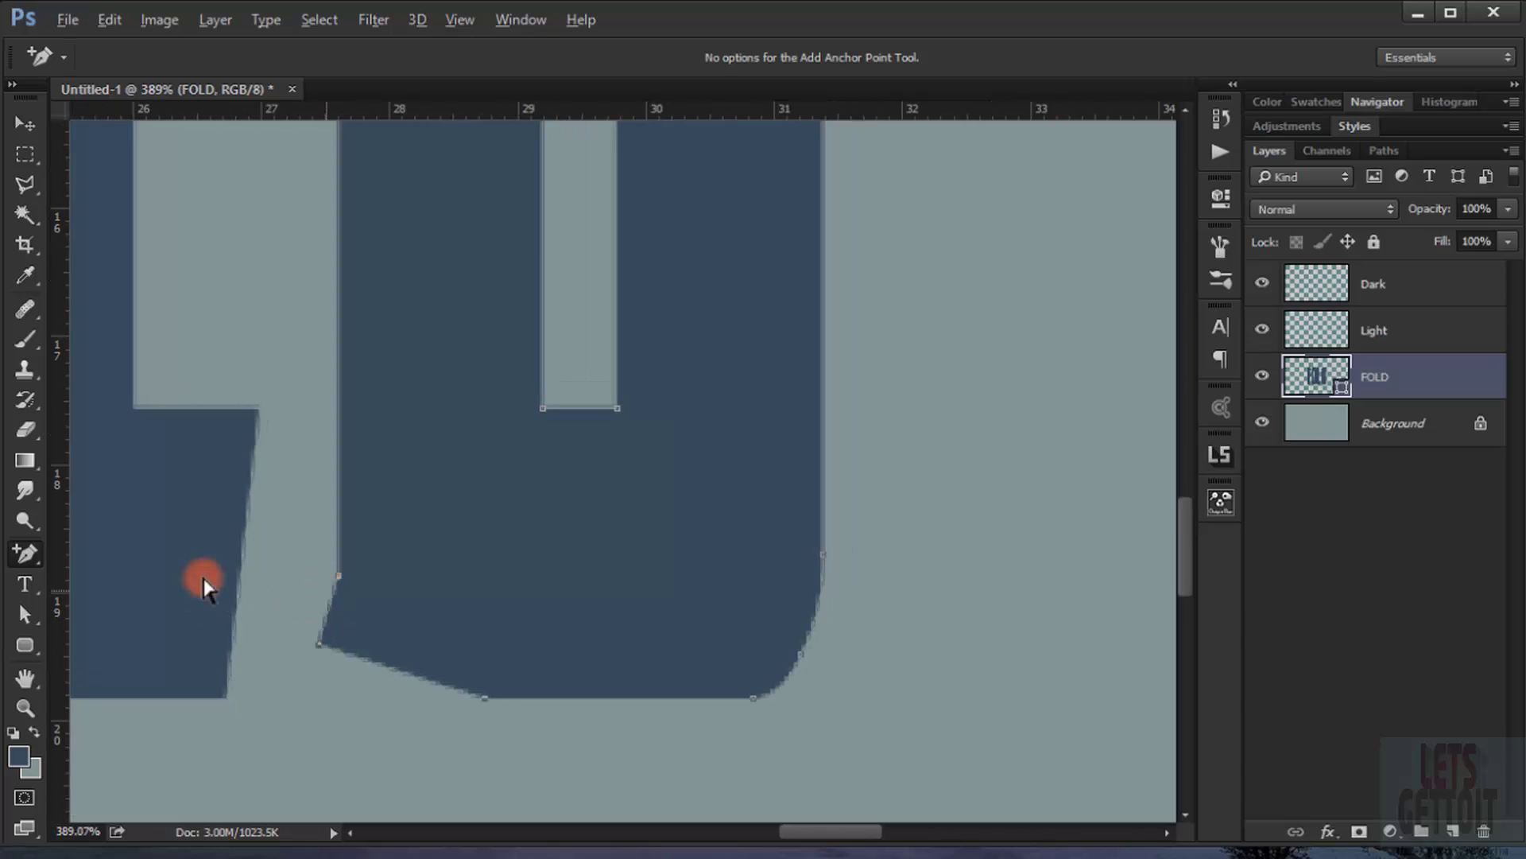
- Load the D's shape as a selection and intersect it with a Polygonal Lasso outline around the small flap at its lower-left corner
{"action": "left_click_drag", "start_coordinate": [57, 470], "coordinate": [14, 489]}
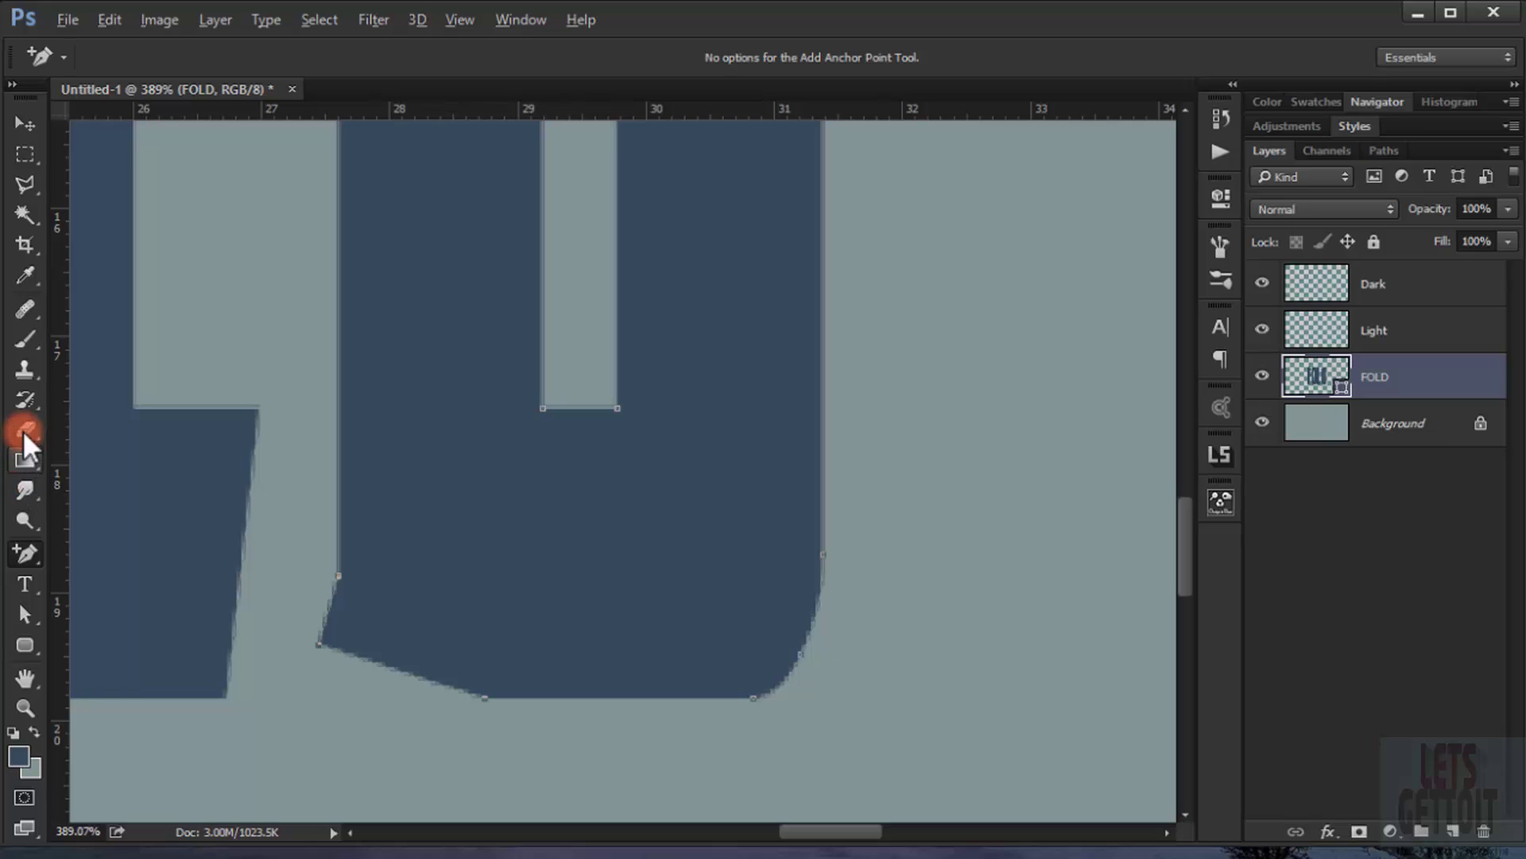
{"action": "left_click_drag", "start_coordinate": [1362, 385], "coordinate": [1328, 380]}
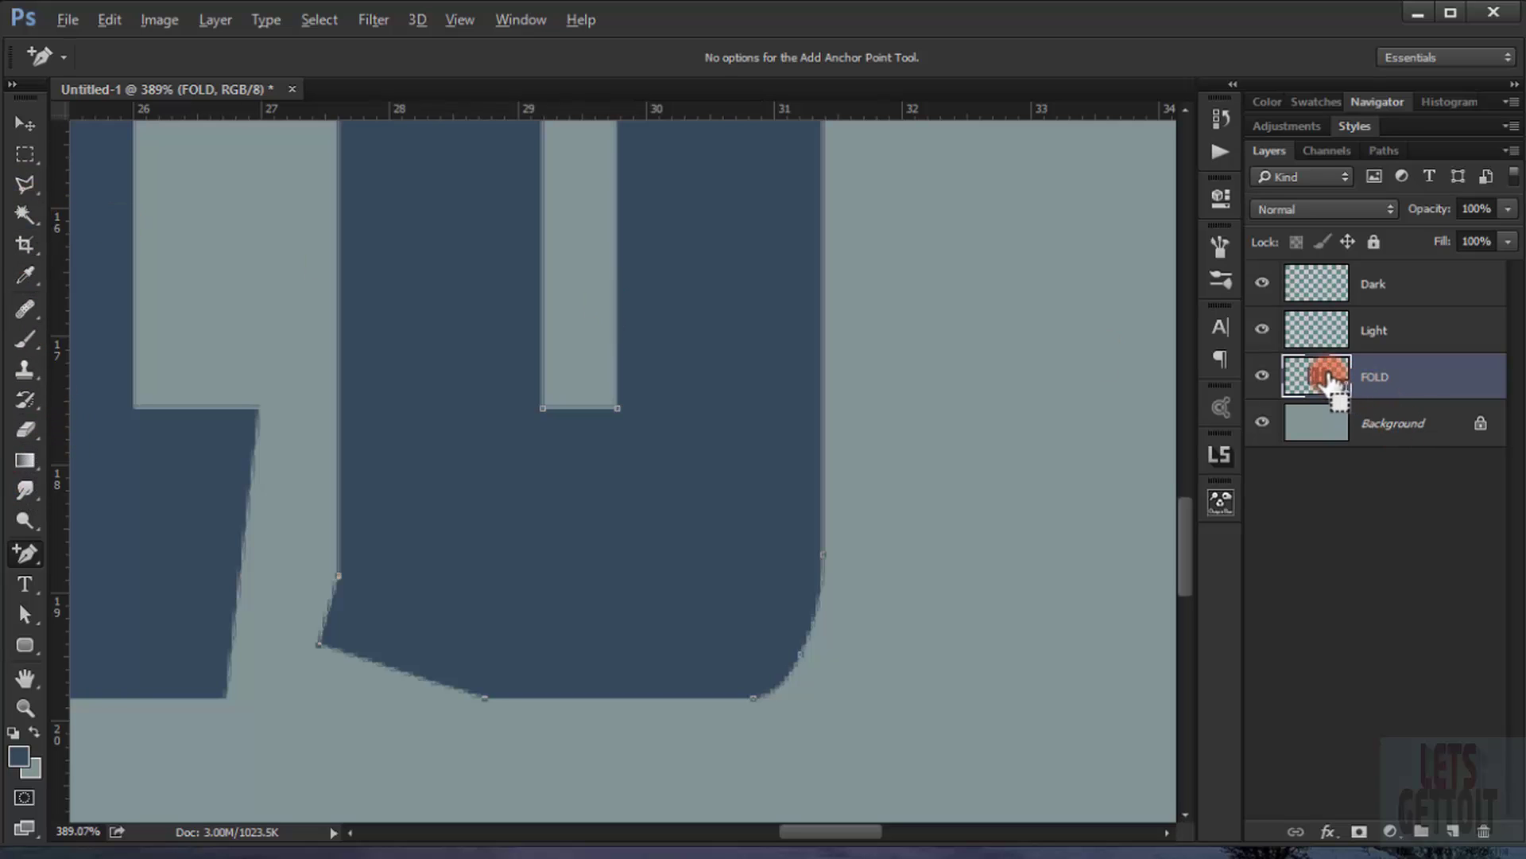
{"action": "left_click", "coordinate": [1324, 378], "text": "ctrl"}
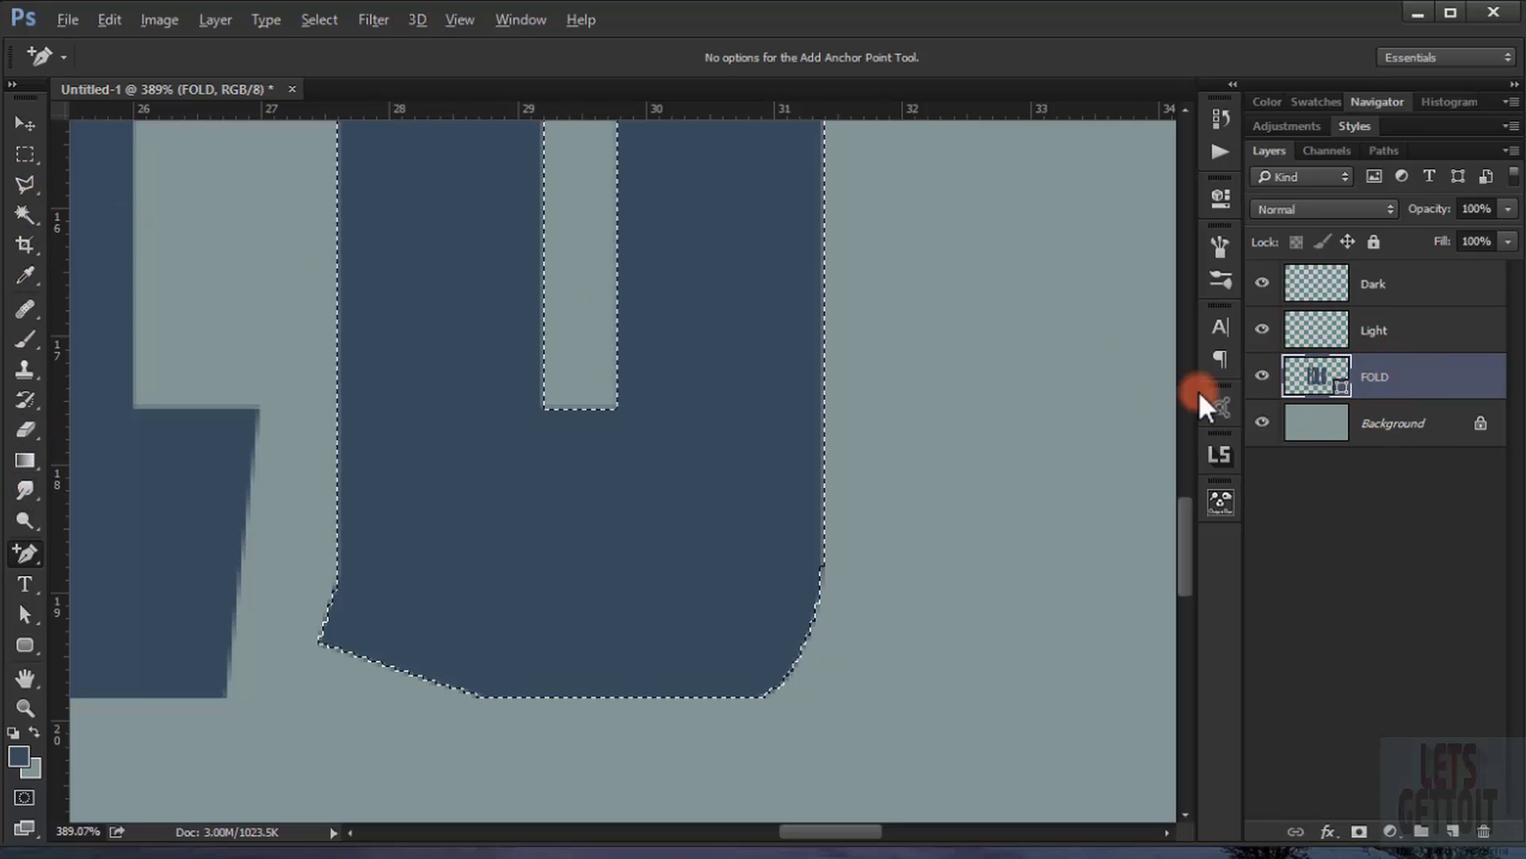
{"action": "left_click", "coordinate": [26, 184]}
{"action": "right_click", "coordinate": [26, 184]}
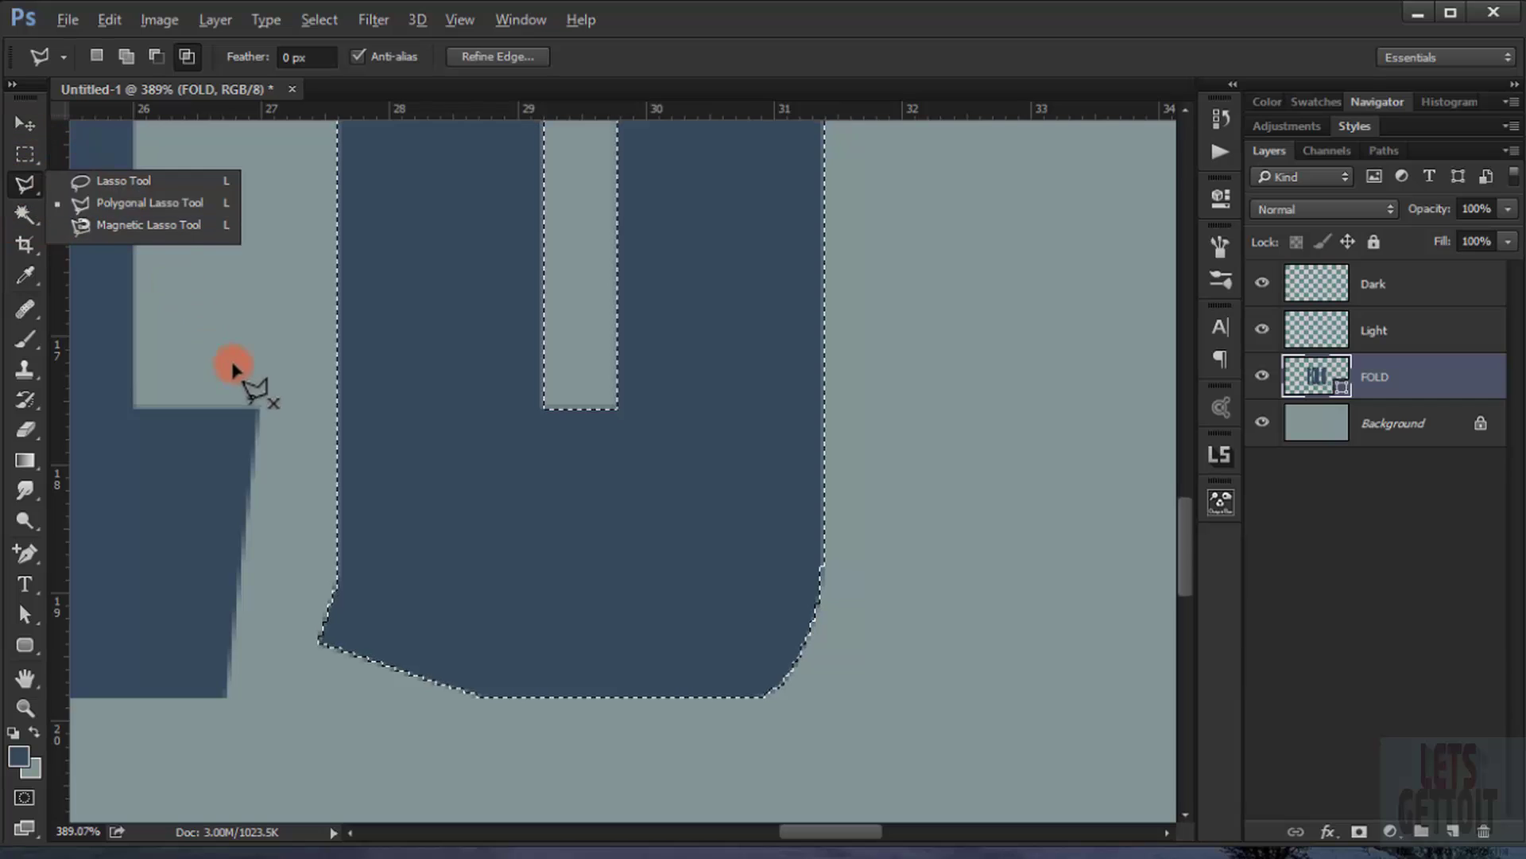
{"action": "left_click", "coordinate": [143, 202]}
{"action": "left_click", "coordinate": [302, 545]}
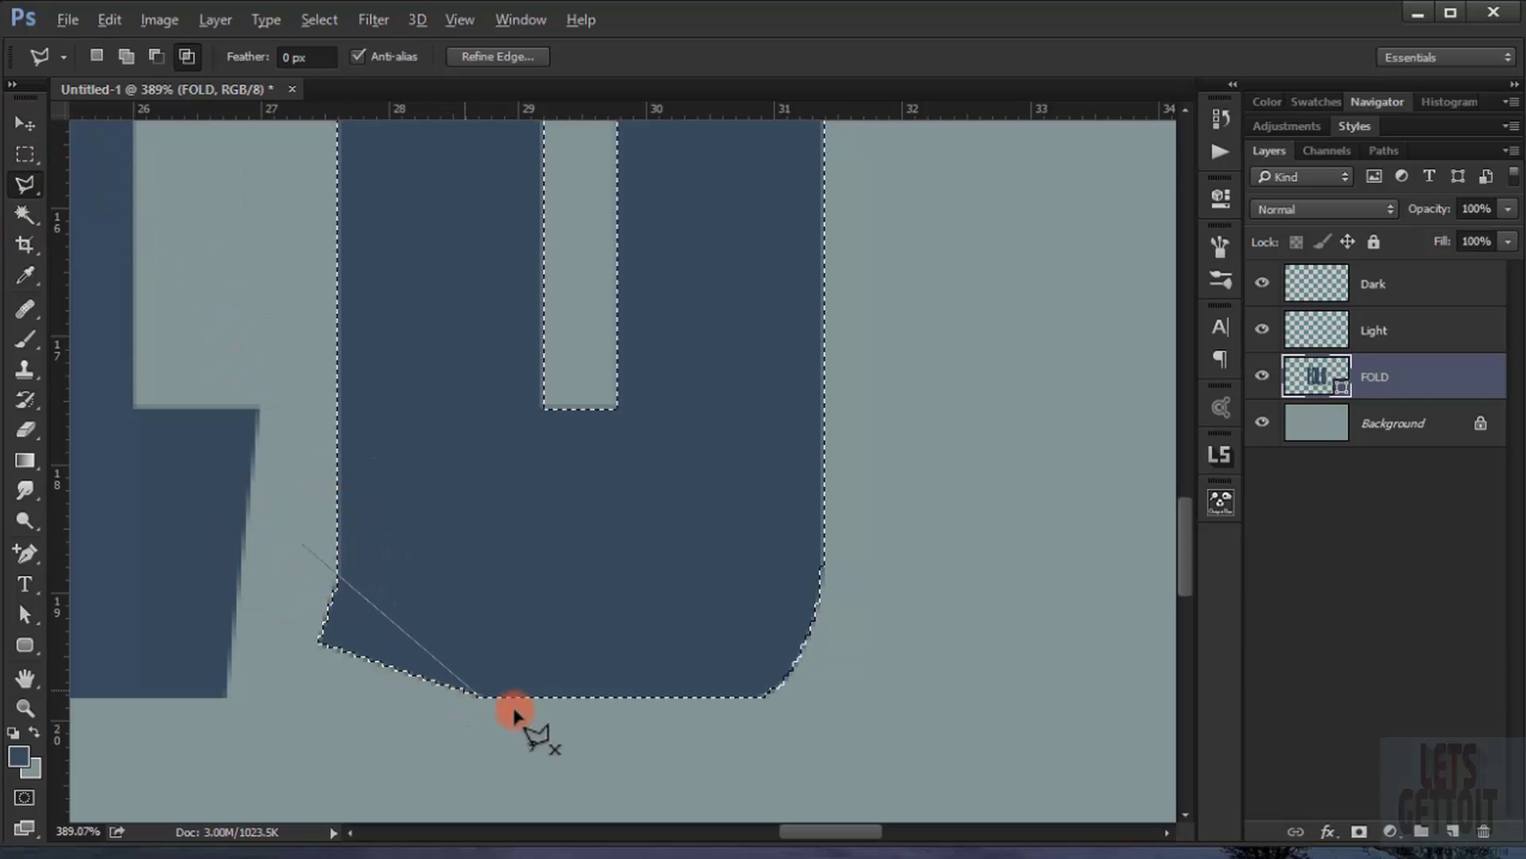
{"action": "left_click", "coordinate": [539, 749]}
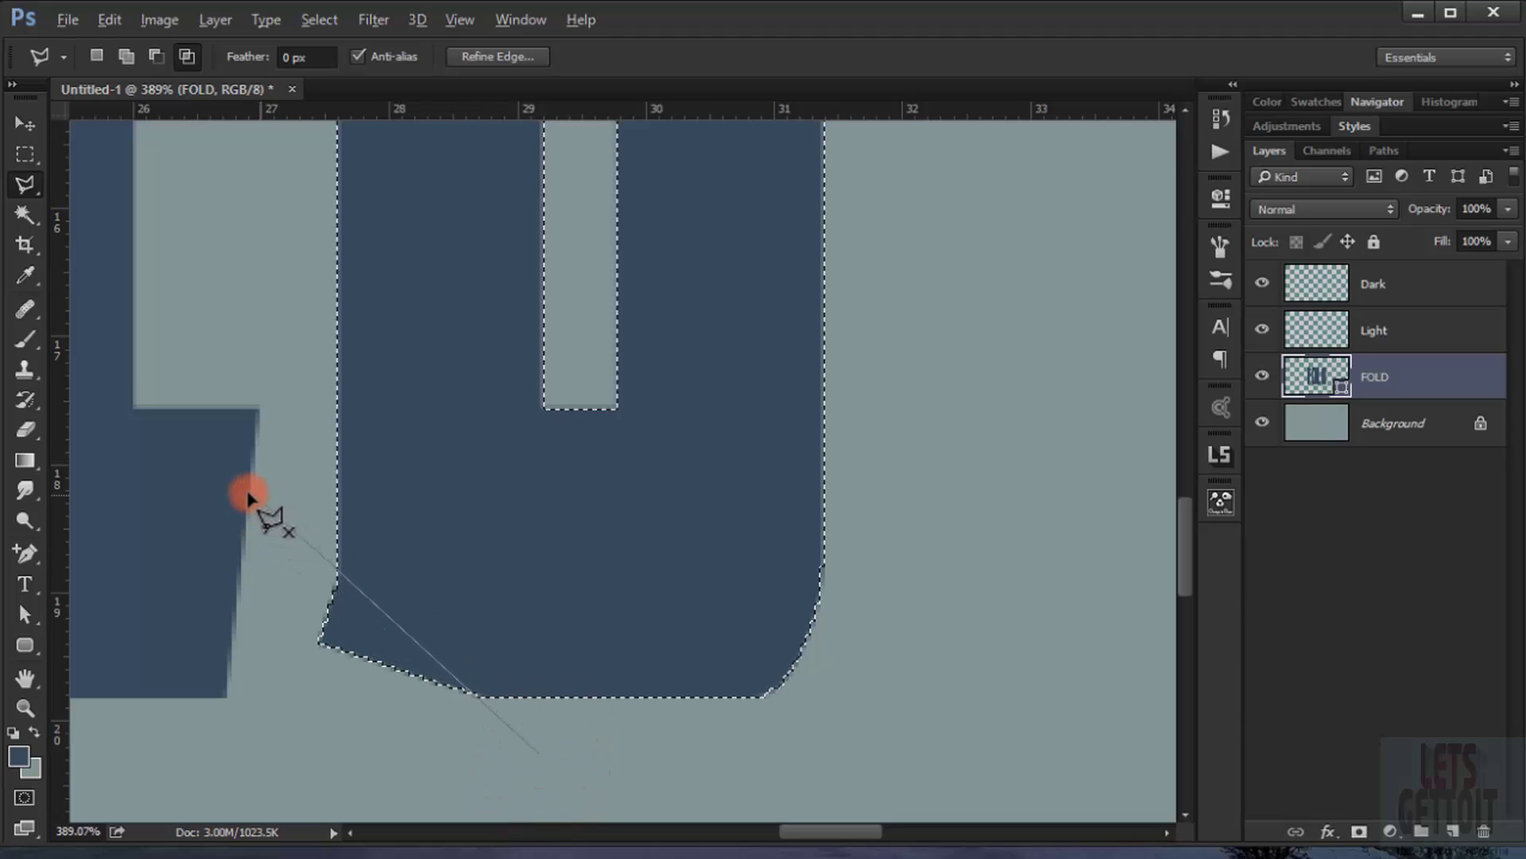
{"action": "left_click", "coordinate": [581, 773]}
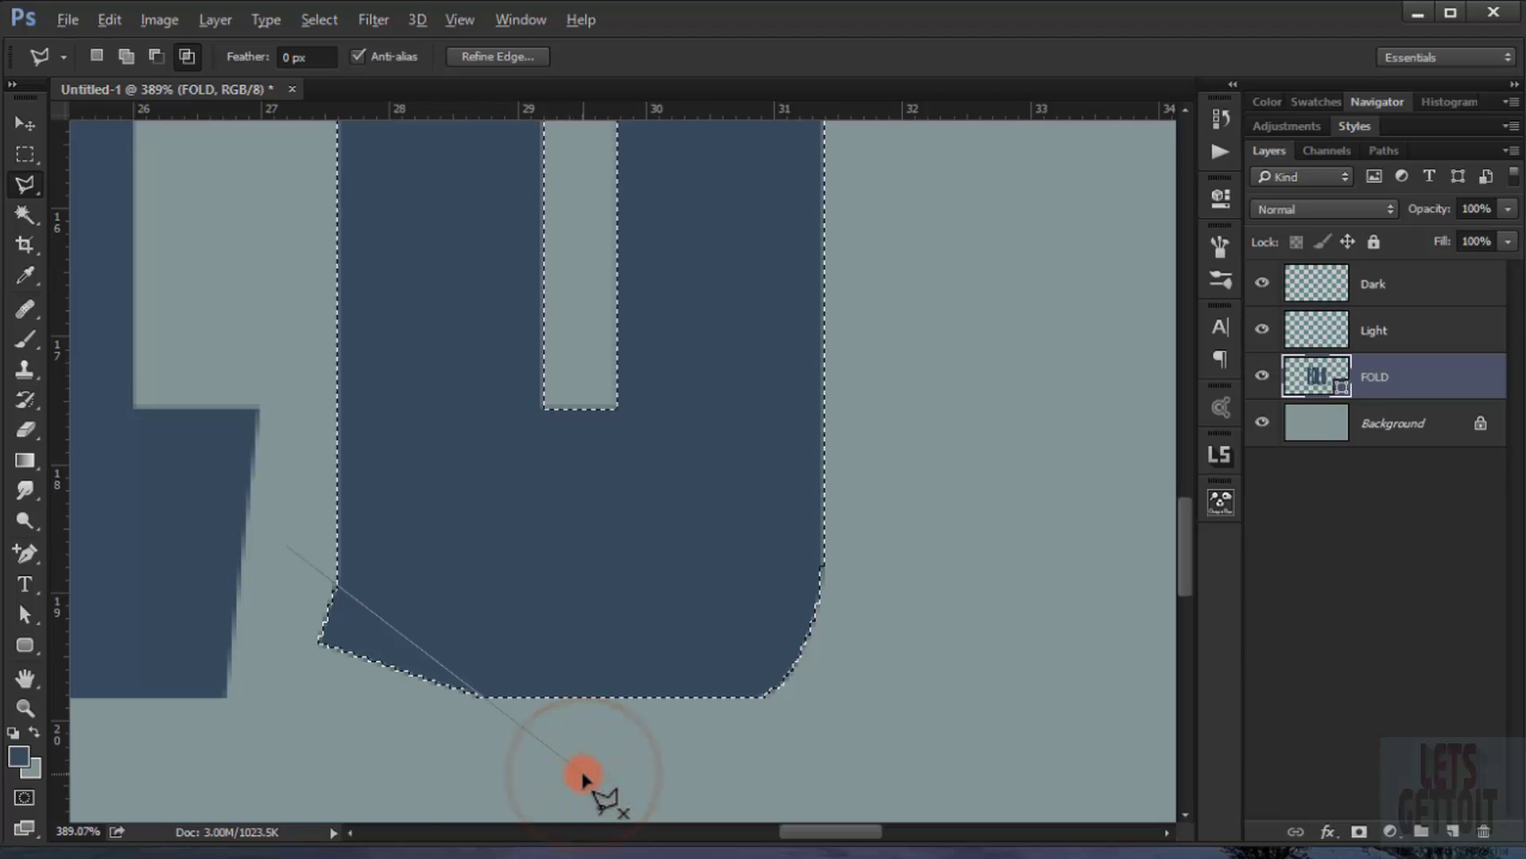
{"action": "left_click", "coordinate": [287, 723]}
{"action": "left_click", "coordinate": [294, 552]}
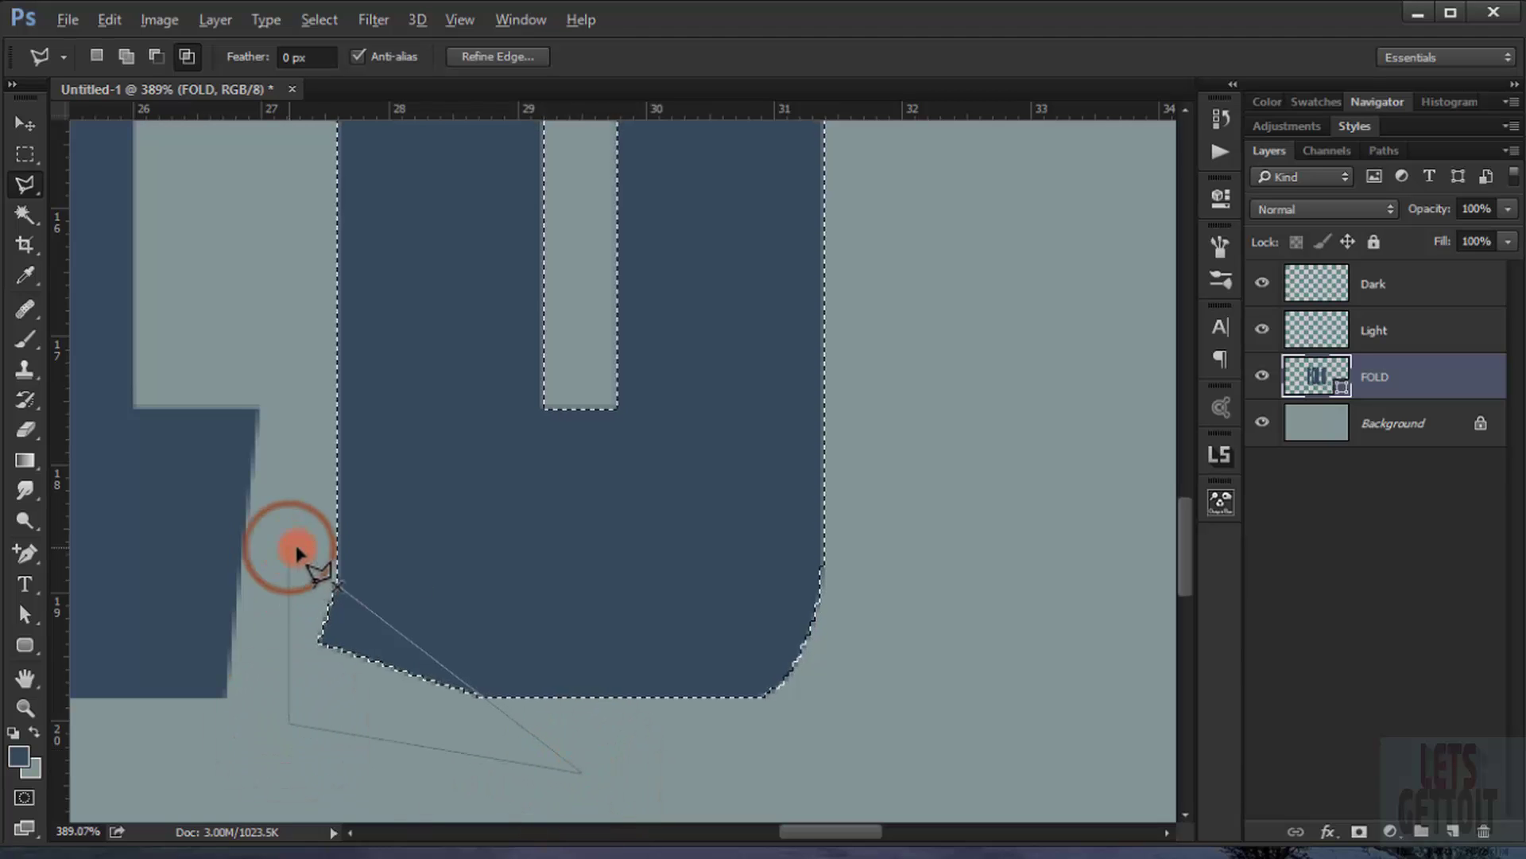
- Darken the lower-left flap on the Dark layer with repeated gray-to-transparent gradients drawn diagonally across its fold edge, and deselect
{"action": "left_click", "coordinate": [1392, 294]}
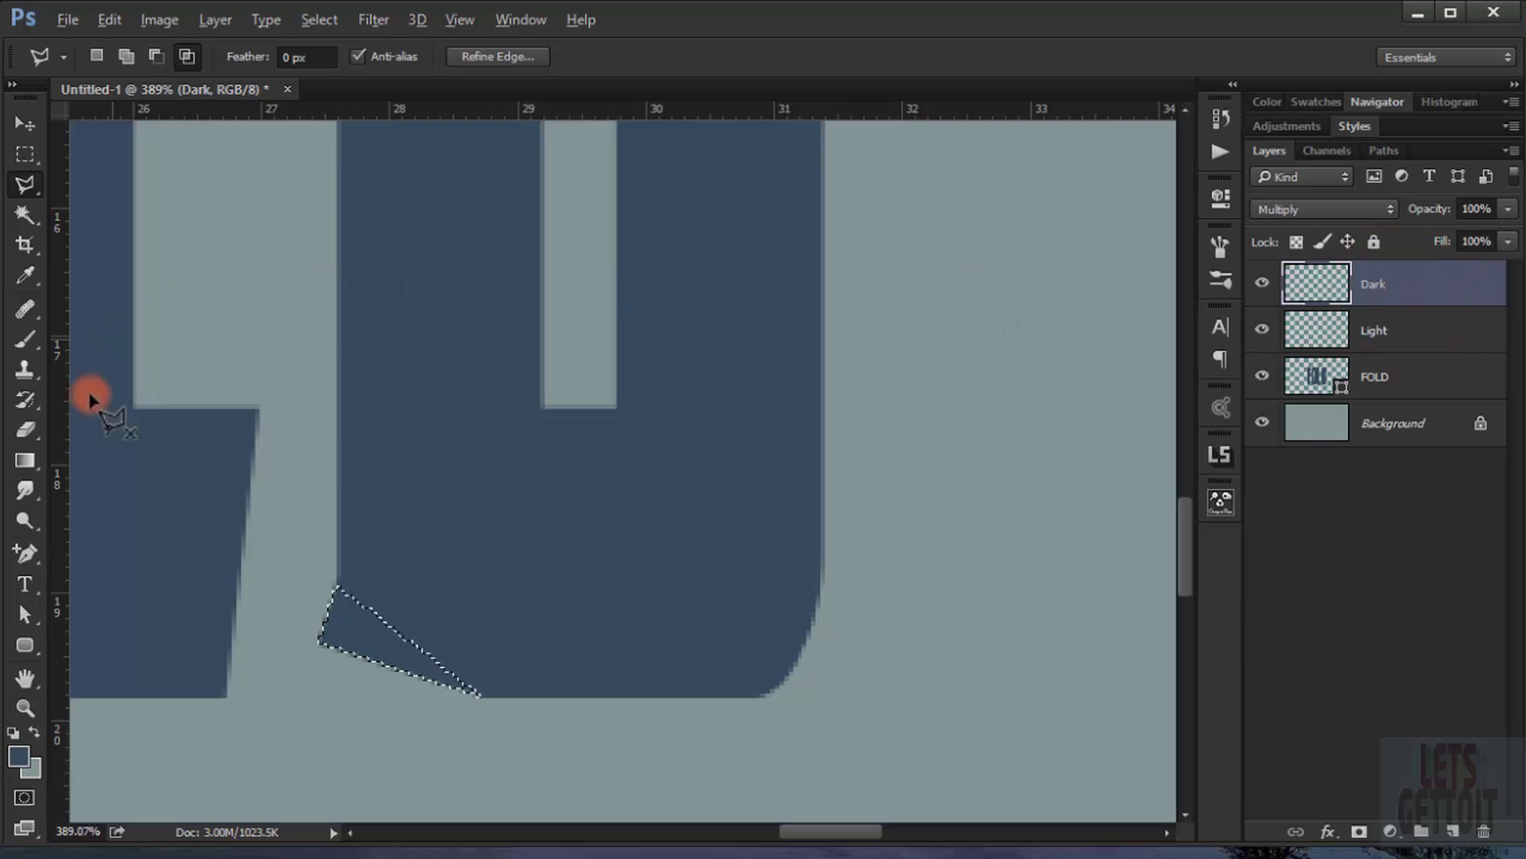
{"action": "left_click", "coordinate": [26, 461]}
{"action": "left_click_drag", "start_coordinate": [515, 562], "coordinate": [374, 634]}
{"action": "left_click_drag", "start_coordinate": [435, 530], "coordinate": [381, 608]}
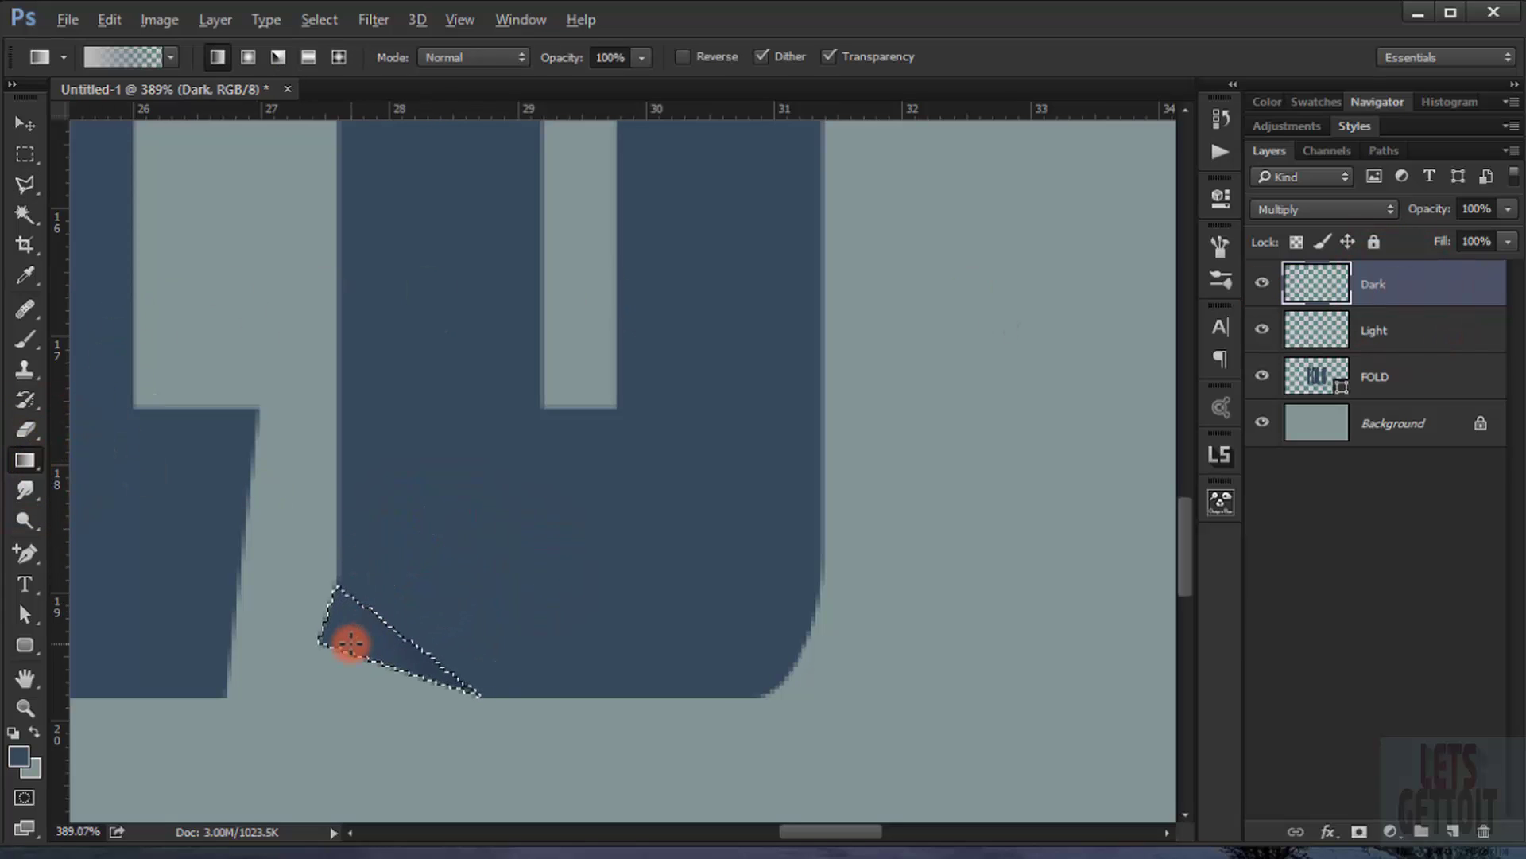
{"action": "left_click_drag", "start_coordinate": [417, 548], "coordinate": [368, 628]}
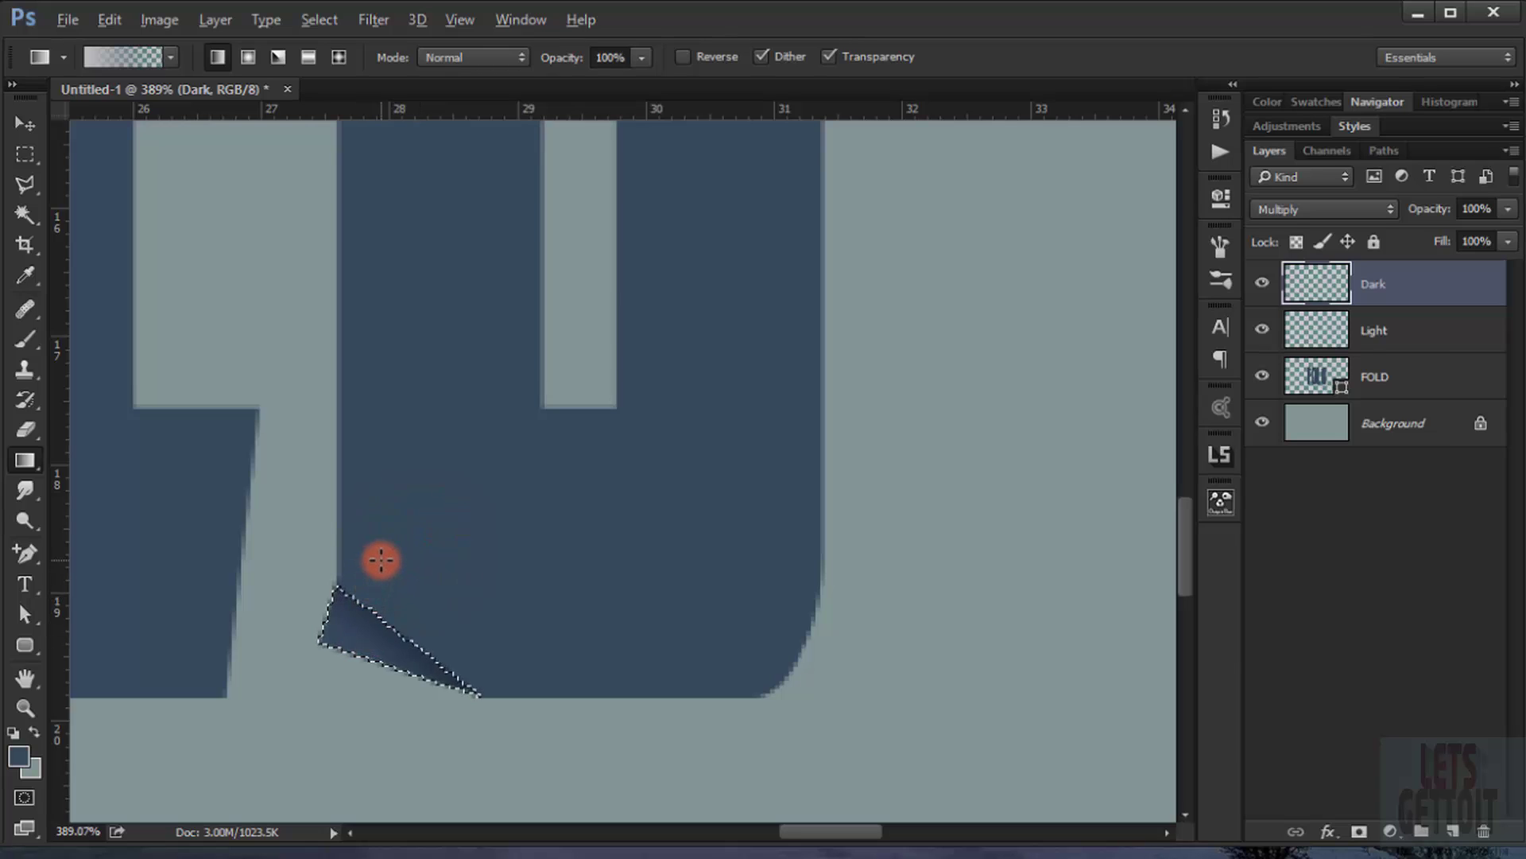
{"action": "mouse_move", "coordinate": [368, 520]}
{"action": "left_mouse_down"}
{"action": "mouse_move", "coordinate": [370, 636]}
{"action": "mouse_move", "coordinate": [416, 607]}
{"action": "mouse_move", "coordinate": [402, 658]}
{"action": "mouse_move", "coordinate": [480, 633]}
{"action": "mouse_move", "coordinate": [493, 608]}
{"action": "left_mouse_up"}
{"action": "key", "text": "ctrl+d"}
{"action": "scroll", "coordinate": [509, 605], "scroll_direction": "down", "scroll_amount": 8}
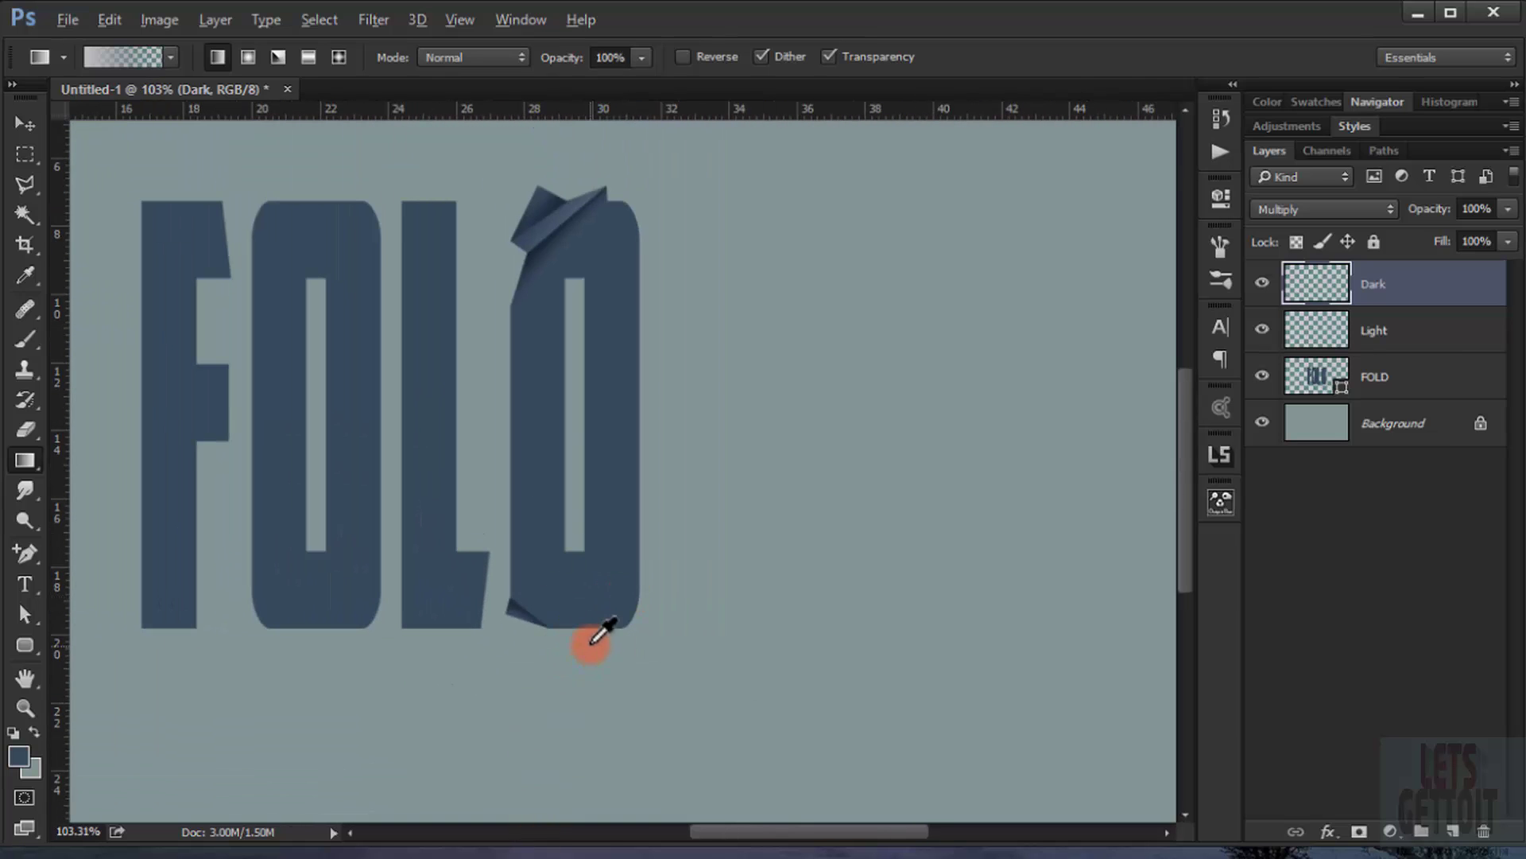
{"action": "scroll", "coordinate": [592, 634], "scroll_direction": "up", "scroll_amount": 3}
{"action": "scroll", "coordinate": [647, 429], "scroll_direction": "up", "scroll_amount": 2}
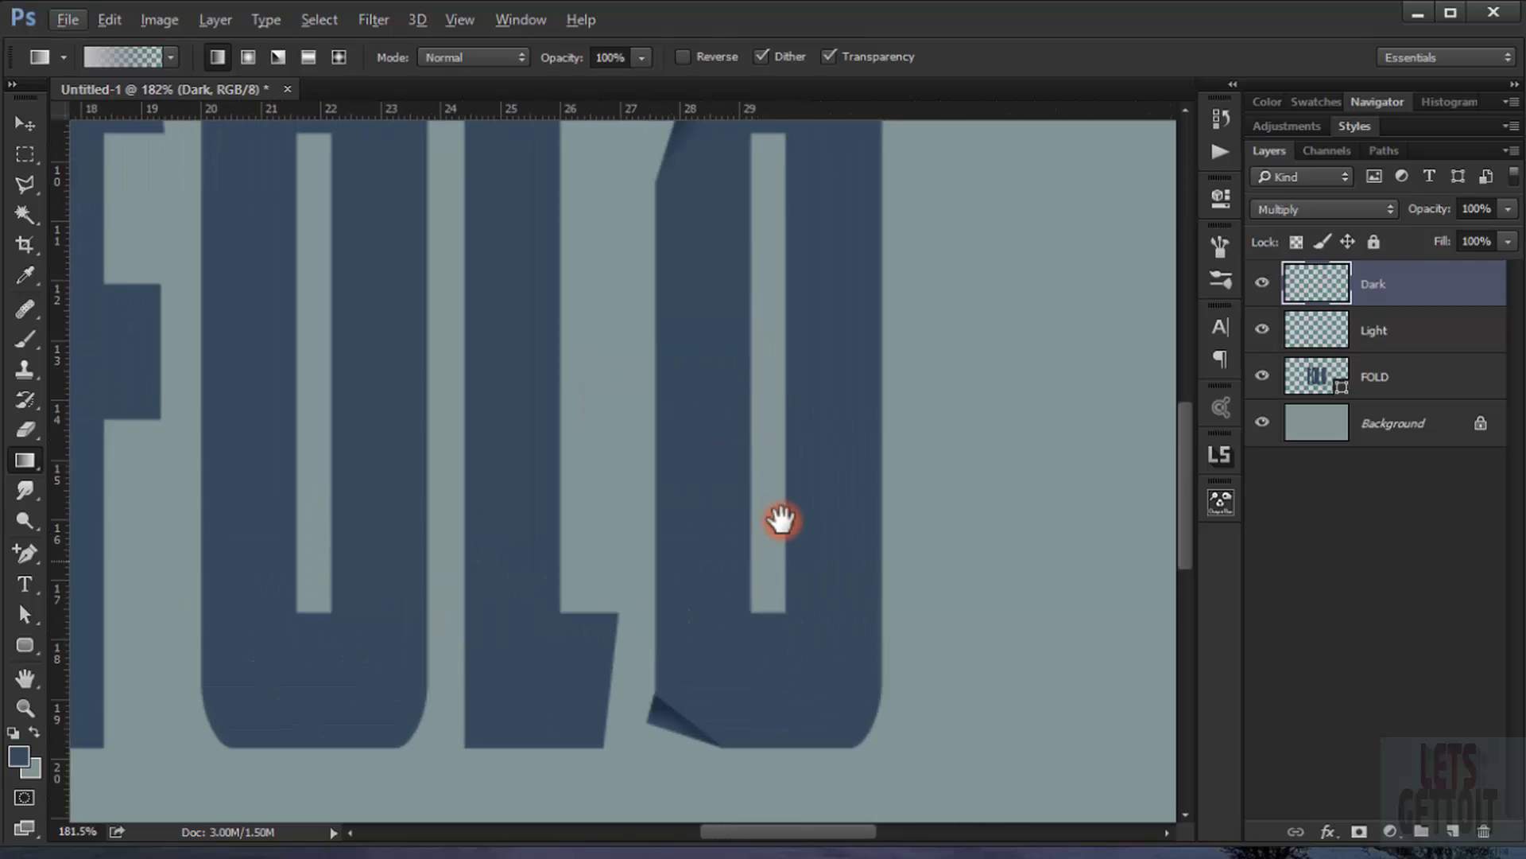
{"action": "scroll", "coordinate": [791, 643], "scroll_direction": "up", "scroll_amount": 3}
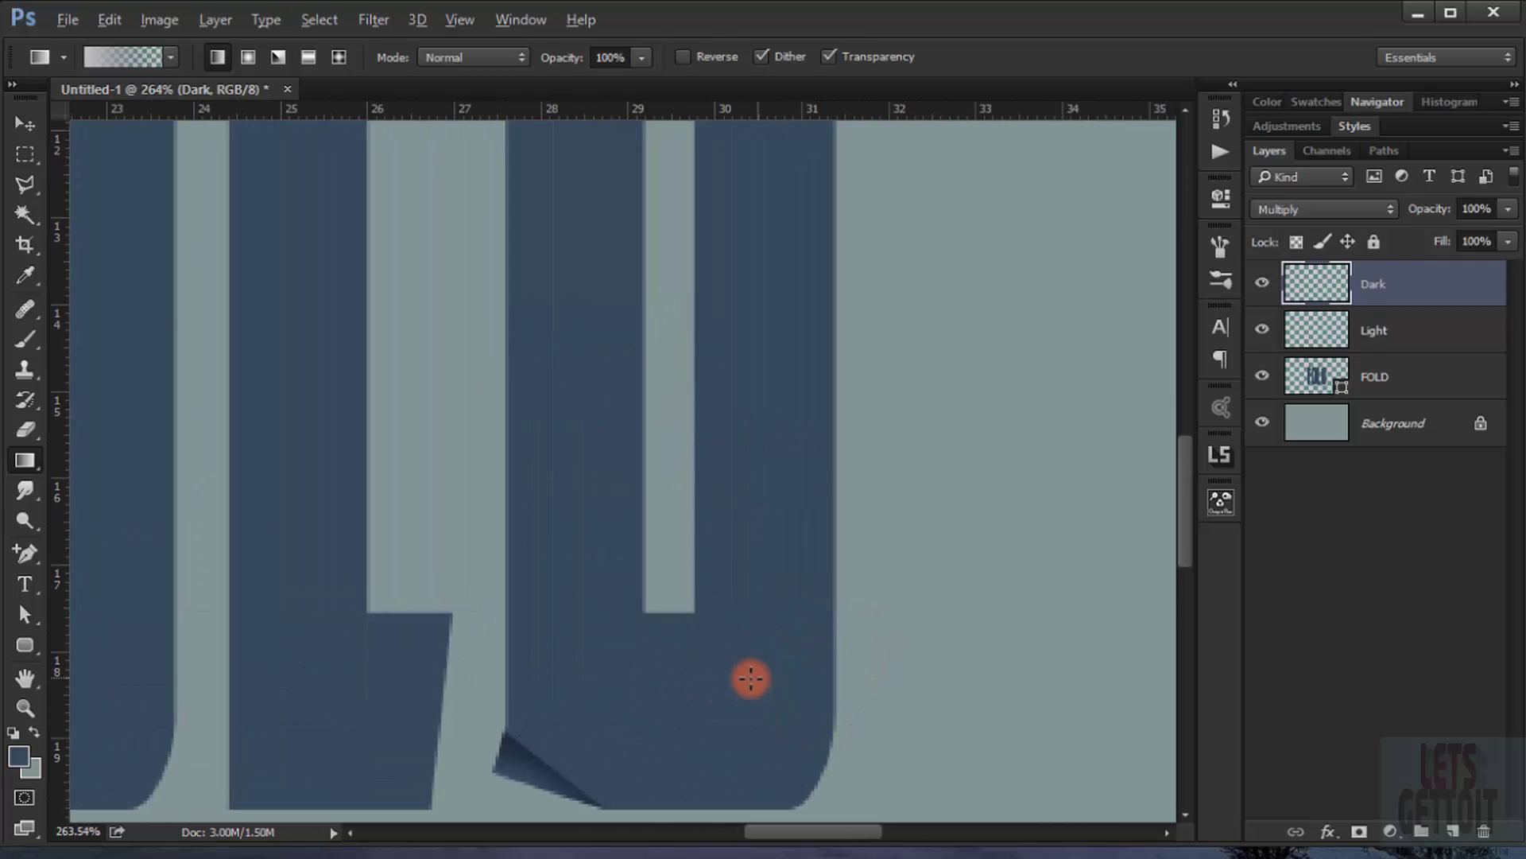
- Add a Gradient Overlay effect to the FOLD layer and set its gradient style to Reflected
{"action": "scroll", "coordinate": [741, 705], "scroll_direction": "up", "scroll_amount": 1}
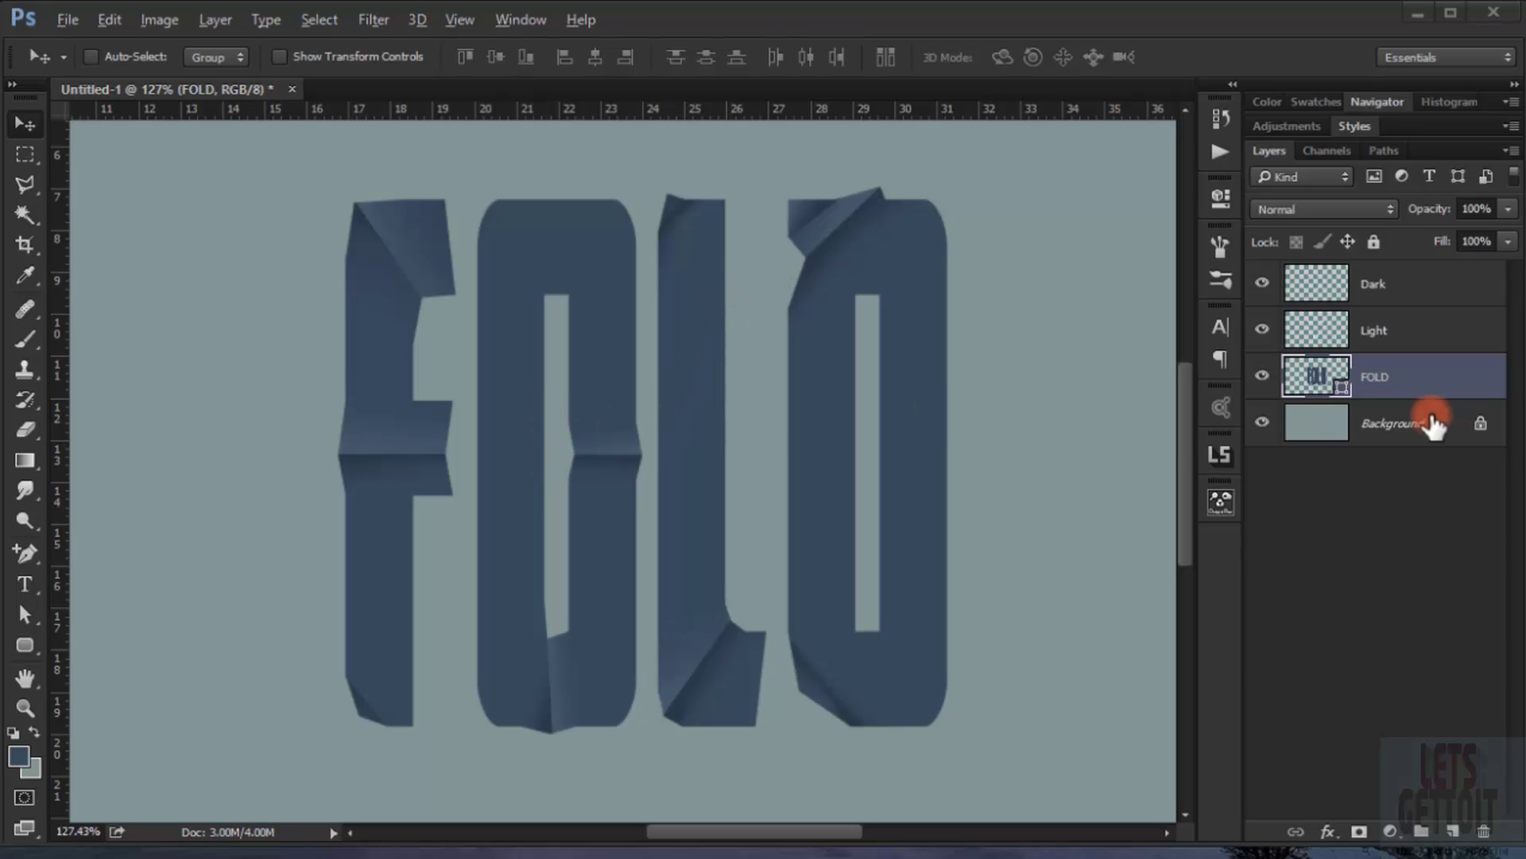
{"action": "left_click", "coordinate": [1262, 376]}
{"action": "left_click", "coordinate": [1263, 376]}
{"action": "double_click", "coordinate": [1493, 387]}
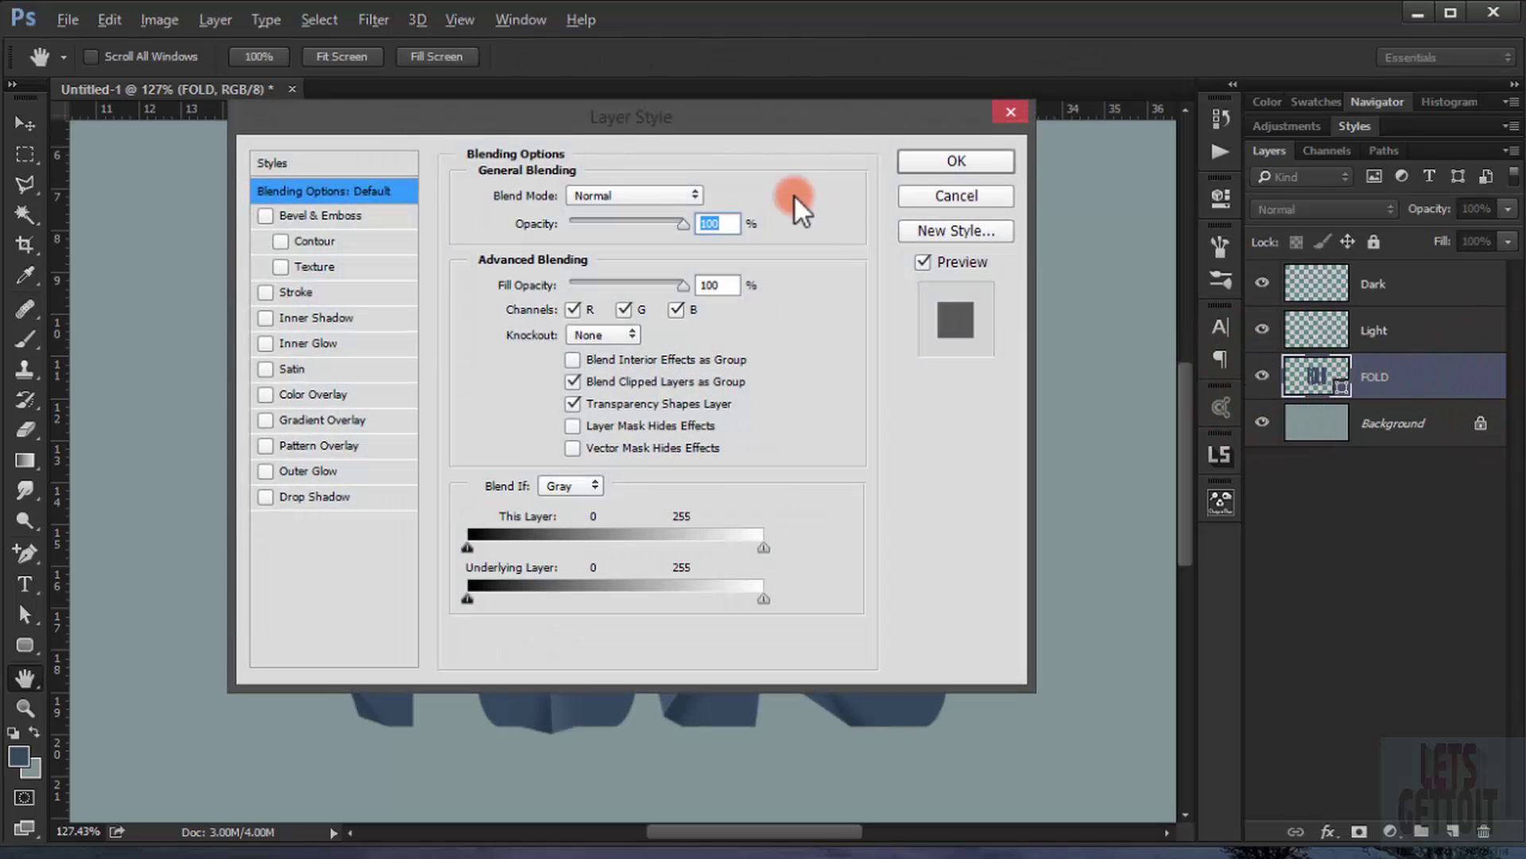
{"action": "left_click_drag", "start_coordinate": [690, 126], "coordinate": [1249, 127]}
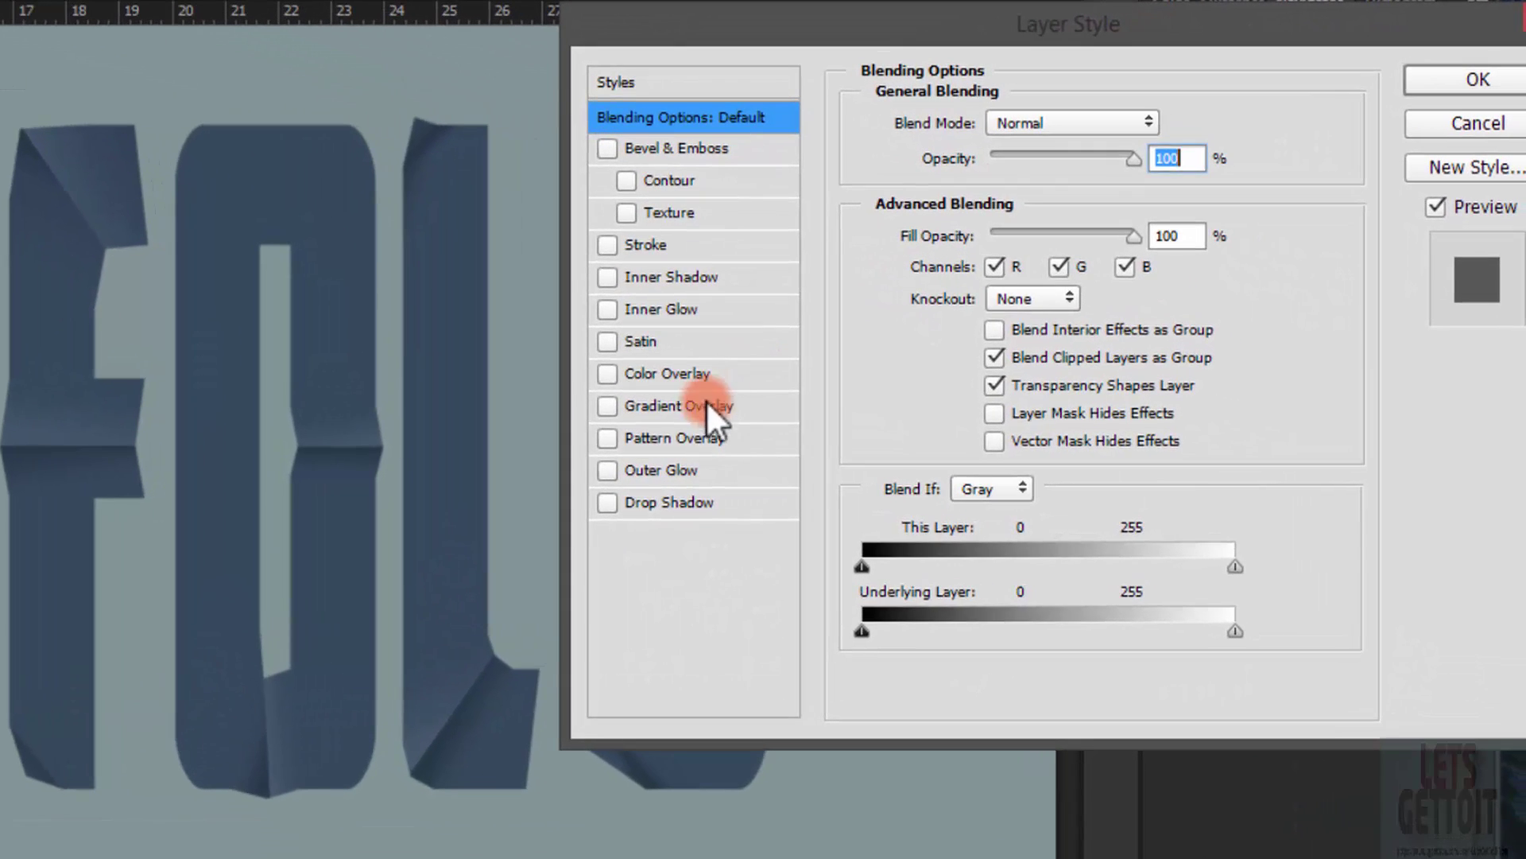
{"action": "left_click", "coordinate": [674, 408]}
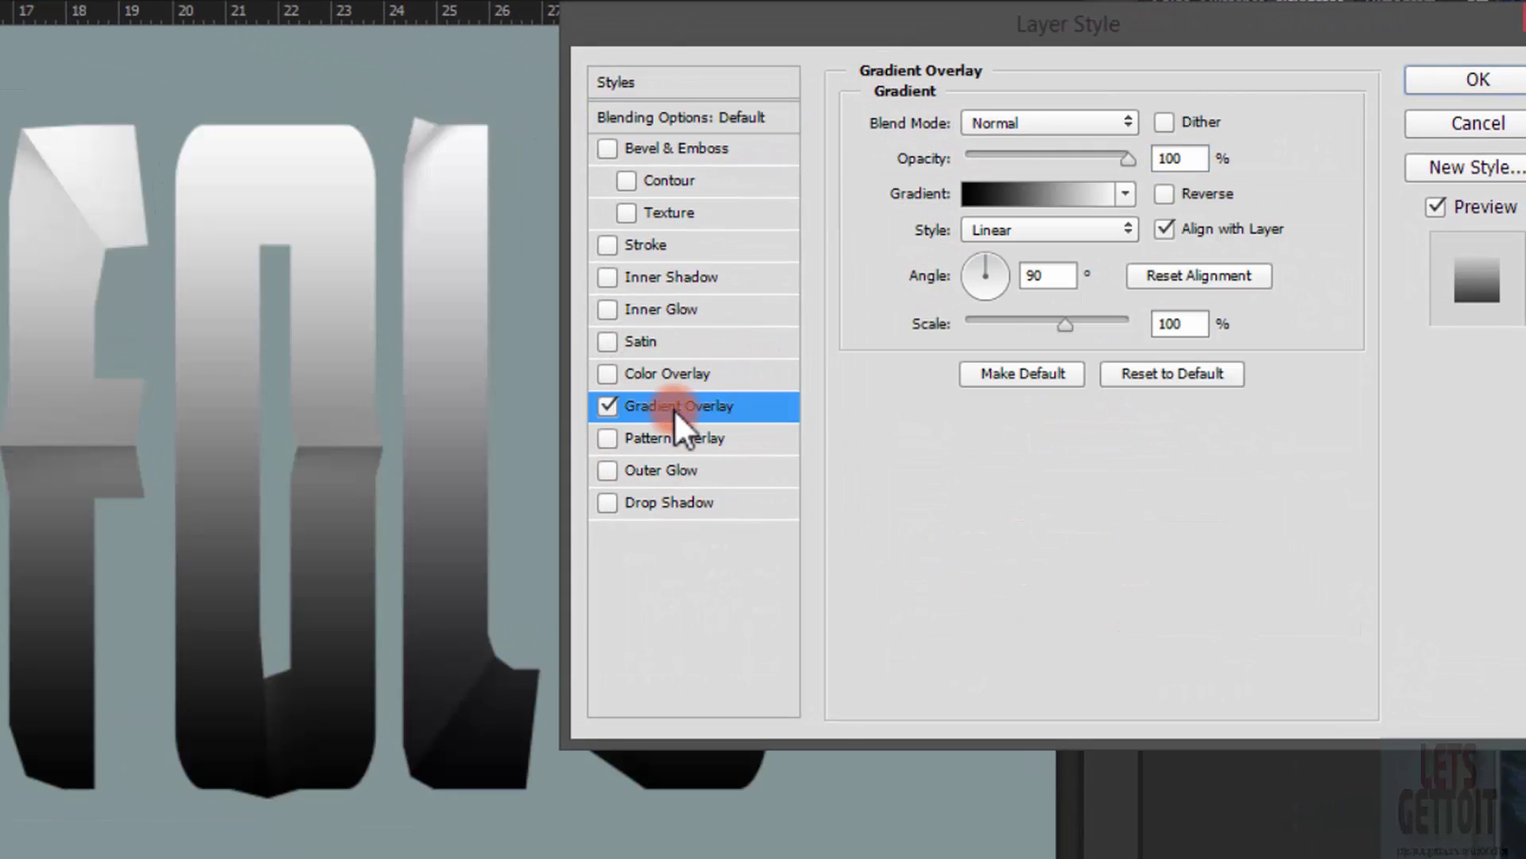
{"action": "left_click", "coordinate": [1067, 228]}
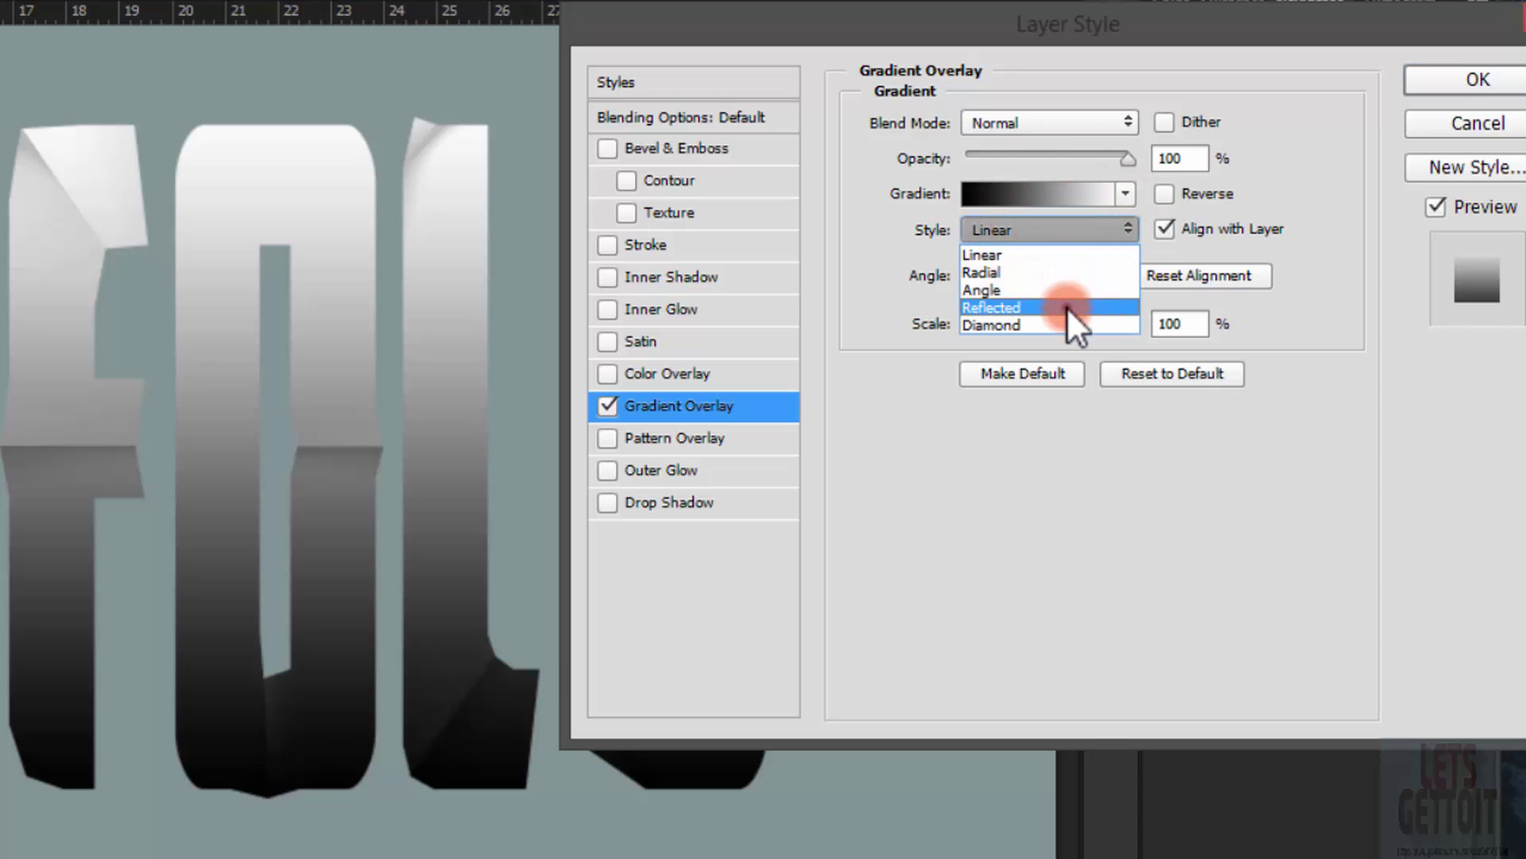
{"action": "left_click", "coordinate": [1066, 307]}
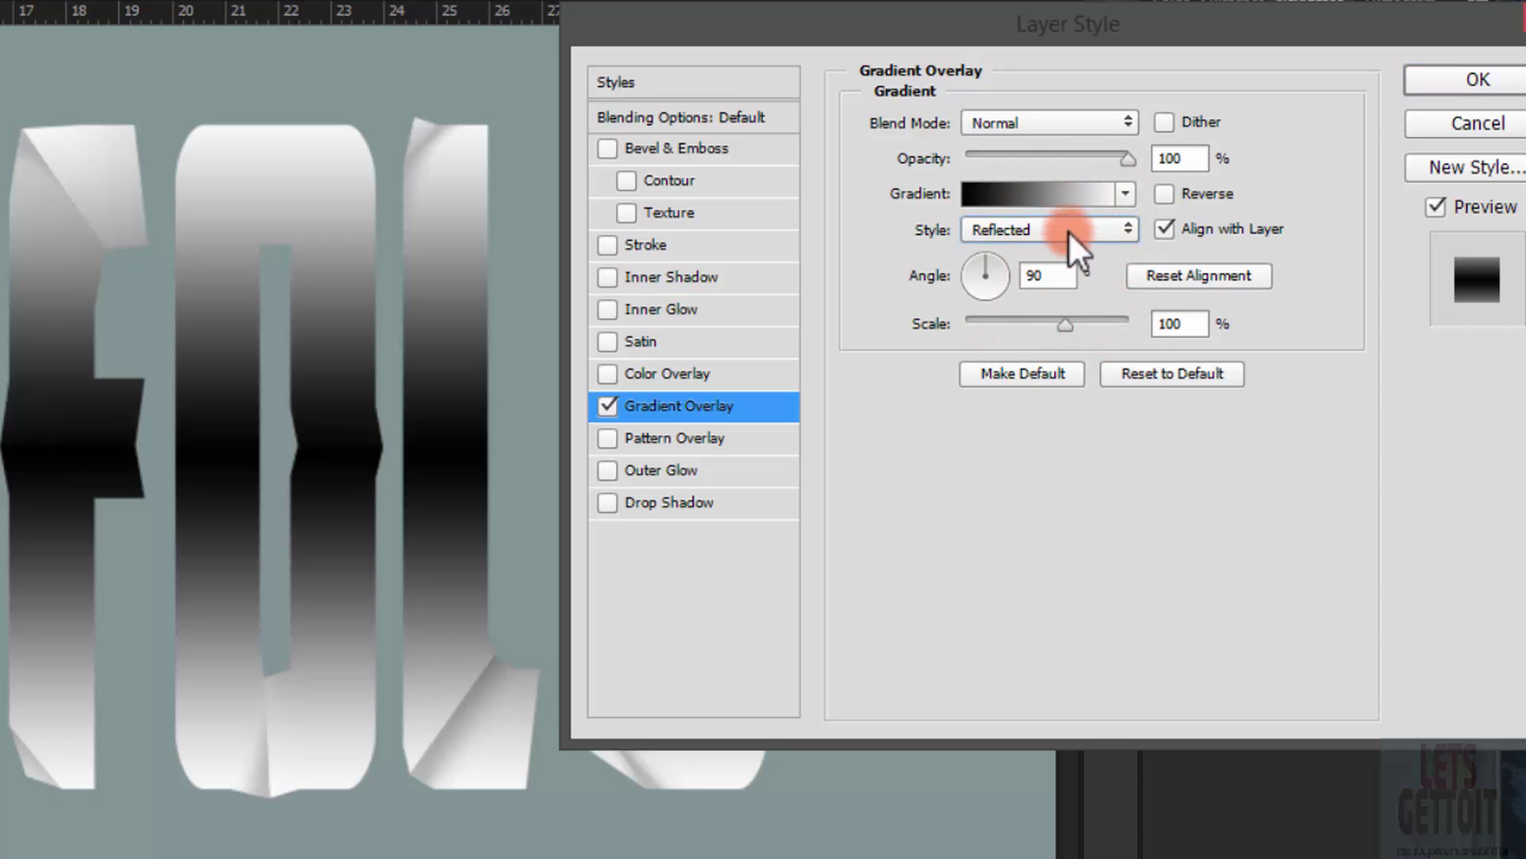
- Edit the overlay gradient so that its starting color stop is white and its ending color stop is black (000000)
{"action": "left_click", "coordinate": [1053, 198]}
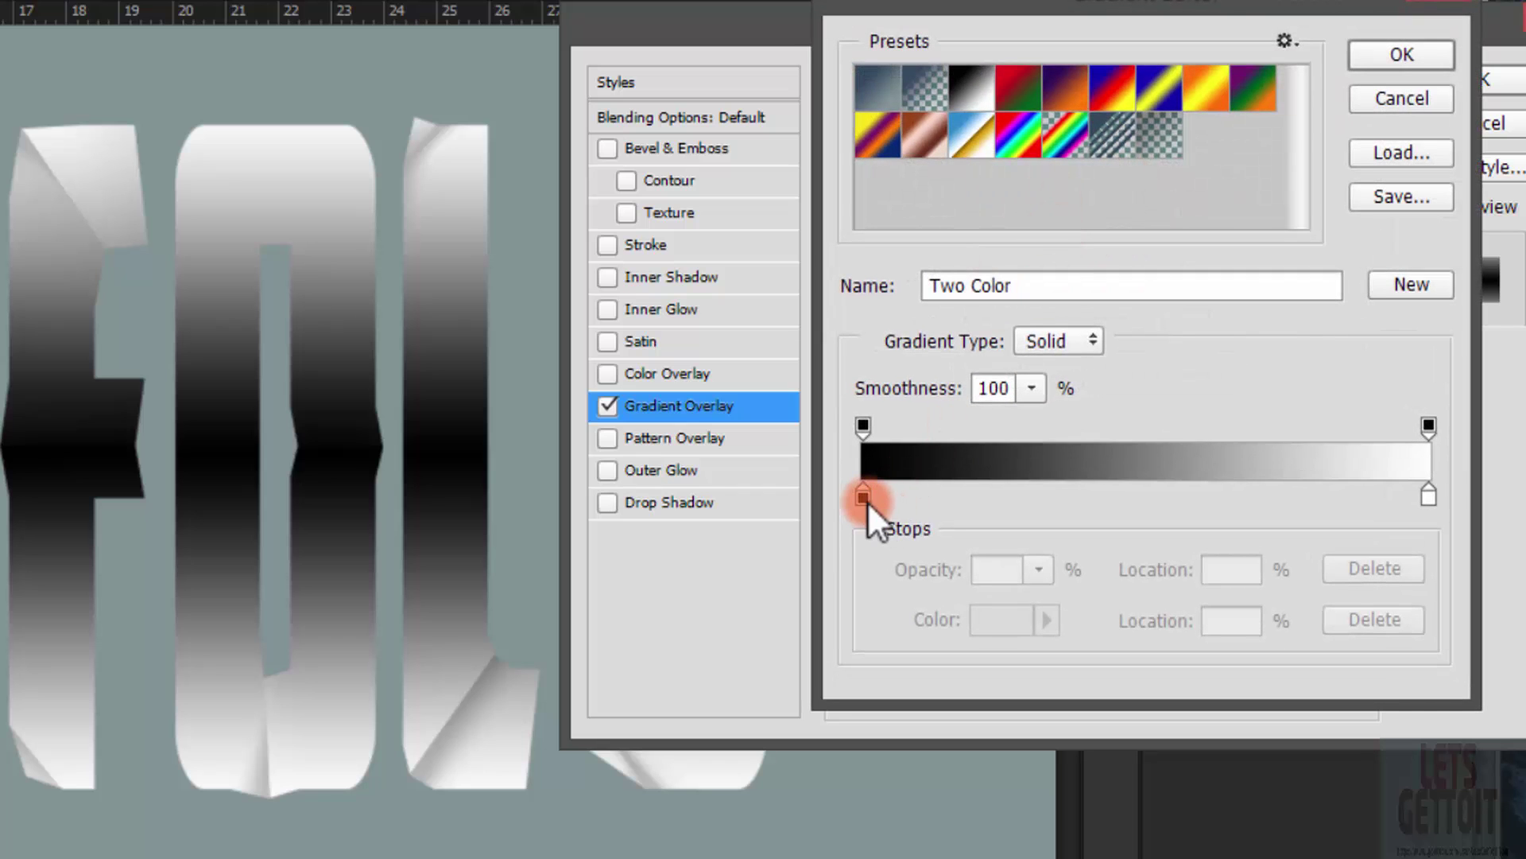
{"action": "left_click", "coordinate": [862, 497]}
{"action": "double_click", "coordinate": [862, 498]}
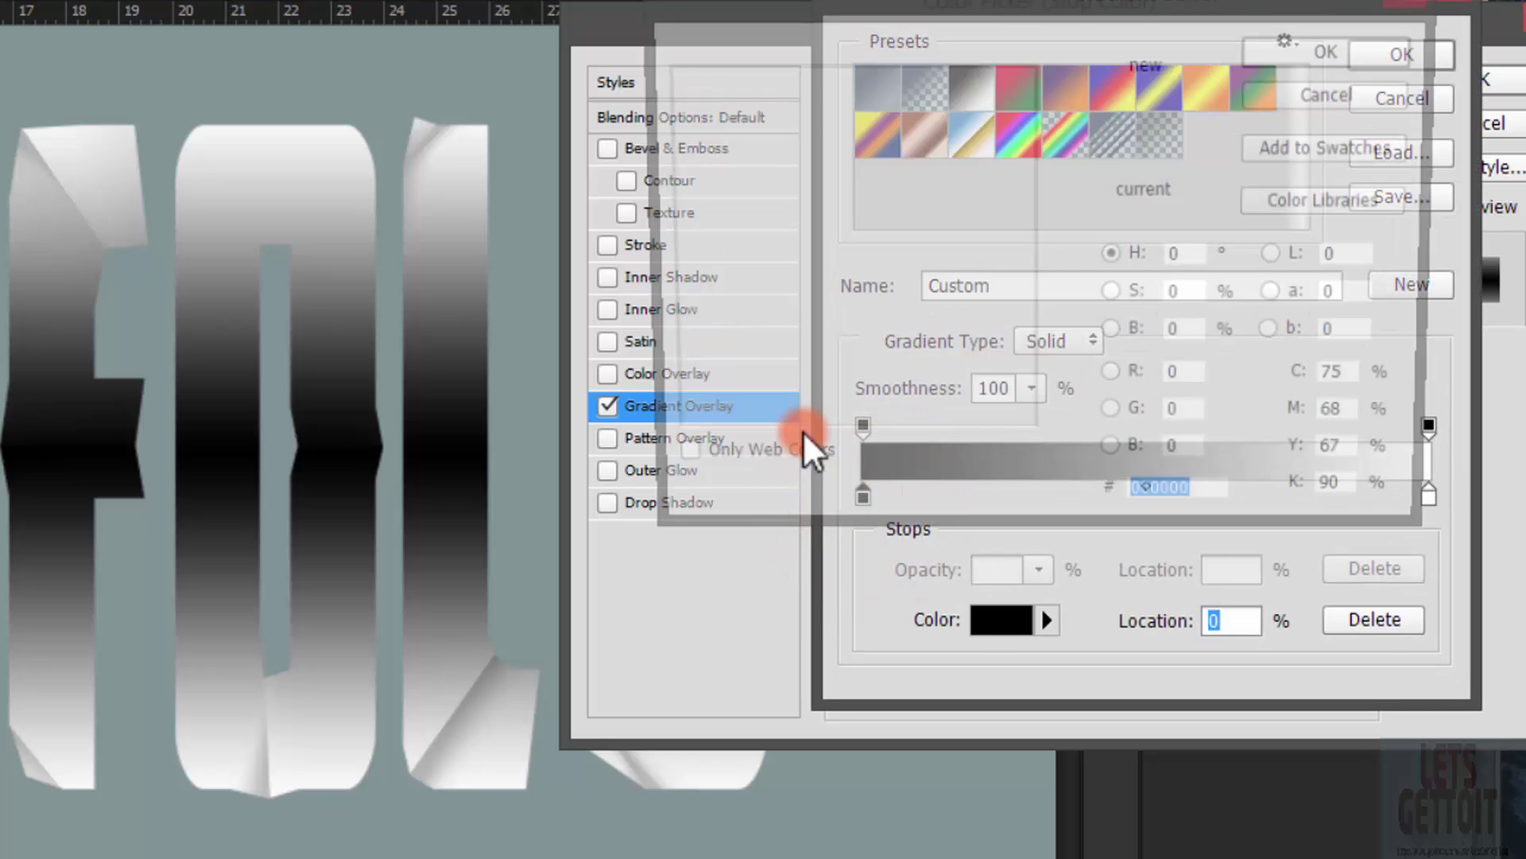
{"action": "left_click_drag", "start_coordinate": [750, 253], "coordinate": [661, 66]}
{"action": "left_click", "coordinate": [1282, 50]}
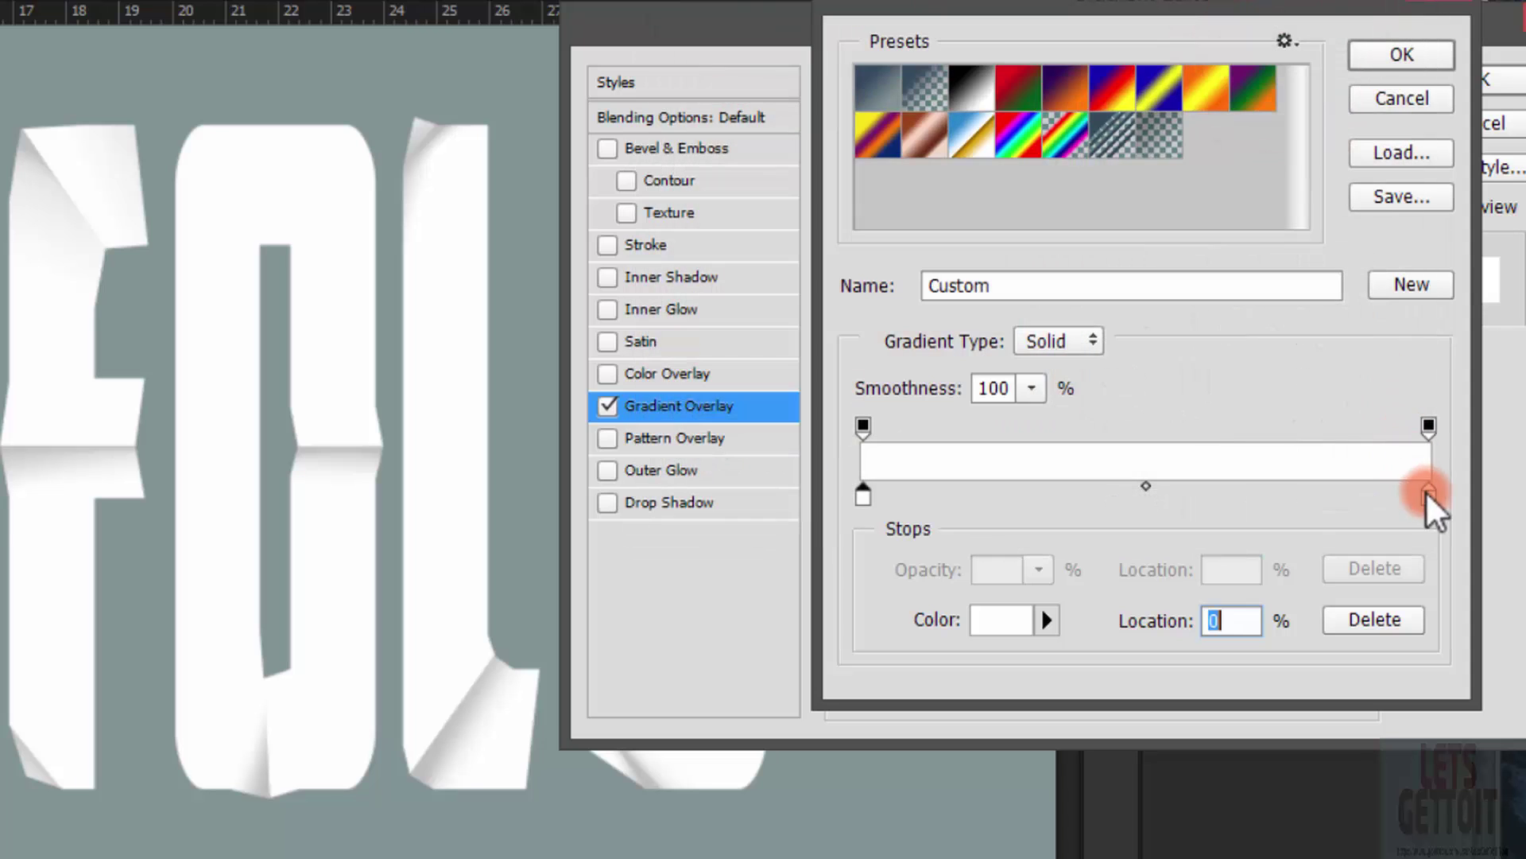
{"action": "left_click", "coordinate": [1429, 496]}
{"action": "double_click", "coordinate": [1428, 496]}
{"action": "left_click", "coordinate": [763, 341]}
{"action": "left_click_drag", "start_coordinate": [763, 341], "coordinate": [662, 438]}
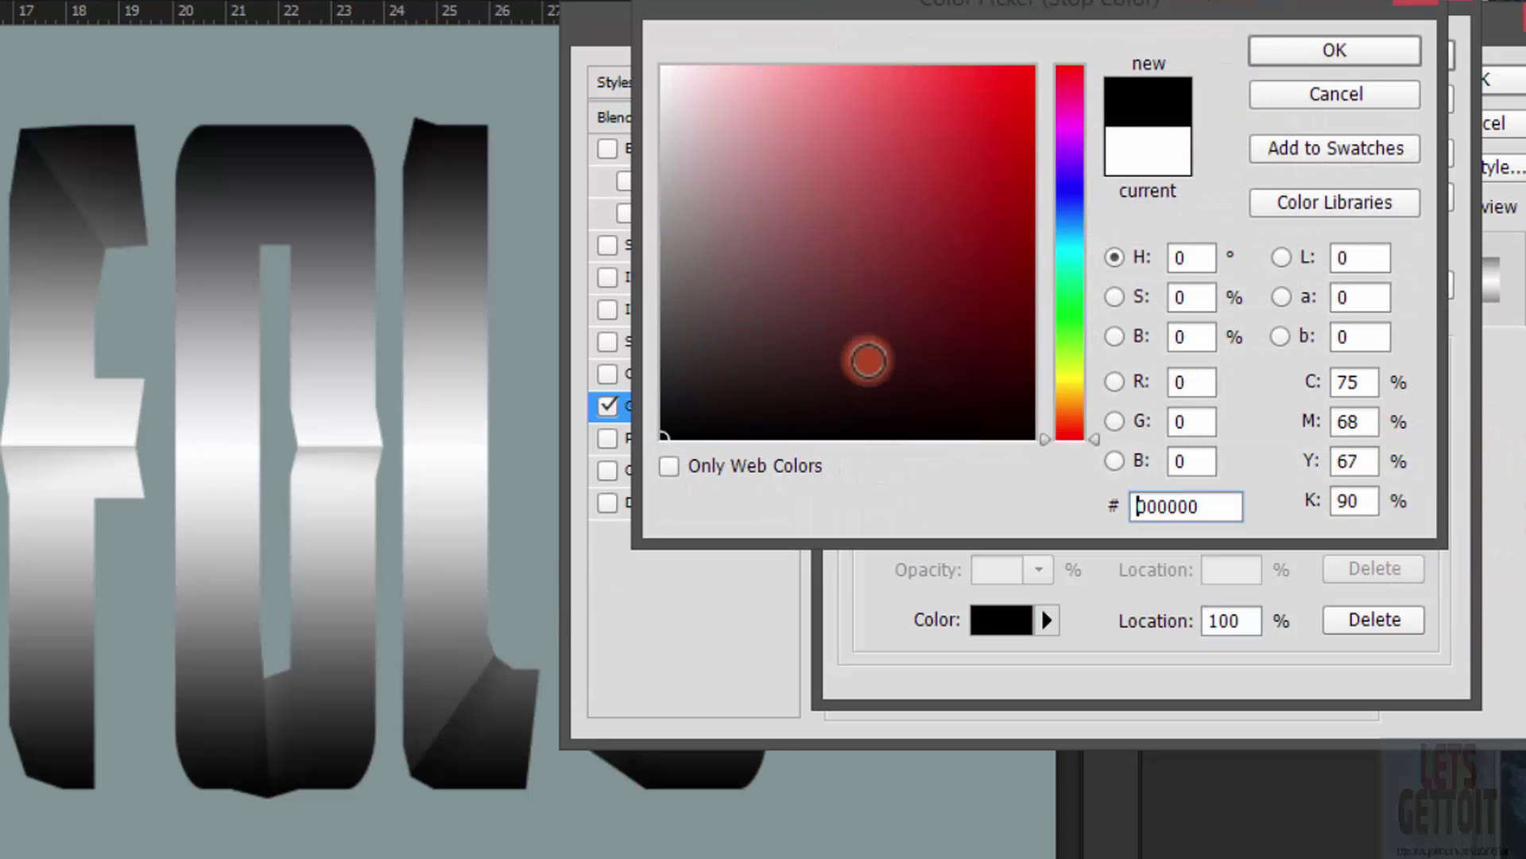
{"action": "left_click", "coordinate": [1335, 50]}
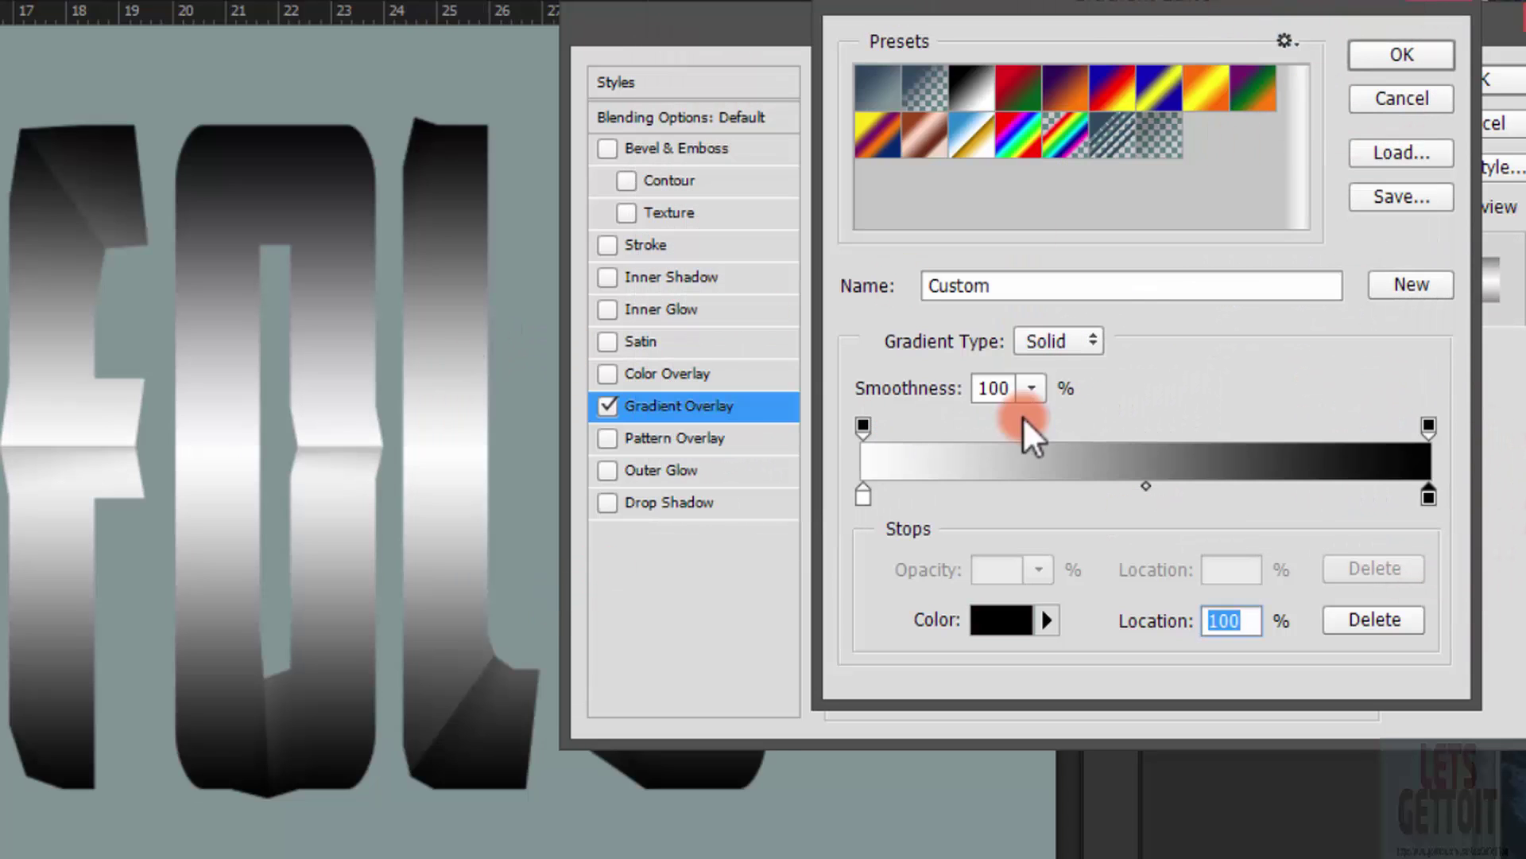
- Set the opacity of the gradient's starting stop to 0% and accept the edited gradient
{"action": "left_click", "coordinate": [863, 427]}
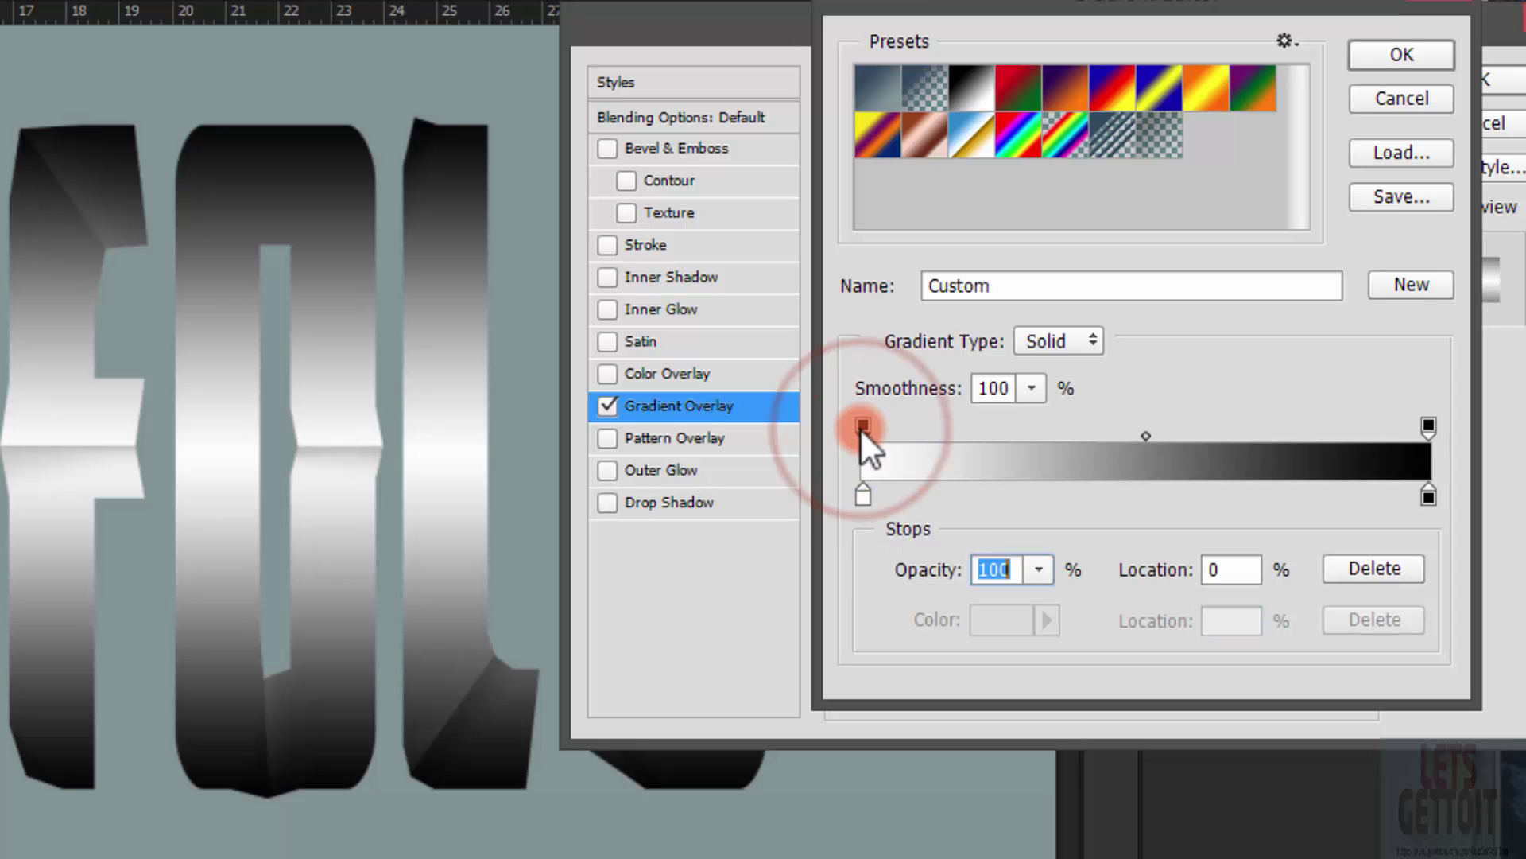
{"action": "left_click", "coordinate": [1038, 569]}
{"action": "left_click_drag", "start_coordinate": [1046, 608], "coordinate": [841, 599]}
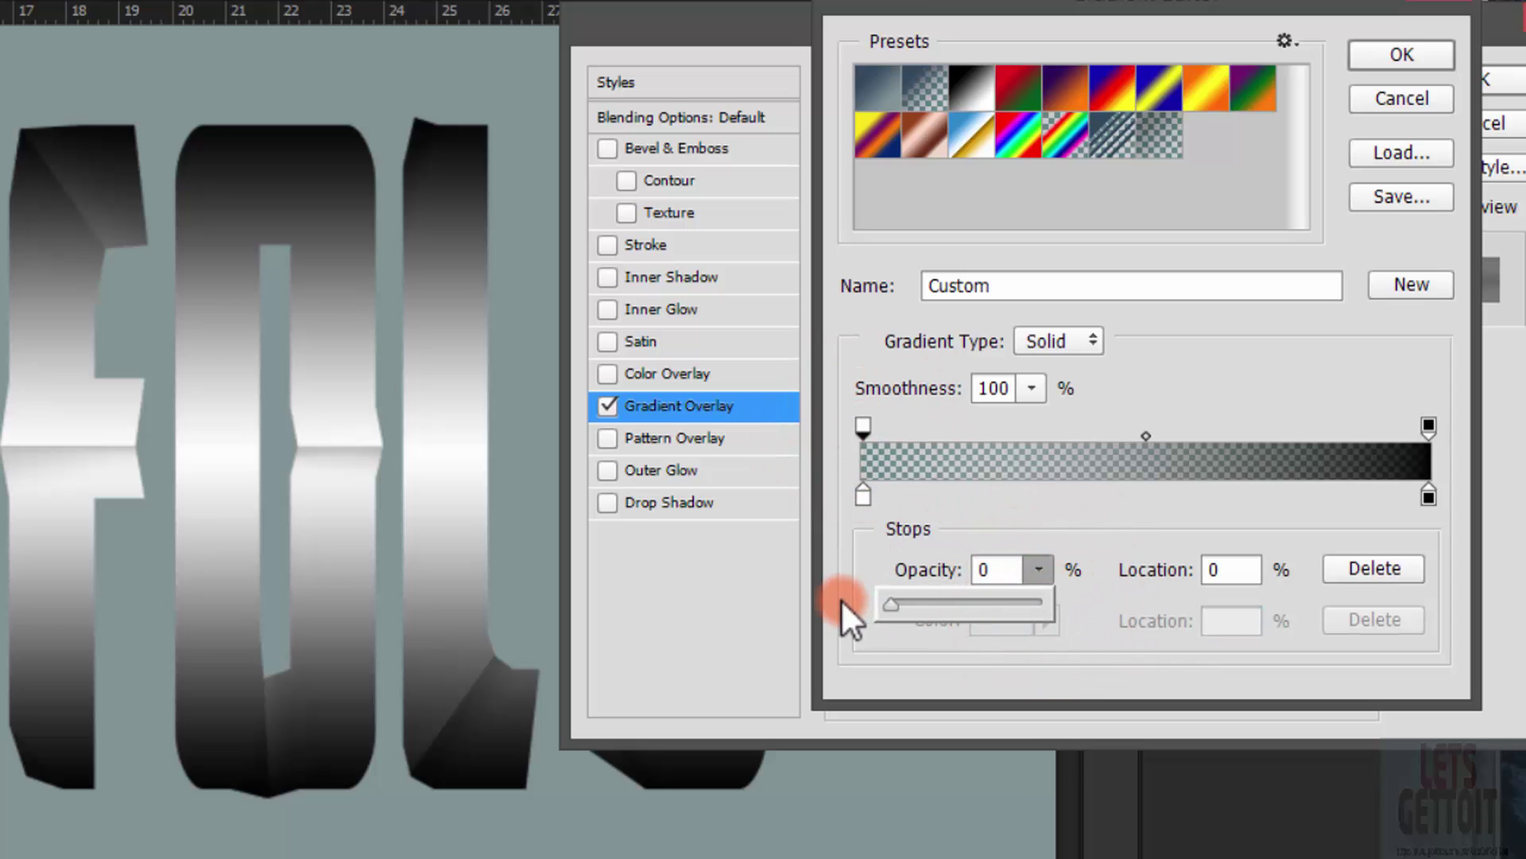
{"action": "left_click_drag", "start_coordinate": [1133, 12], "coordinate": [1016, 31]}
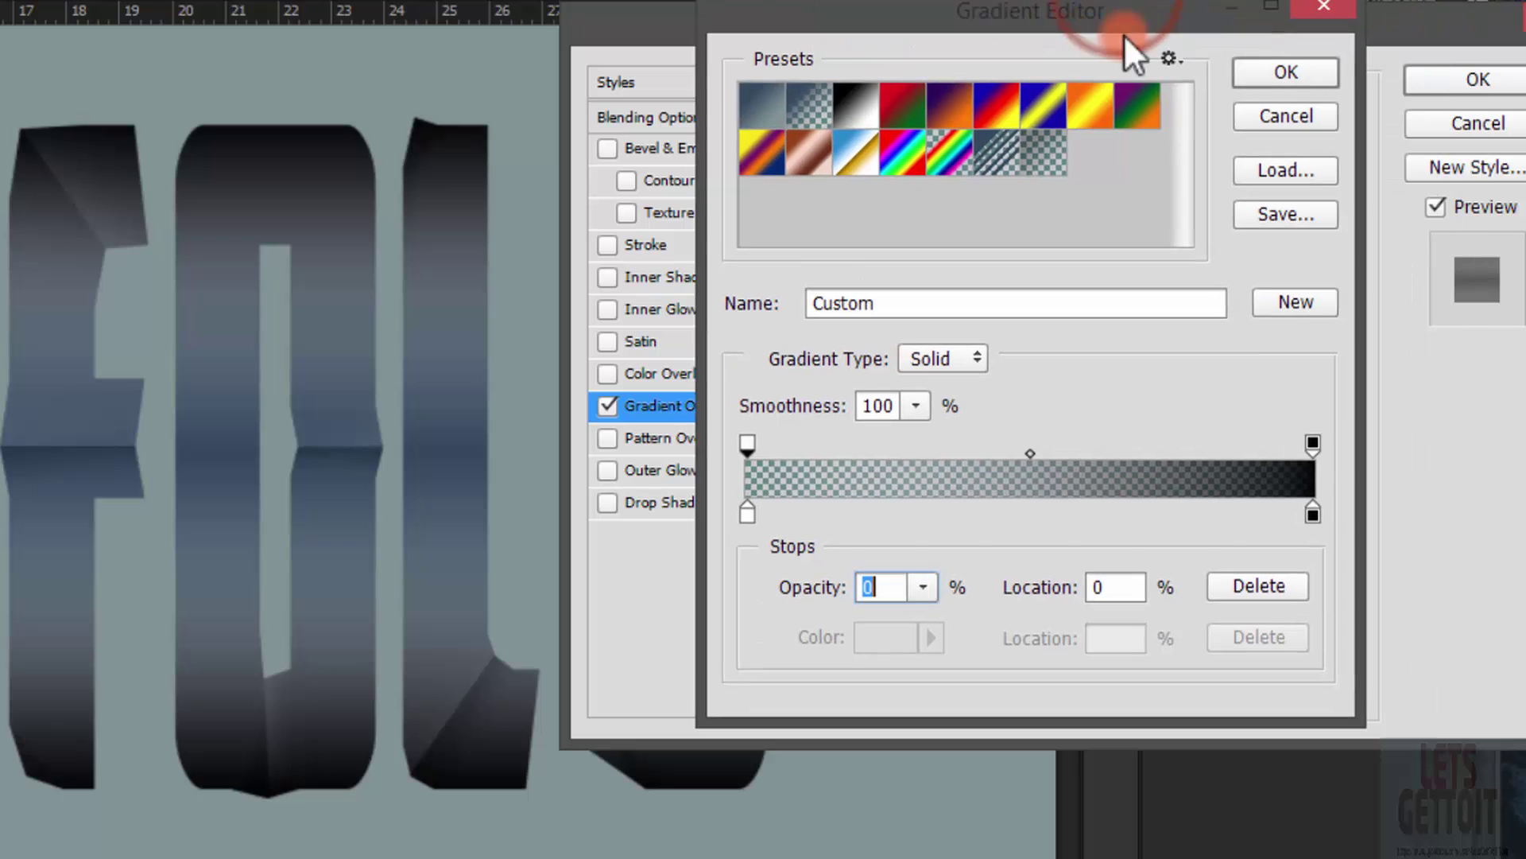
{"action": "left_click", "coordinate": [1264, 71]}
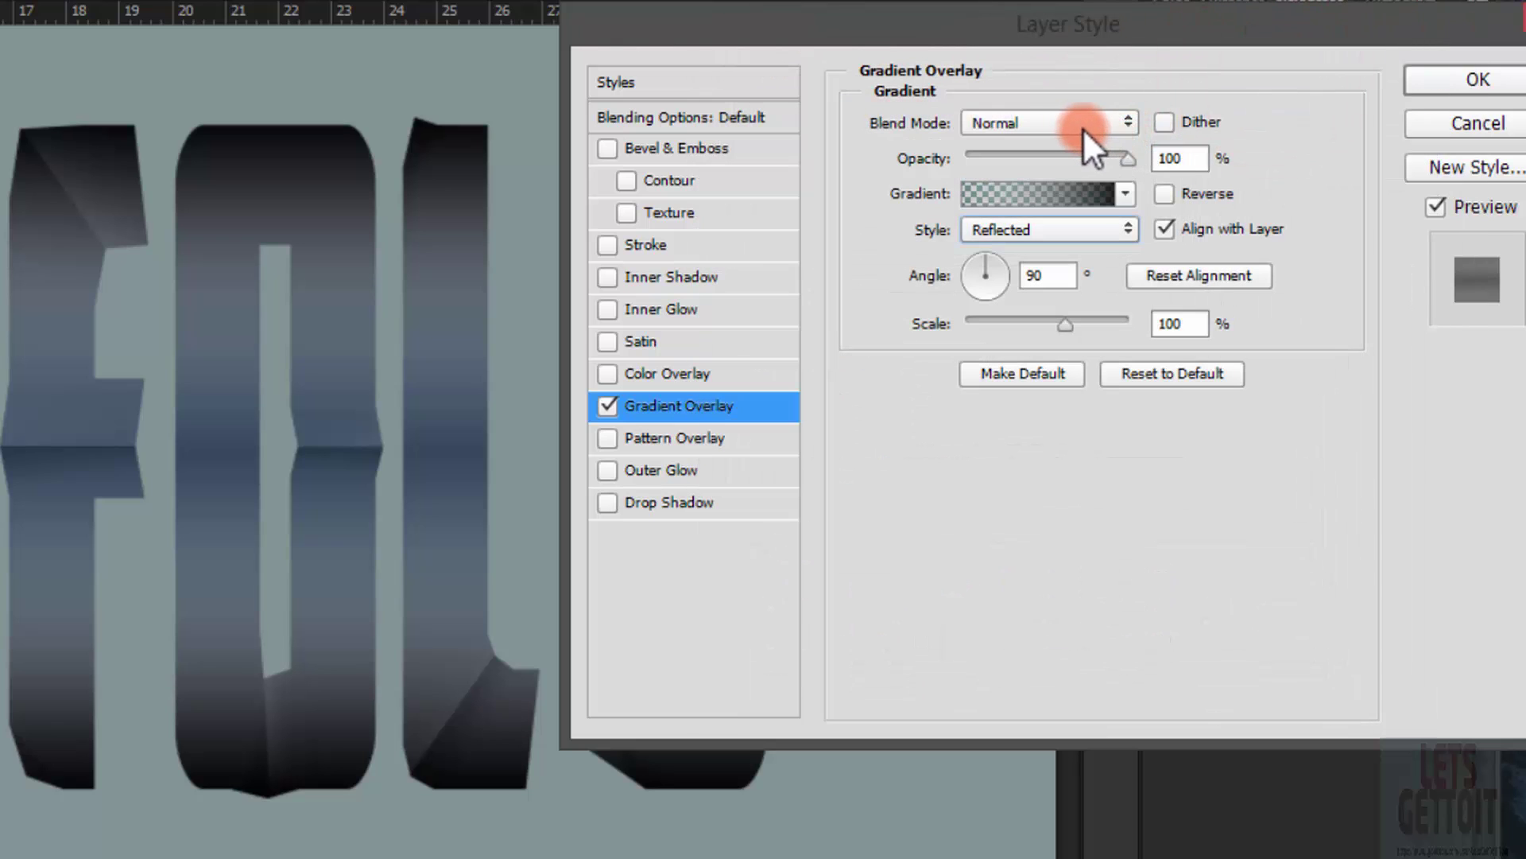
- Set the Gradient Overlay's blend mode to Soft Light and its opacity to 60%, and apply the layer style
{"action": "left_click", "coordinate": [1083, 125]}
{"action": "left_click", "coordinate": [1045, 427]}
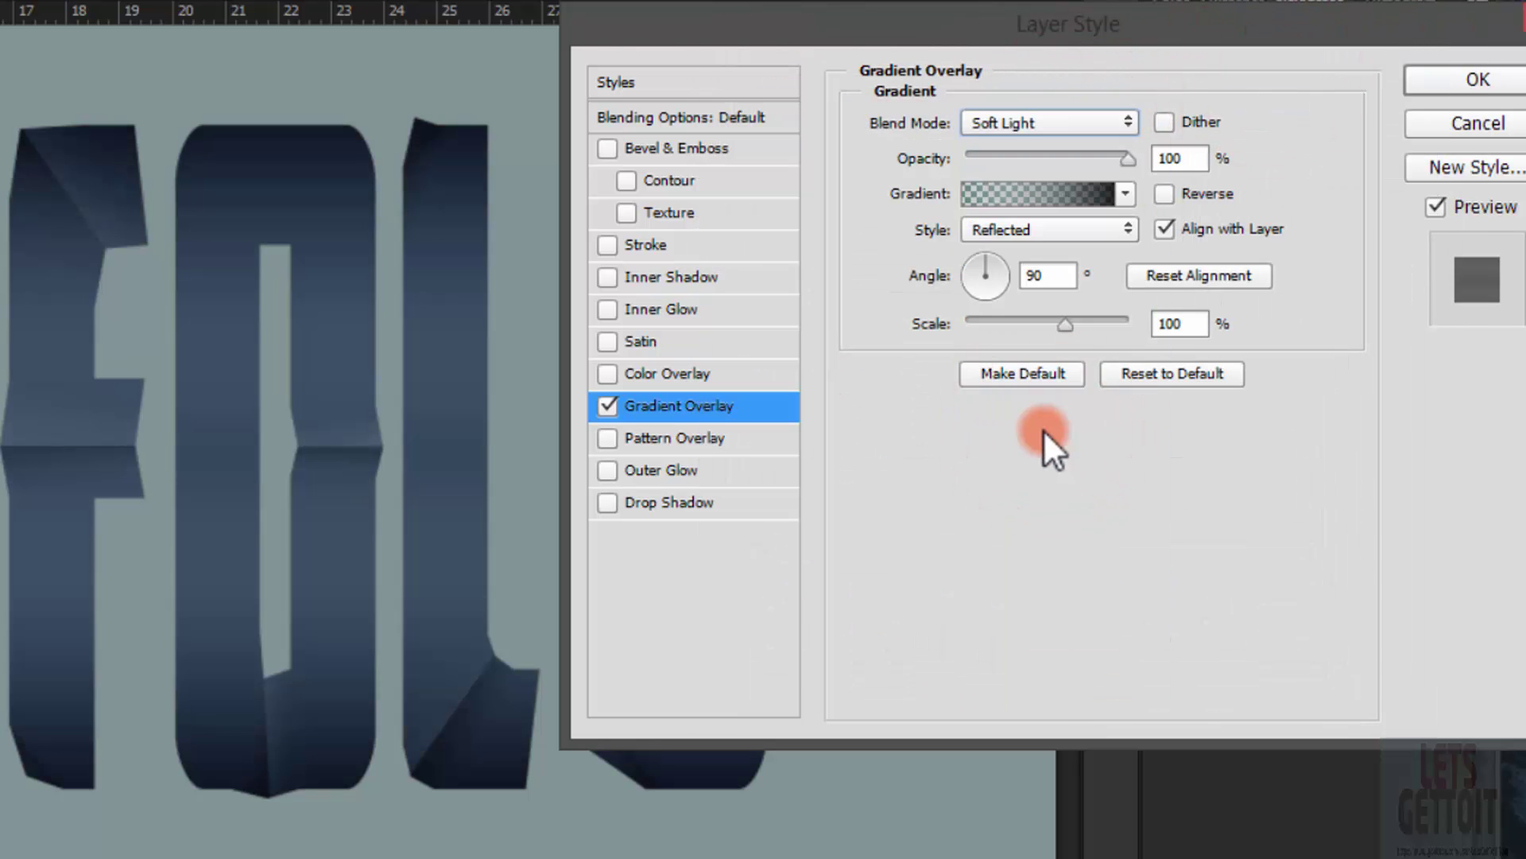
{"action": "left_click", "coordinate": [1180, 158]}
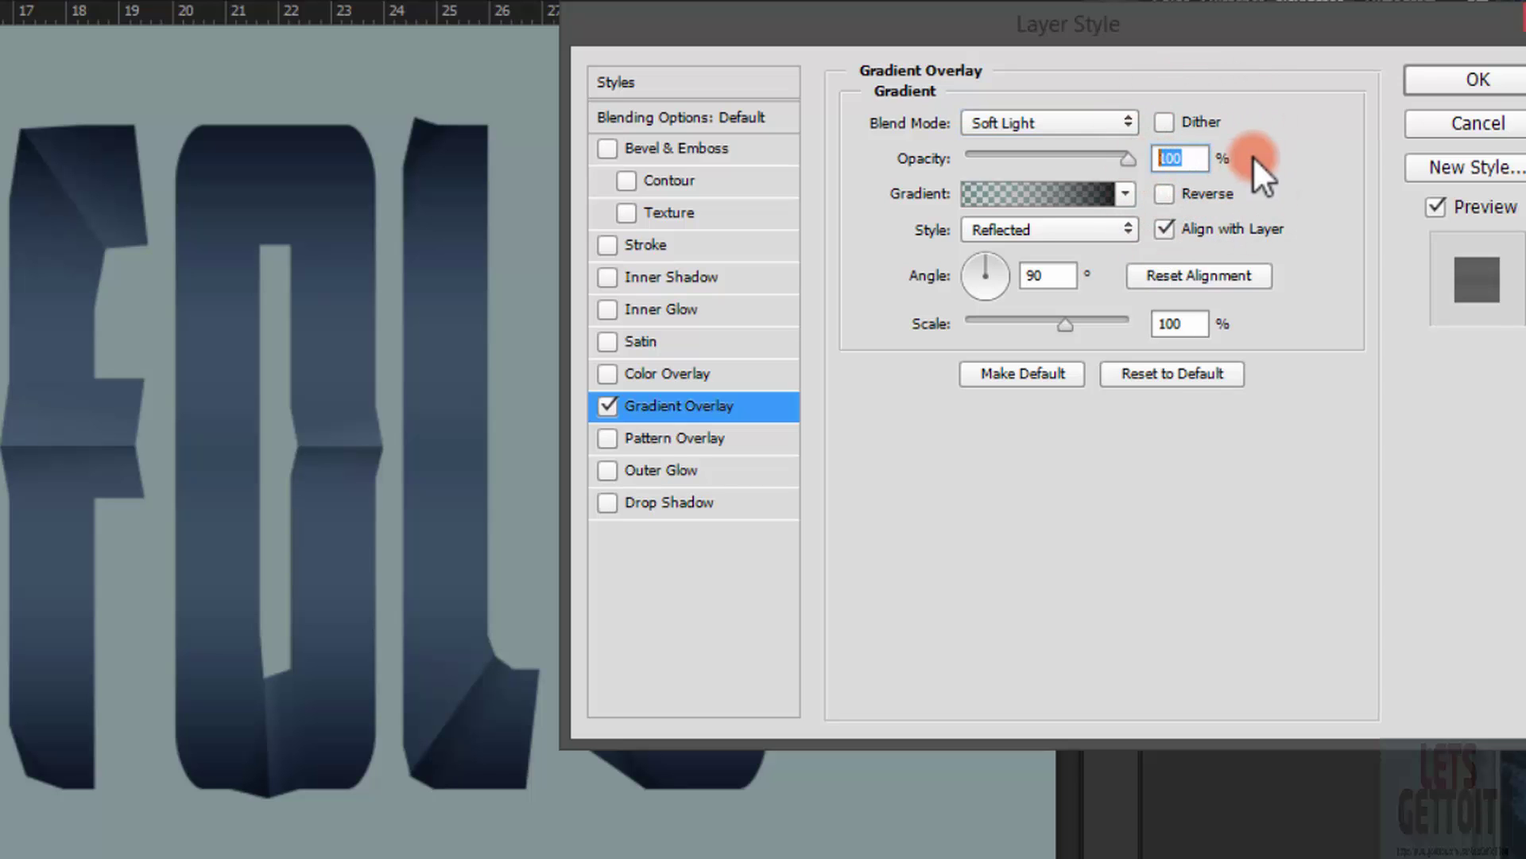
{"action": "type", "text": "60"}
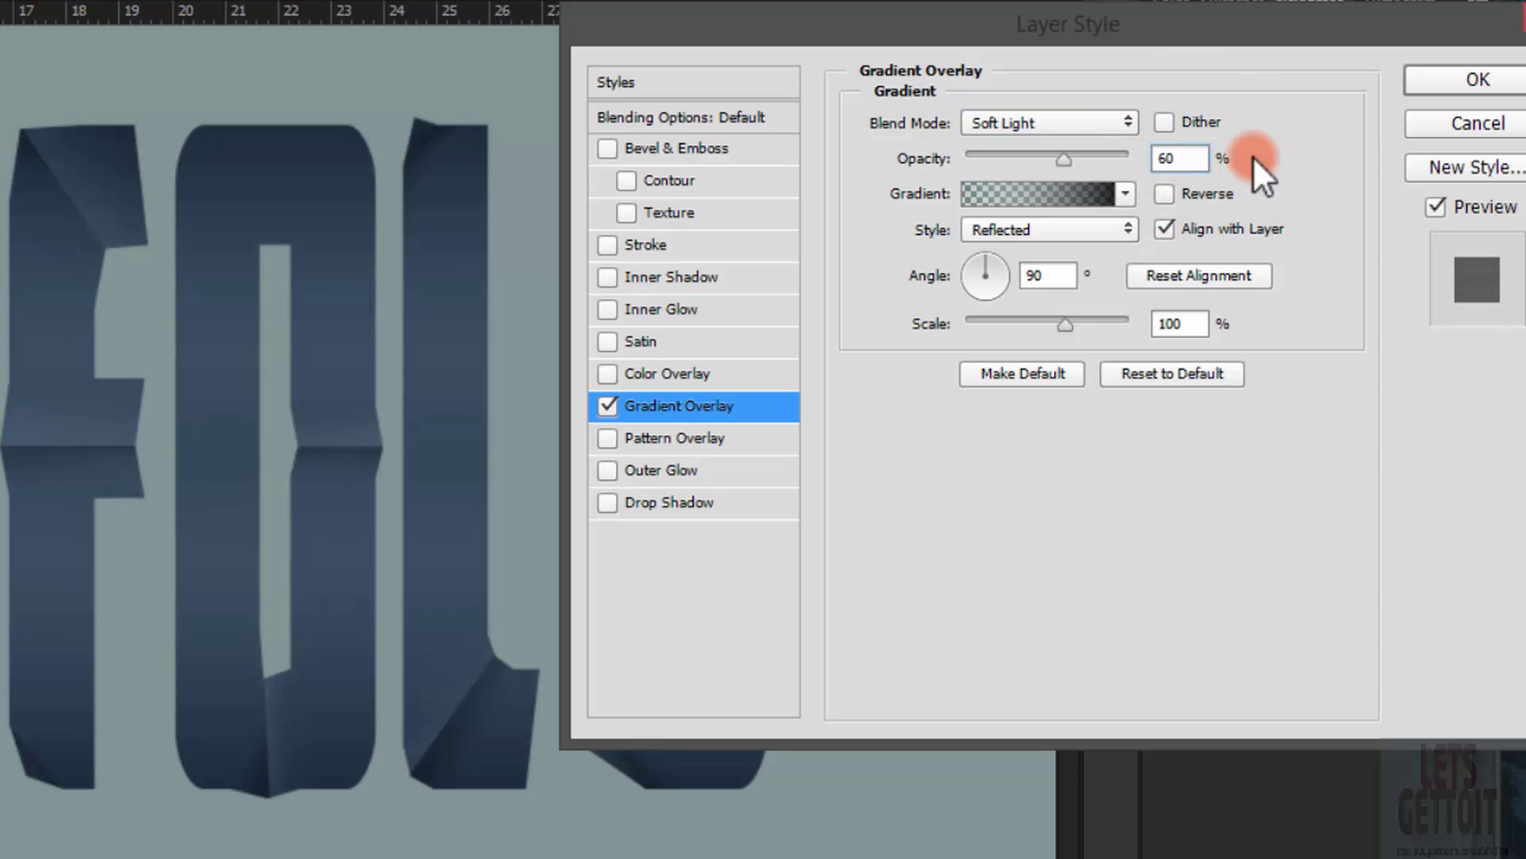
{"action": "key", "text": "Return"}
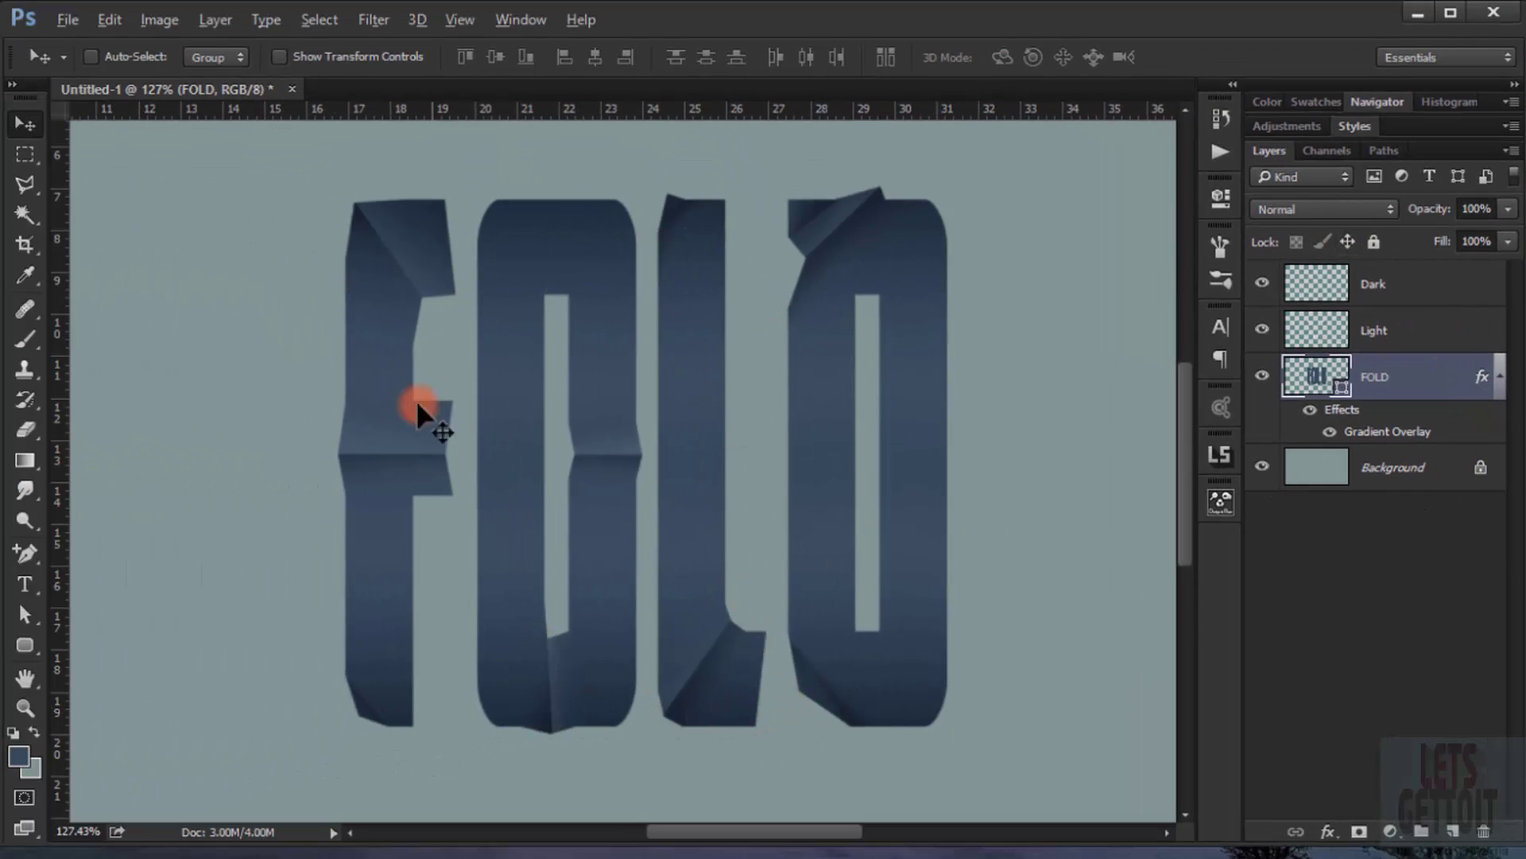
- Compare the lettering with and without the FOLD layer's effects
{"action": "left_click", "coordinate": [1309, 411]}
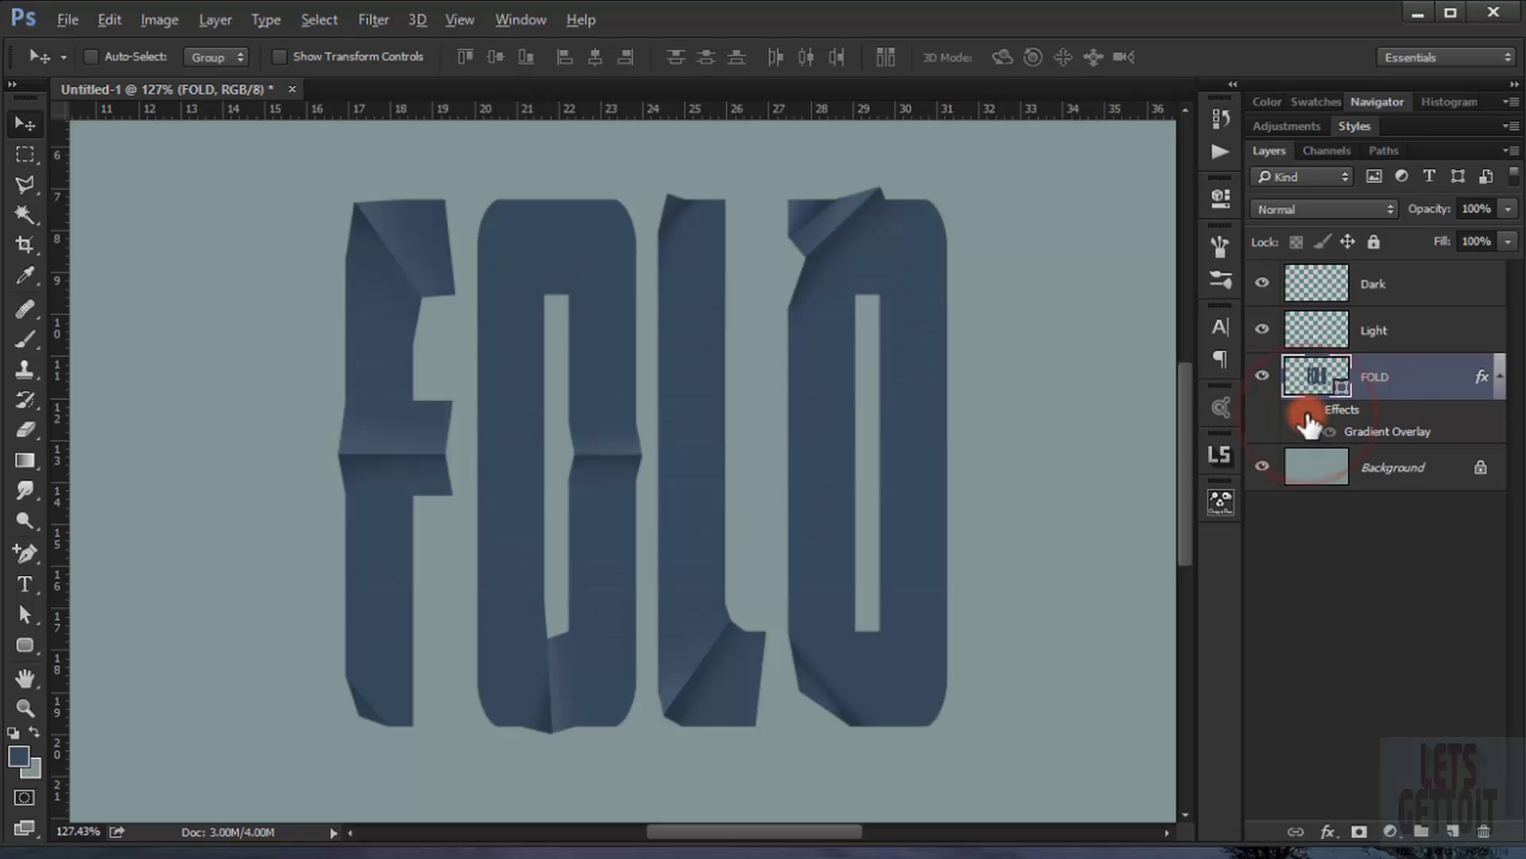
{"action": "left_click", "coordinate": [1308, 411]}
{"action": "left_click", "coordinate": [1309, 410]}
{"action": "left_click", "coordinate": [1309, 410]}
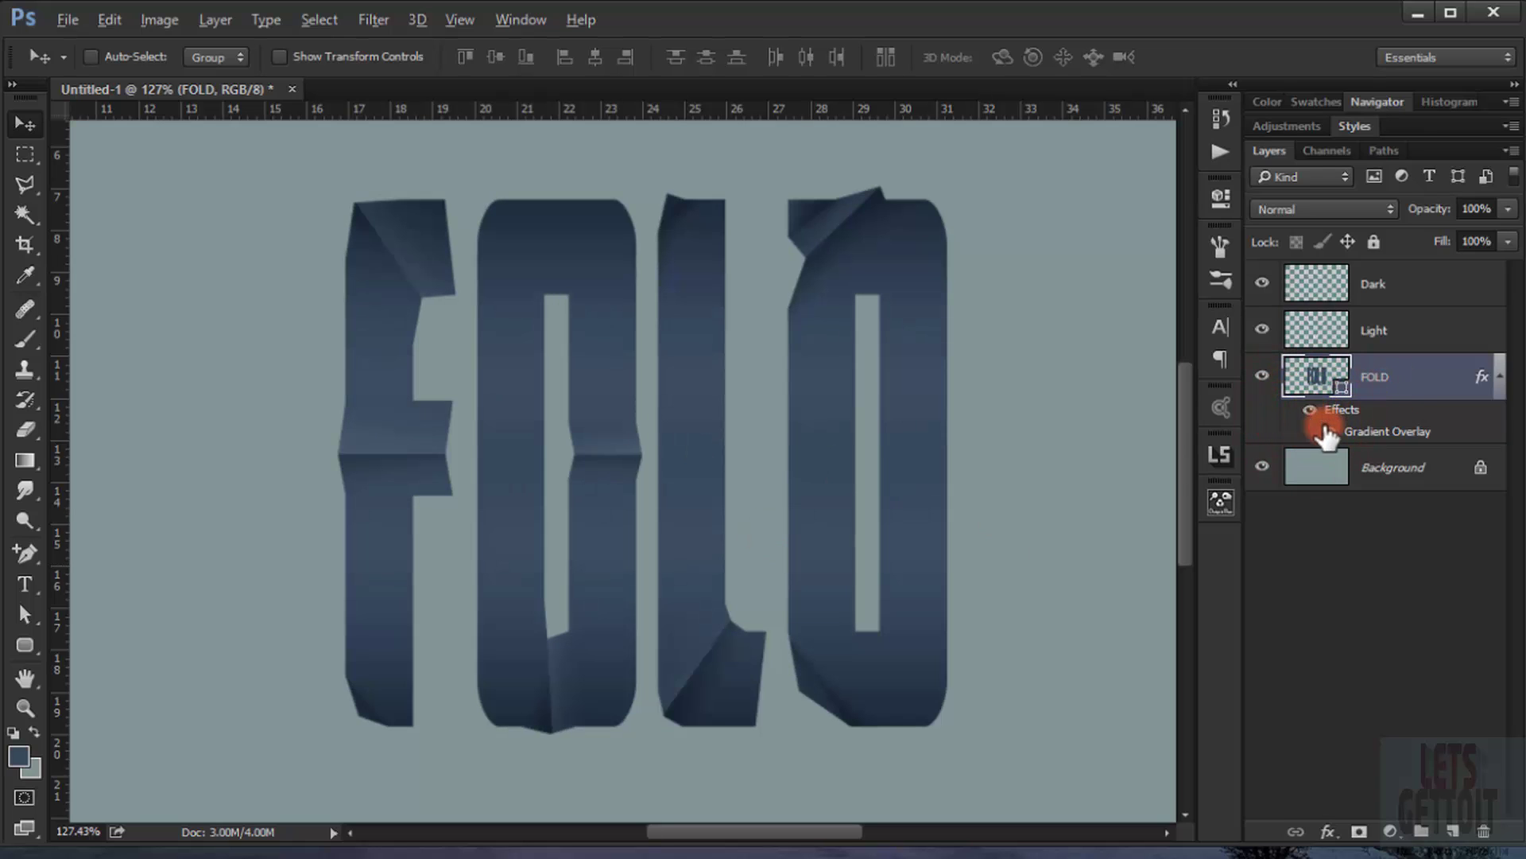
- Collapse the FOLD layer's effects list and create a new empty layer directly beneath the FOLD layer
{"action": "left_click_drag", "start_coordinate": [725, 549], "coordinate": [726, 446]}
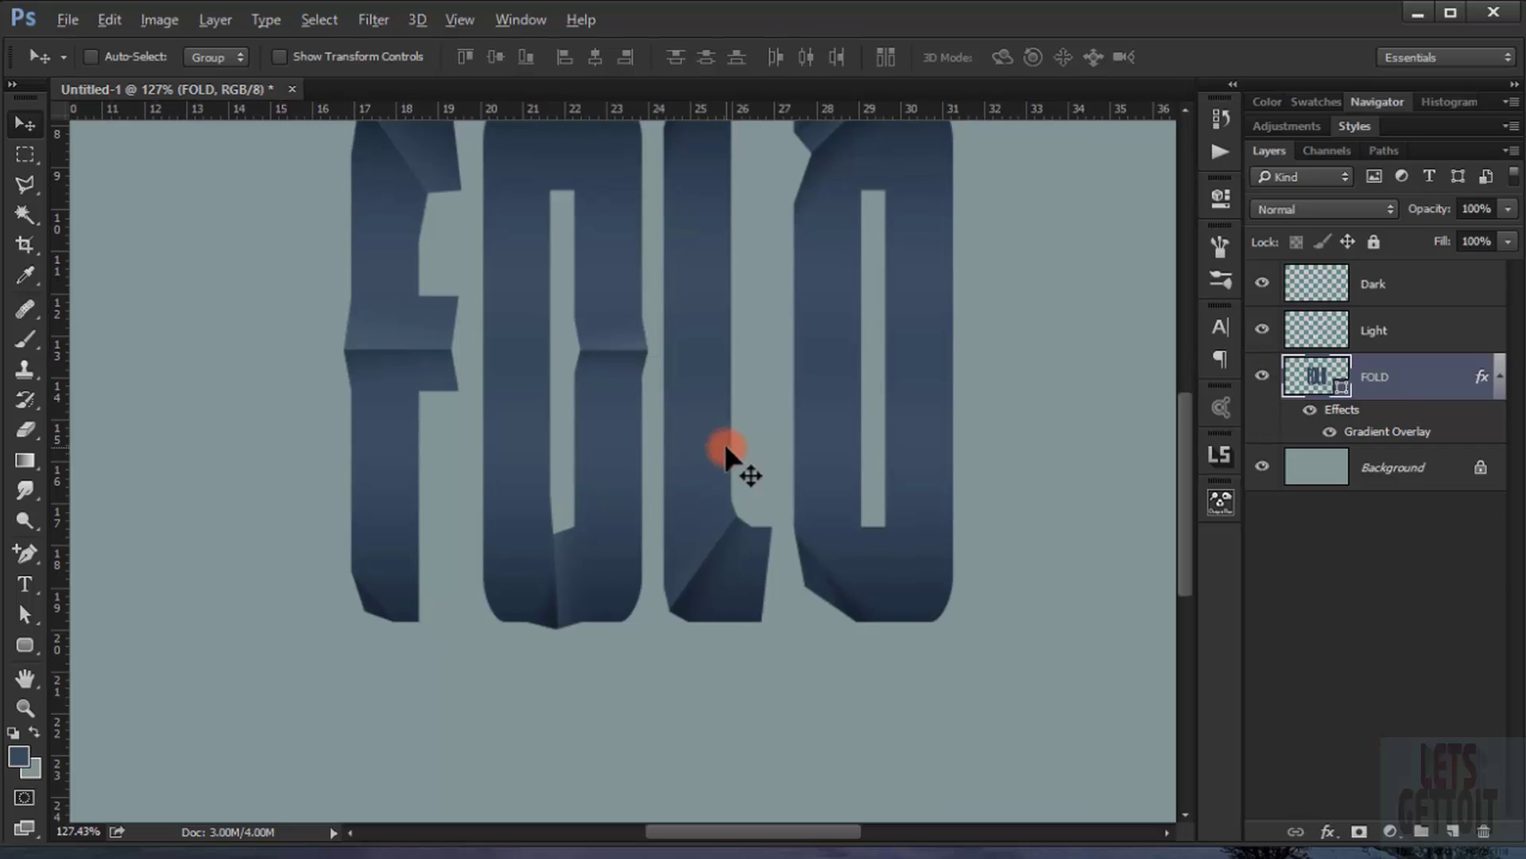
{"action": "scroll", "coordinate": [742, 470], "scroll_direction": "down", "scroll_amount": 2}
{"action": "left_click", "coordinate": [1497, 378]}
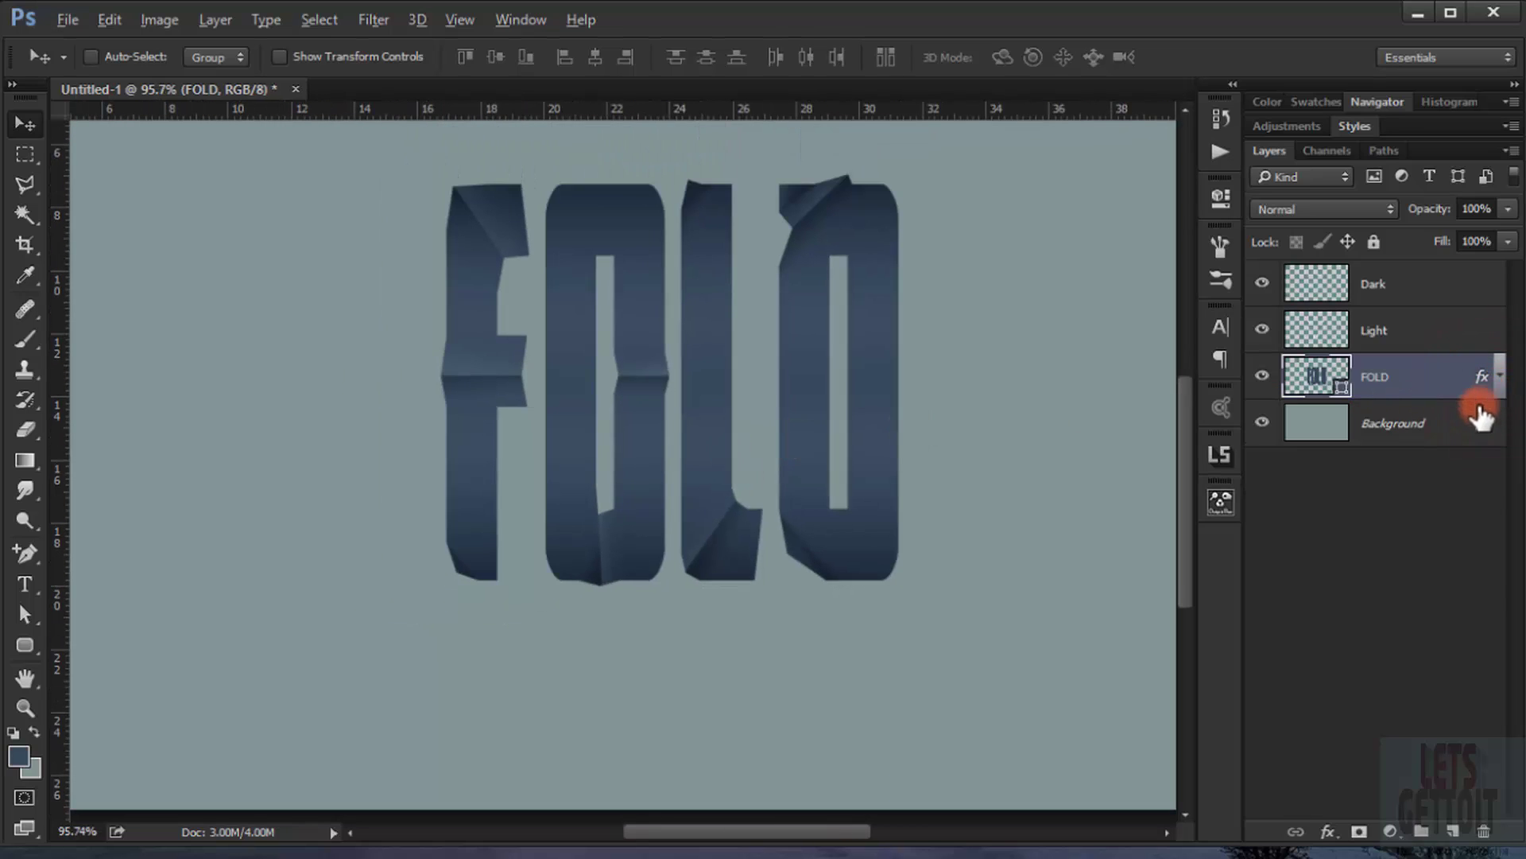
{"action": "left_click", "coordinate": [1456, 831]}
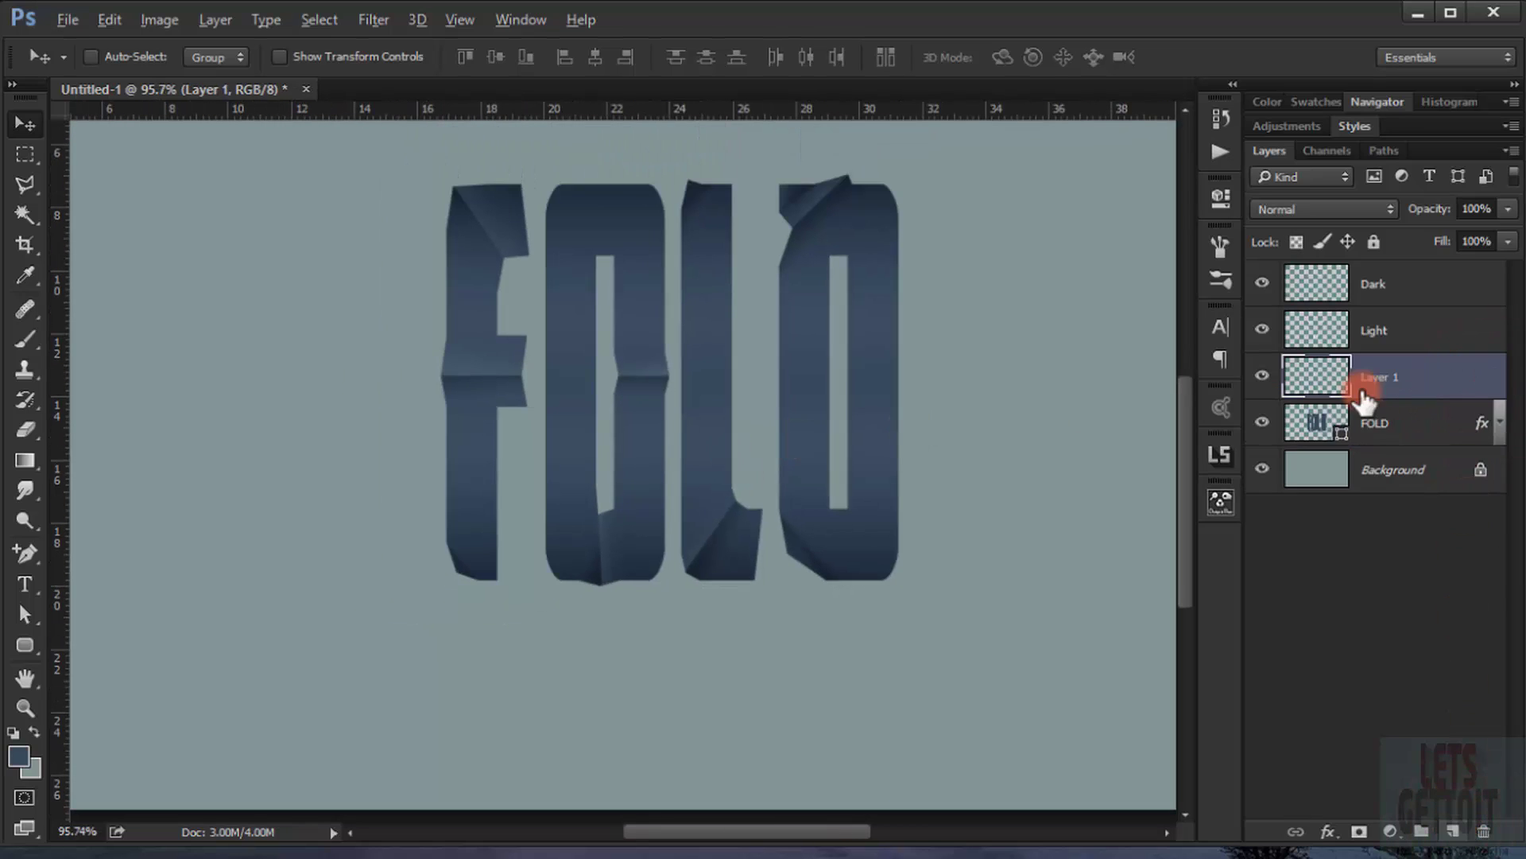
{"action": "left_click_drag", "start_coordinate": [1363, 384], "coordinate": [1357, 443]}
- Select a rectangular strip across the bases of all four letters on Layer 1, fill it with default black, and deselect
{"action": "scroll", "coordinate": [603, 494], "scroll_direction": "up", "scroll_amount": 1}
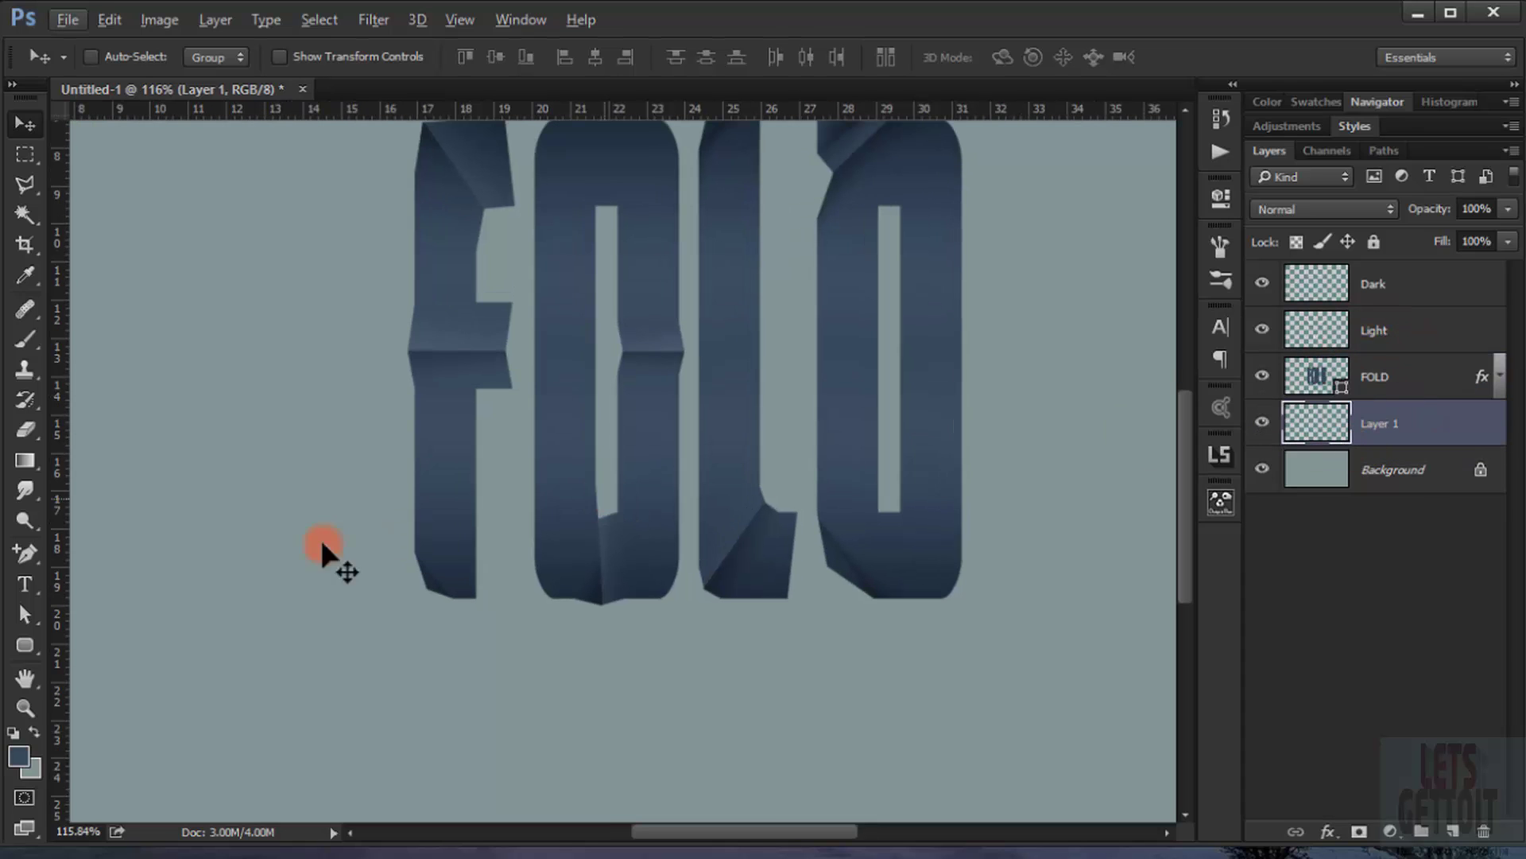
{"action": "left_click", "coordinate": [27, 145]}
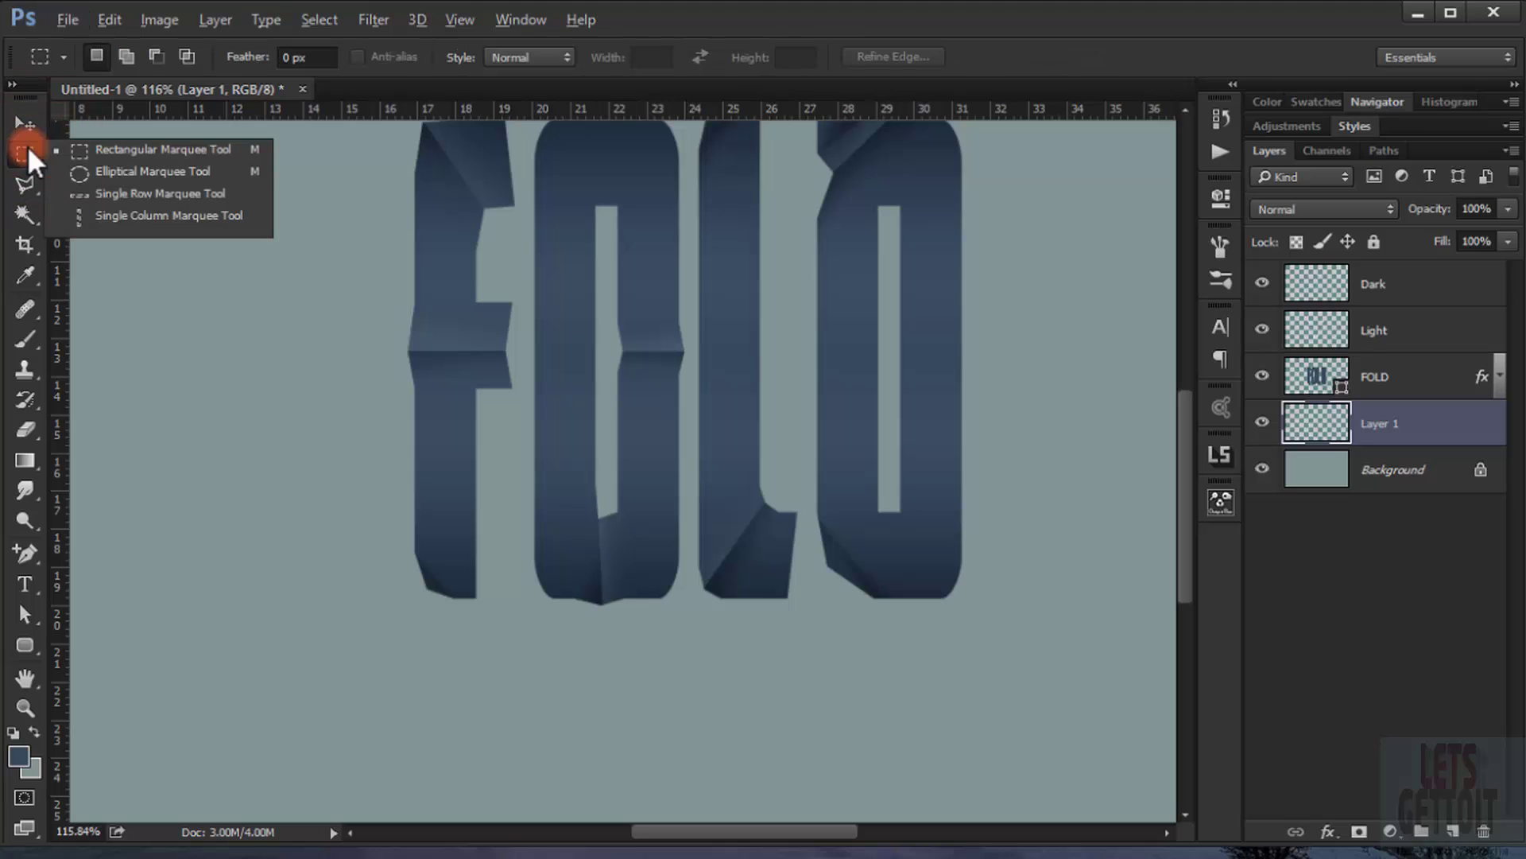
{"action": "left_click", "coordinate": [123, 155]}
{"action": "scroll", "coordinate": [630, 545], "scroll_direction": "down", "scroll_amount": 1}
{"action": "left_click_drag", "start_coordinate": [425, 550], "coordinate": [928, 607]}
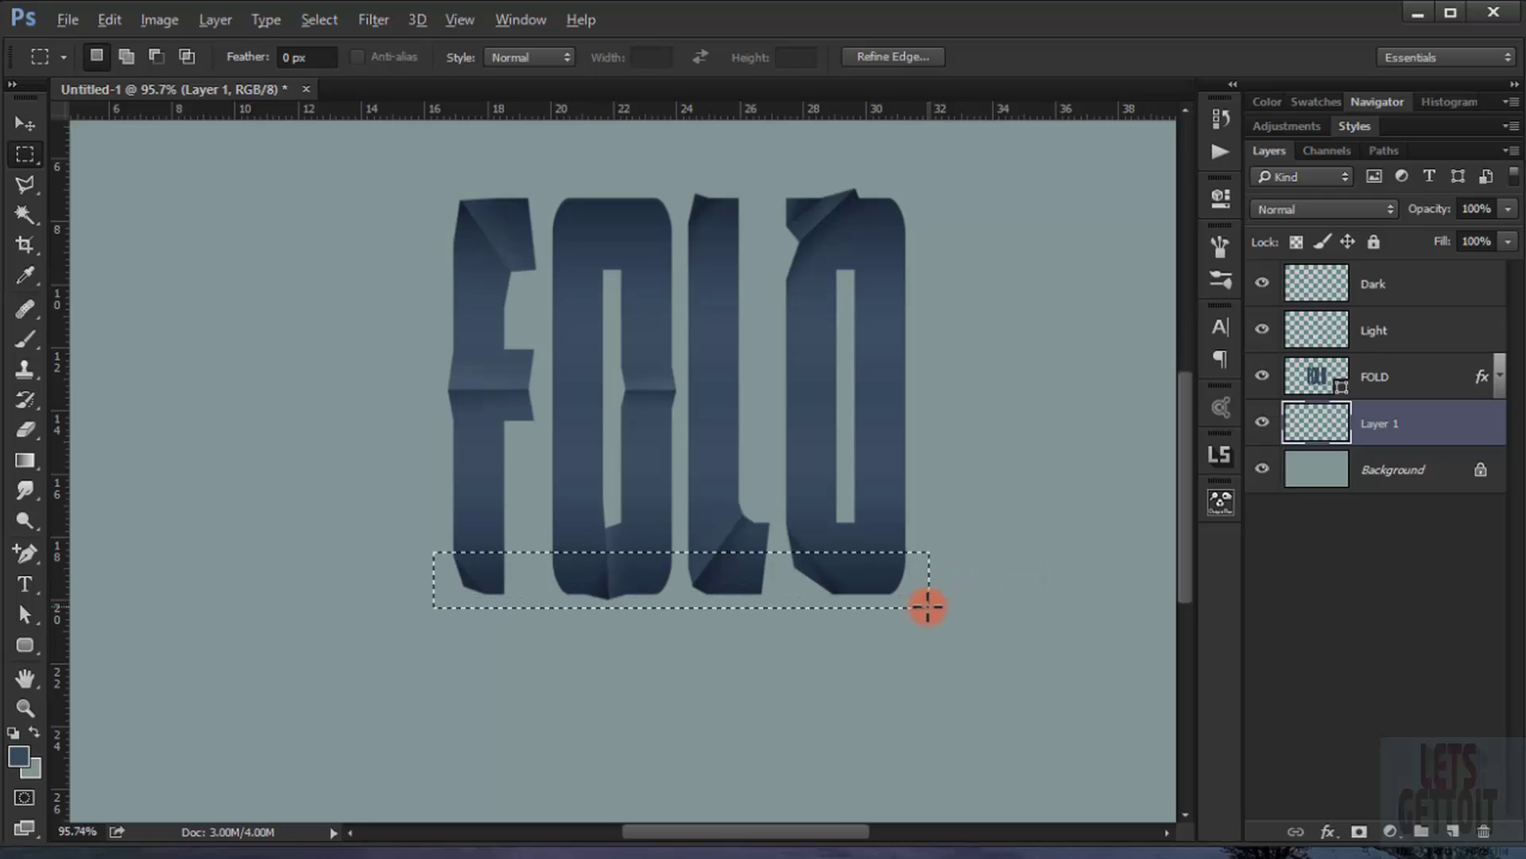
{"action": "key", "text": "d"}
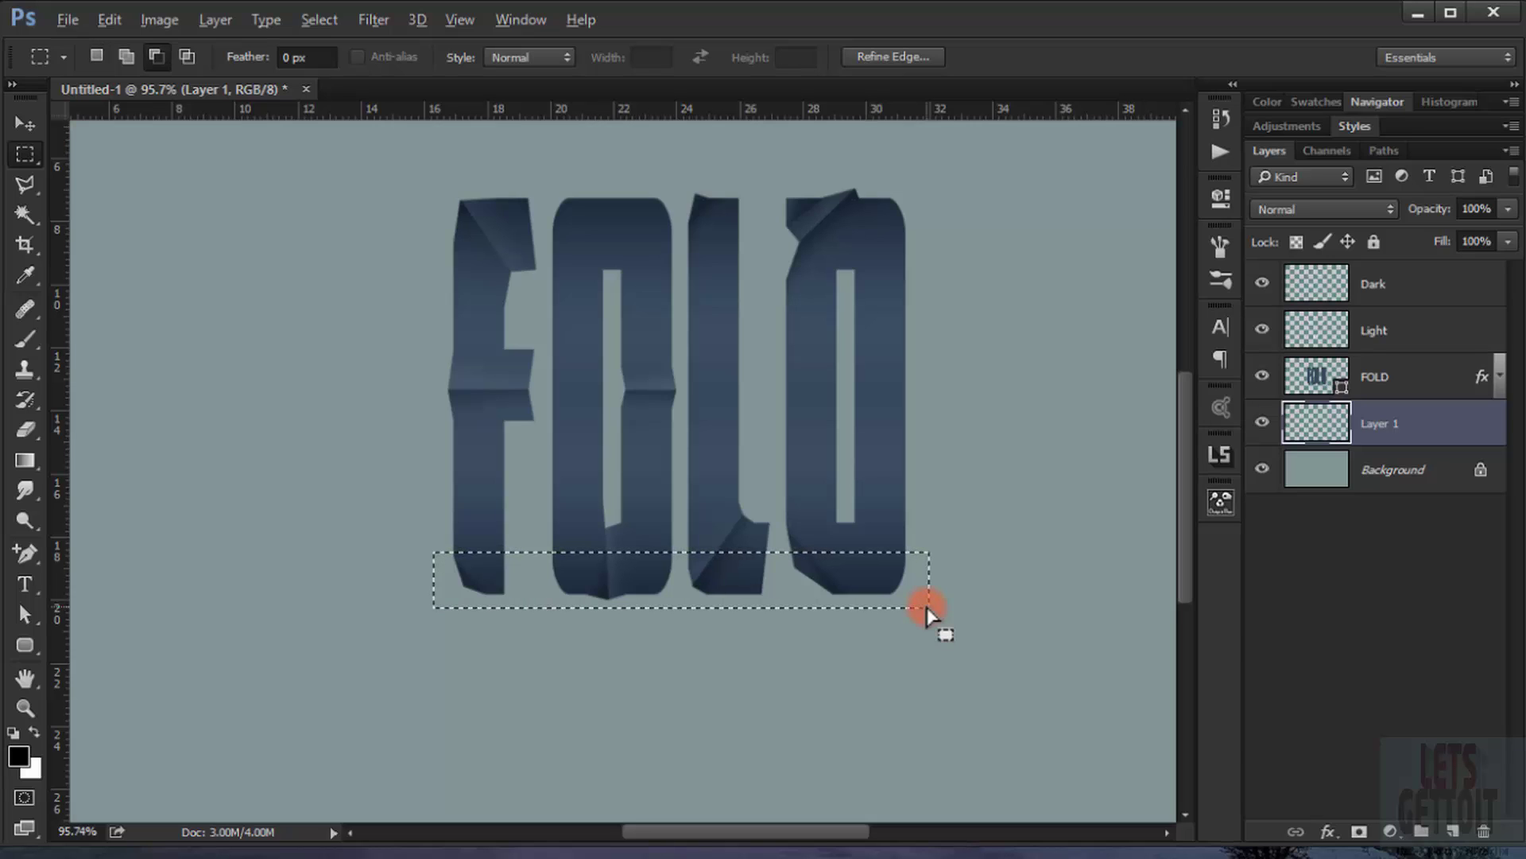
{"action": "key", "text": "alt+BackSpace"}
{"action": "key", "text": "ctrl+d"}
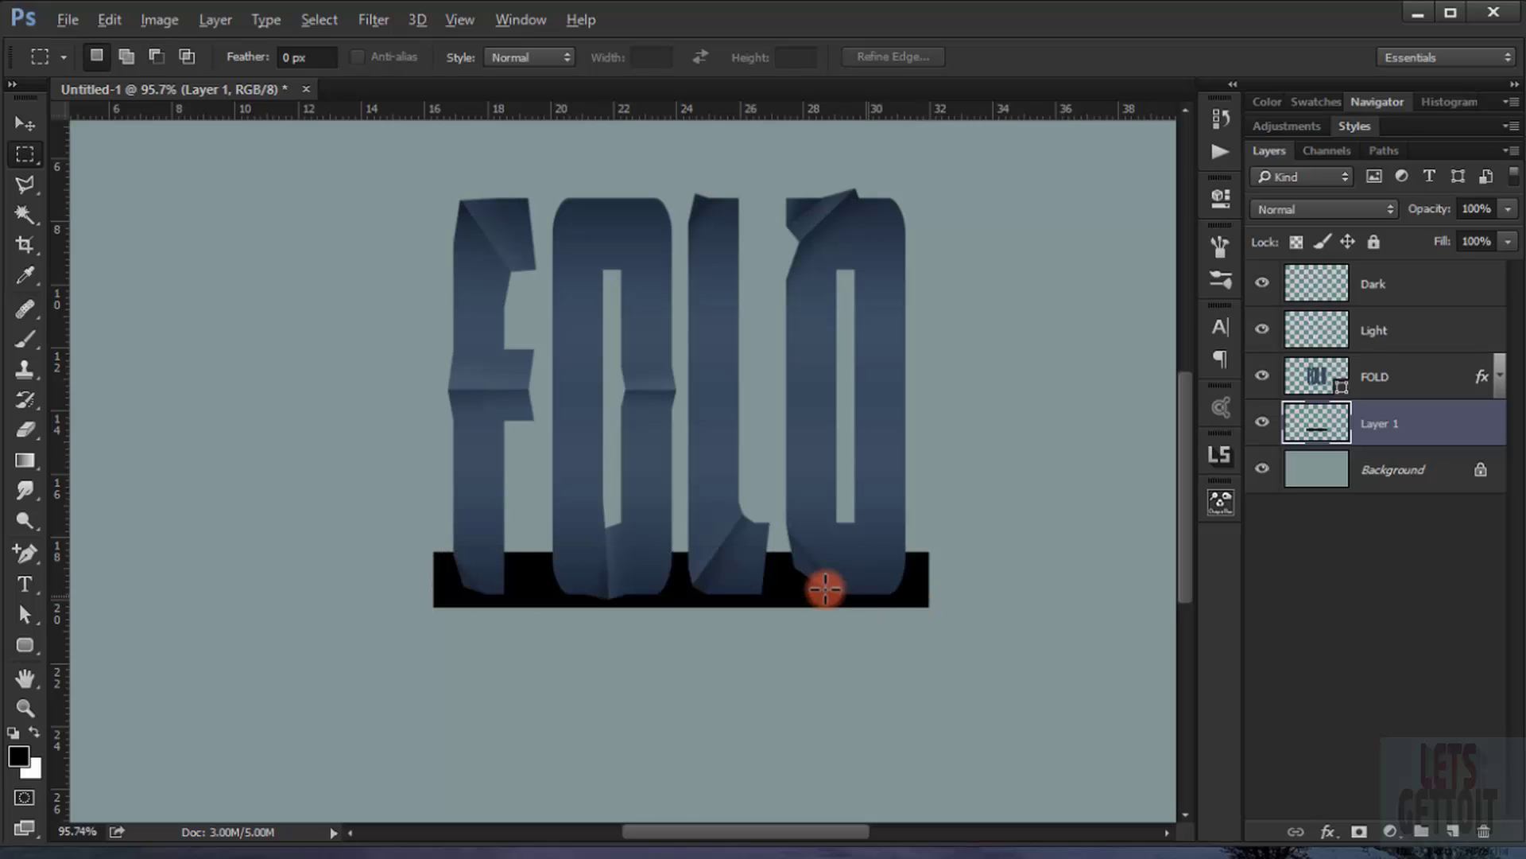
- Distort Layer 1's black strip beneath the letters, lowering its upper corners and spreading them outward to make it thinner
{"action": "scroll", "coordinate": [666, 539], "scroll_direction": "up", "scroll_amount": 2}
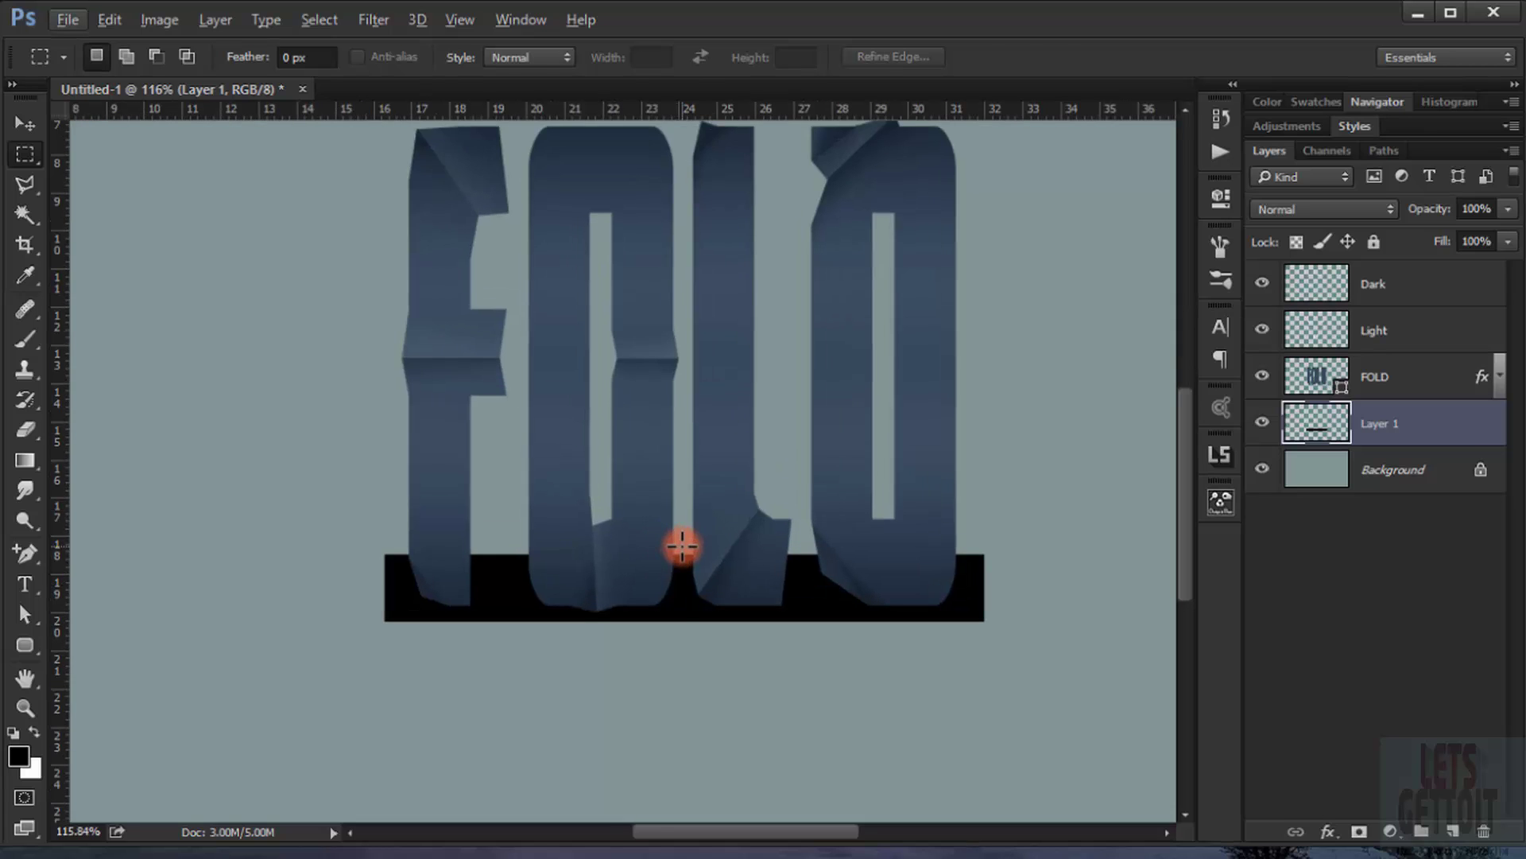
{"action": "key", "text": "ctrl+t"}
{"action": "scroll", "coordinate": [708, 613], "scroll_direction": "up", "scroll_amount": 2}
{"action": "right_click", "coordinate": [689, 577]}
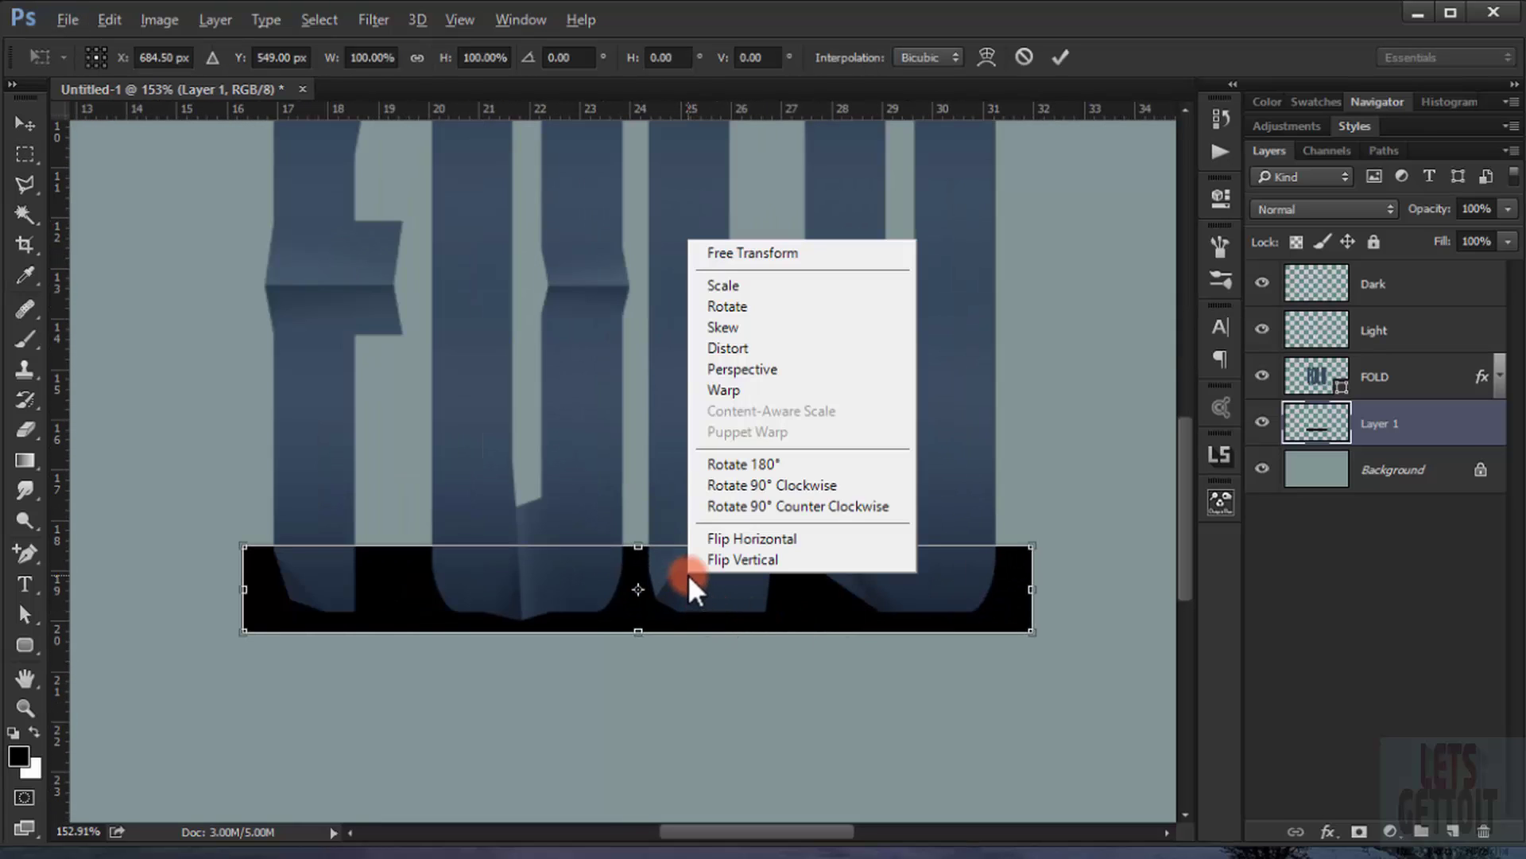
{"action": "left_click", "coordinate": [742, 354]}
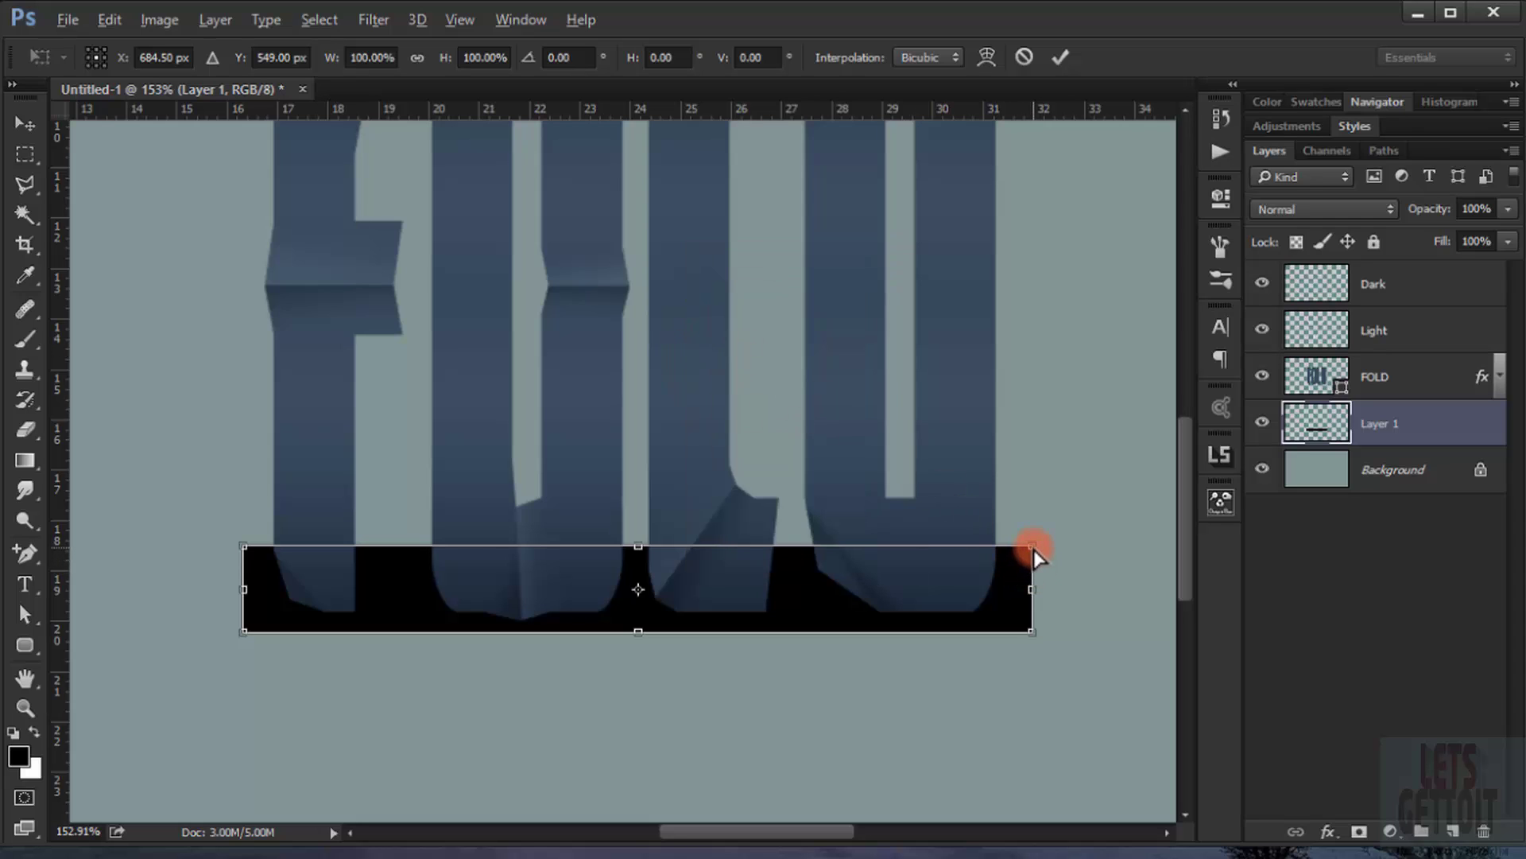
{"action": "left_click_drag", "start_coordinate": [1035, 549], "coordinate": [1062, 592]}
{"action": "left_click_drag", "start_coordinate": [243, 547], "coordinate": [256, 625]}
{"action": "left_click_drag", "start_coordinate": [1034, 632], "coordinate": [1022, 630]}
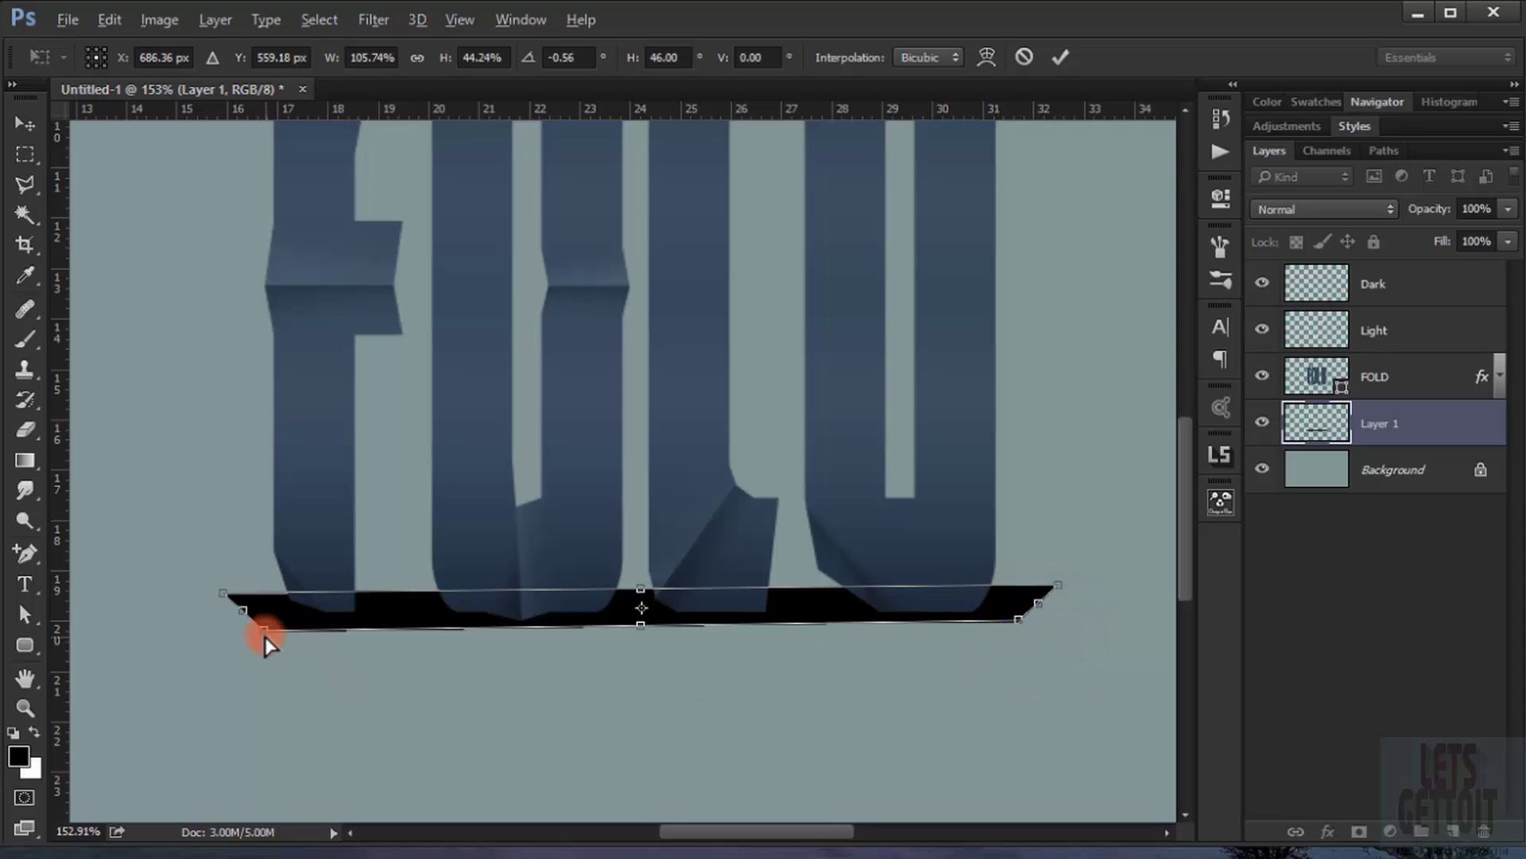
- Level the strip's corners into a thin trapezoid with a wider upper edge and apply the distortion
{"action": "left_click_drag", "start_coordinate": [265, 638], "coordinate": [266, 620]}
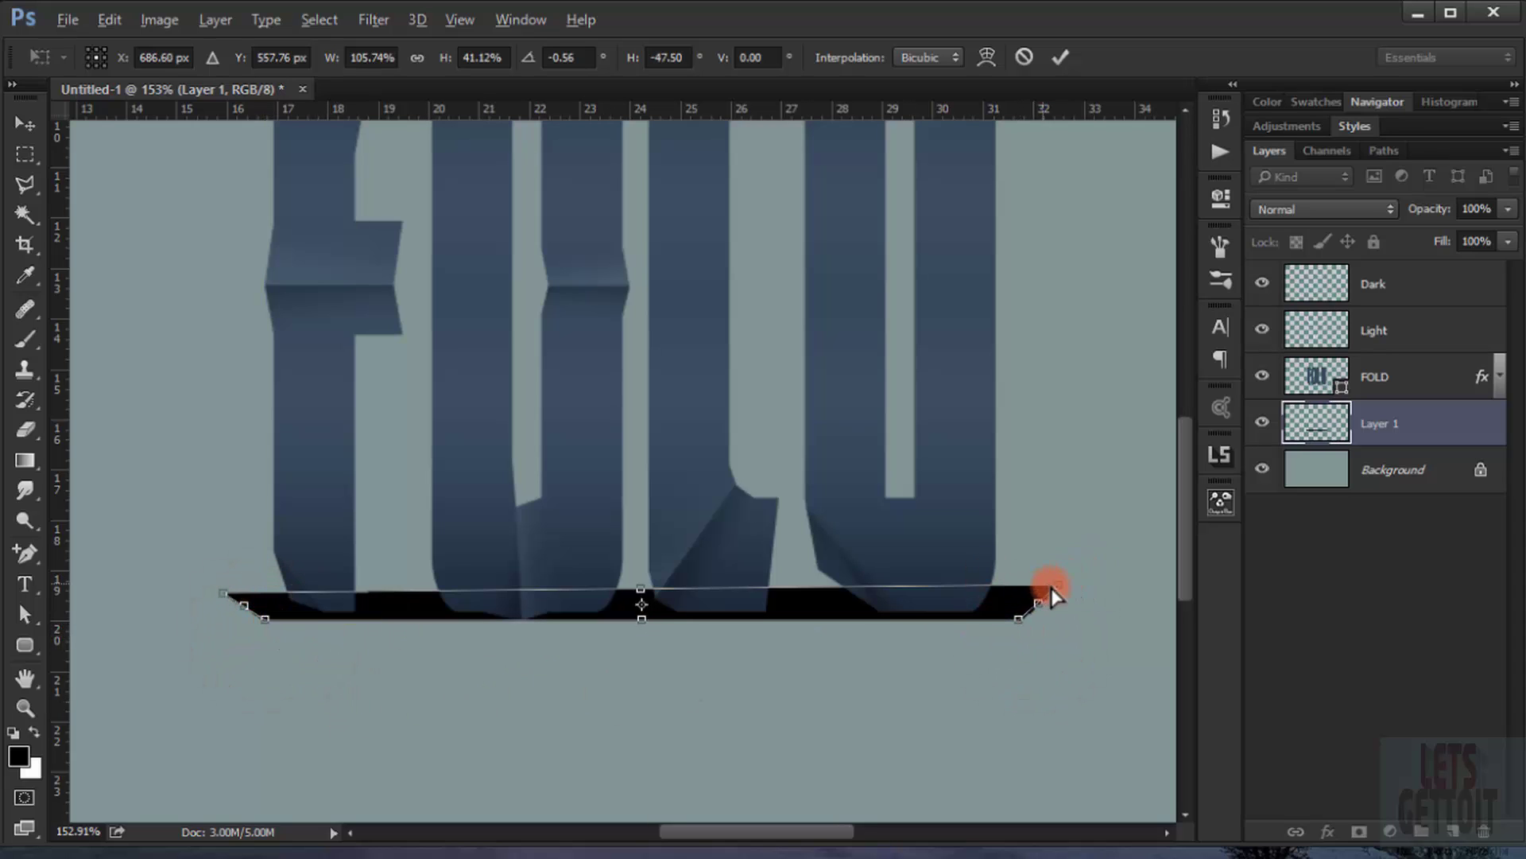
{"action": "left_click_drag", "start_coordinate": [1053, 594], "coordinate": [1064, 602]}
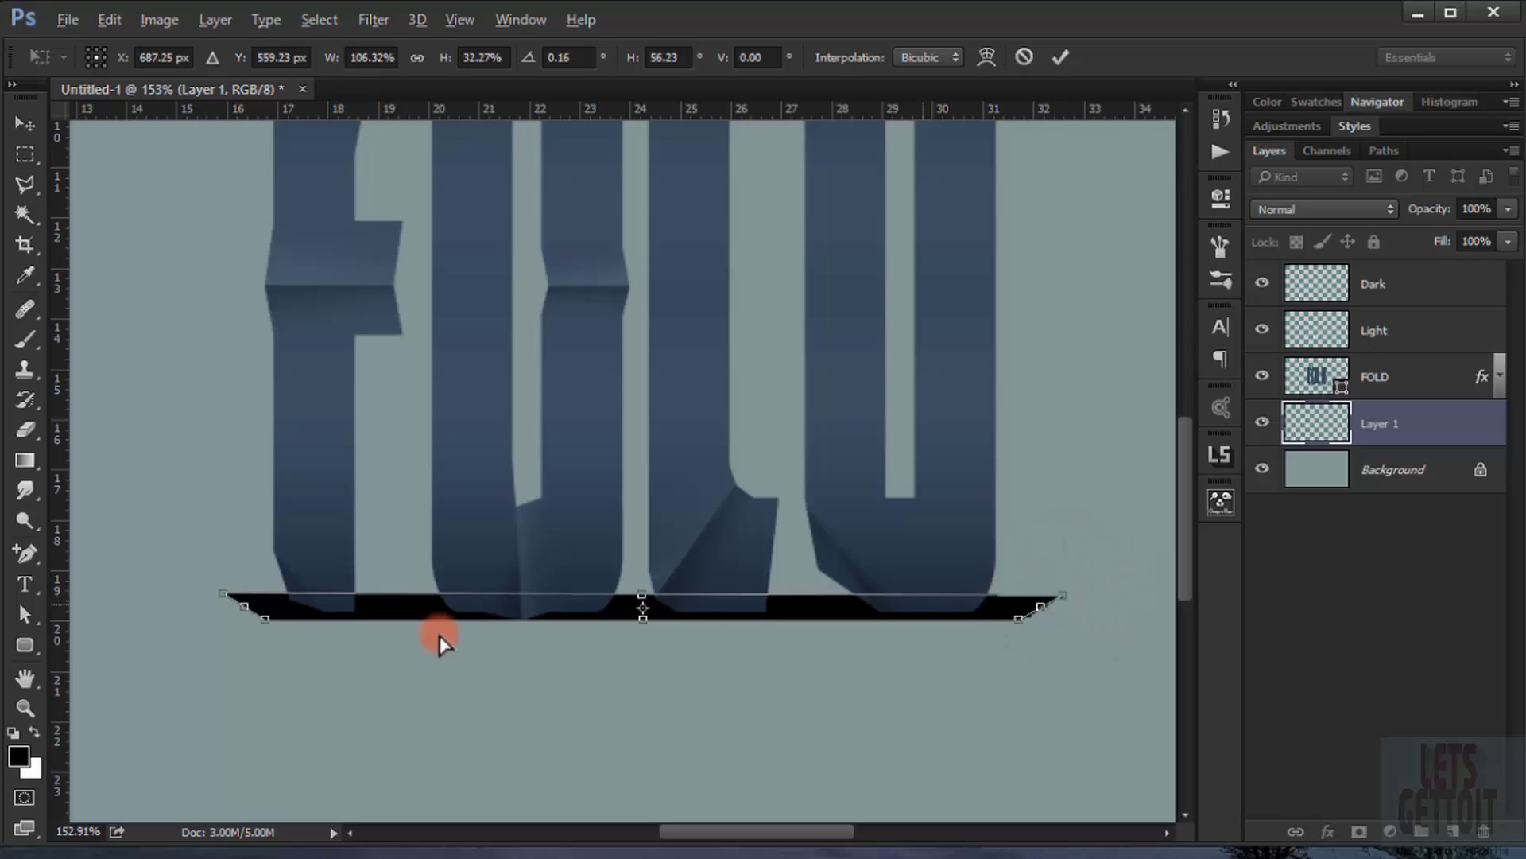
{"action": "left_click_drag", "start_coordinate": [221, 606], "coordinate": [210, 594]}
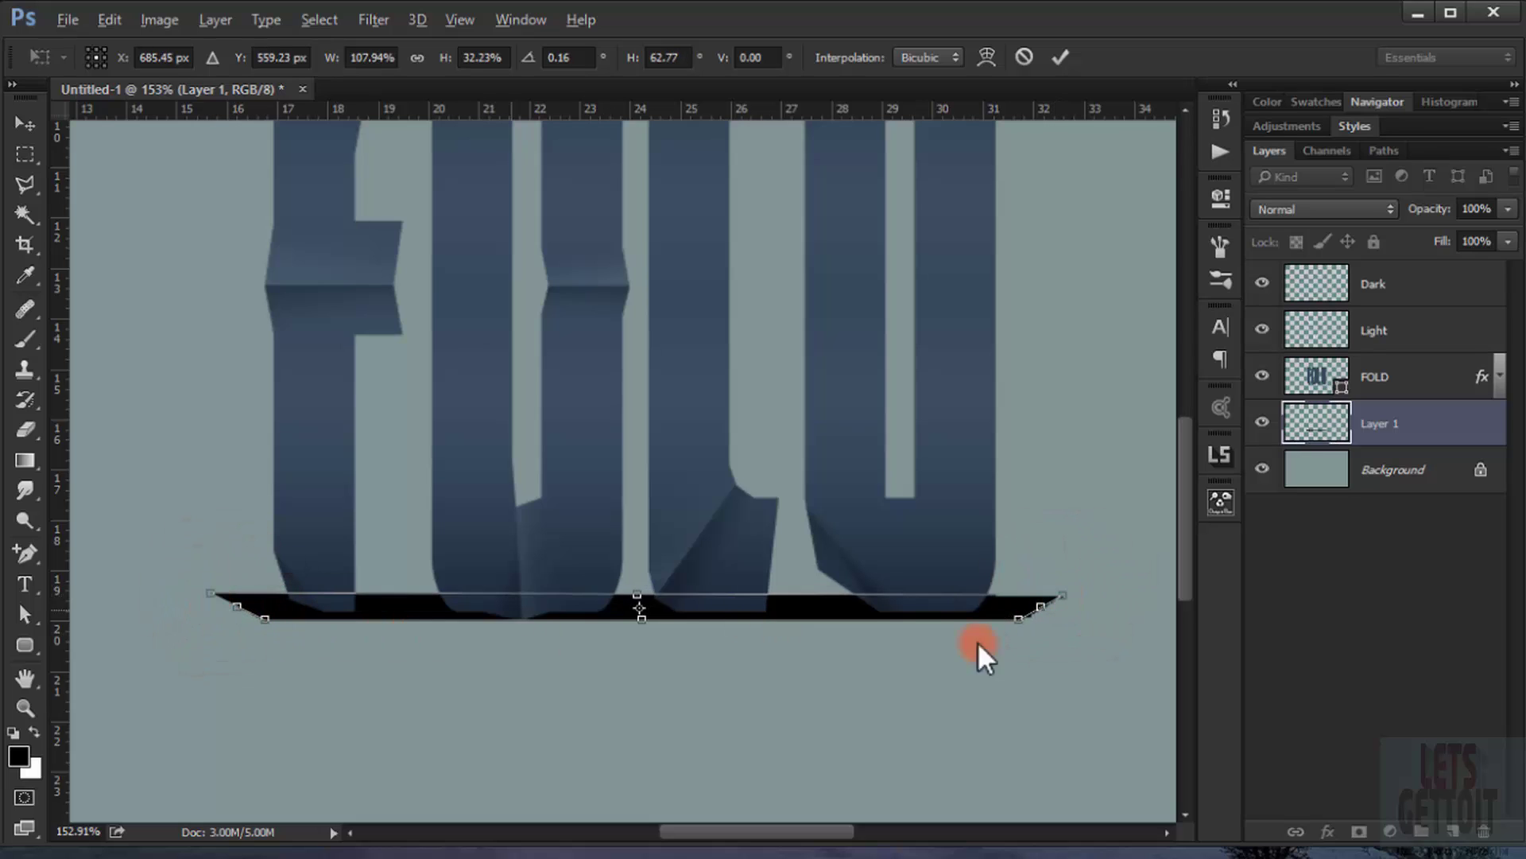
{"action": "left_click_drag", "start_coordinate": [1023, 623], "coordinate": [1006, 623]}
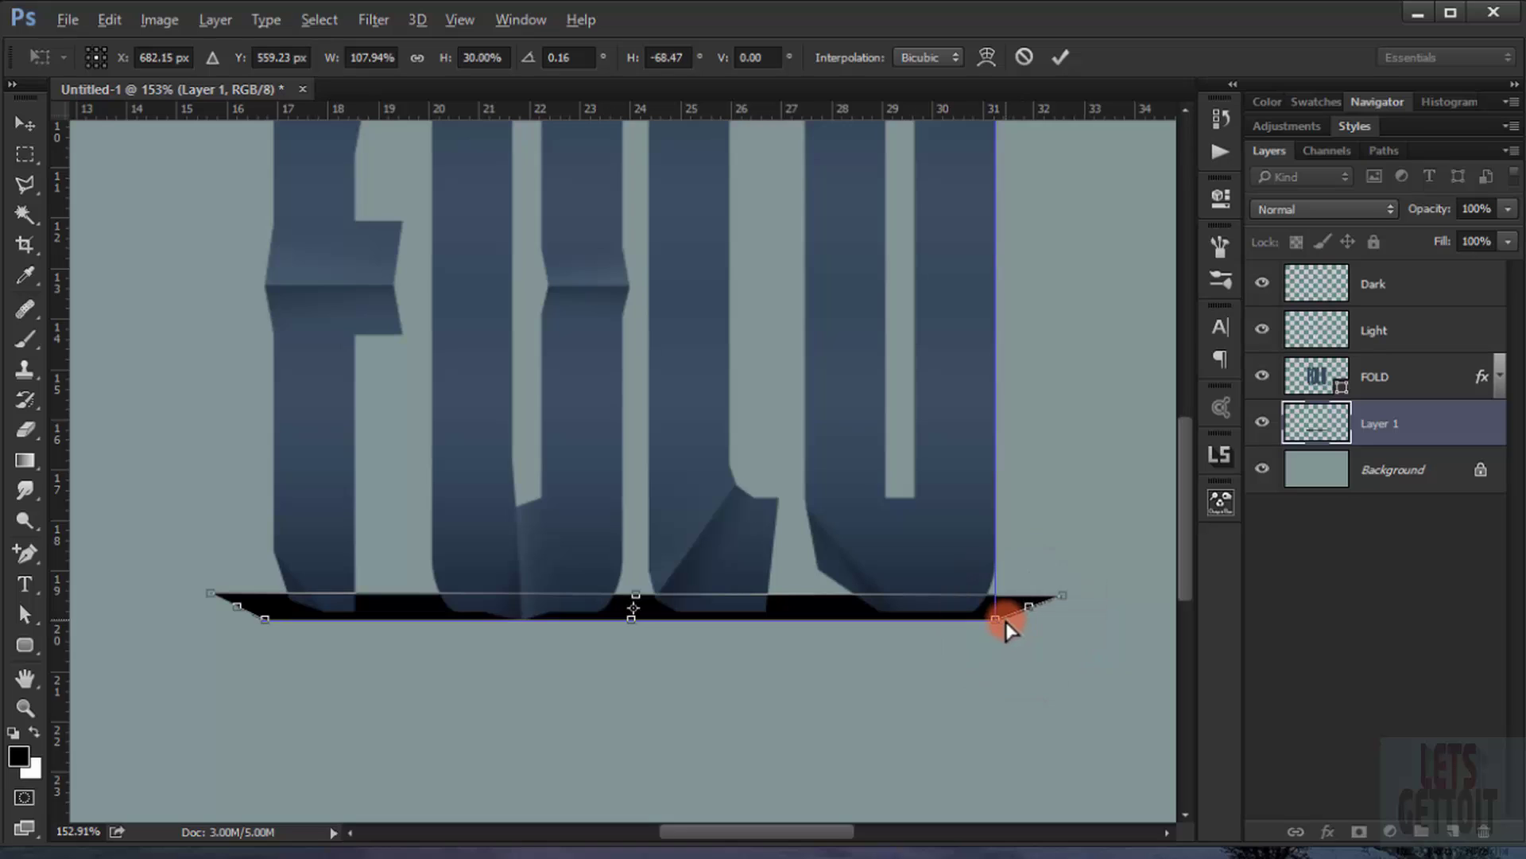
{"action": "left_click", "coordinate": [266, 624]}
{"action": "left_click_drag", "start_coordinate": [276, 628], "coordinate": [269, 627]}
{"action": "scroll", "coordinate": [936, 631], "scroll_direction": "down", "scroll_amount": 3}
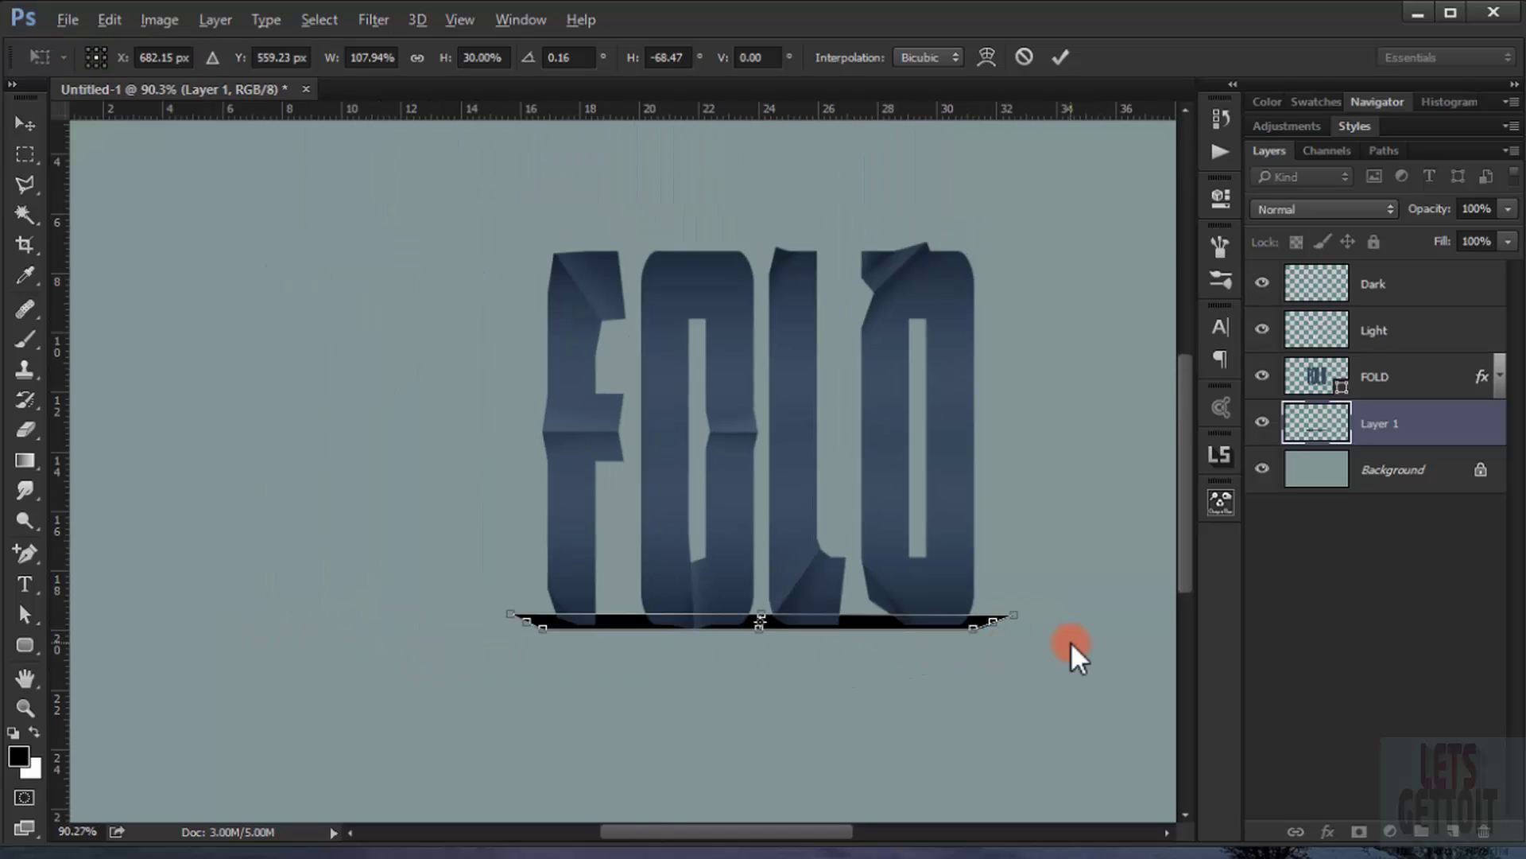
{"action": "key", "text": "Return"}
- Duplicate Layer 1 and hide the original layer
{"action": "key", "text": "m"}
{"action": "left_click_drag", "start_coordinate": [919, 616], "coordinate": [732, 610]}
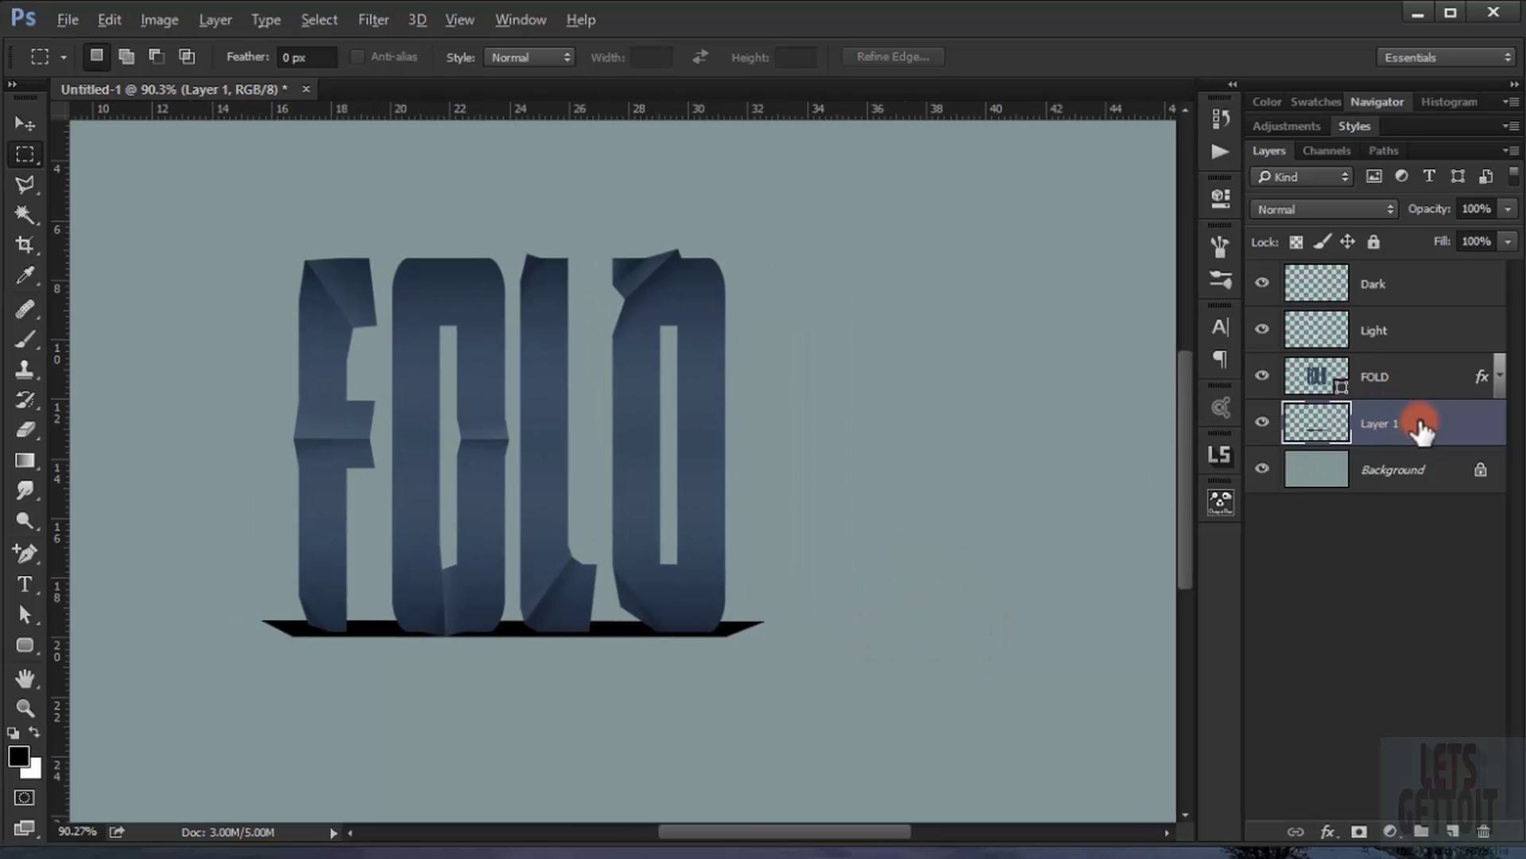
{"action": "key", "text": "ctrl+j"}
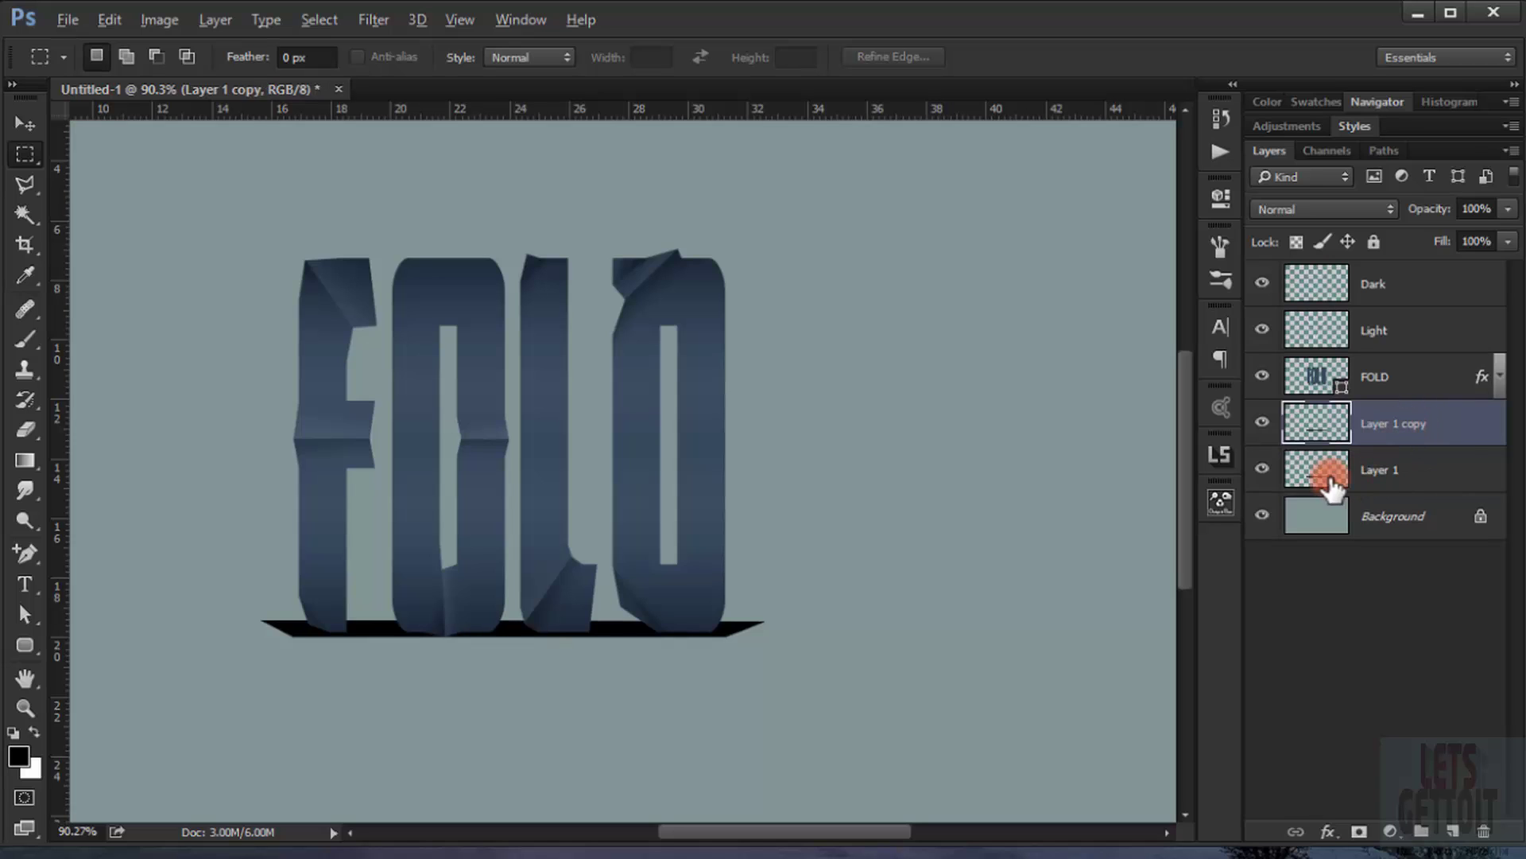
{"action": "left_click", "coordinate": [1264, 469]}
- Apply a Gaussian Blur with a 6-pixel radius to the black strip on Layer 1 copy
{"action": "left_click", "coordinate": [378, 23]}
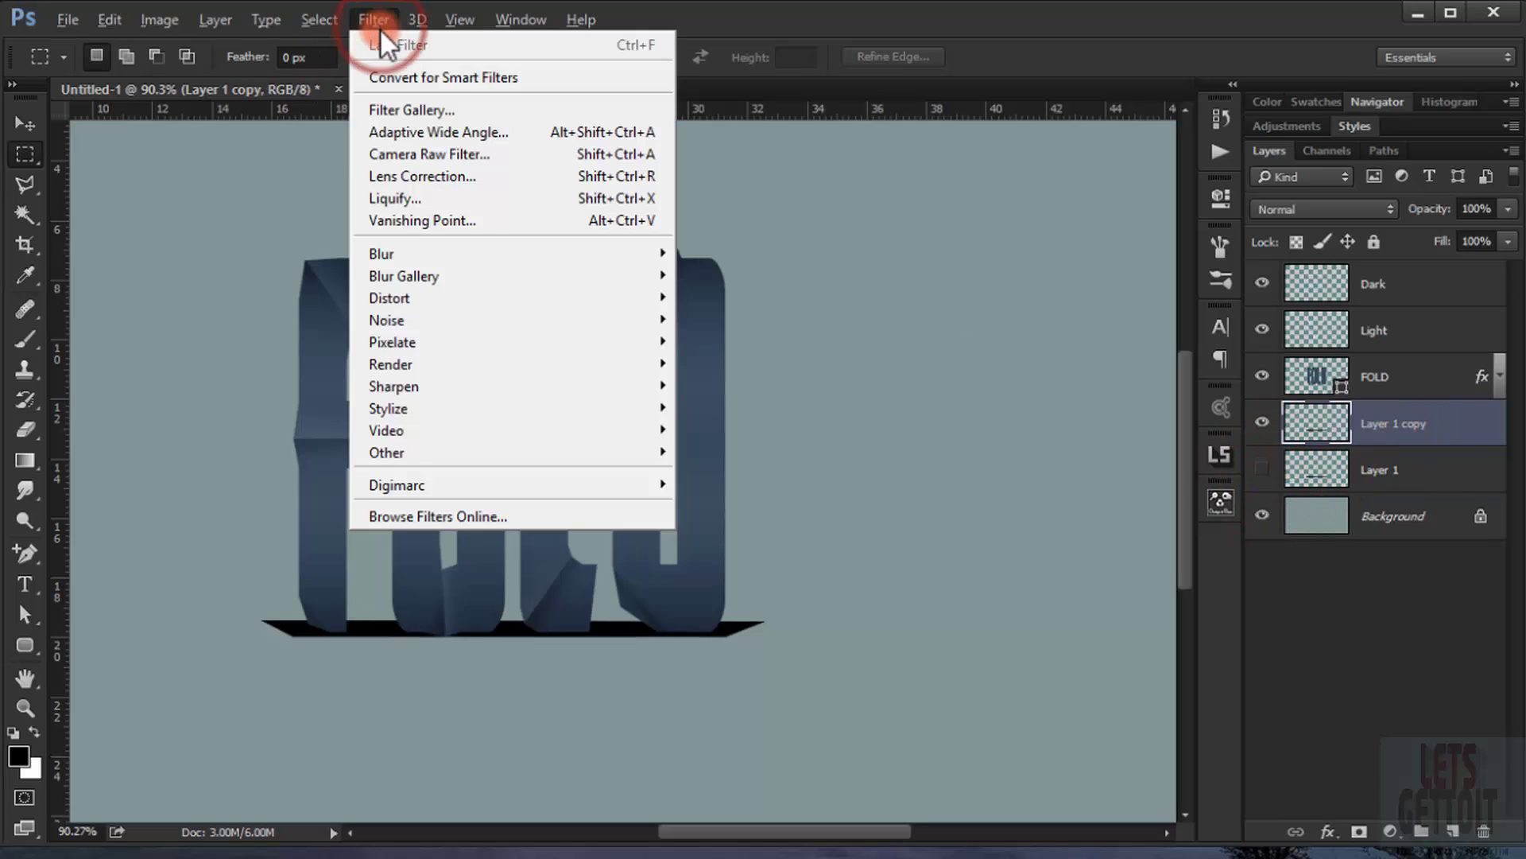
{"action": "mouse_move", "coordinate": [555, 254]}
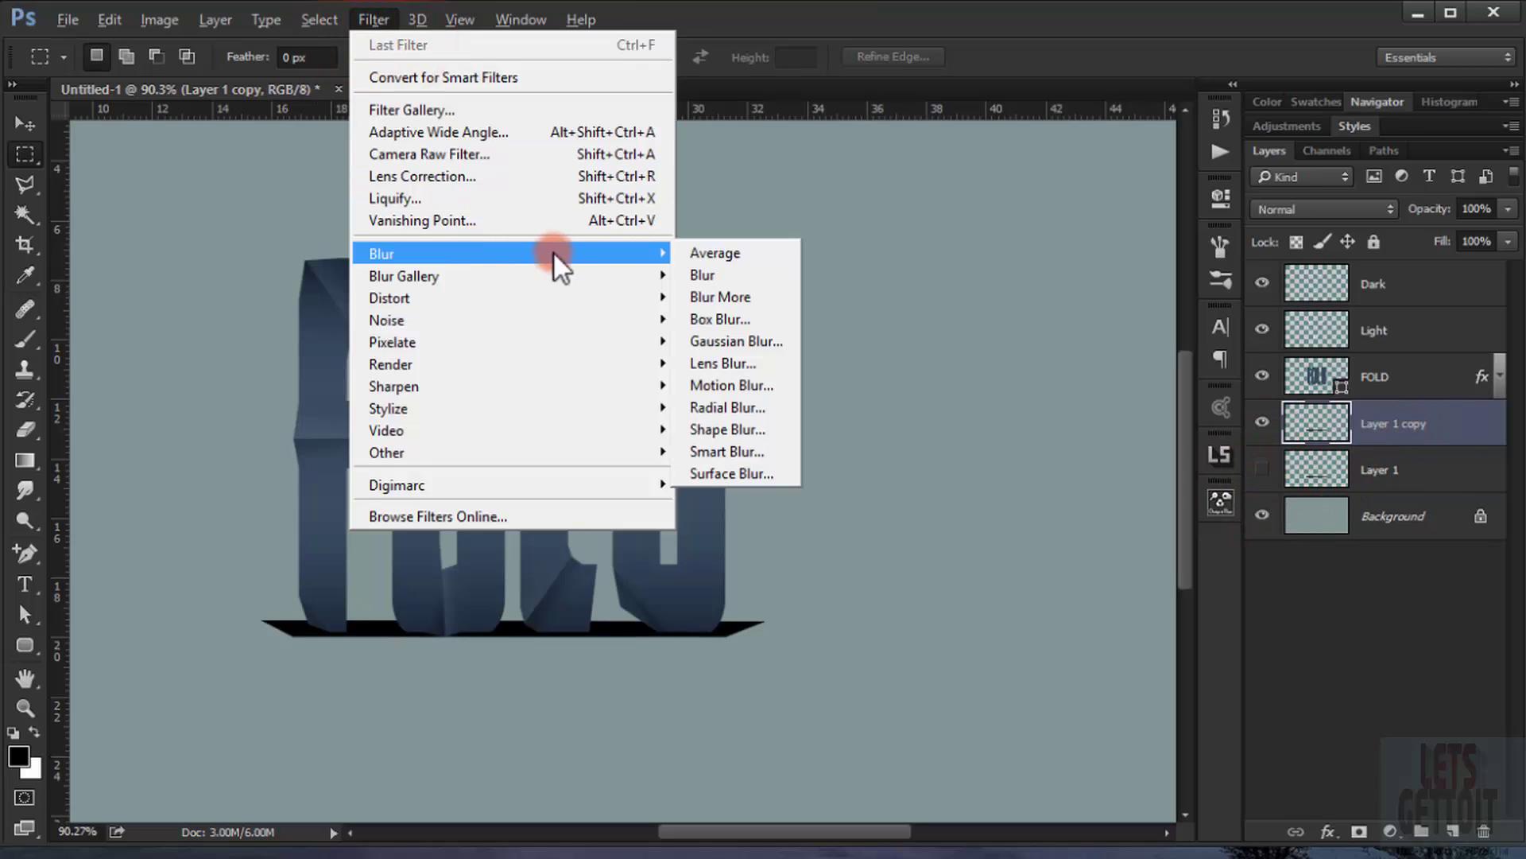
{"action": "left_click", "coordinate": [741, 344]}
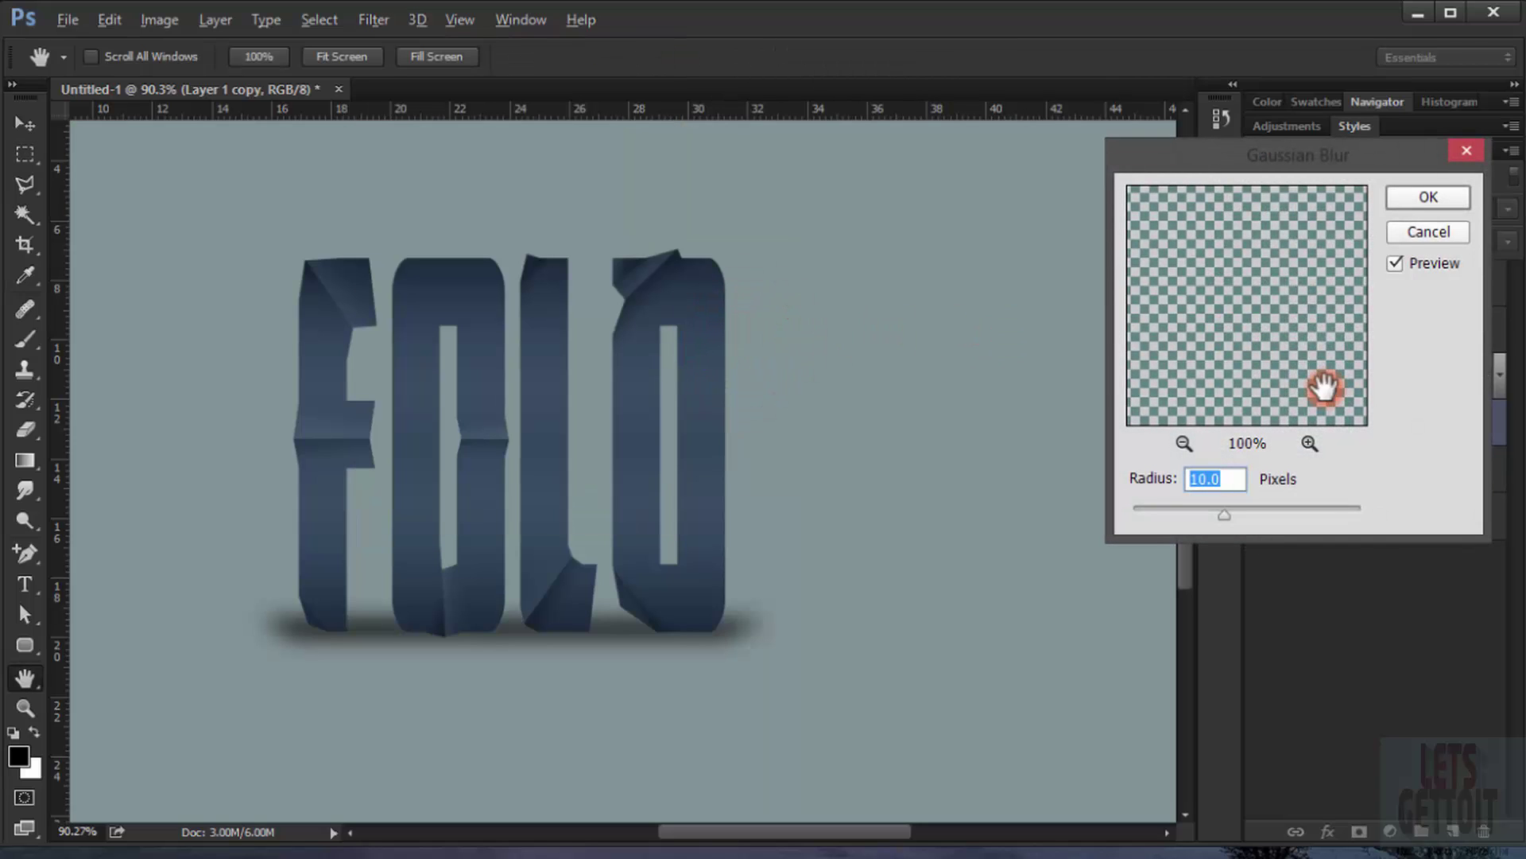
{"action": "type", "text": "4"}
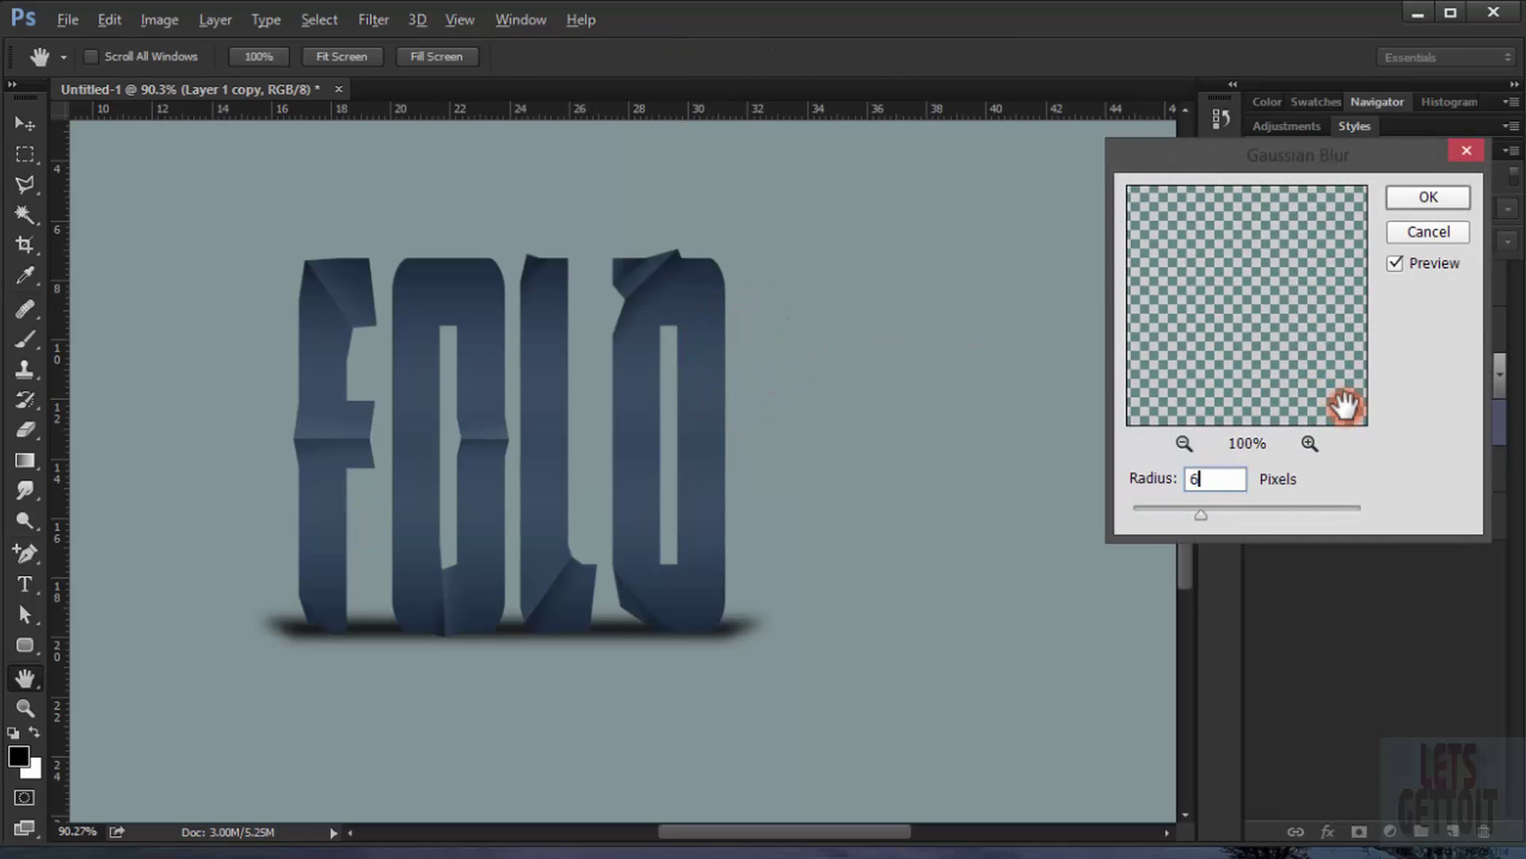
{"action": "key", "text": "Return"}
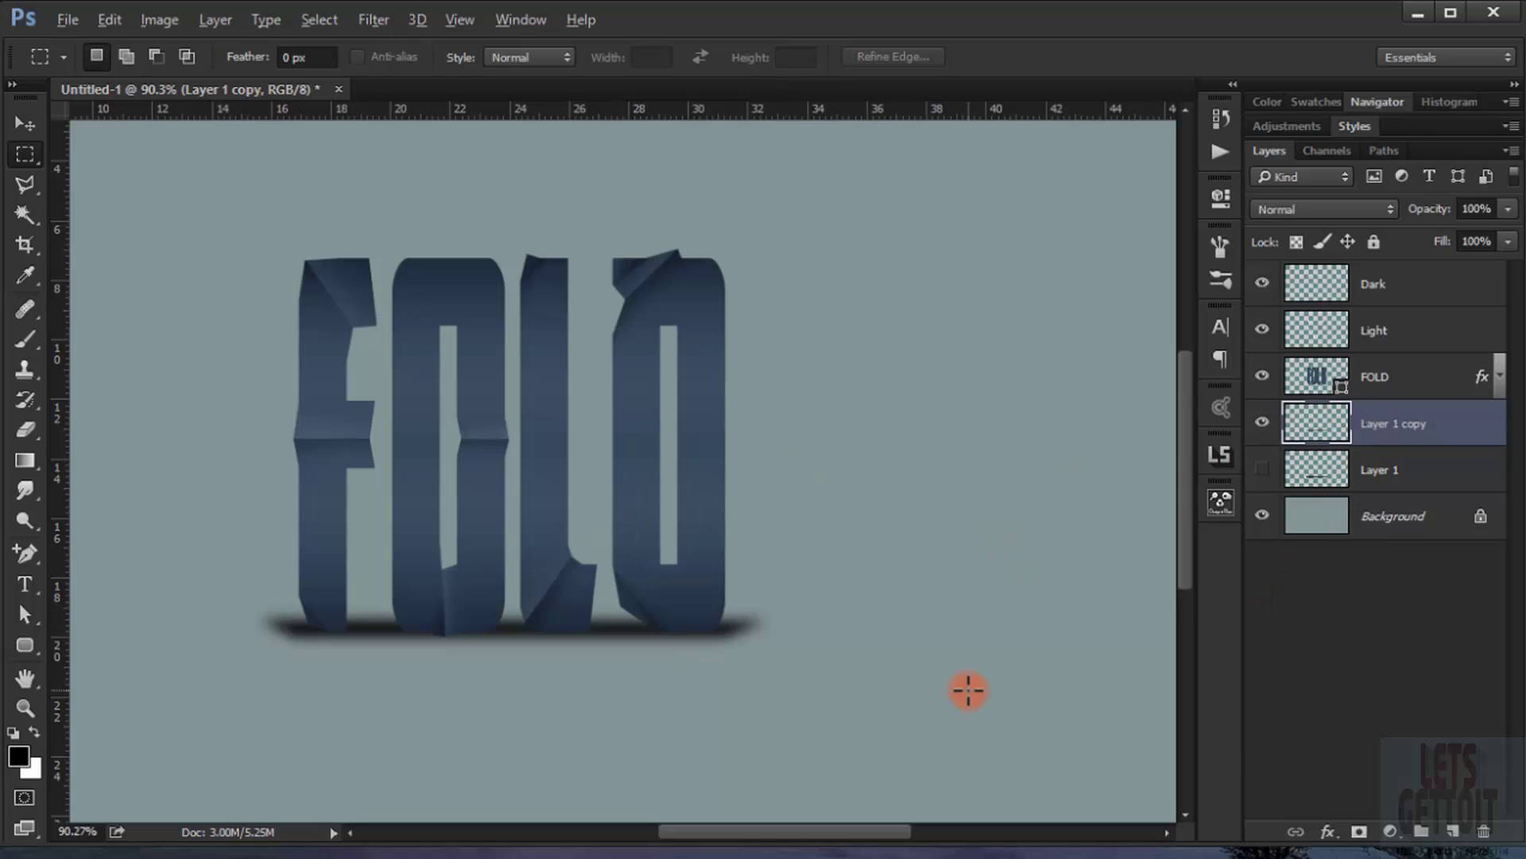
{"action": "key", "text": "ctrl+t"}
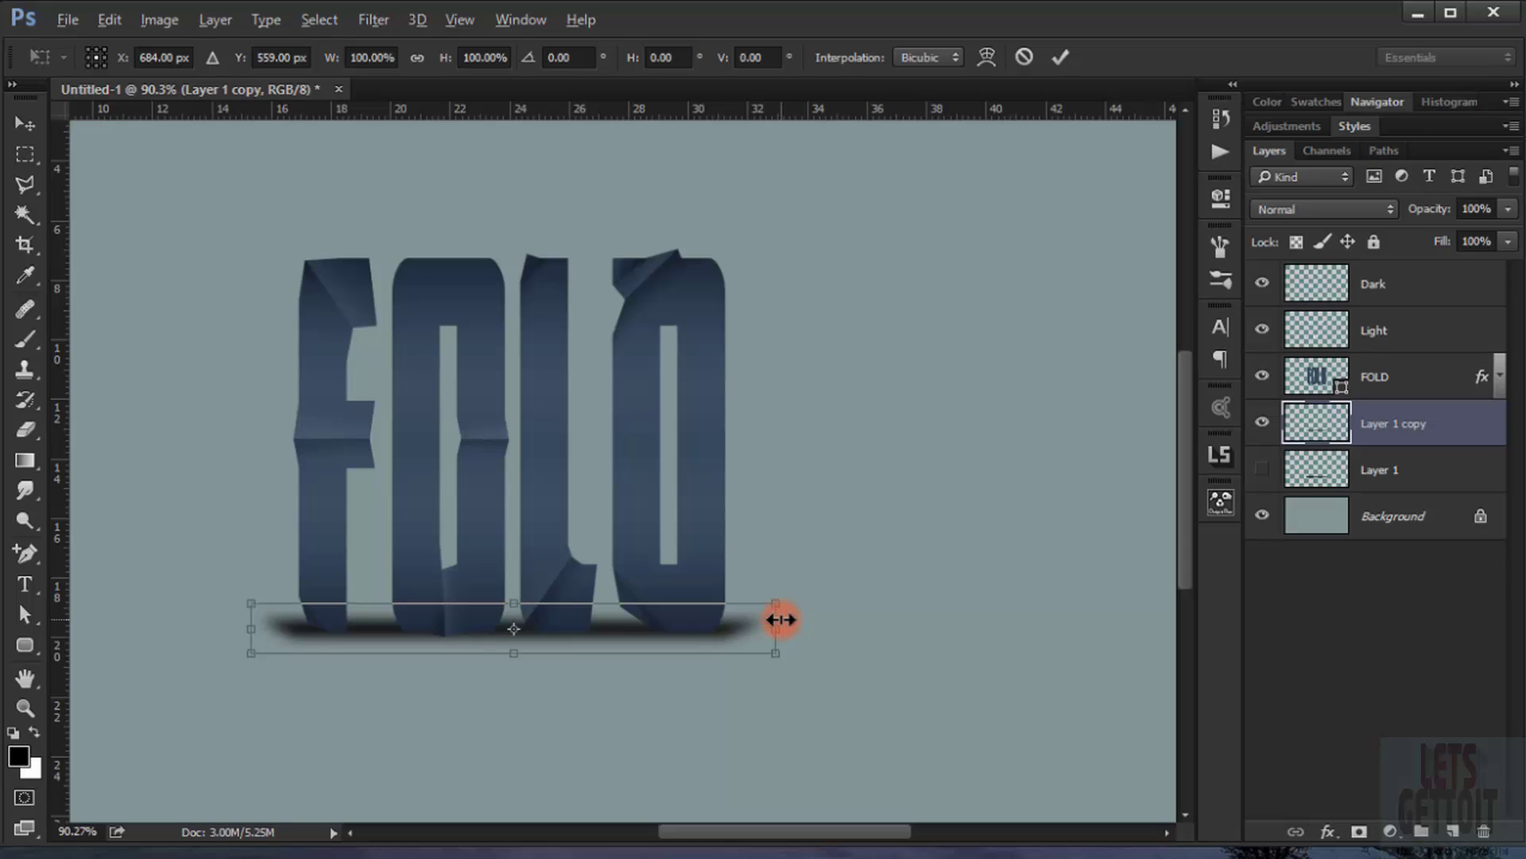
{"action": "scroll", "coordinate": [765, 691], "scroll_direction": "up", "scroll_amount": 3}
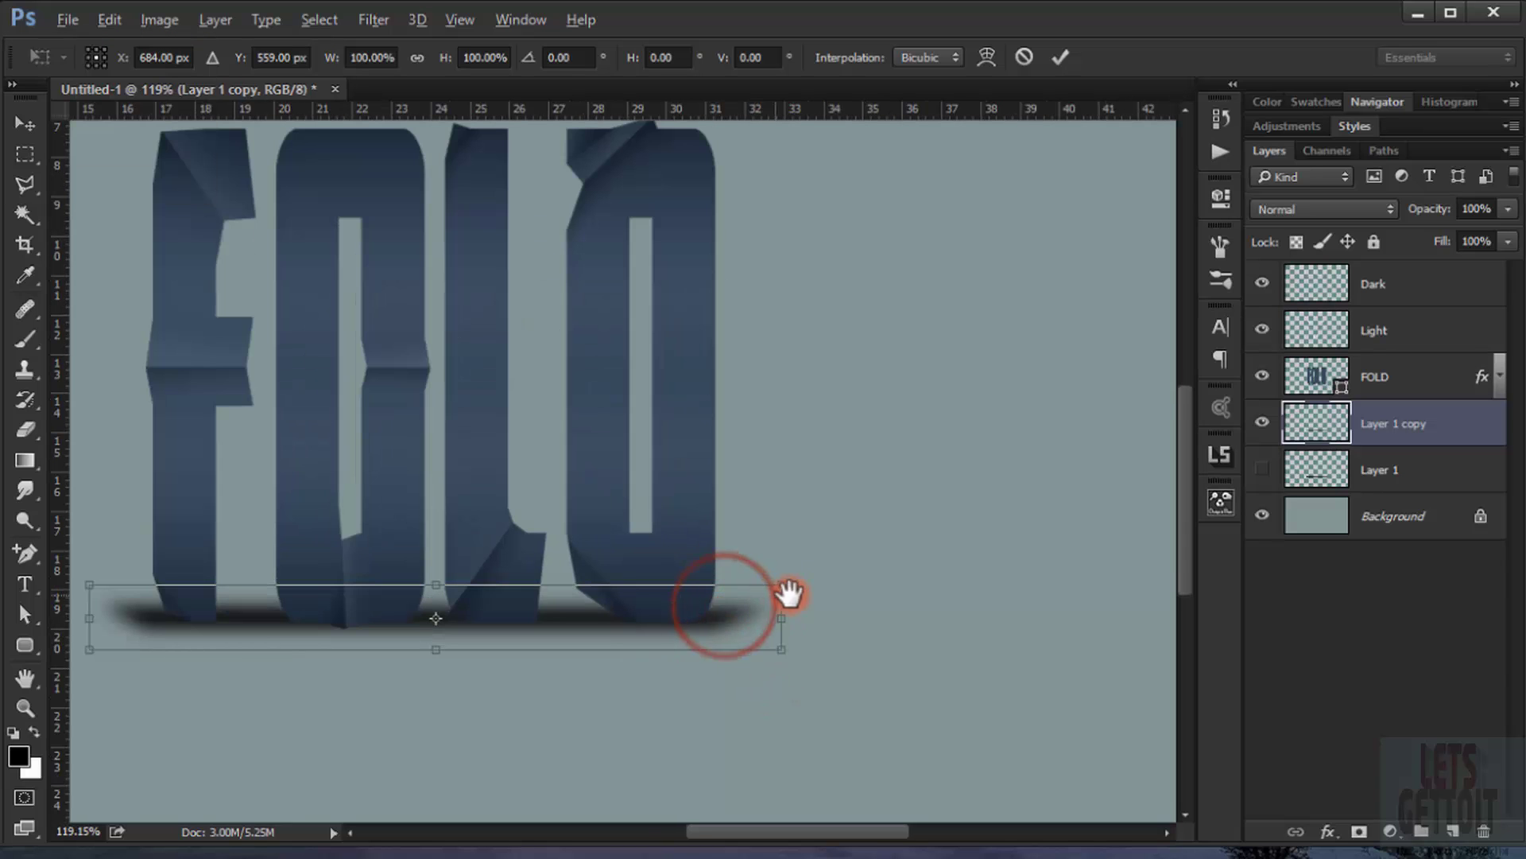
{"action": "left_click_drag", "start_coordinate": [768, 623], "coordinate": [959, 619]}
{"action": "key", "text": "Down"}
{"action": "key", "text": "Down"}
{"action": "key", "text": "Down"}
{"action": "key", "text": "Down"}
{"action": "key", "text": "Down"}
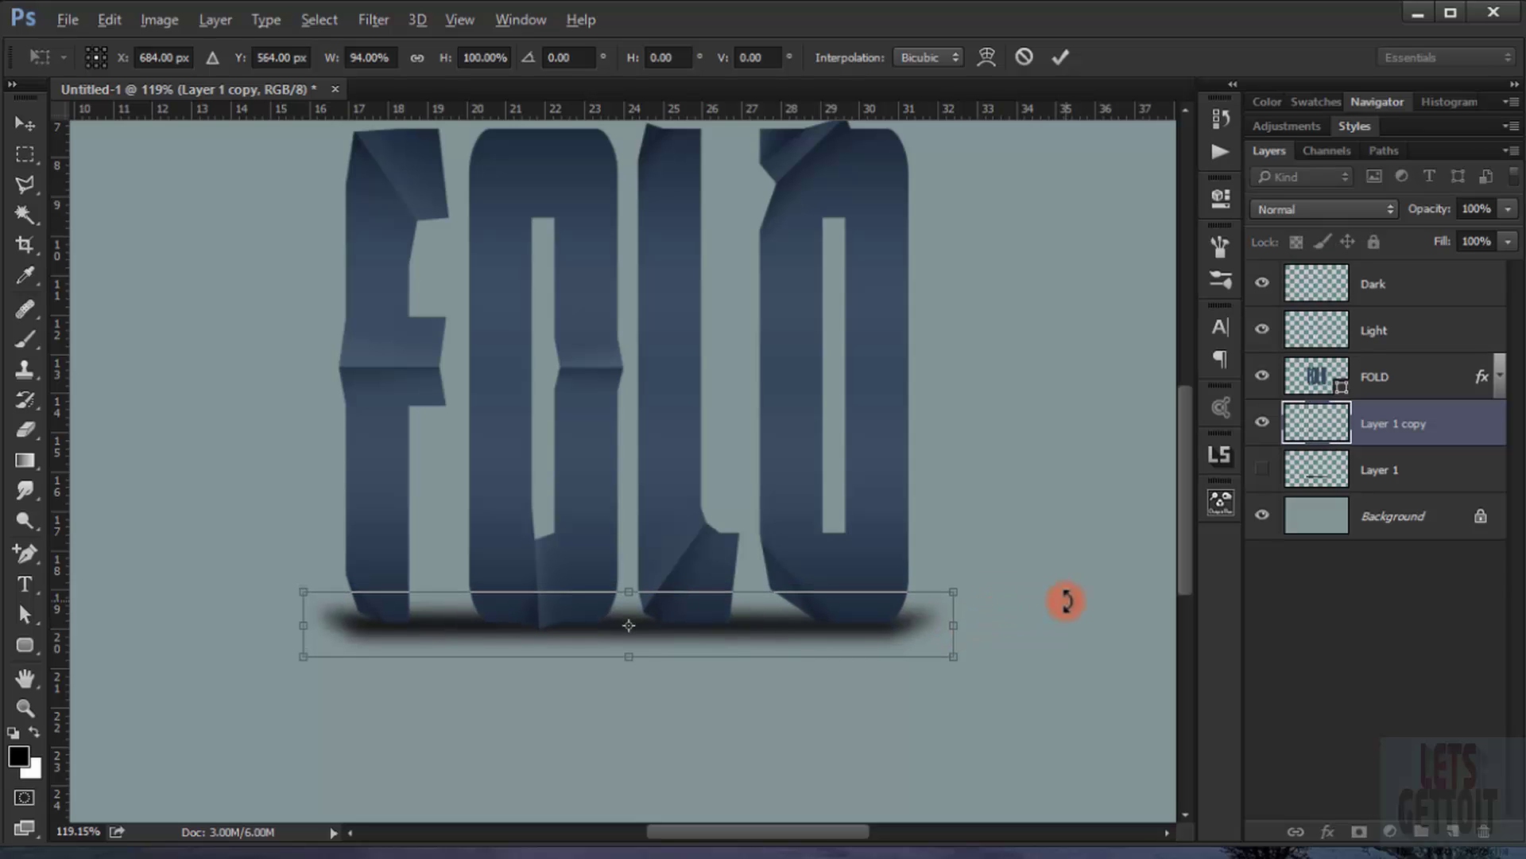
{"action": "left_click_drag", "start_coordinate": [629, 657], "coordinate": [660, 652]}
{"action": "key", "text": "Up"}
{"action": "key", "text": "Up"}
{"action": "key", "text": "Up"}
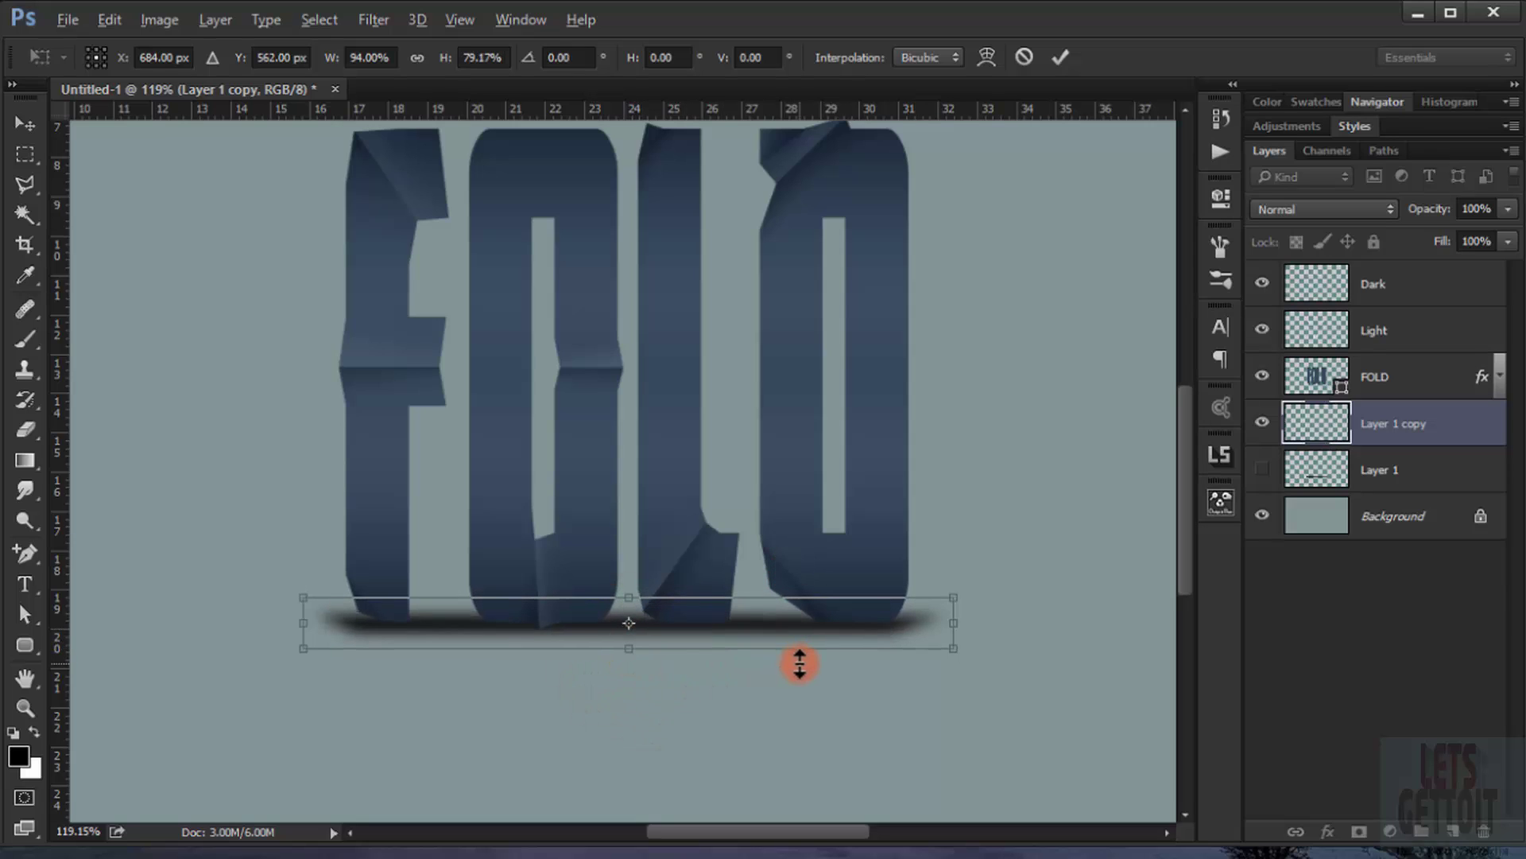
{"action": "key", "text": "Down"}
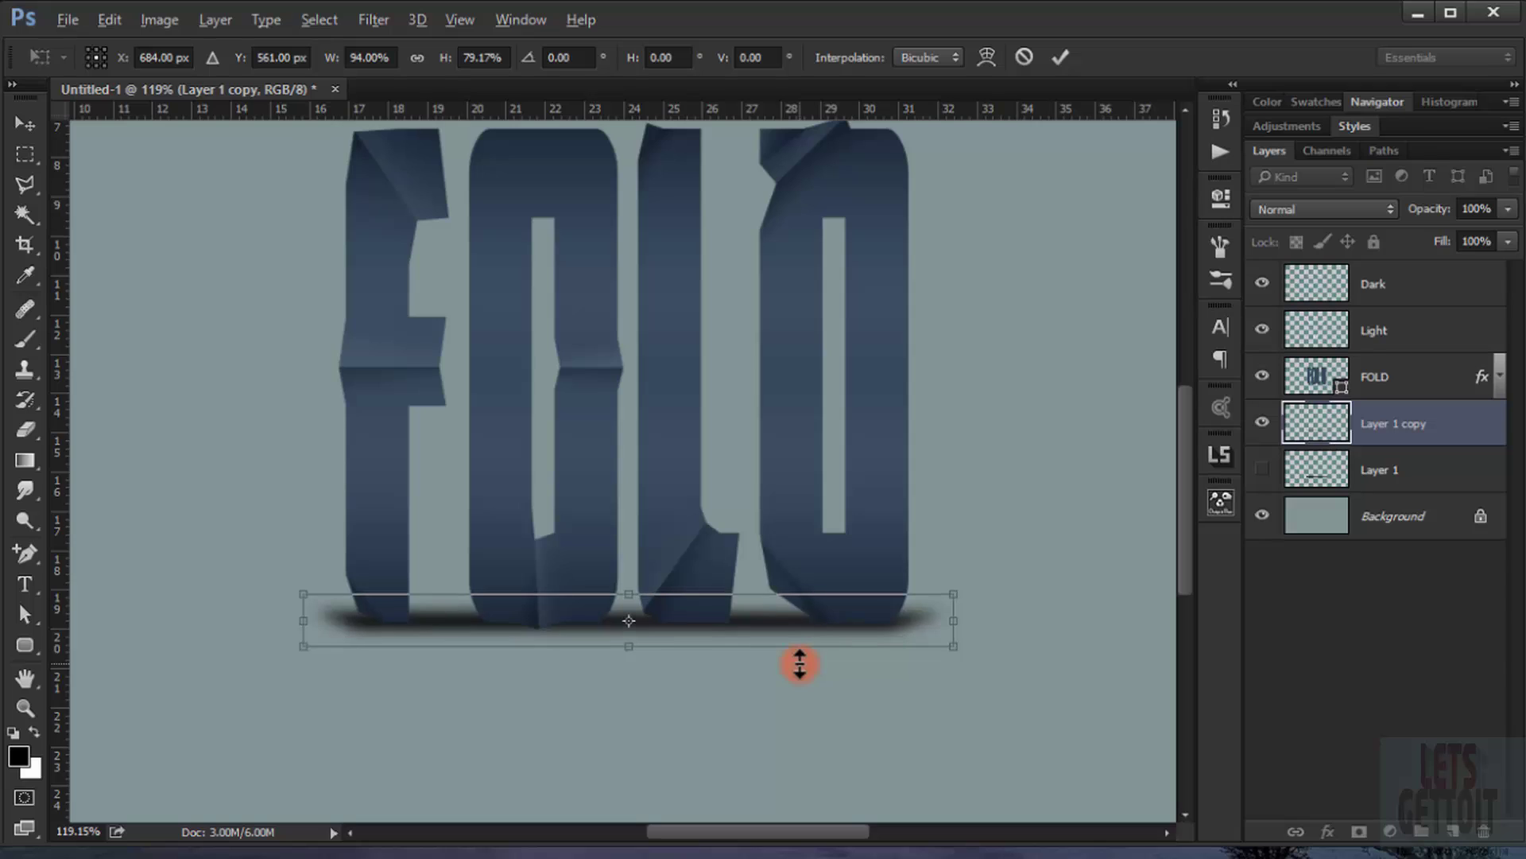
{"action": "left_click_drag", "start_coordinate": [629, 646], "coordinate": [630, 655]}
{"action": "key", "text": "m"}
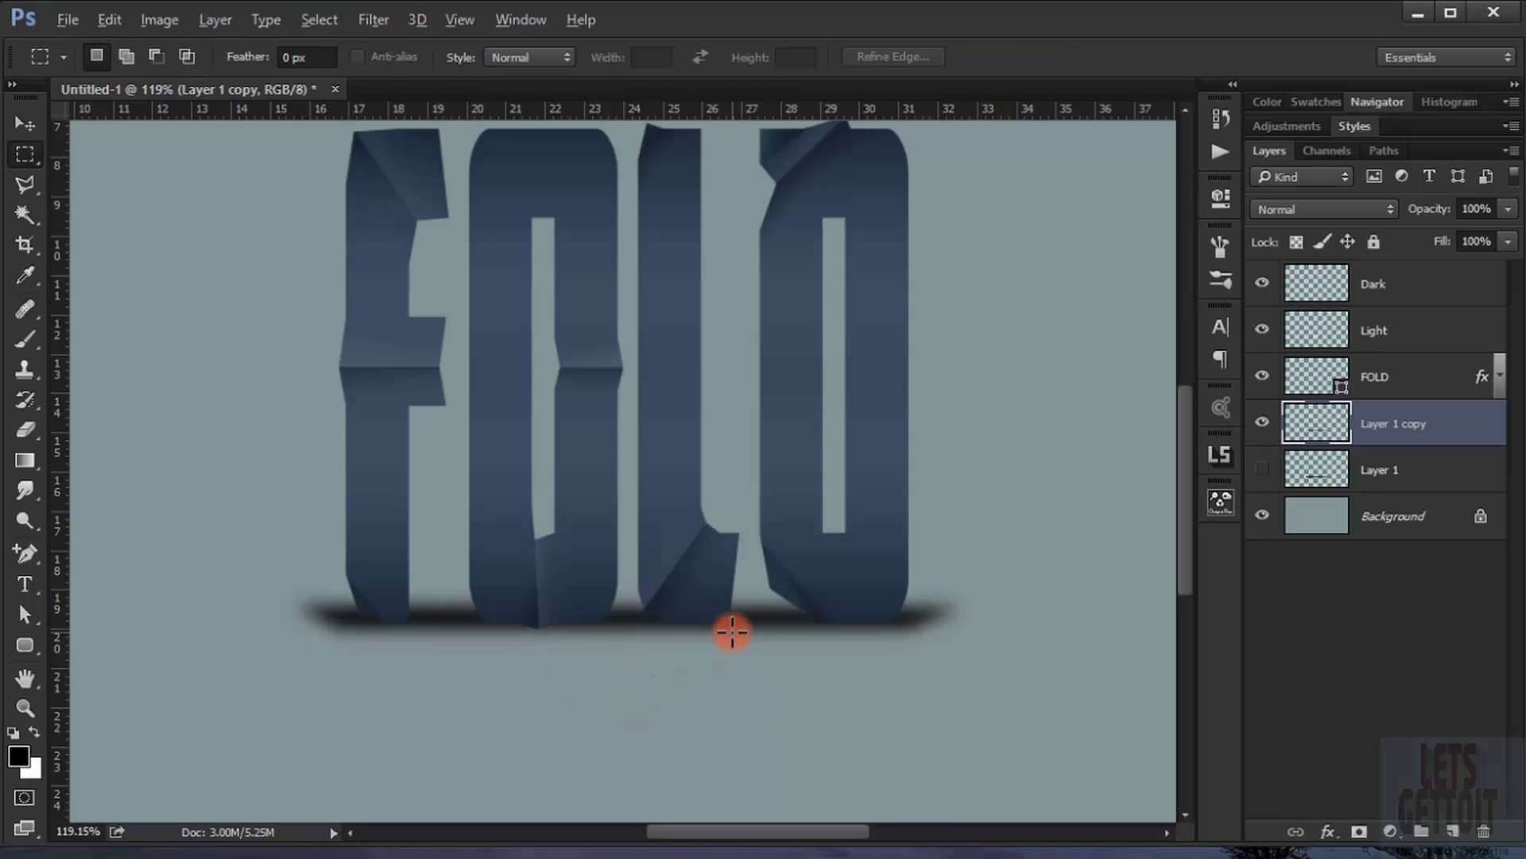
- Scale the blurred shadow on Layer 1 copy to 92.20% width and move it down to Y 561 px
{"action": "key", "text": "ctrl+t"}
{"action": "left_click_drag", "start_coordinate": [979, 606], "coordinate": [952, 609]}
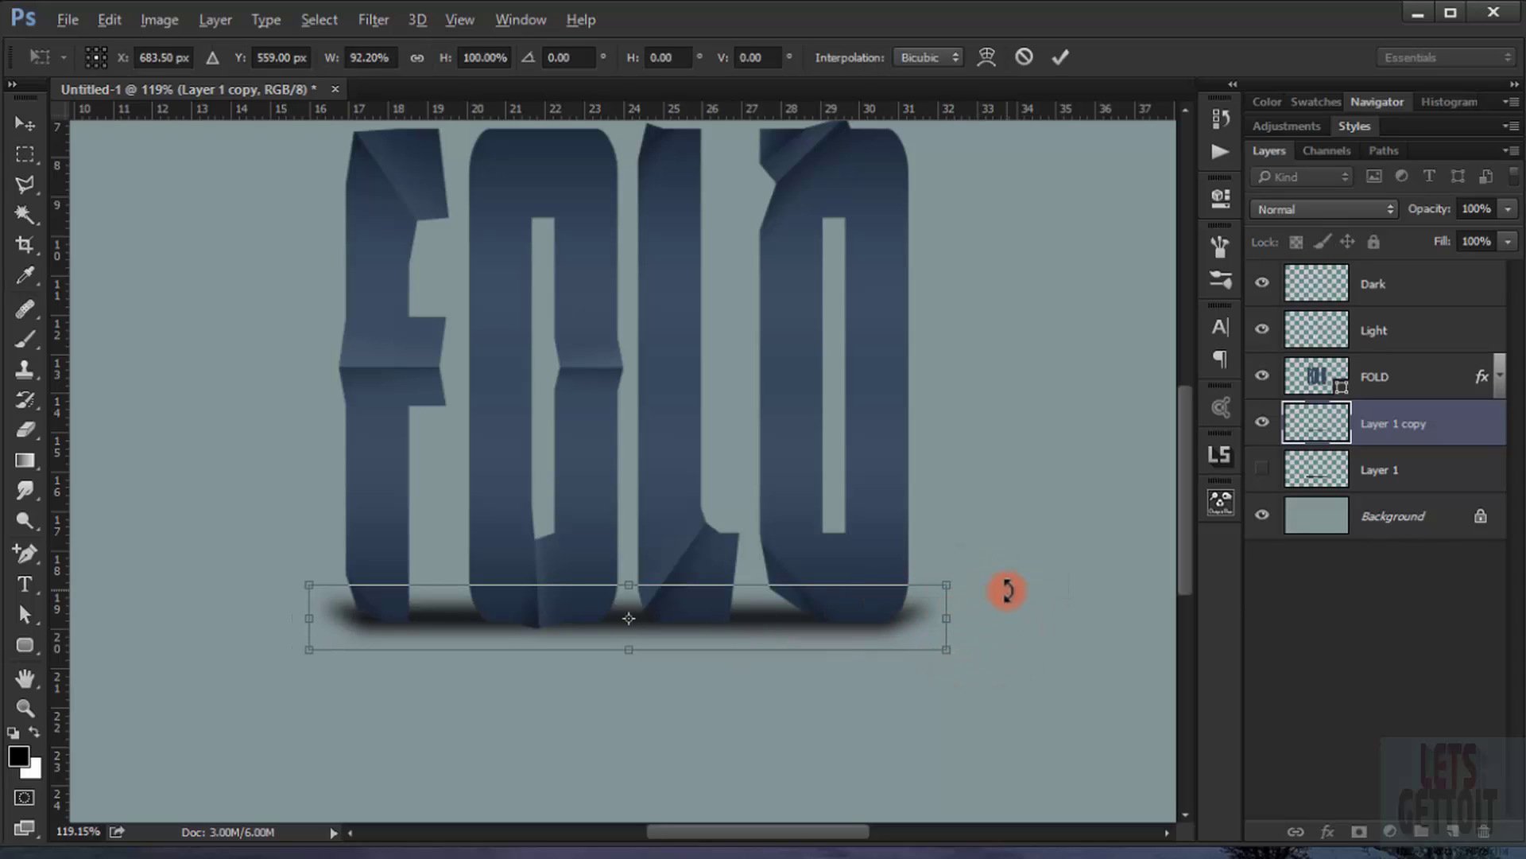
{"action": "key", "text": "Down"}
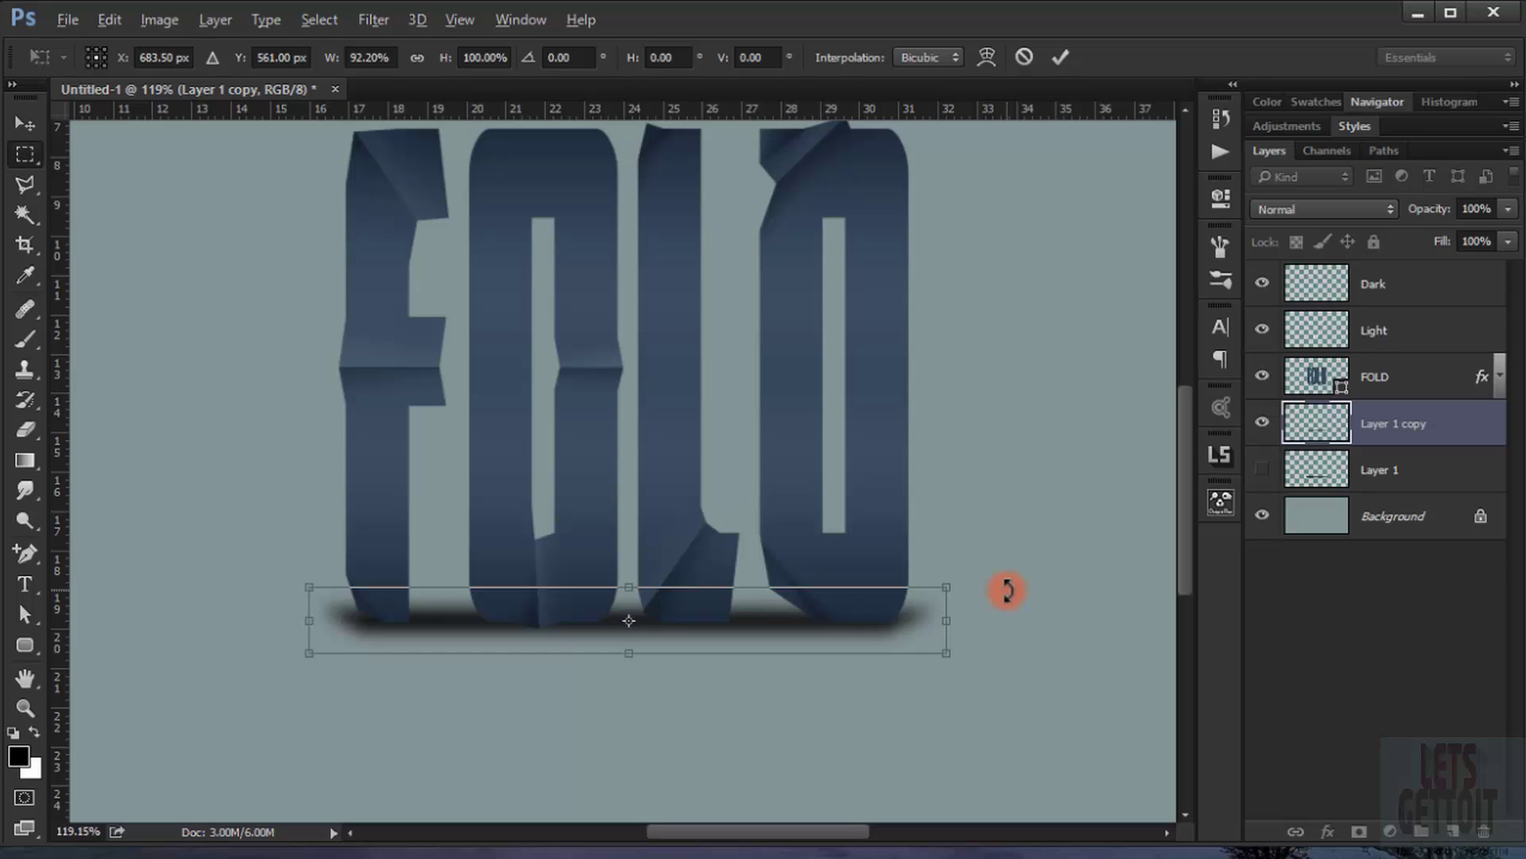
{"action": "key", "text": "Return"}
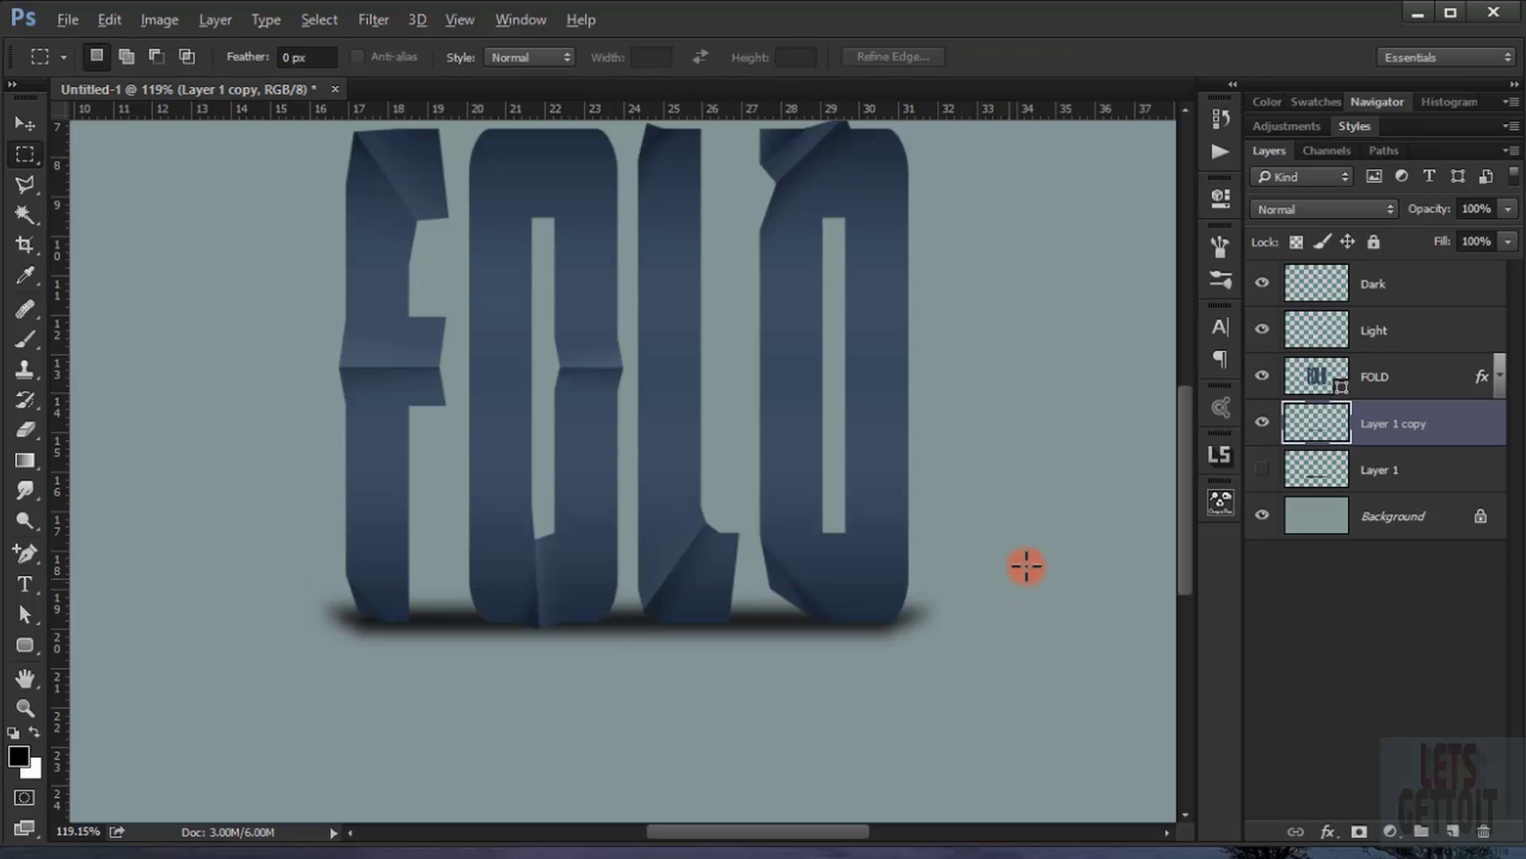
- Try the Overlay blend mode on Layer 1 copy, and set it to Soft Light
{"action": "left_click", "coordinate": [1339, 207]}
{"action": "left_click", "coordinate": [1305, 442]}
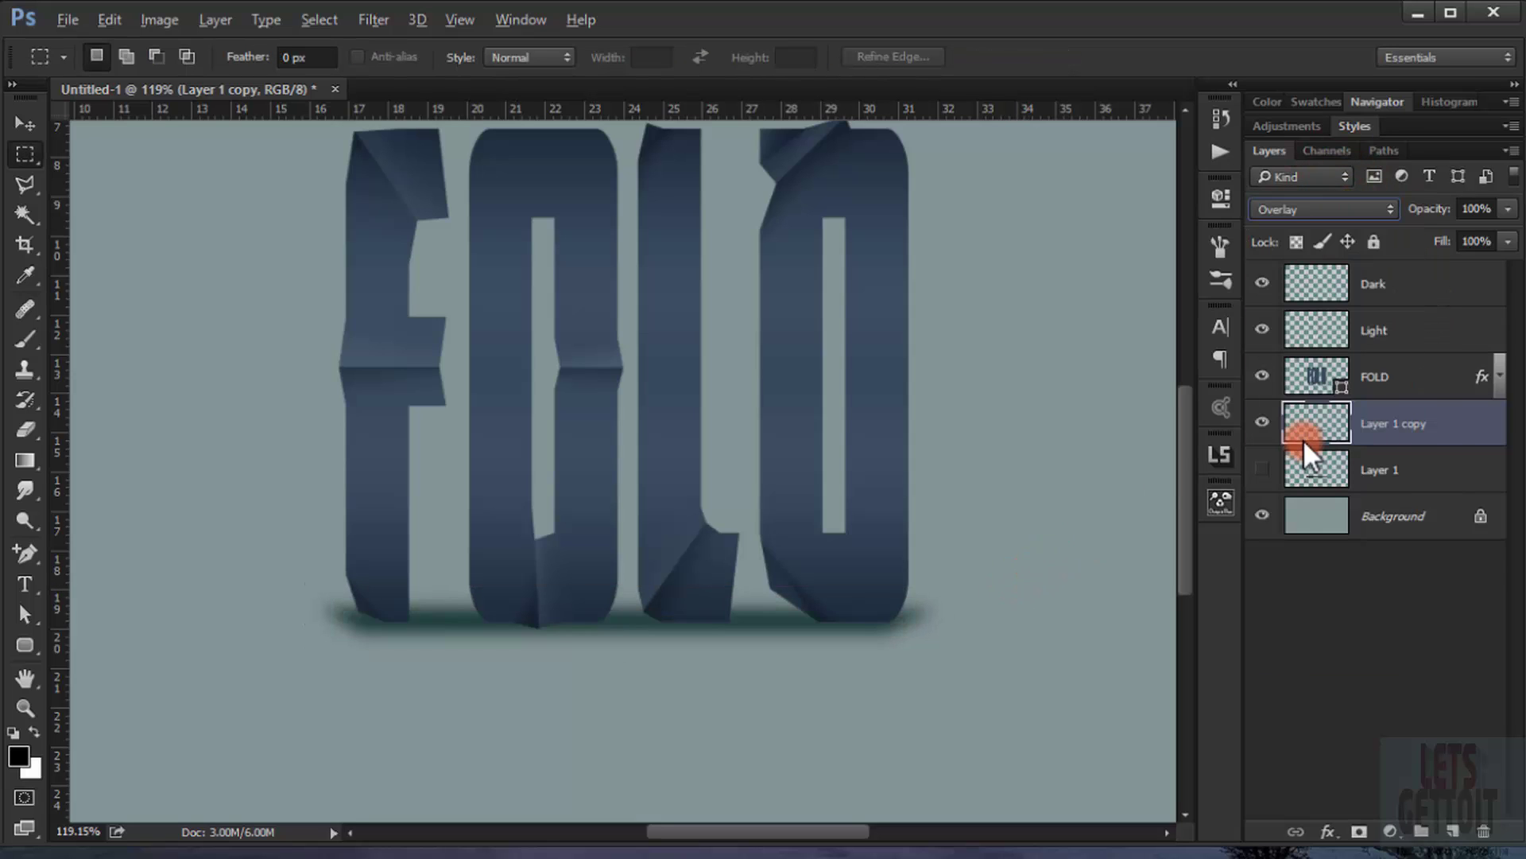
{"action": "left_click", "coordinate": [1319, 212]}
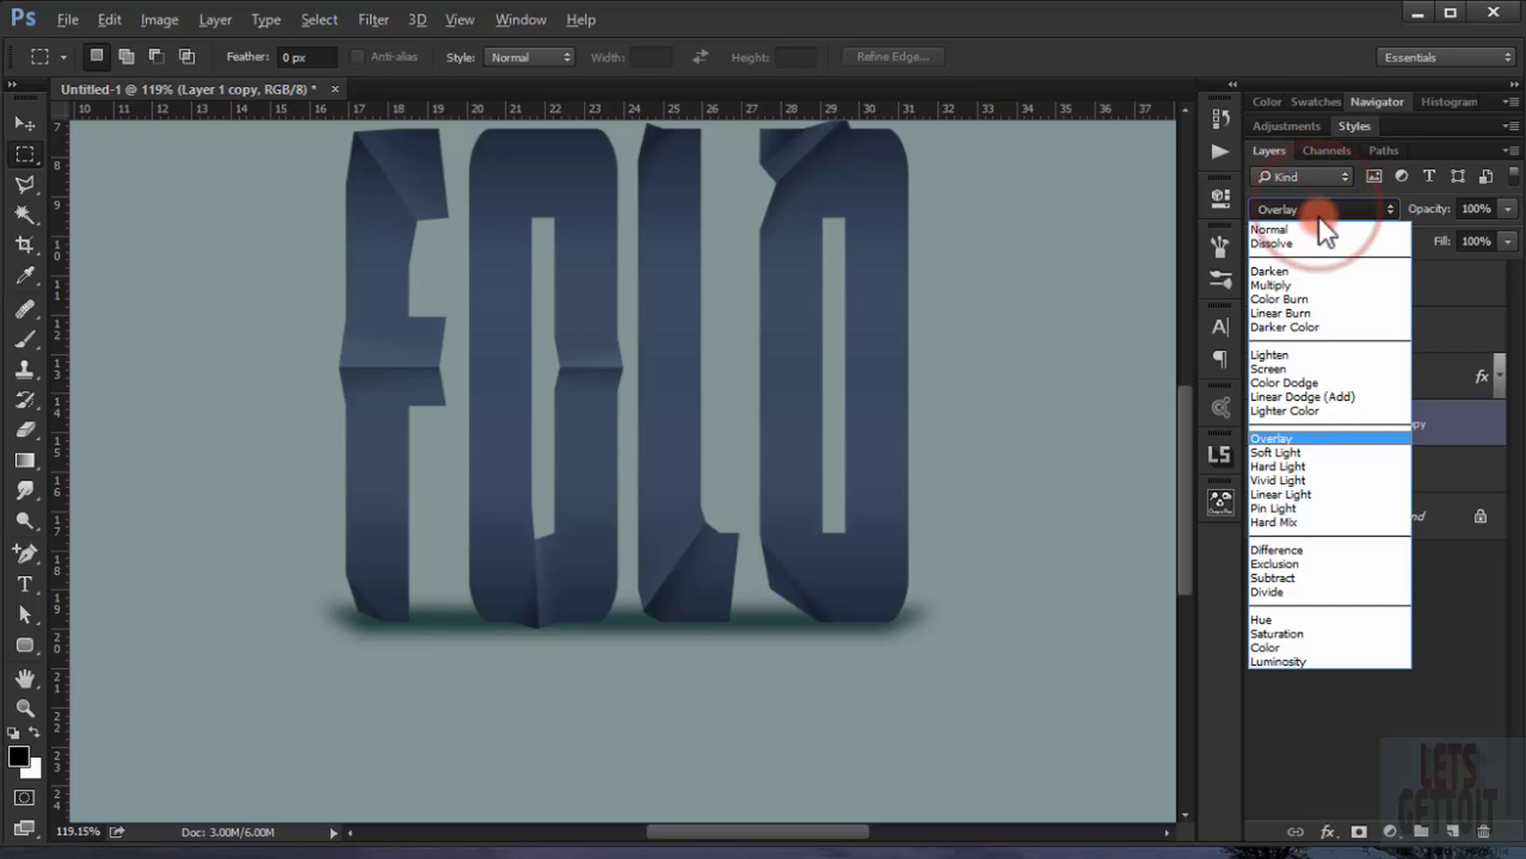
{"action": "left_click", "coordinate": [1305, 450]}
{"action": "left_click", "coordinate": [693, 629]}
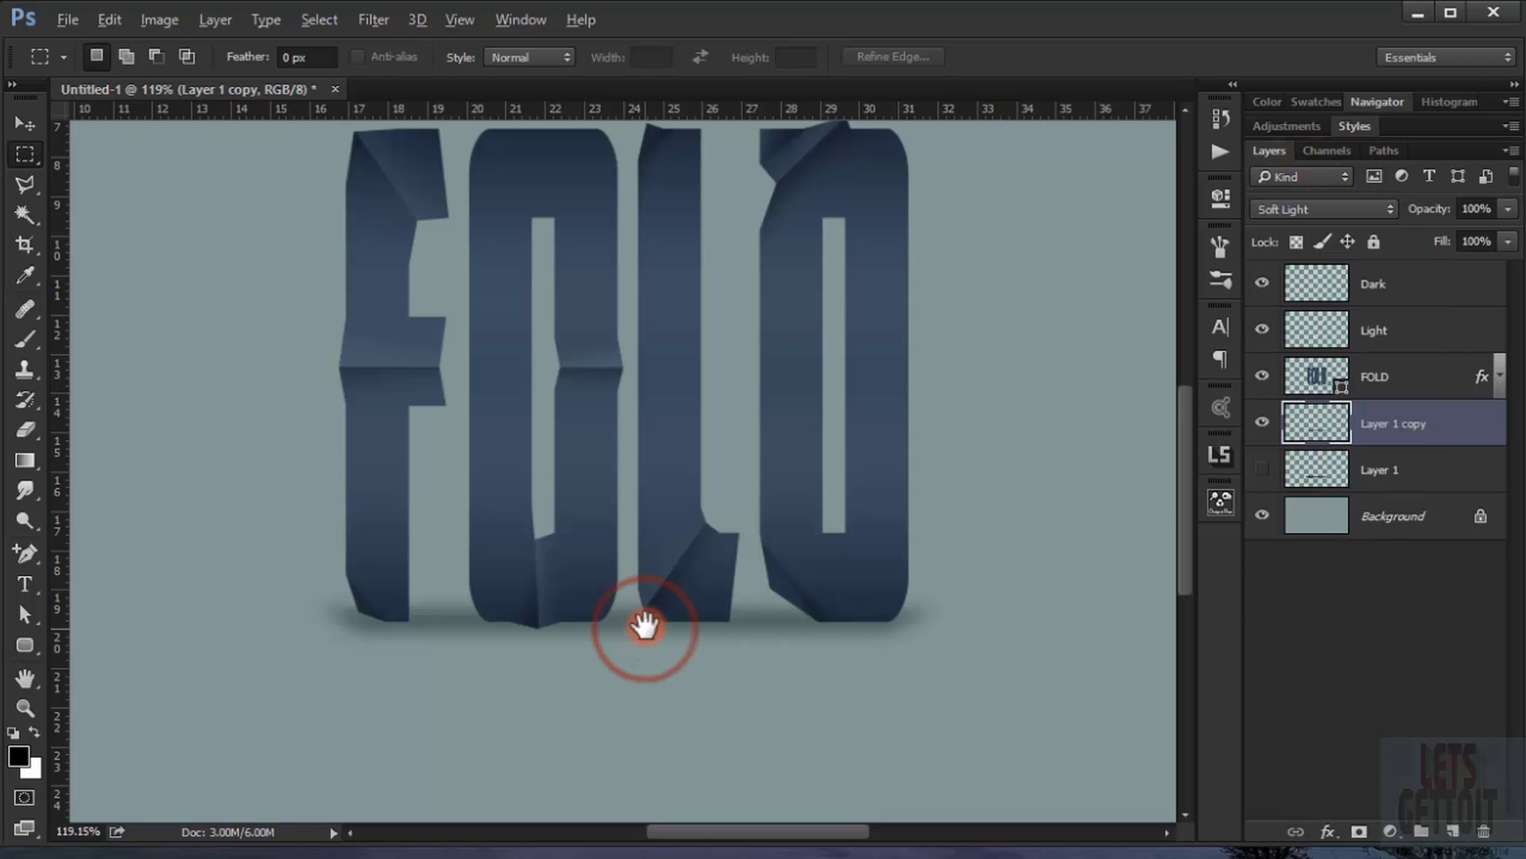
- Show Layer 1 again and apply a Gaussian Blur with an 8-pixel radius to its black strip
{"action": "left_click", "coordinate": [1263, 469]}
{"action": "left_click", "coordinate": [1320, 470]}
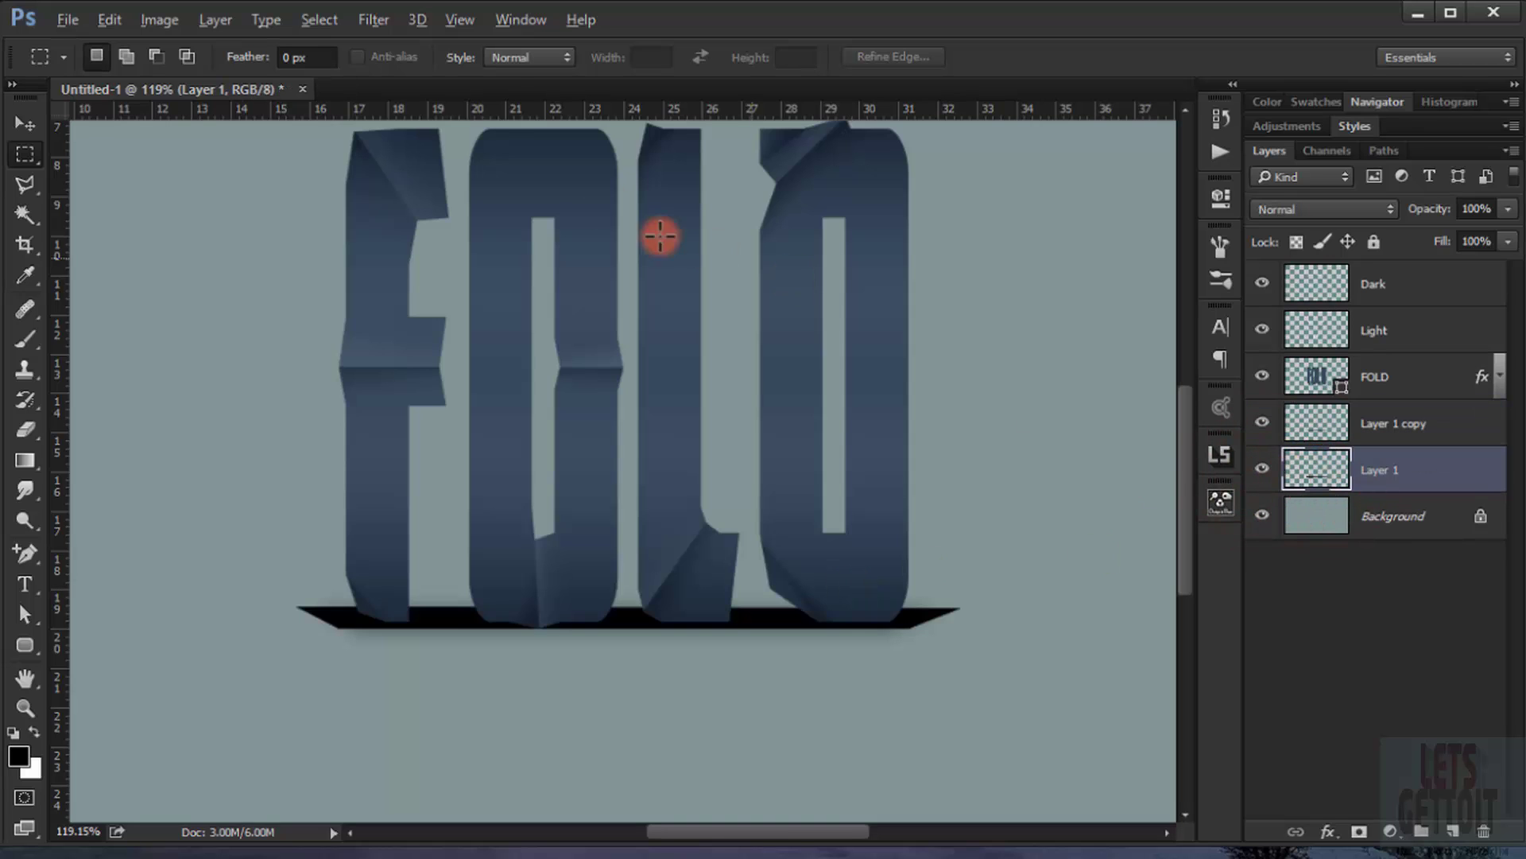
{"action": "left_click", "coordinate": [384, 21]}
{"action": "mouse_move", "coordinate": [448, 251]}
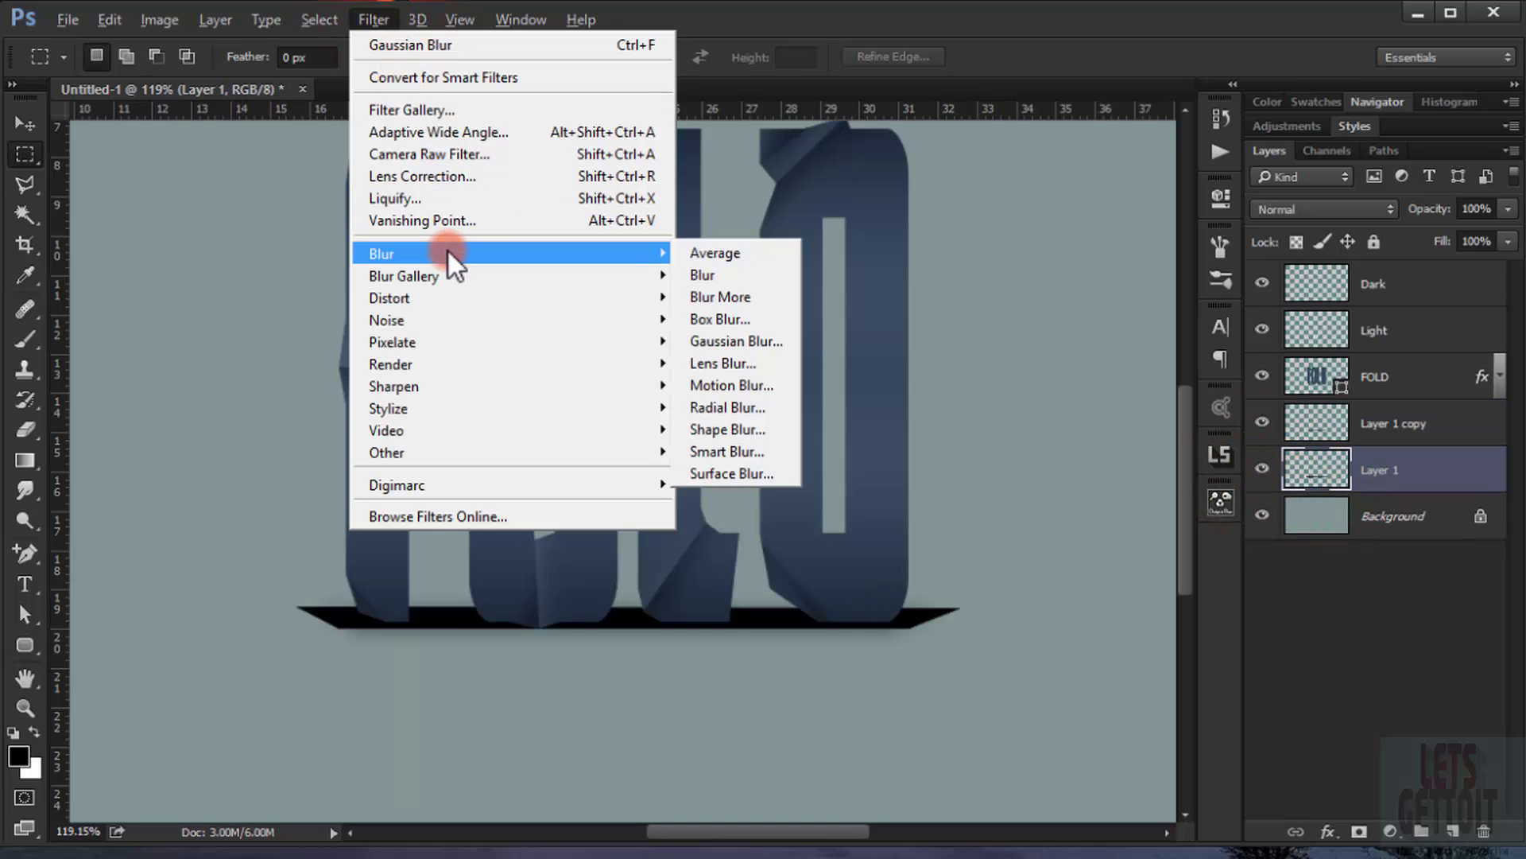
{"action": "left_click", "coordinate": [789, 340]}
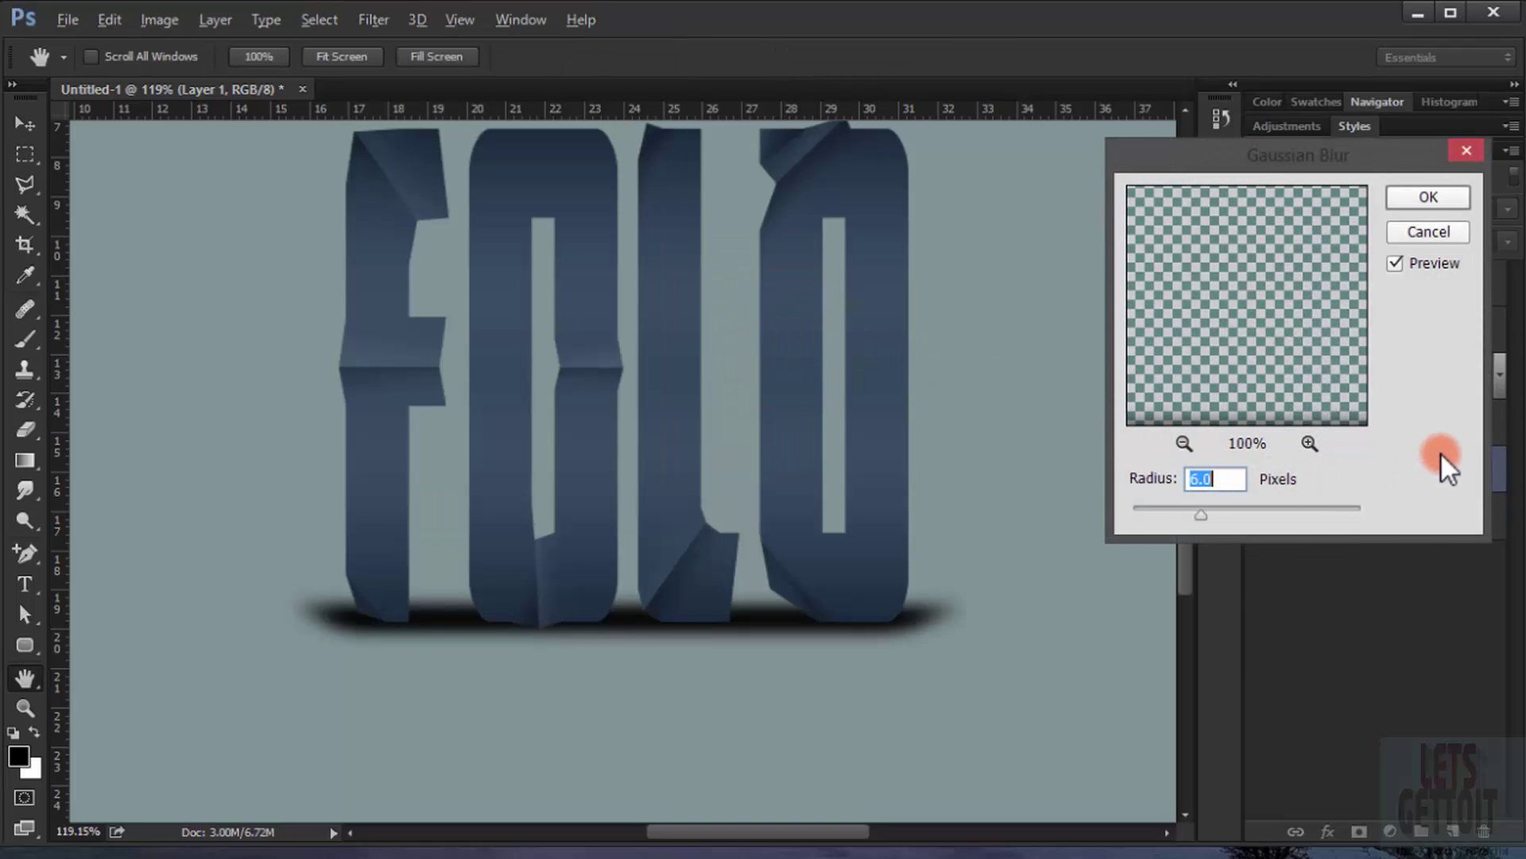
{"action": "type", "text": "8"}
{"action": "key", "text": "Return"}
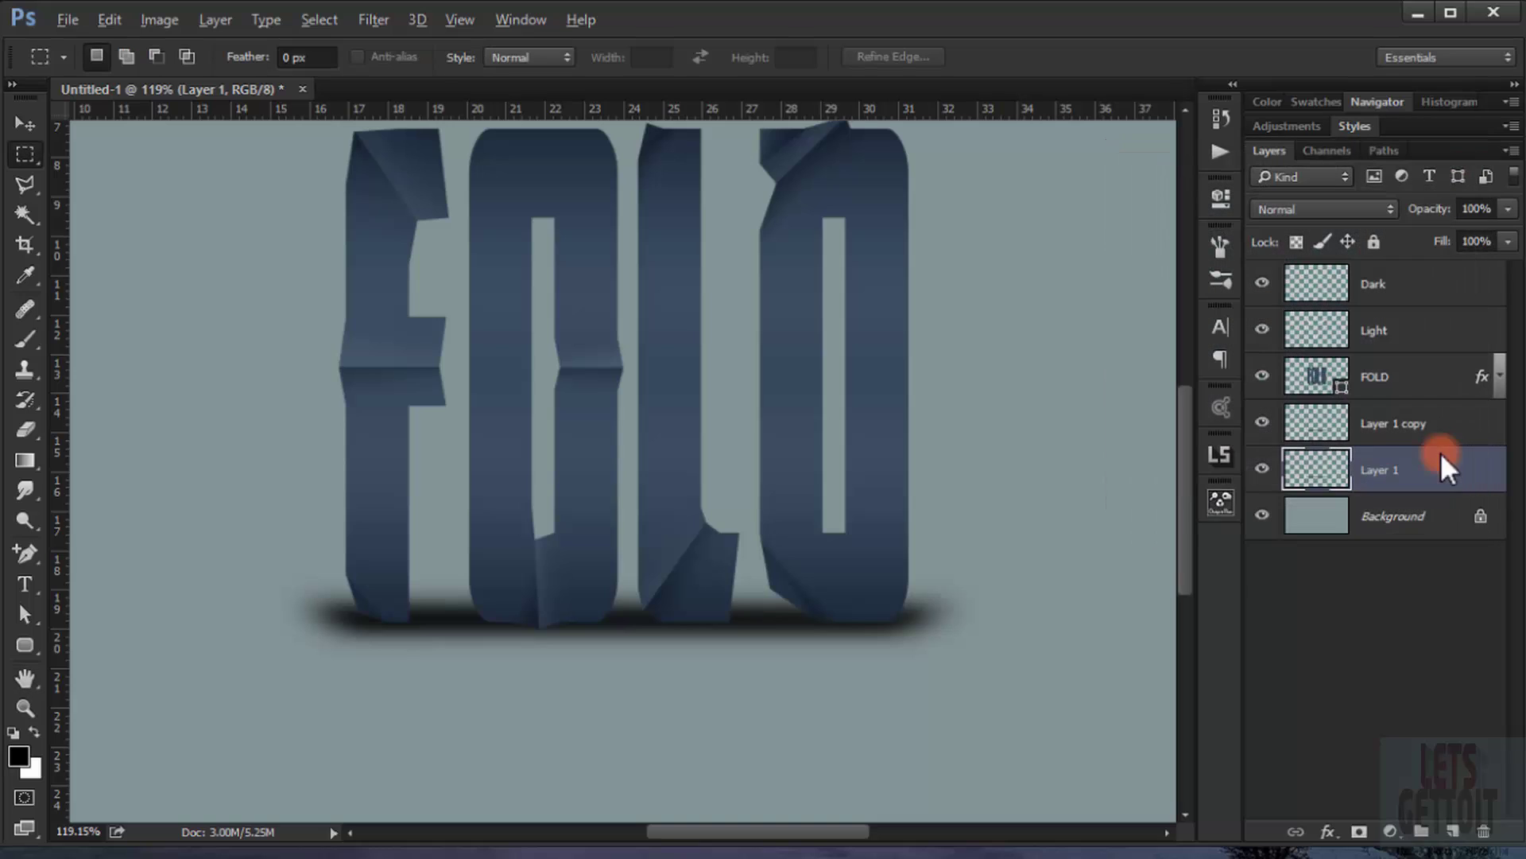
- Set Layer 1's opacity to 30% and its blend mode to Overlay
{"action": "double_click", "coordinate": [1479, 209]}
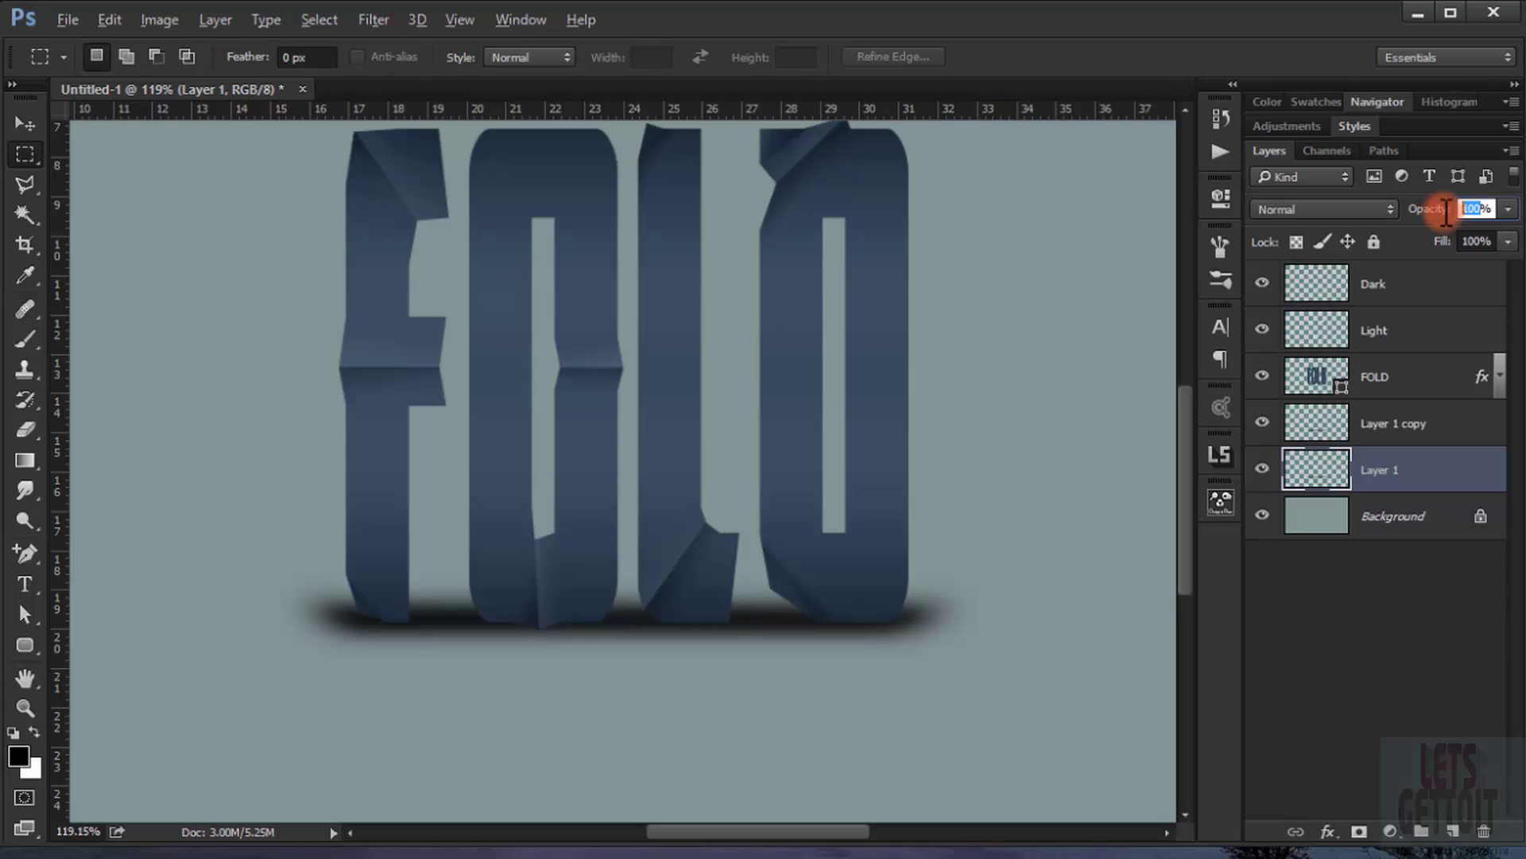
{"action": "type", "text": "30"}
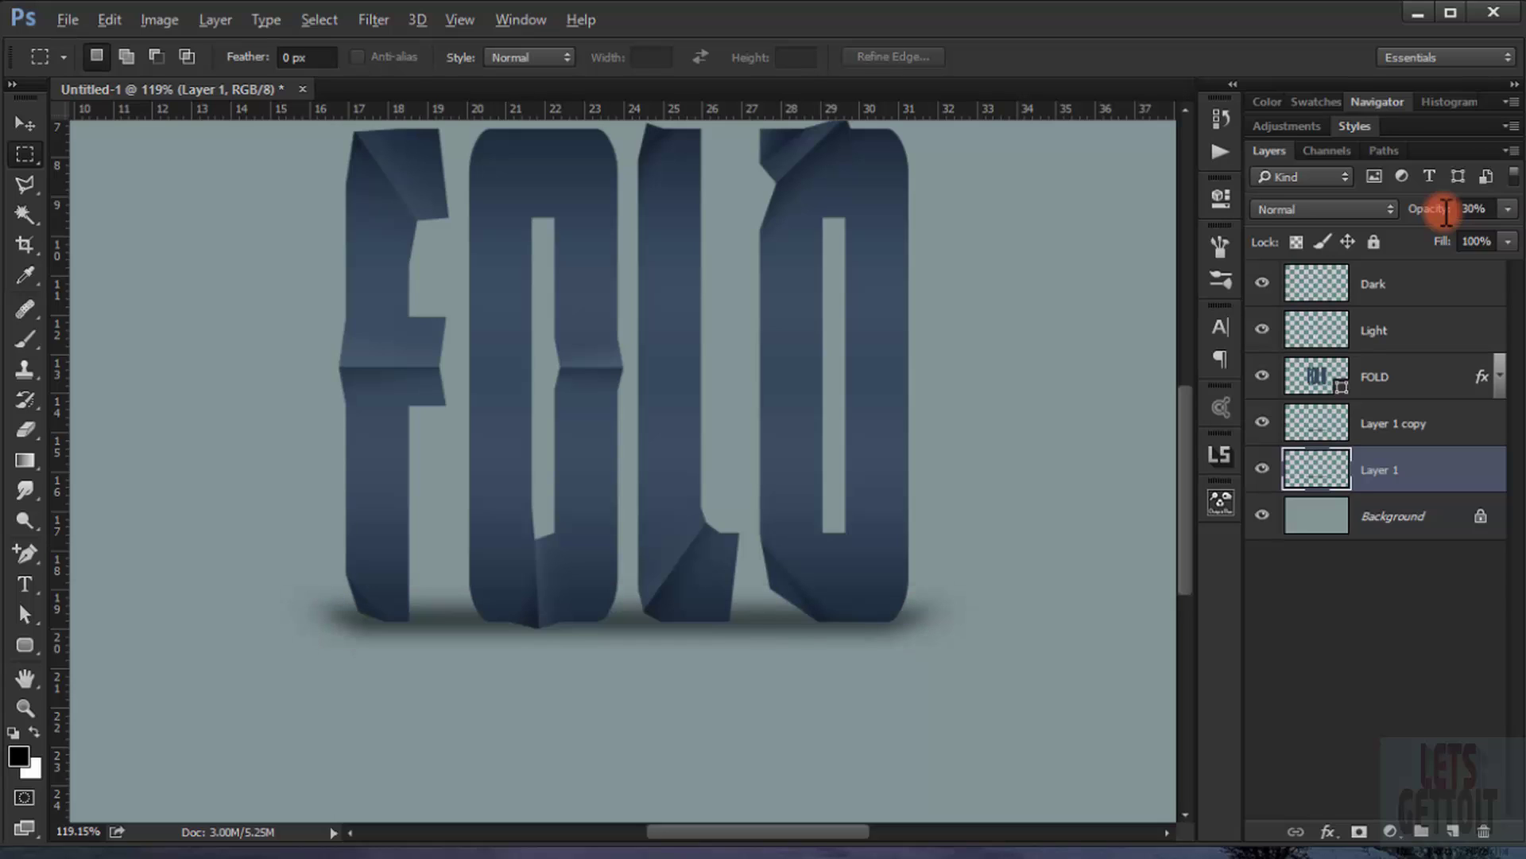
{"action": "left_click", "coordinate": [1313, 208]}
{"action": "left_click", "coordinate": [1276, 432]}
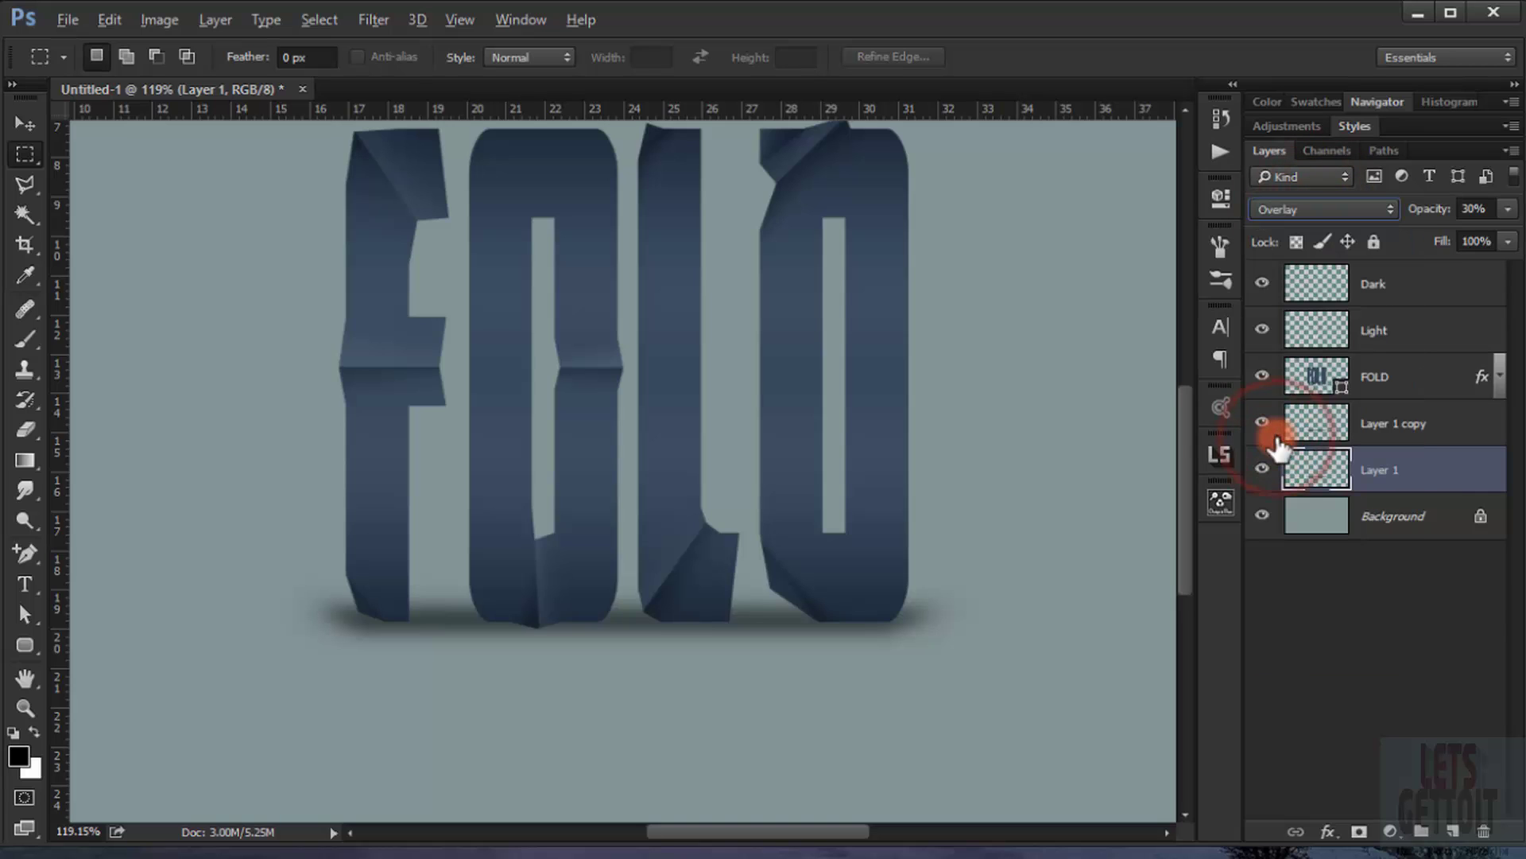
- Set Layer 1's blend mode to Multiply and compare the shadow with the layer hidden and shown
{"action": "left_click", "coordinate": [1363, 213]}
{"action": "left_click", "coordinate": [1323, 285]}
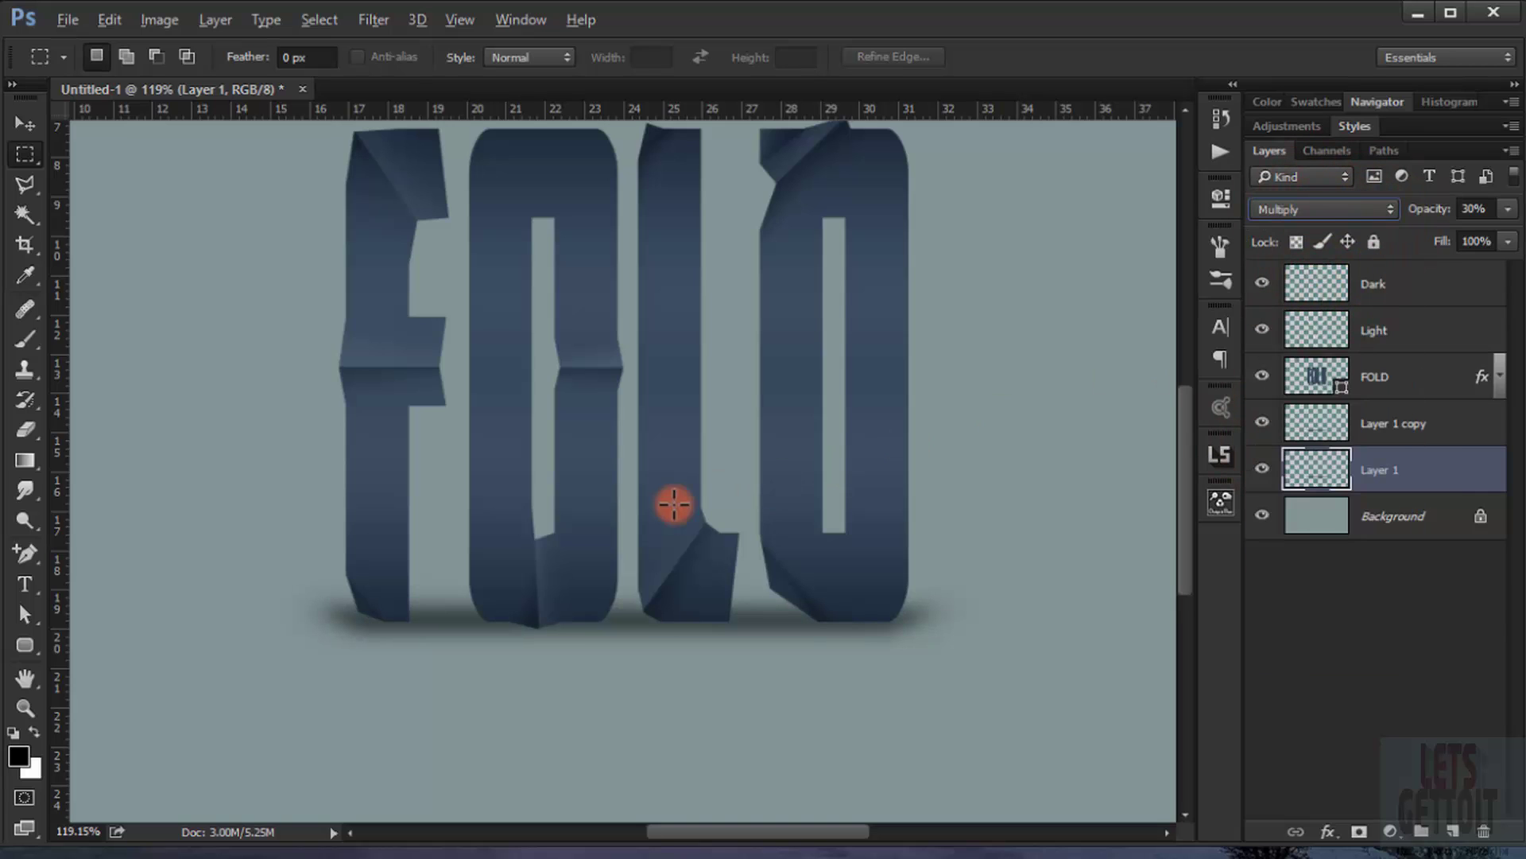
{"action": "left_click_drag", "start_coordinate": [665, 505], "coordinate": [676, 508]}
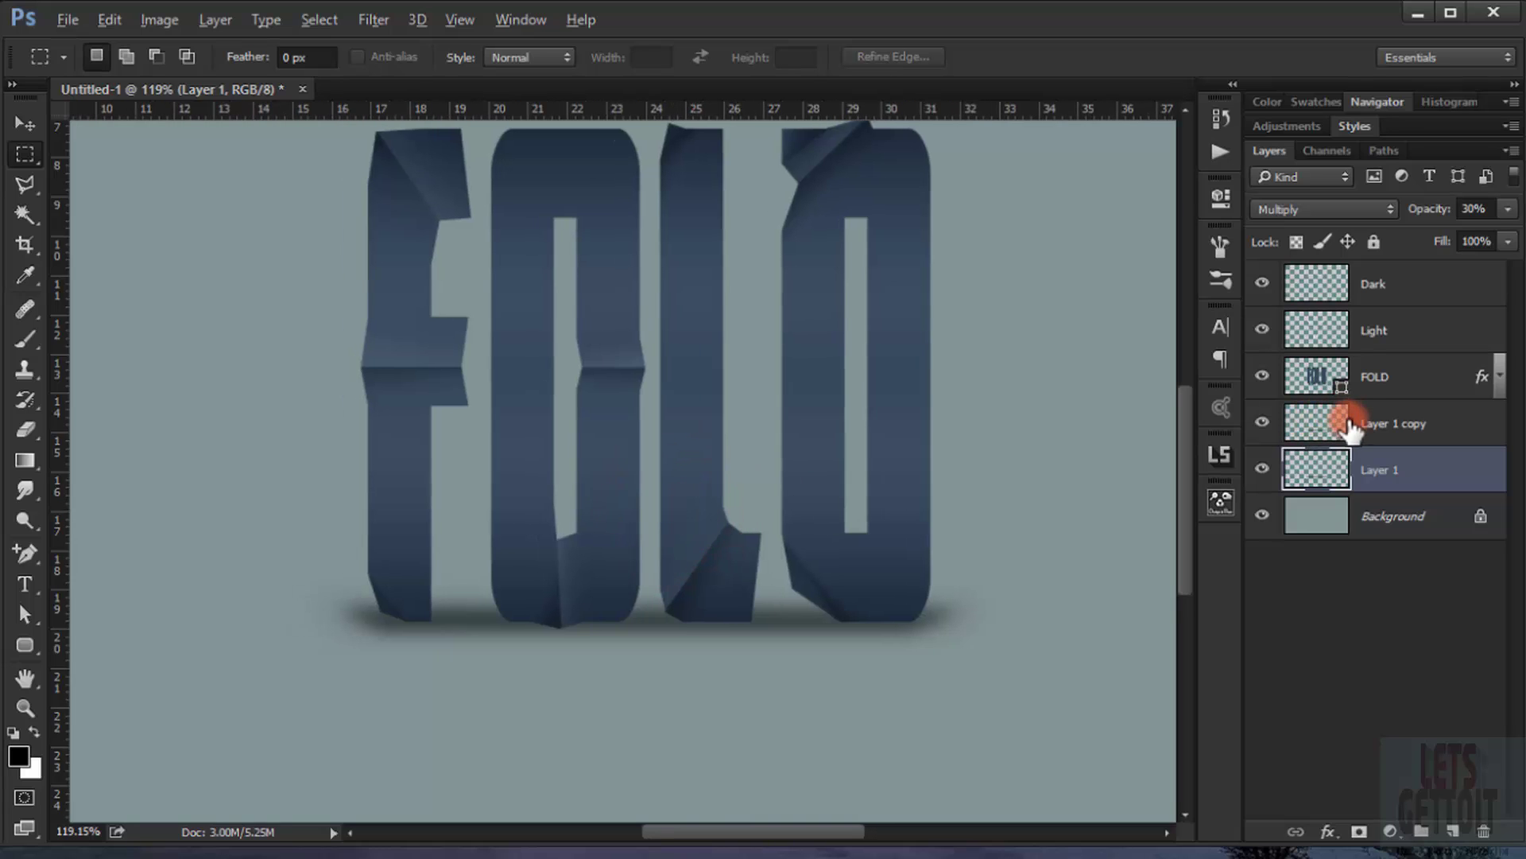
{"action": "left_click", "coordinate": [1262, 467]}
{"action": "left_click", "coordinate": [1262, 467]}
- Scale the shadow on Layer 1 to 96.28% width and reduce its height from both its upper and lower edges
{"action": "left_click", "coordinate": [1334, 481]}
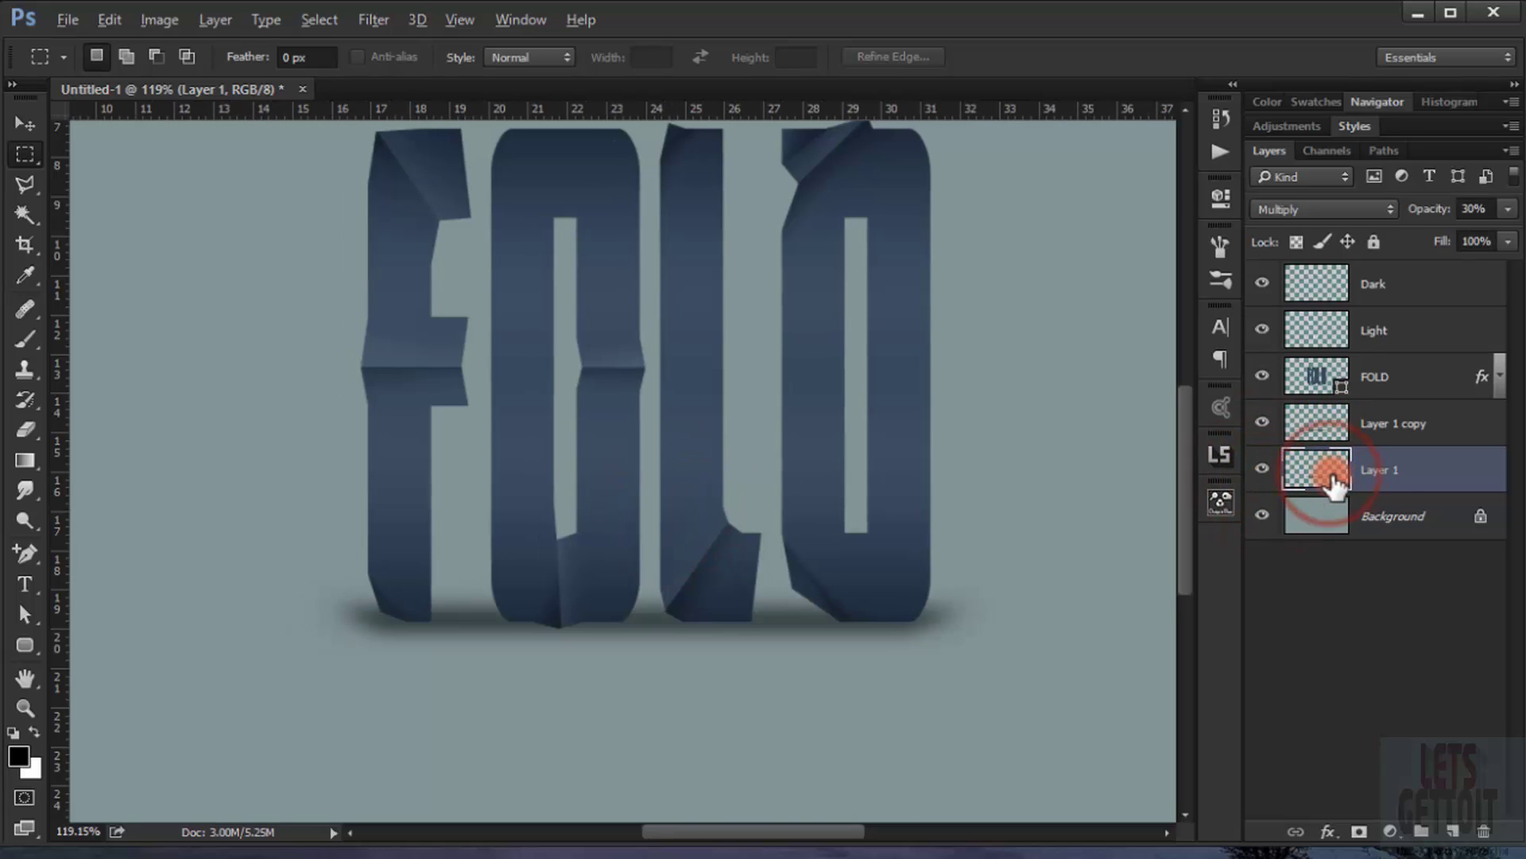
{"action": "key", "text": "ctrl+t"}
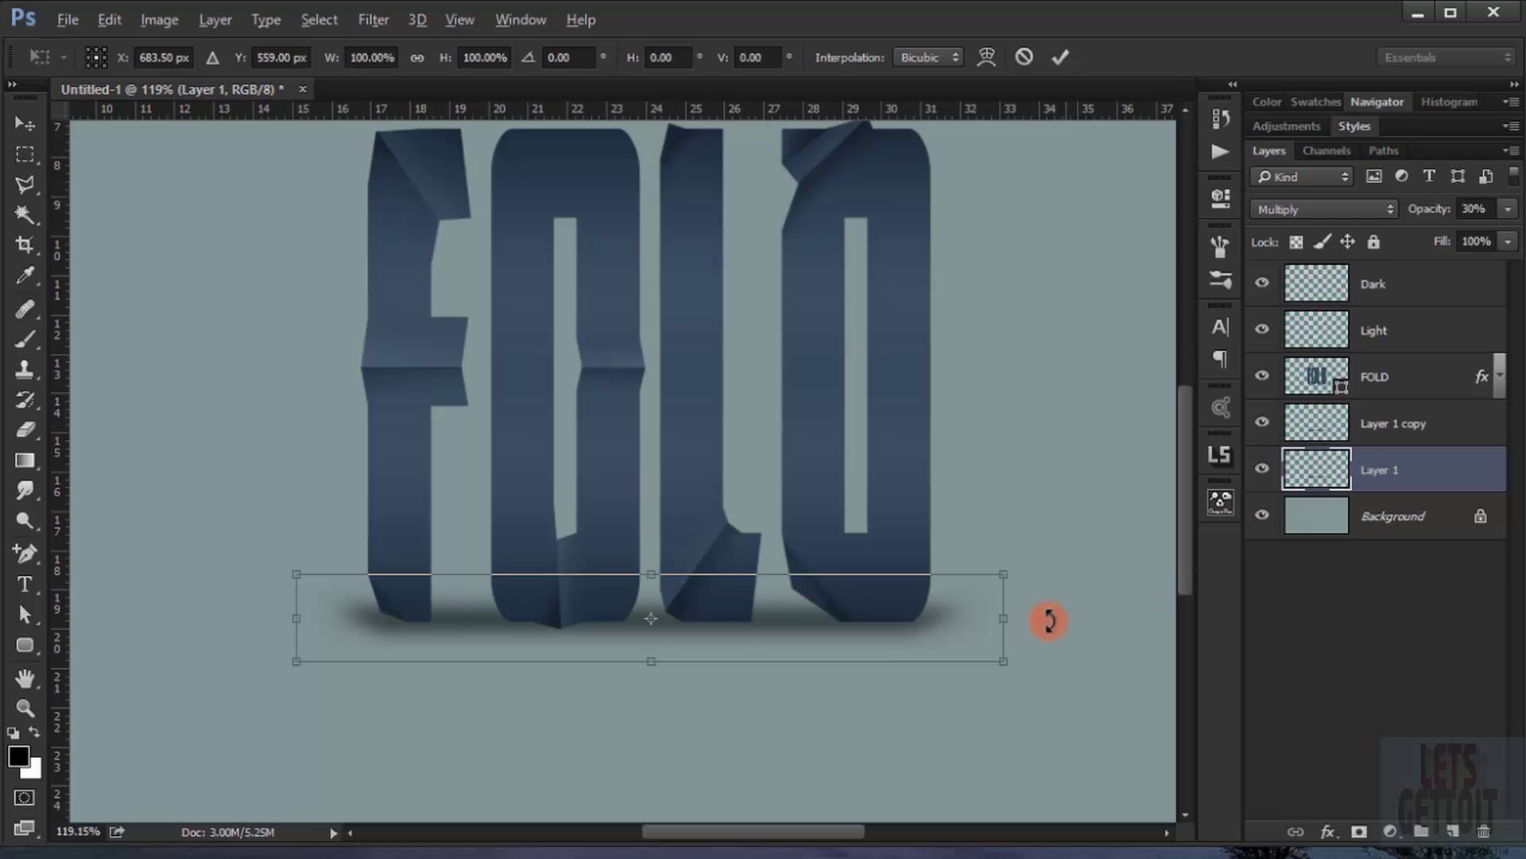
{"action": "left_click_drag", "start_coordinate": [1007, 627], "coordinate": [989, 624]}
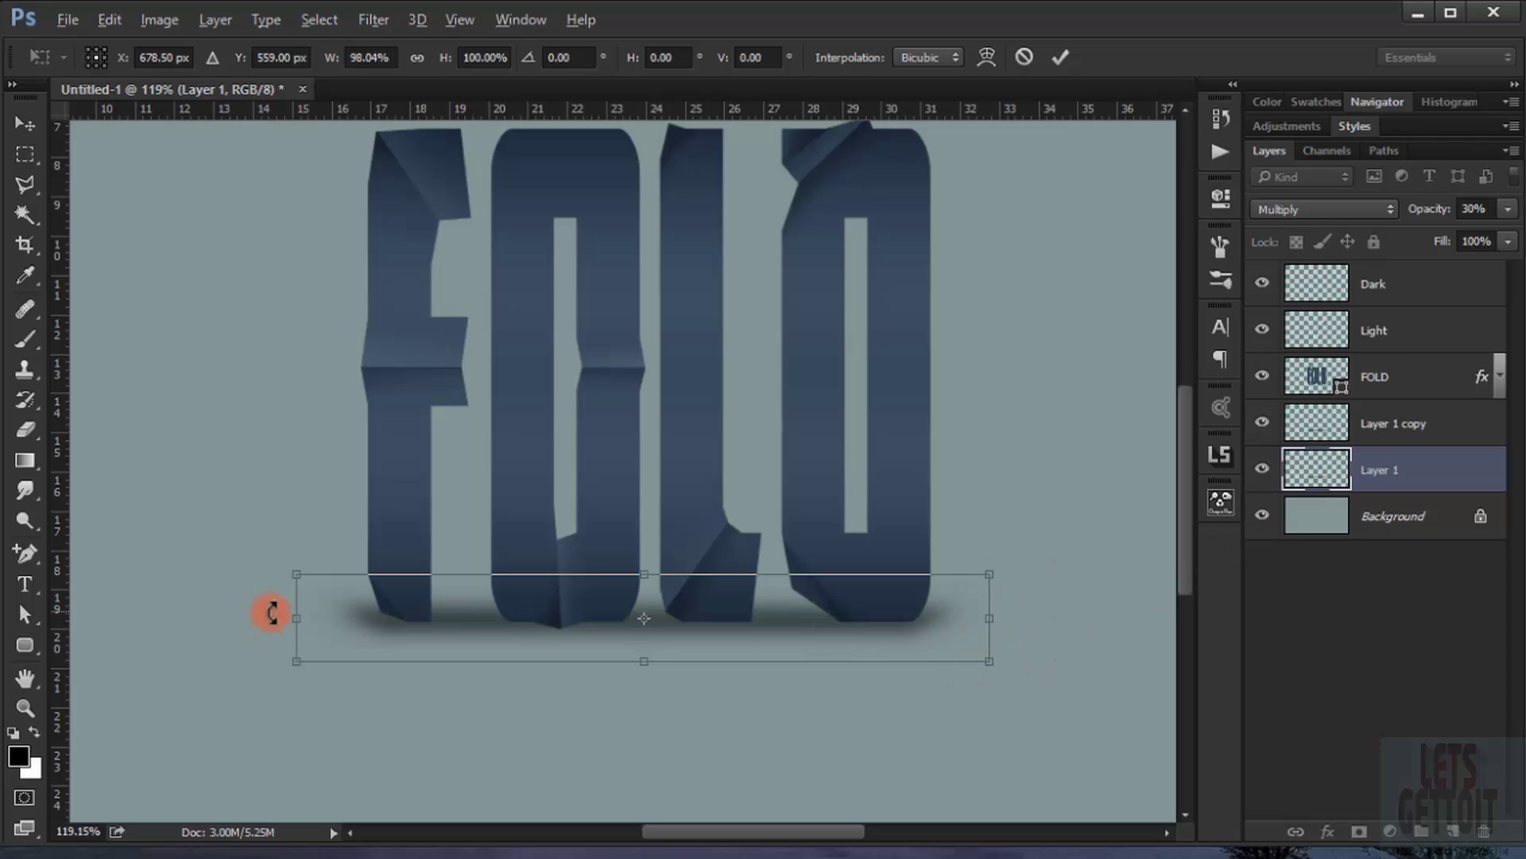
{"action": "left_click_drag", "start_coordinate": [308, 621], "coordinate": [320, 622]}
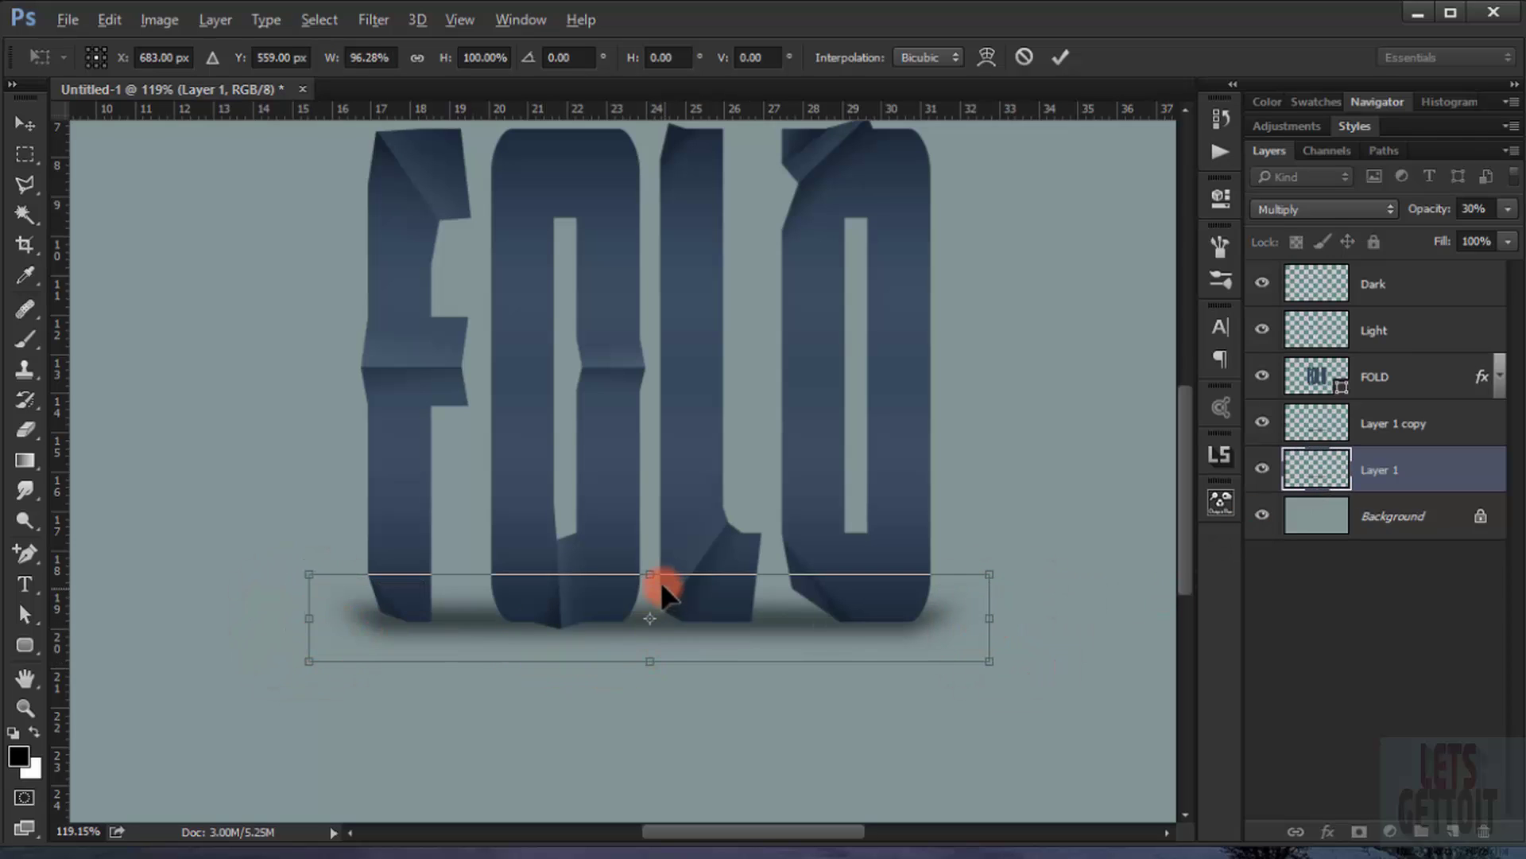
{"action": "left_click_drag", "start_coordinate": [650, 576], "coordinate": [647, 586]}
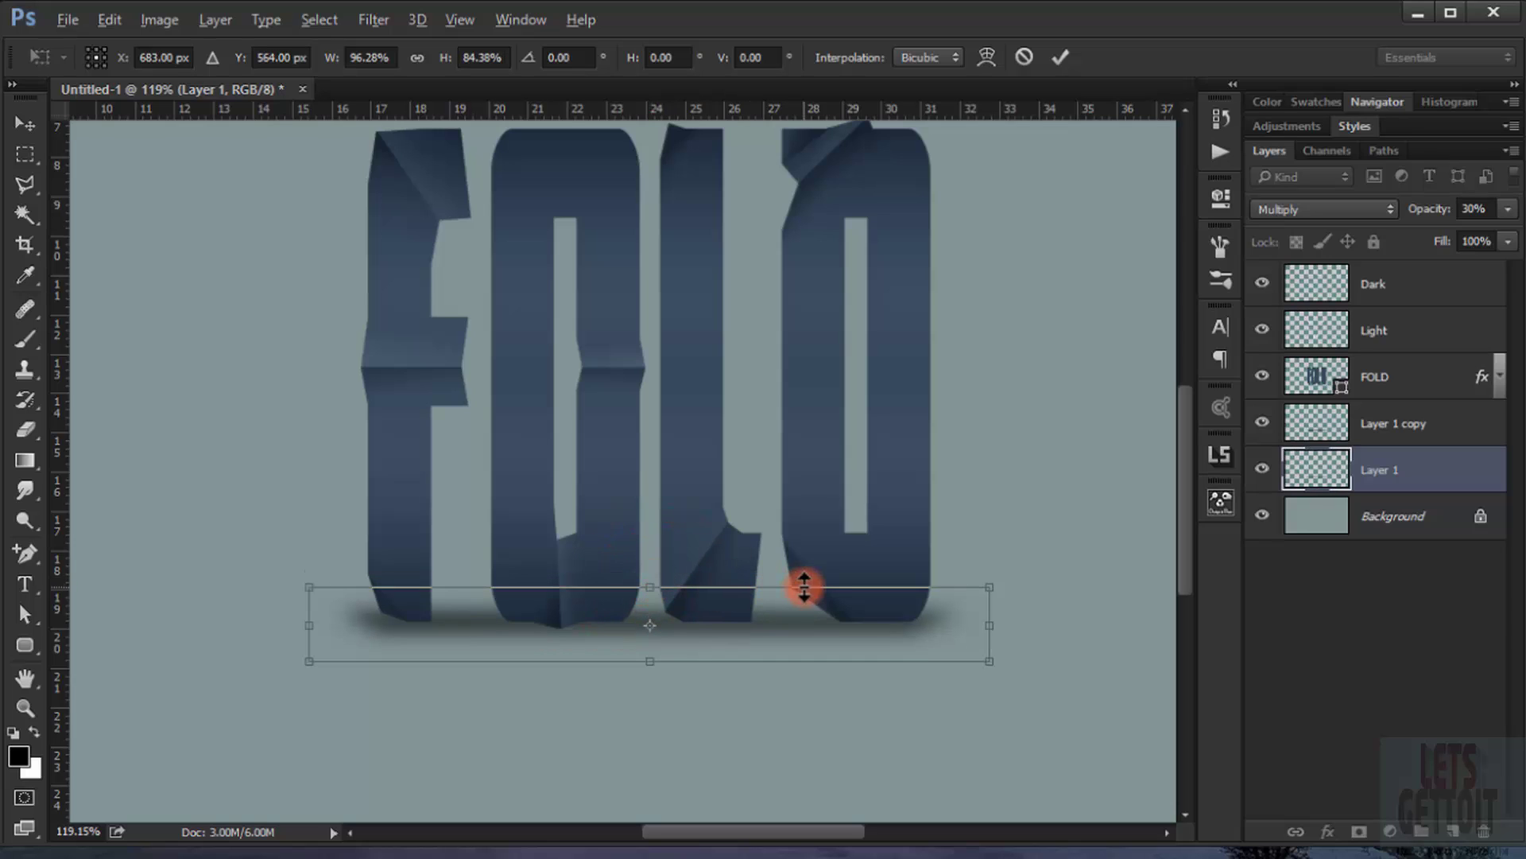
{"action": "left_click_drag", "start_coordinate": [655, 660], "coordinate": [650, 653]}
{"action": "key", "text": "Return"}
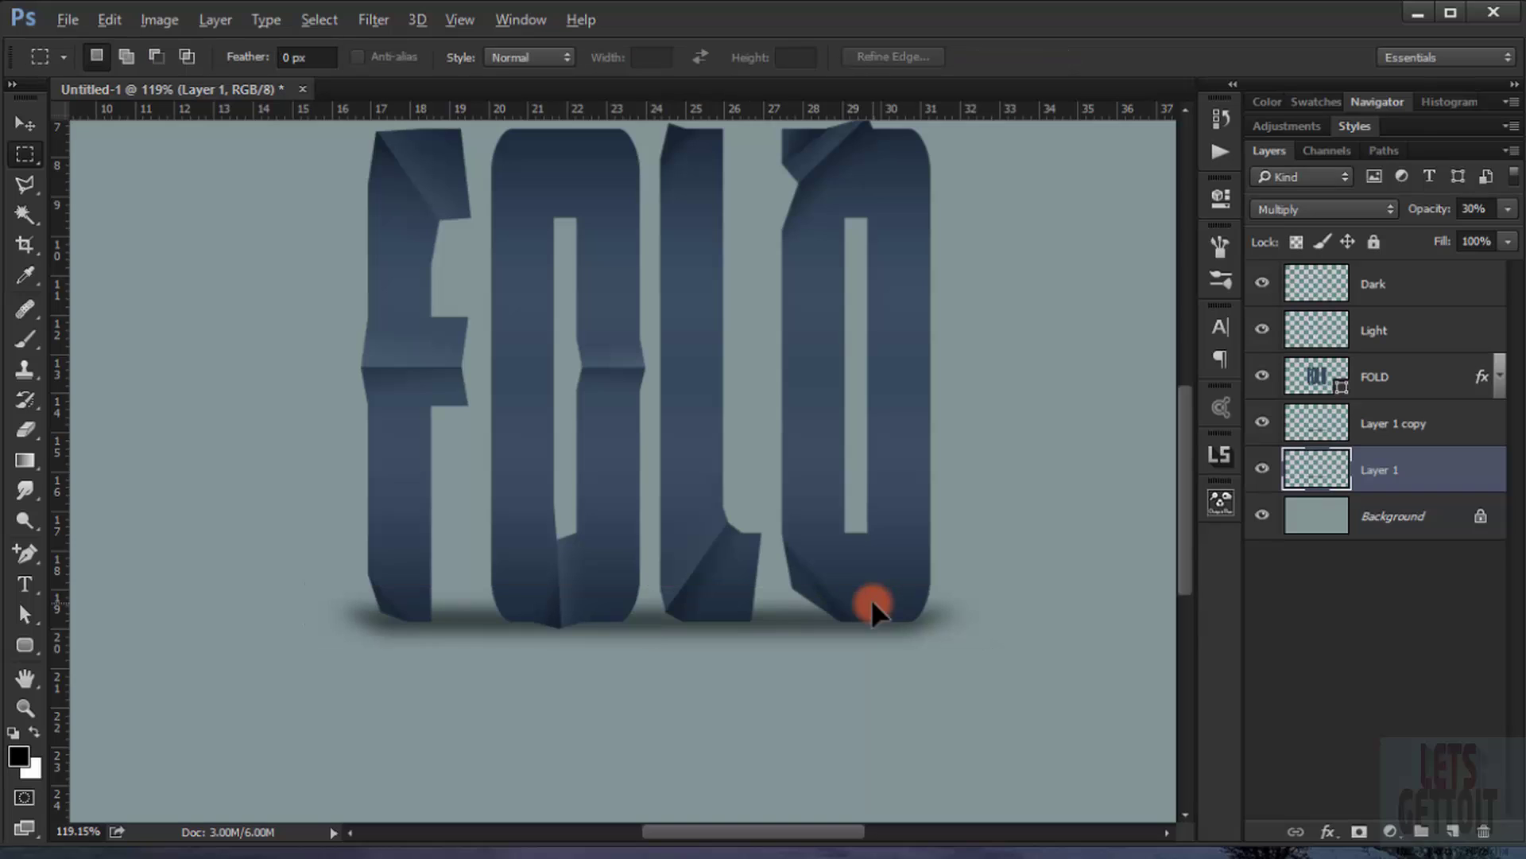
- Set Layer 1 copy's blend mode to Multiply and its opacity to 67%
{"action": "key", "text": "ctrl+0"}
{"action": "scroll", "coordinate": [635, 634], "scroll_direction": "up", "scroll_amount": 4}
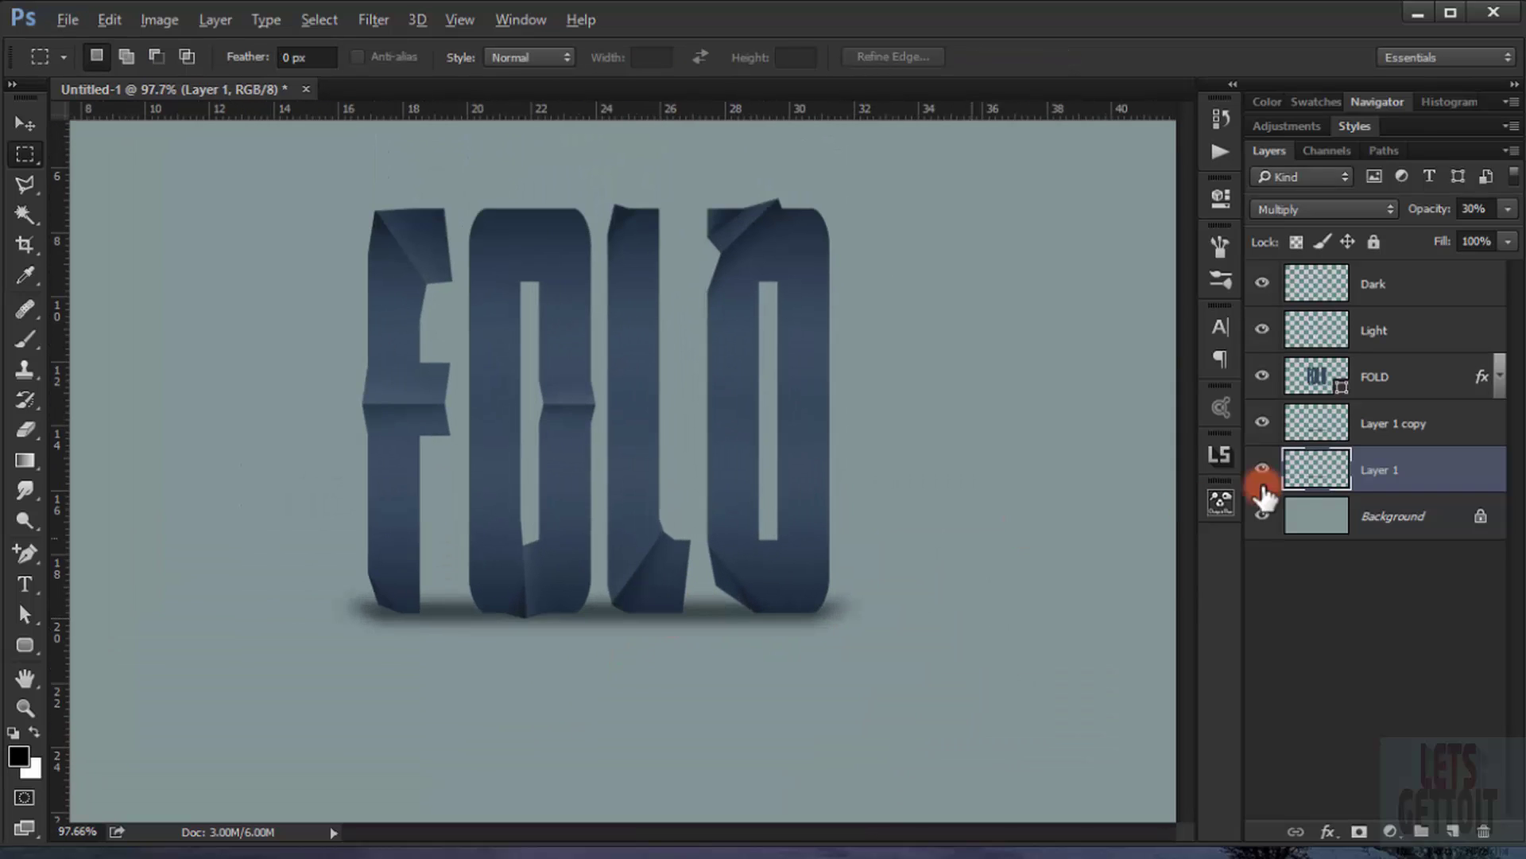
{"action": "left_click", "coordinate": [1327, 428]}
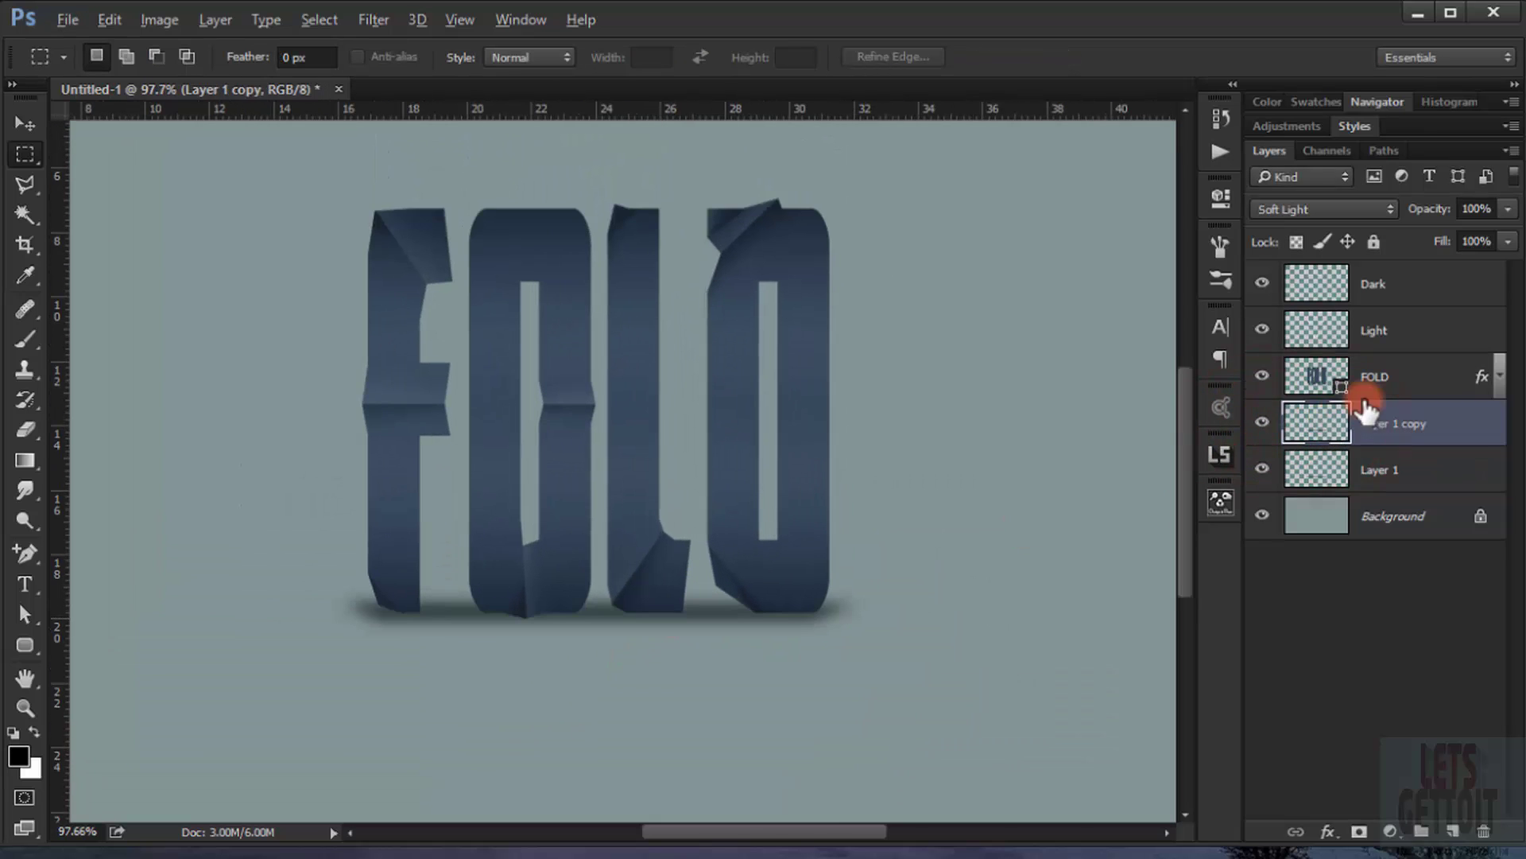
{"action": "left_click", "coordinate": [1381, 212]}
{"action": "left_click", "coordinate": [1344, 281]}
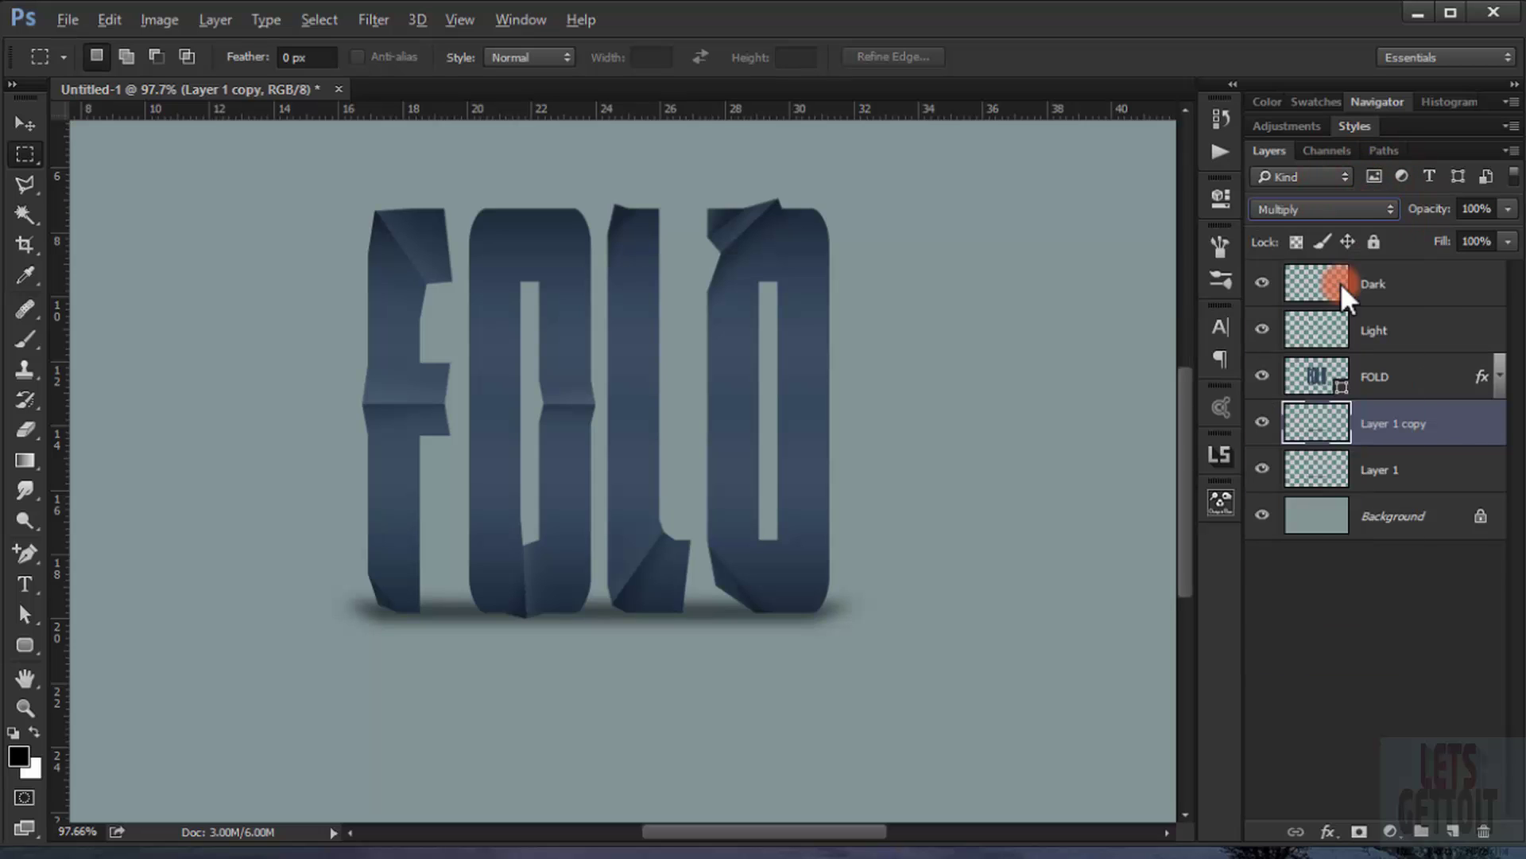
{"action": "left_click_drag", "start_coordinate": [1423, 209], "coordinate": [1400, 213]}
- Scale the shadow on Layer 1 copy to 96.75% width and move it down to Y 562 px
{"action": "key", "text": "ctrl+t"}
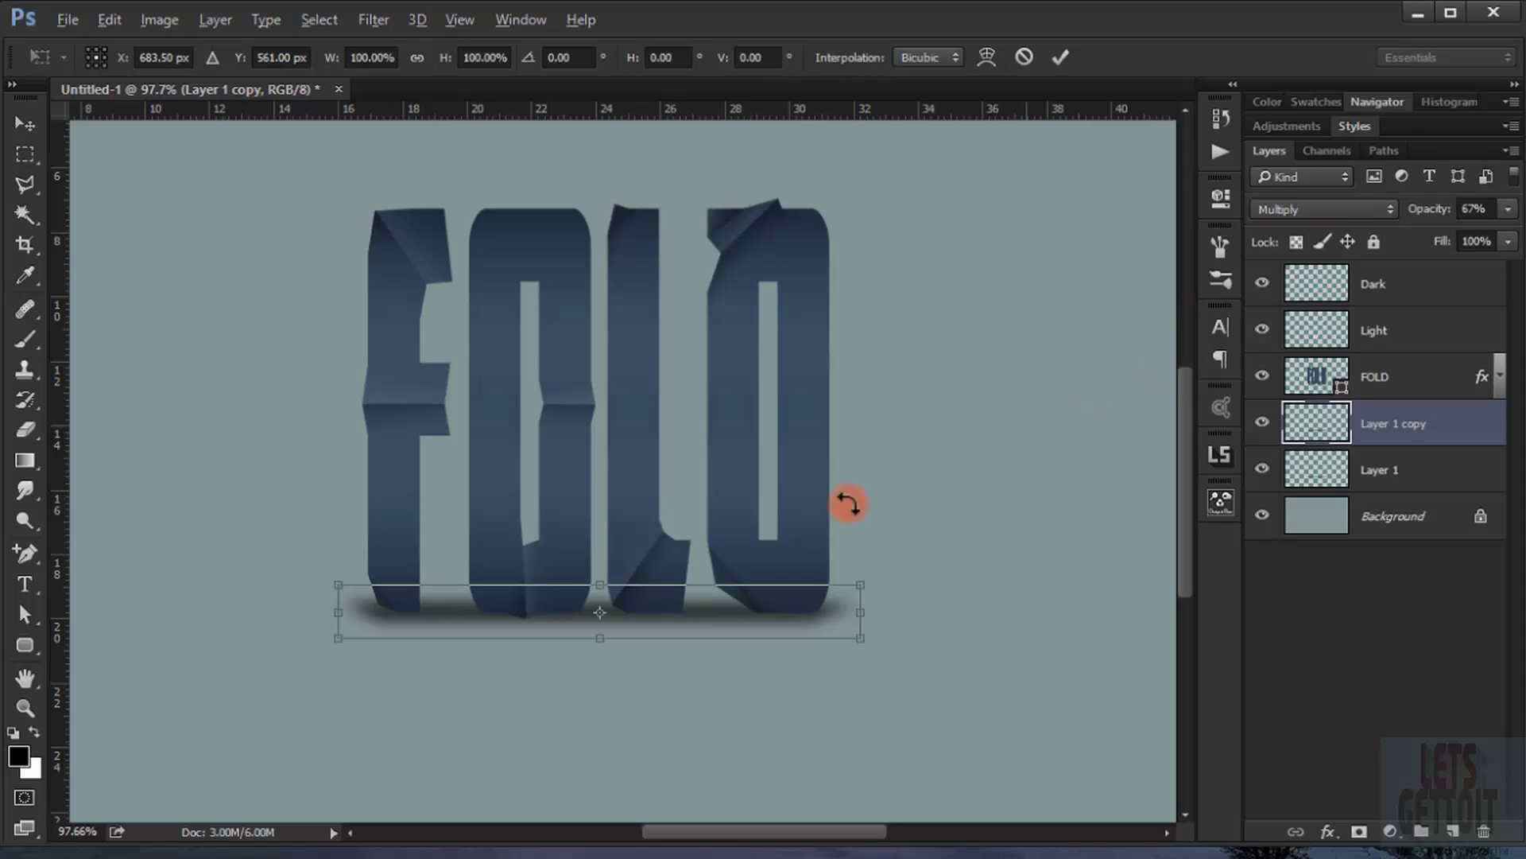
{"action": "left_click_drag", "start_coordinate": [615, 586], "coordinate": [606, 585]}
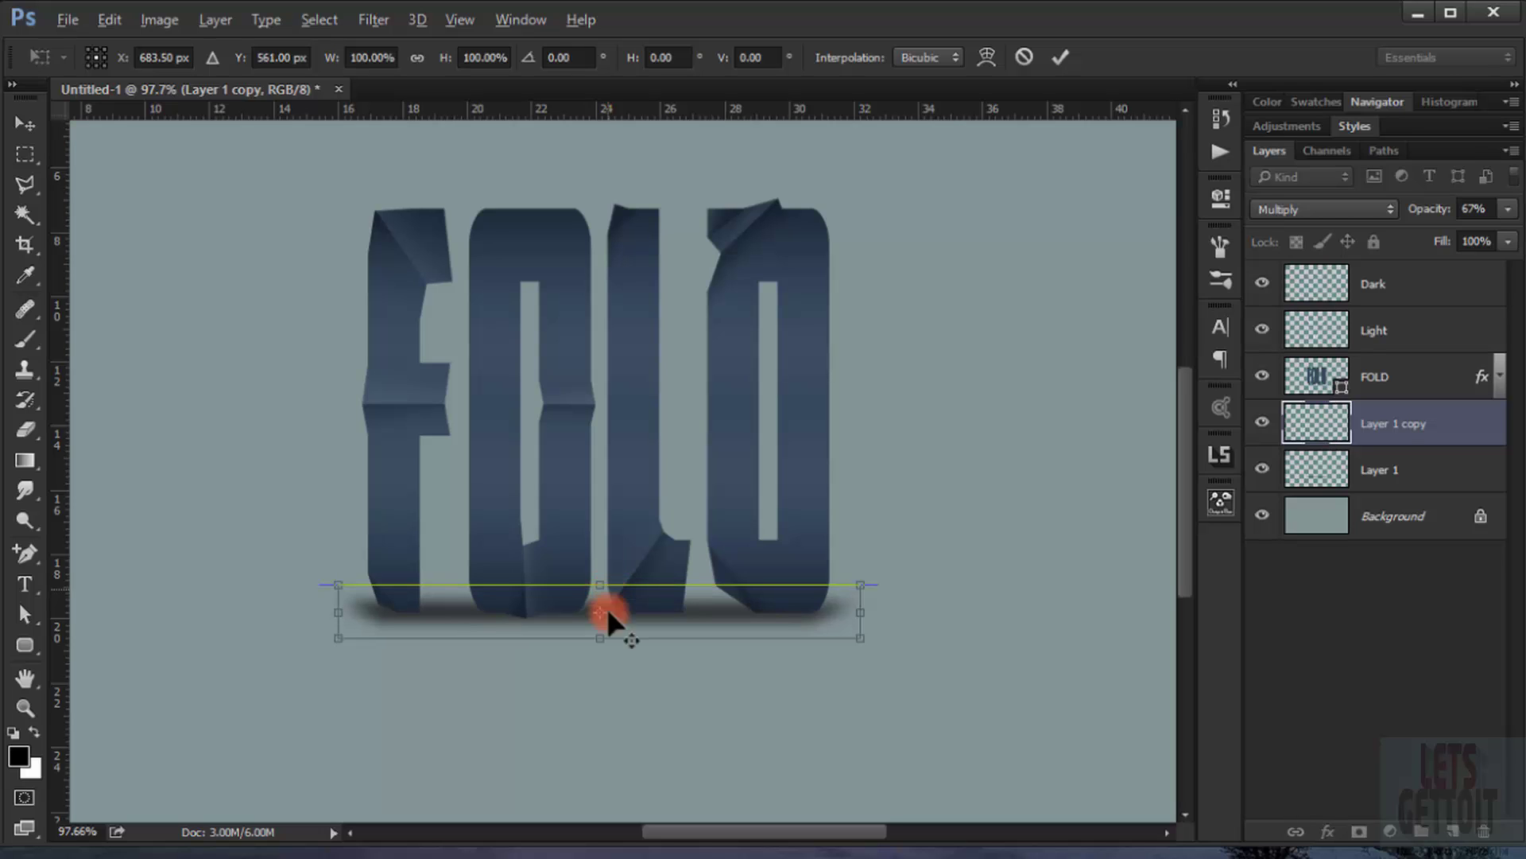
{"action": "left_click_drag", "start_coordinate": [859, 608], "coordinate": [850, 608]}
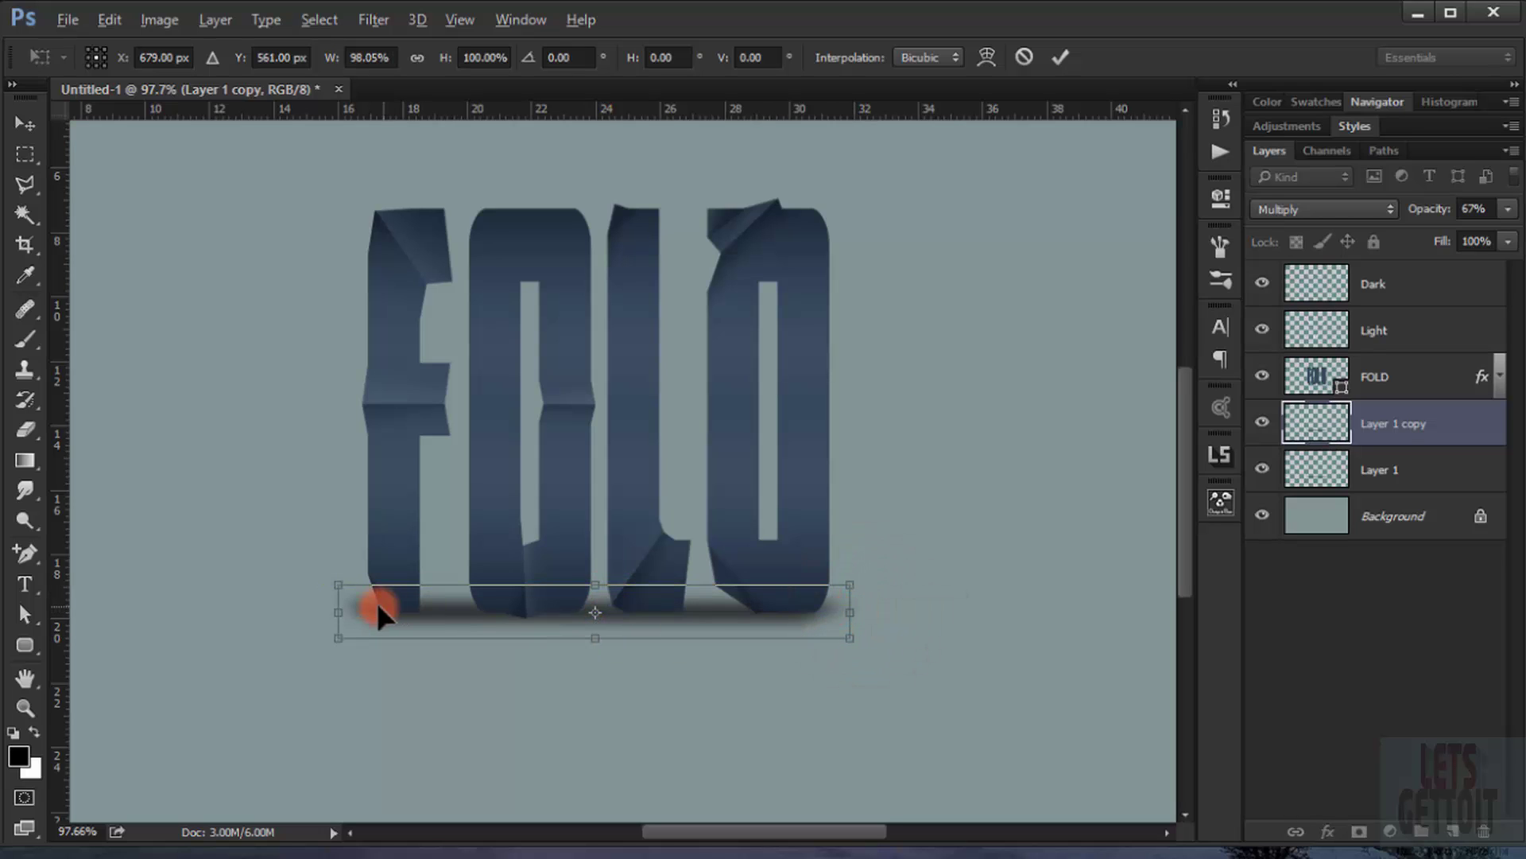
{"action": "left_click_drag", "start_coordinate": [340, 607], "coordinate": [355, 606]}
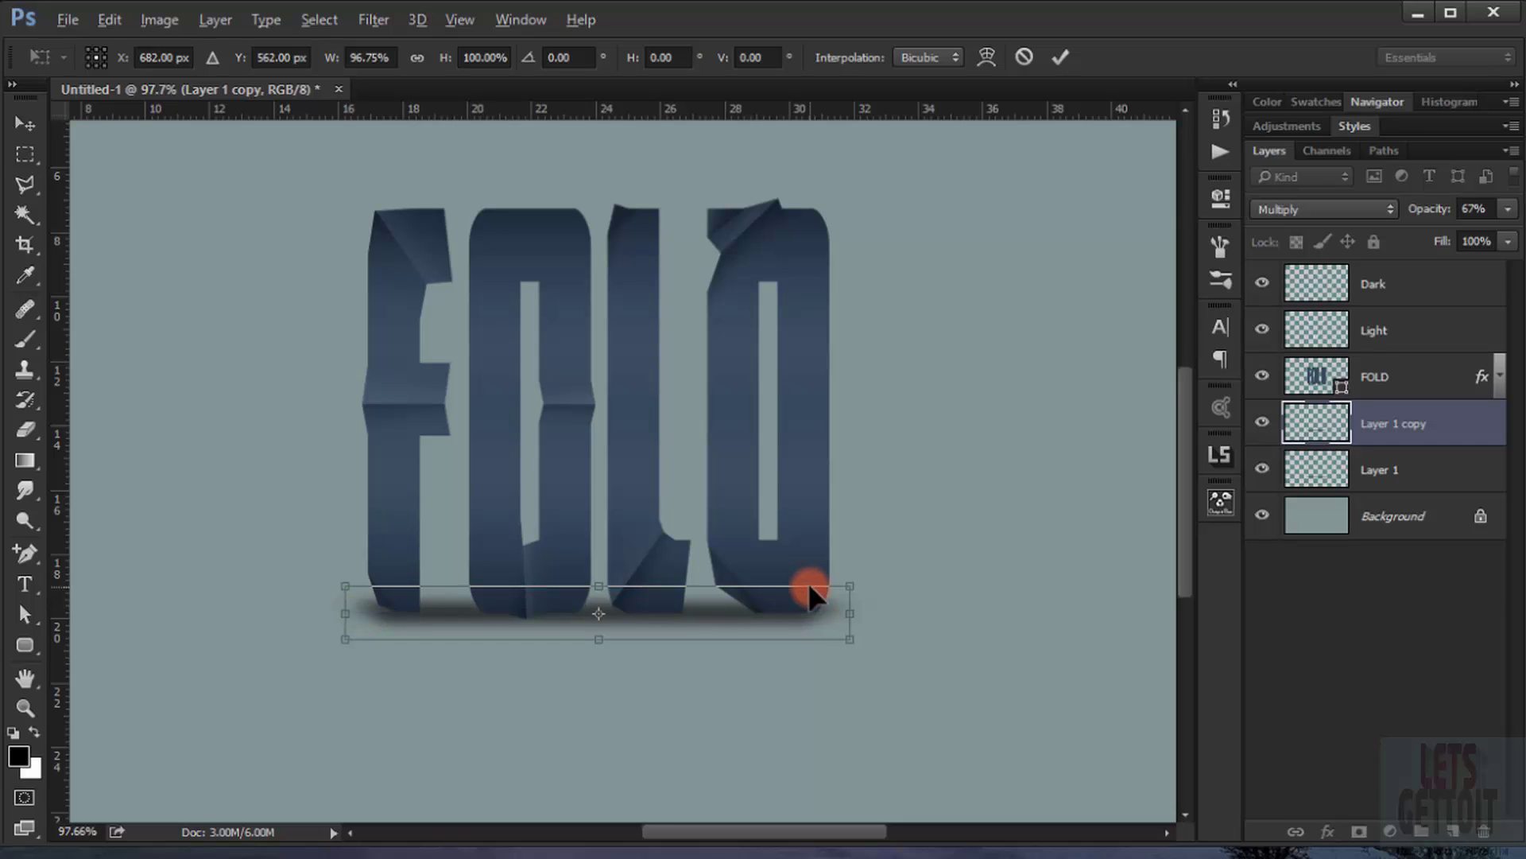
{"action": "key", "text": "Return"}
{"action": "key", "text": "m"}
- Set Layer 1 copy's opacity to 40%
{"action": "key", "text": "ctrl+minus"}
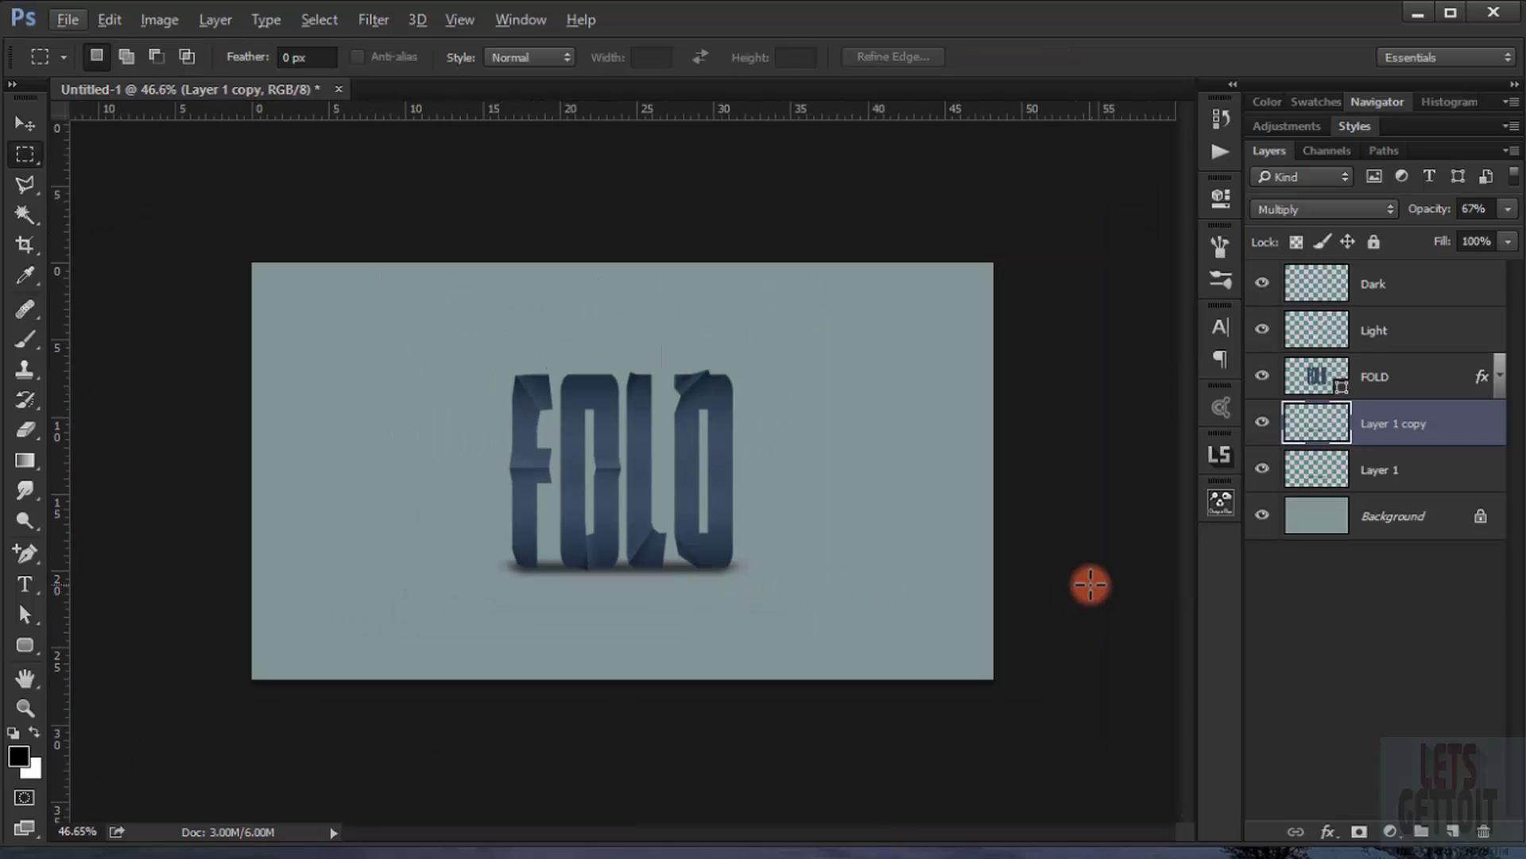
{"action": "key", "text": "ctrl+minus"}
{"action": "left_click", "coordinate": [1473, 208]}
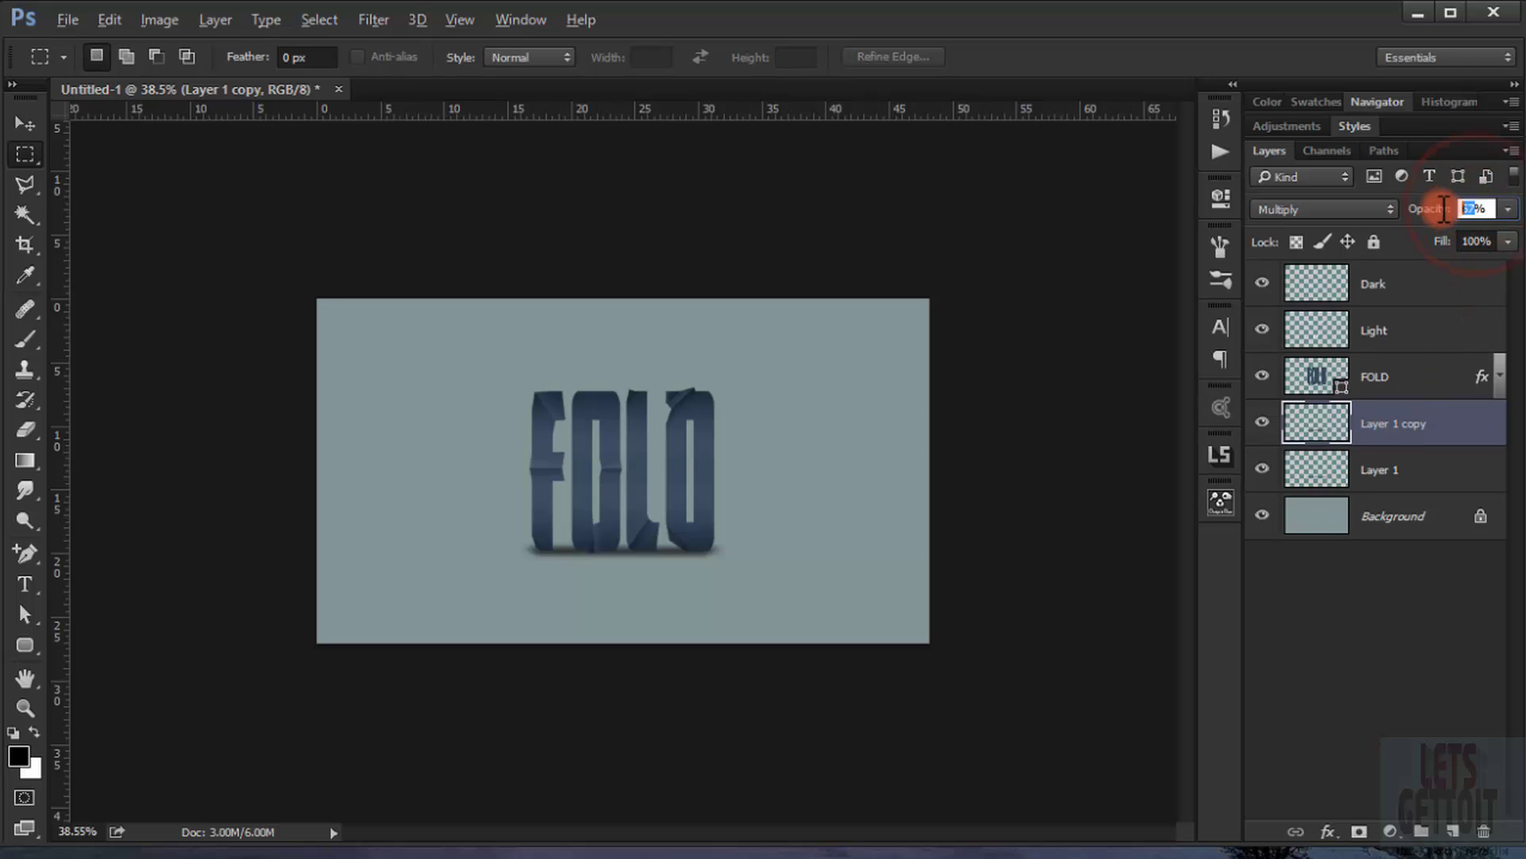
{"action": "type", "text": "40"}
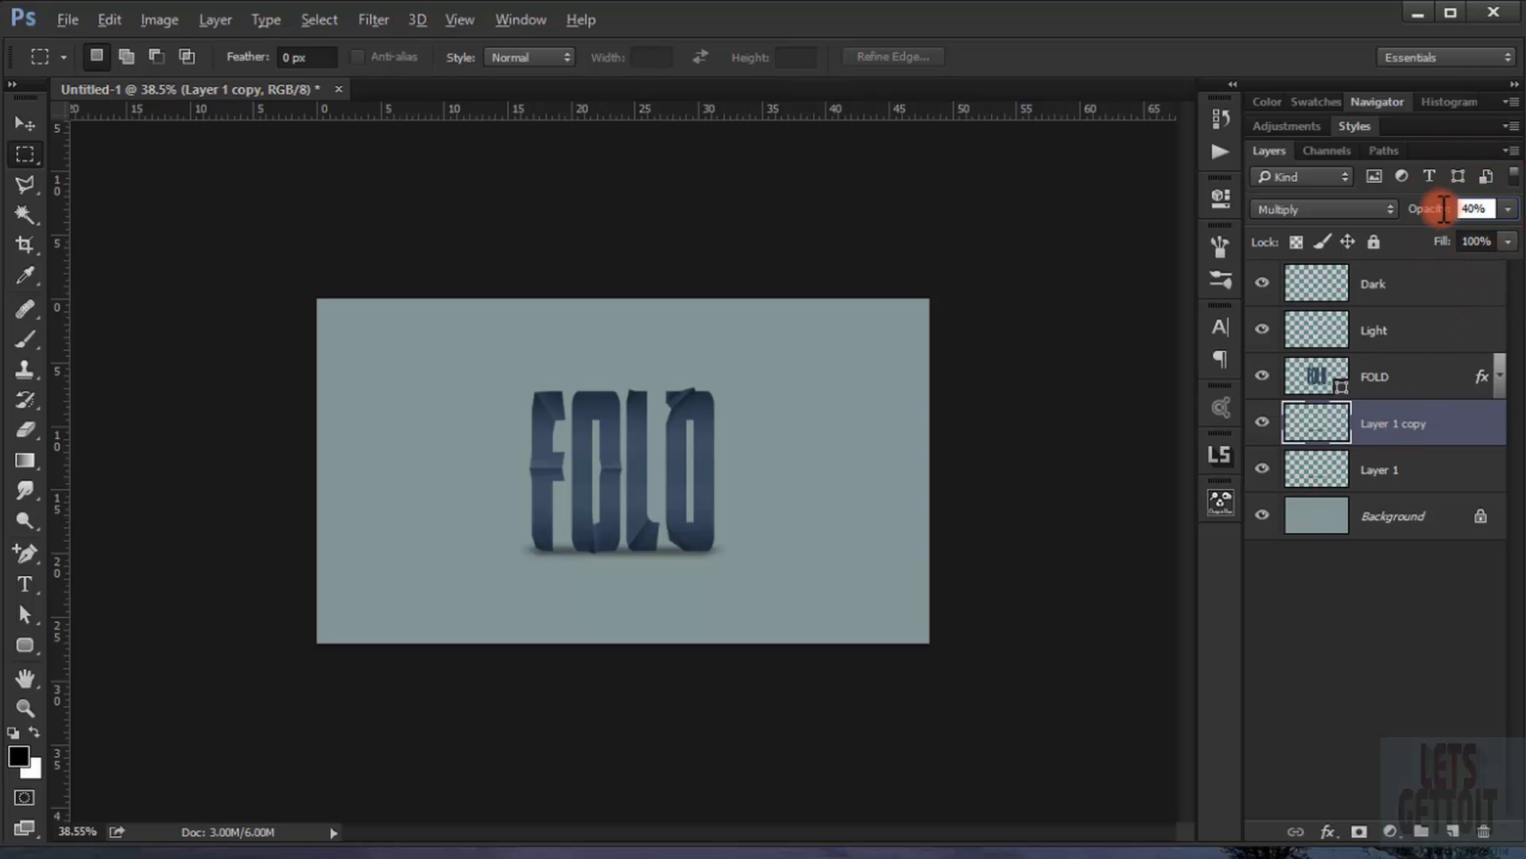
- Set up the Eraser with 30% opacity, 50% flow and a softer 35 px round brush
{"action": "scroll", "coordinate": [557, 621], "scroll_direction": "up", "scroll_amount": 8}
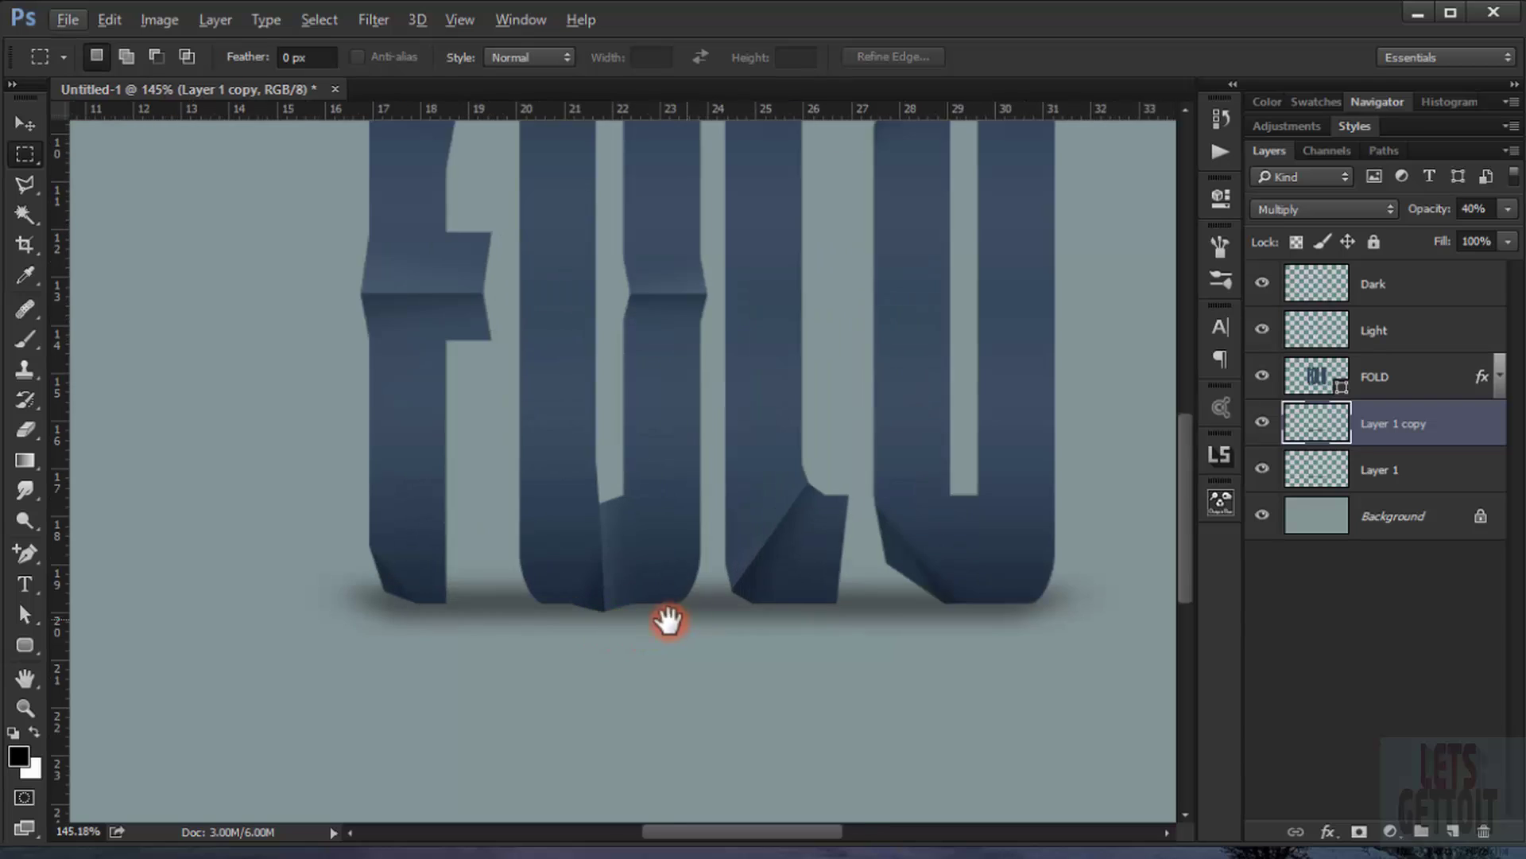
{"action": "scroll", "coordinate": [529, 590], "scroll_direction": "down", "scroll_amount": 6}
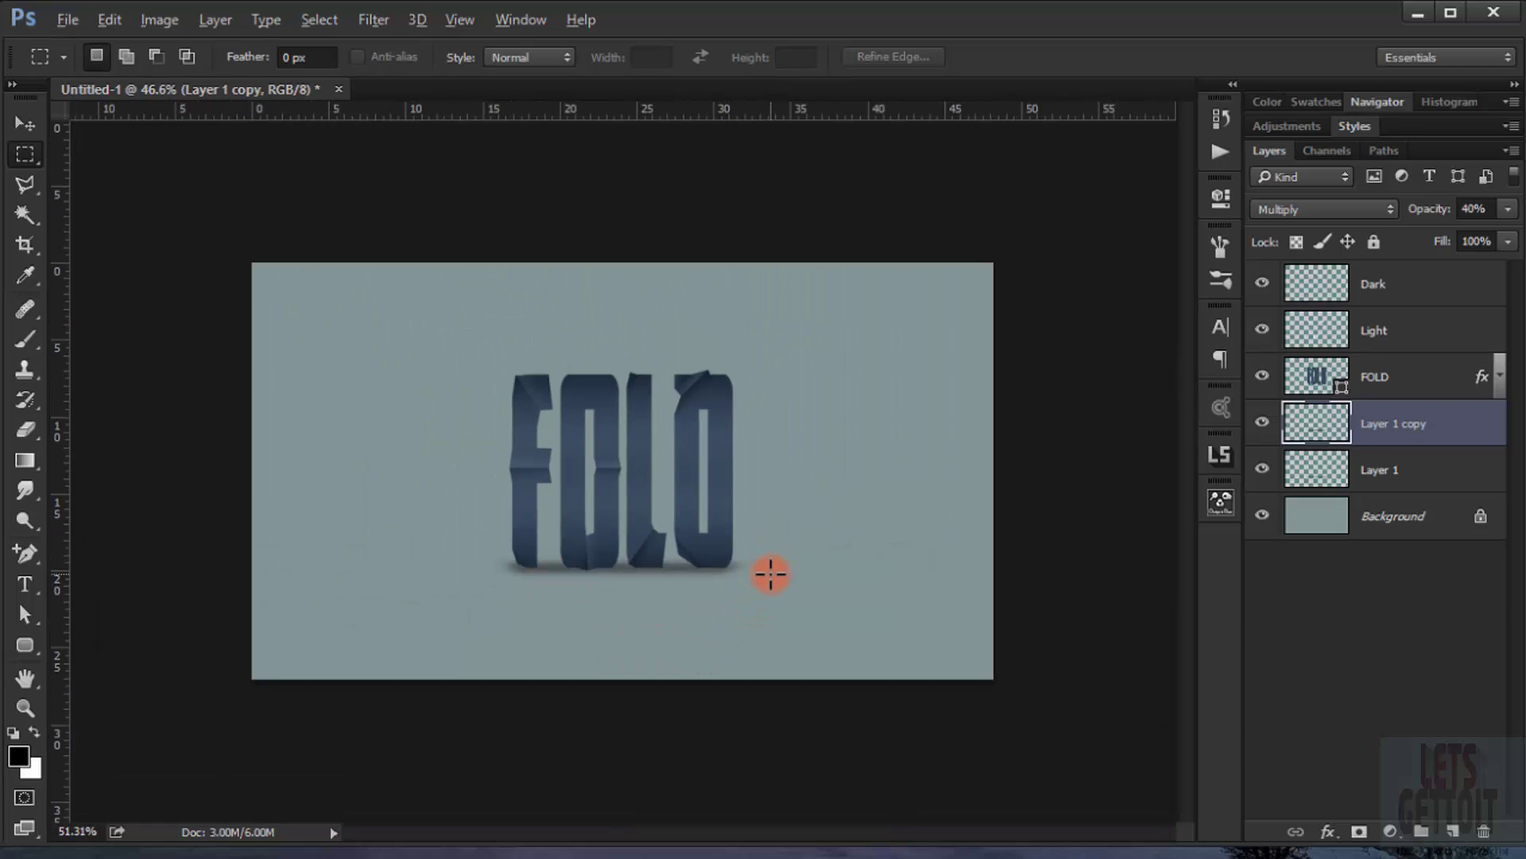
{"action": "scroll", "coordinate": [770, 574], "scroll_direction": "up", "scroll_amount": 4}
{"action": "scroll", "coordinate": [117, 589], "scroll_direction": "up", "scroll_amount": 2}
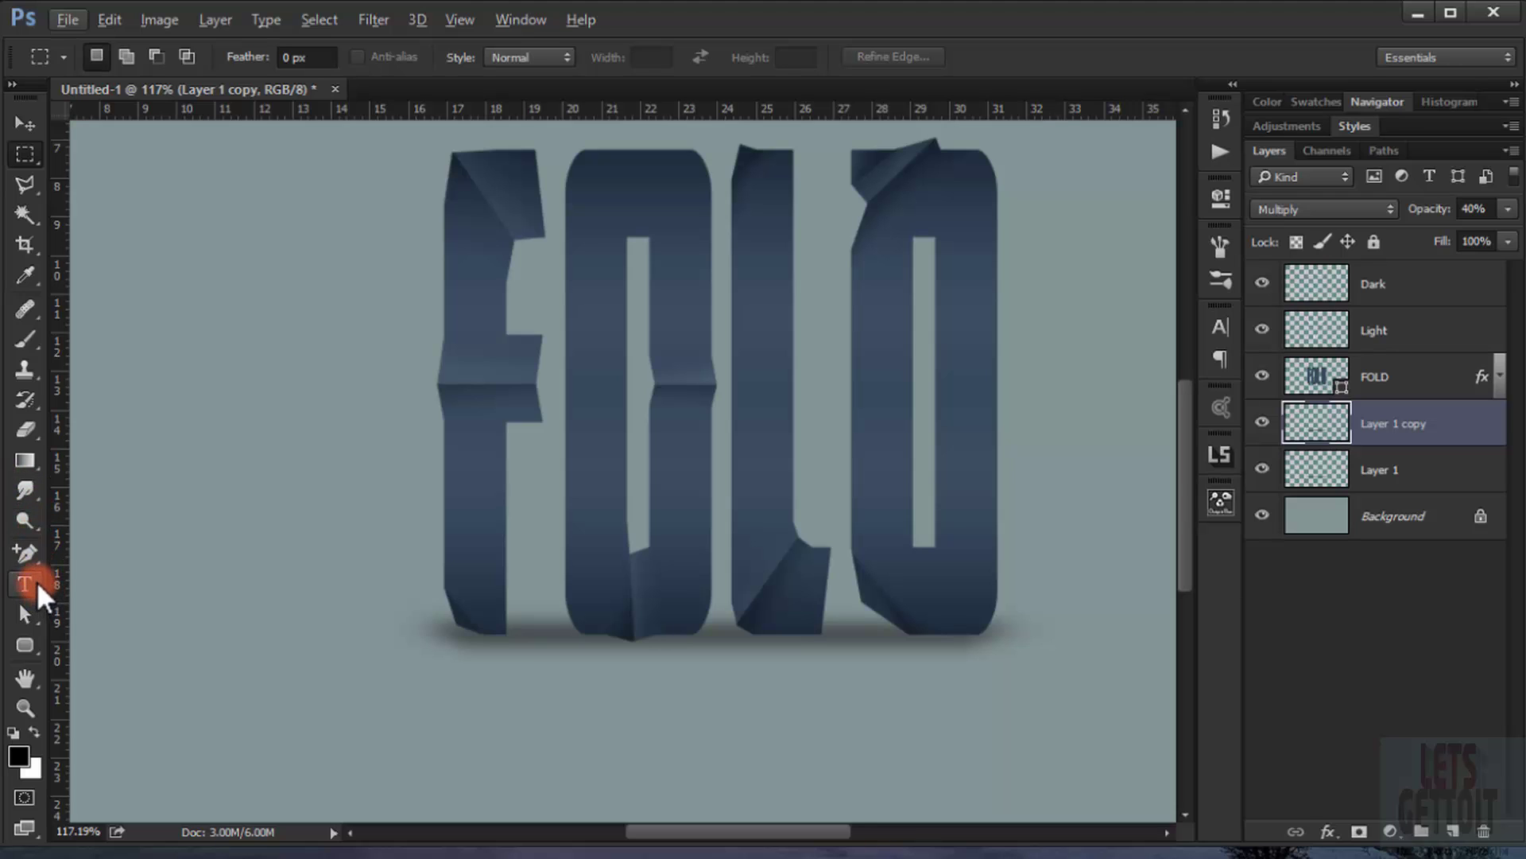
{"action": "left_click", "coordinate": [29, 430]}
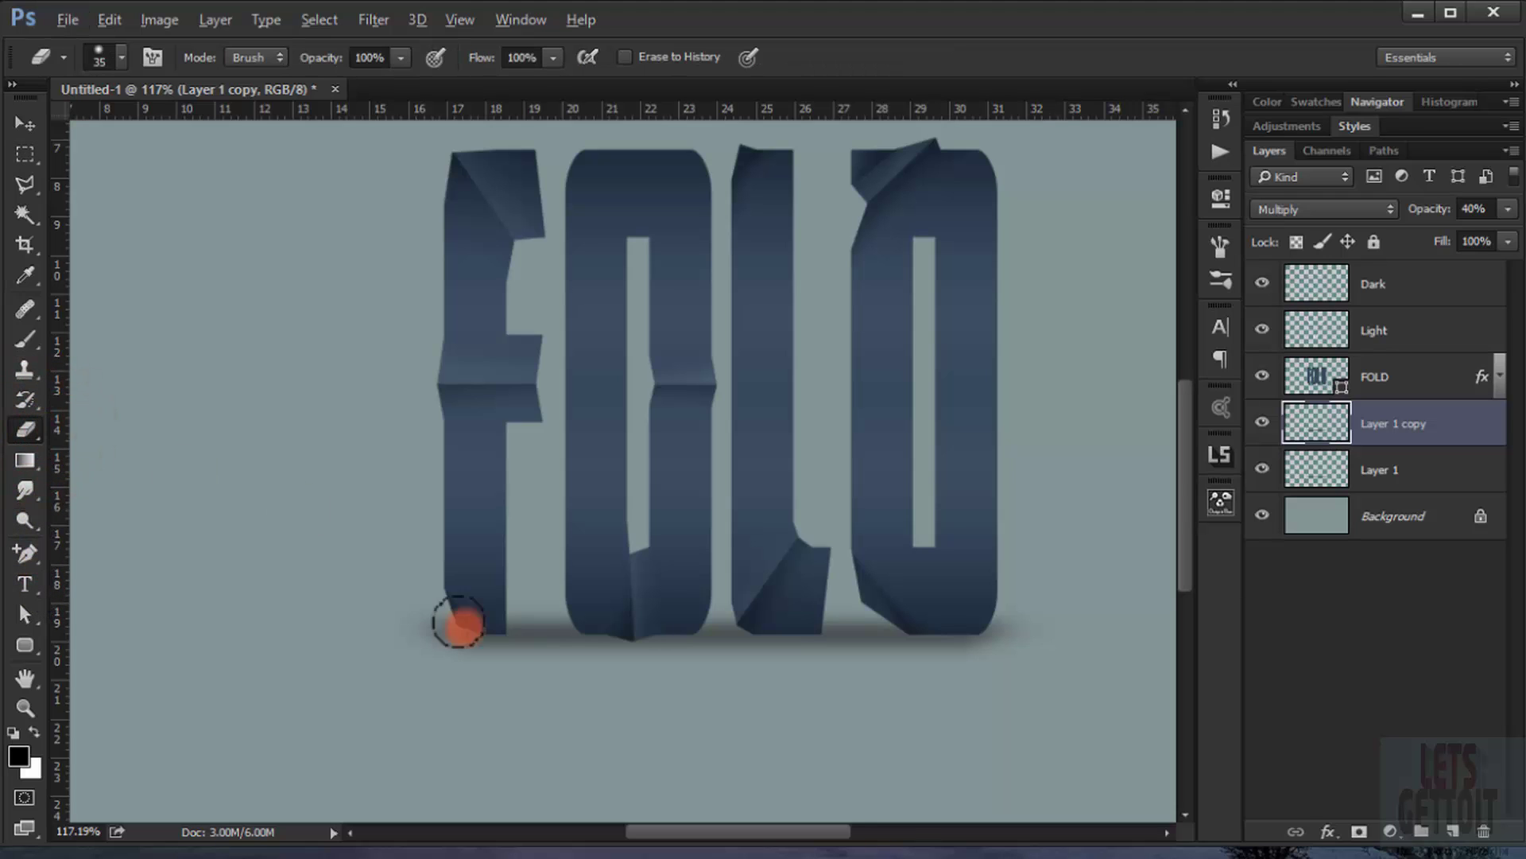
{"action": "scroll", "coordinate": [580, 600], "scroll_direction": "up", "scroll_amount": 2}
{"action": "left_click_drag", "start_coordinate": [318, 65], "coordinate": [236, 67]}
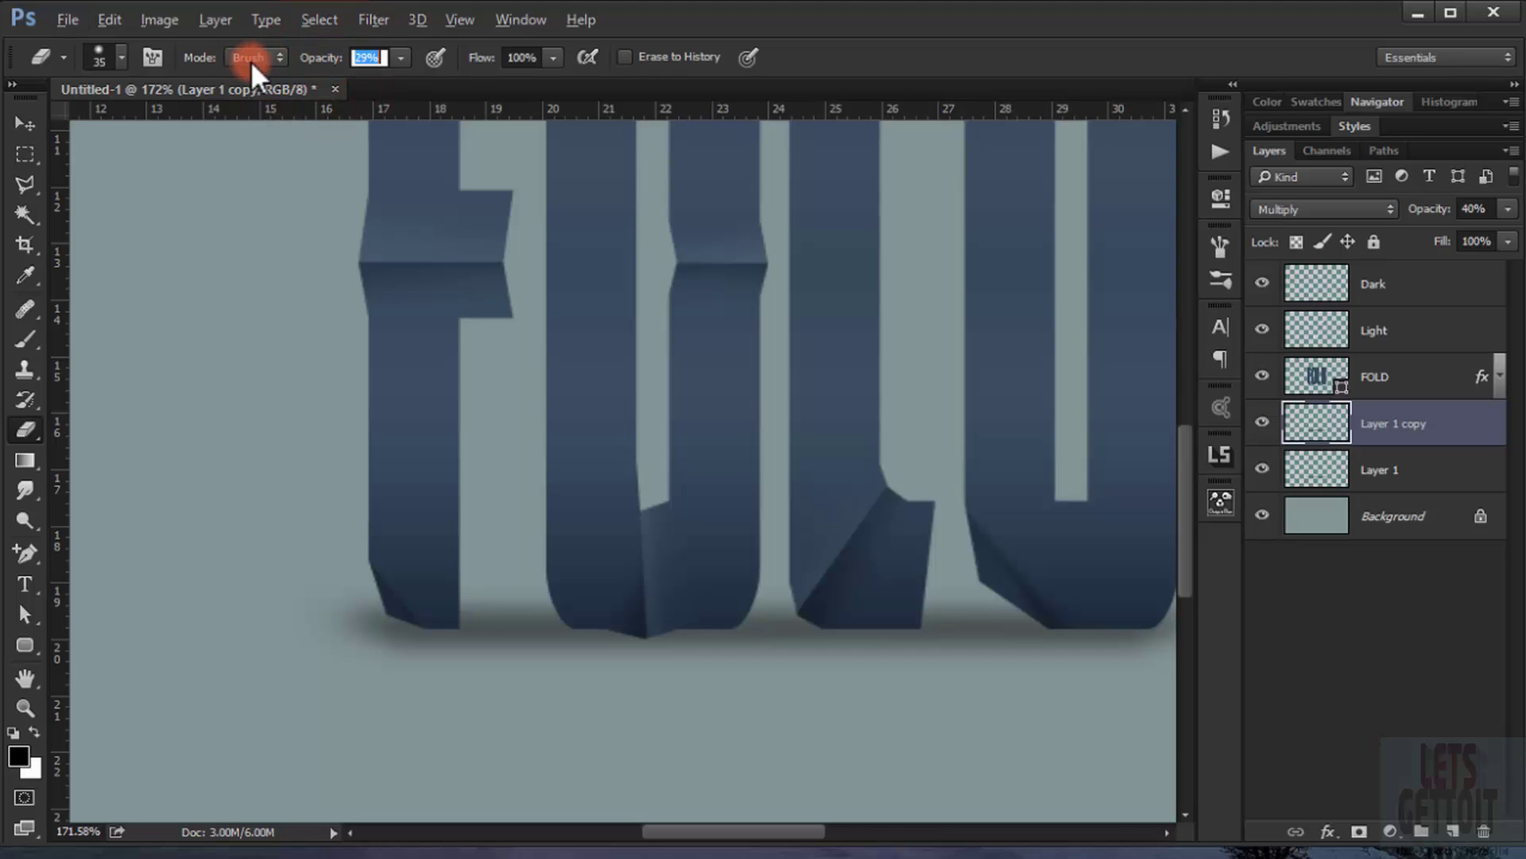
{"action": "left_click_drag", "start_coordinate": [465, 66], "coordinate": [413, 62]}
{"action": "right_click", "coordinate": [767, 558]}
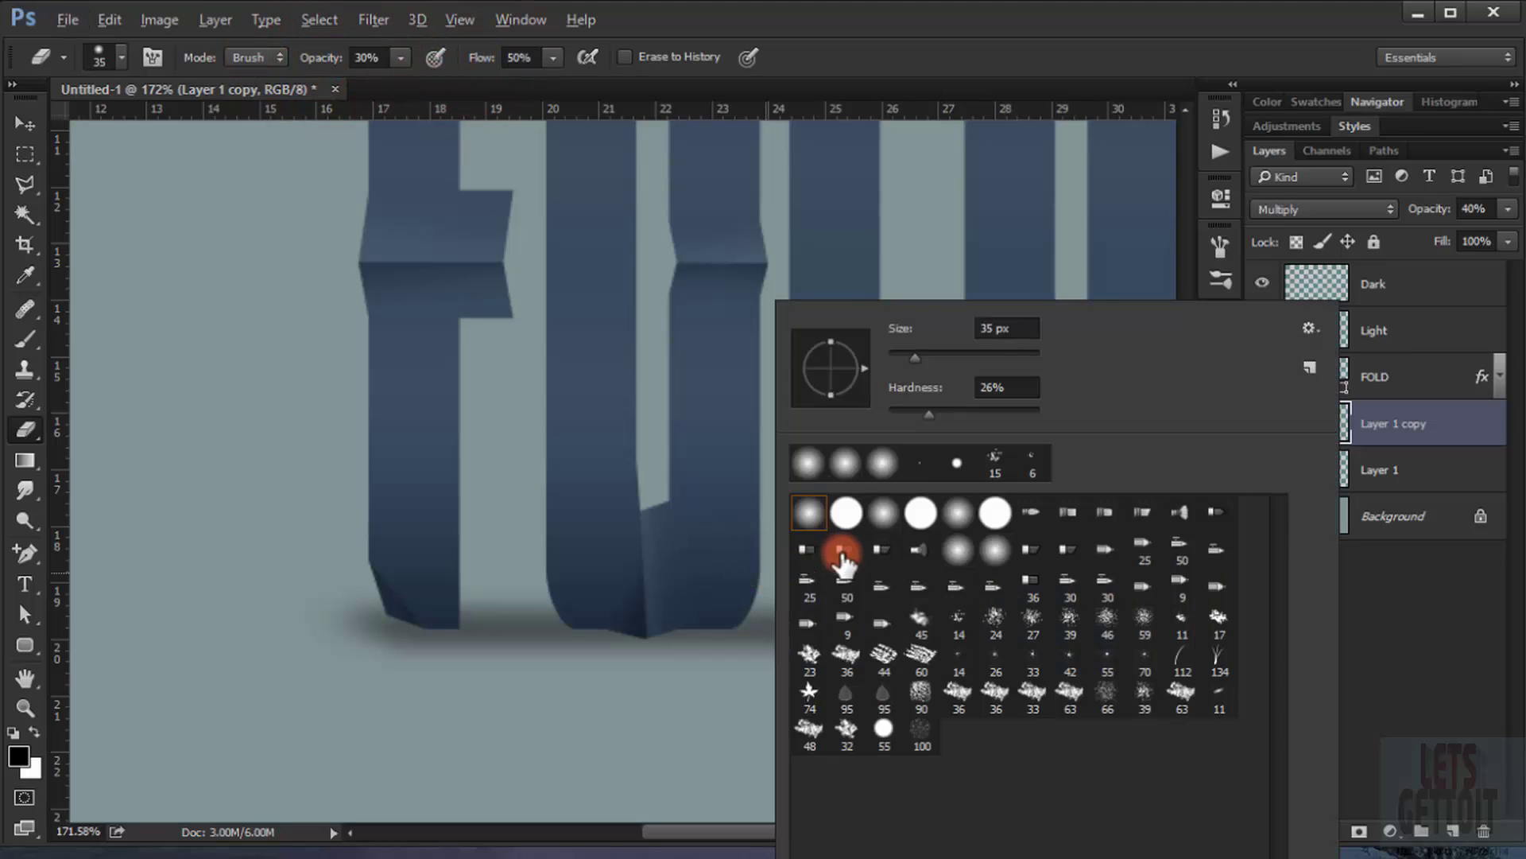
{"action": "left_click_drag", "start_coordinate": [904, 414], "coordinate": [875, 408]}
{"action": "left_click", "coordinate": [976, 18]}
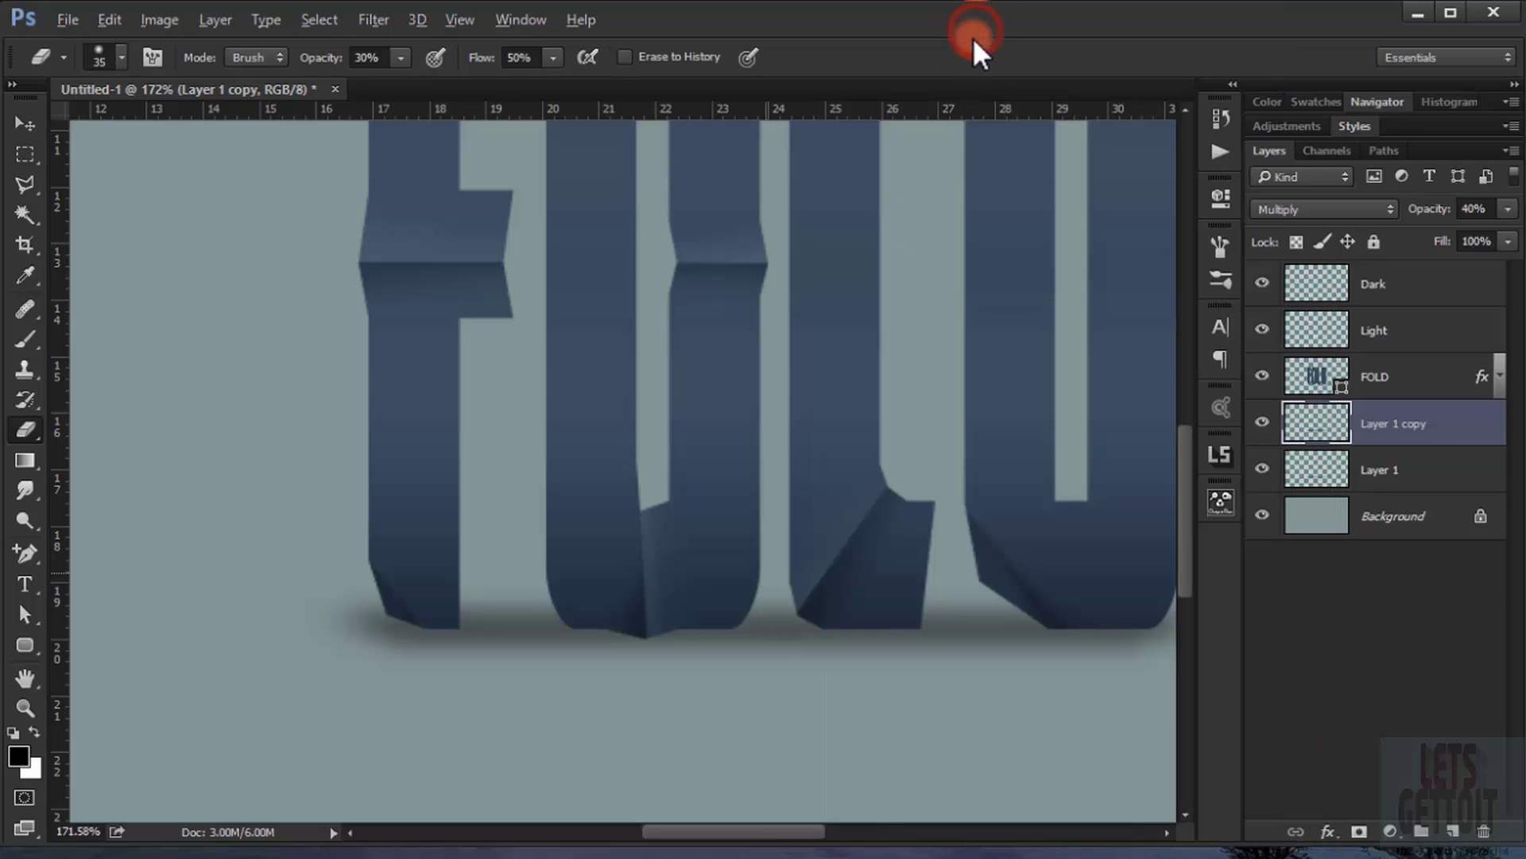
- Lightly erase the shadow on Layer 1 copy in the gaps between the letters of FOLD
{"action": "scroll", "coordinate": [544, 642], "scroll_direction": "up", "scroll_amount": 2}
{"action": "scroll", "coordinate": [546, 641], "scroll_direction": "up", "scroll_amount": 1}
{"action": "left_click", "coordinate": [512, 652]}
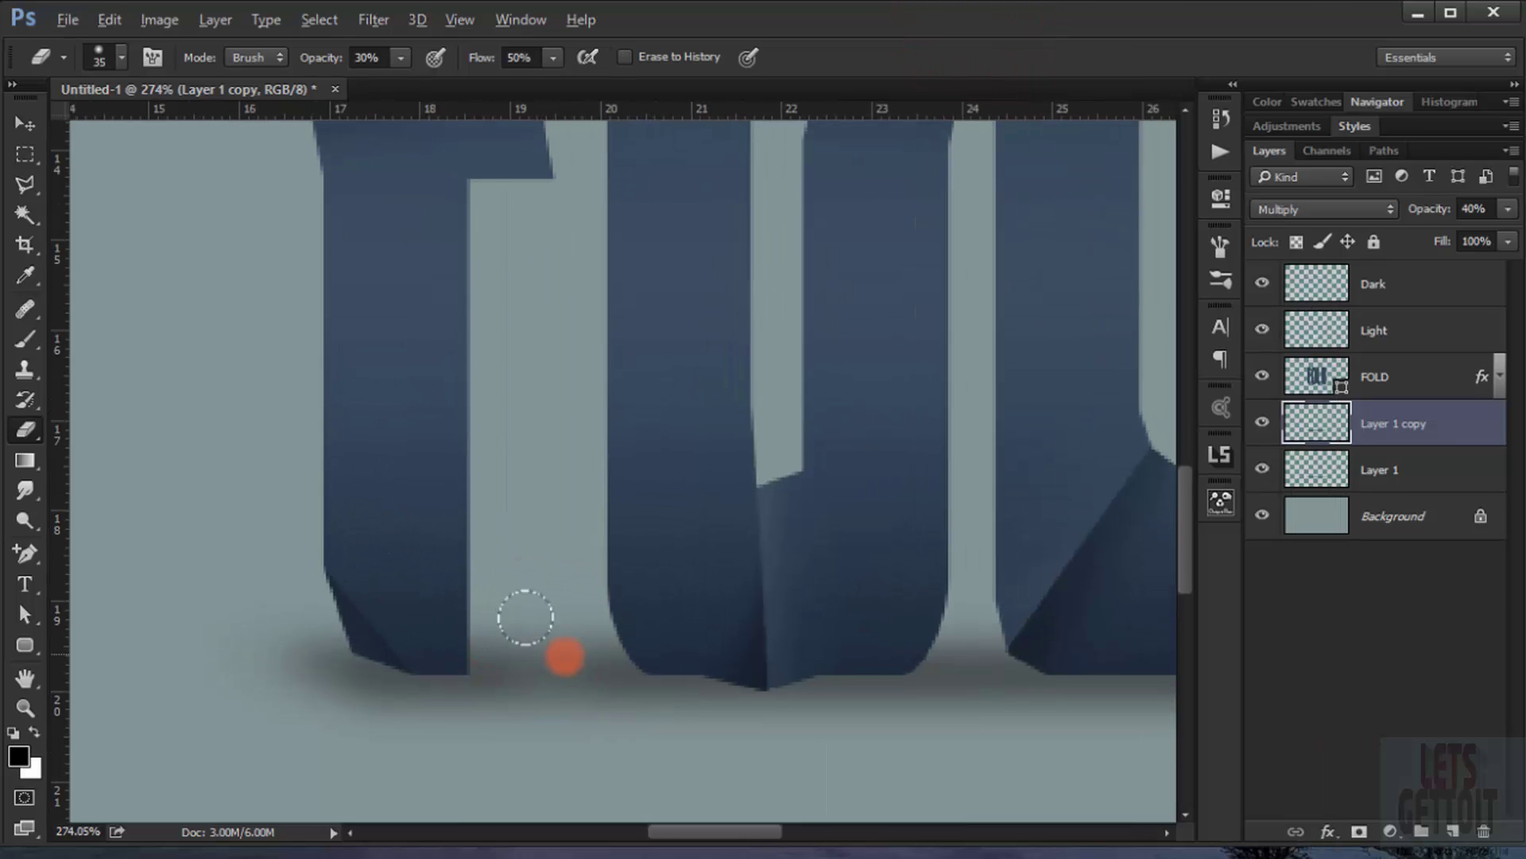
{"action": "left_click", "coordinate": [523, 628]}
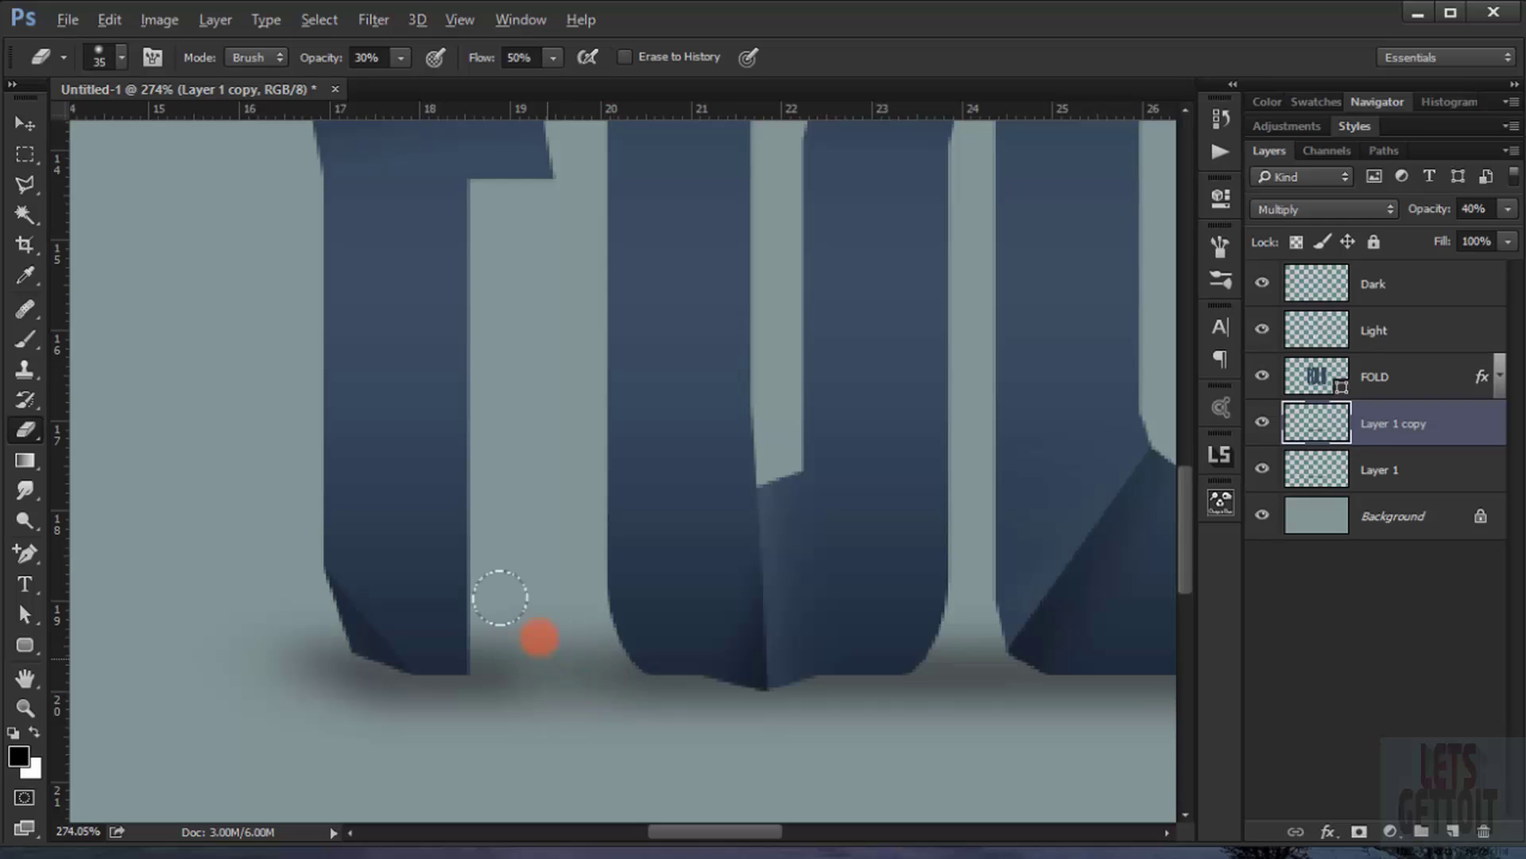
{"action": "left_click", "coordinate": [501, 600]}
{"action": "mouse_move", "coordinate": [807, 661]}
{"action": "left_mouse_down"}
{"action": "mouse_move", "coordinate": [647, 613]}
{"action": "mouse_move", "coordinate": [509, 613]}
{"action": "left_mouse_up"}
{"action": "left_click", "coordinate": [617, 618]}
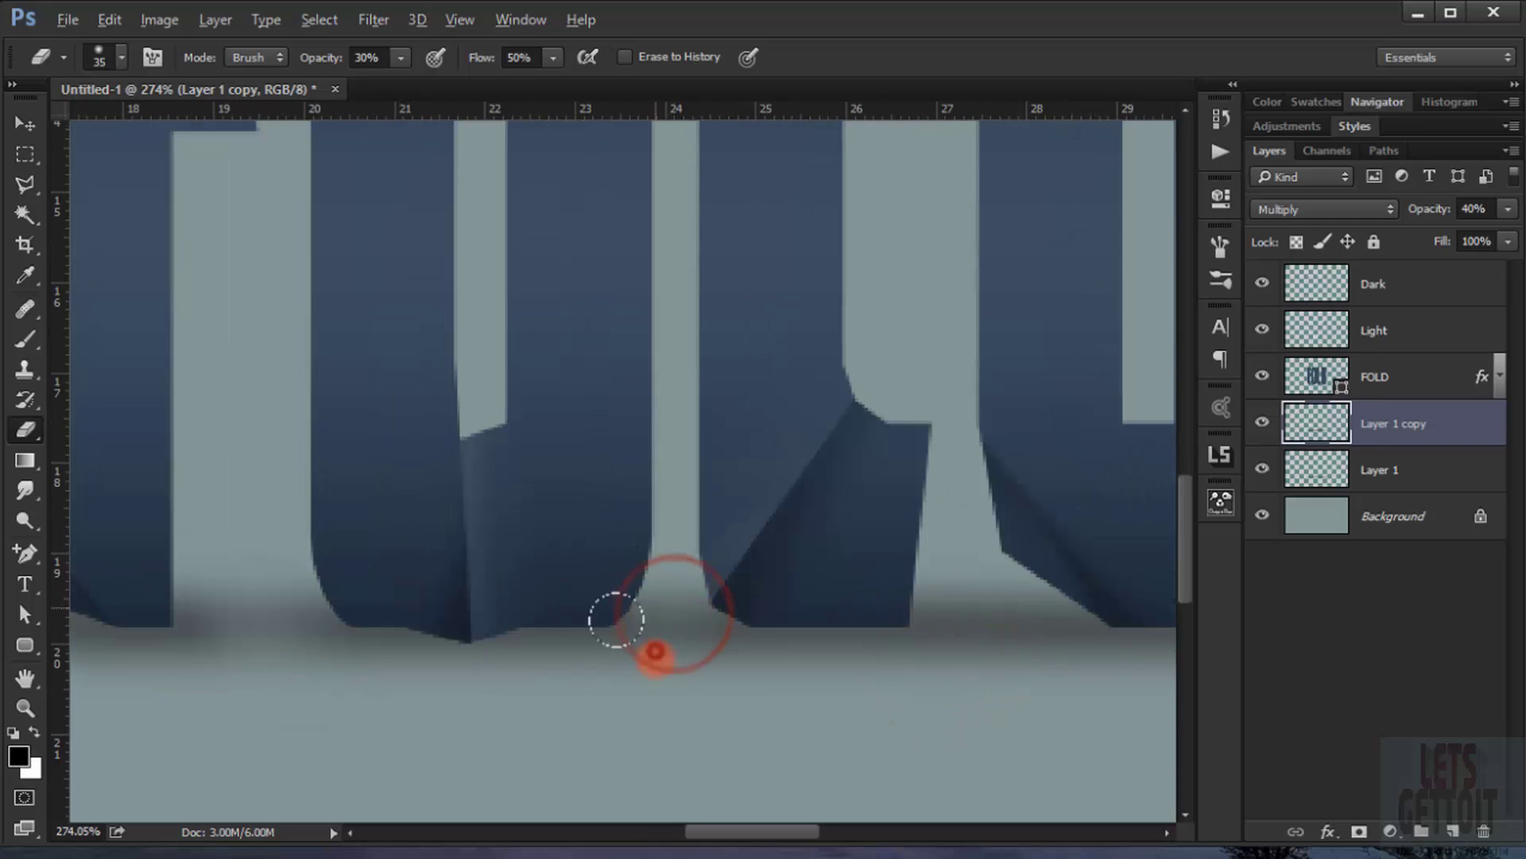
{"action": "mouse_move", "coordinate": [763, 648]}
{"action": "left_mouse_down"}
{"action": "mouse_move", "coordinate": [767, 635]}
{"action": "mouse_move", "coordinate": [655, 631]}
{"action": "left_mouse_up"}
- Lightly erase the shadow on Layer 1 in the gaps between the letters
{"action": "left_click", "coordinate": [1375, 469]}
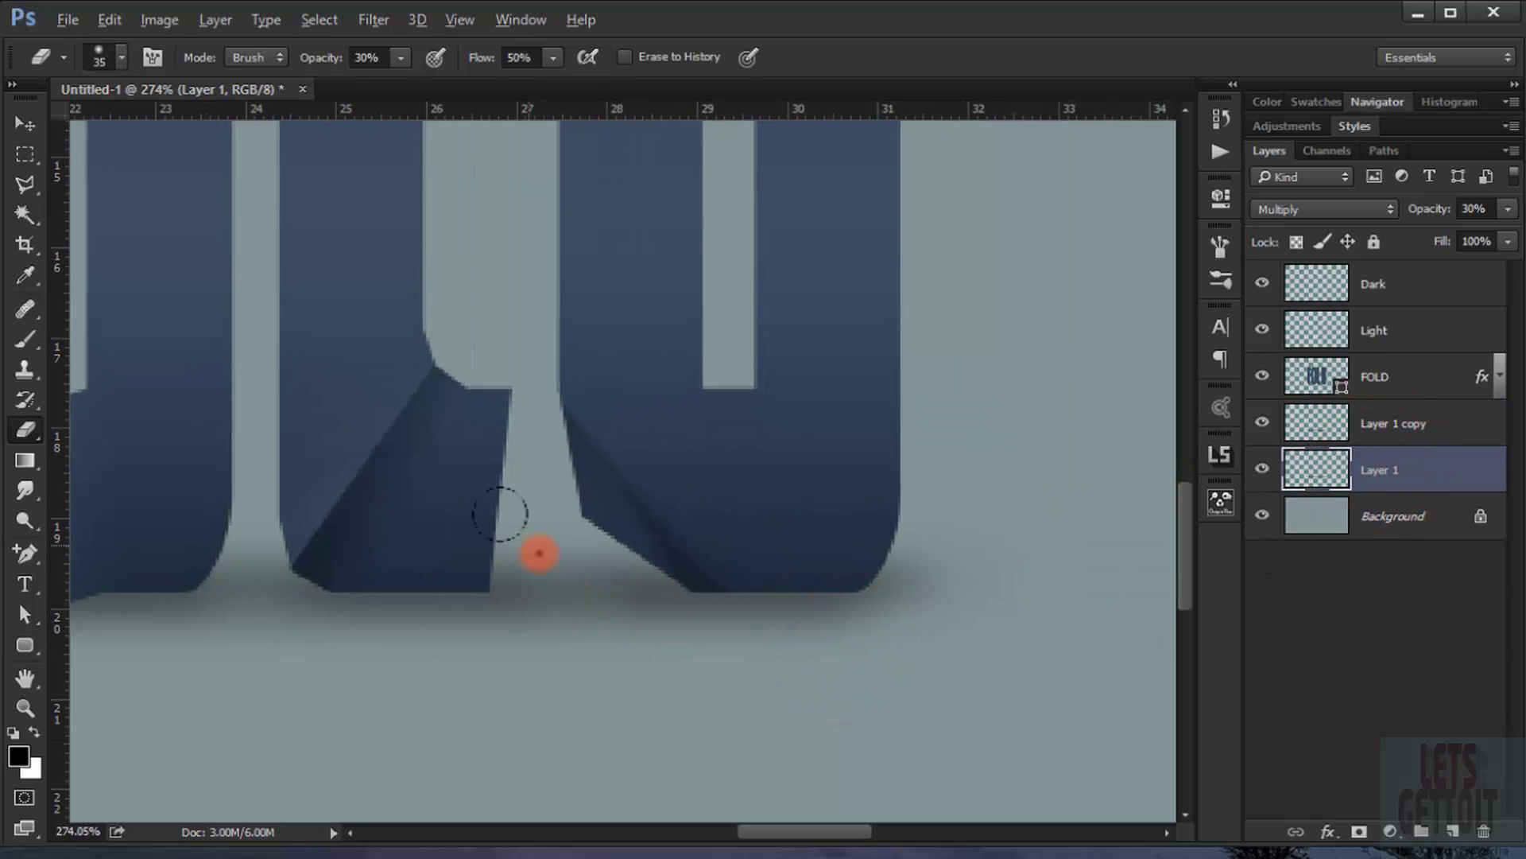
{"action": "left_click_drag", "start_coordinate": [528, 616], "coordinate": [715, 597]}
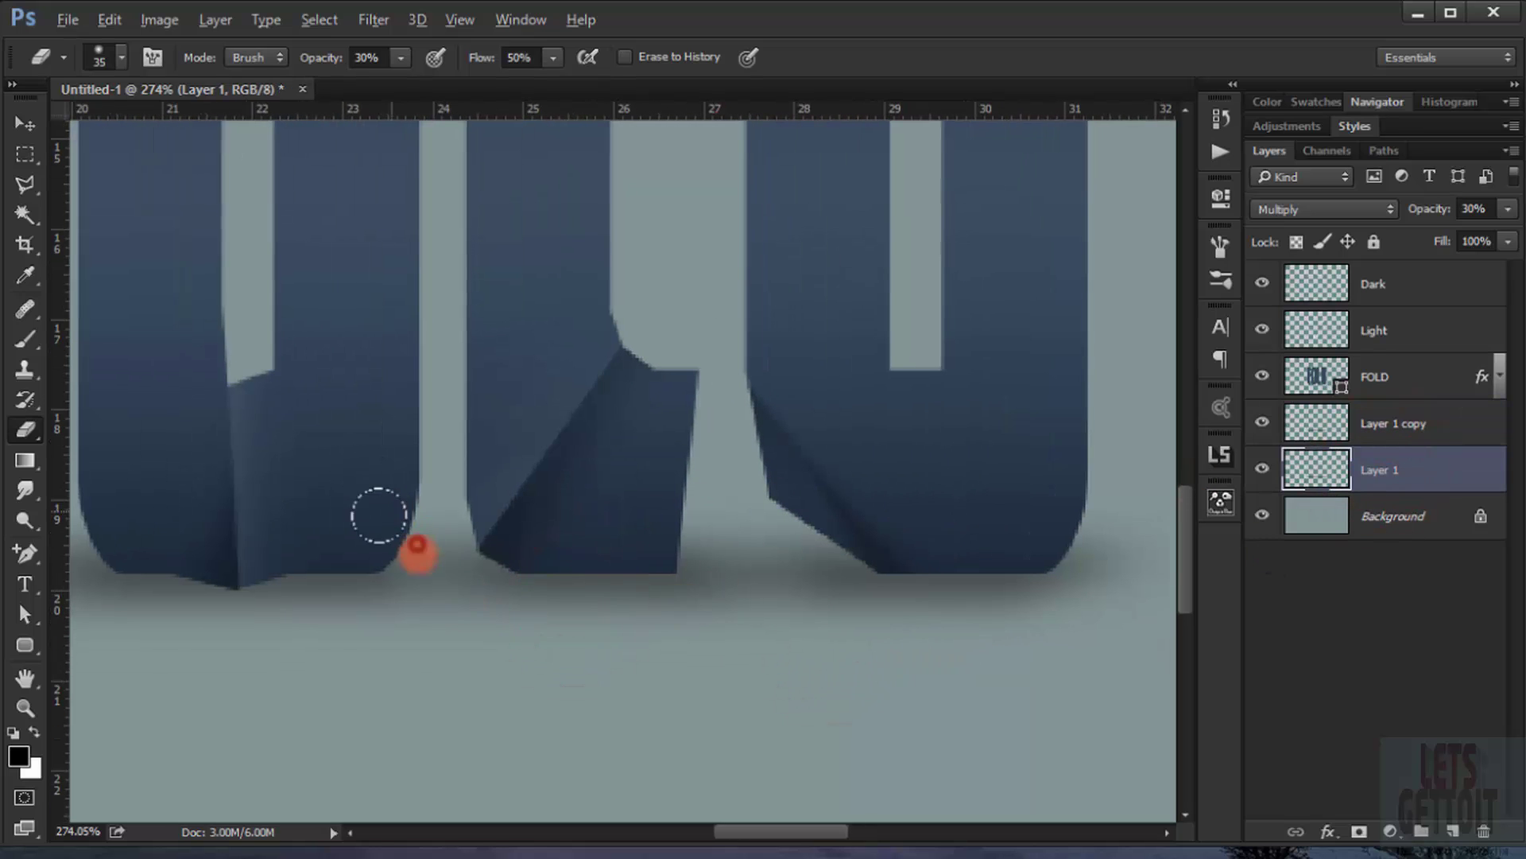
{"action": "left_click_drag", "start_coordinate": [328, 577], "coordinate": [559, 593]}
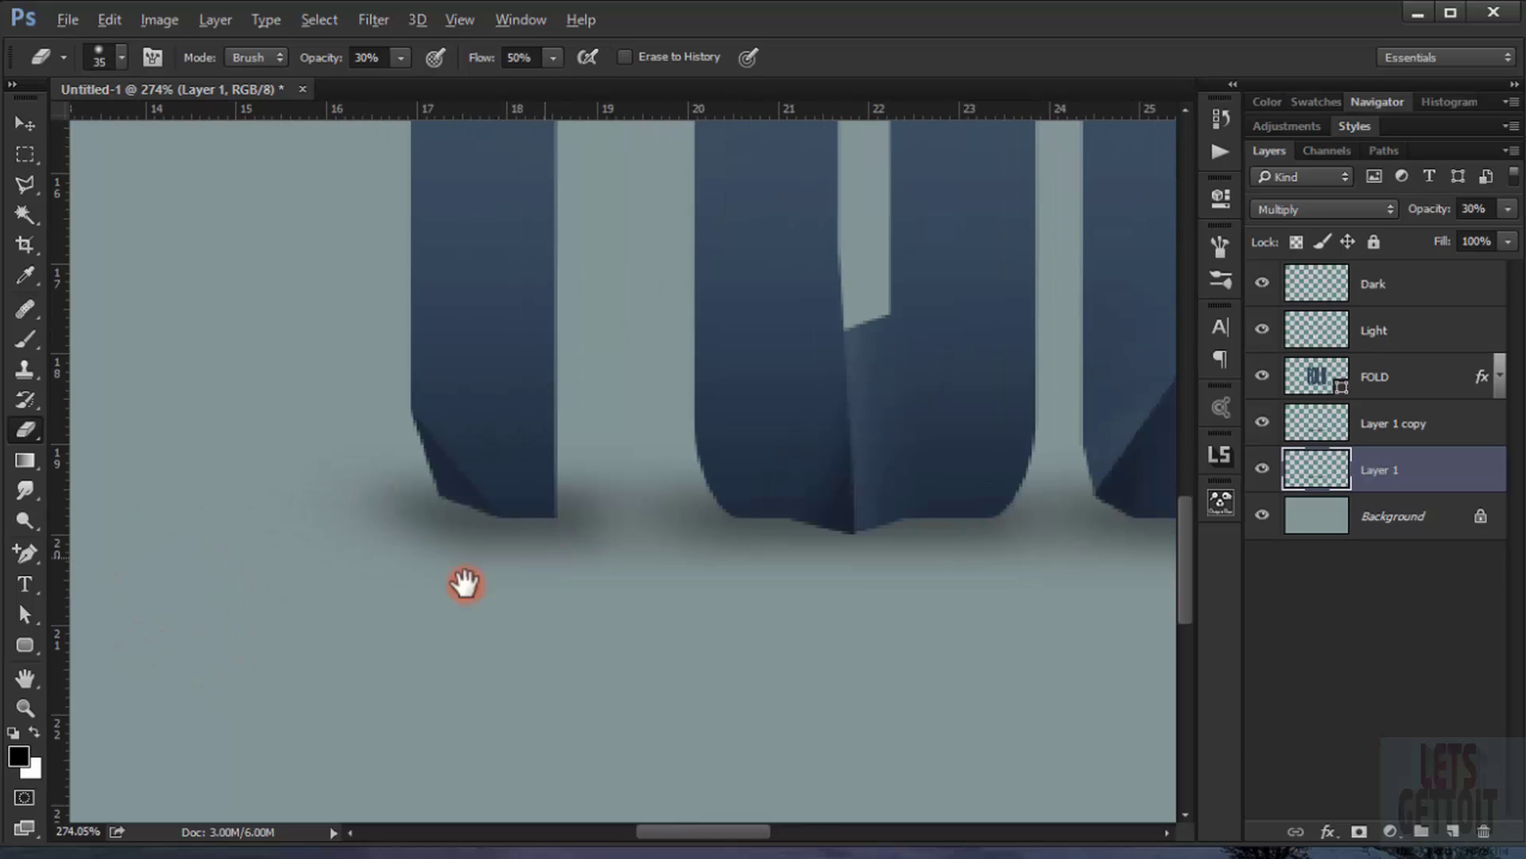
{"action": "left_click_drag", "start_coordinate": [463, 586], "coordinate": [550, 618]}
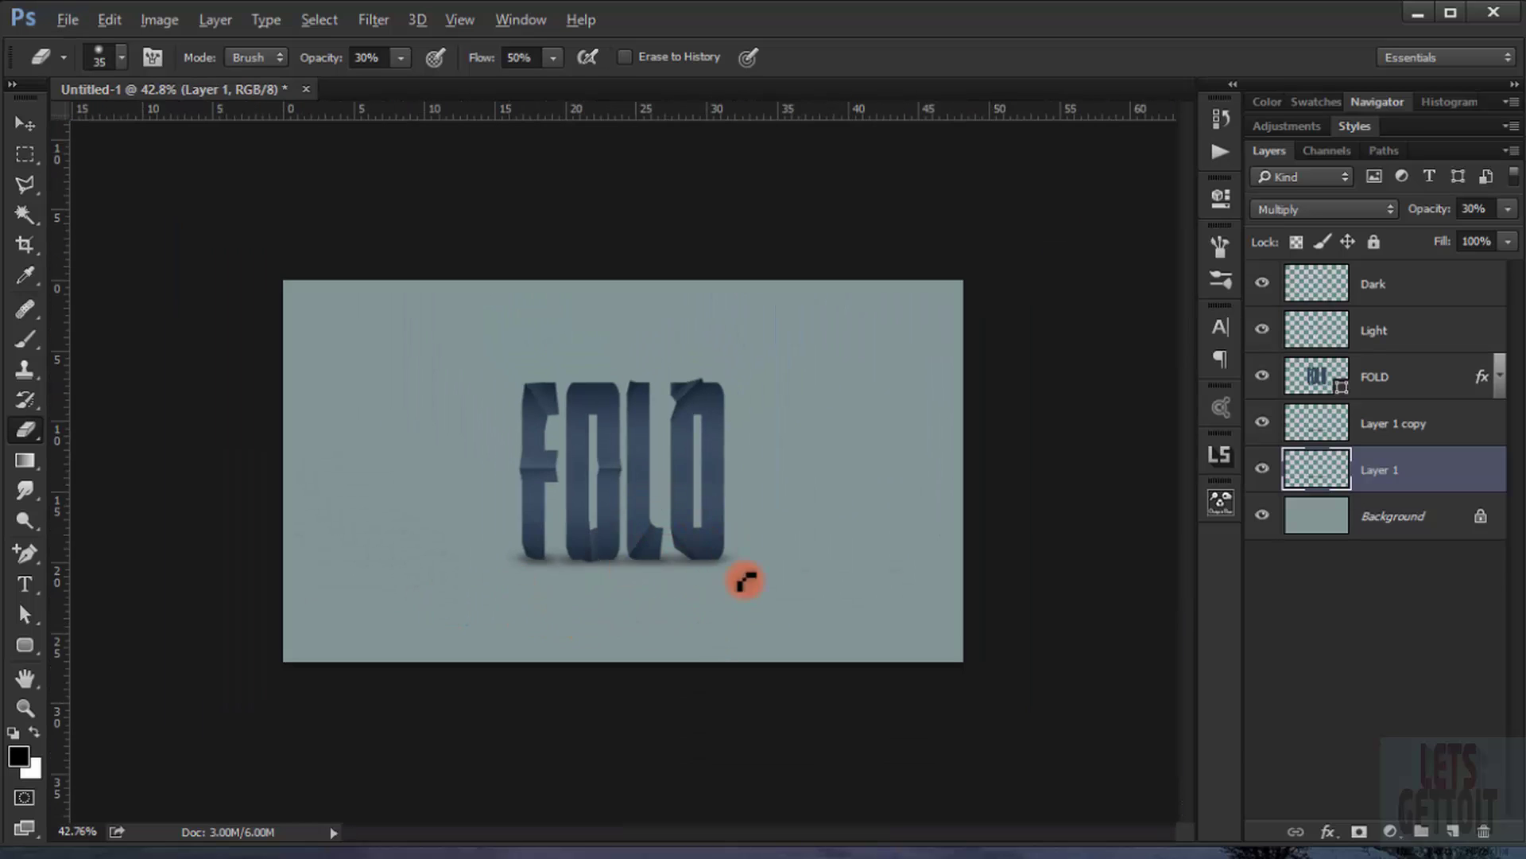
- Group the FOLD, Light and Dark layers together
{"action": "left_click", "coordinate": [1413, 386]}
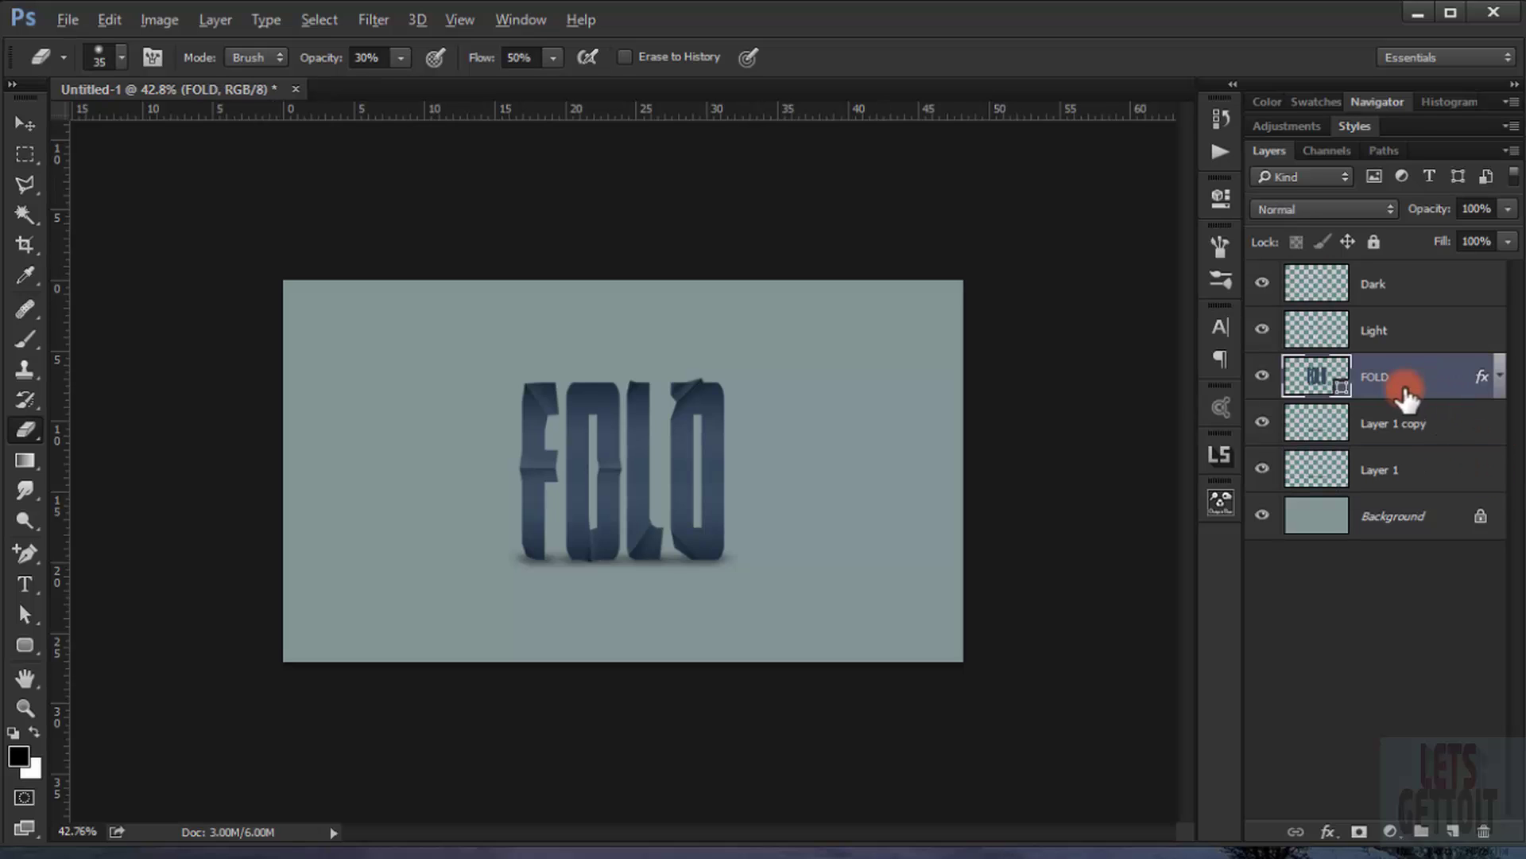
{"action": "left_click", "coordinate": [1425, 298], "text": "shift"}
{"action": "key", "text": "ctrl+g"}
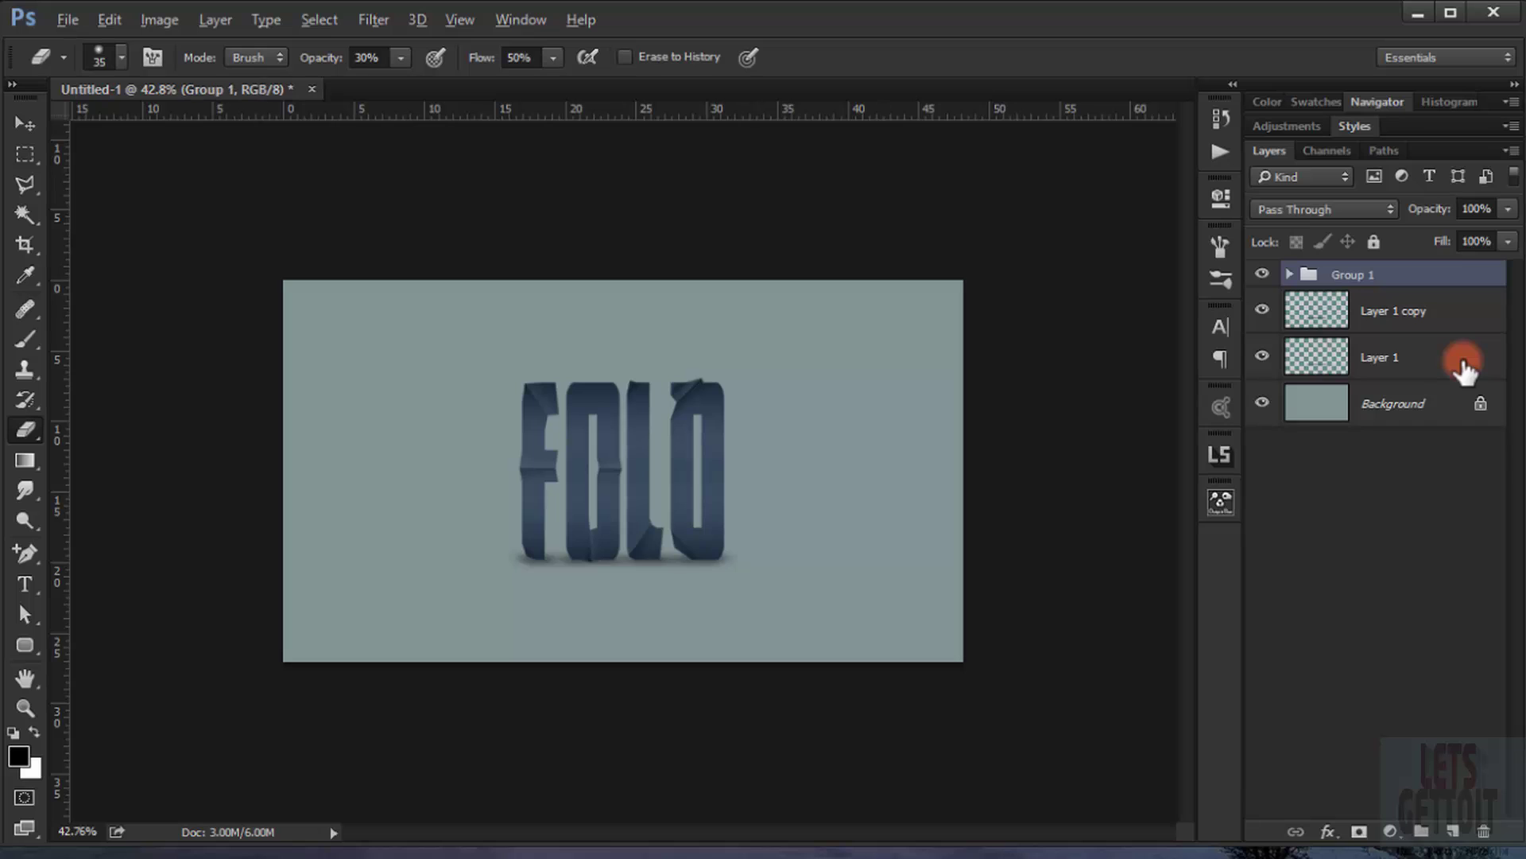
- Group Layer 1 copy and Layer 1 under the name Shadow, and rename Group 1 as Foldes
{"action": "left_click", "coordinate": [1423, 309]}
{"action": "left_click", "coordinate": [1431, 358], "text": "shift"}
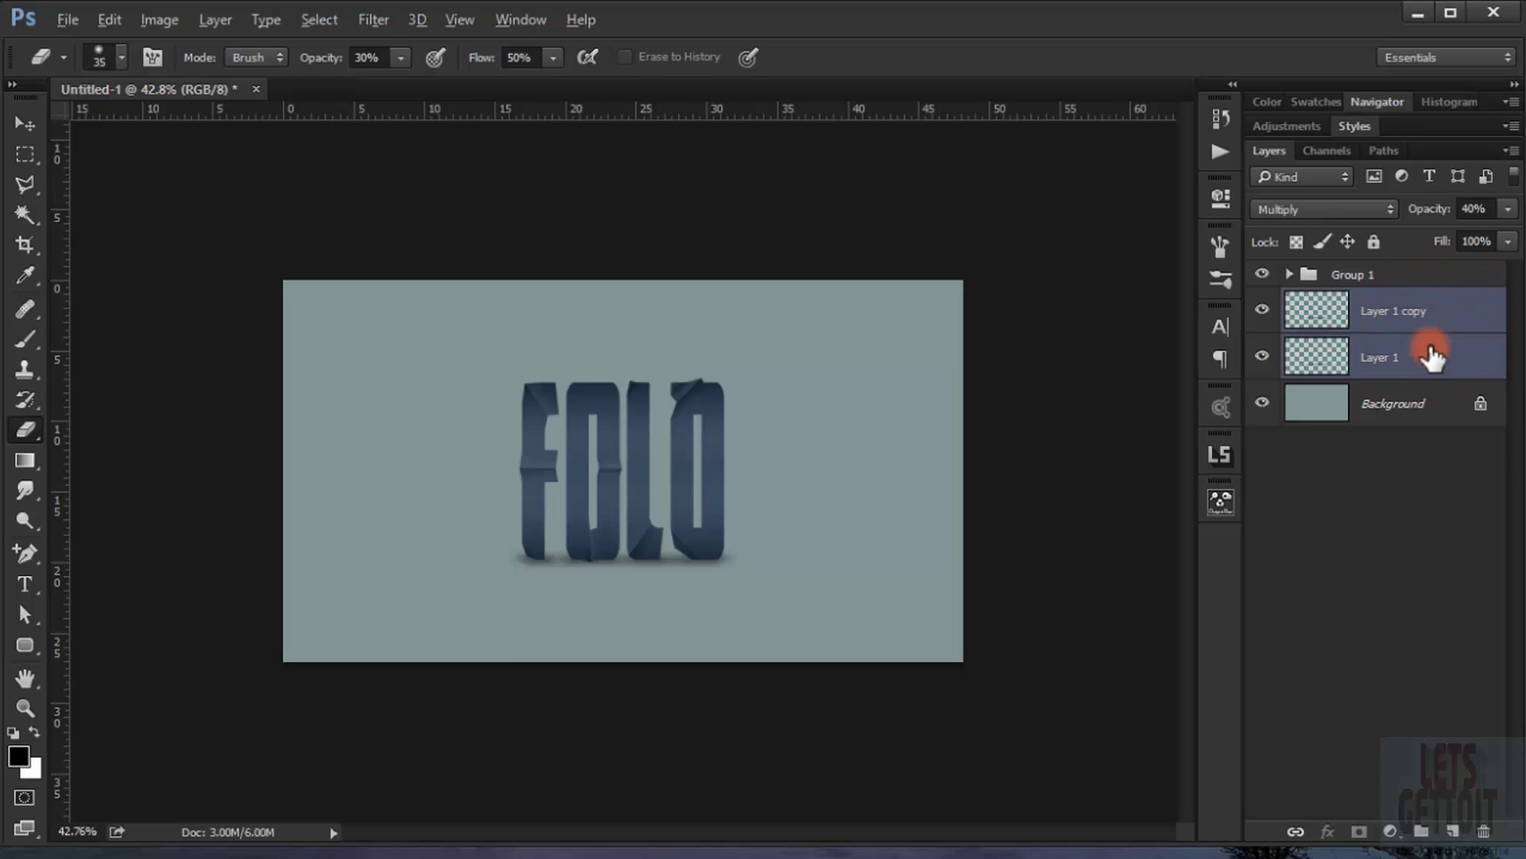
{"action": "key", "text": "ctrl+g"}
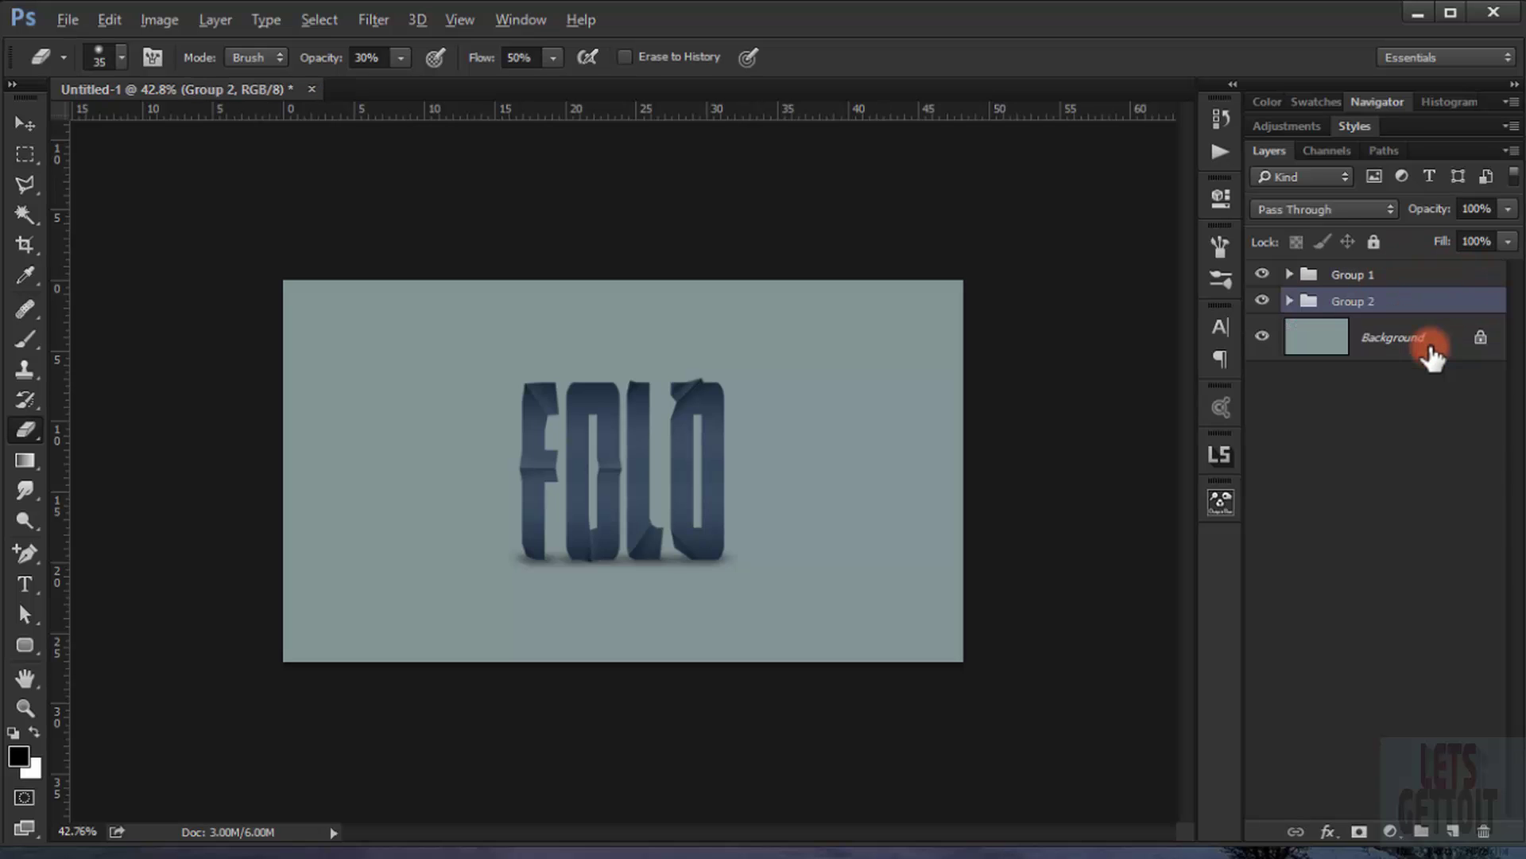
{"action": "double_click", "coordinate": [1380, 302]}
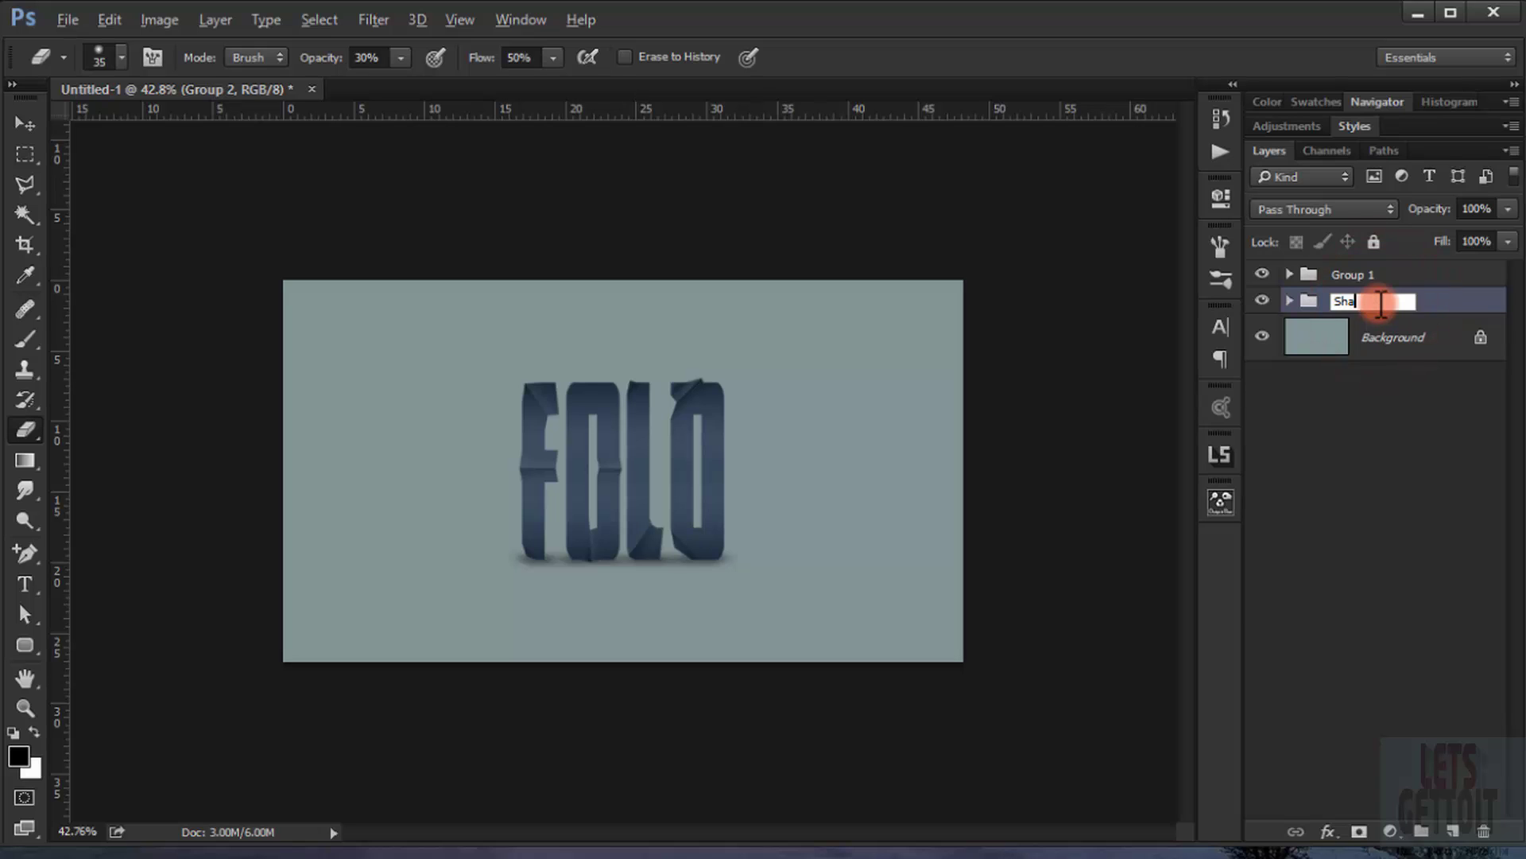
{"action": "key", "text": "Return"}
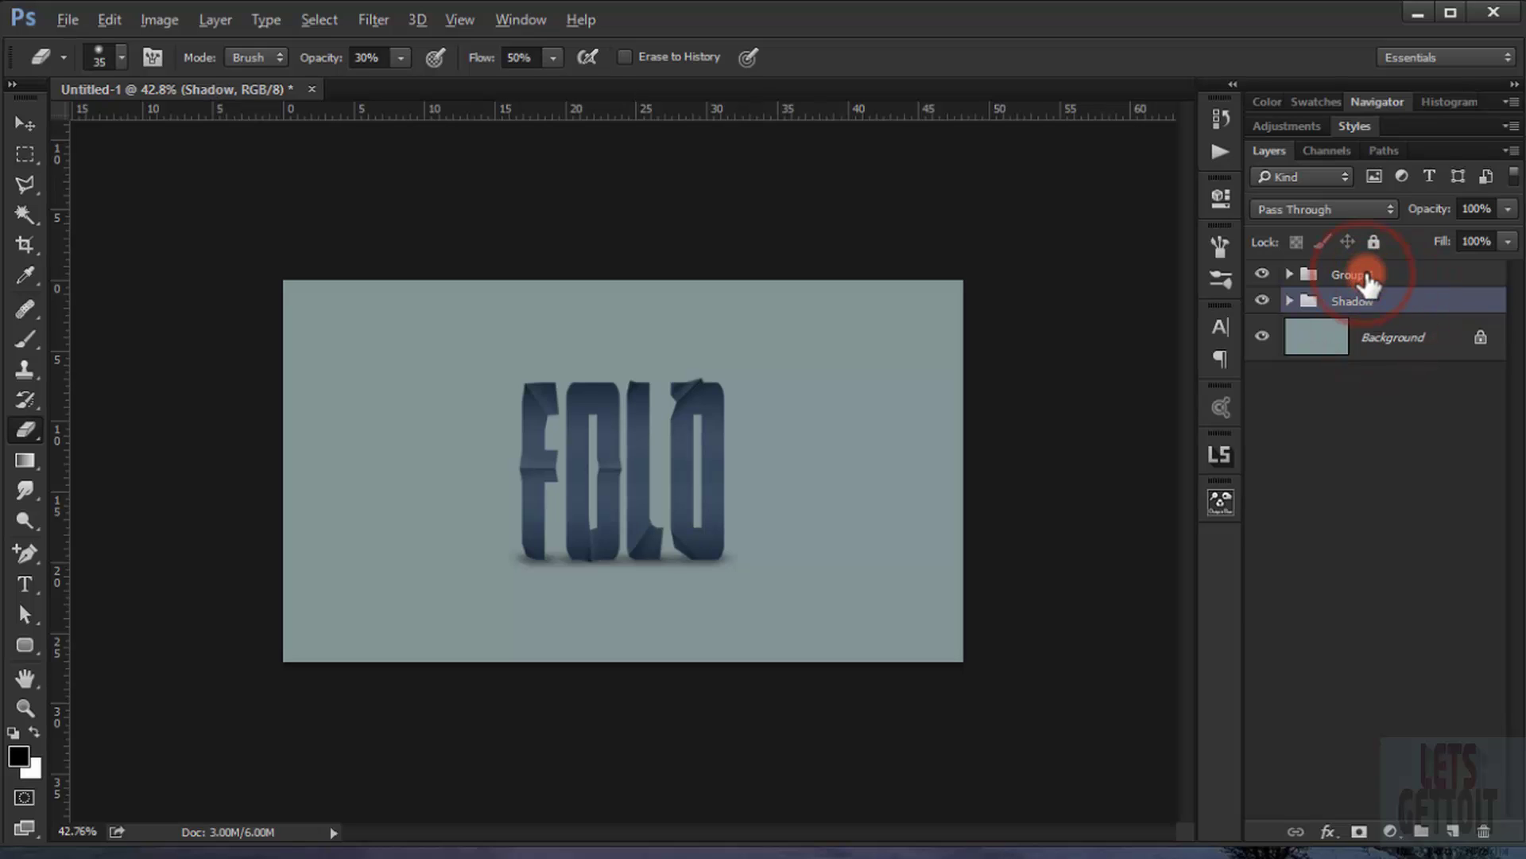
{"action": "left_click", "coordinate": [1445, 278]}
{"action": "double_click", "coordinate": [1373, 274]}
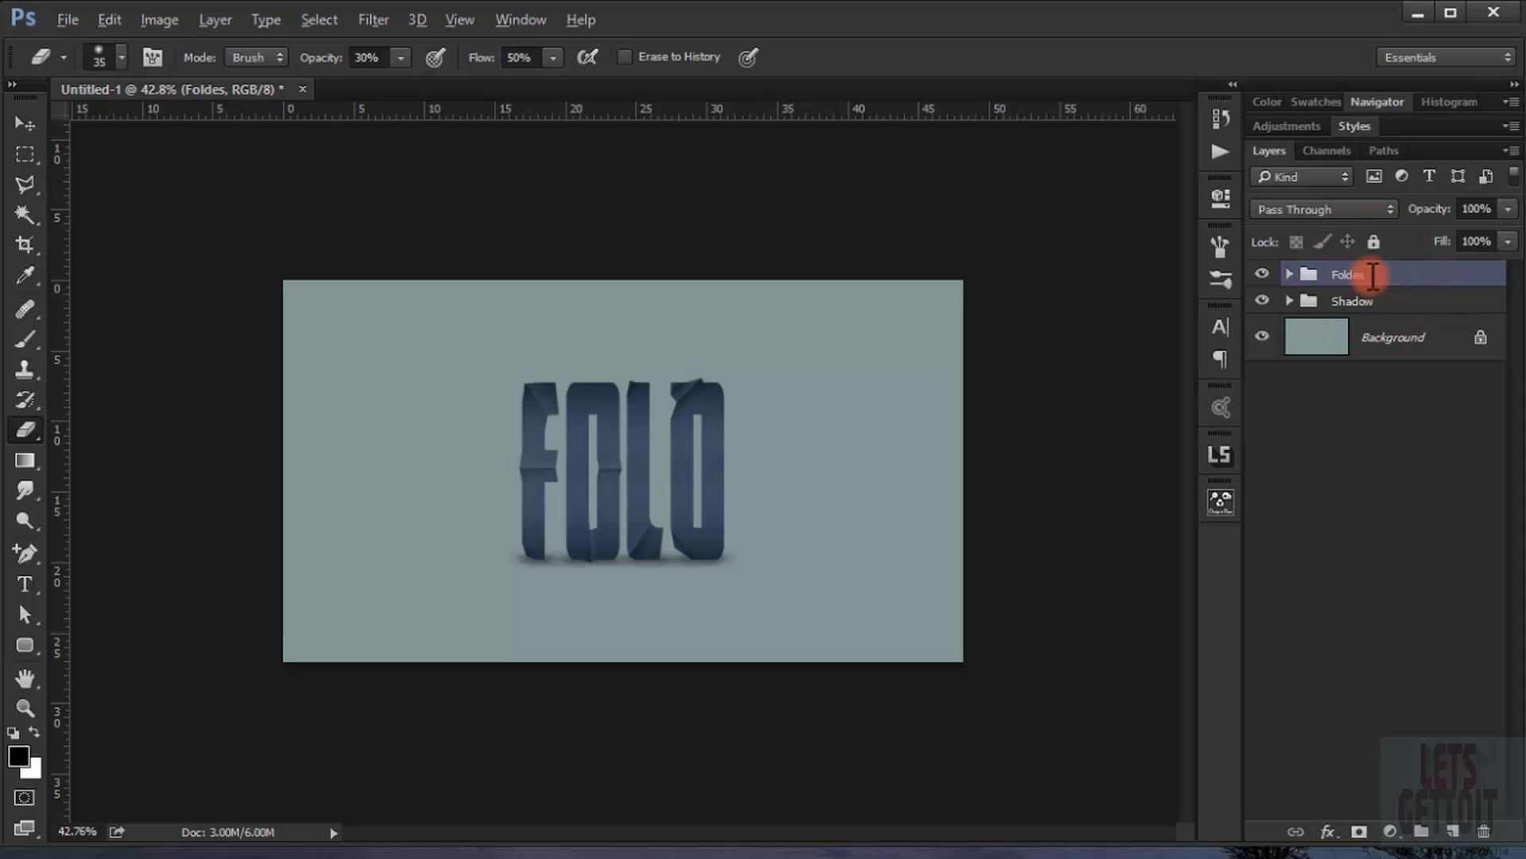
- Duplicate the Foldes group and place the copy beneath the Shadow group
{"action": "key", "text": "ctrl+j"}
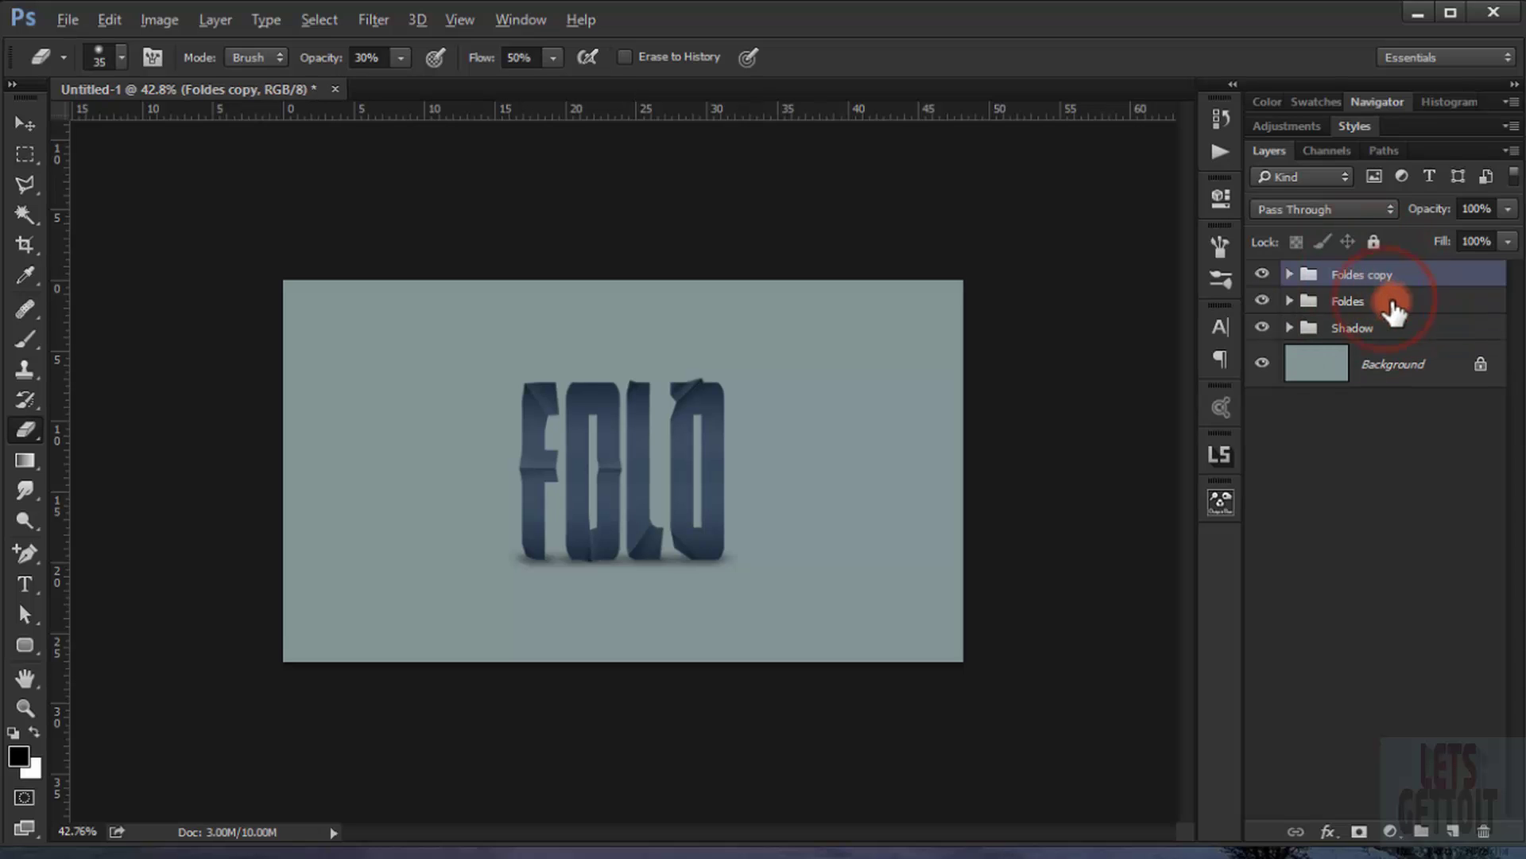
{"action": "left_click", "coordinate": [1361, 299]}
{"action": "left_click_drag", "start_coordinate": [1383, 274], "coordinate": [1491, 347]}
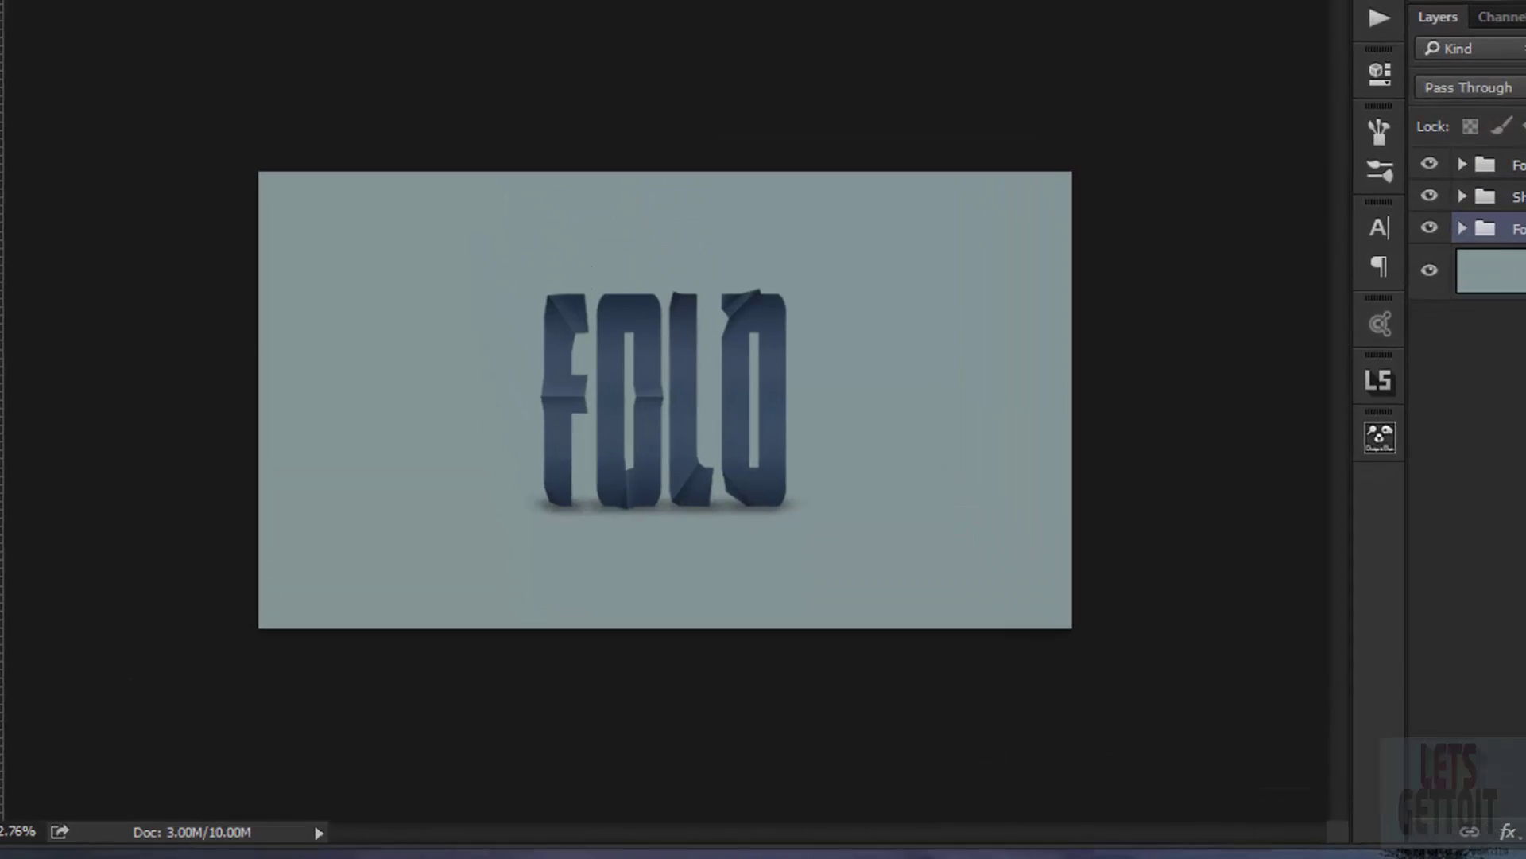
- Flip the Foldes copy group vertically and move it directly beneath the word FOLD as a mirrored reflection
{"action": "key", "text": "ctrl+t"}
{"action": "right_click", "coordinate": [645, 448]}
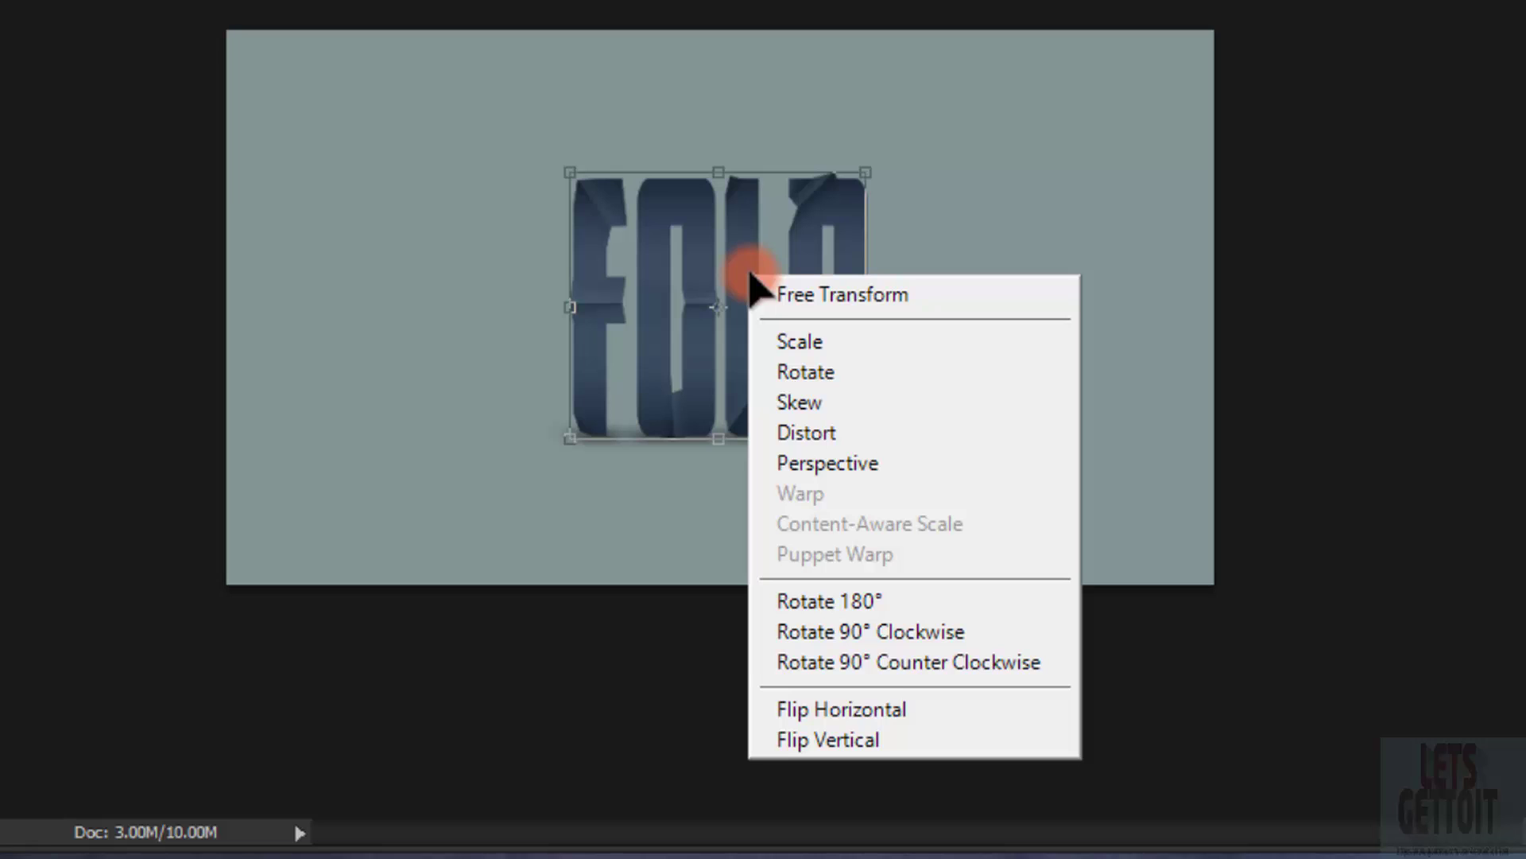
{"action": "left_click", "coordinate": [905, 734]}
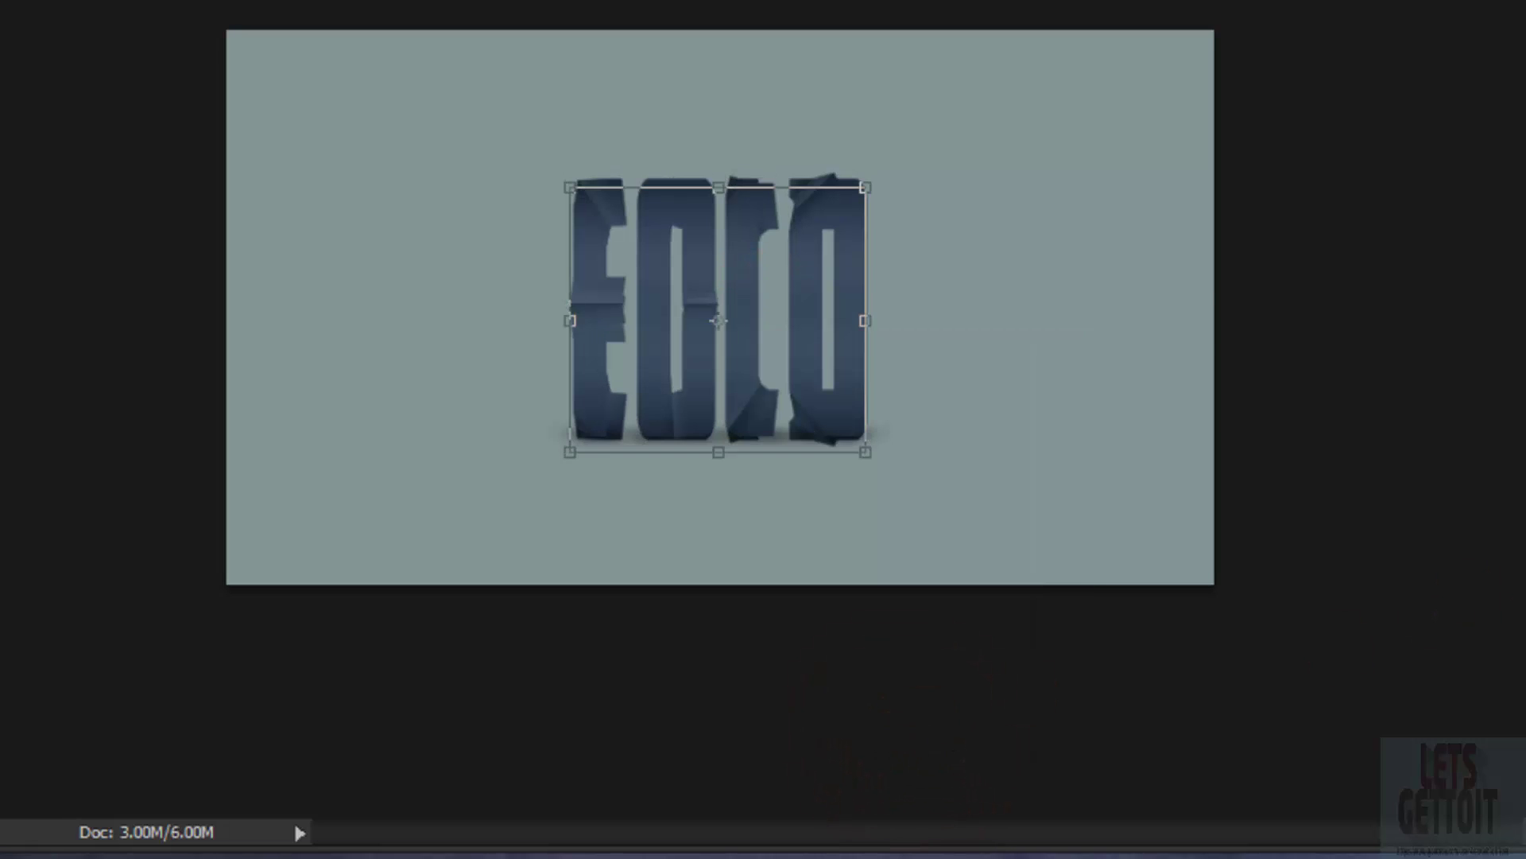
{"action": "left_click_drag", "start_coordinate": [718, 318], "coordinate": [718, 573]}
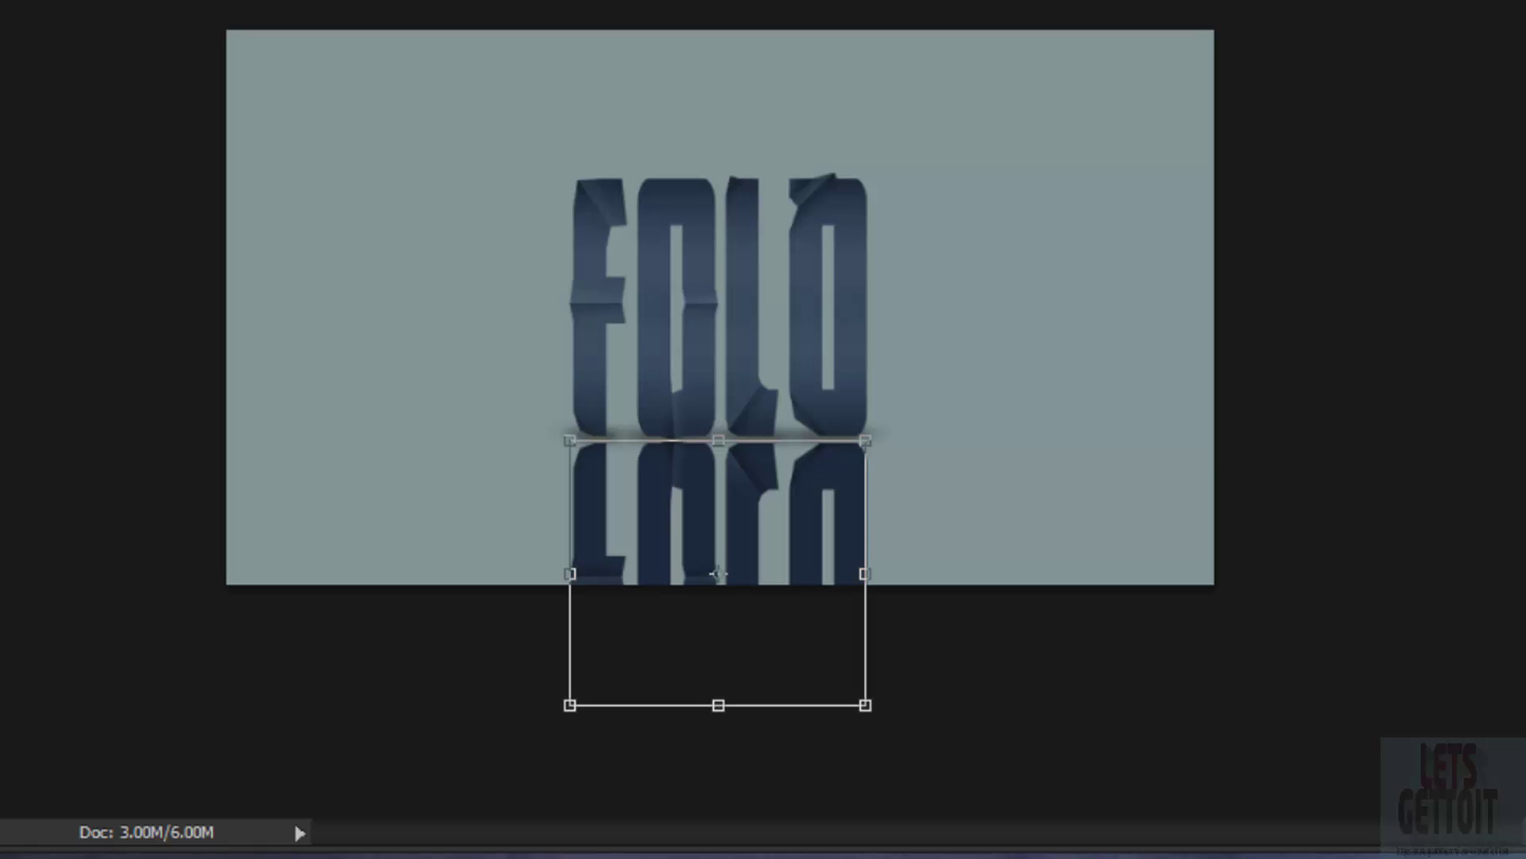
{"action": "key", "text": "Return"}
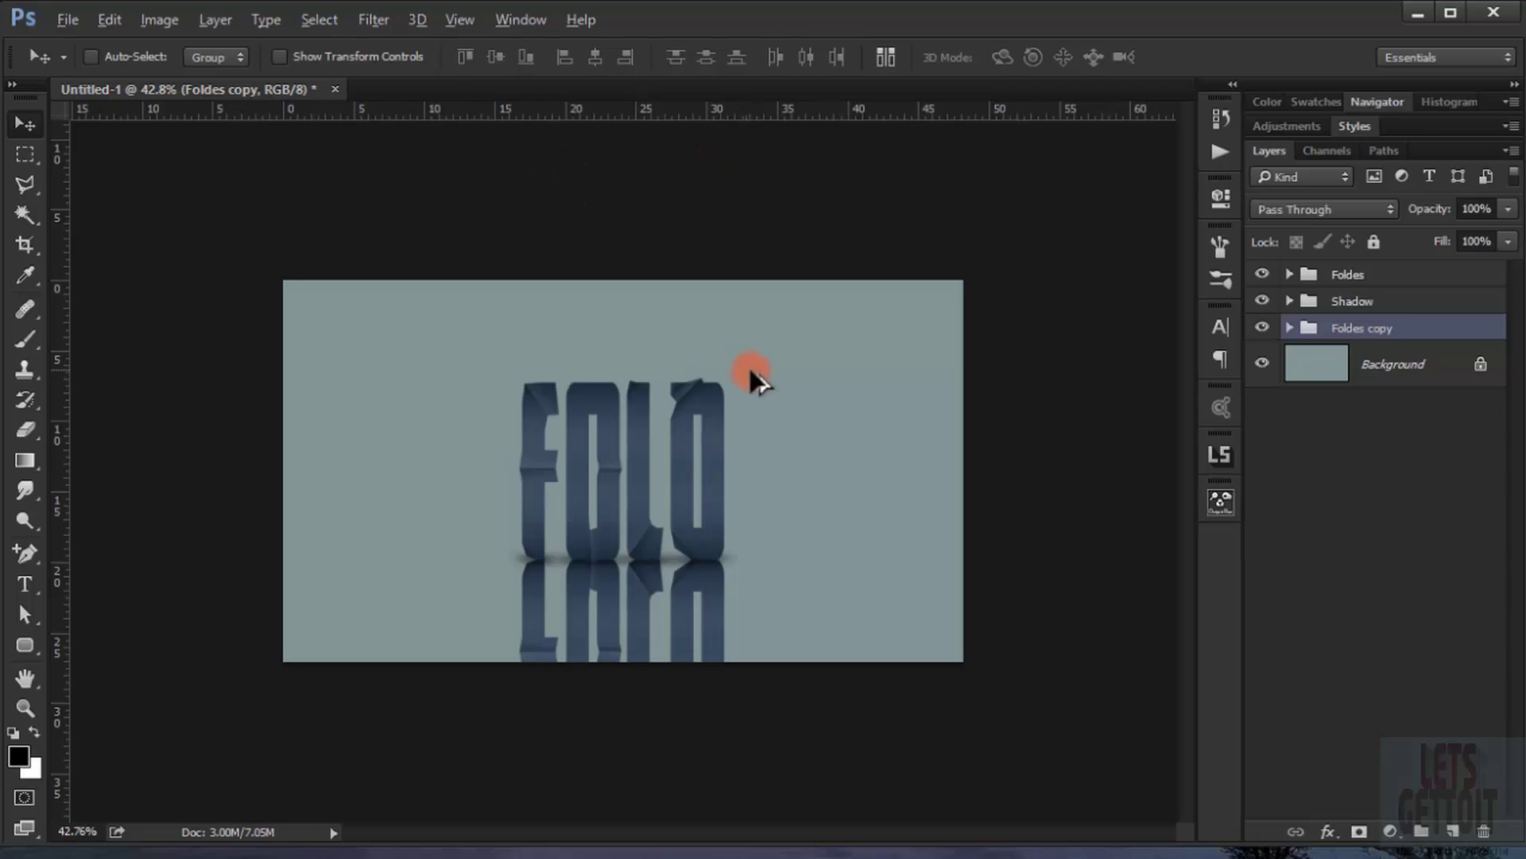
- Add a layer mask to the Foldes copy group and set up the Gradient tool with a black-to-transparent gradient
{"action": "scroll", "coordinate": [748, 370], "scroll_direction": "up", "scroll_amount": 3}
{"action": "left_click_drag", "start_coordinate": [631, 555], "coordinate": [604, 397]}
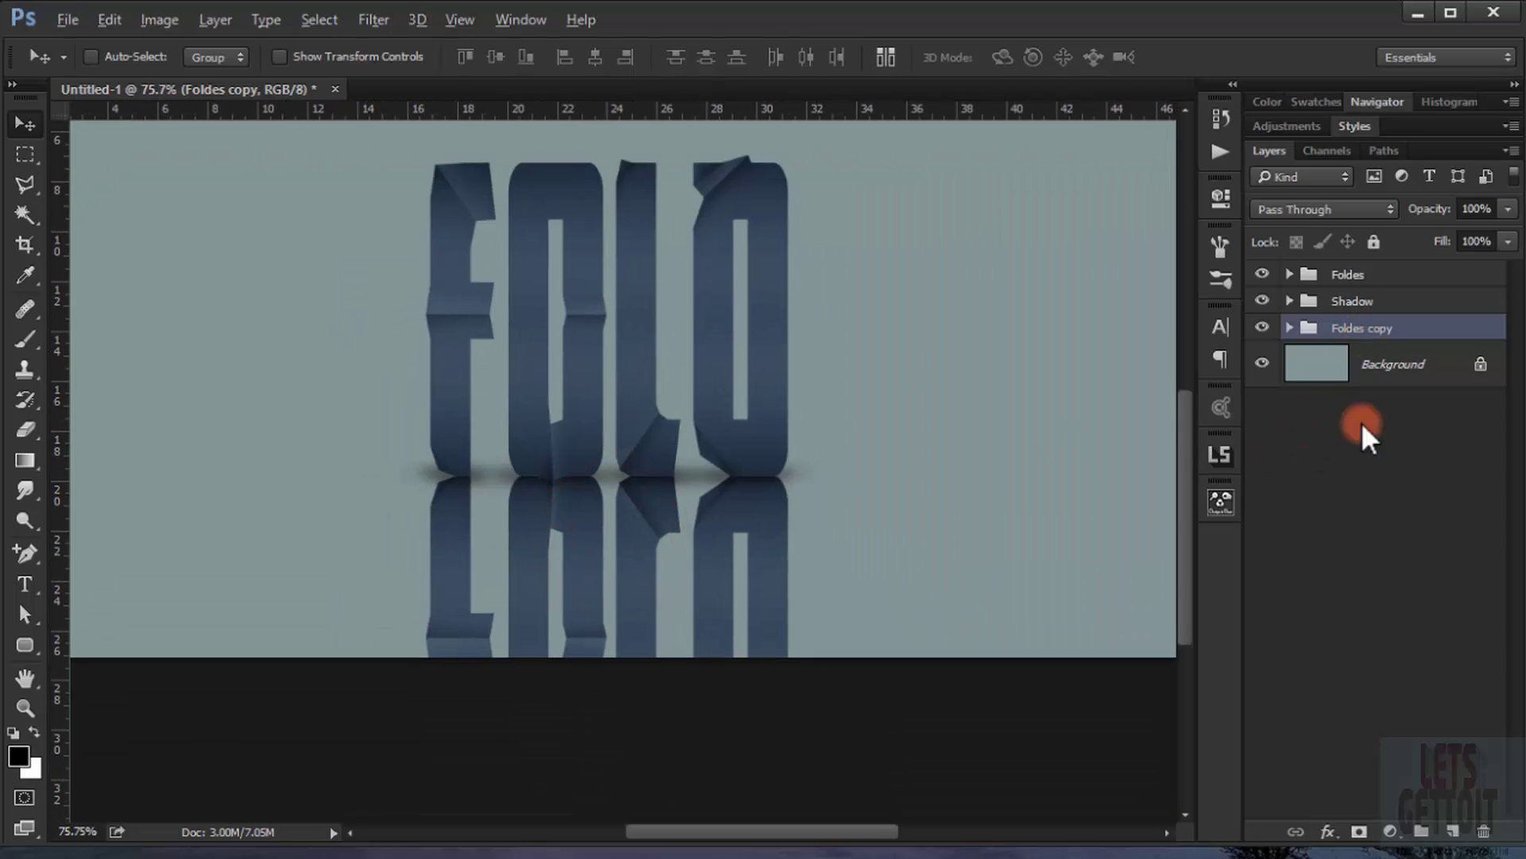
{"action": "left_click", "coordinate": [1361, 831]}
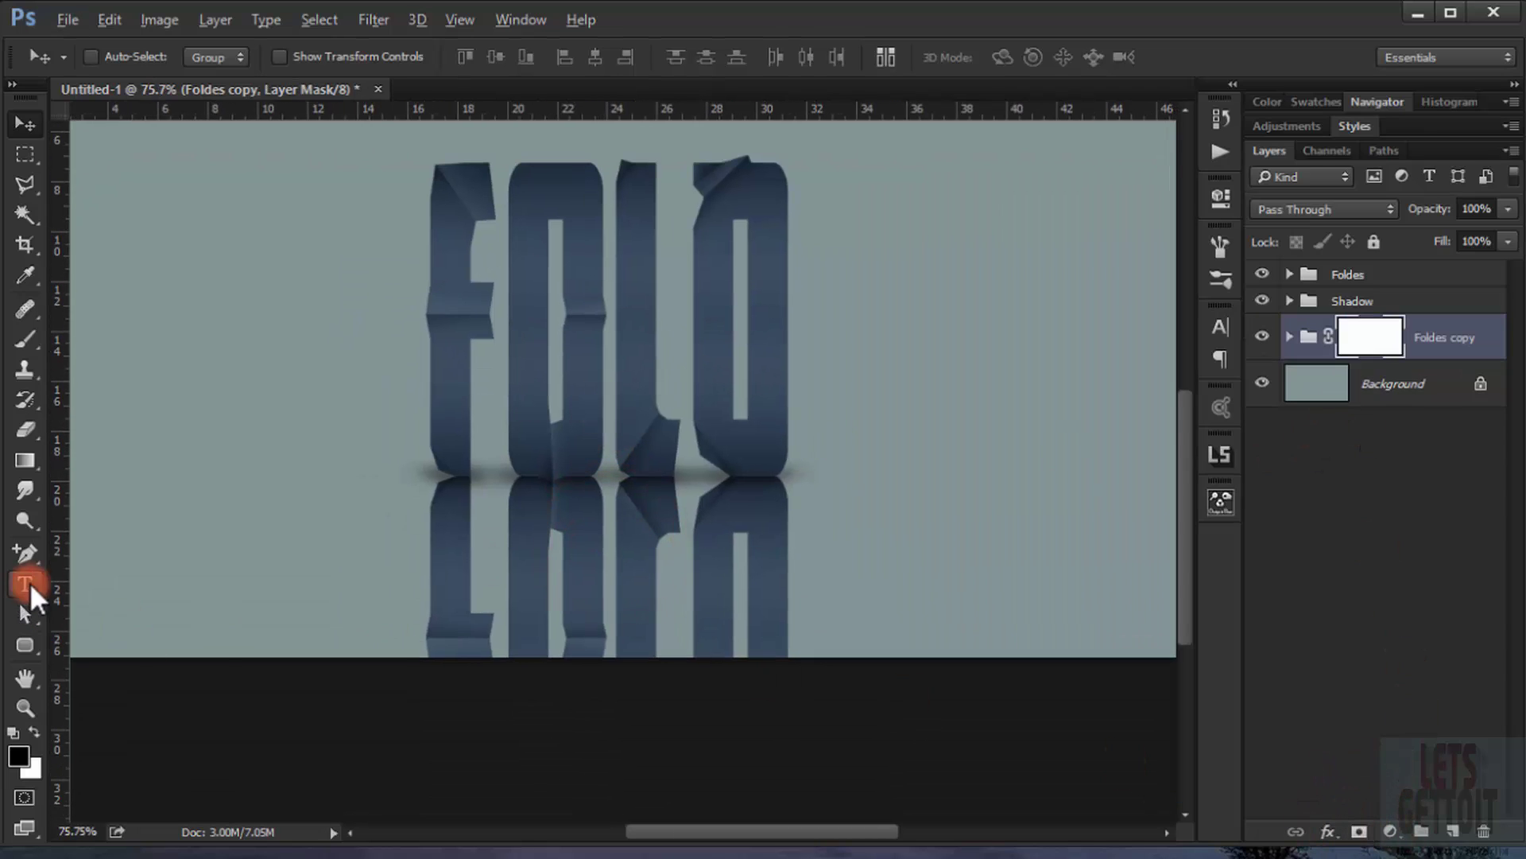
{"action": "left_click", "coordinate": [30, 464]}
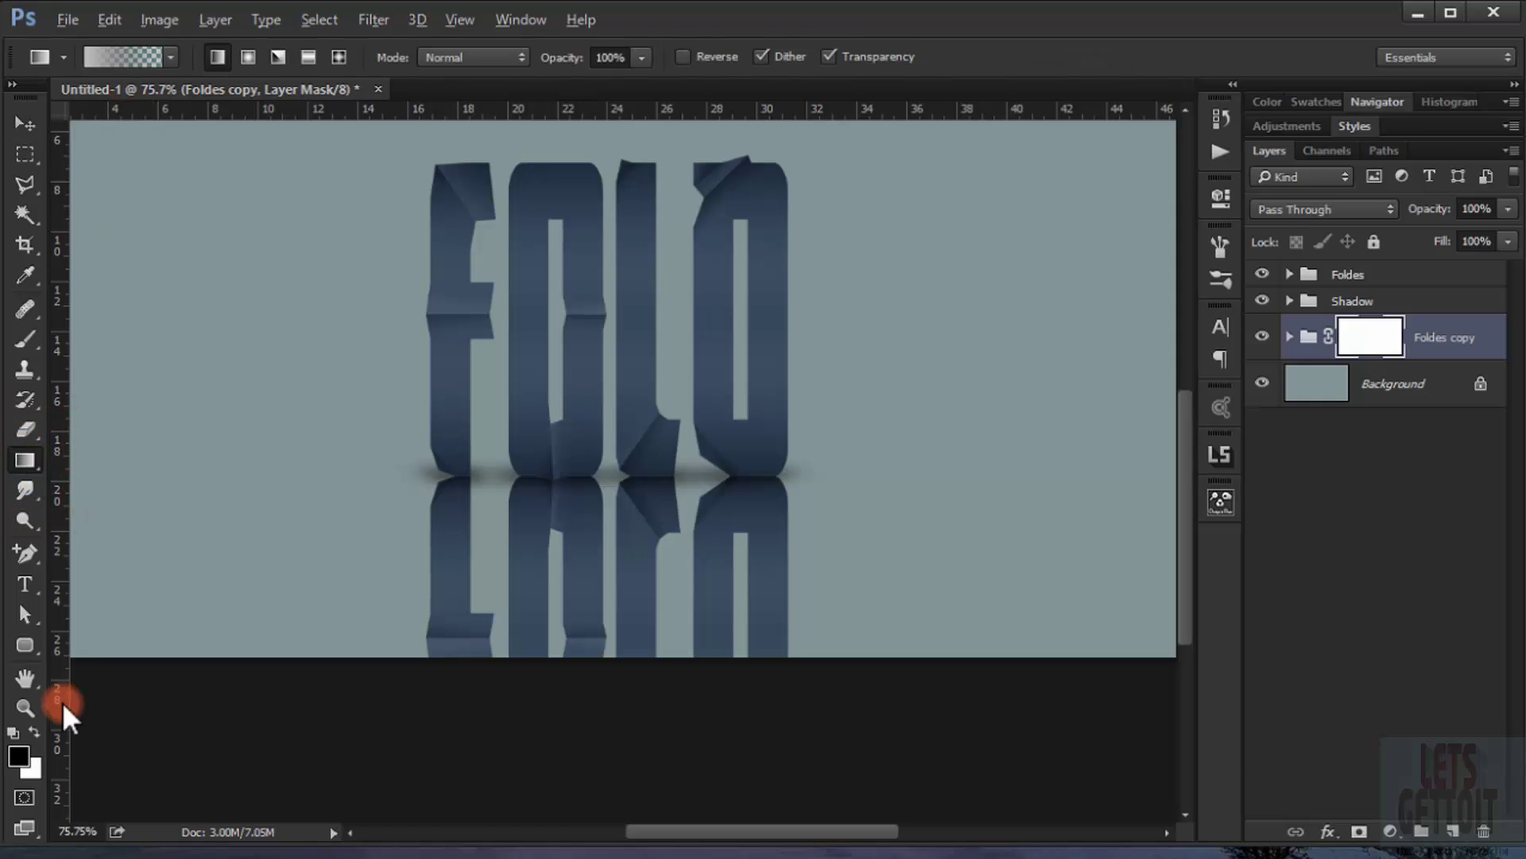
{"action": "left_click", "coordinate": [40, 732]}
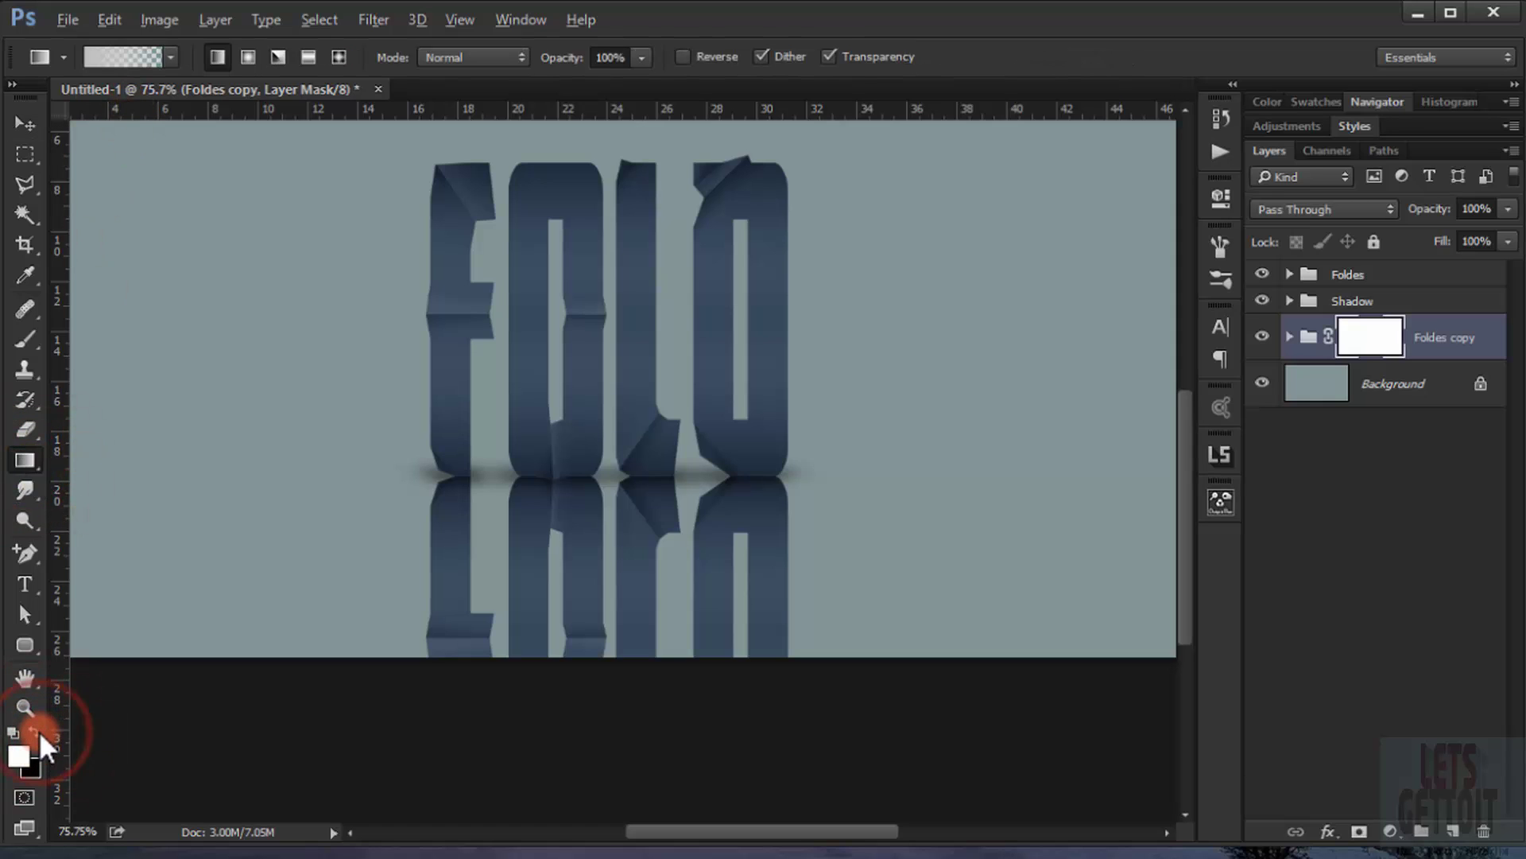
{"action": "left_click", "coordinate": [40, 731]}
{"action": "left_click", "coordinate": [119, 55]}
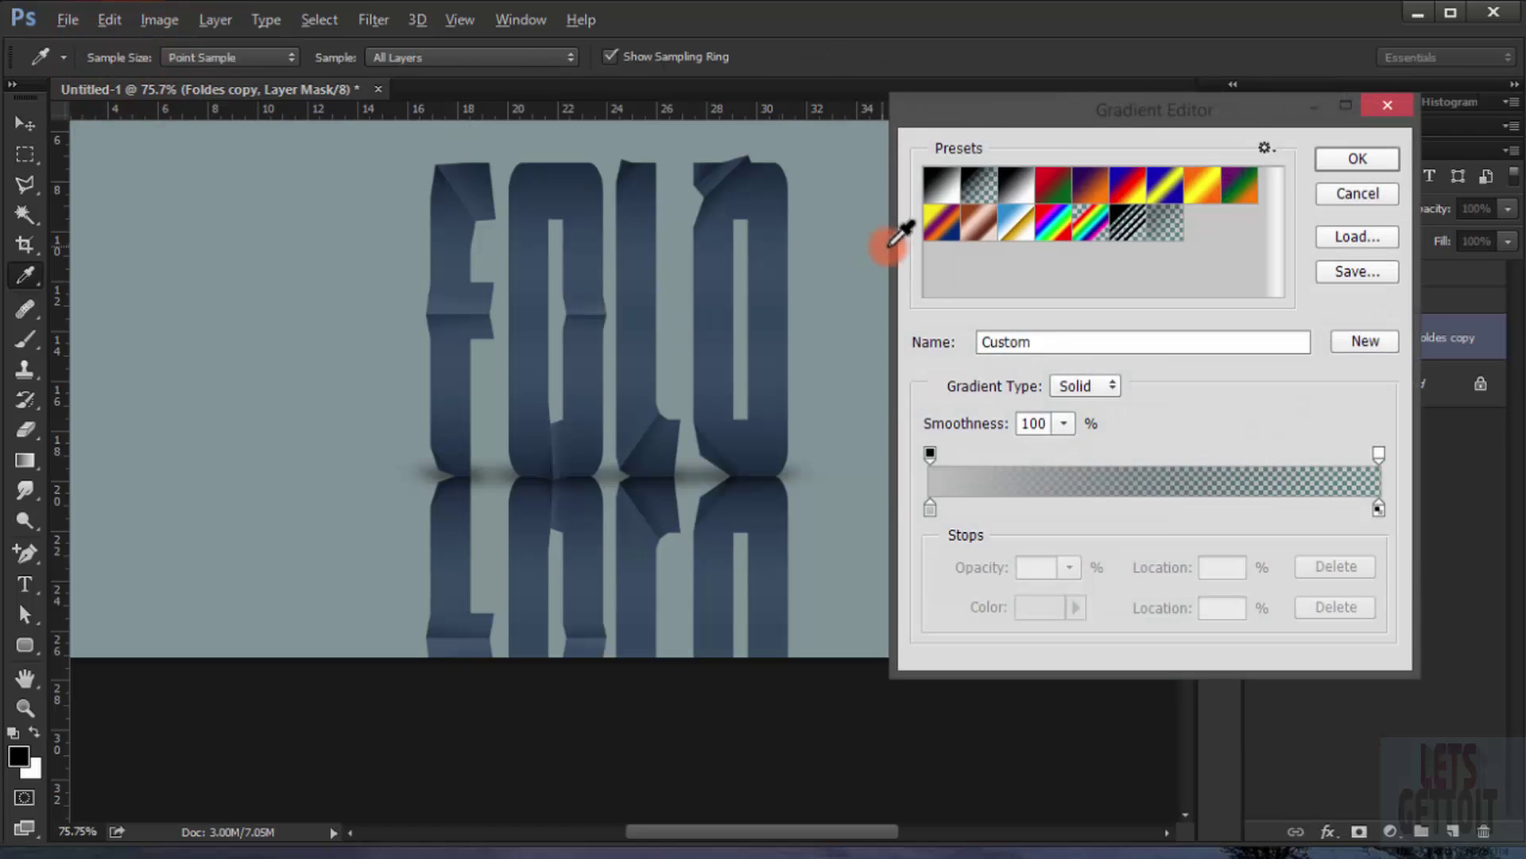
{"action": "left_click", "coordinate": [977, 191]}
{"action": "left_click", "coordinate": [1357, 158]}
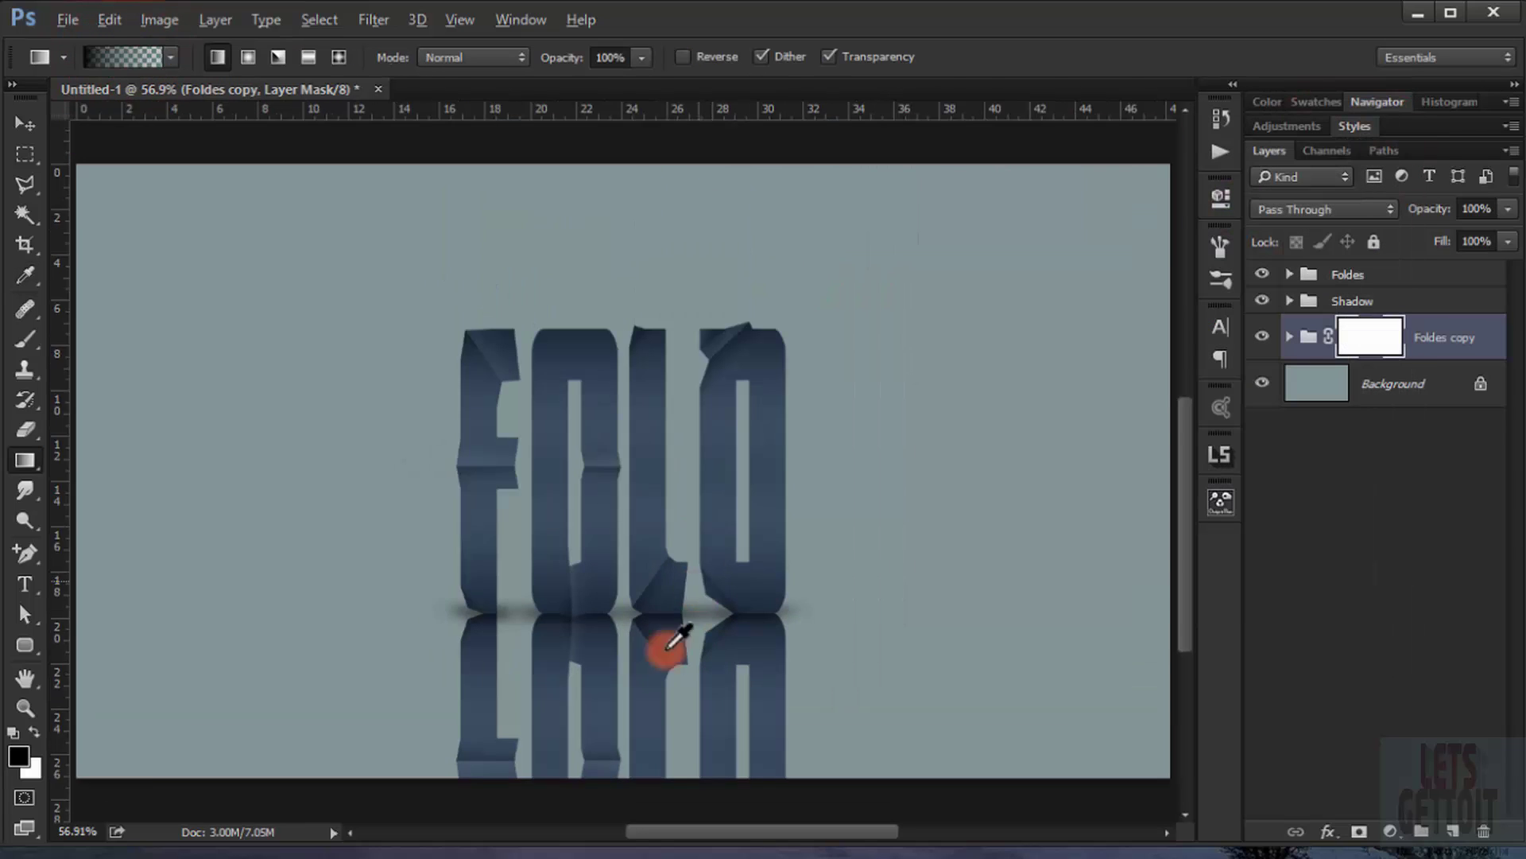
- Fade the lower part of the reflection with an upward gradient on its mask, and set Foldes copy to Overlay blending
{"action": "scroll", "coordinate": [665, 641], "scroll_direction": "down", "scroll_amount": 2}
{"action": "left_click_drag", "start_coordinate": [641, 784], "coordinate": [599, 586]}
{"action": "left_click_drag", "start_coordinate": [621, 763], "coordinate": [632, 580]}
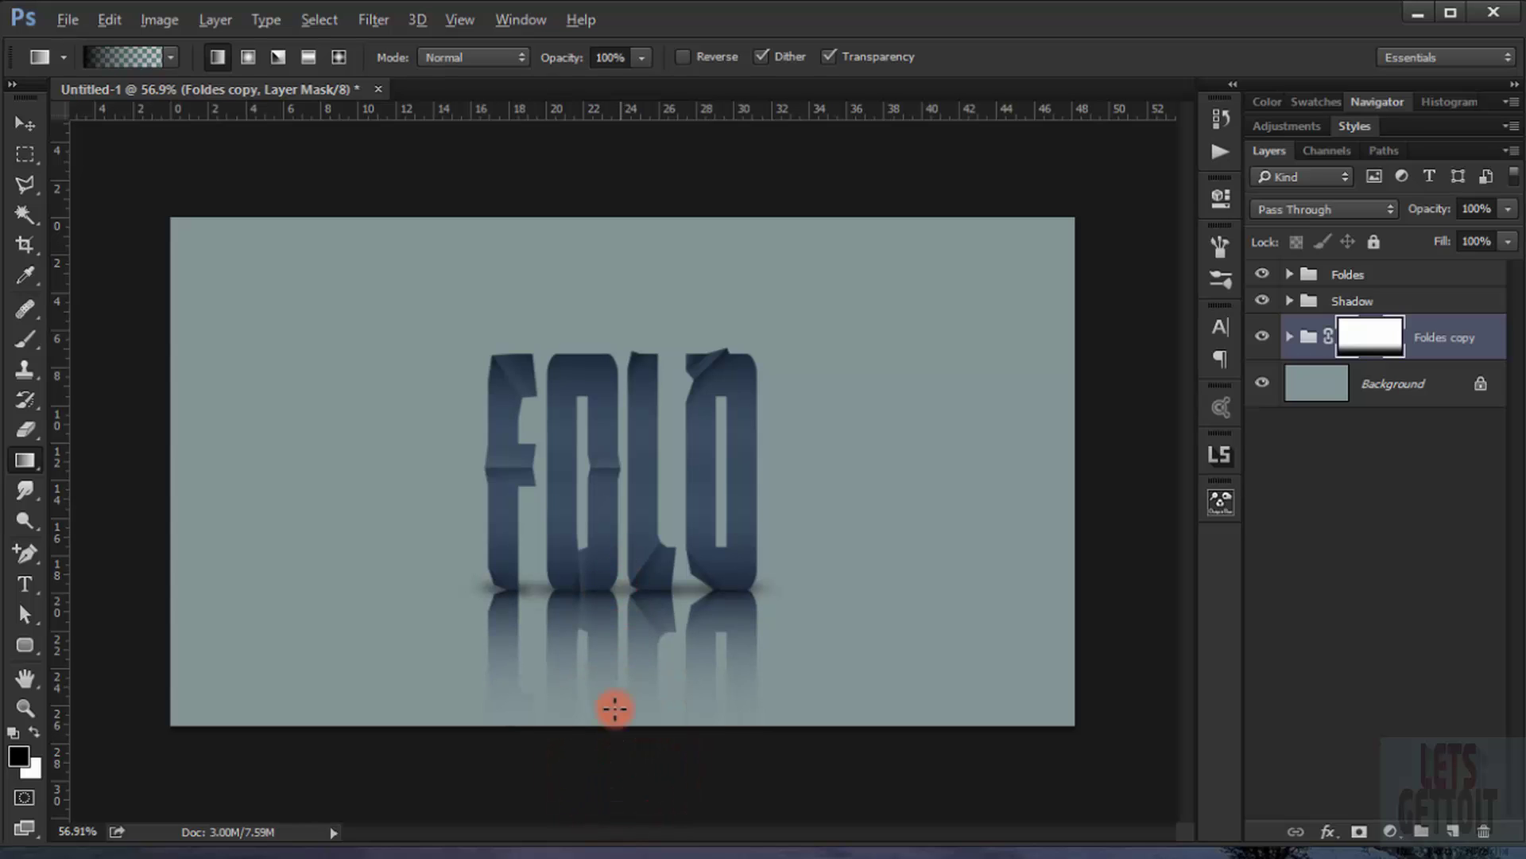
{"action": "left_click", "coordinate": [1344, 211]}
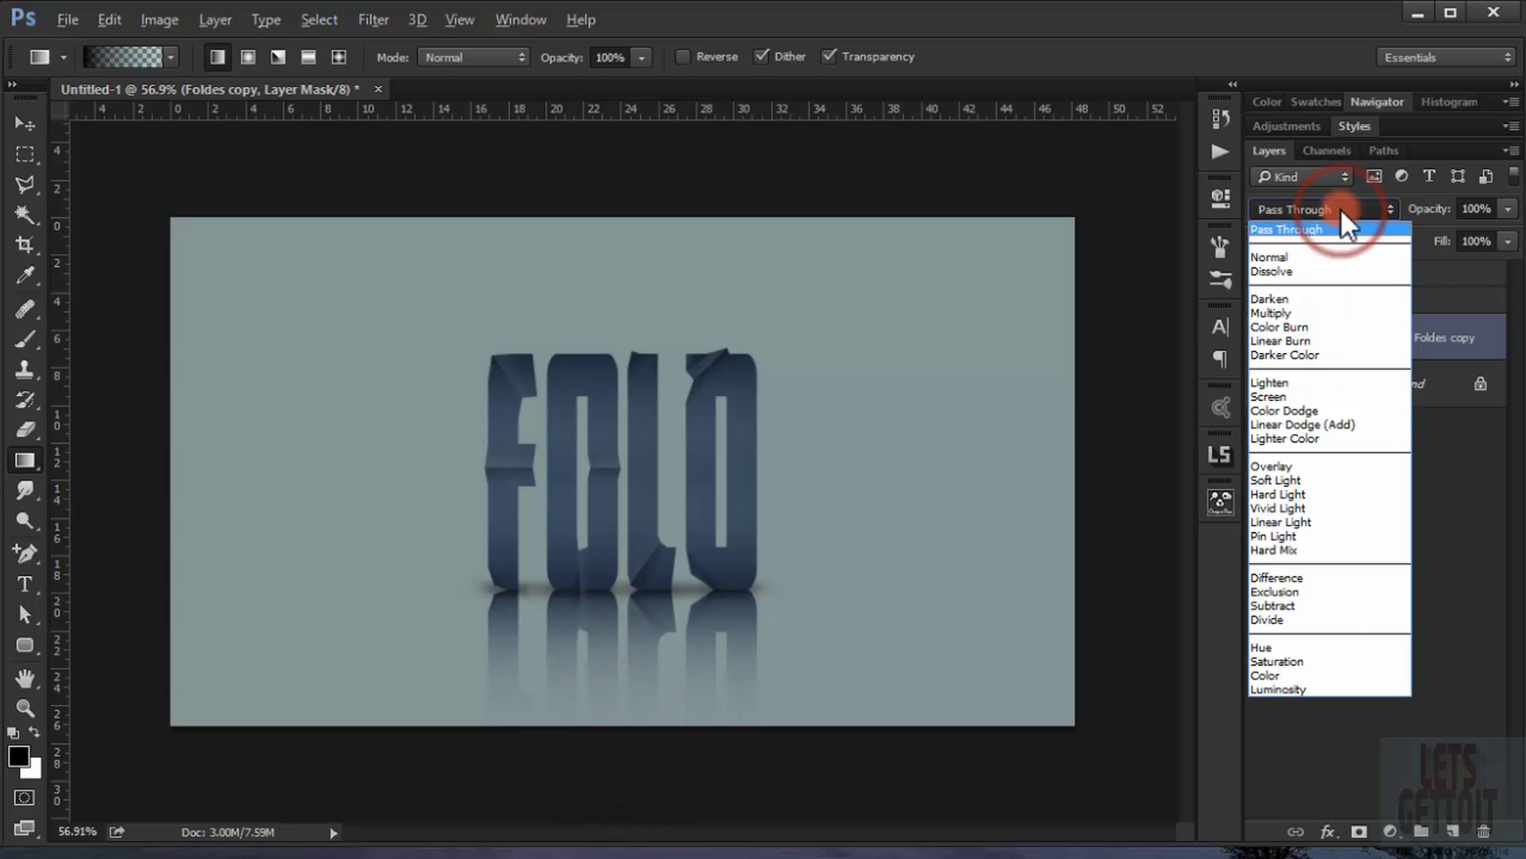
{"action": "left_click", "coordinate": [1280, 466]}
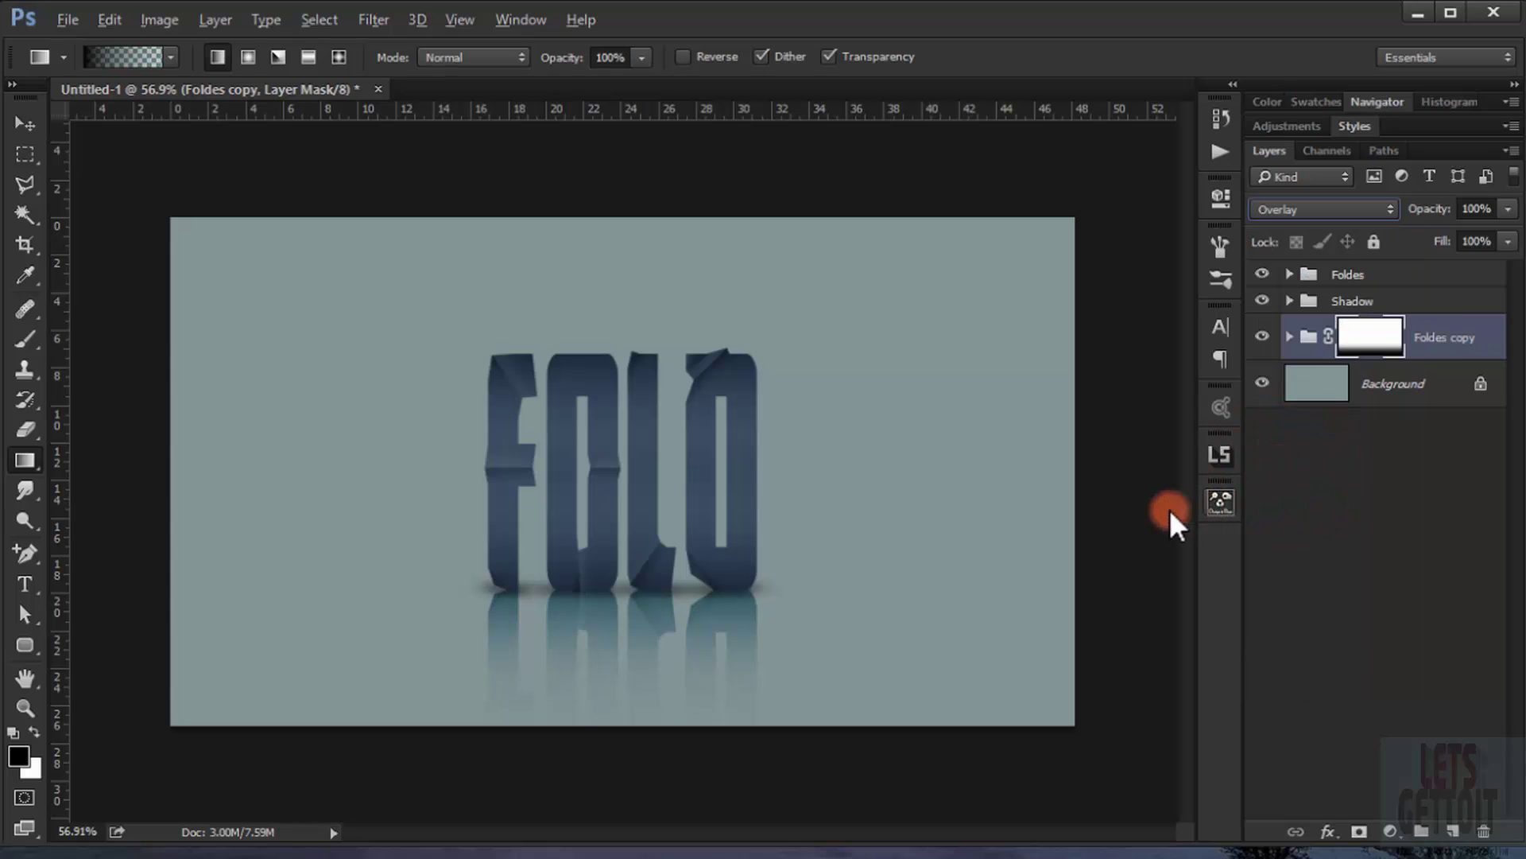
- Strengthen the fade at the bottom of the reflection with another upward gradient on the Foldes copy mask
{"action": "scroll", "coordinate": [726, 569], "scroll_direction": "down", "scroll_amount": 4}
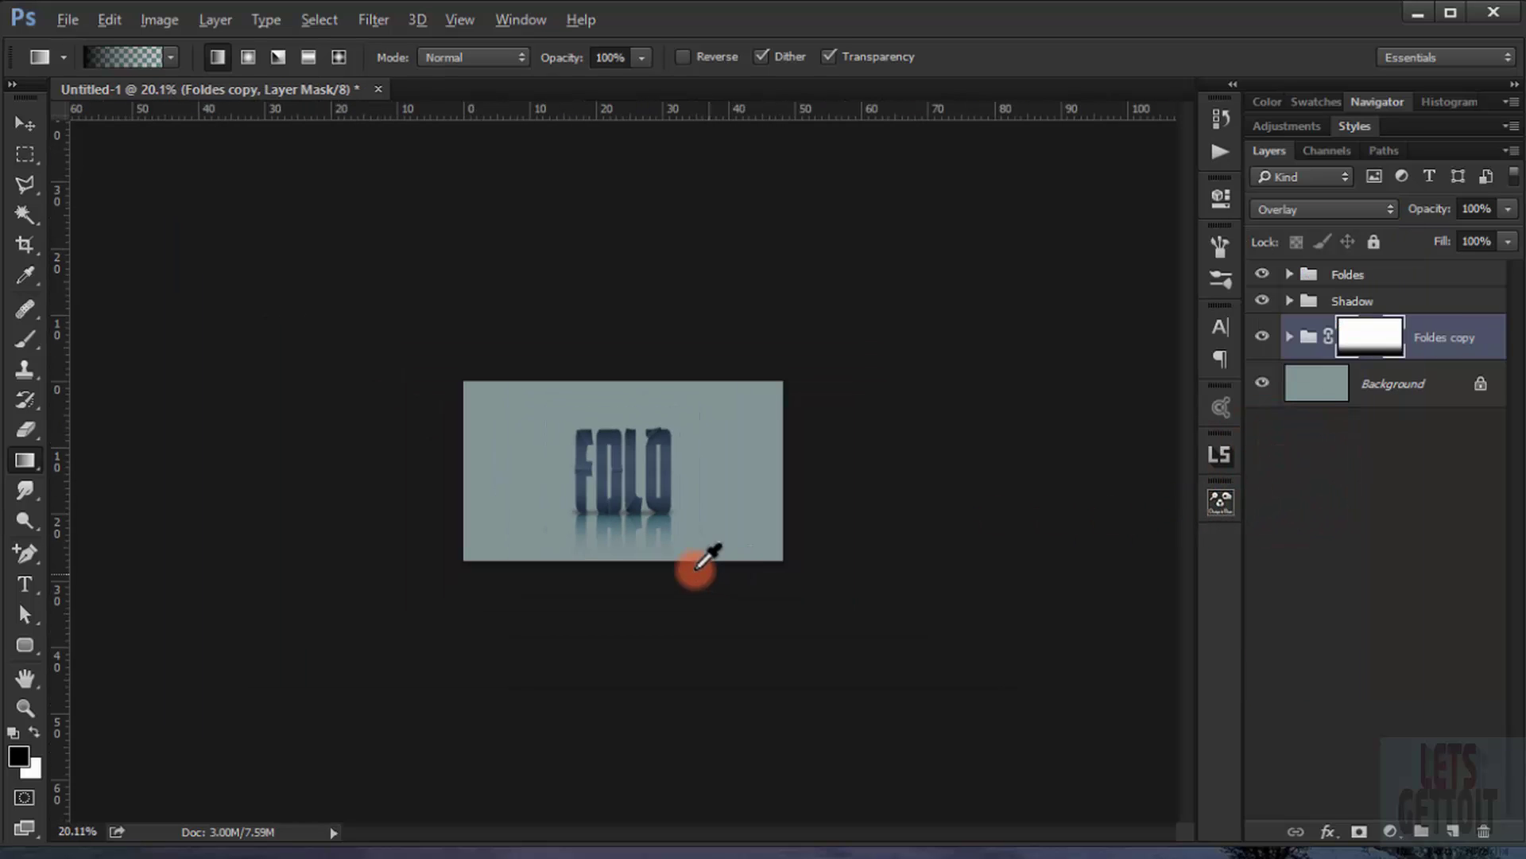
{"action": "scroll", "coordinate": [699, 559], "scroll_direction": "up", "scroll_amount": 5}
{"action": "scroll", "coordinate": [697, 564], "scroll_direction": "up", "scroll_amount": 4}
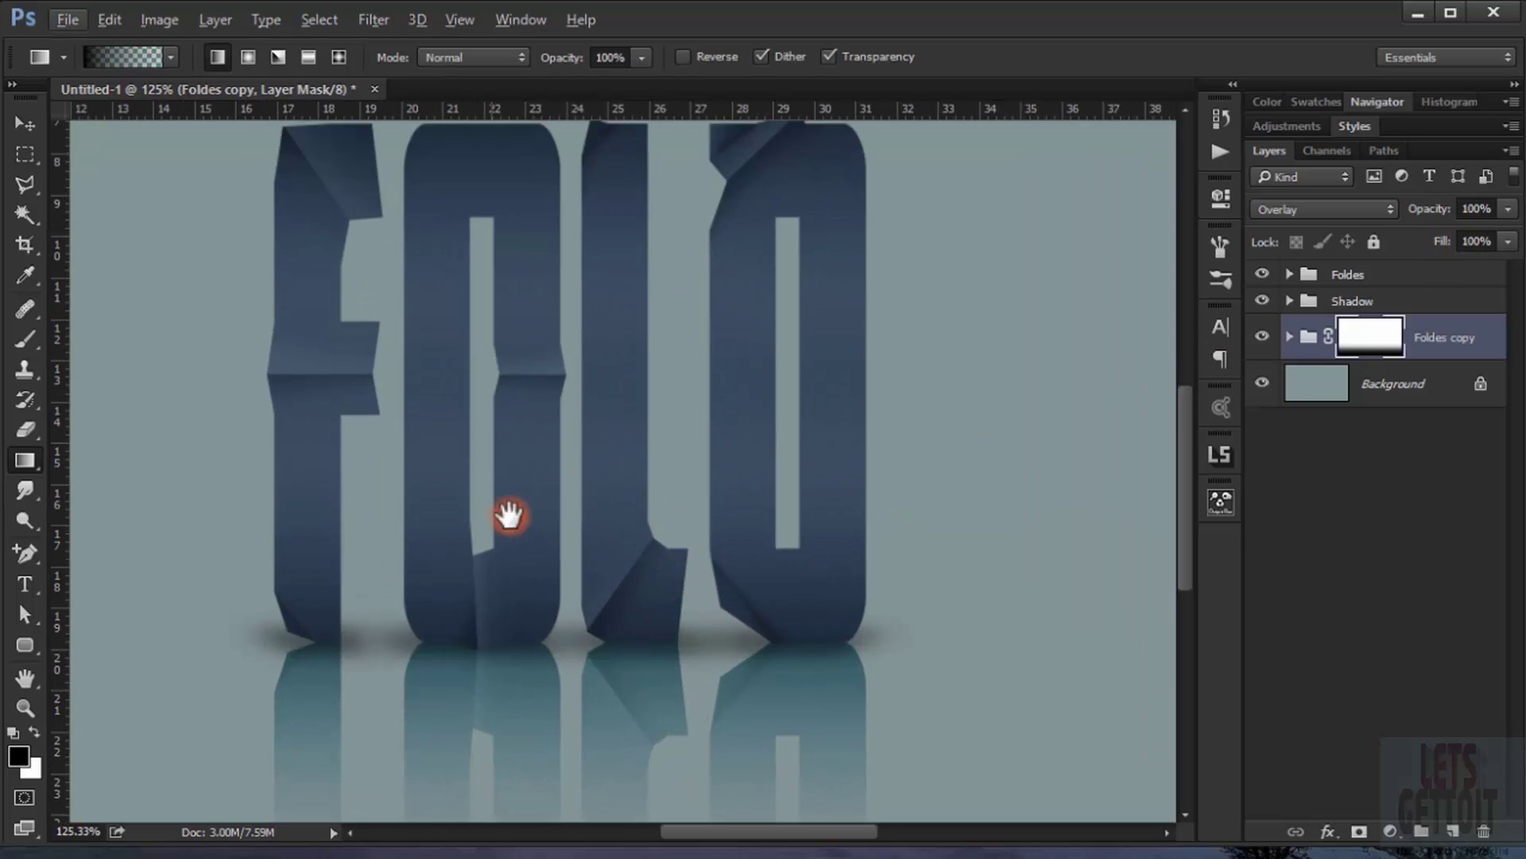
{"action": "left_click_drag", "start_coordinate": [511, 517], "coordinate": [1097, 302]}
{"action": "left_click", "coordinate": [1300, 207]}
{"action": "scroll", "coordinate": [721, 597], "scroll_direction": "down", "scroll_amount": 3}
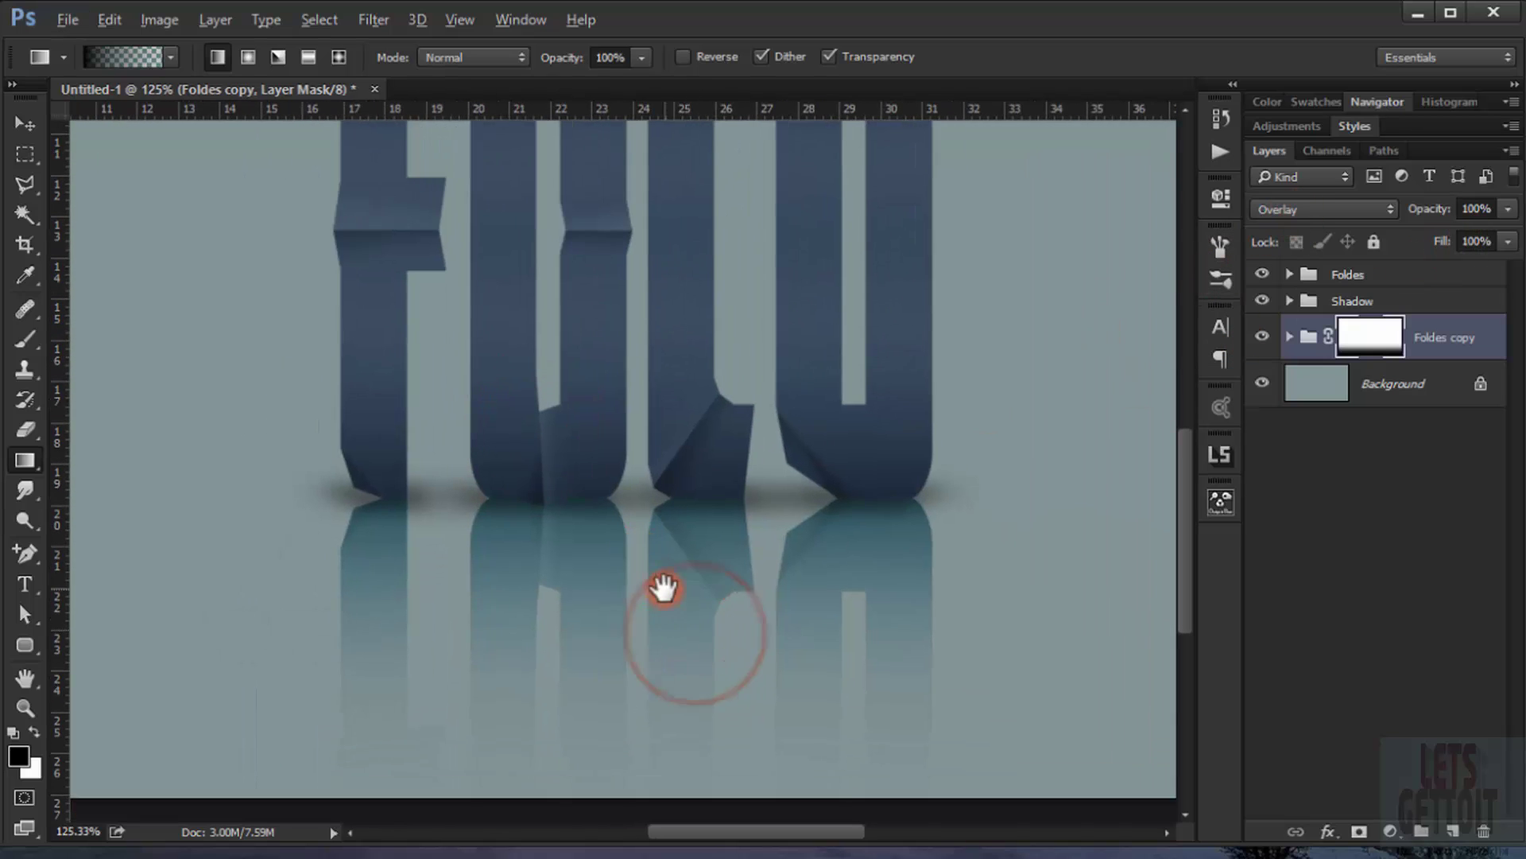
{"action": "left_click", "coordinate": [1370, 330]}
{"action": "left_click_drag", "start_coordinate": [687, 773], "coordinate": [674, 528]}
- Examine the faded reflection beneath the letters both close up and across the whole canvas
{"action": "scroll", "coordinate": [674, 529], "scroll_direction": "down", "scroll_amount": 1}
{"action": "scroll", "coordinate": [674, 529], "scroll_direction": "down", "scroll_amount": 5}
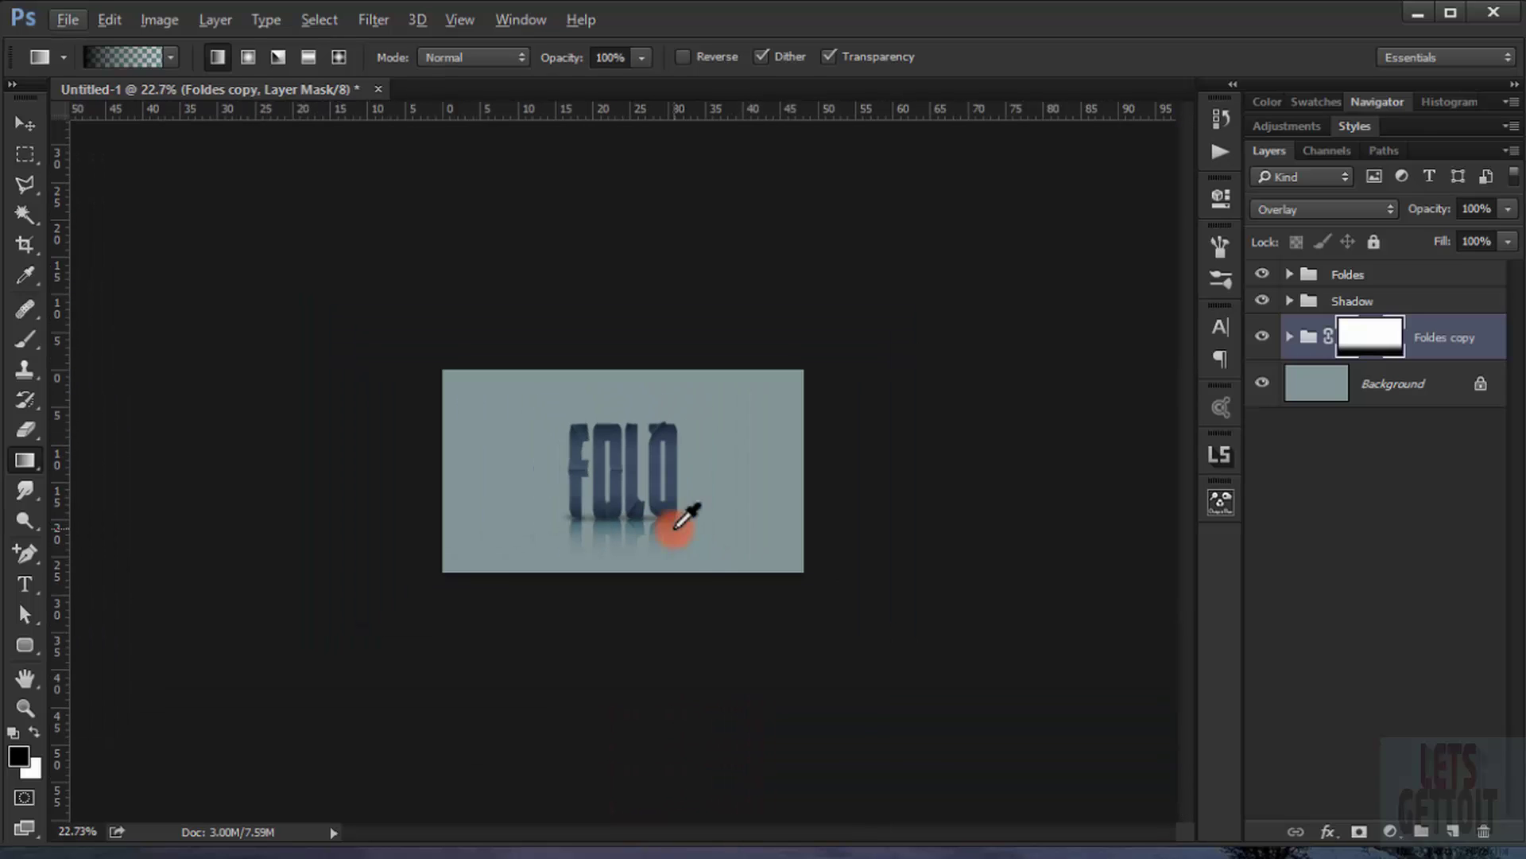
{"action": "scroll", "coordinate": [720, 563], "scroll_direction": "up", "scroll_amount": 3}
{"action": "scroll", "coordinate": [704, 606], "scroll_direction": "up", "scroll_amount": 2}
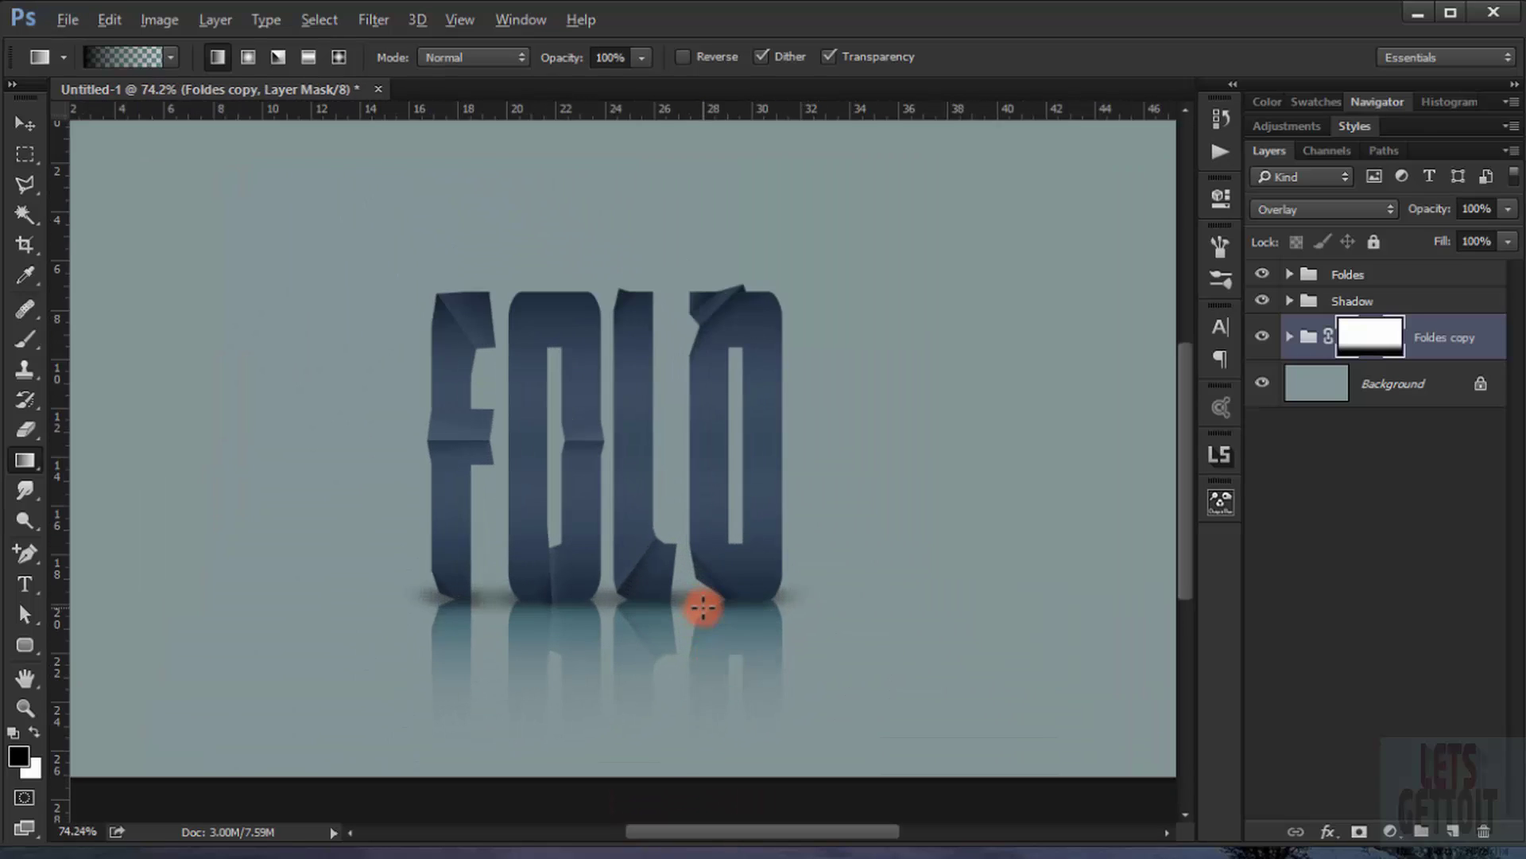
{"action": "scroll", "coordinate": [705, 607], "scroll_direction": "up", "scroll_amount": 3}
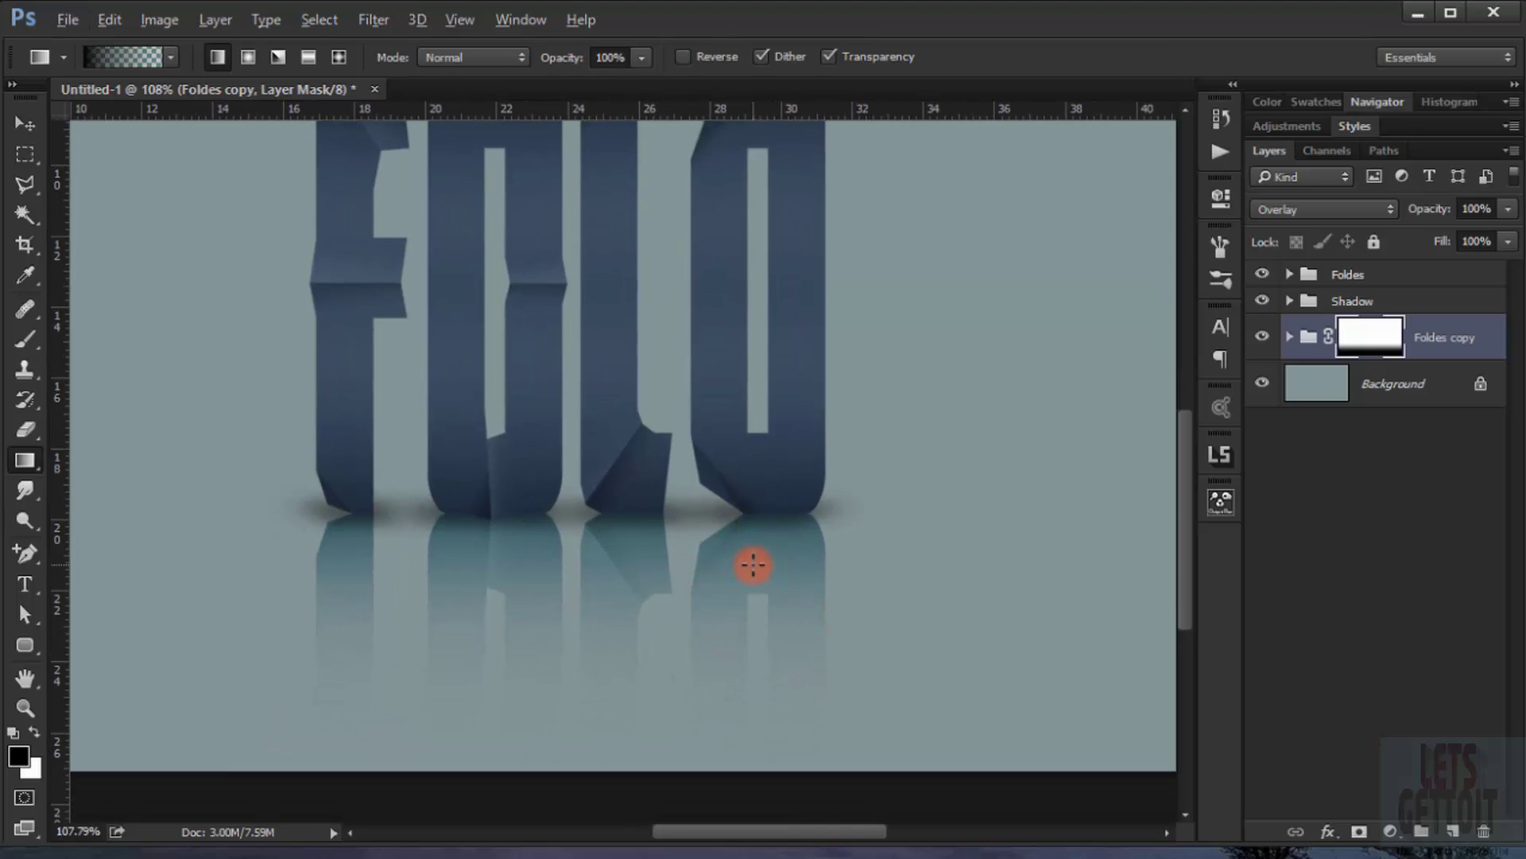
{"action": "scroll", "coordinate": [755, 564], "scroll_direction": "down", "scroll_amount": 3}
{"action": "scroll", "coordinate": [763, 563], "scroll_direction": "down", "scroll_amount": 2}
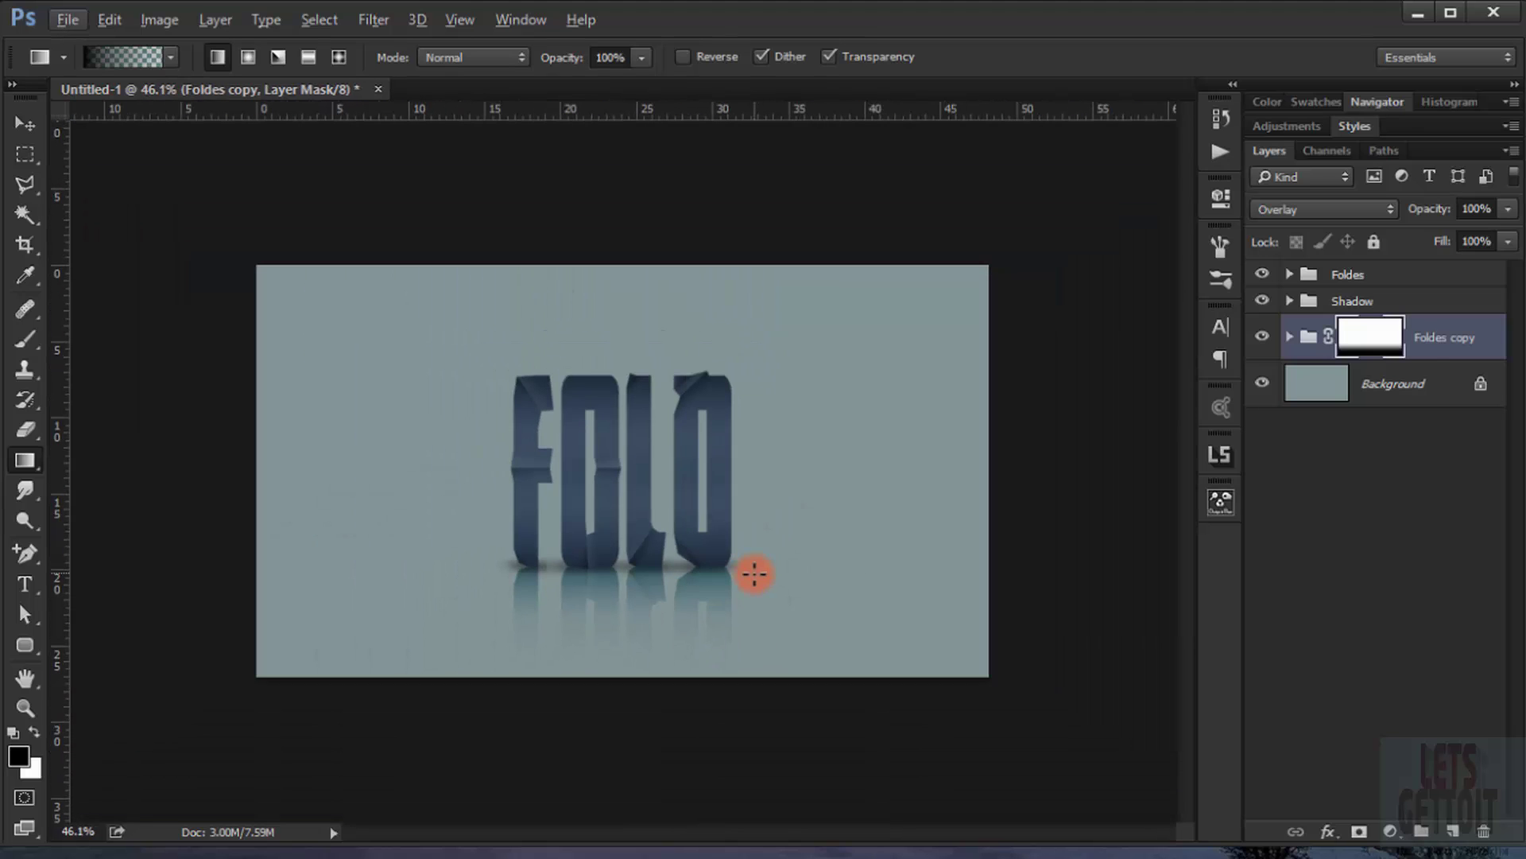
- Place the Grungy_Texture image from its file folder into the document at the centre of the canvas
{"action": "mouse_move", "coordinate": [273, 855]}
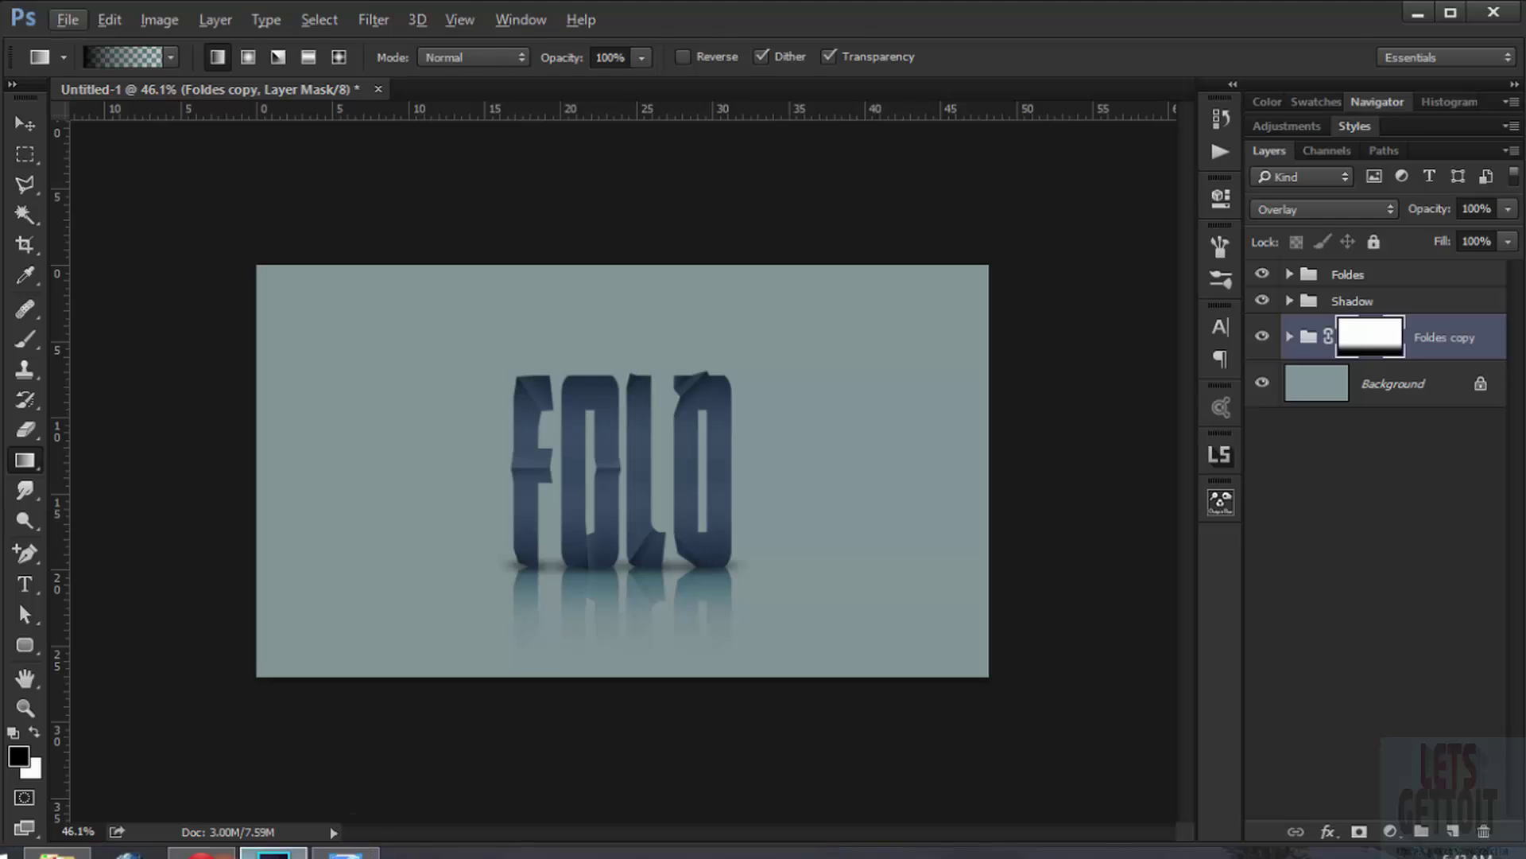
{"action": "left_click", "coordinate": [394, 657]}
{"action": "left_click_drag", "start_coordinate": [453, 51], "coordinate": [1299, 158]}
{"action": "left_click", "coordinate": [979, 298]}
{"action": "left_click_drag", "start_coordinate": [980, 299], "coordinate": [488, 403]}
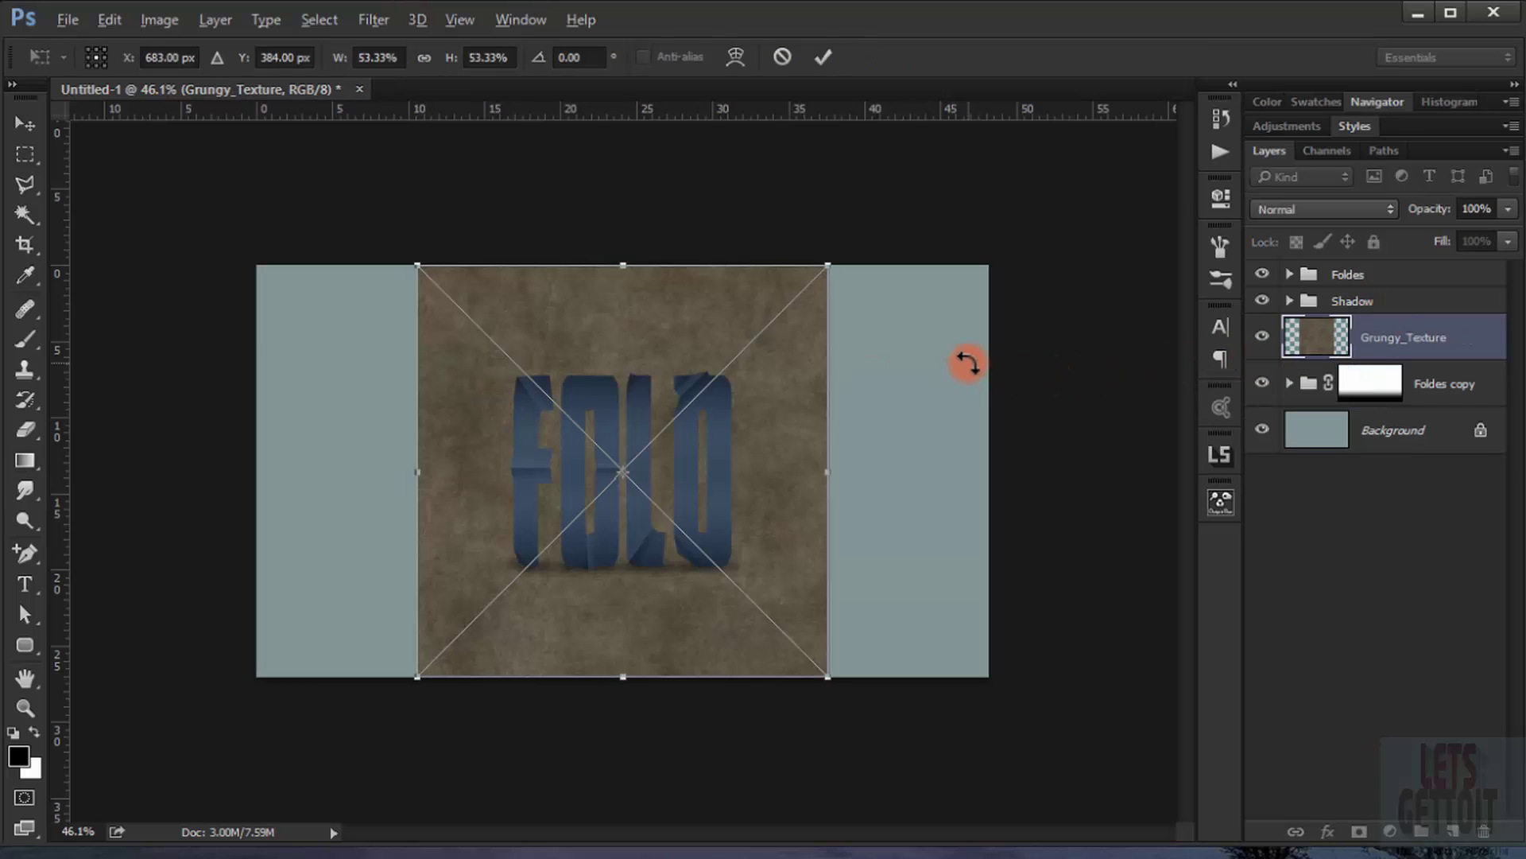
{"action": "key", "text": "Return"}
- Move the Grungy_Texture layer above the Foldes group and clip it to that group
{"action": "left_click_drag", "start_coordinate": [1363, 334], "coordinate": [1352, 262]}
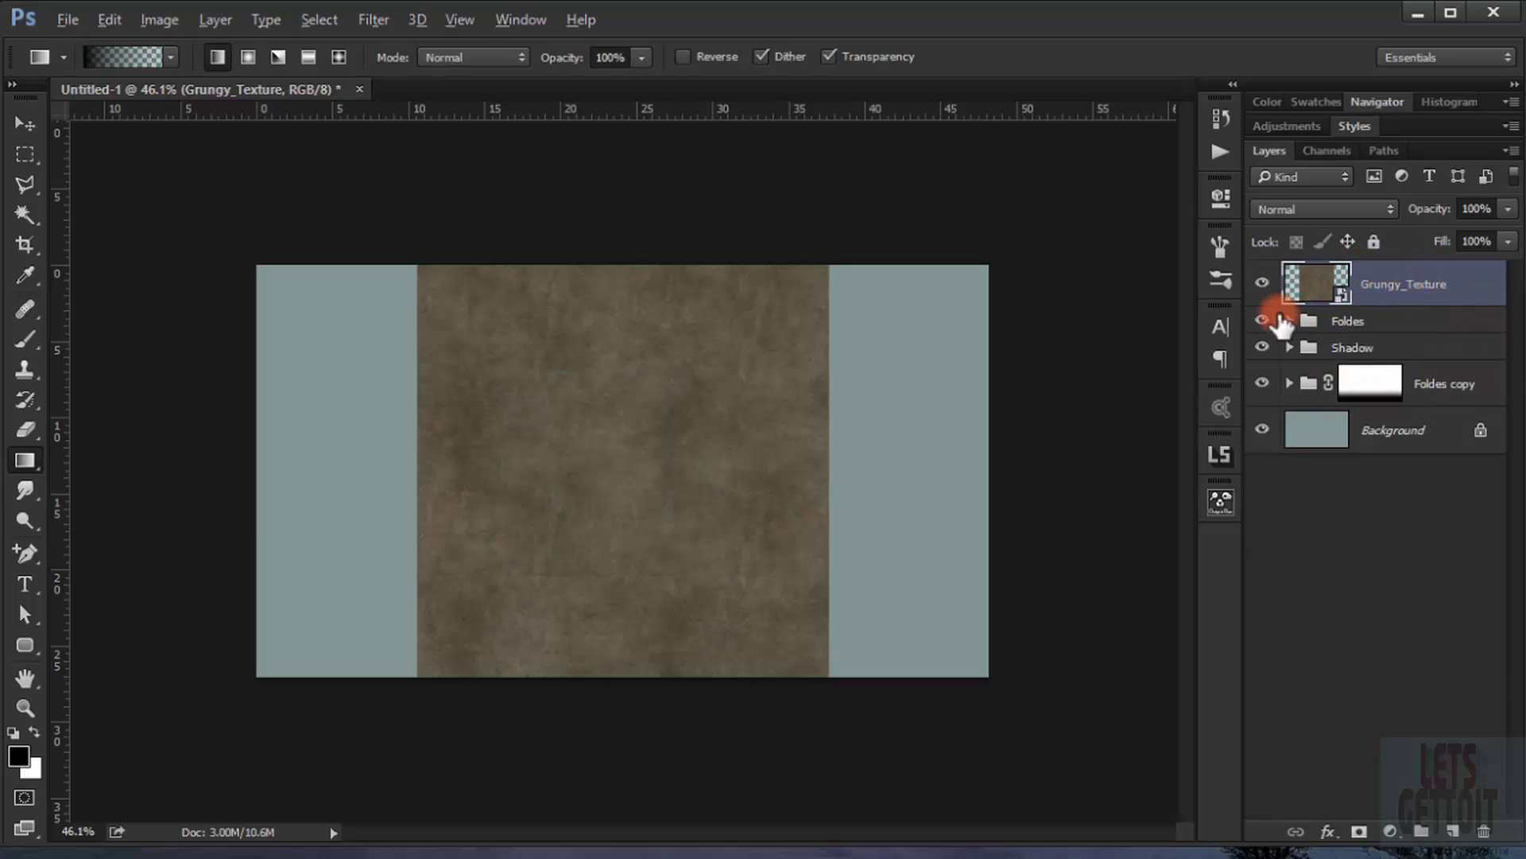
{"action": "left_click", "coordinate": [1423, 305], "text": "alt"}
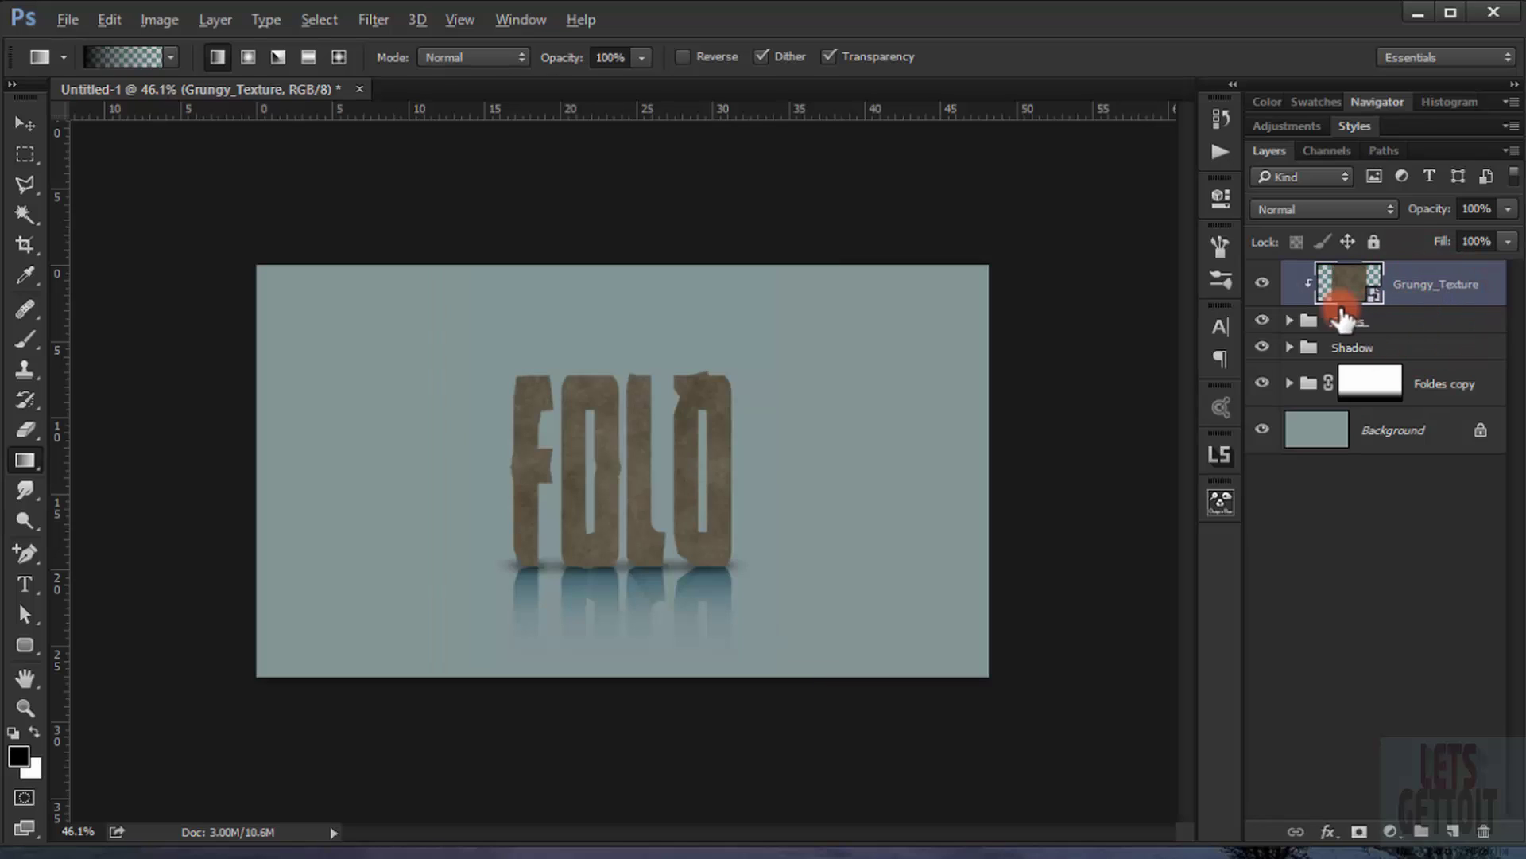
- Set the Grungy_Texture layer to Soft Light blending with 50% opacity
{"action": "left_click", "coordinate": [1326, 207]}
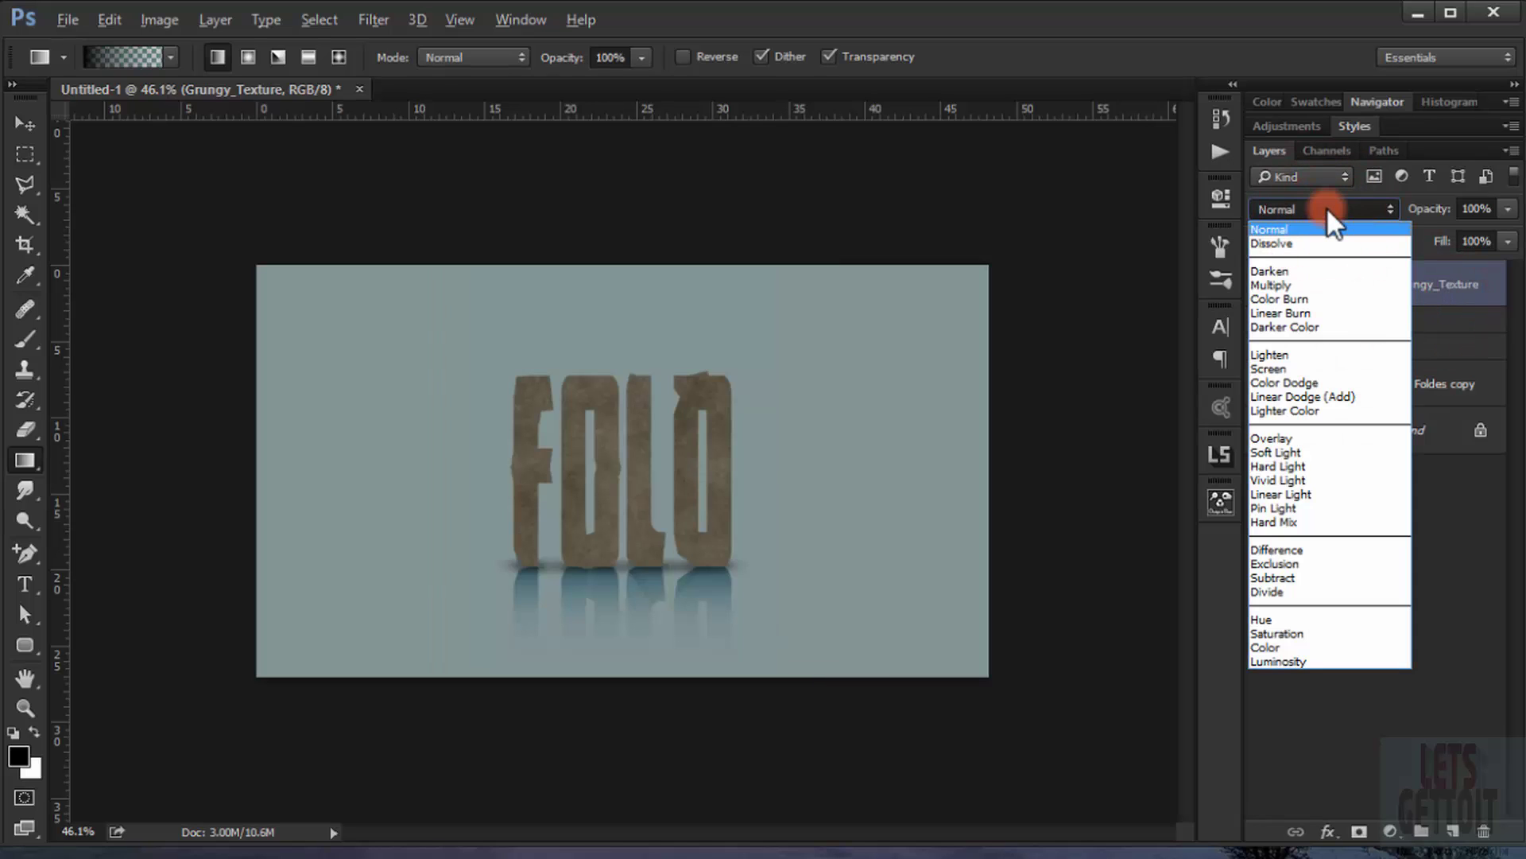
{"action": "left_click", "coordinate": [1323, 445]}
{"action": "scroll", "coordinate": [629, 469], "scroll_direction": "up", "scroll_amount": 5}
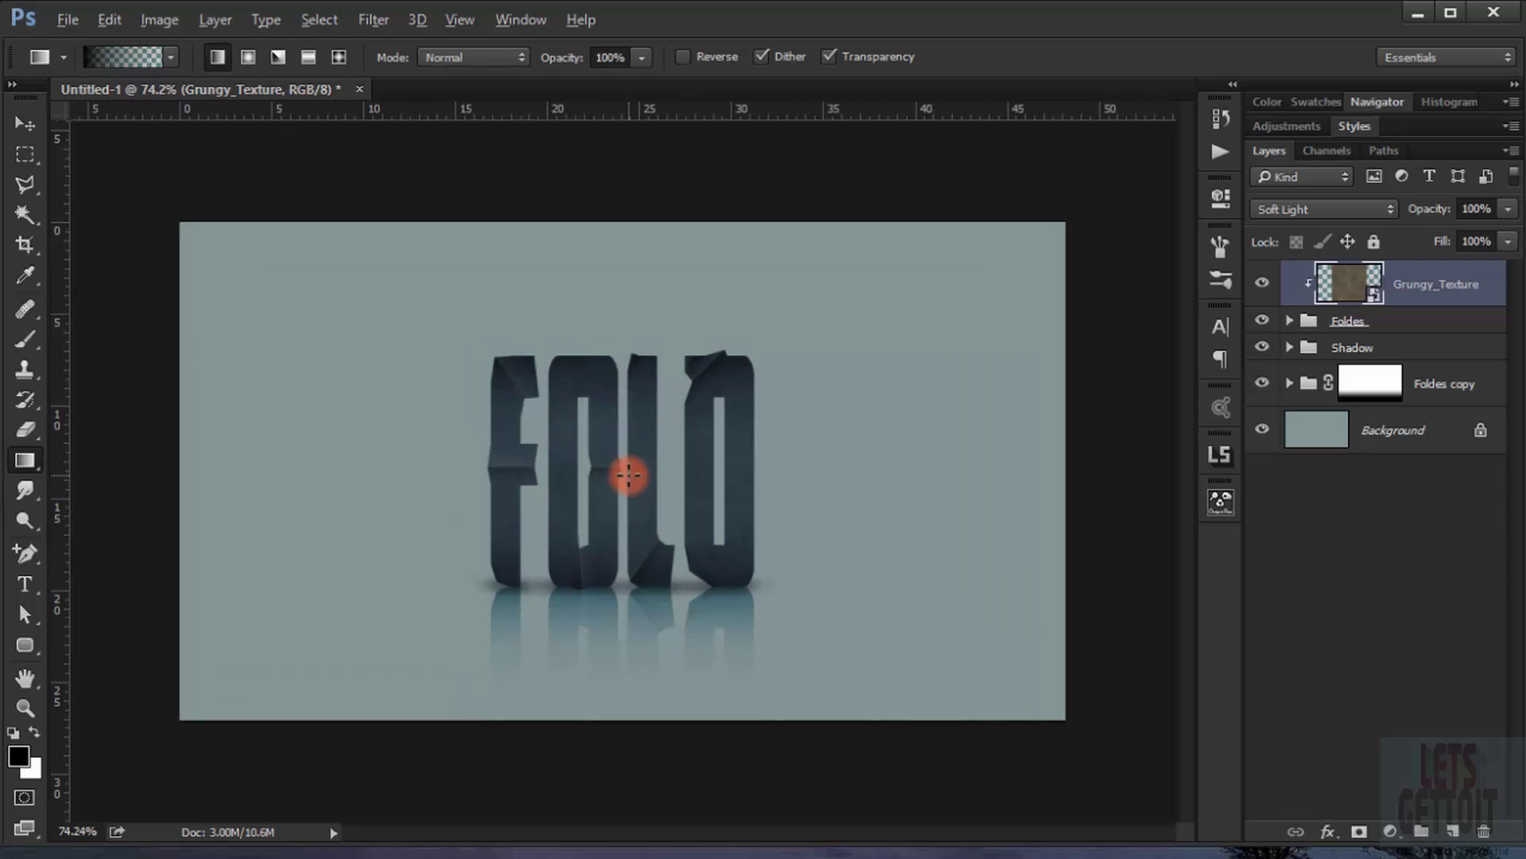
{"action": "left_click", "coordinate": [1483, 208]}
{"action": "type", "text": "50"}
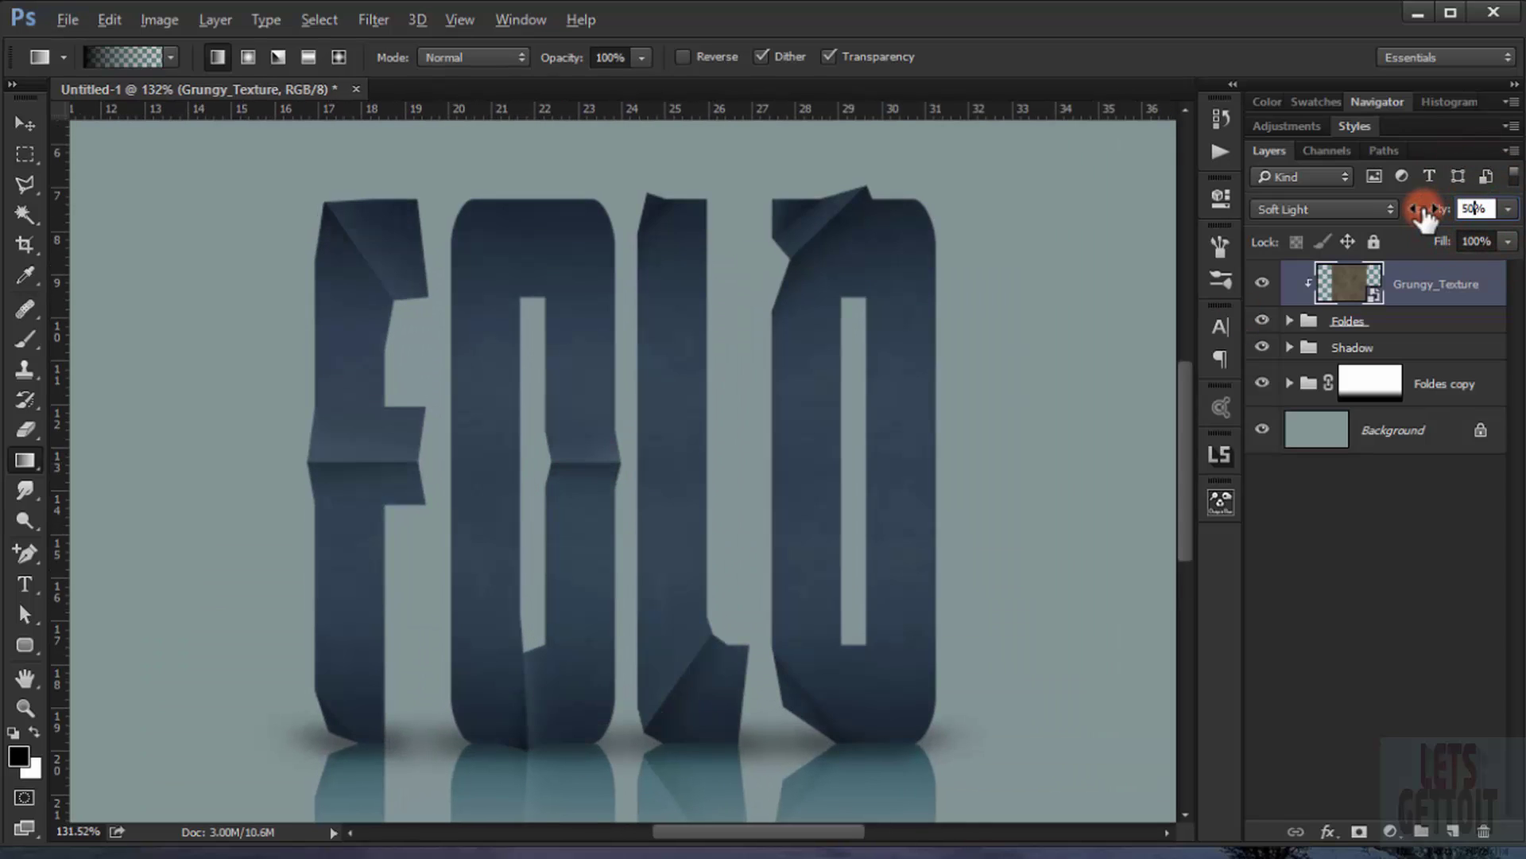
{"action": "scroll", "coordinate": [794, 486], "scroll_direction": "down", "scroll_amount": 5}
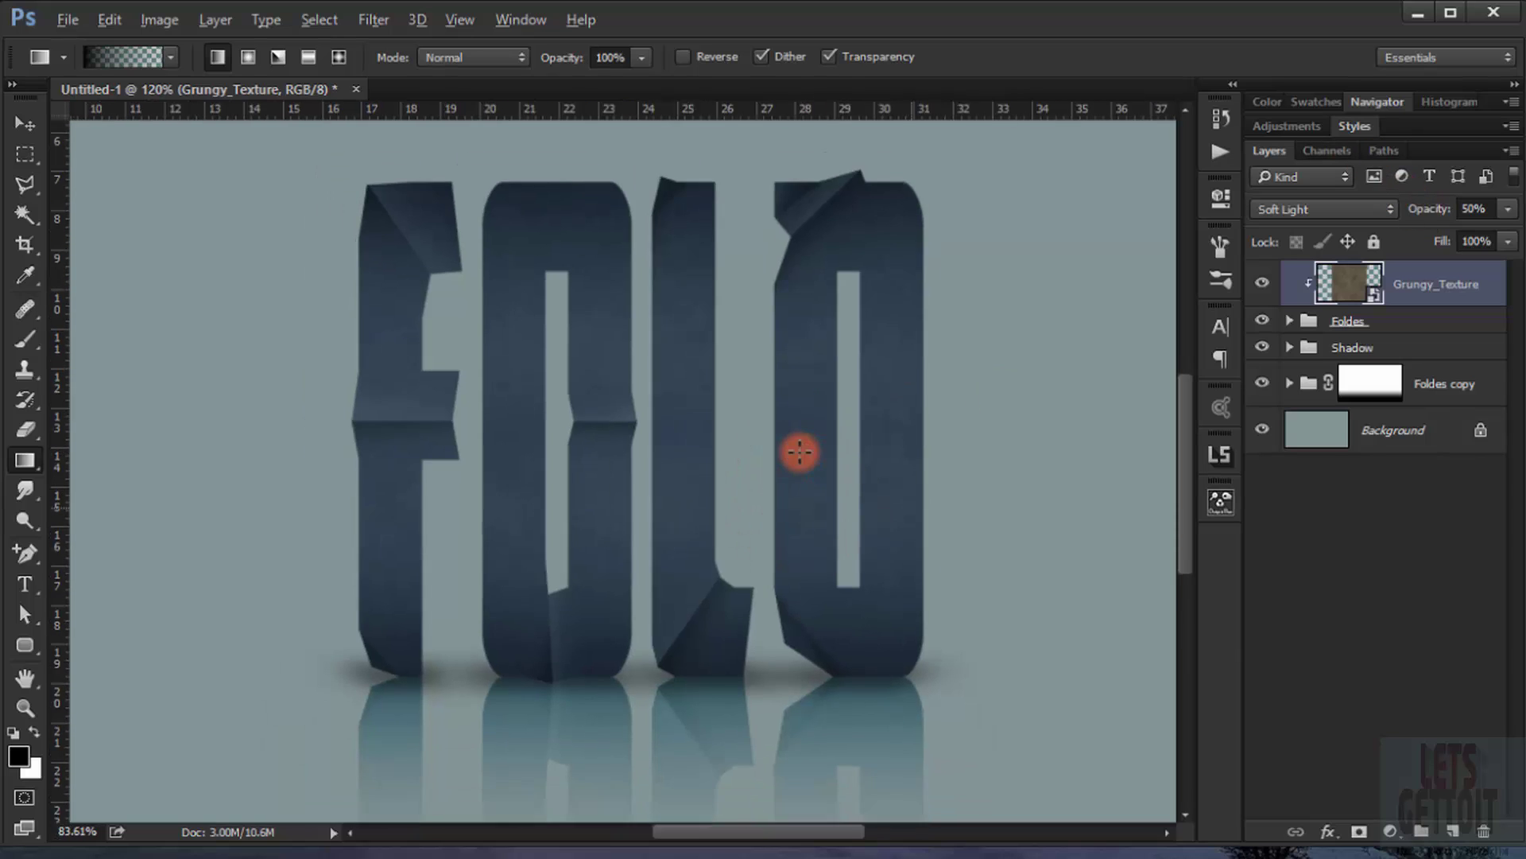
- Duplicate the Dark and Light layers of the Foldes group and move both copies above the Grungy_Texture layer
{"action": "scroll", "coordinate": [799, 452], "scroll_direction": "up", "scroll_amount": 3}
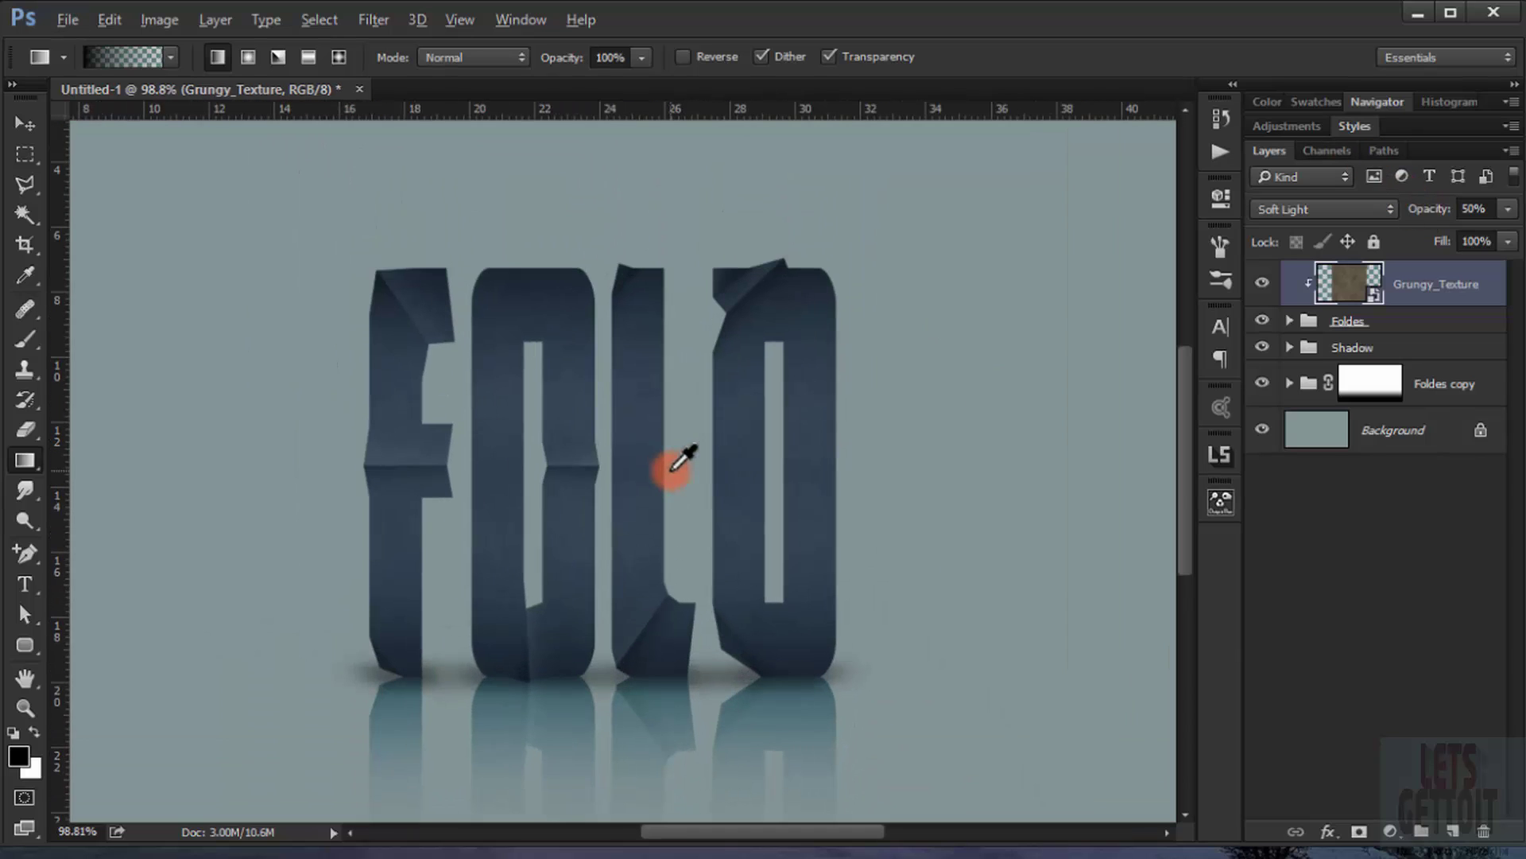
{"action": "left_click", "coordinate": [1290, 321]}
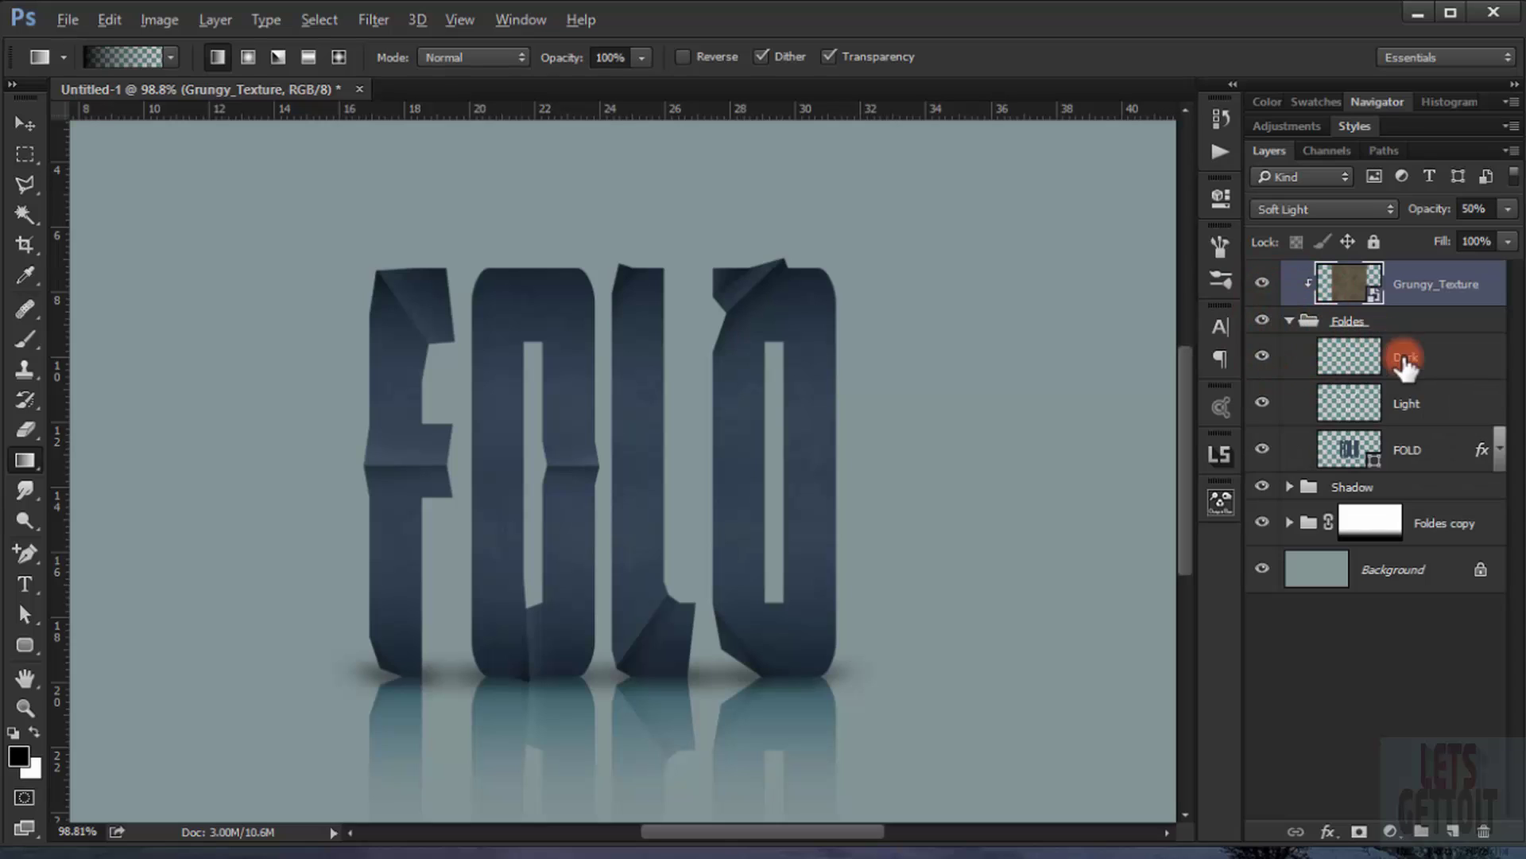
{"action": "left_click", "coordinate": [1419, 400]}
{"action": "left_click", "coordinate": [1413, 367], "text": "shift"}
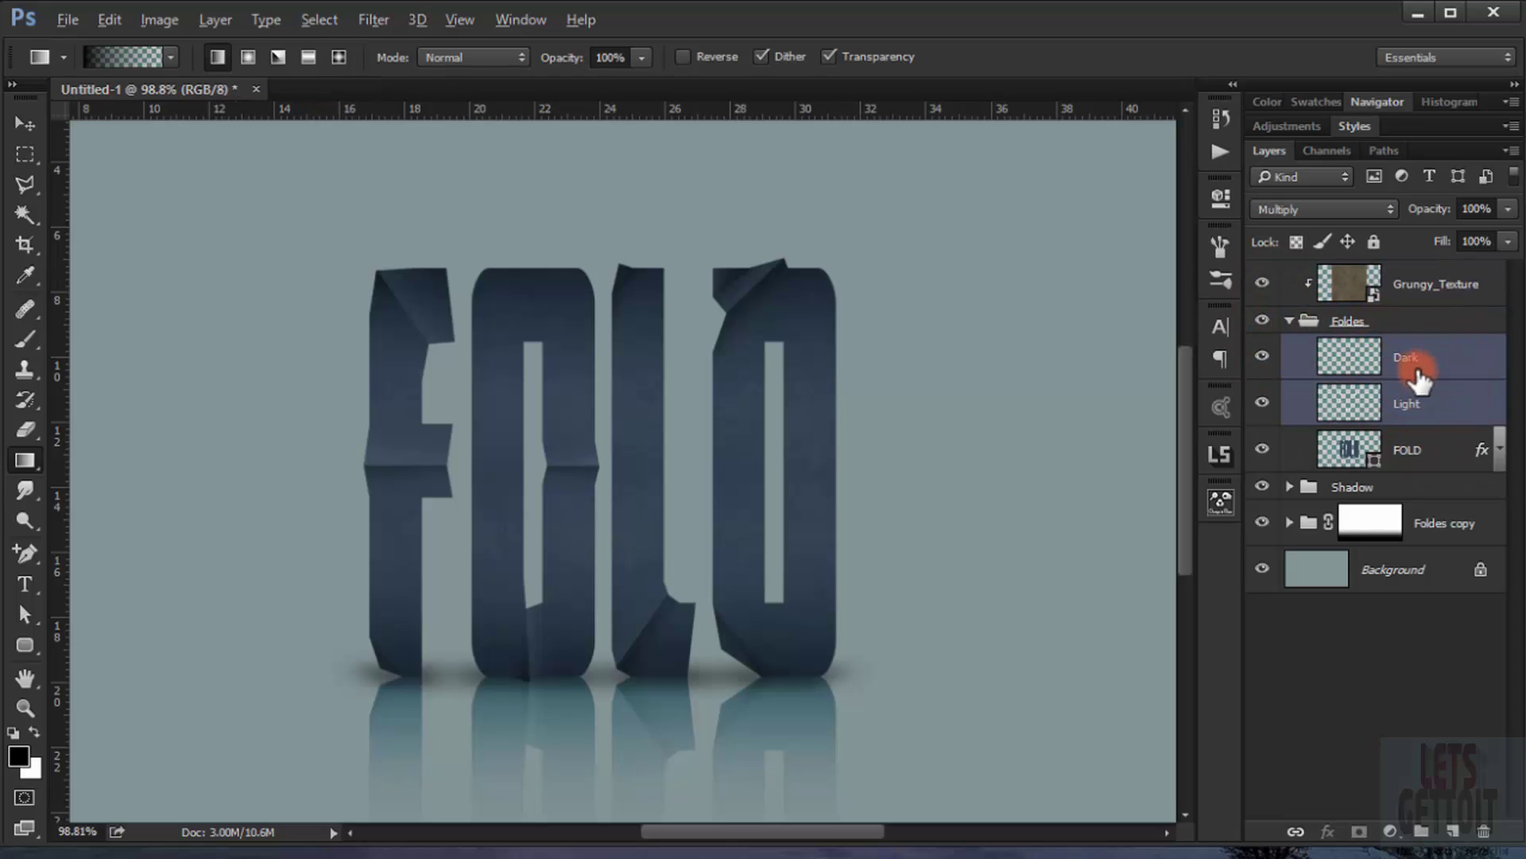
{"action": "key", "text": "ctrl+j"}
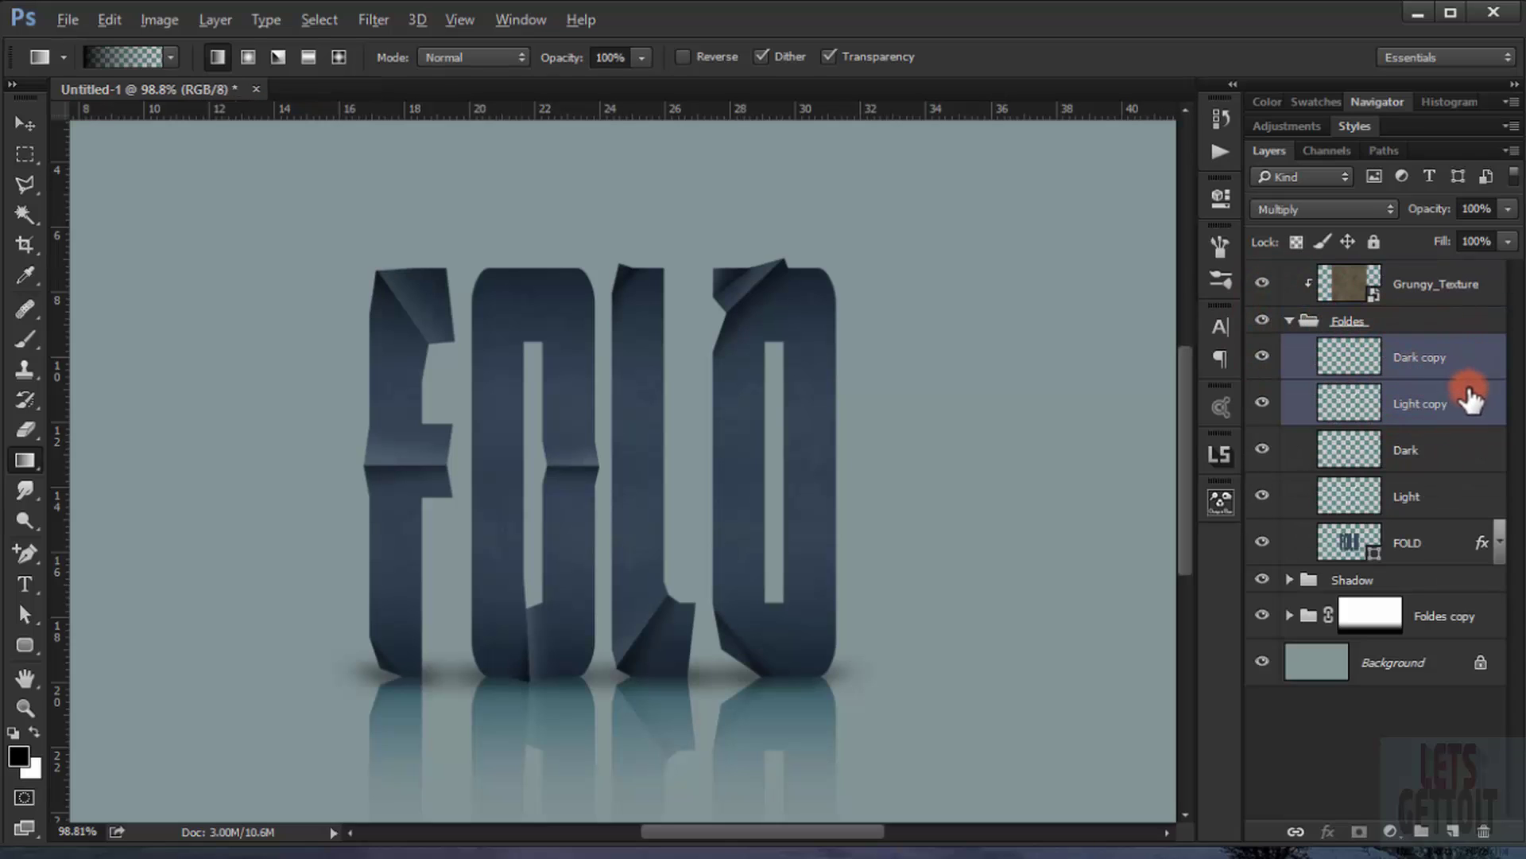
{"action": "left_click_drag", "start_coordinate": [1467, 395], "coordinate": [1385, 265]}
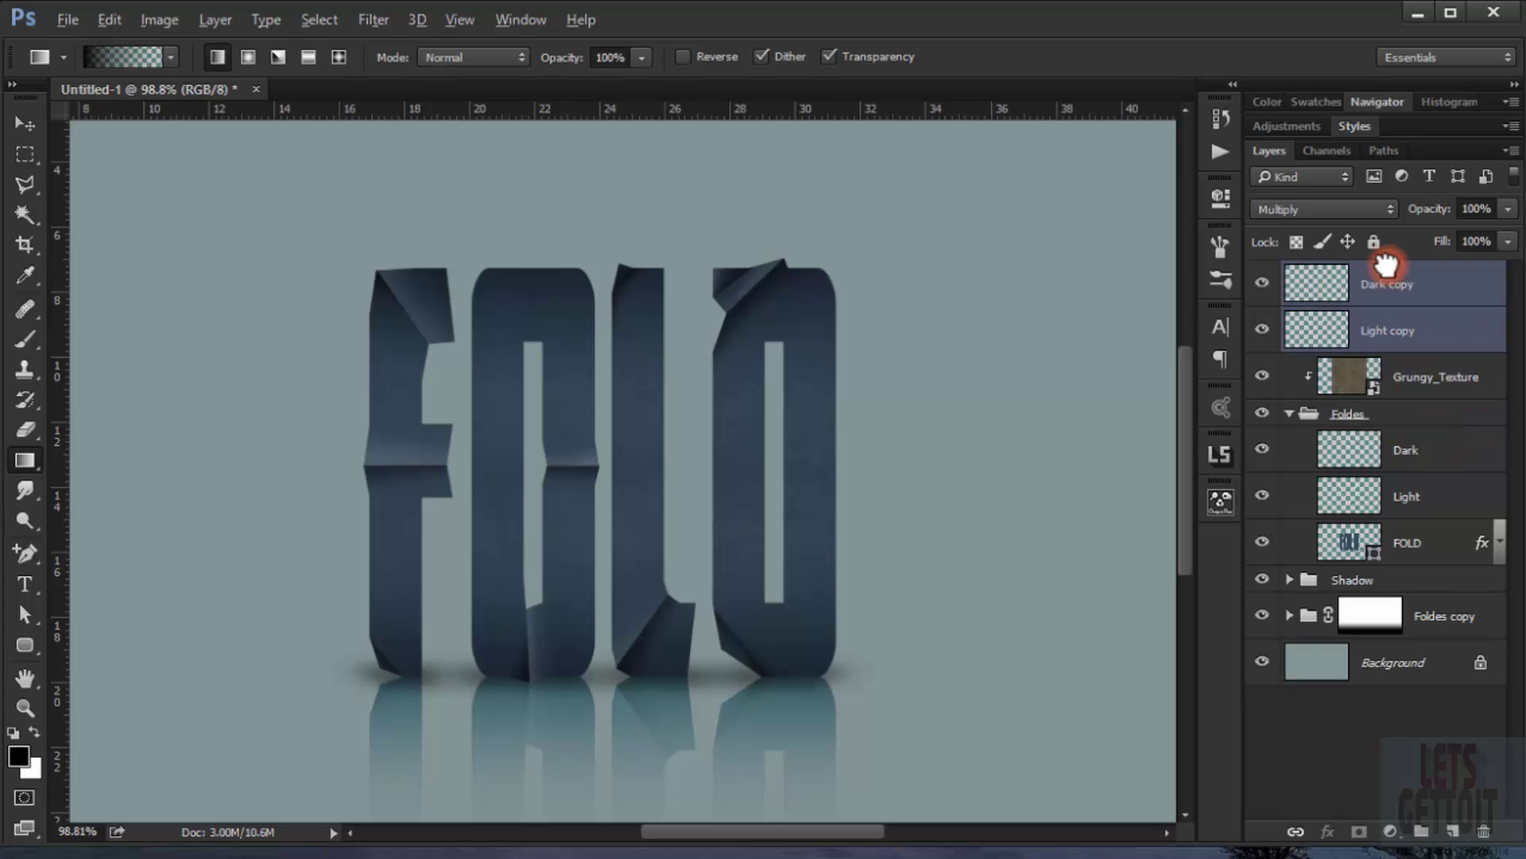
- Compare the fold shading with the Dark copy and Light copy layers hidden and shown, both close up and across the whole canvas
{"action": "left_click", "coordinate": [1264, 285]}
{"action": "left_click", "coordinate": [1264, 284]}
{"action": "left_click", "coordinate": [1262, 330]}
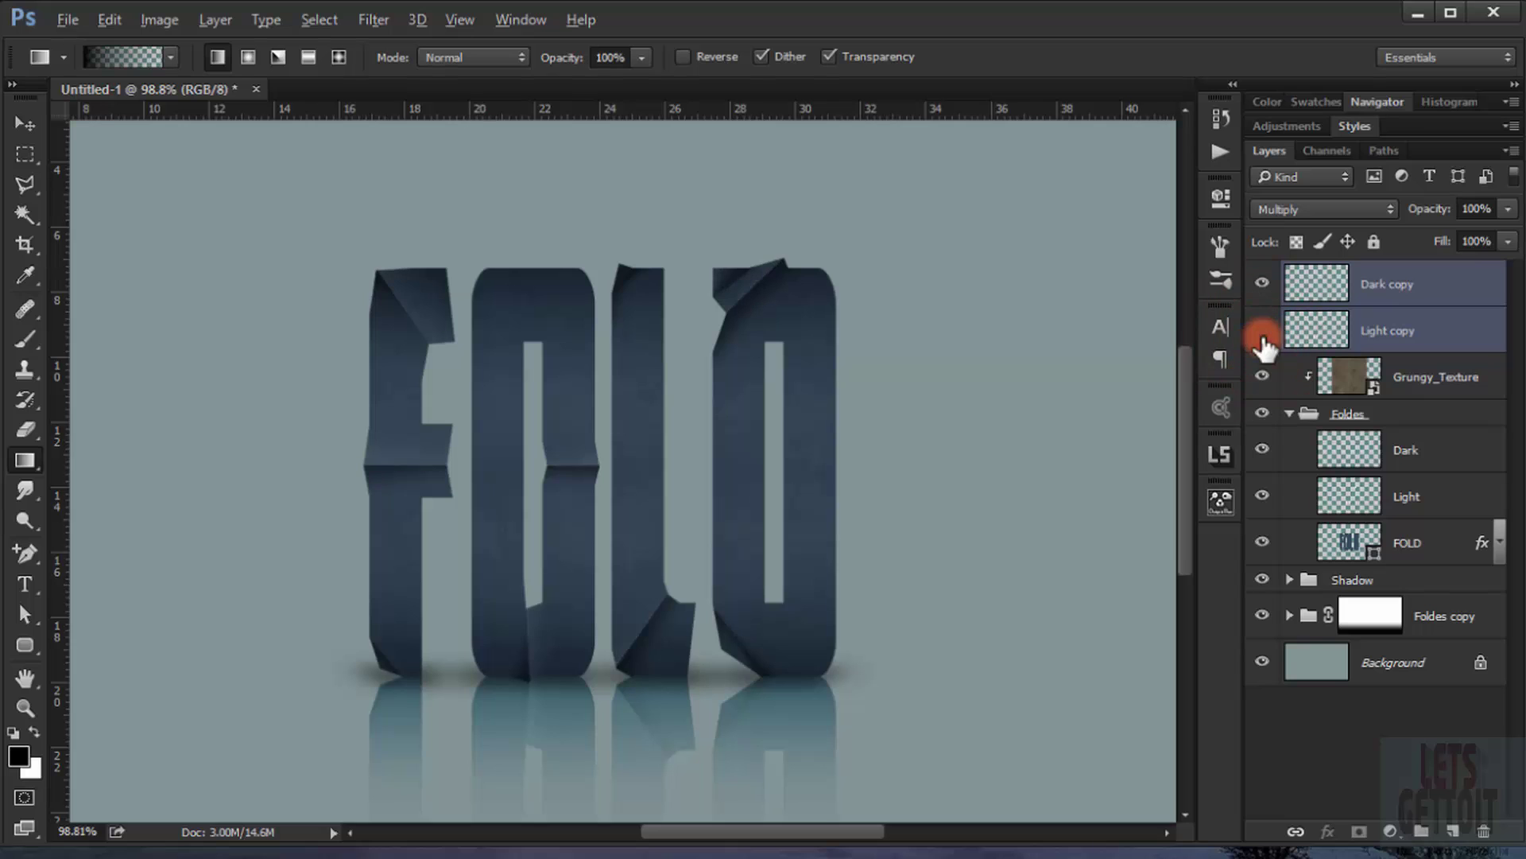
{"action": "scroll", "coordinate": [493, 408], "scroll_direction": "down", "scroll_amount": 5}
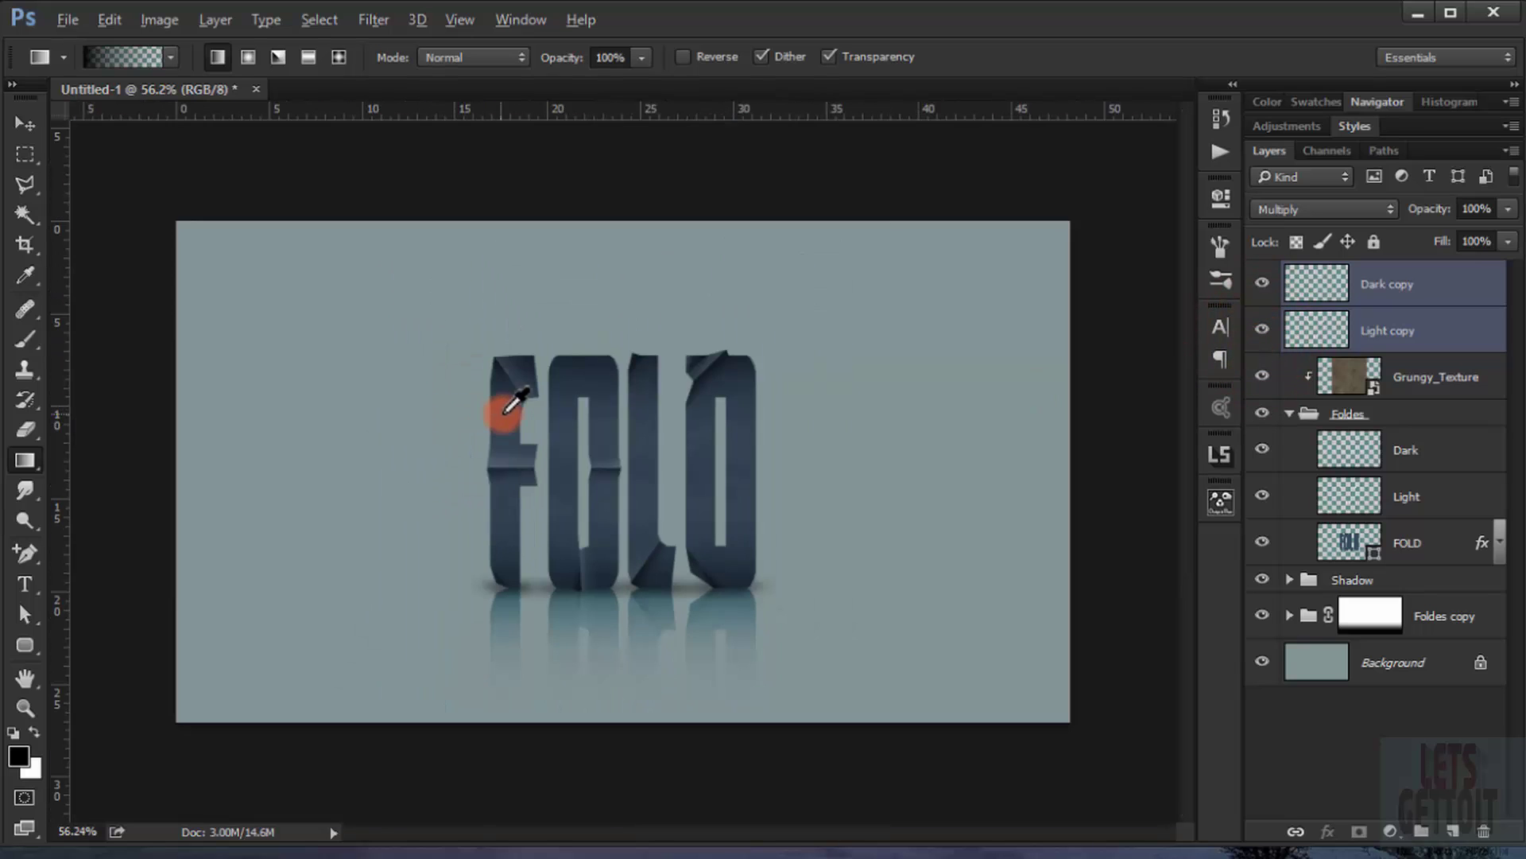
{"action": "scroll", "coordinate": [634, 454], "scroll_direction": "up", "scroll_amount": 4}
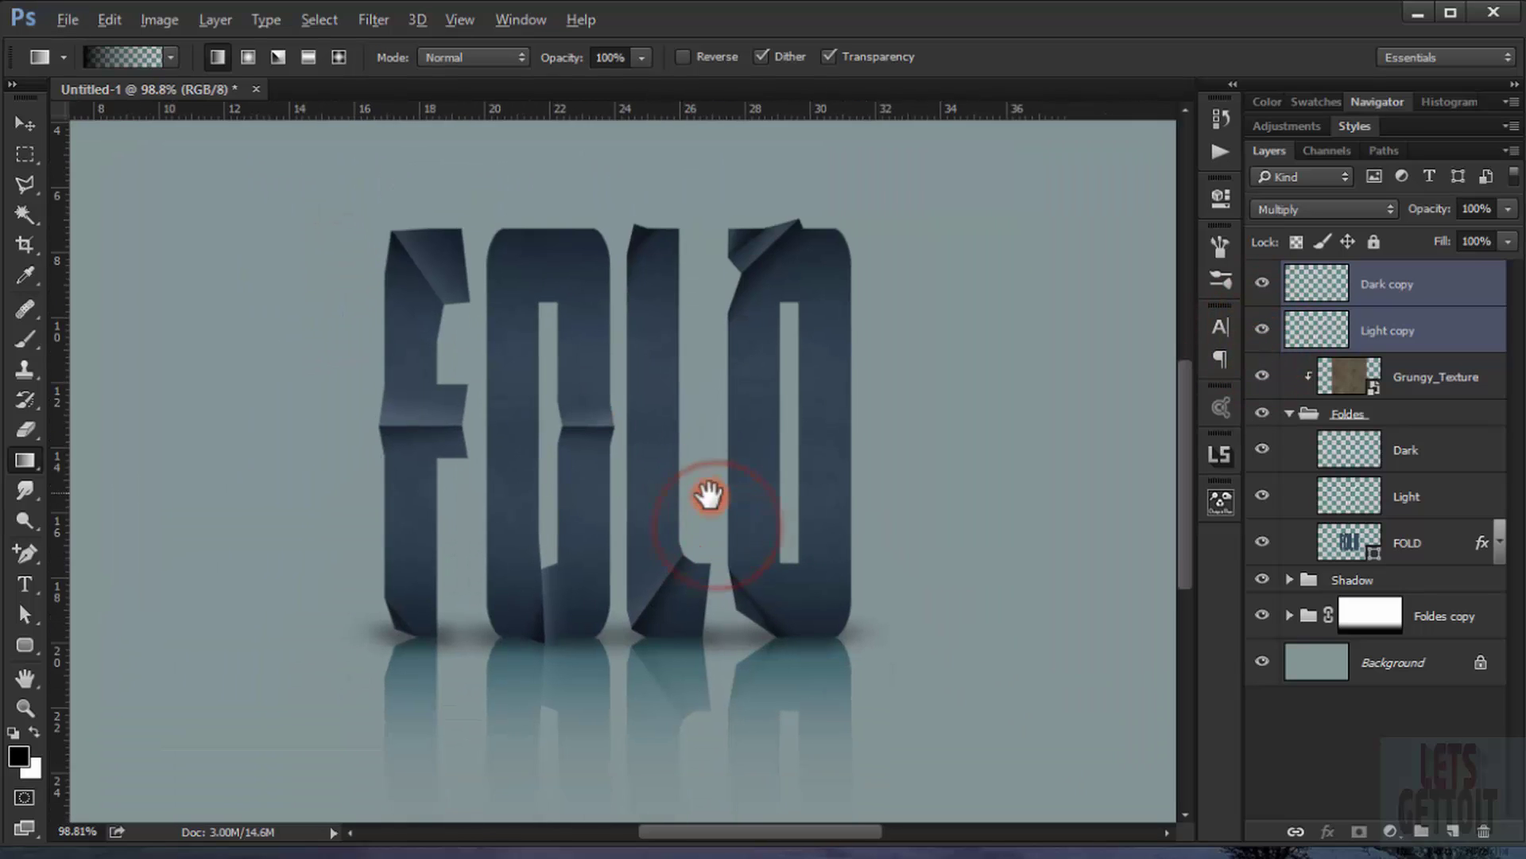
{"action": "scroll", "coordinate": [709, 493], "scroll_direction": "down", "scroll_amount": 2}
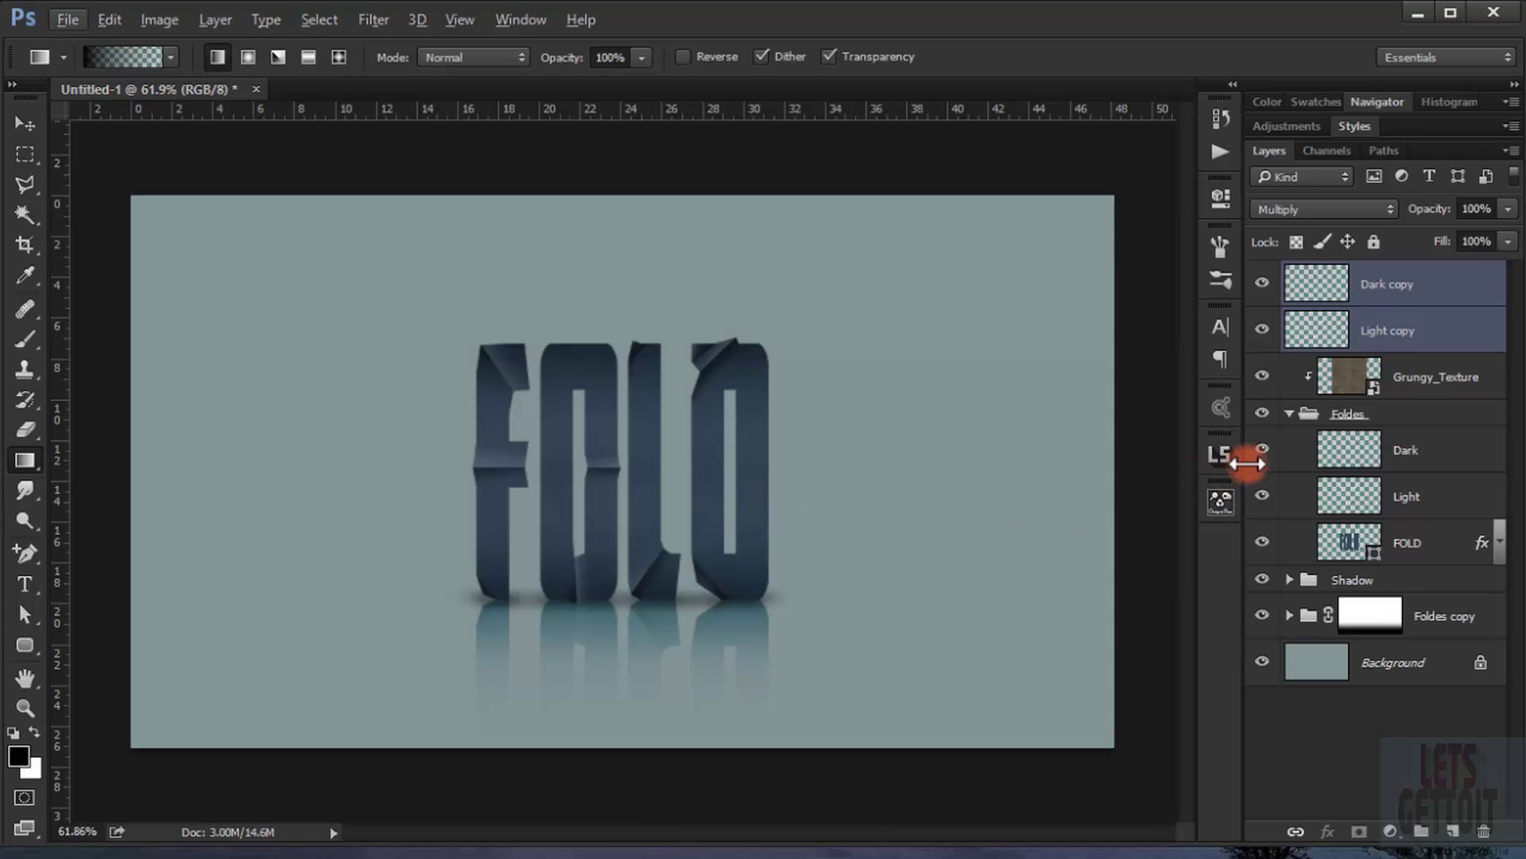
- Add a Curves adjustment layer above the Dark copy layer and bend its RGB curve downward with two points to darken the whole image
{"action": "left_click", "coordinate": [1423, 298]}
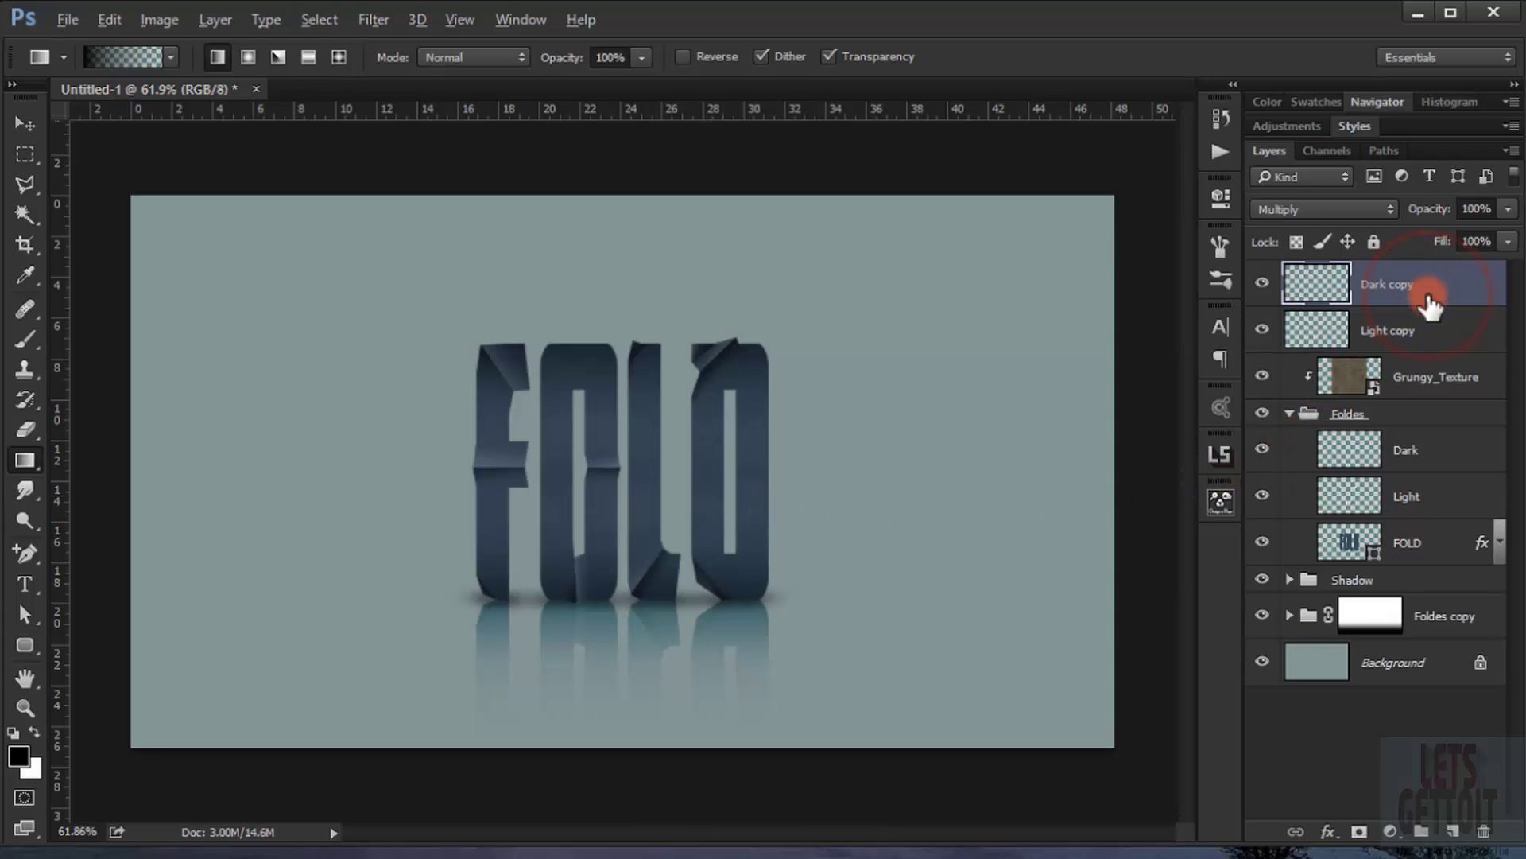
{"action": "left_click", "coordinate": [1390, 829]}
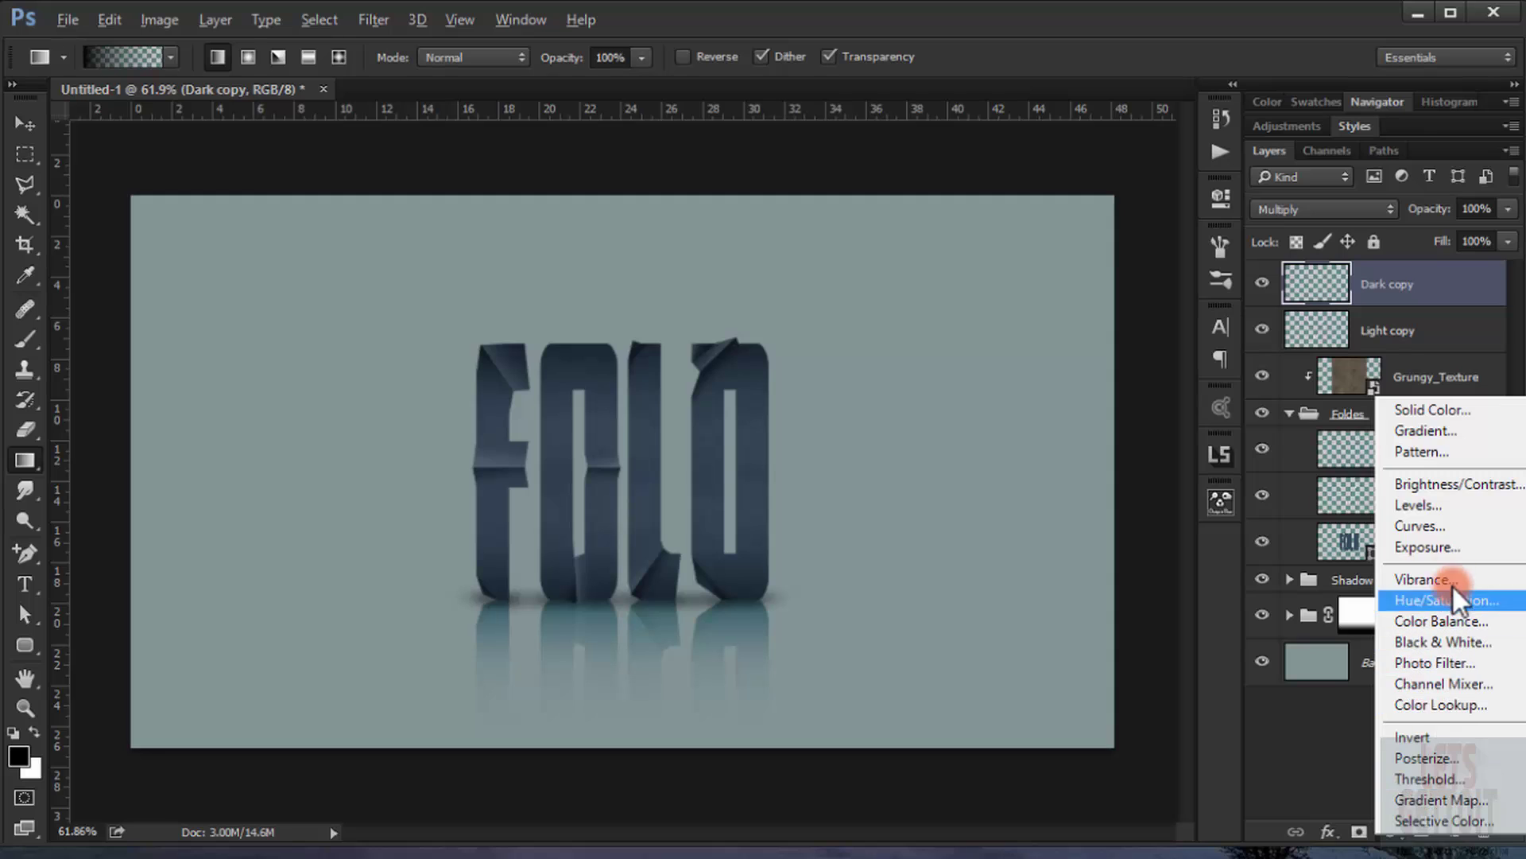
{"action": "left_click", "coordinate": [1448, 535]}
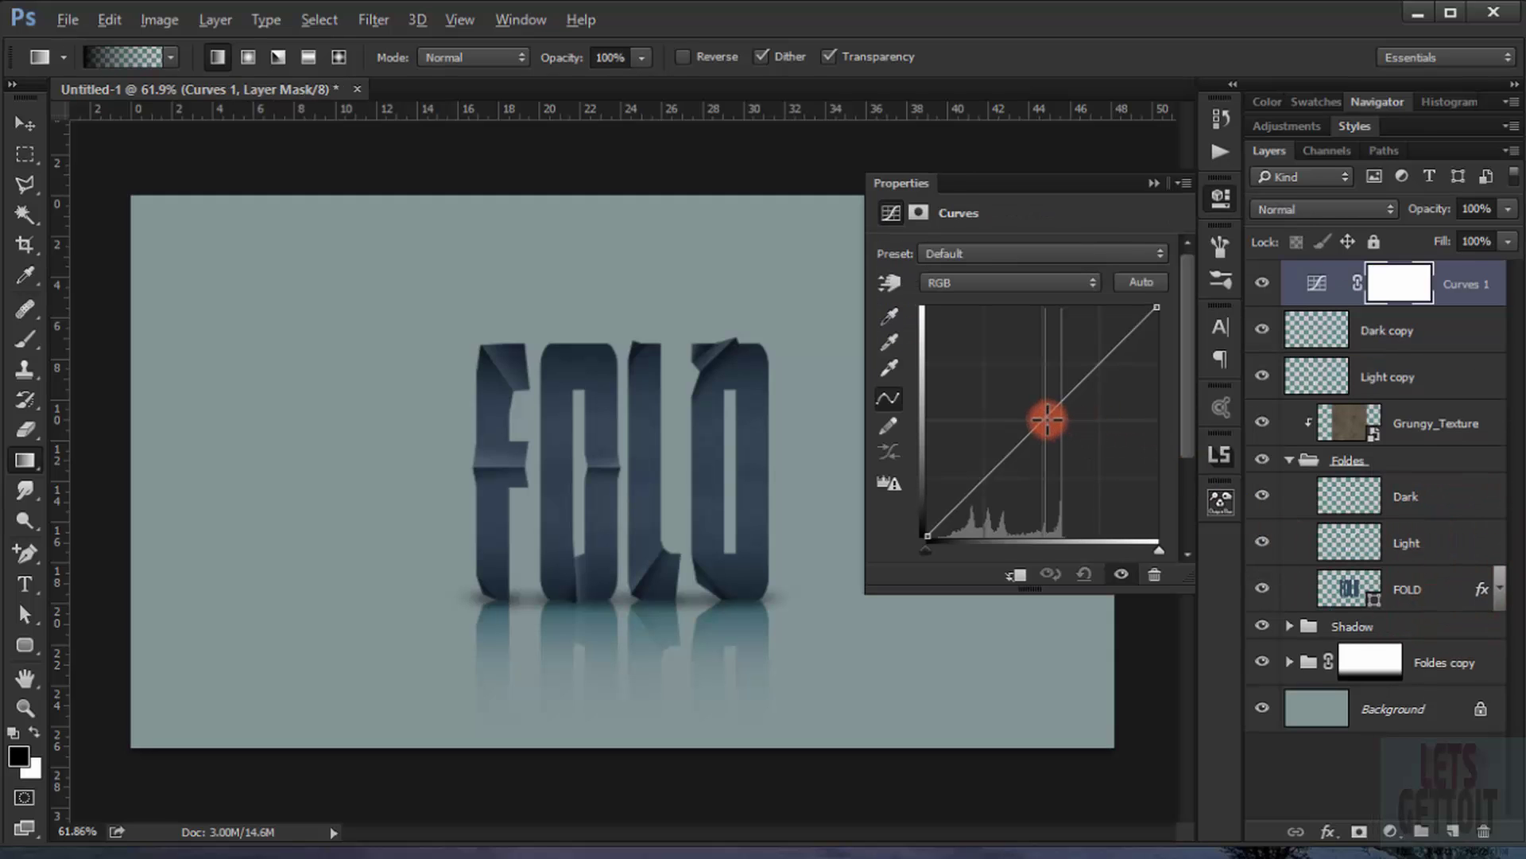
{"action": "left_click", "coordinate": [1043, 419]}
{"action": "left_click_drag", "start_coordinate": [1043, 419], "coordinate": [1069, 444]}
{"action": "left_click_drag", "start_coordinate": [1107, 386], "coordinate": [1108, 391]}
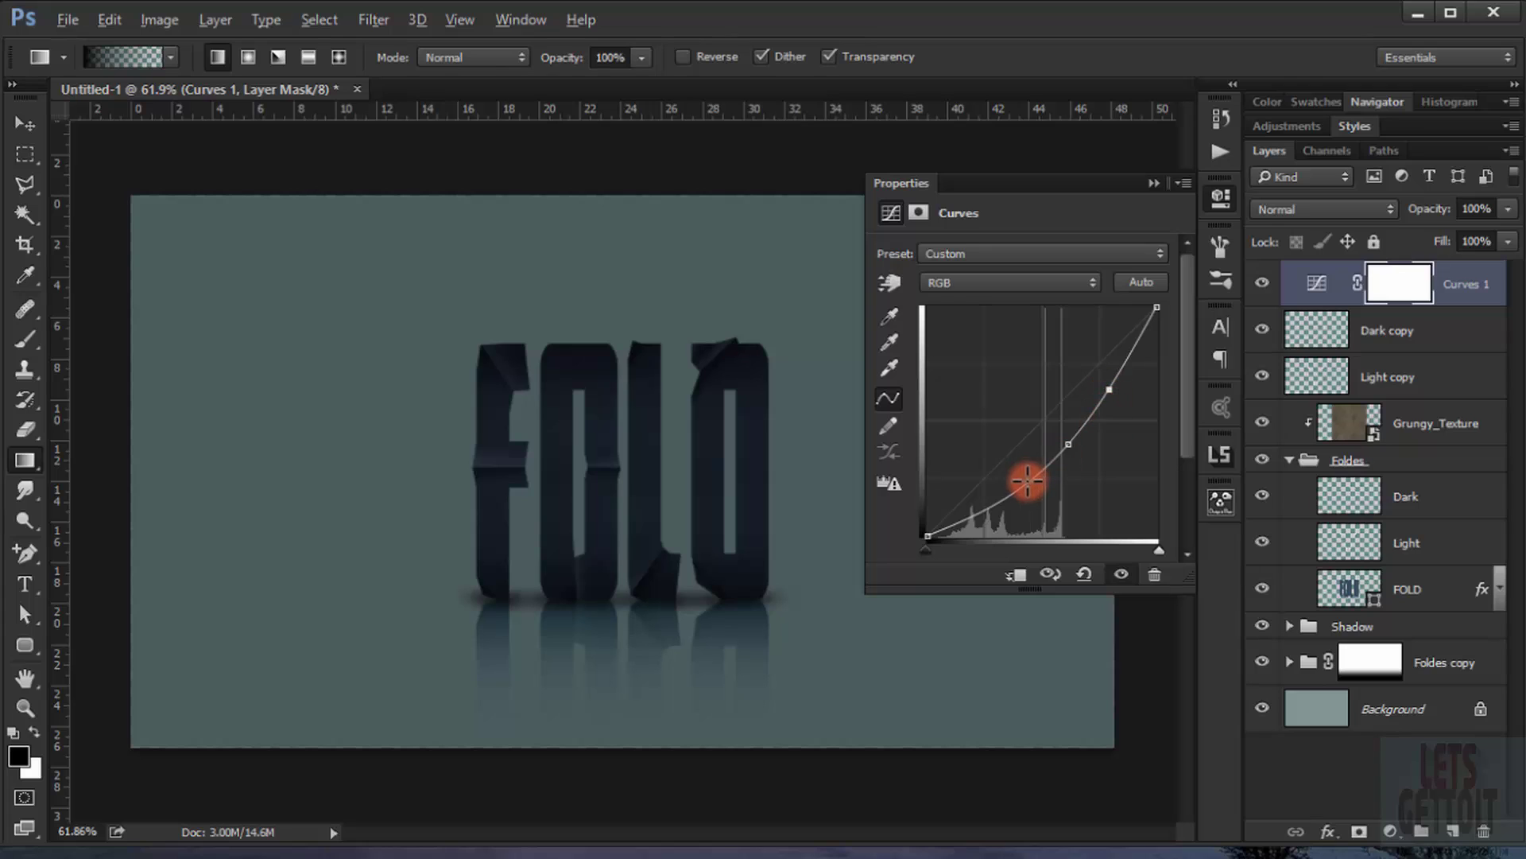
{"action": "left_click", "coordinate": [1152, 184]}
- Paint black on the Curves layer mask over and around the letters with a soft 800 px brush at 80% opacity, leaving a dark vignette
{"action": "left_click", "coordinate": [1401, 287]}
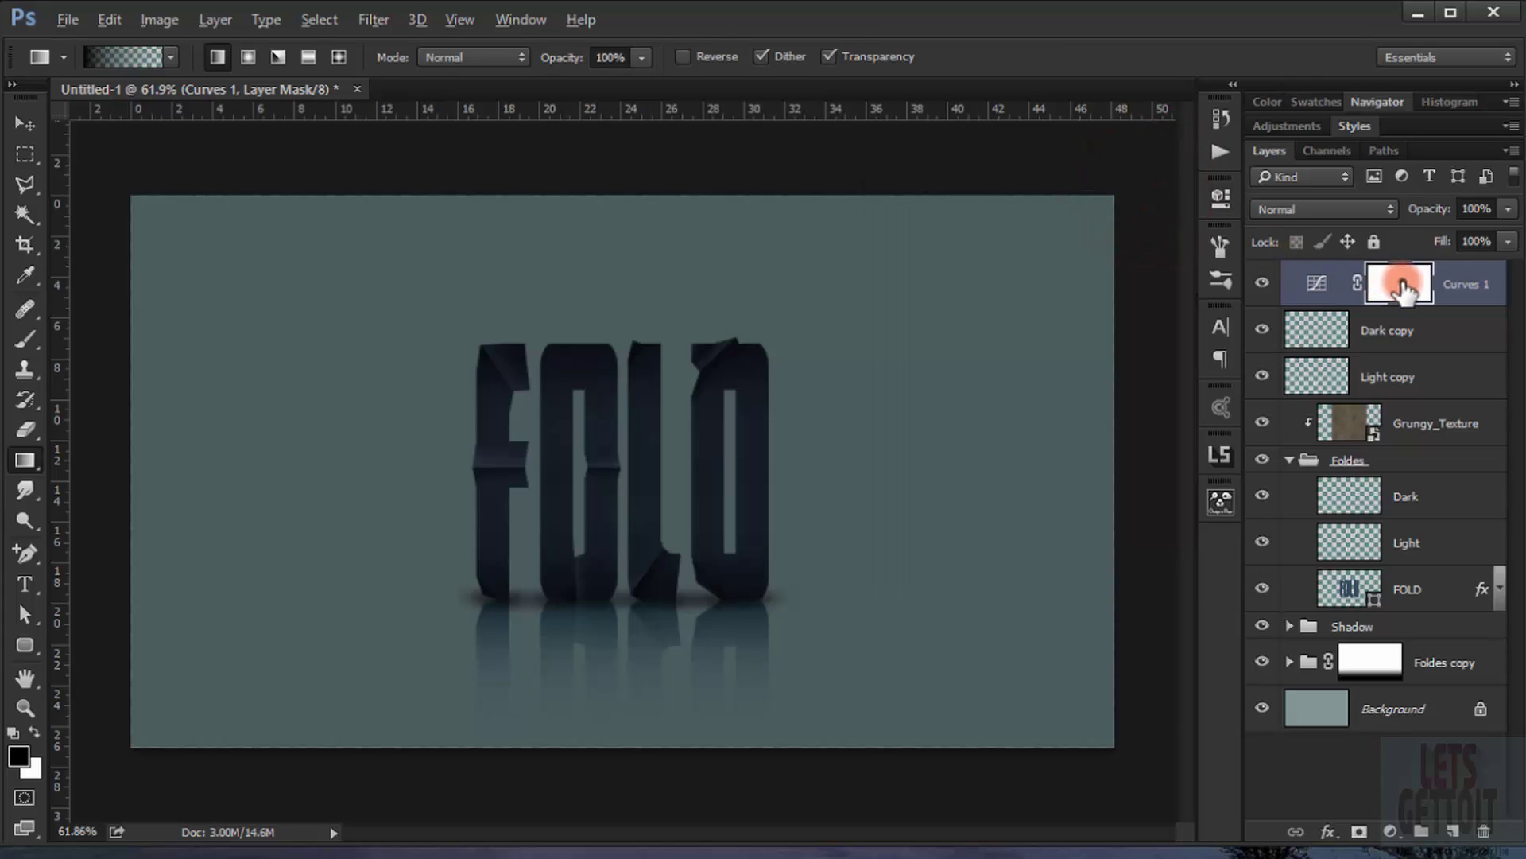
{"action": "left_click", "coordinate": [28, 338]}
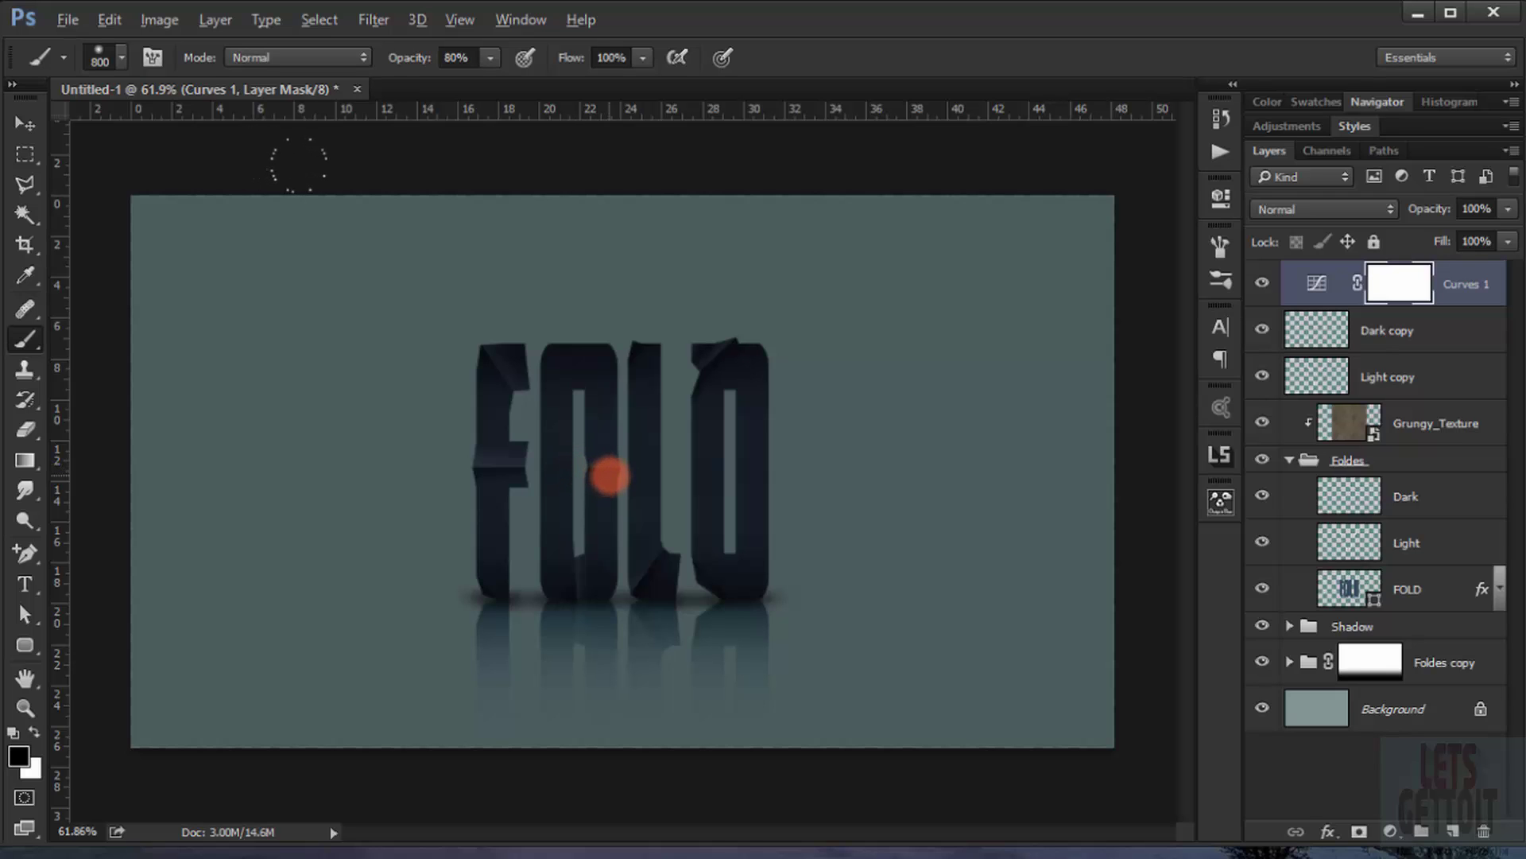
{"action": "left_click", "coordinate": [632, 457]}
{"action": "left_click", "coordinate": [756, 443]}
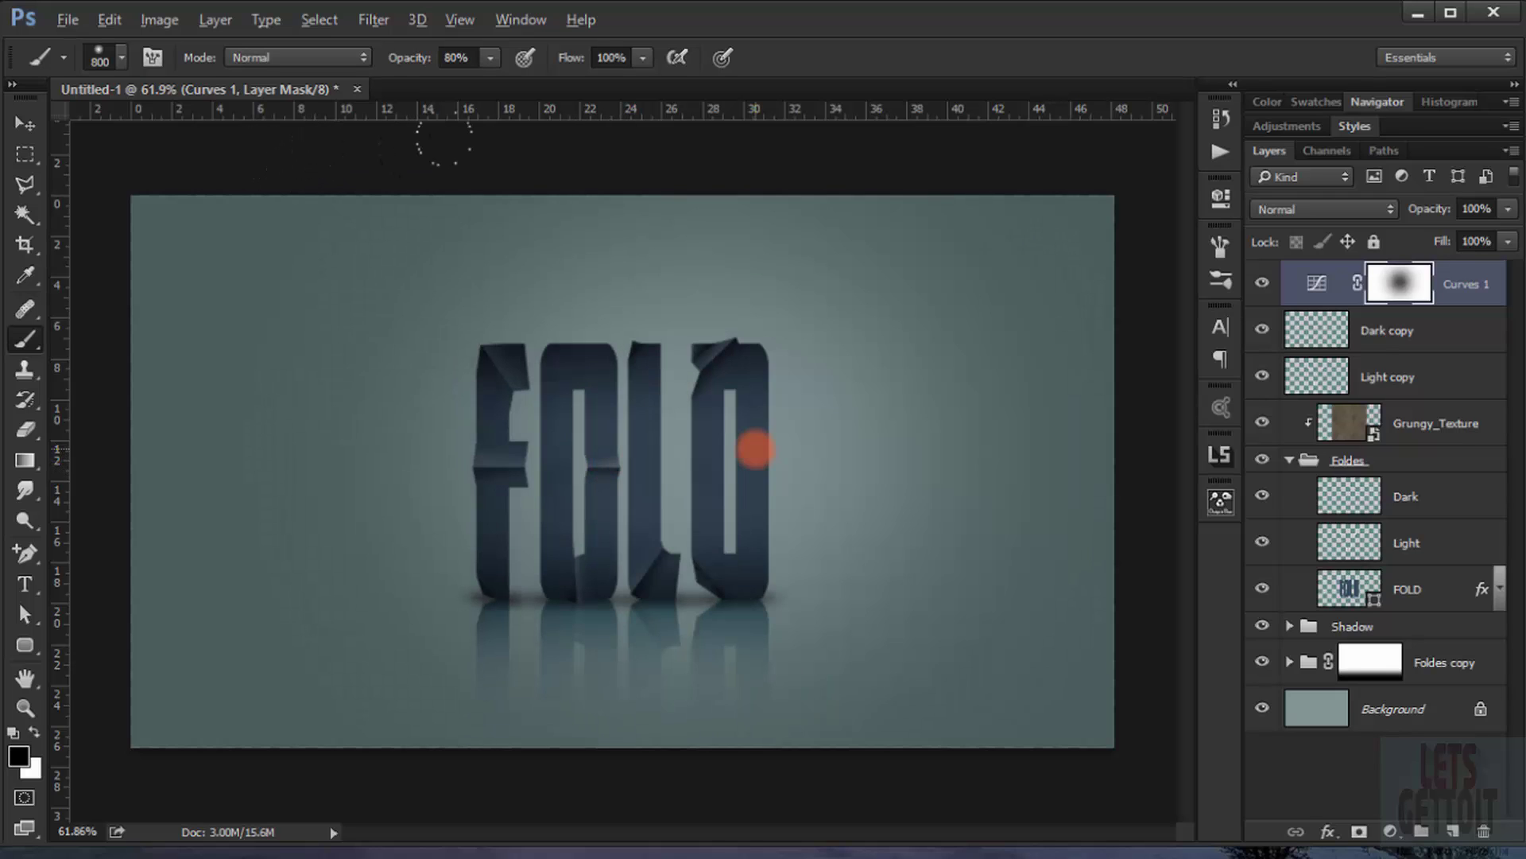
{"action": "left_click", "coordinate": [495, 441]}
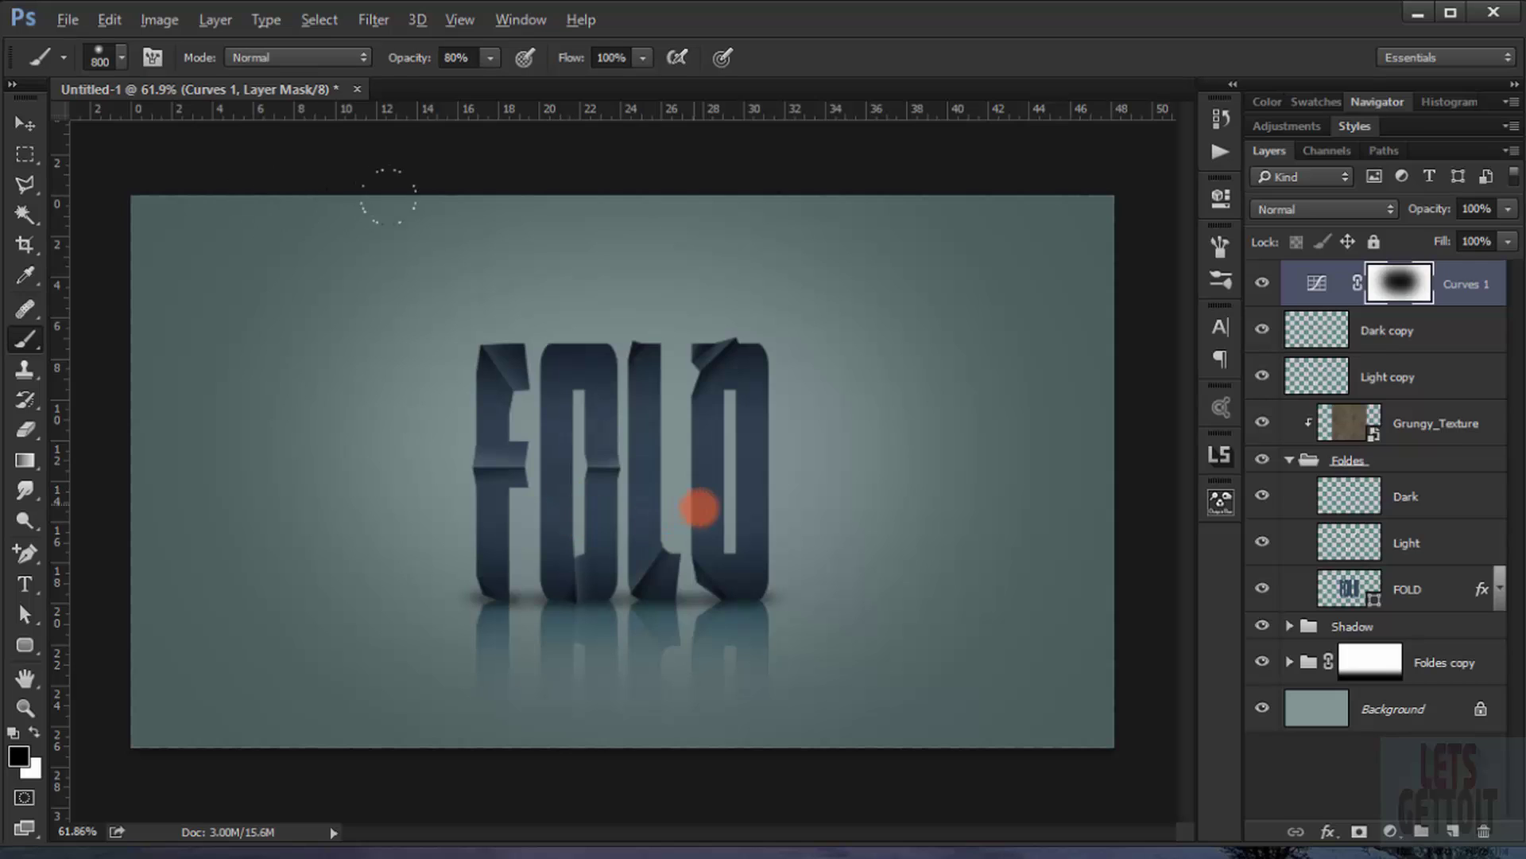
{"action": "left_click", "coordinate": [803, 496]}
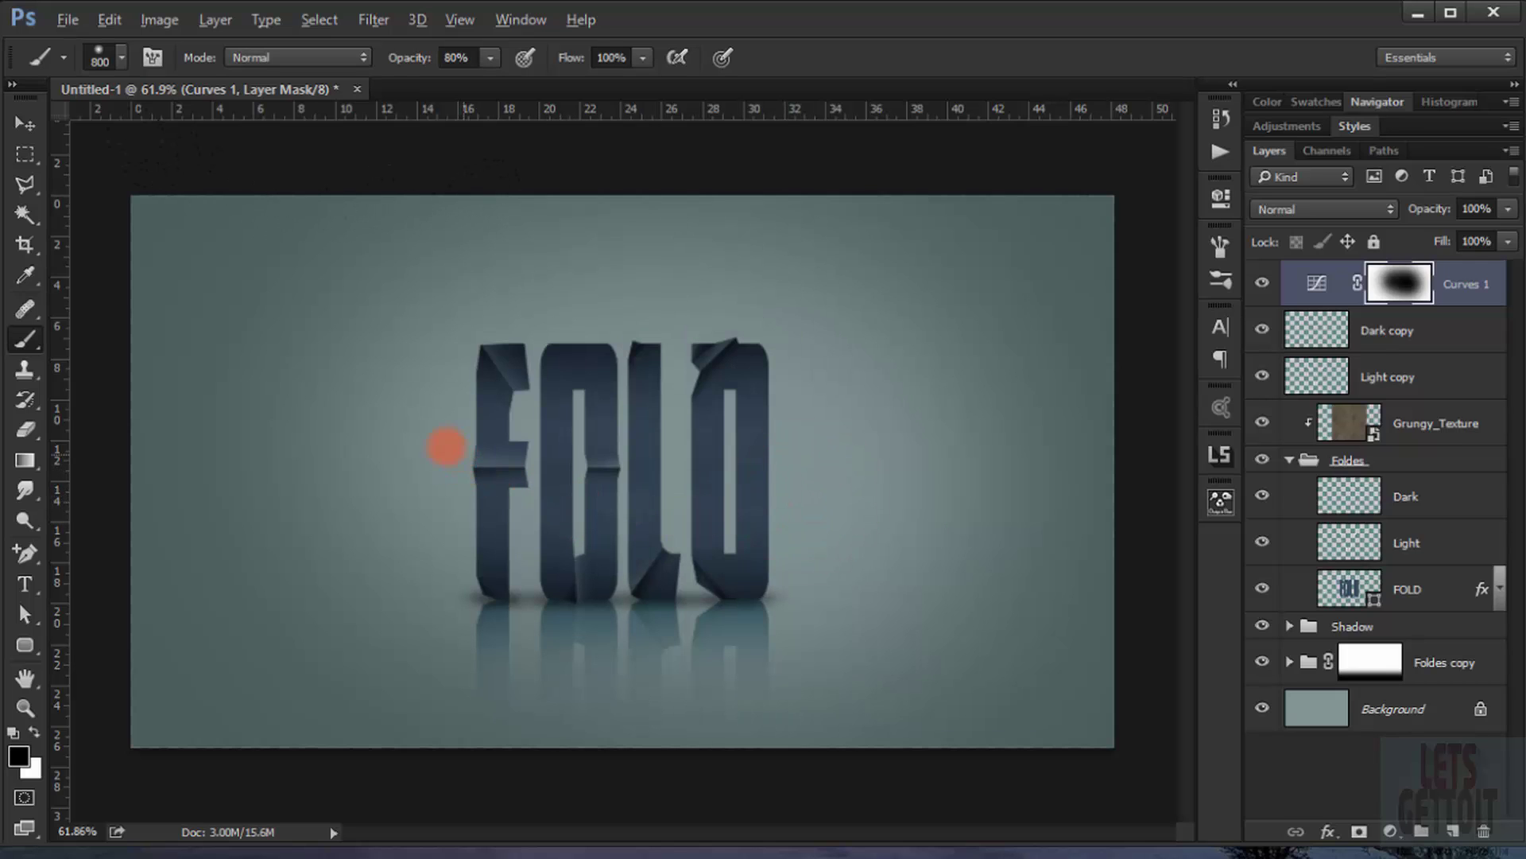
{"action": "left_click", "coordinate": [446, 448]}
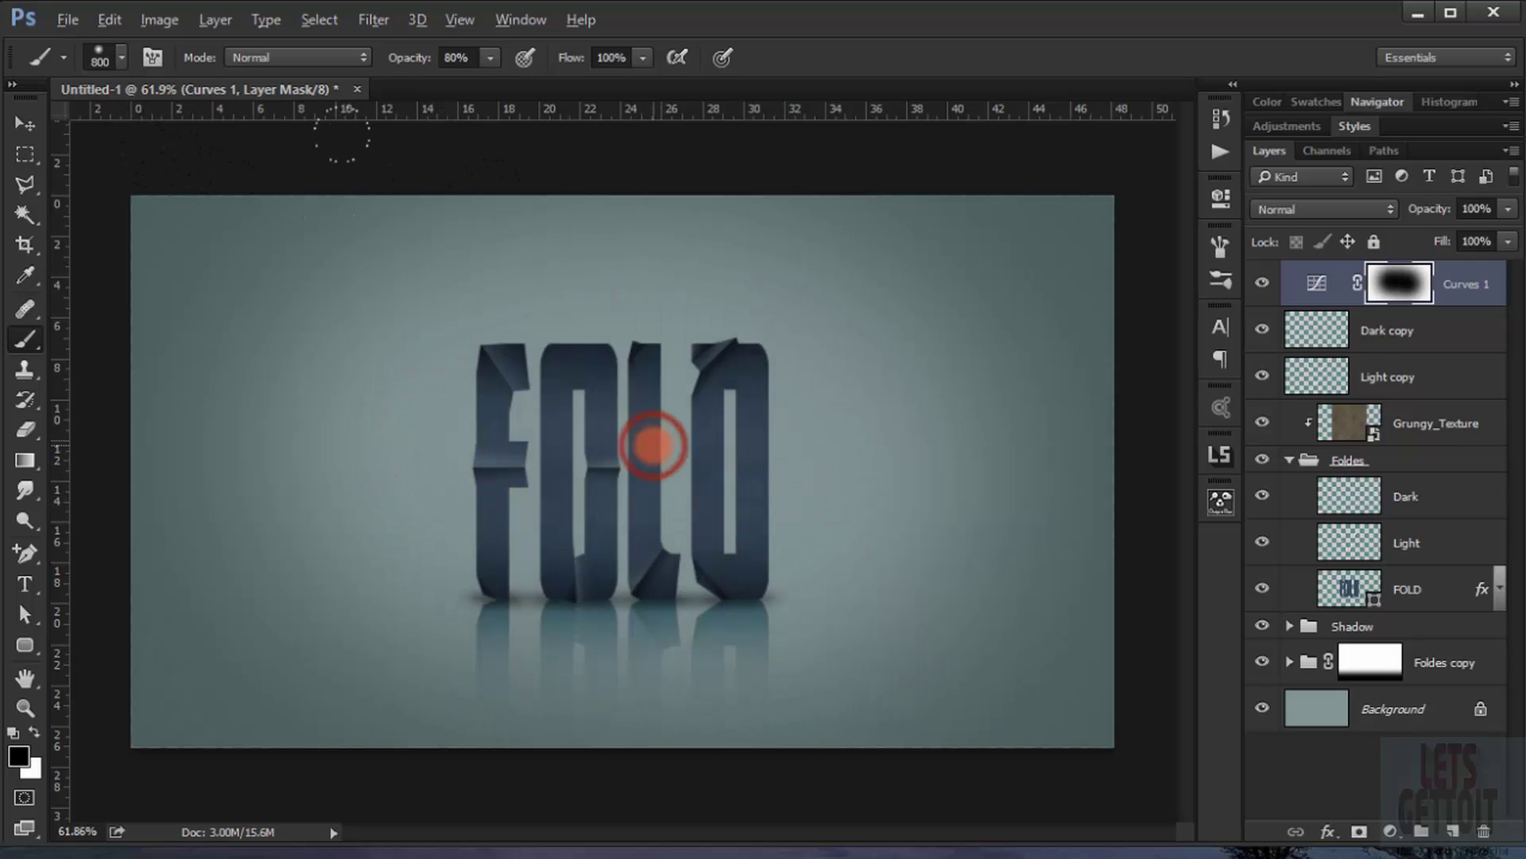
{"action": "left_click", "coordinate": [653, 446]}
{"action": "scroll", "coordinate": [699, 477], "scroll_direction": "down", "scroll_amount": 2}
{"action": "scroll", "coordinate": [828, 501], "scroll_direction": "down", "scroll_amount": 2}
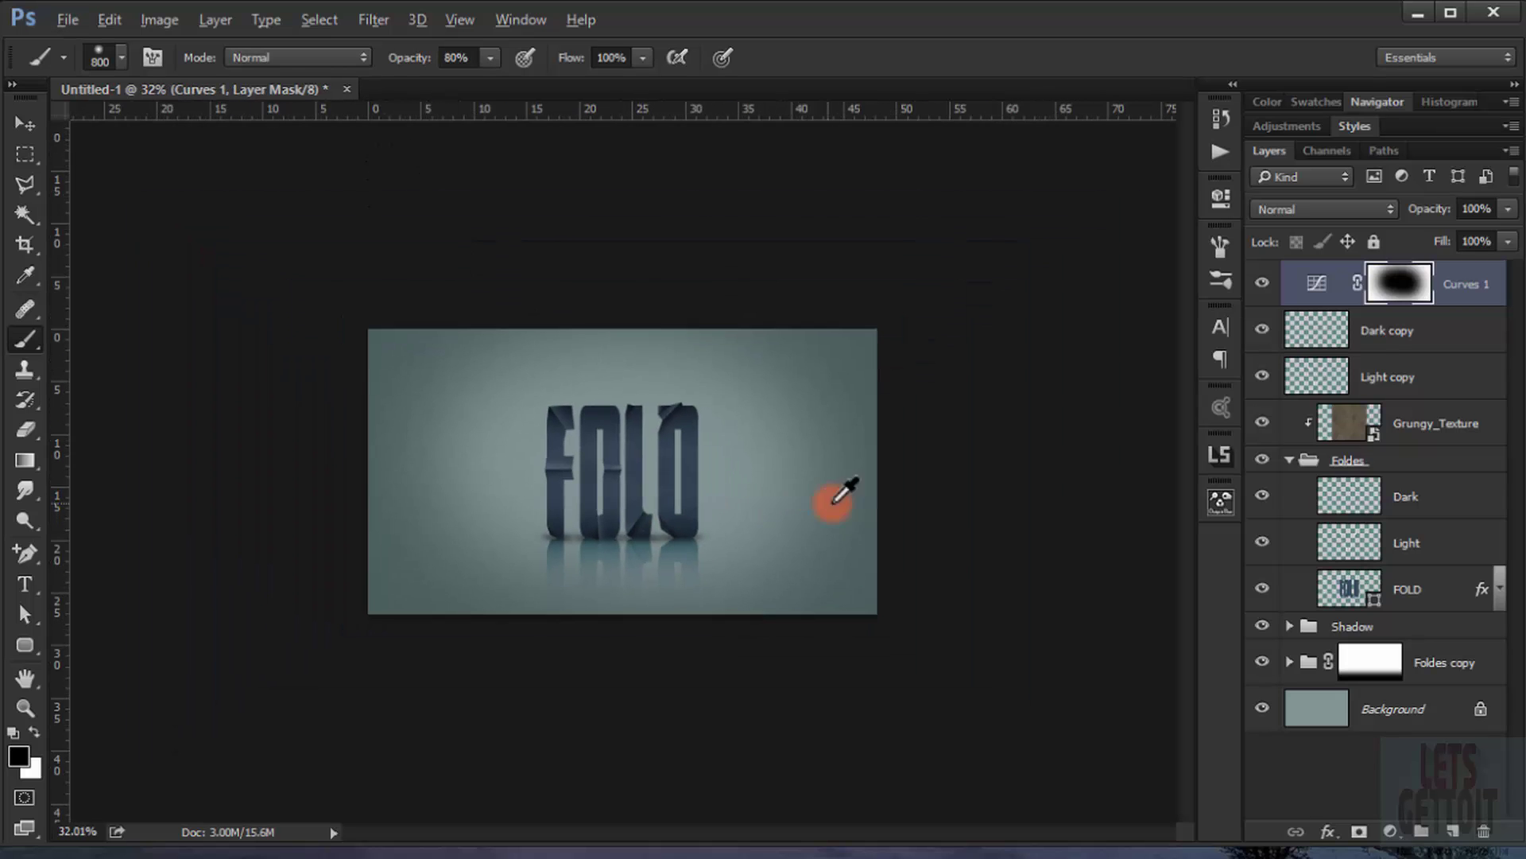
{"action": "scroll", "coordinate": [835, 514], "scroll_direction": "up", "scroll_amount": 2}
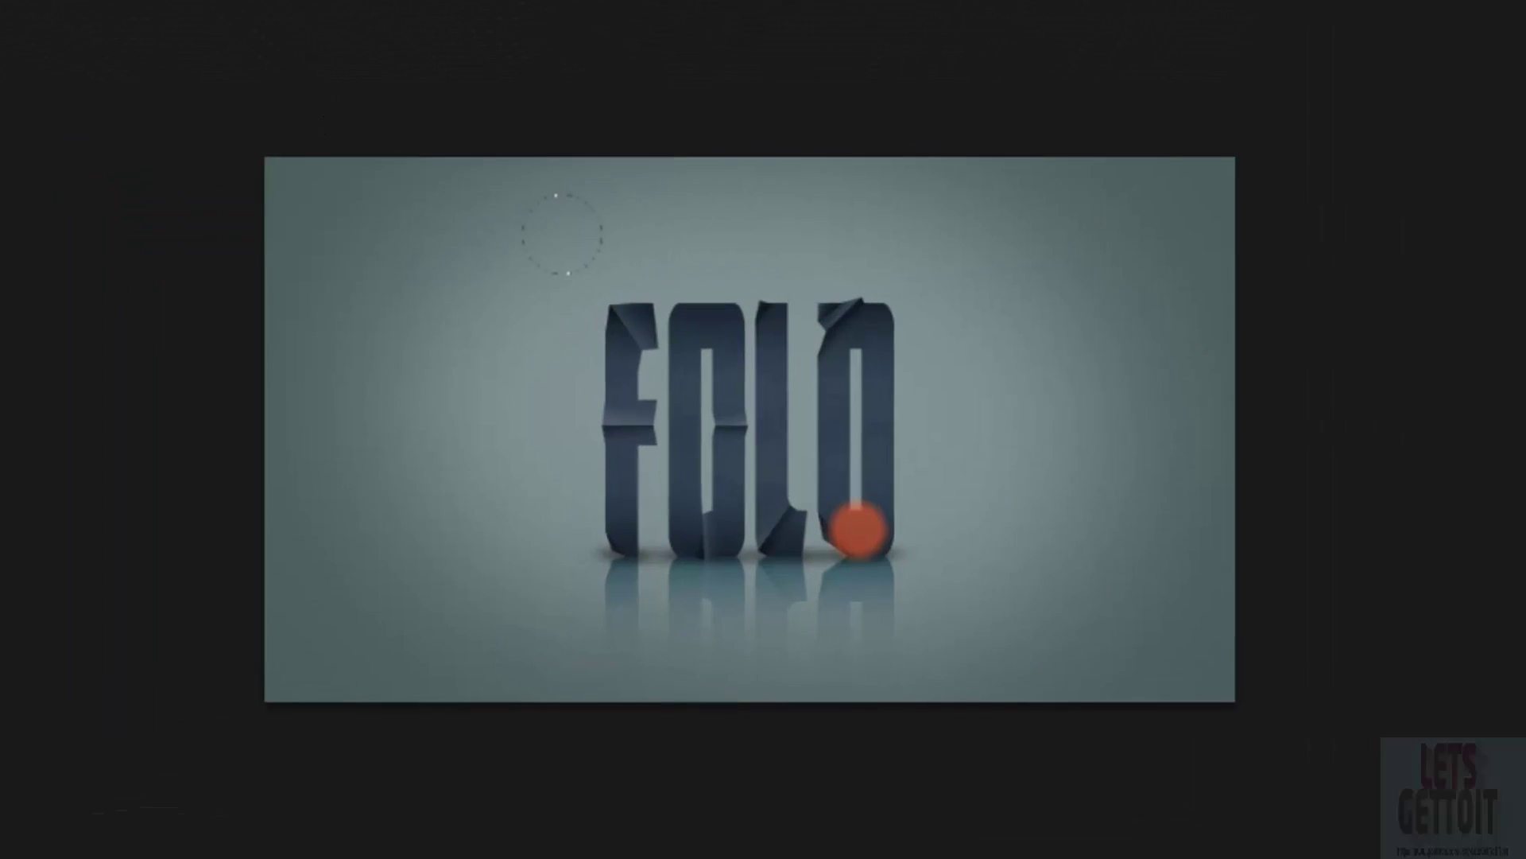